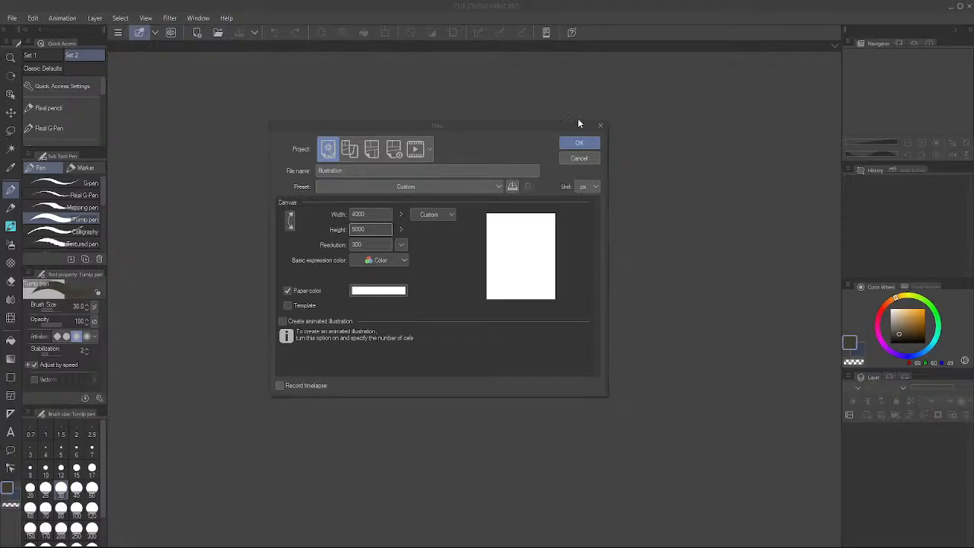
Create the 4000 × 5000 px, 300 dpi color illustration canvas and import the scan Inktober15Ragged10152025.jpg into it
click(575, 142)
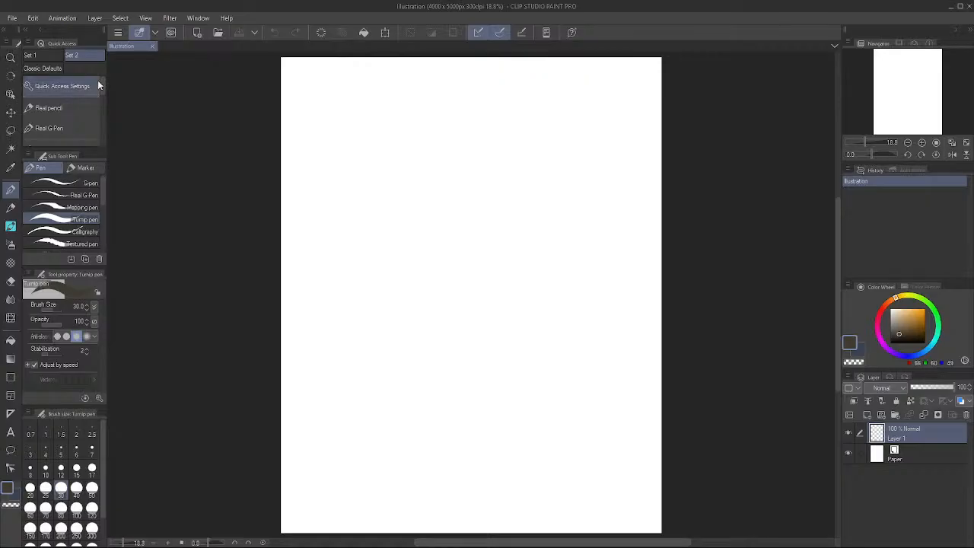
click(9, 20)
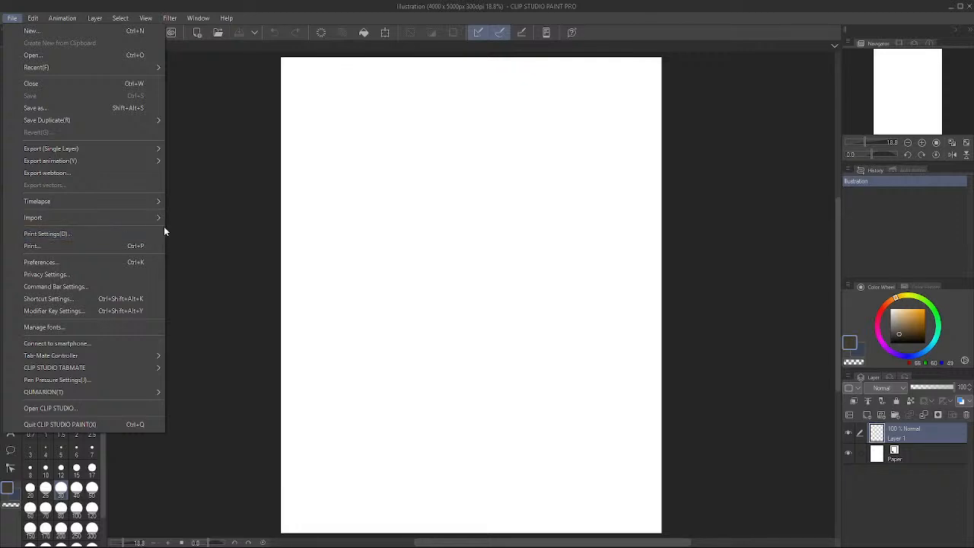
mouse_move(145, 219)
click(203, 220)
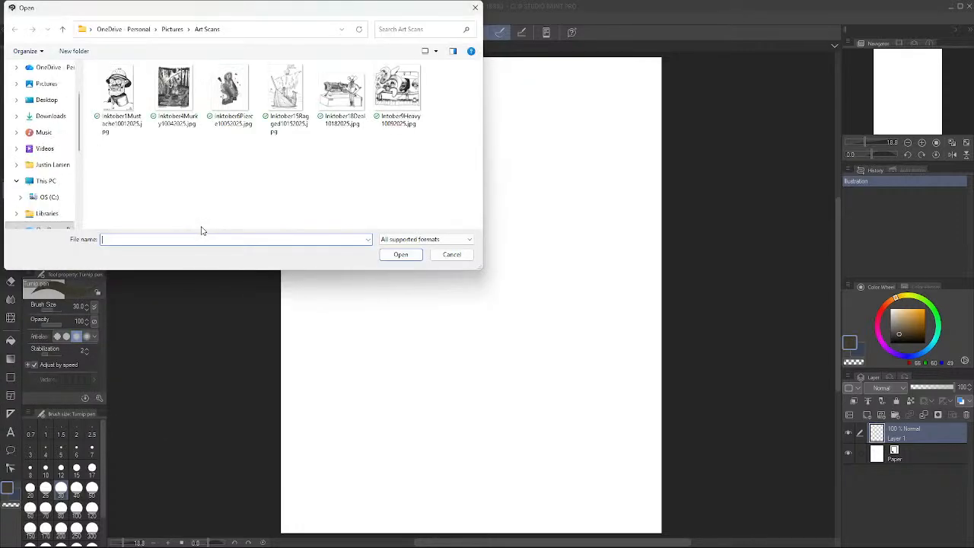
click(294, 90)
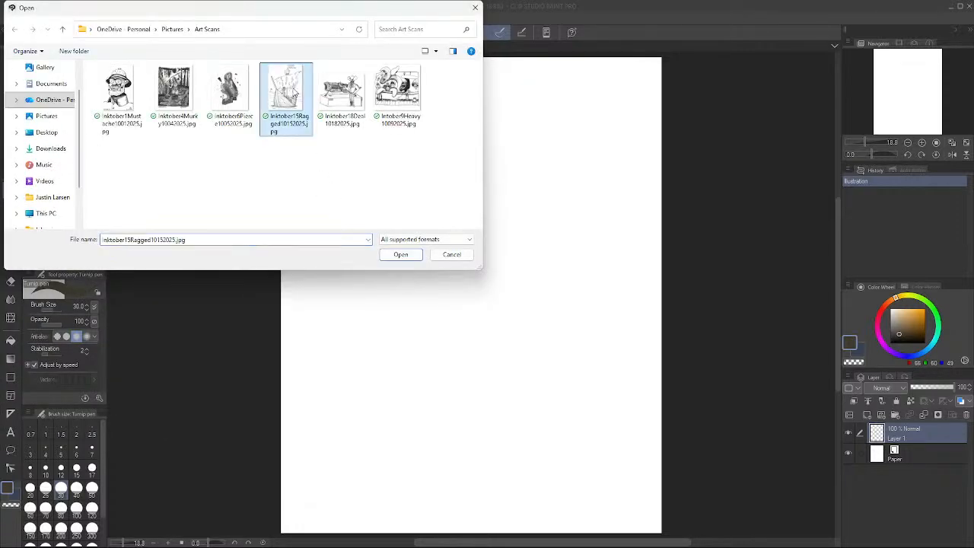
click(398, 255)
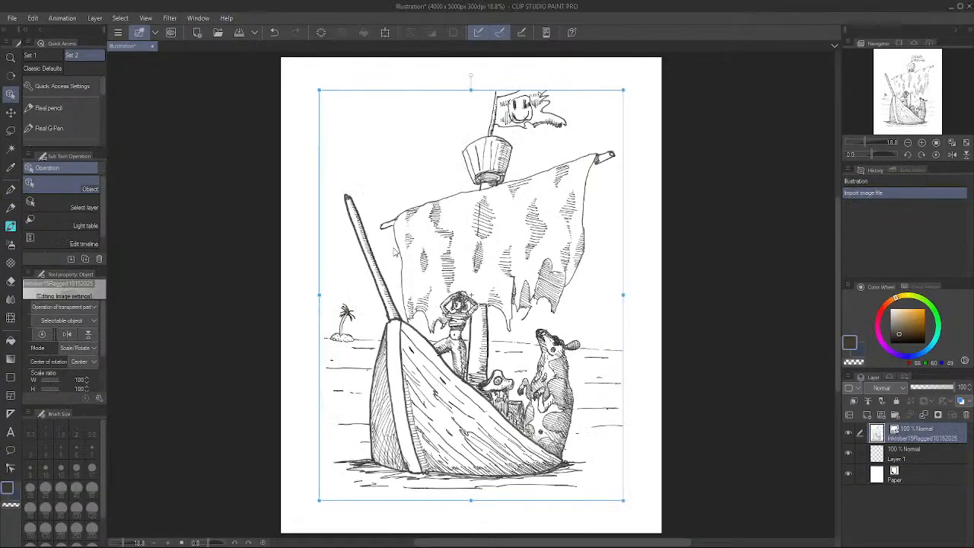
Align the imported ship drawing with the canvas's lower-left corner and scale it up to about 115% to fill the canvas height
drag(453, 239, 416, 270)
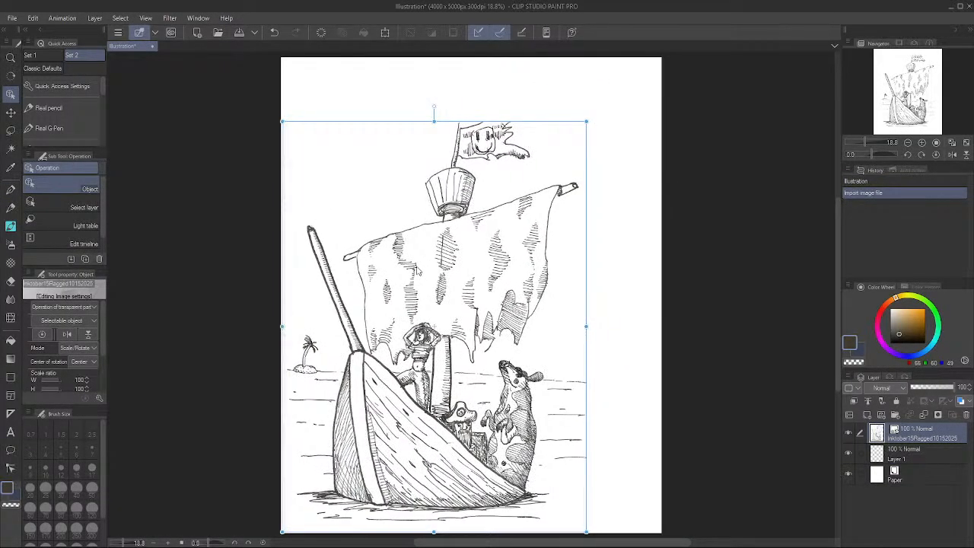
drag(584, 121, 691, 58)
Examine the scanned line art up close around the standing figure, the mast, the bearded pirate and the animal, then the whole page
scroll(415, 367, down, 2)
scroll(414, 368, up, 4)
scroll(469, 374, up, 2)
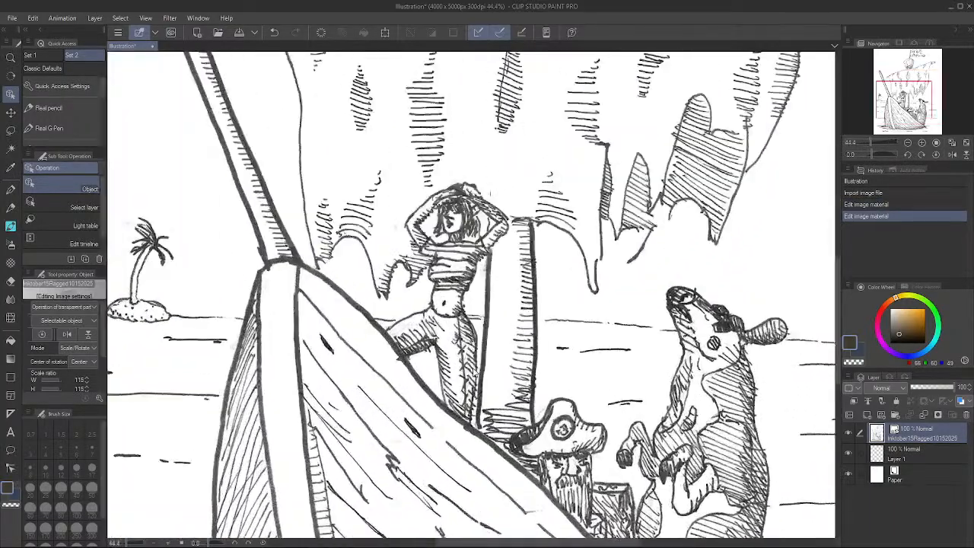
scroll(474, 372, up, 4)
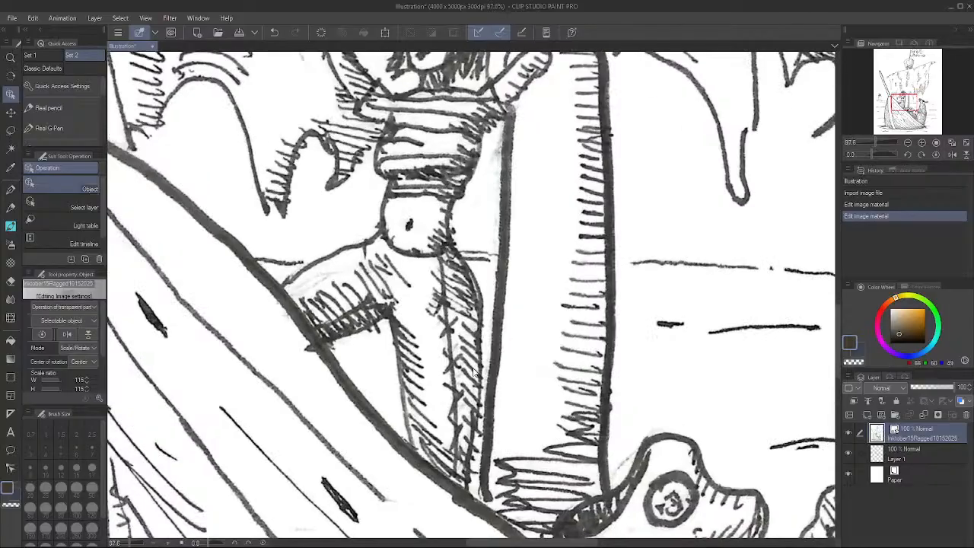
scroll(474, 372, up, 1)
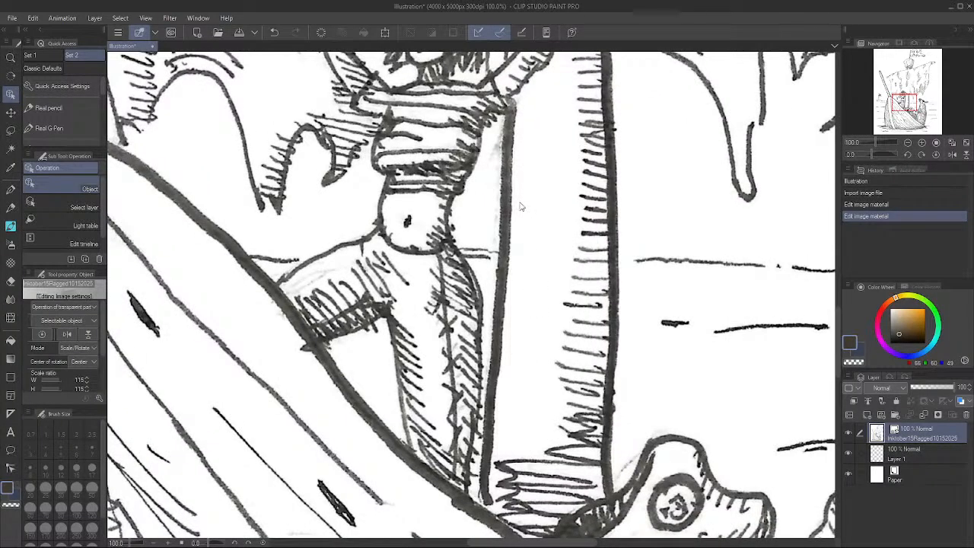
drag(516, 191, 506, 458)
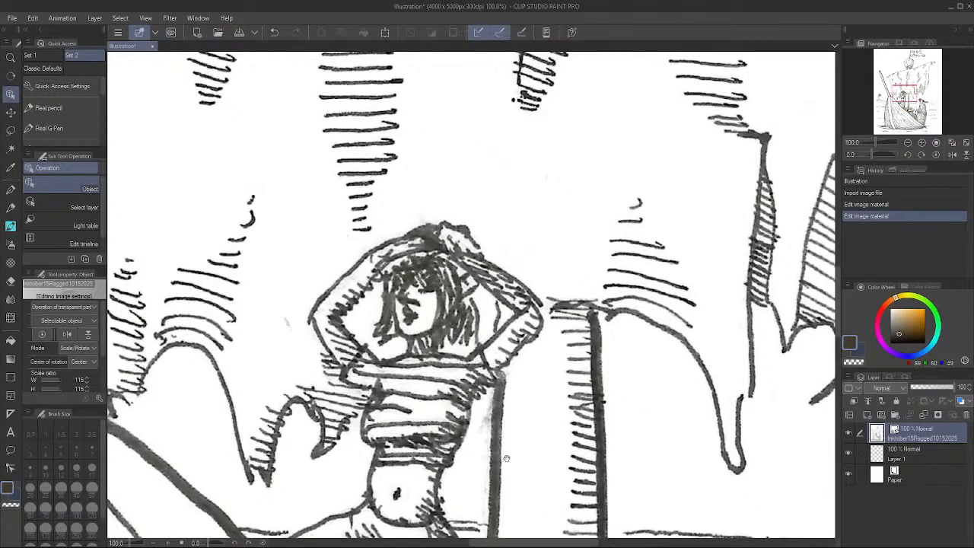
drag(688, 461, 431, 278)
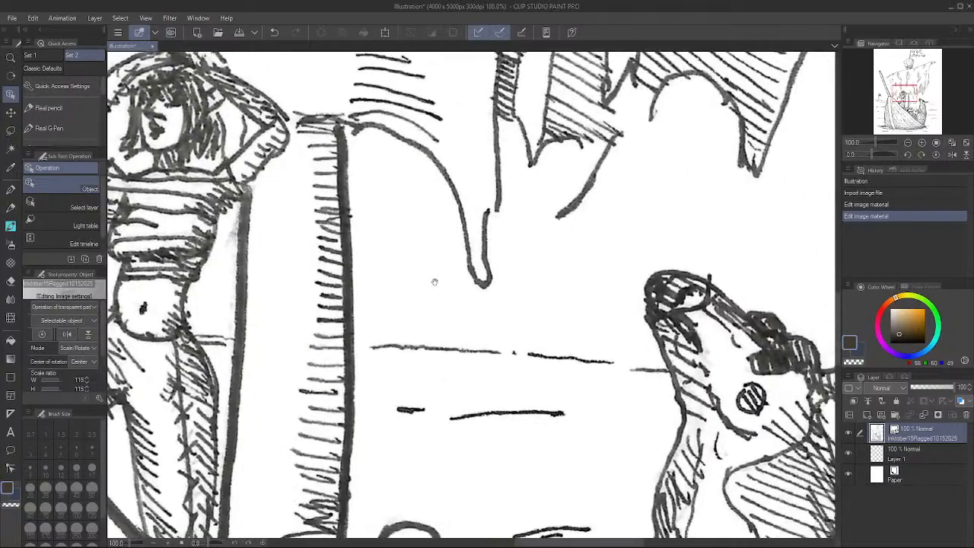
drag(586, 398, 629, 205)
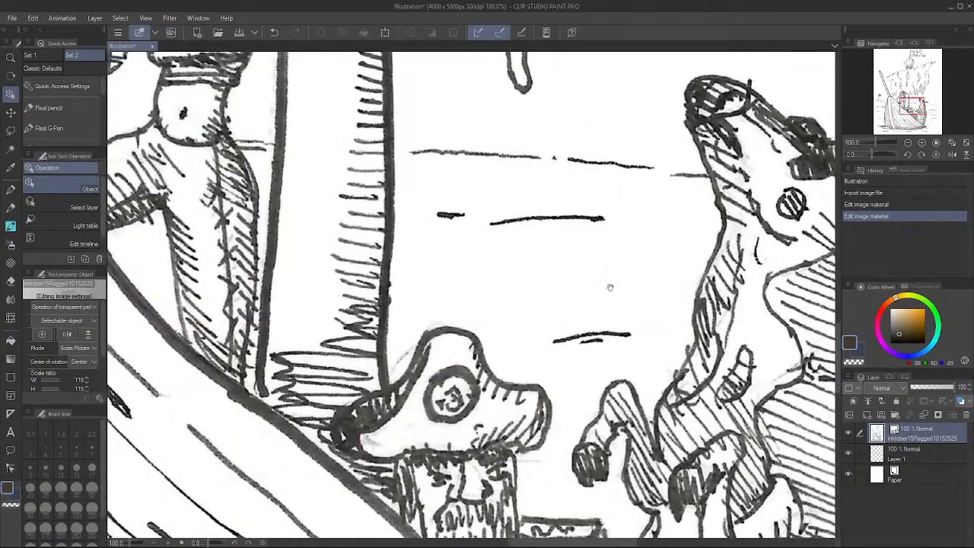
drag(597, 376, 633, 198)
scroll(571, 331, down, 4)
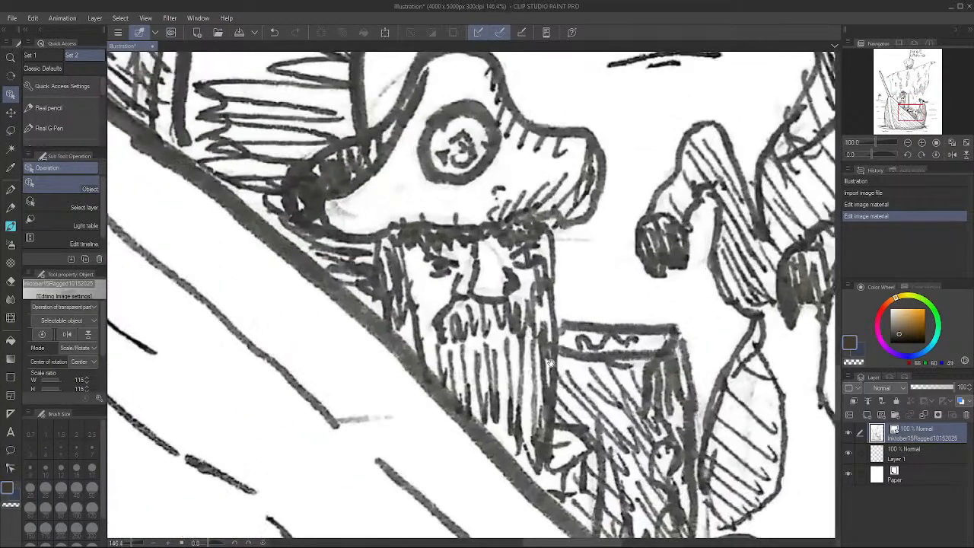
scroll(553, 355, down, 4)
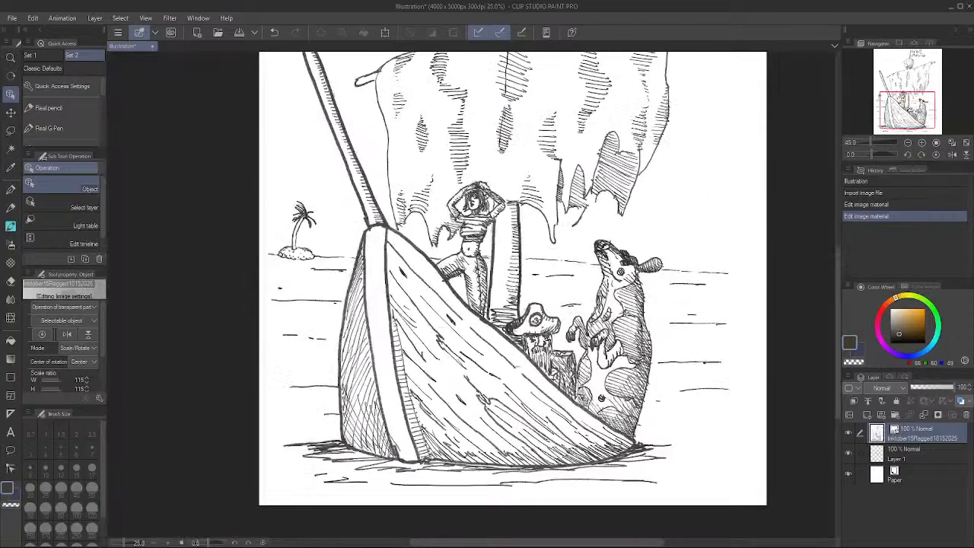
scroll(508, 381, down, 2)
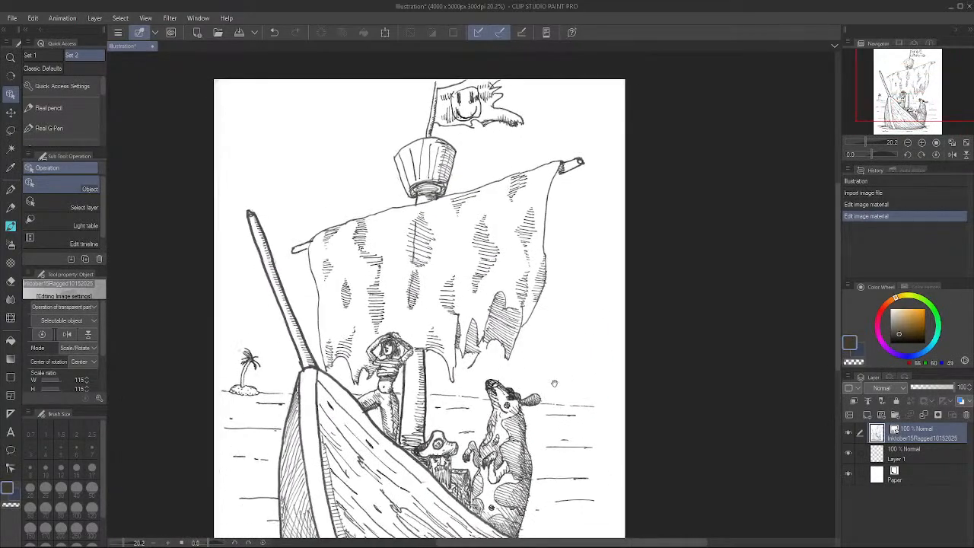
drag(551, 385, 547, 363)
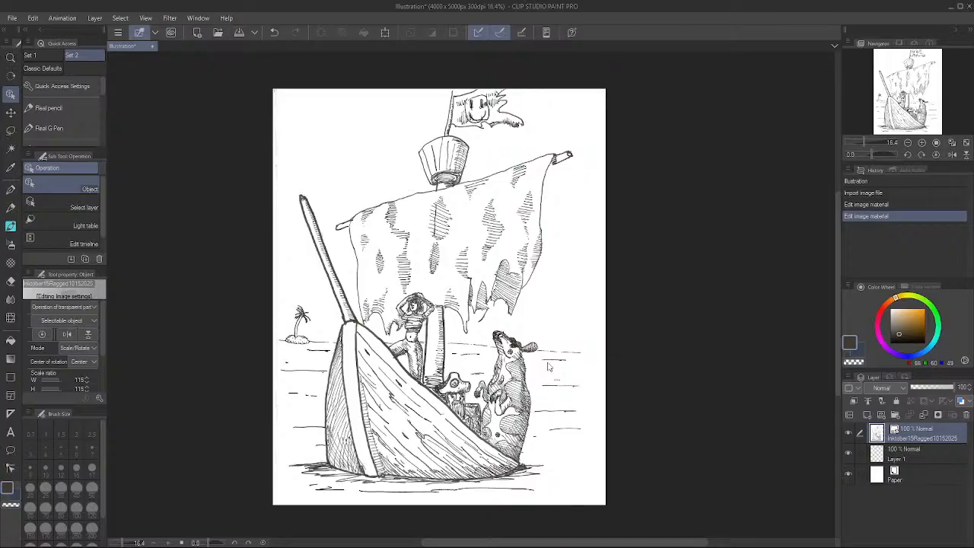
Center the ship drawing horizontally on the canvas and enlarge it slightly to 101% with Scale/Rotate
click(547, 367)
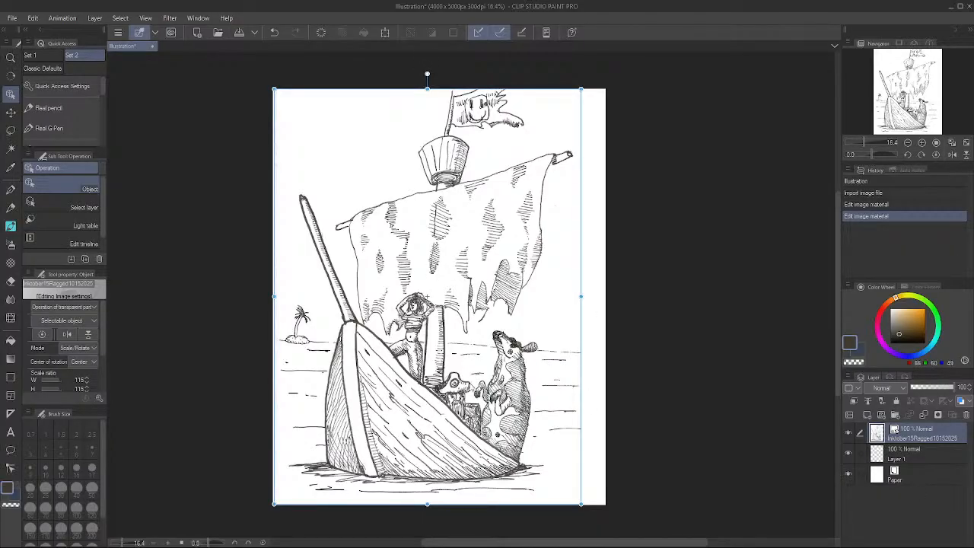
click(384, 34)
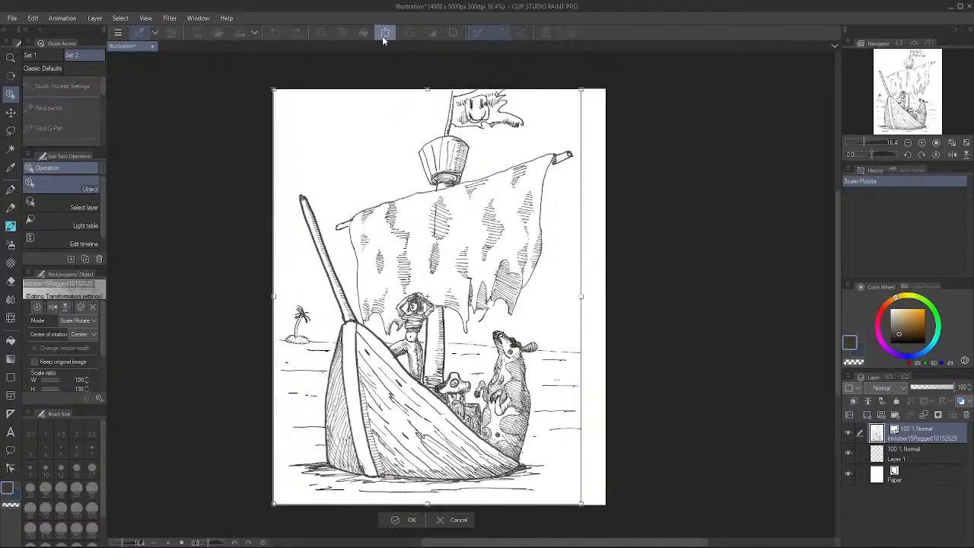
drag(409, 245, 422, 244)
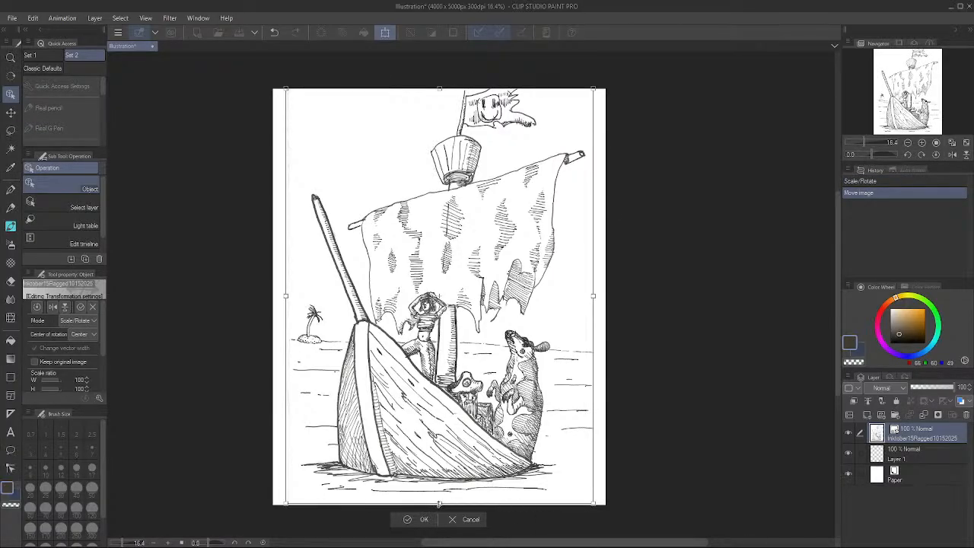
drag(439, 504, 438, 509)
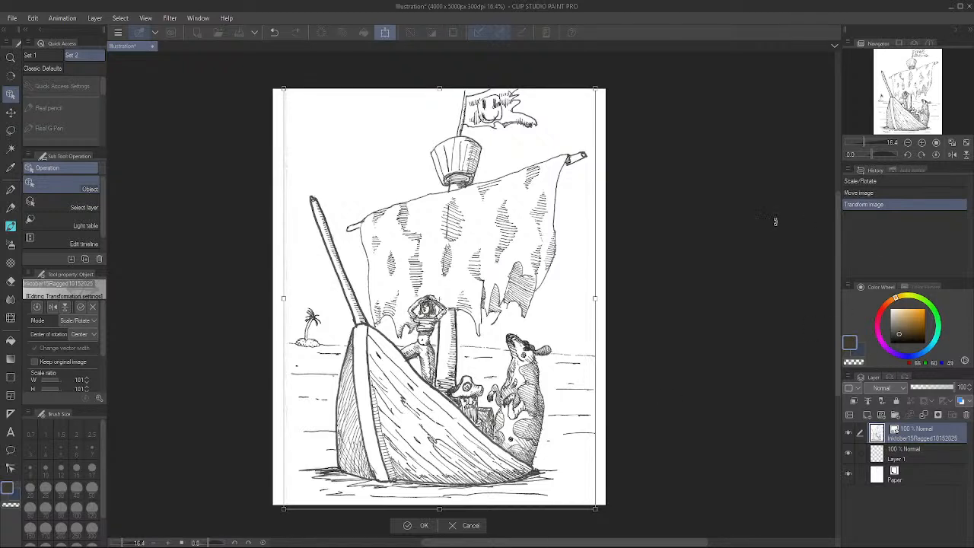
click(768, 294)
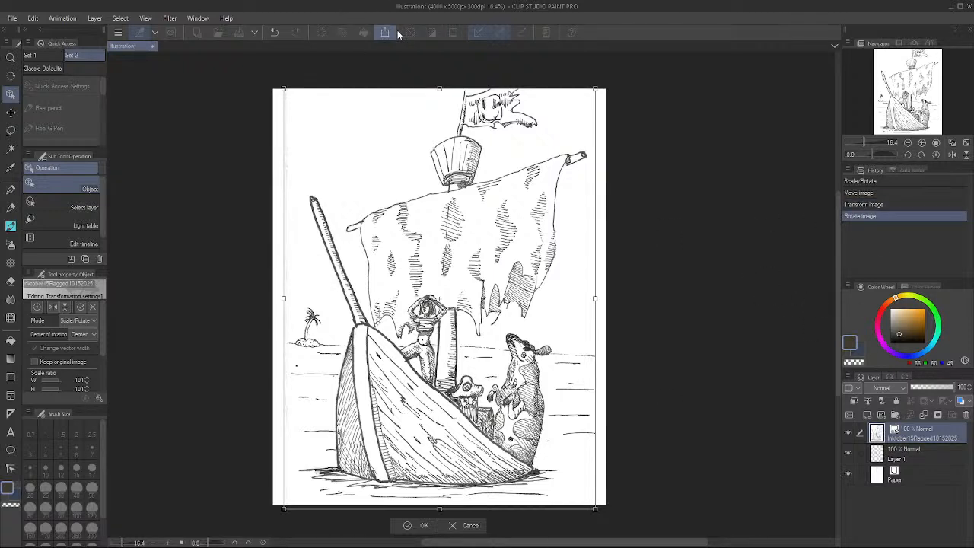
click(418, 524)
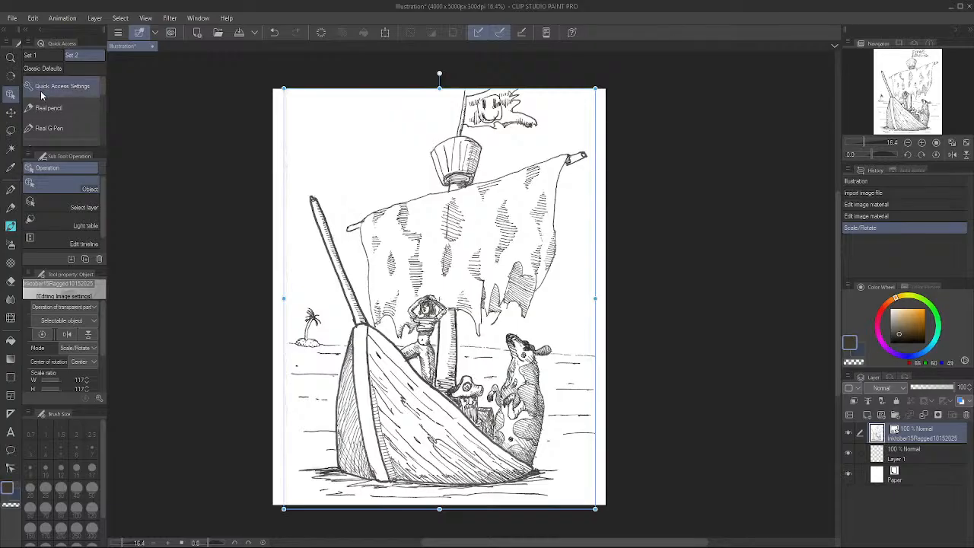
click(36, 18)
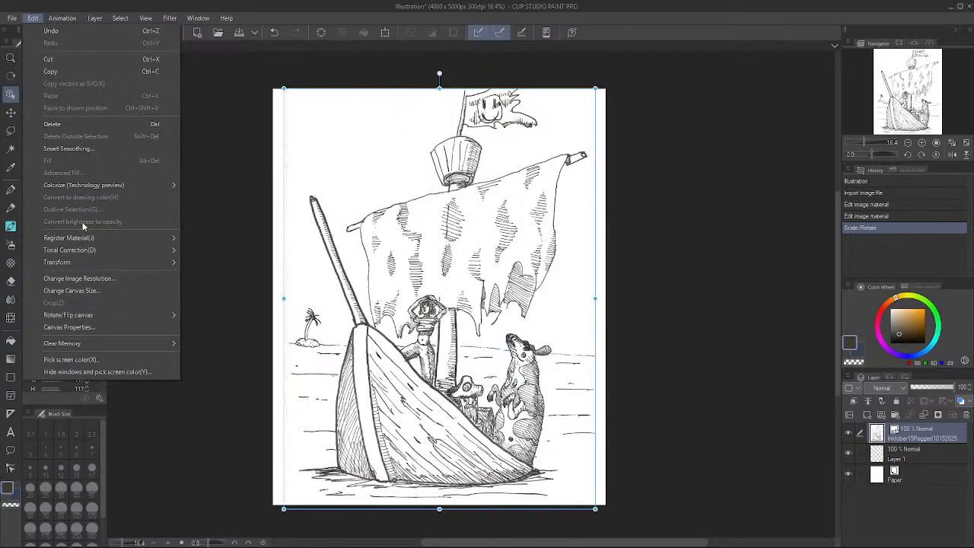
click(580, 293)
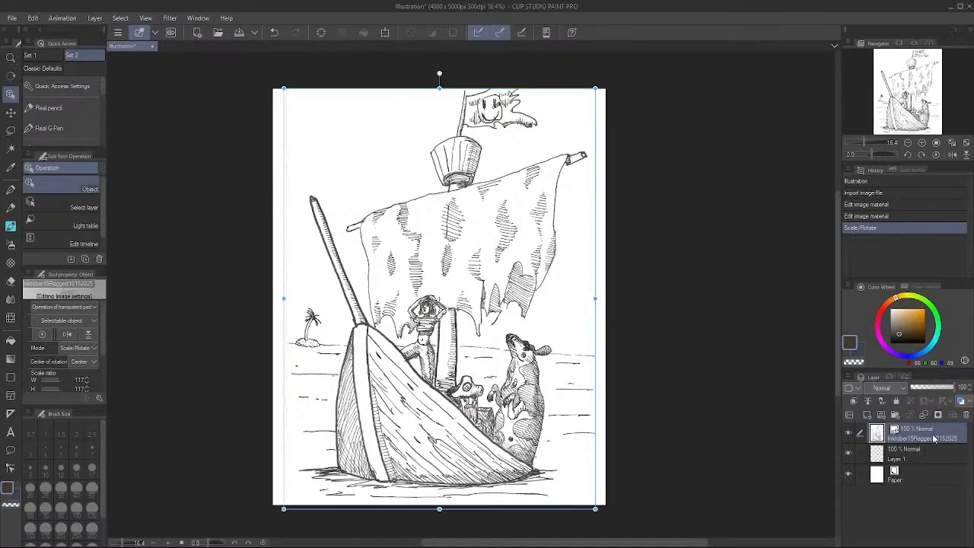
click(911, 456)
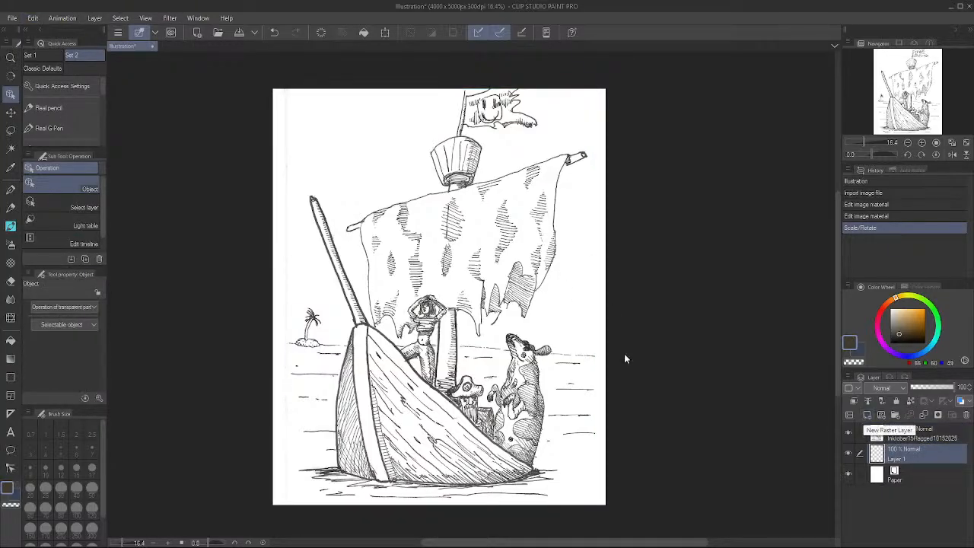
click(919, 437)
click(926, 454)
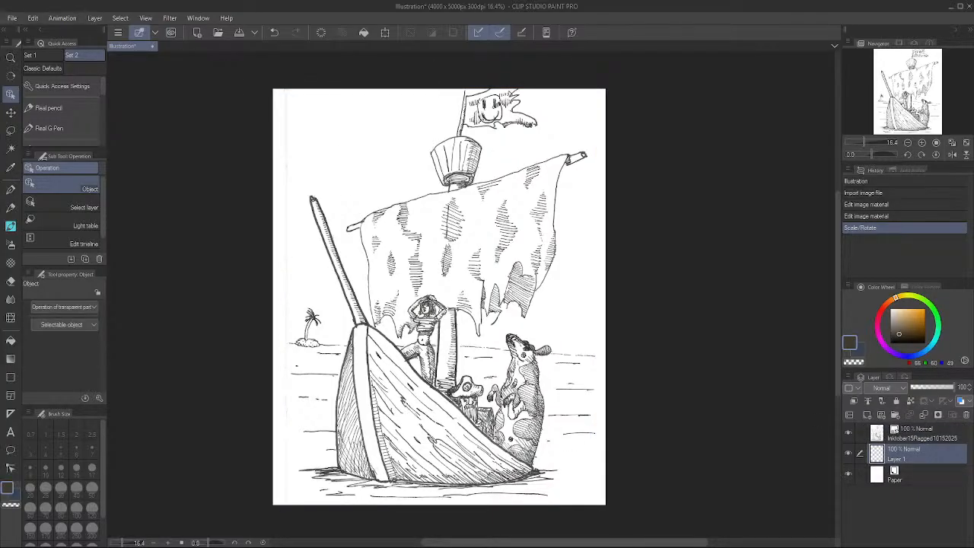
Convert the imported drawing's layer using the Image material layer type, Color expression and Normal blending, without keeping the original layer
click(923, 438)
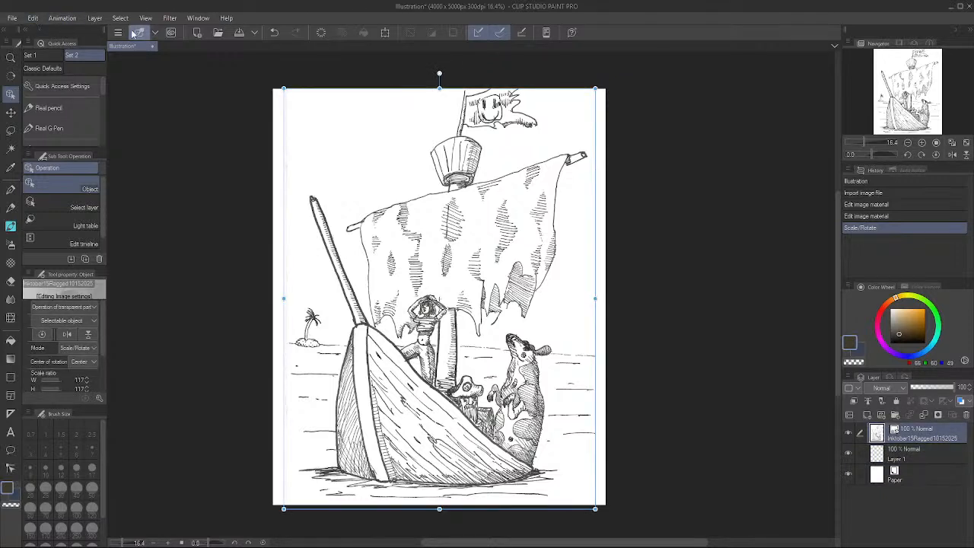
click(95, 17)
click(156, 207)
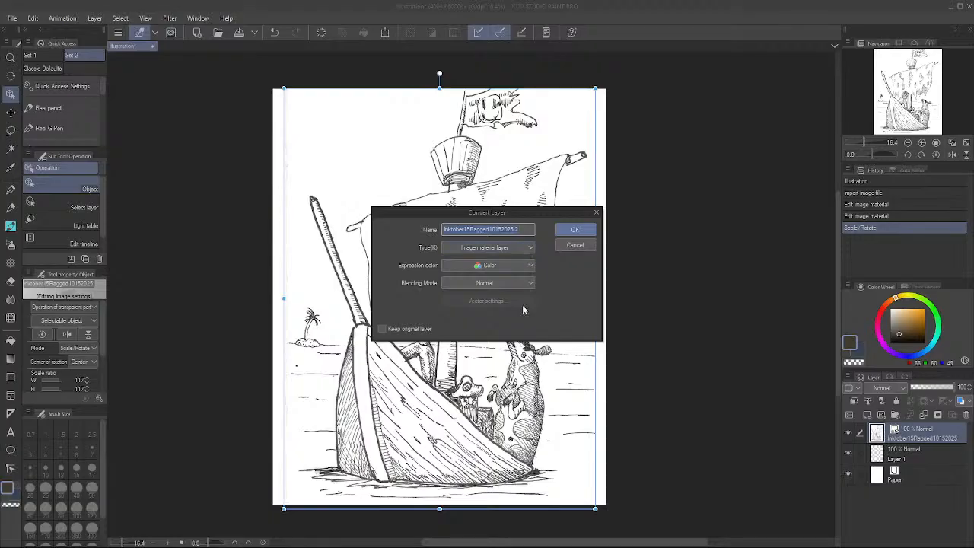
click(575, 231)
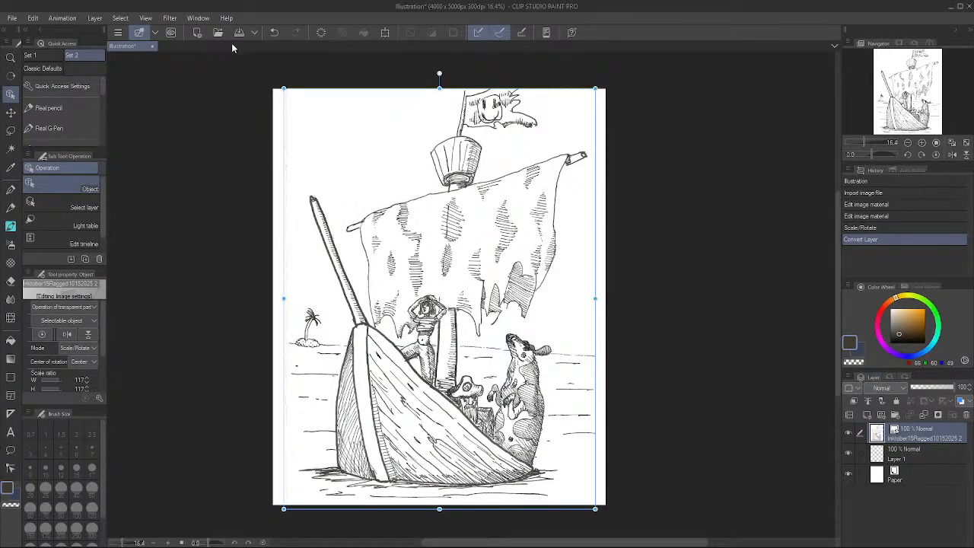
click(34, 18)
click(389, 251)
click(601, 305)
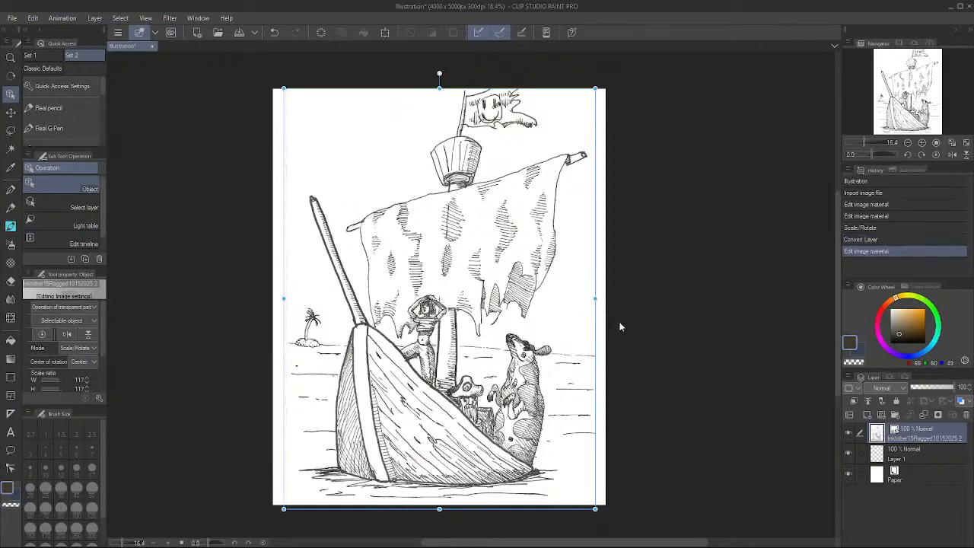
click(929, 446)
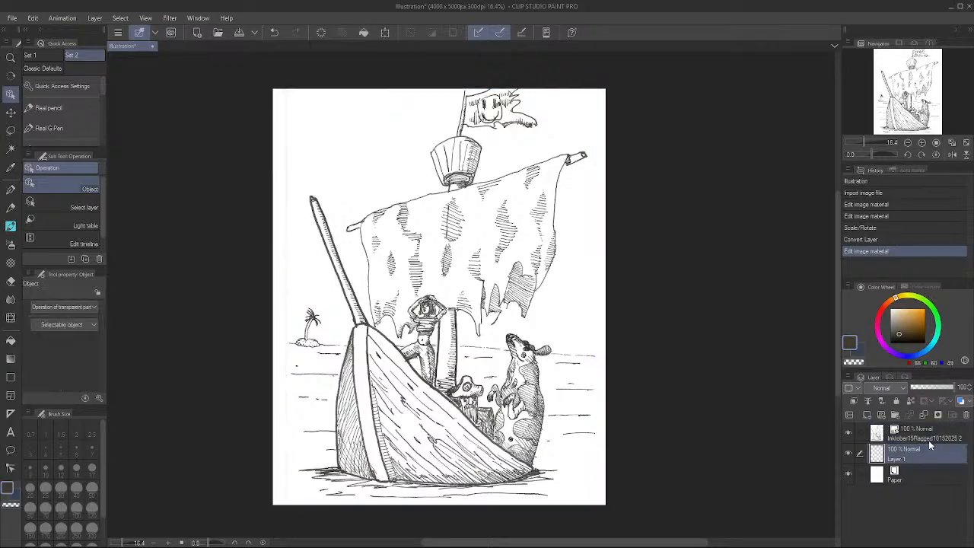
Rasterize the imported ship drawing's layer
click(929, 434)
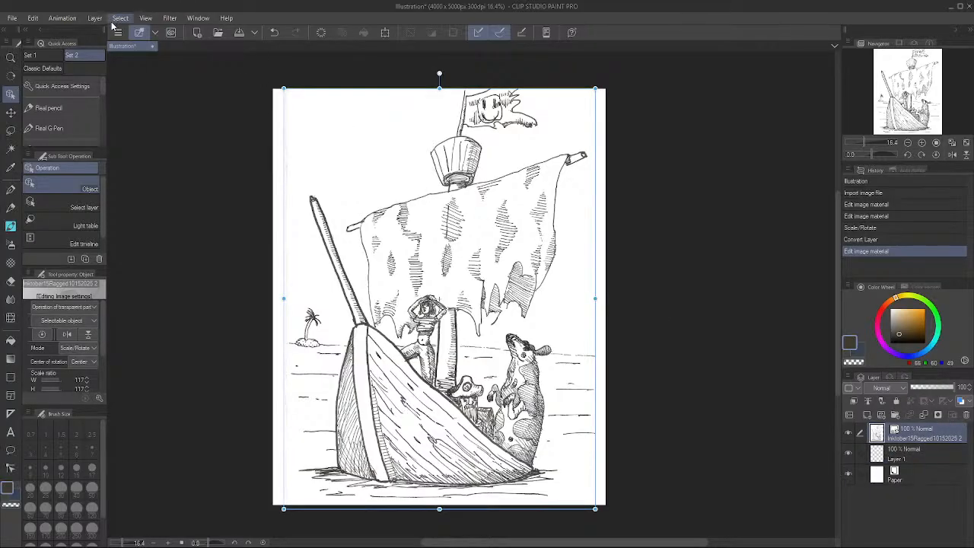
click(77, 19)
mouse_move(95, 19)
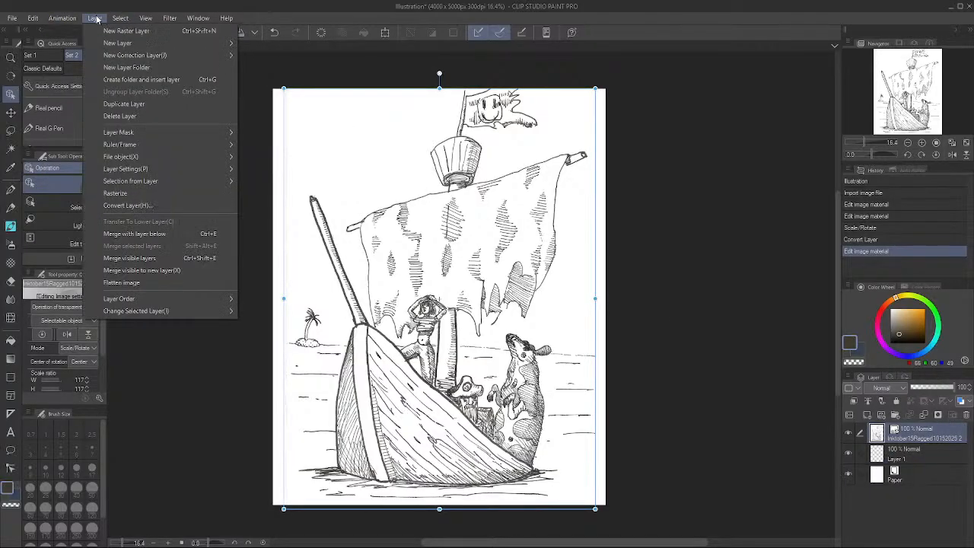
click(145, 193)
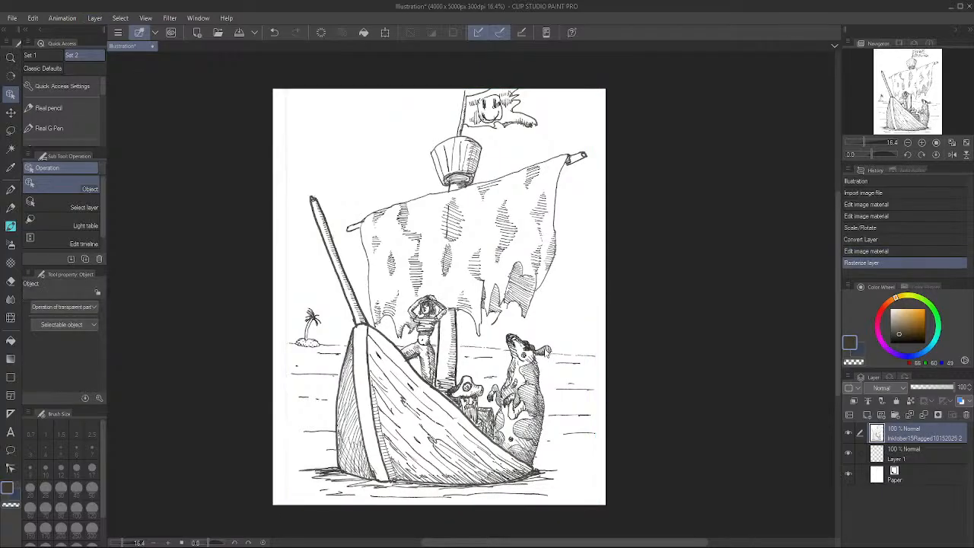
scroll(464, 313, up, 5)
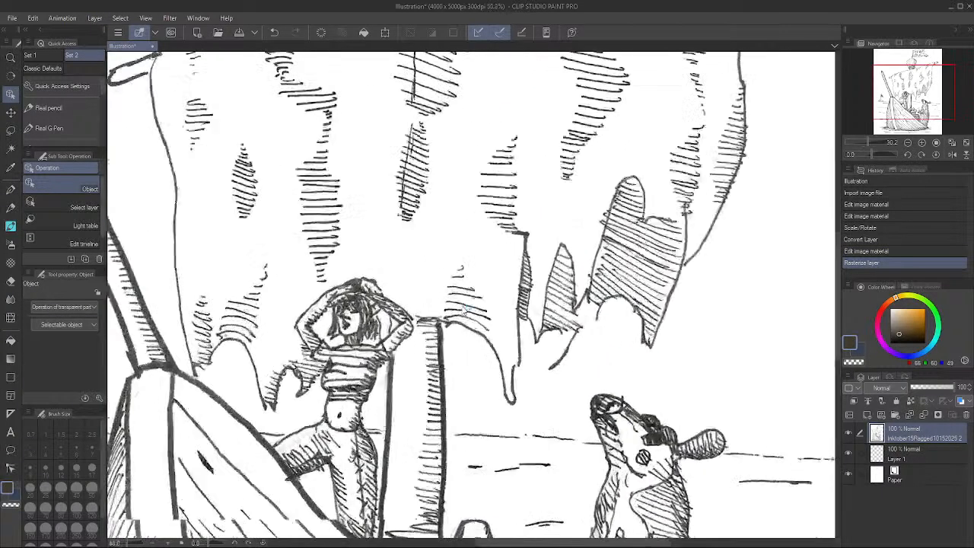
Convert the rasterized ship drawing's brightness to opacity and check the transparent background by hiding and reshowing the paper
scroll(462, 309, up, 3)
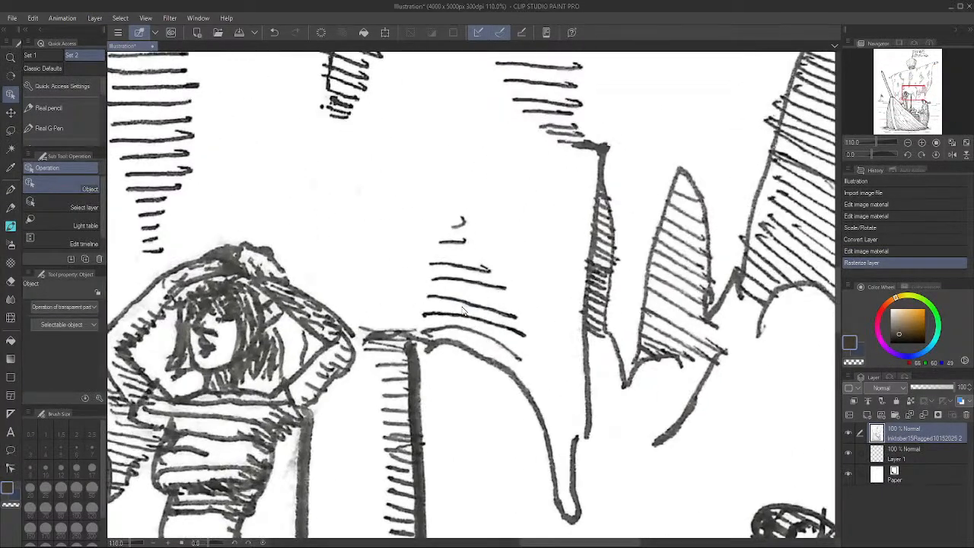
scroll(459, 311, down, 7)
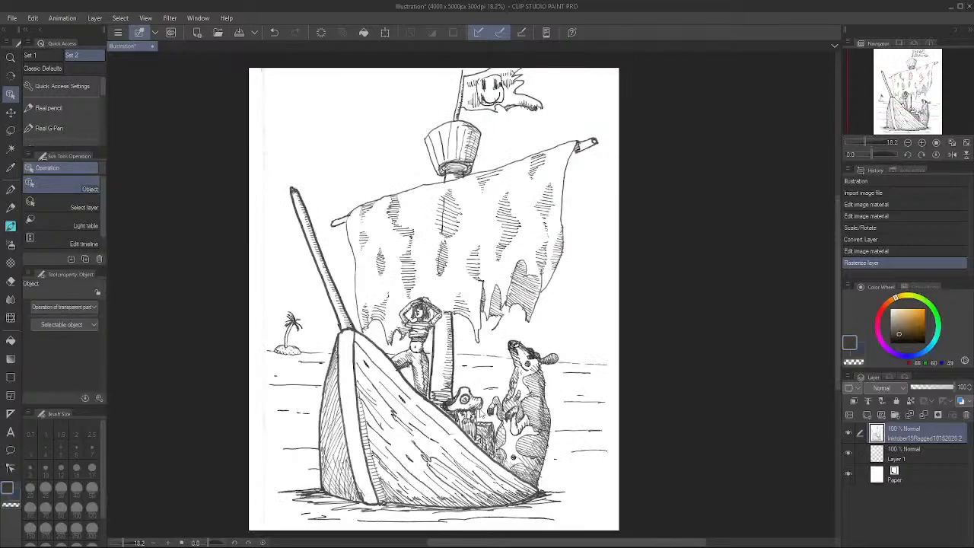
scroll(491, 432, down, 2)
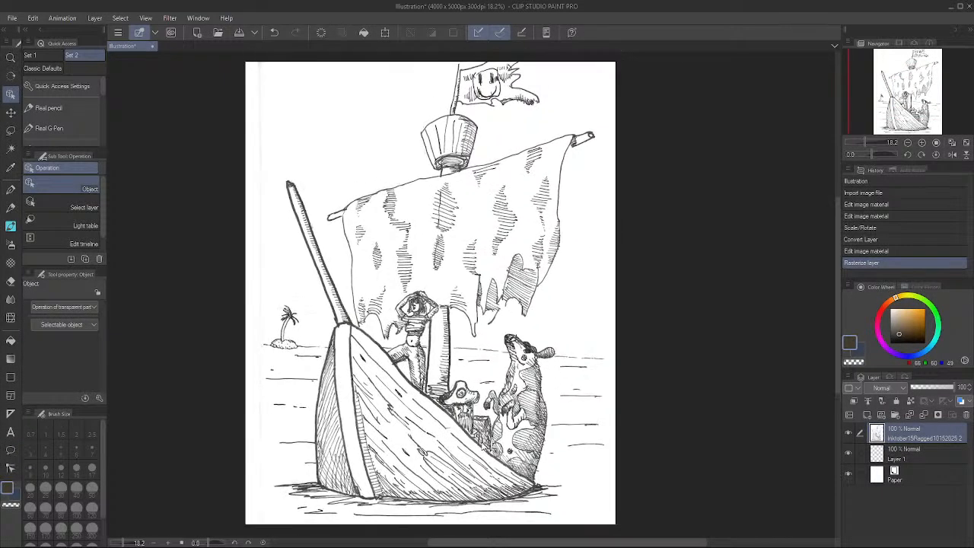
scroll(482, 445, up, 1)
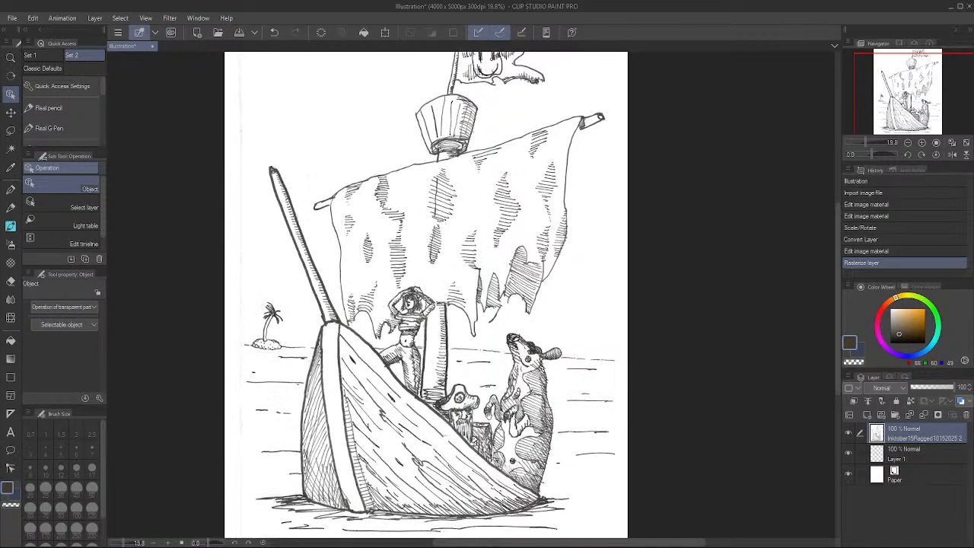
click(33, 19)
click(115, 221)
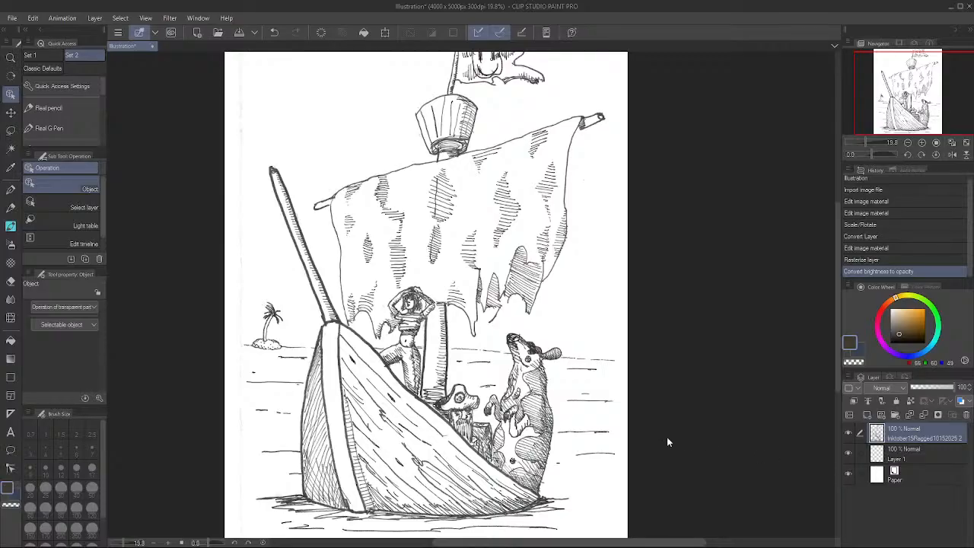
click(850, 475)
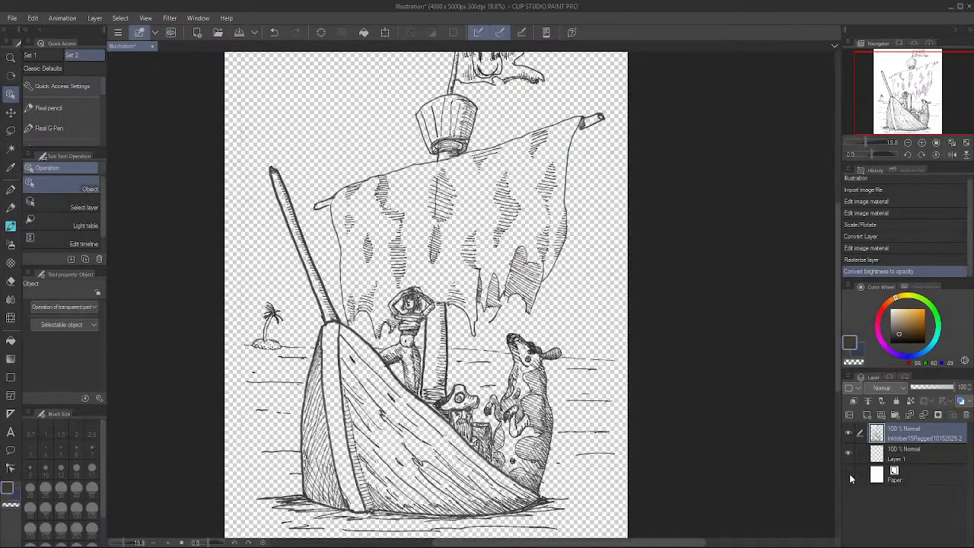
click(850, 474)
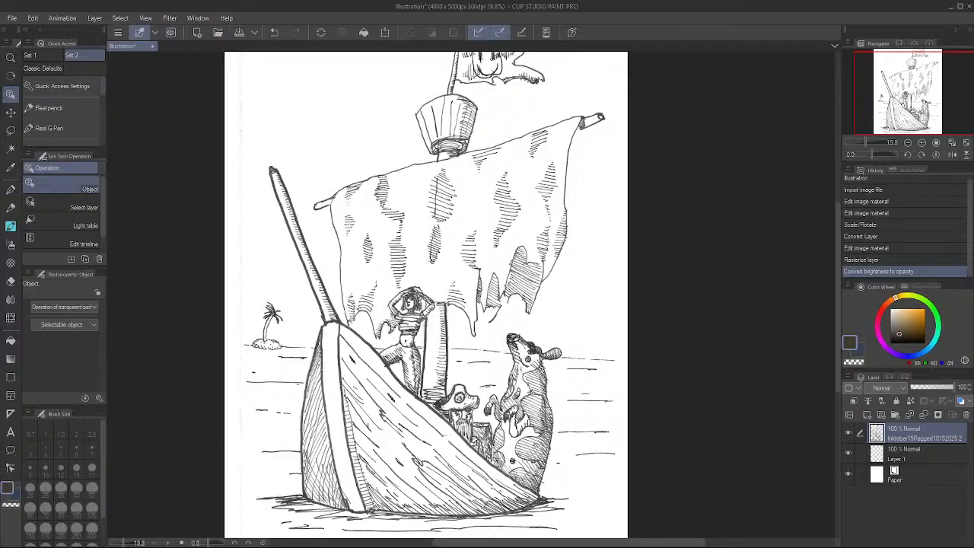
Import Inktober15Ragged10152025.jpg again as a second, unconverted copy of the ship drawing
click(11, 16)
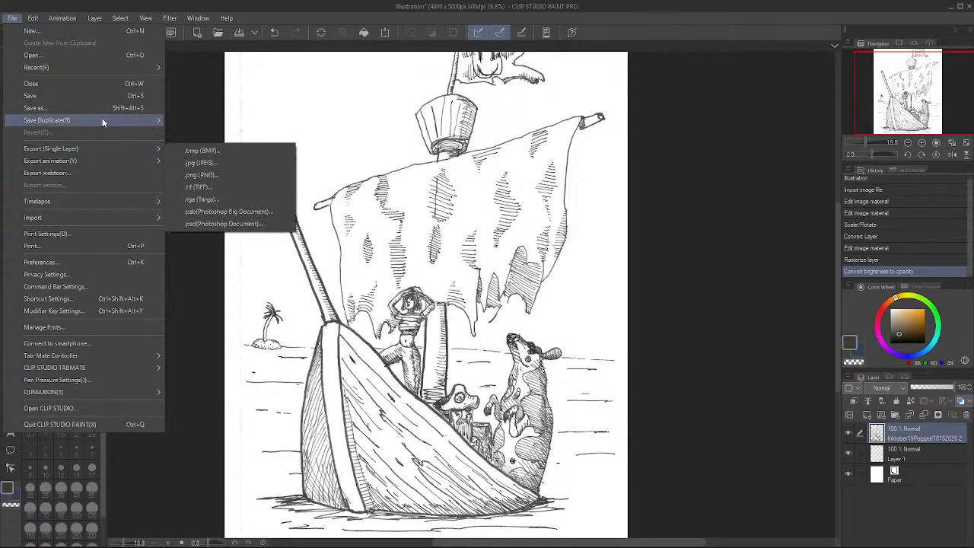
mouse_move(82, 218)
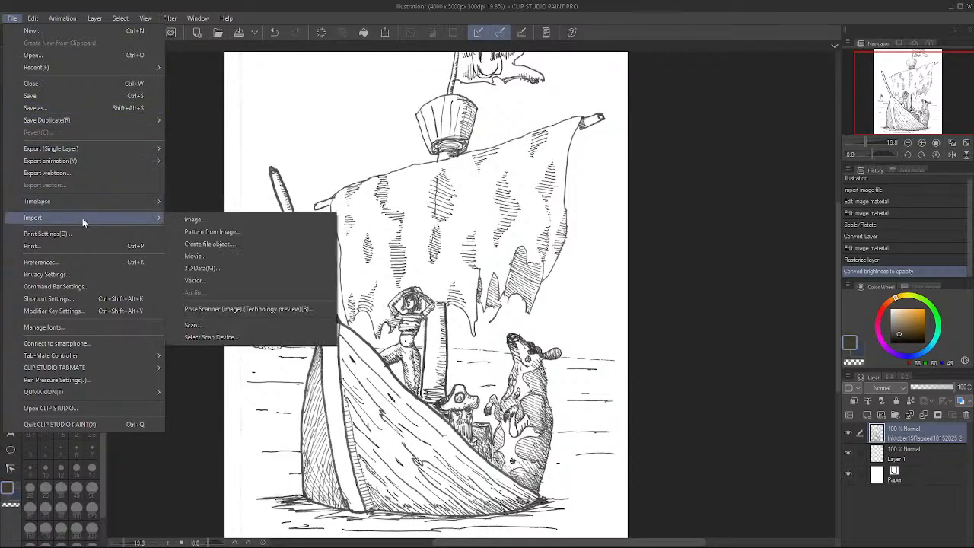
click(233, 221)
click(285, 95)
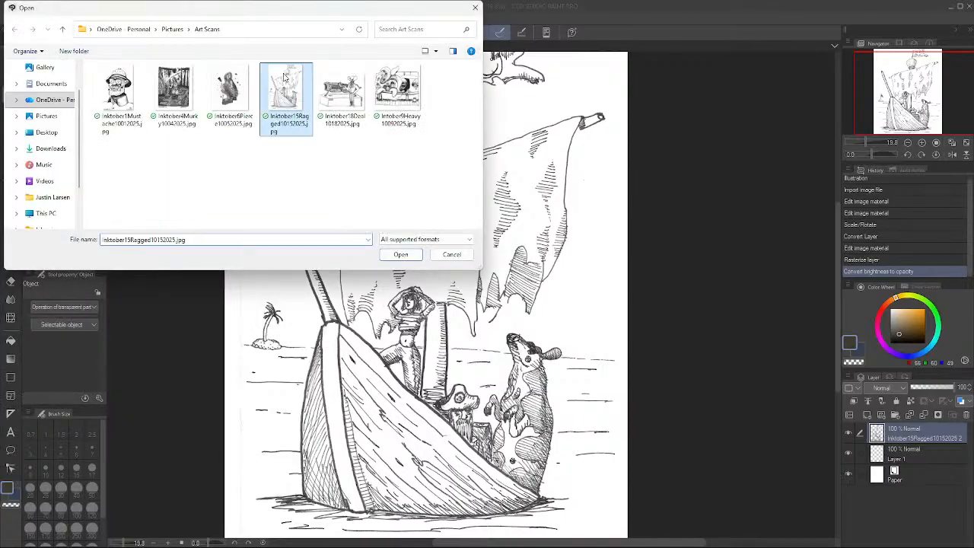
click(401, 256)
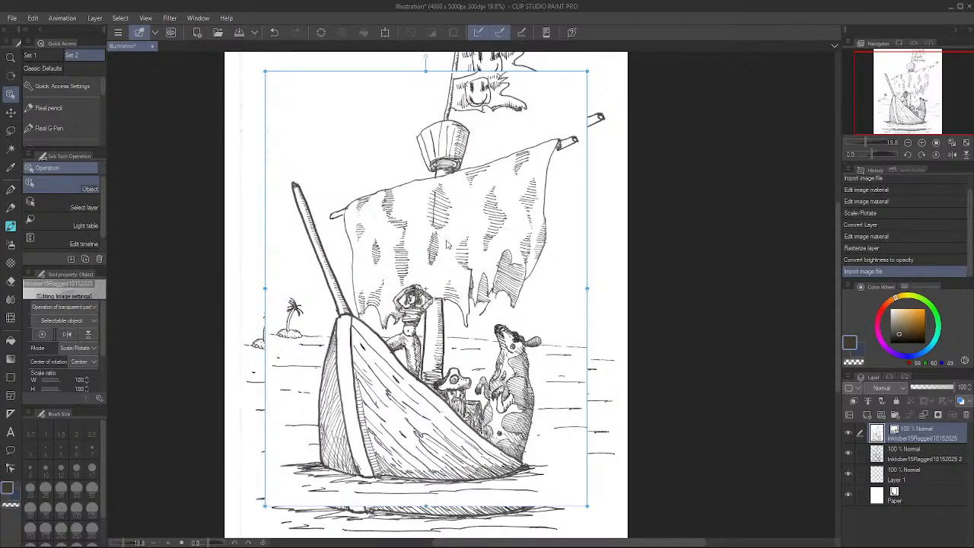
Enlarge the second imported copy to 115% and align it over the converted ship drawing
drag(447, 243, 406, 274)
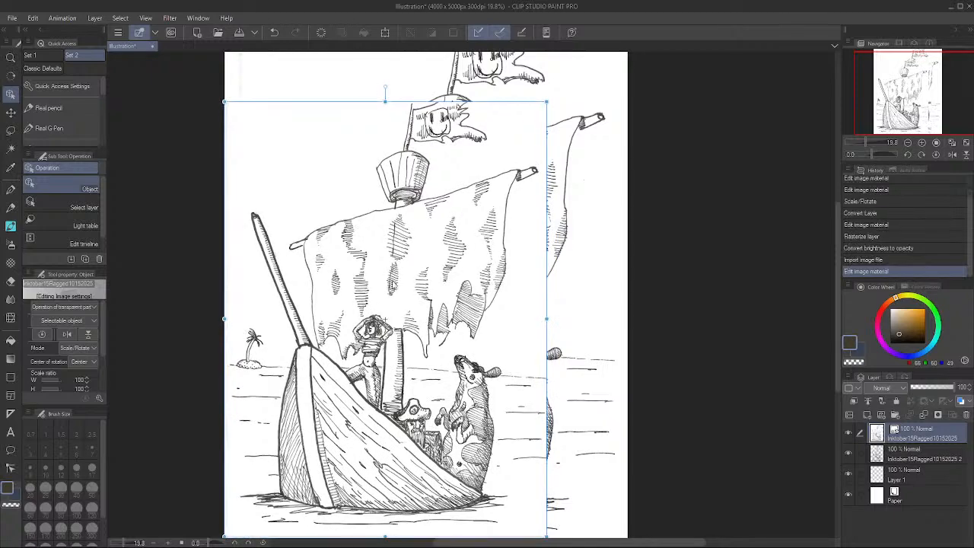
drag(544, 105, 694, 59)
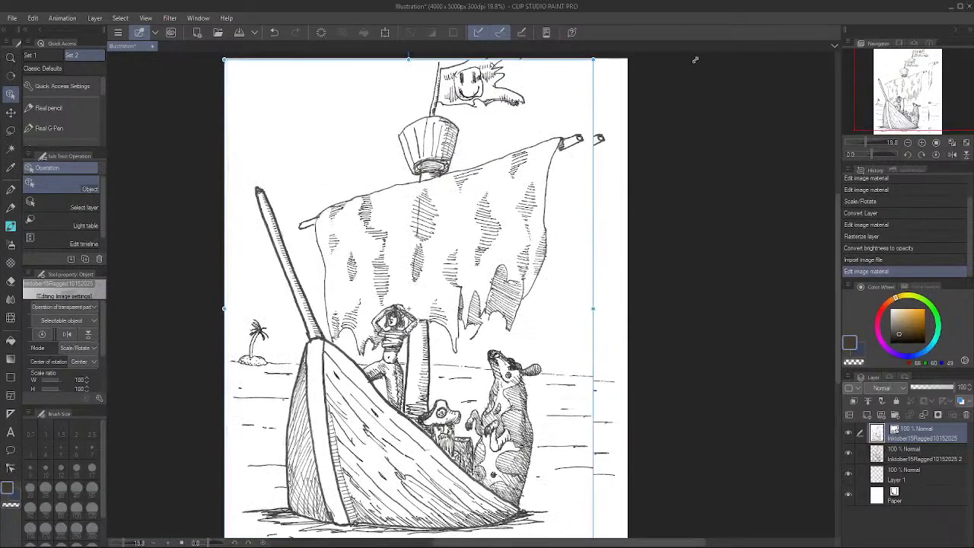
mouse_move(474, 244)
mouse_down()
mouse_move(503, 251)
mouse_move(492, 248)
mouse_up()
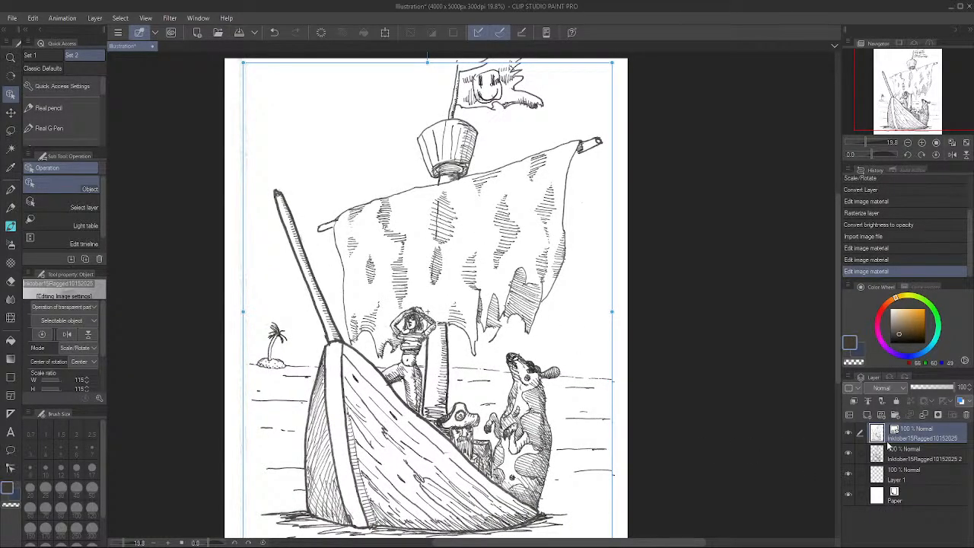
Compare the opaque imported copy with the transparent line art by toggling the paper's visibility and hiding the copy
click(849, 495)
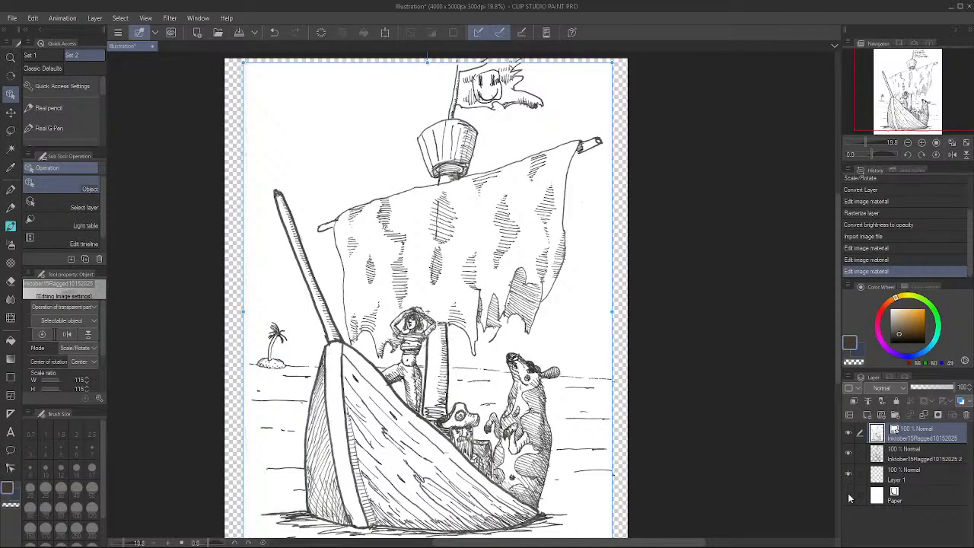
click(850, 496)
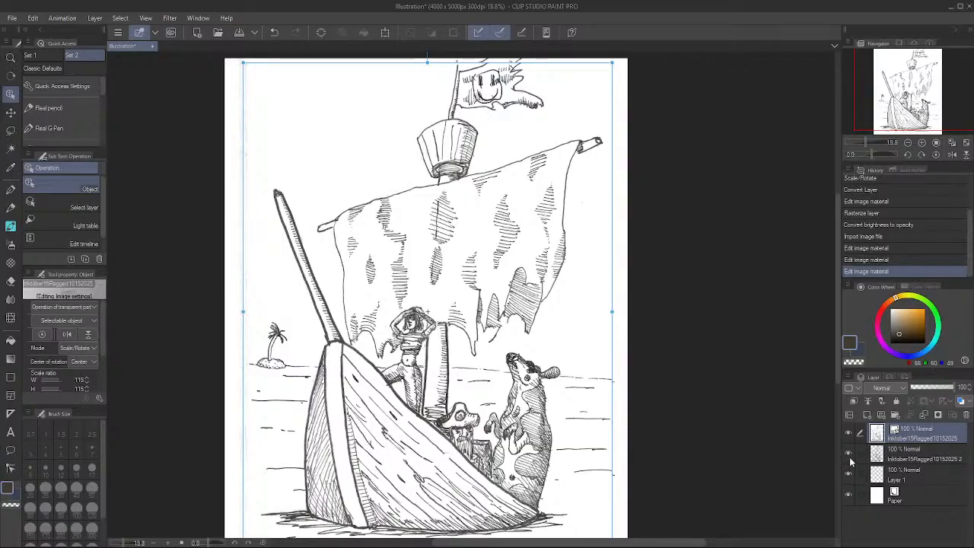
click(849, 496)
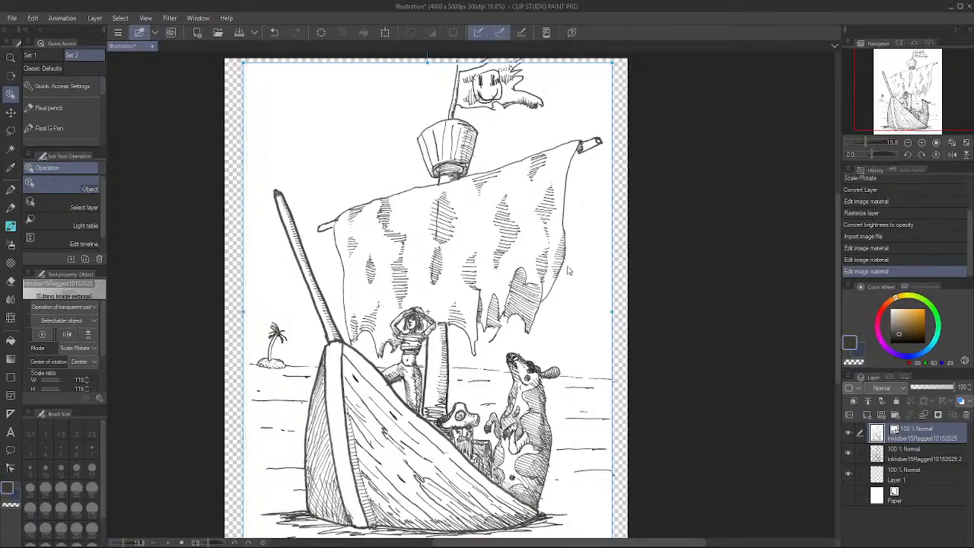
click(848, 435)
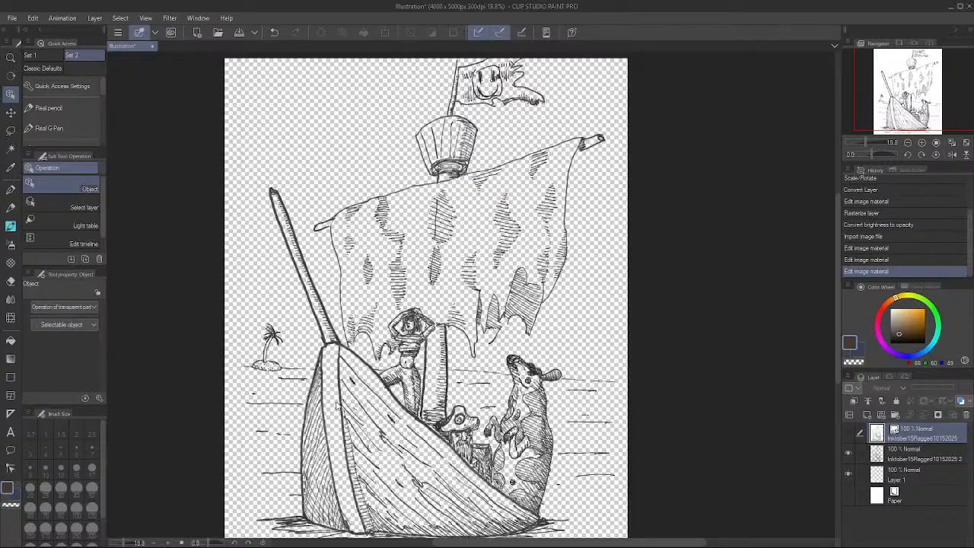
click(850, 496)
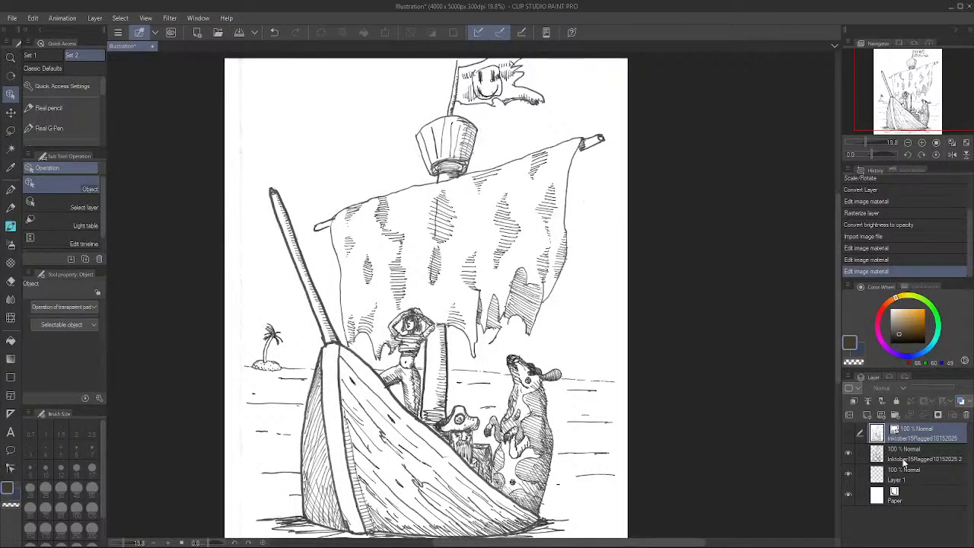
Move Layer 1 above the converted line art layer and check the line art by hiding and reshowing it
drag(936, 481, 934, 449)
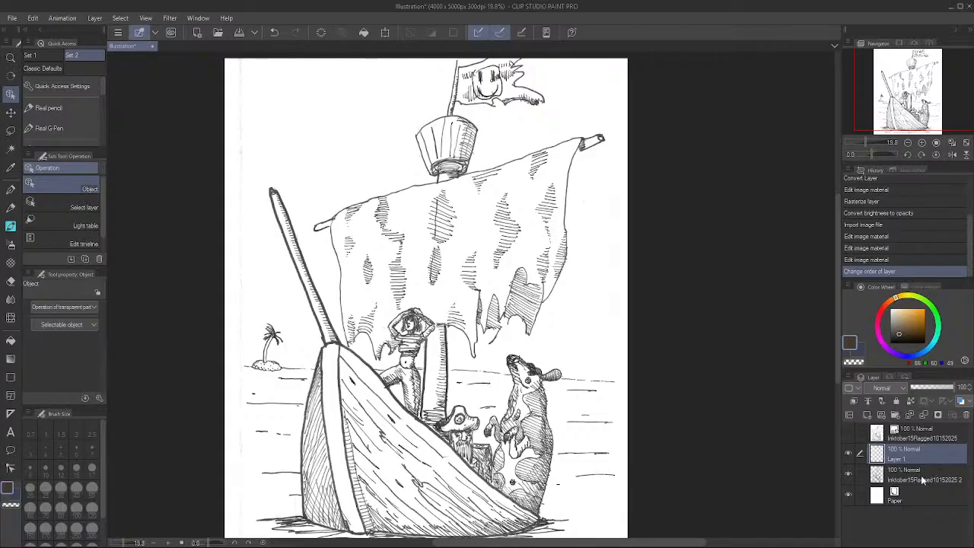
click(922, 479)
click(849, 475)
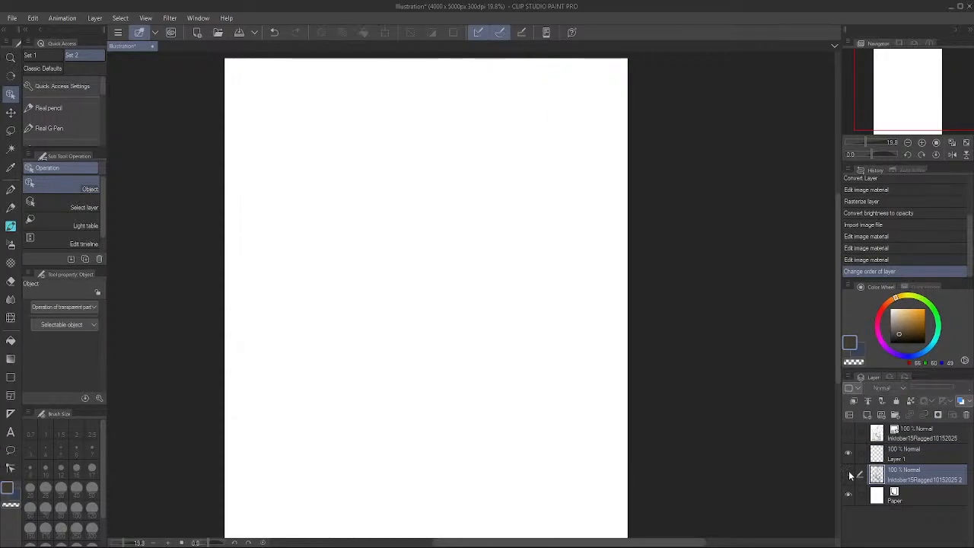
click(850, 475)
Compare the imported copy and the converted line art by toggling both layers' visibility, with and without the paper shown
click(848, 433)
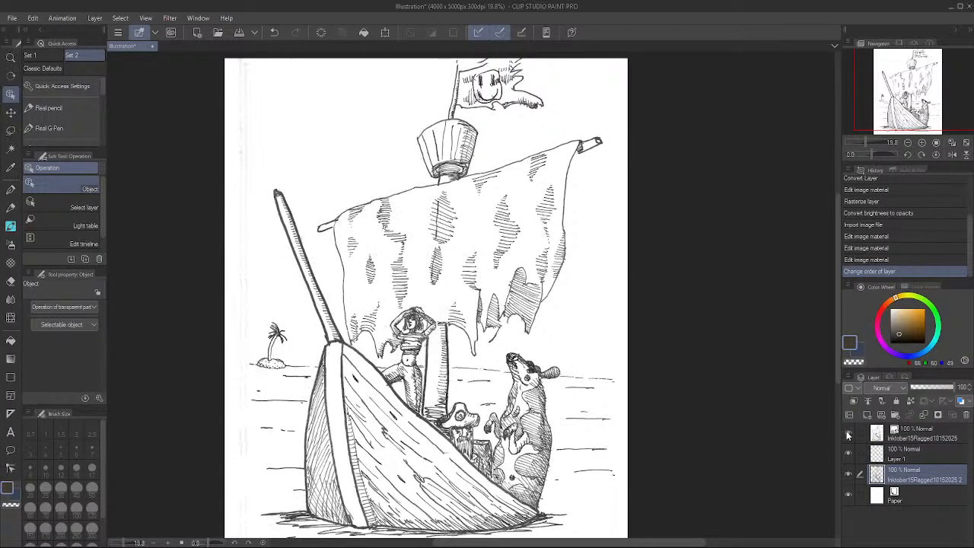
click(849, 433)
click(848, 433)
click(850, 474)
click(850, 474)
click(850, 474)
click(850, 473)
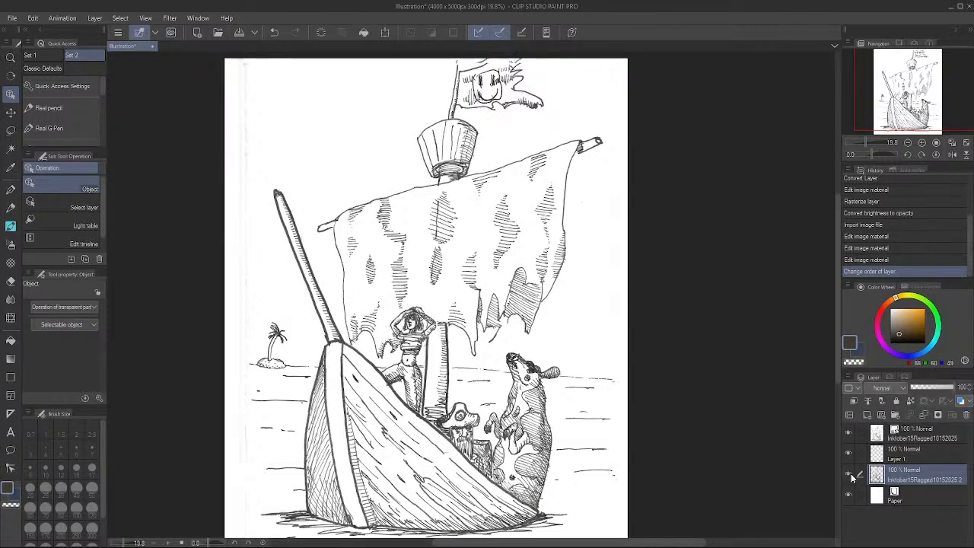
click(848, 434)
click(849, 494)
click(849, 434)
click(849, 433)
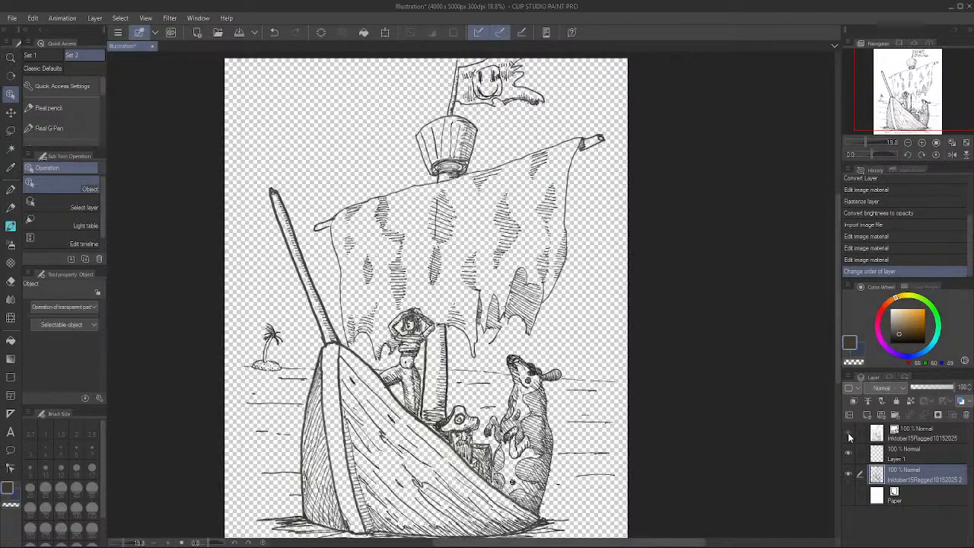
Delete the second imported copy's layer, Inktober15Ragged10152025
click(920, 435)
right_click(923, 439)
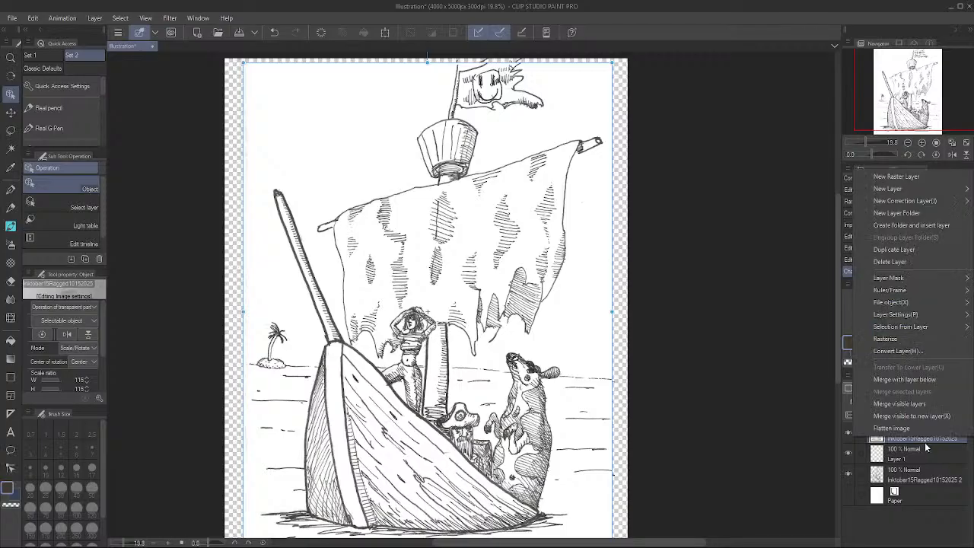
click(914, 261)
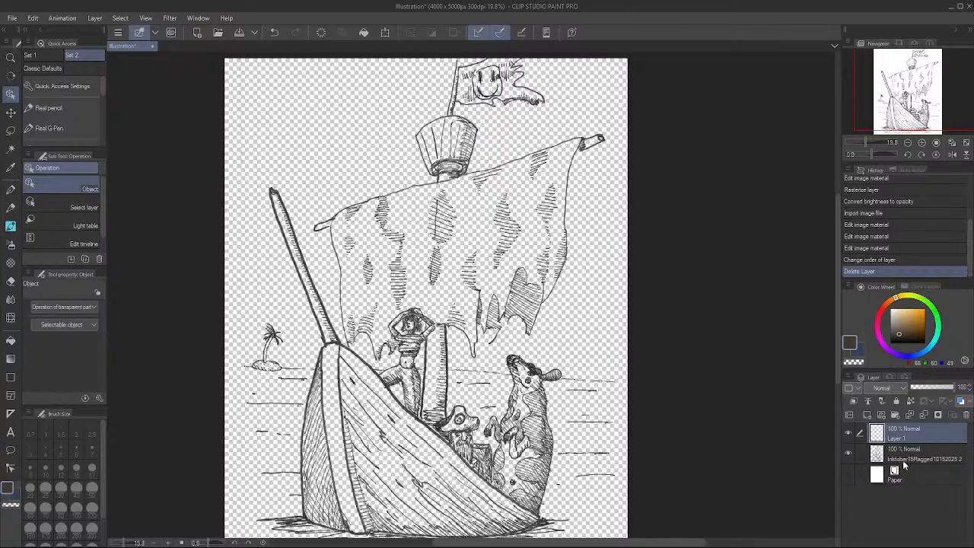
Move the converted line art layer above Layer 1 and show the paper again
drag(913, 456, 917, 431)
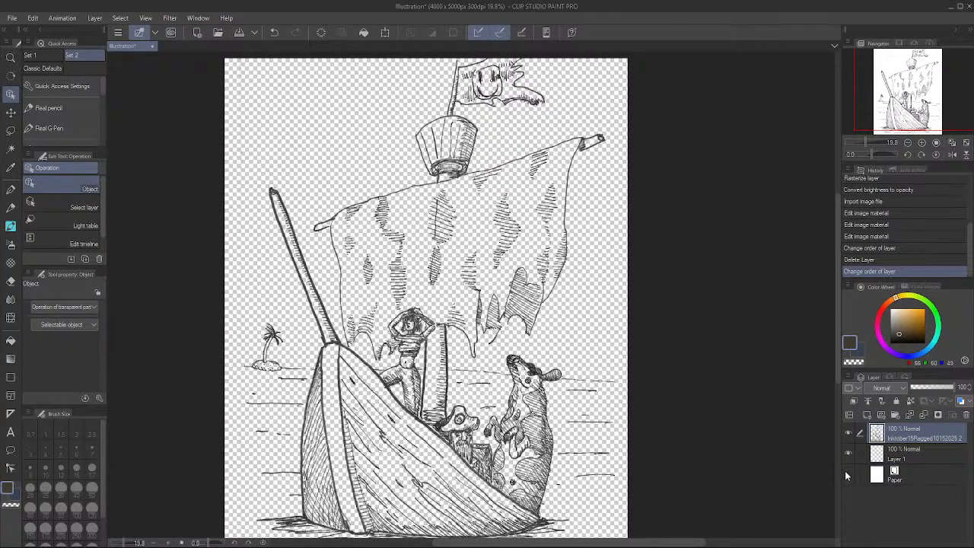
click(846, 472)
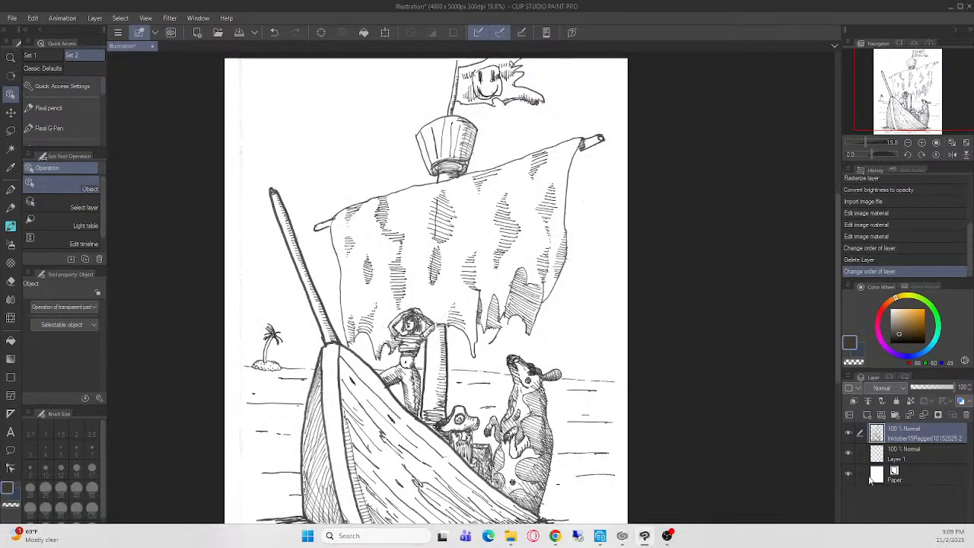
Hide the line art and scribble diagonal, vertical and looping test strokes on Layer 1 with the size 10 watercolor brush
click(915, 458)
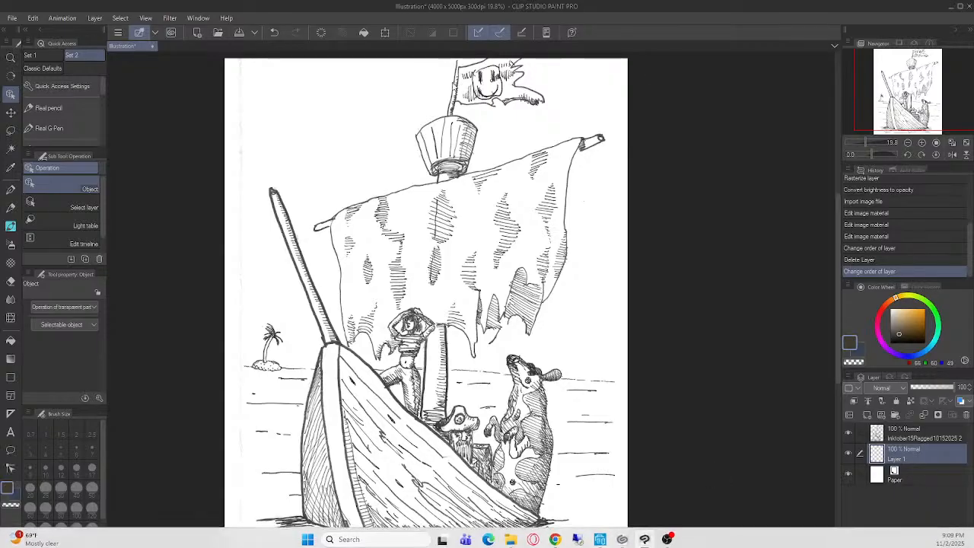
click(847, 433)
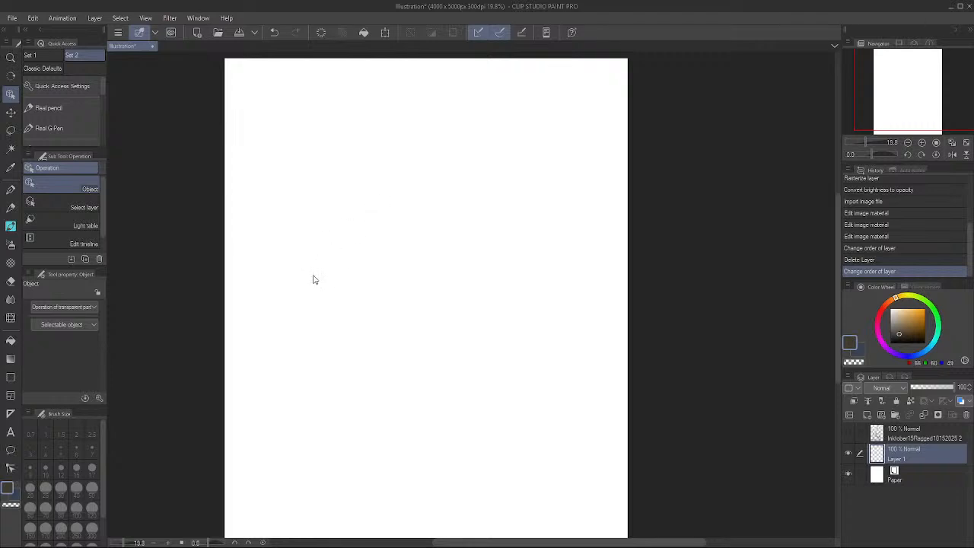
click(11, 224)
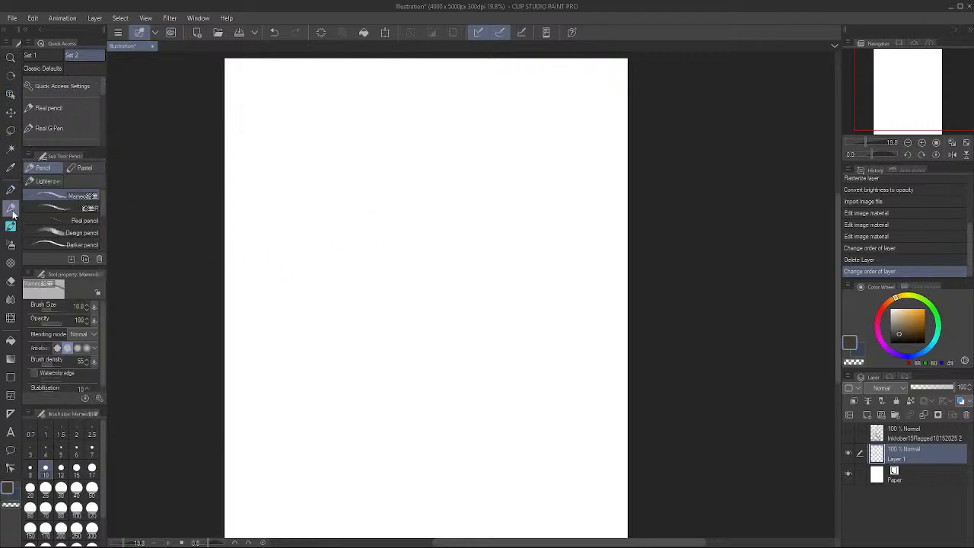
drag(286, 255, 363, 199)
drag(316, 267, 402, 205)
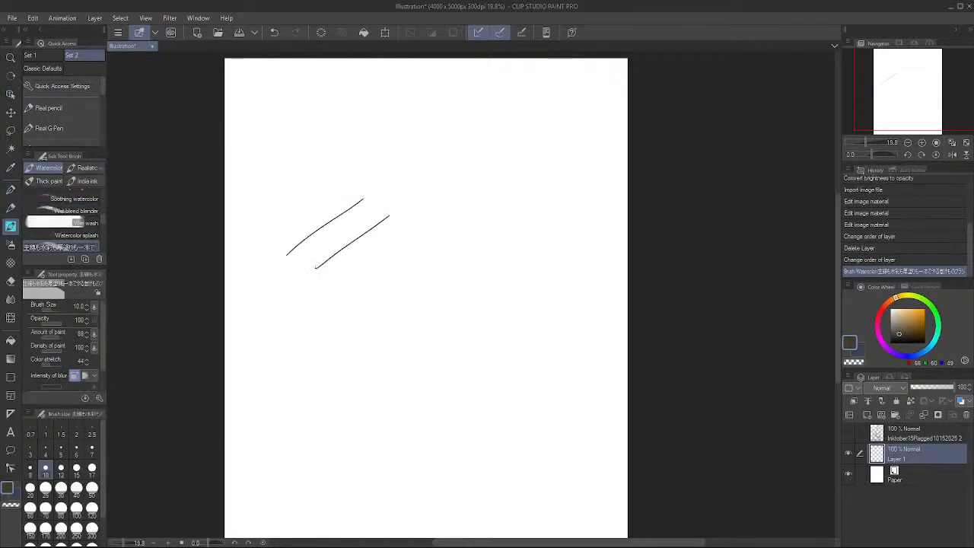
drag(324, 287, 391, 259)
drag(329, 320, 490, 237)
drag(353, 333, 526, 261)
drag(348, 361, 525, 289)
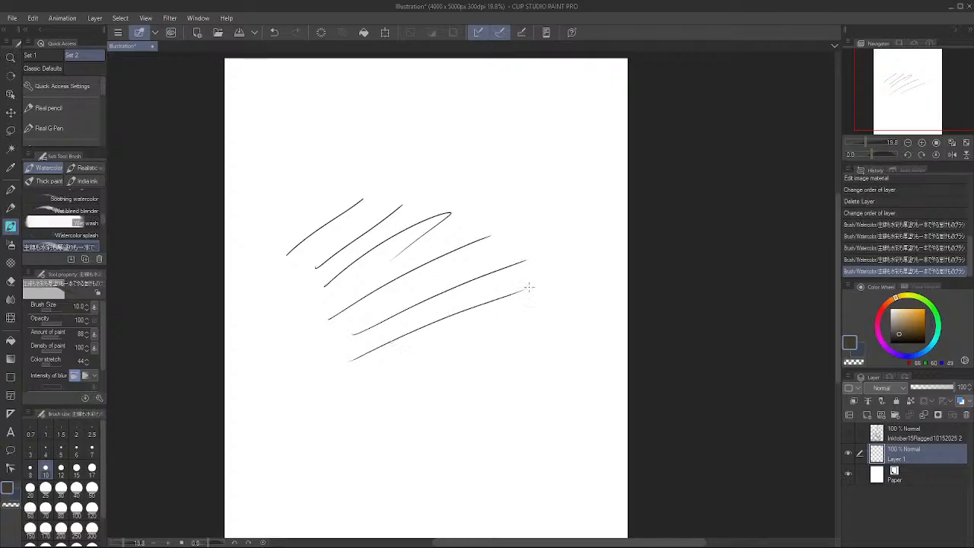
drag(396, 186, 406, 340)
drag(431, 200, 437, 335)
mouse_move(464, 190)
mouse_down()
mouse_move(463, 328)
mouse_move(478, 343)
mouse_up()
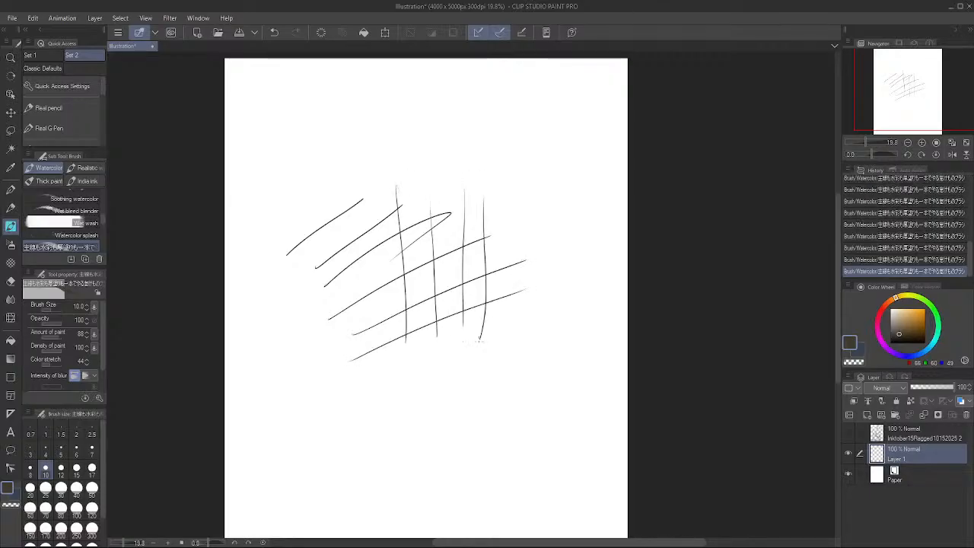
drag(511, 184, 512, 320)
mouse_move(441, 330)
mouse_down()
mouse_move(388, 350)
mouse_move(400, 375)
mouse_move(453, 308)
mouse_move(384, 281)
mouse_move(397, 363)
mouse_move(491, 207)
mouse_move(331, 351)
mouse_move(529, 201)
mouse_move(354, 407)
mouse_move(473, 211)
mouse_move(449, 359)
mouse_move(465, 283)
mouse_move(417, 326)
mouse_up()
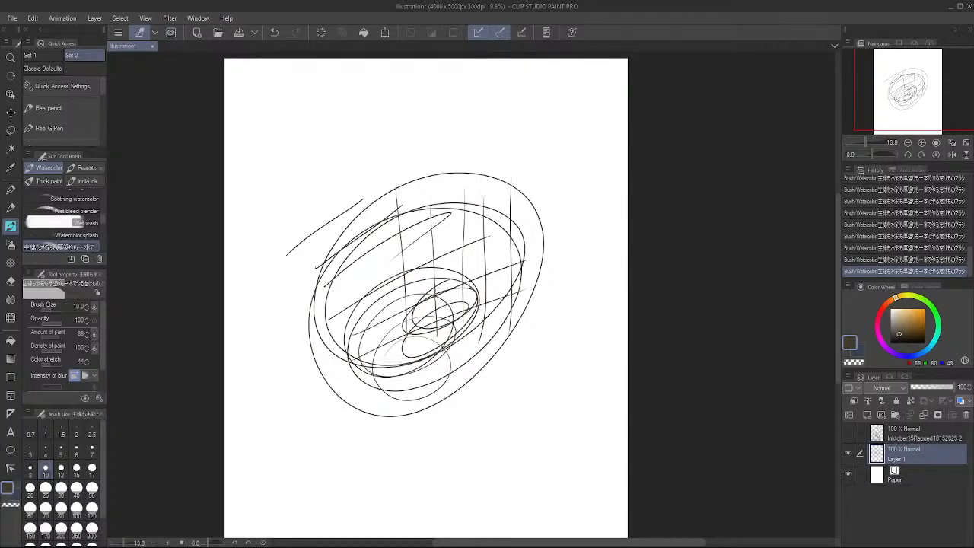
Undo the diagonal, vertical and looping test strokes on Layer 1
key(ctrl+z)
key(ctrl+z)
key(ctrl+z)
key(ctrl+z)
key(ctrl+z)
key(ctrl+z)
key(ctrl+z)
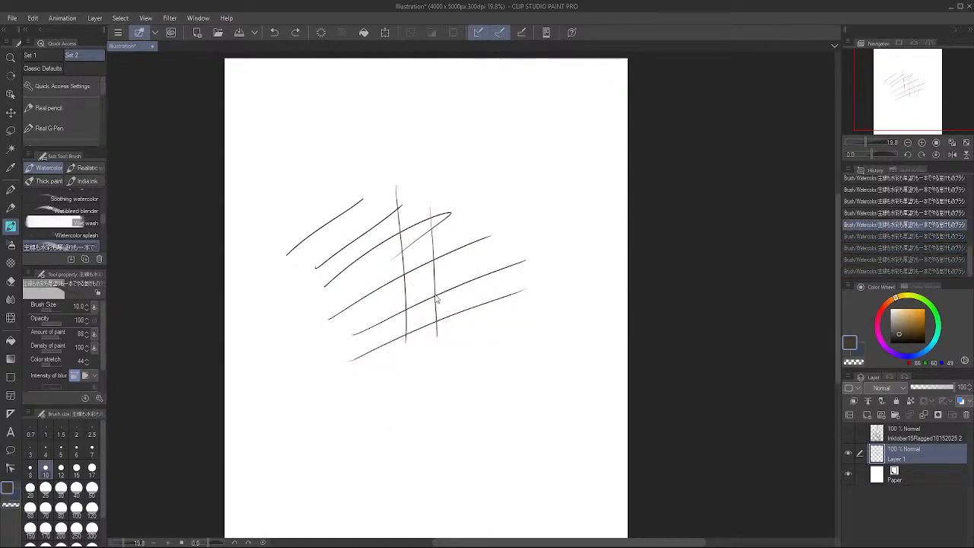
key(ctrl+z)
key(ctrl+z)
key(ctrl+z)
key(ctrl+z)
key(ctrl+z)
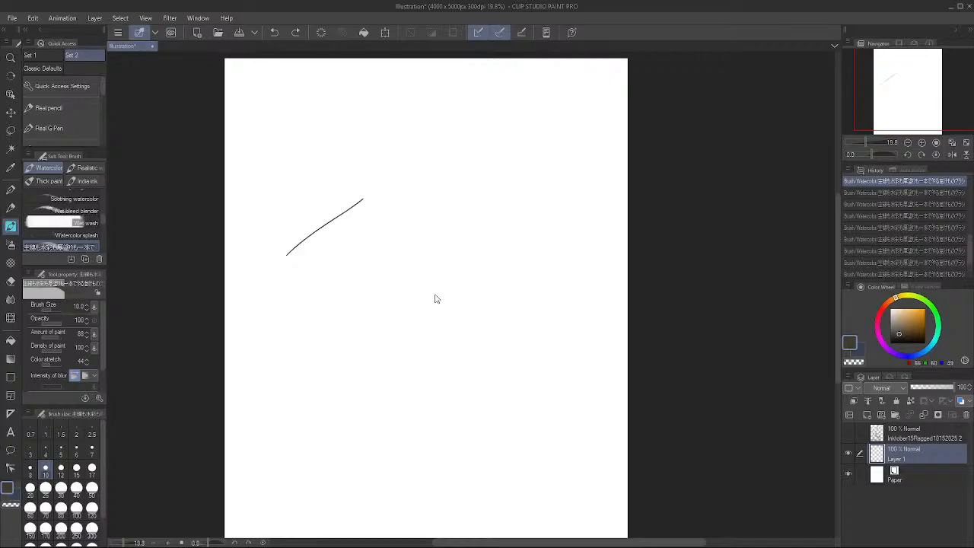
Draw a series of long slanted test strokes on Layer 1, fanning from steep diagonals at the page top to nearly horizontal near its bottom
mouse_move(245, 180)
mouse_down()
mouse_move(357, 73)
mouse_move(290, 166)
mouse_move(402, 96)
mouse_up()
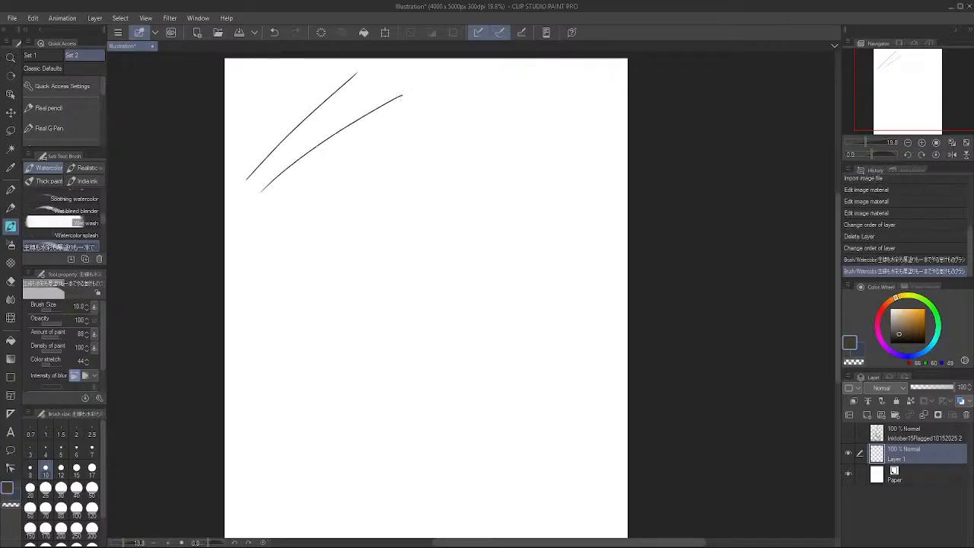
drag(274, 198, 440, 115)
drag(276, 215, 510, 136)
drag(276, 255, 515, 177)
drag(279, 290, 515, 240)
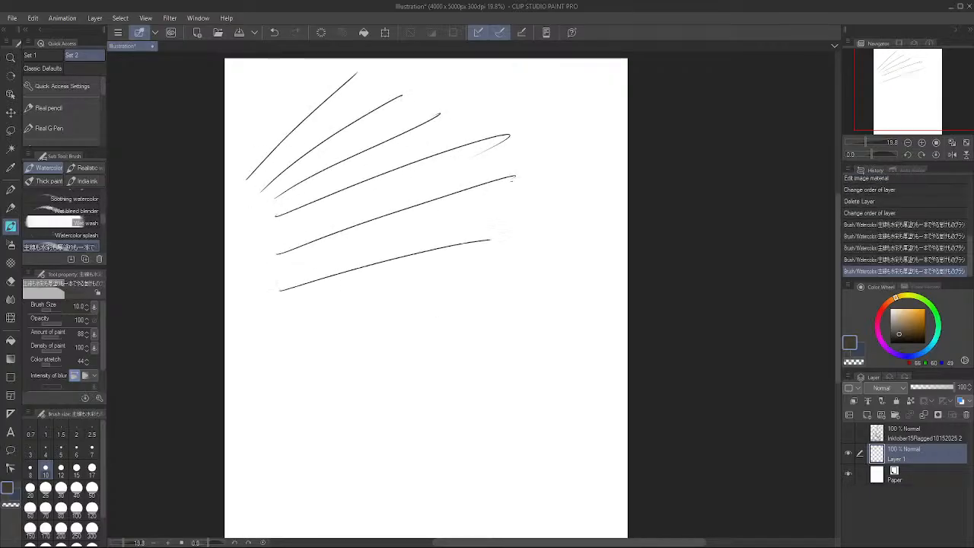
drag(264, 349, 528, 280)
drag(258, 385, 537, 335)
drag(279, 425, 565, 411)
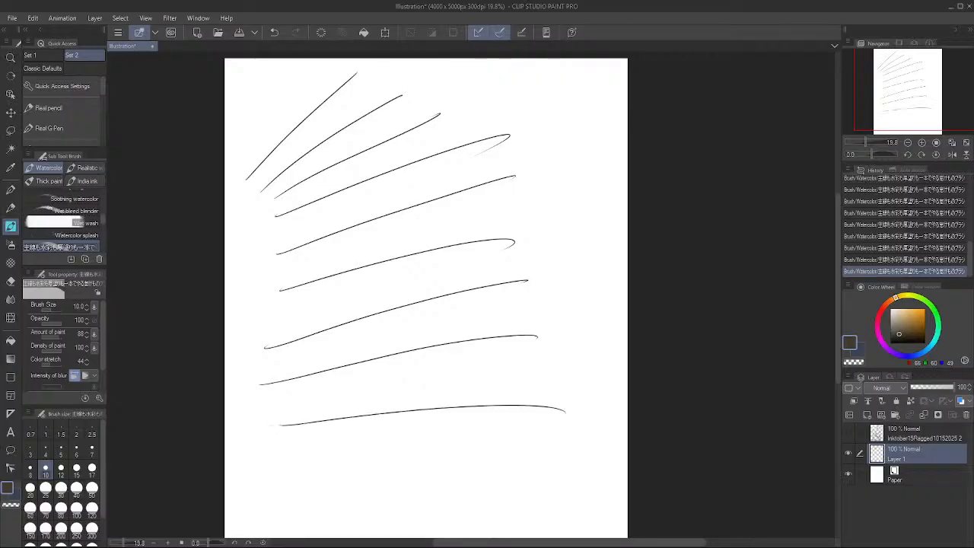
drag(297, 489, 575, 466)
Undo the fanned strokes, the line art layer's reordering and the deletion of the second imported copy
key(ctrl+z)
key(ctrl+z)
key(ctrl+z)
key(ctrl+z)
key(ctrl+z)
key(ctrl+z)
key(ctrl+z)
key(ctrl+z)
key(ctrl+z)
key(ctrl+z)
key(ctrl+z)
key(ctrl+z)
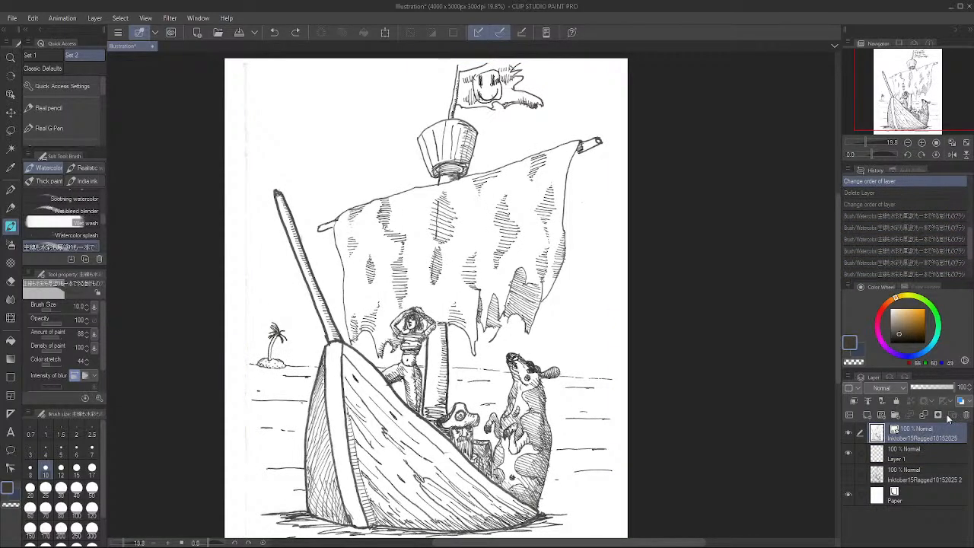
Delete the imported copy's layer, Inktober15Ragged10152025, and leave the converted line art hidden
right_click(943, 433)
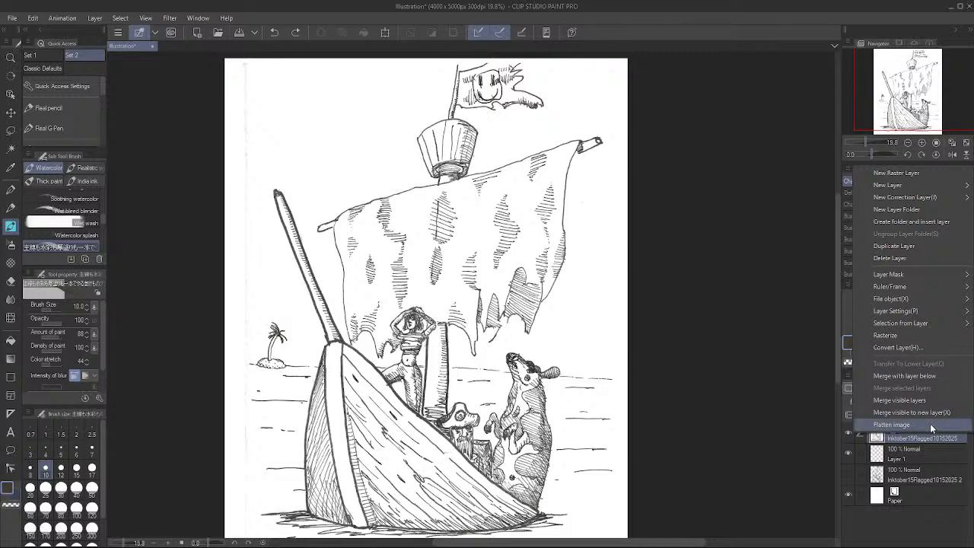
click(913, 262)
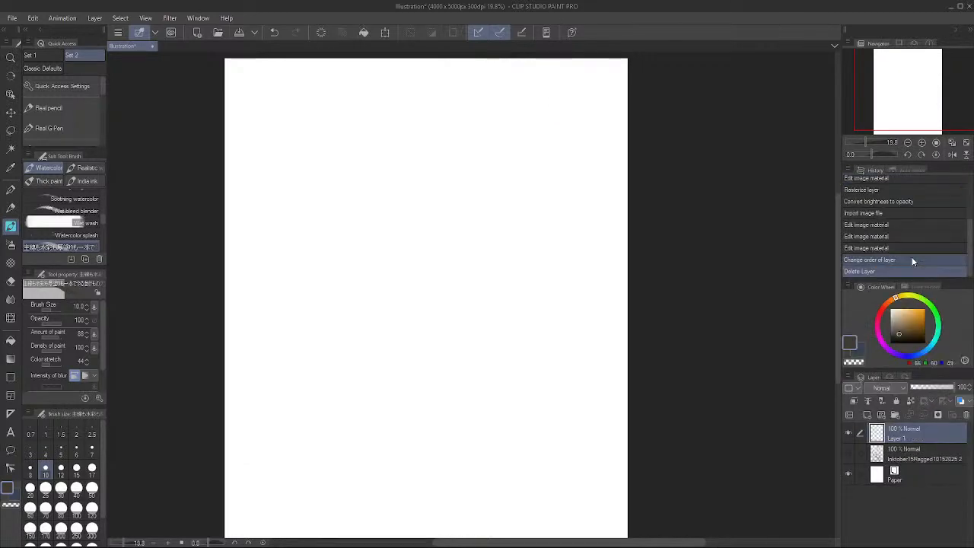
click(848, 457)
click(847, 453)
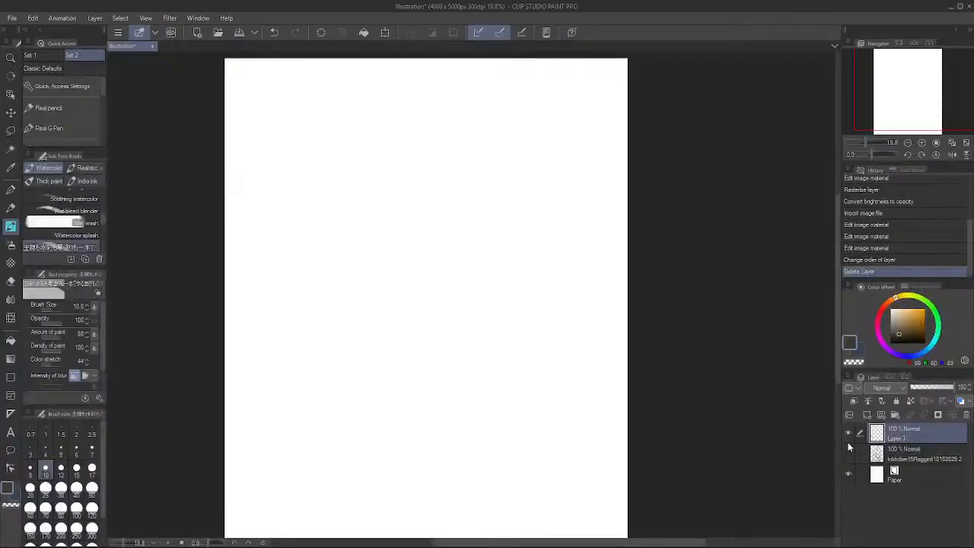
Draw overlapping loops, three long diagonal strokes and three long vertical strokes on Layer 1
mouse_move(365, 245)
mouse_down()
mouse_move(365, 289)
mouse_move(469, 283)
mouse_move(344, 342)
mouse_move(357, 259)
mouse_move(439, 321)
mouse_up()
mouse_move(295, 278)
mouse_down()
mouse_move(519, 130)
mouse_move(559, 116)
mouse_up()
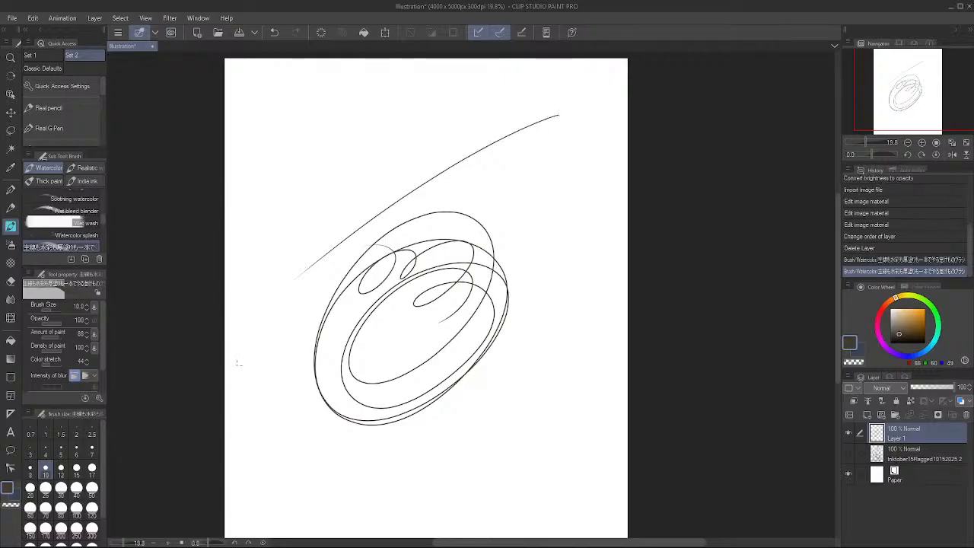
drag(393, 252, 531, 166)
drag(317, 363, 585, 194)
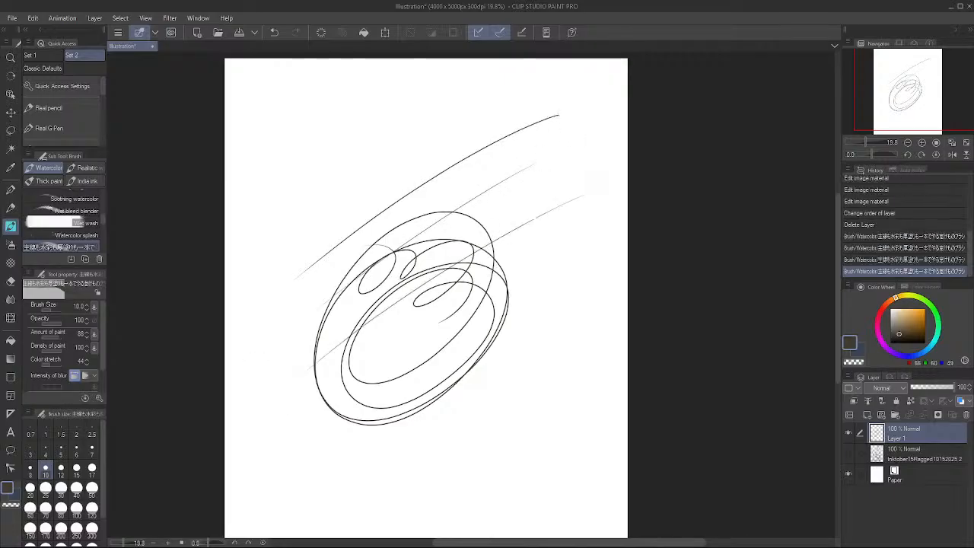
drag(400, 304, 397, 446)
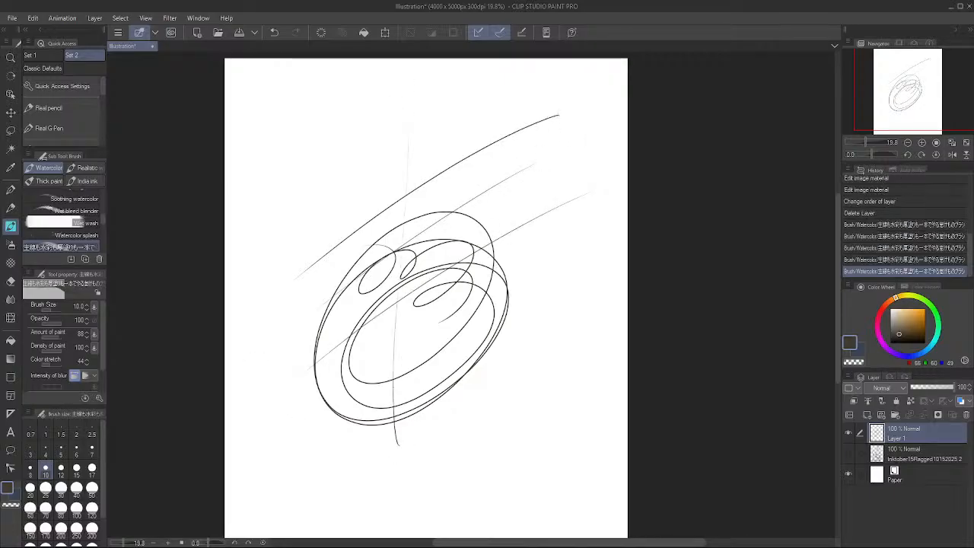
drag(462, 88, 457, 408)
drag(513, 84, 524, 429)
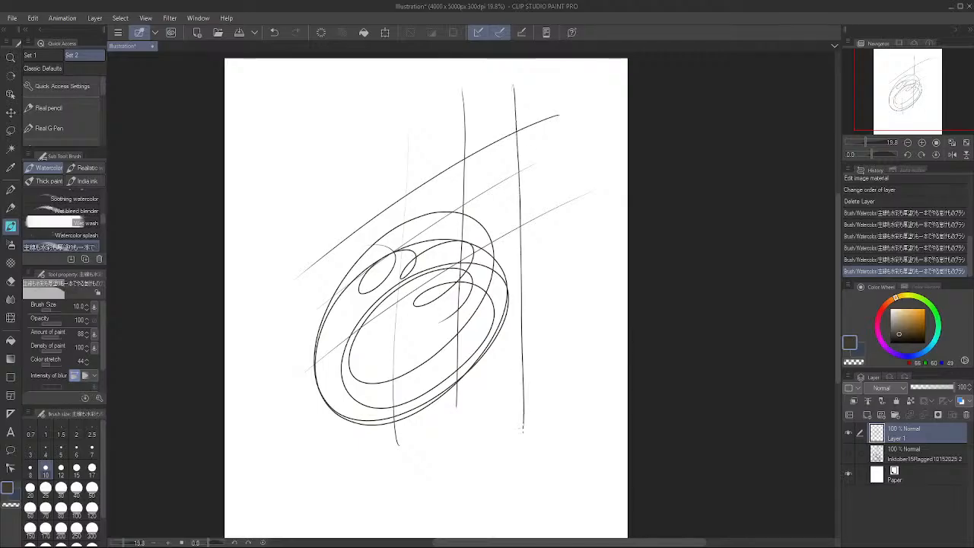
Undo the loops and the diagonal and vertical strokes to clear Layer 1
key(ctrl+z)
key(ctrl+z)
key(ctrl+z)
key(ctrl+z)
key(ctrl+z)
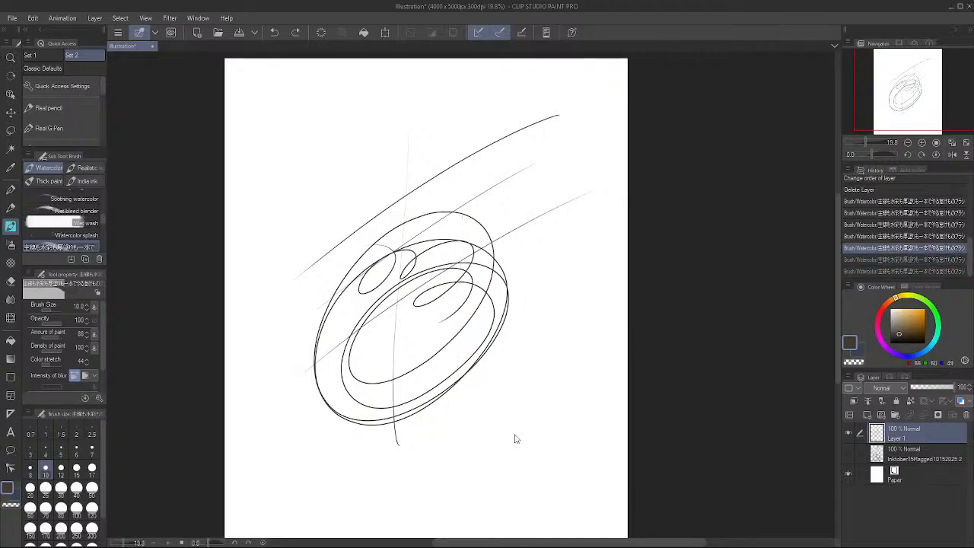
key(ctrl+z)
key(ctrl+z)
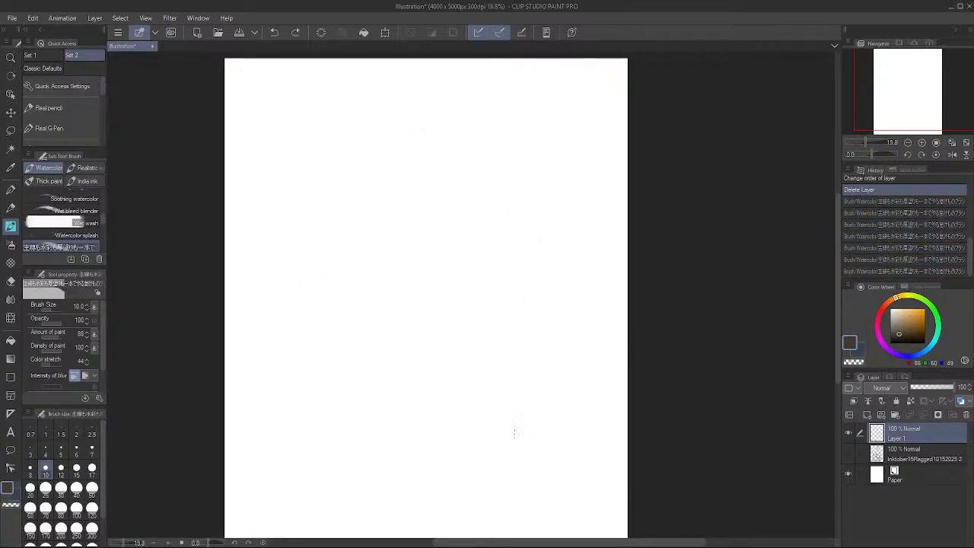
Draw four long vertical practice strokes across Layer 1 and undo them
drag(294, 109, 303, 446)
drag(379, 99, 375, 435)
drag(436, 115, 416, 449)
drag(491, 97, 483, 415)
key(ctrl+z)
key(ctrl+z)
key(ctrl+z)
key(ctrl+z)
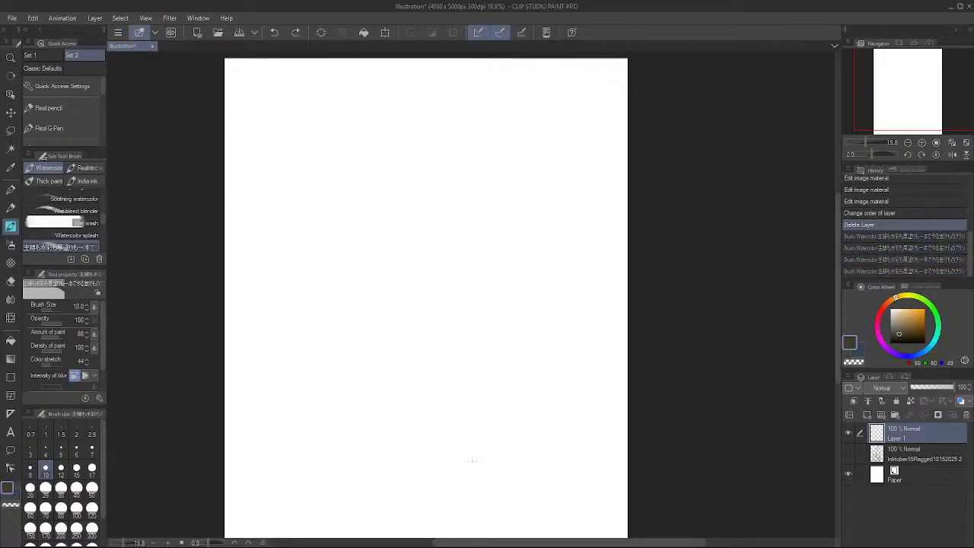
Practise horizontal strokes on Layer 1, undoing the unwanted attempts and keeping three roughly parallel lines
drag(263, 194, 574, 215)
key(ctrl+z)
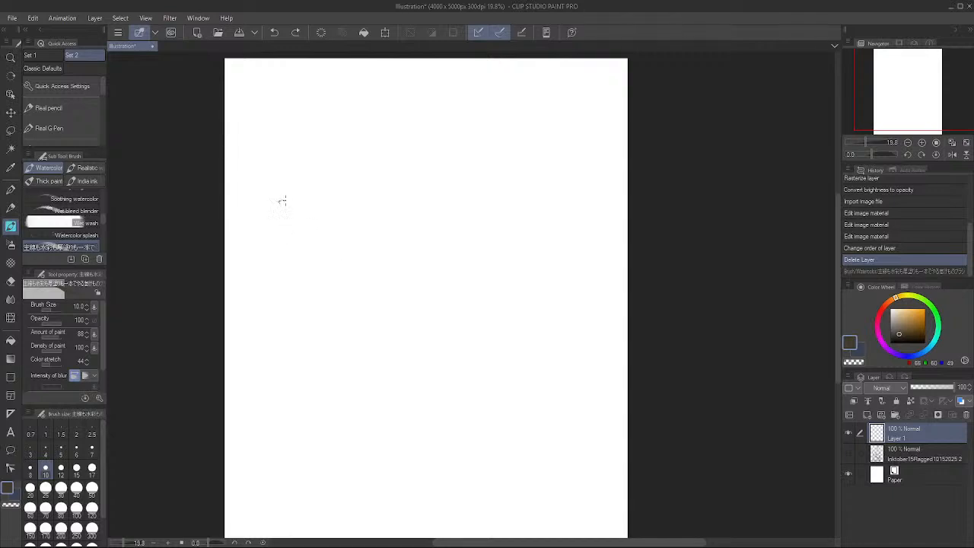
drag(281, 203, 535, 193)
drag(304, 247, 533, 215)
key(ctrl+z)
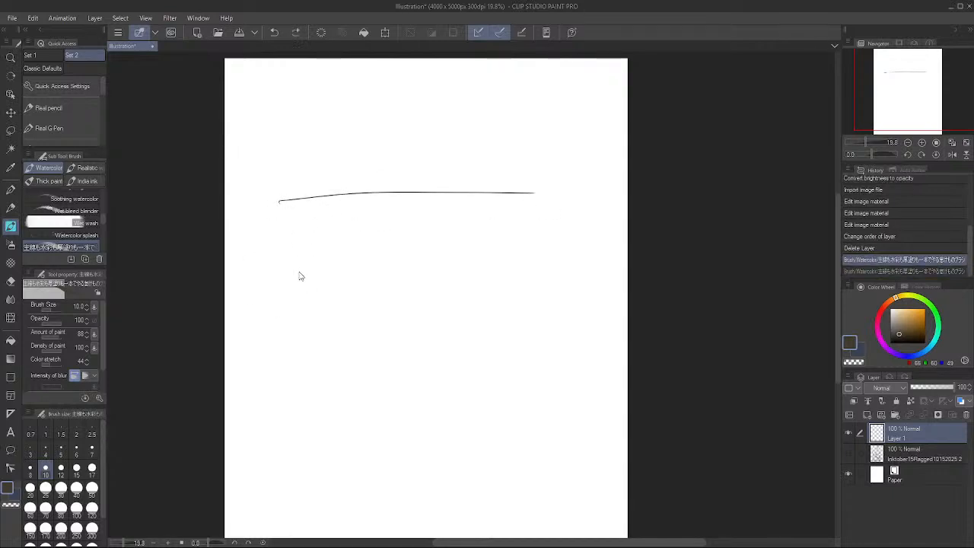
drag(287, 232, 557, 226)
drag(267, 279, 555, 272)
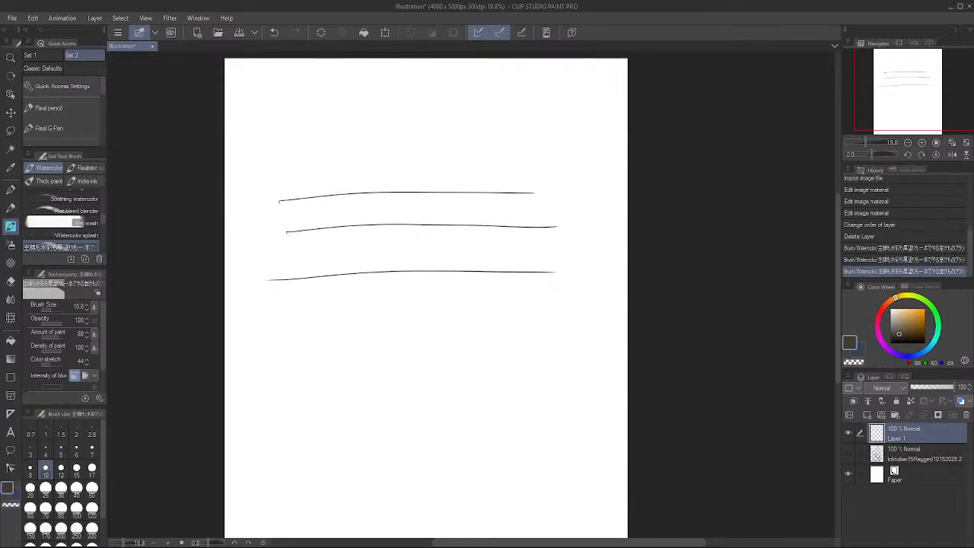
drag(284, 328, 542, 306)
key(ctrl+z)
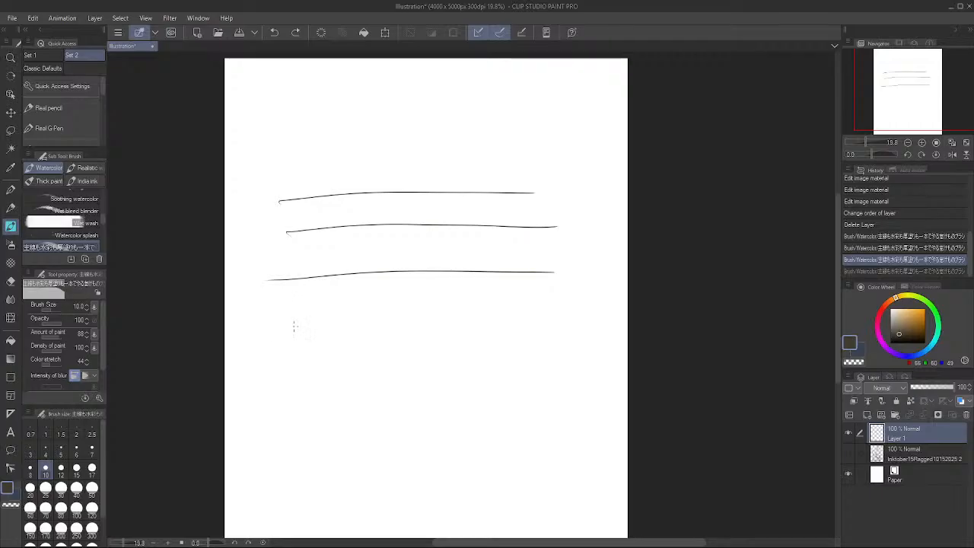
Add a horizontal stroke above the three lines and redraw the one below them, undoing the unwanted attempts
drag(273, 325, 534, 299)
key(ctrl+z)
drag(278, 168, 555, 167)
drag(284, 329, 536, 310)
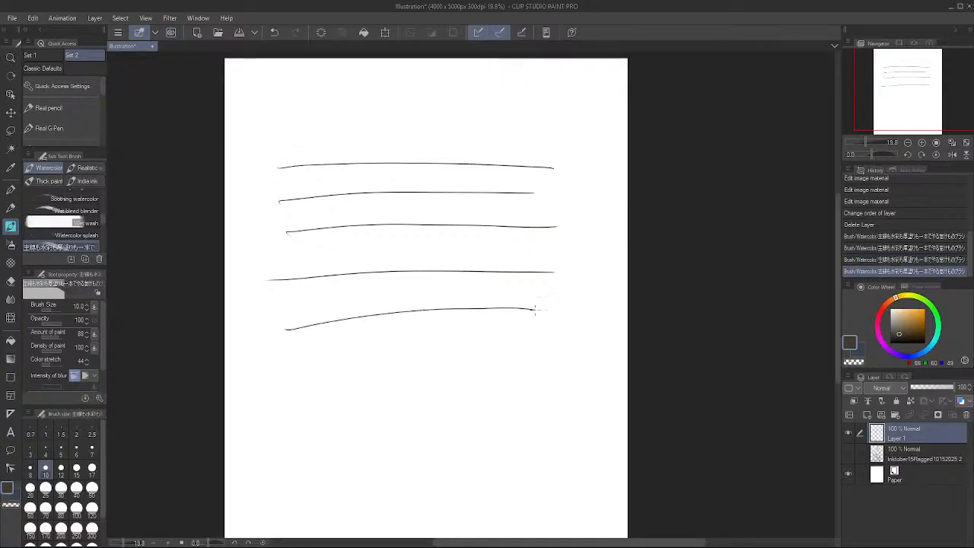
key(ctrl+z)
drag(299, 330, 548, 318)
key(ctrl+z)
drag(295, 348, 556, 353)
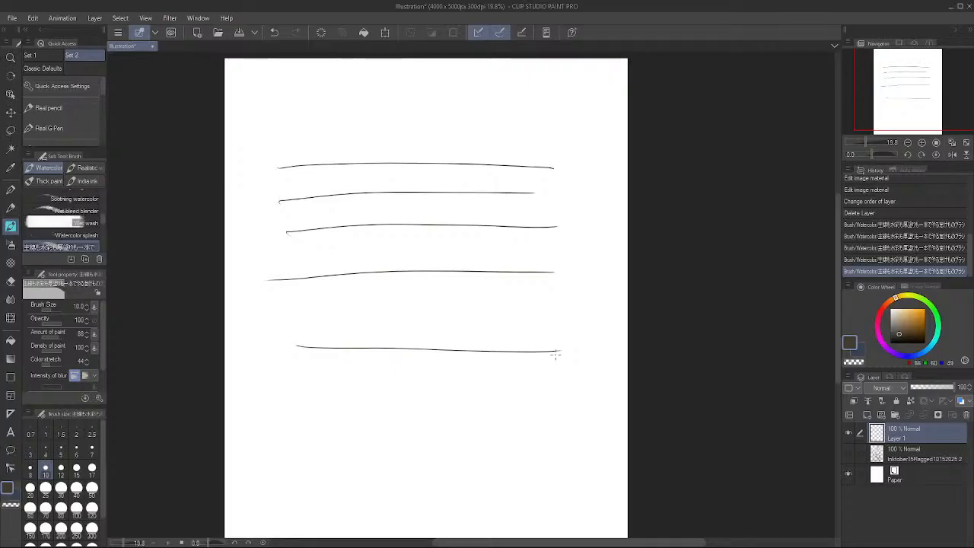
Add two shorter, nearly horizontal strokes and a looping scribble over the practice lines
drag(330, 312, 543, 304)
drag(341, 331, 521, 311)
mouse_move(366, 387)
mouse_down()
mouse_move(472, 375)
mouse_move(465, 318)
mouse_move(487, 175)
mouse_up()
Draw six roughly parallel diagonal strokes across the horizontal lines and loops
drag(246, 141, 355, 72)
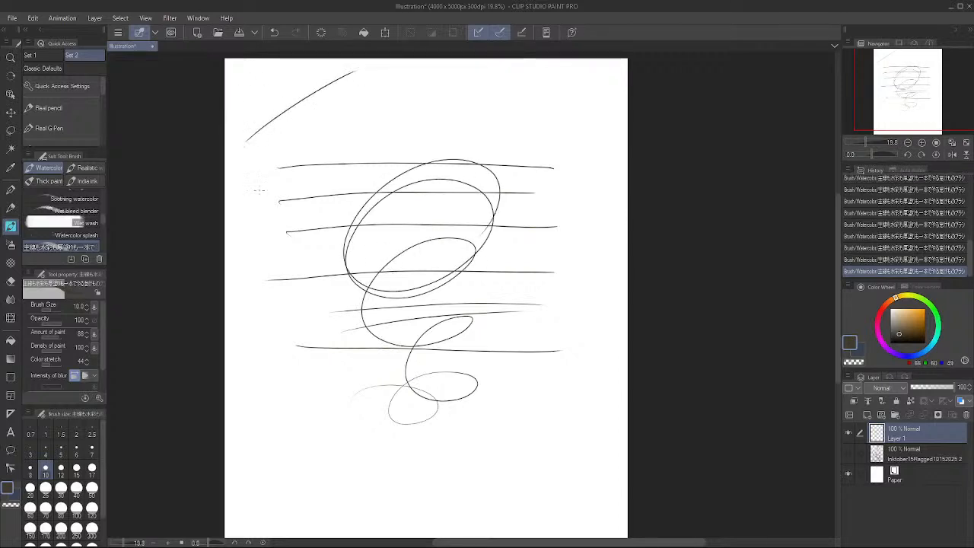
drag(262, 190, 419, 91)
drag(283, 229, 460, 114)
mouse_move(266, 283)
mouse_down()
mouse_move(315, 242)
mouse_move(524, 119)
mouse_up()
drag(252, 343, 590, 146)
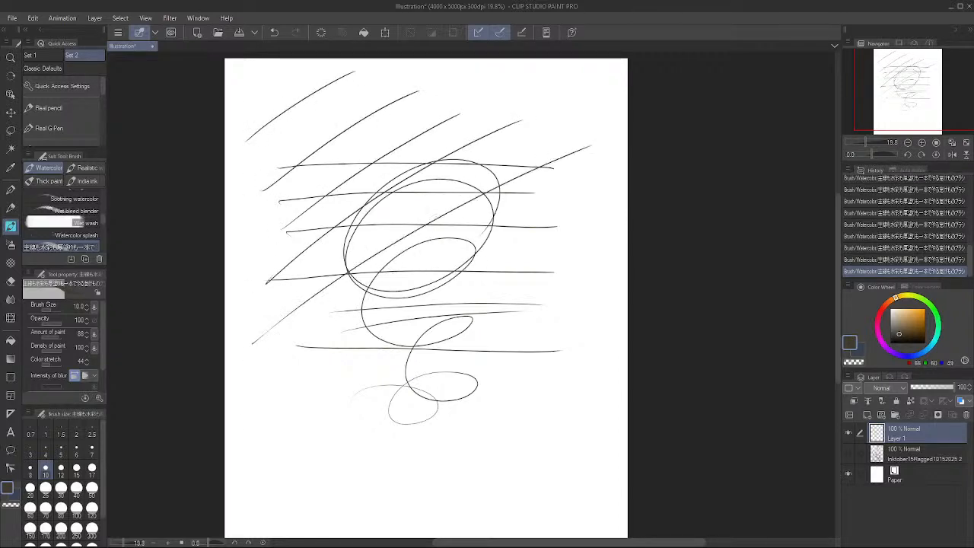
drag(267, 406, 551, 228)
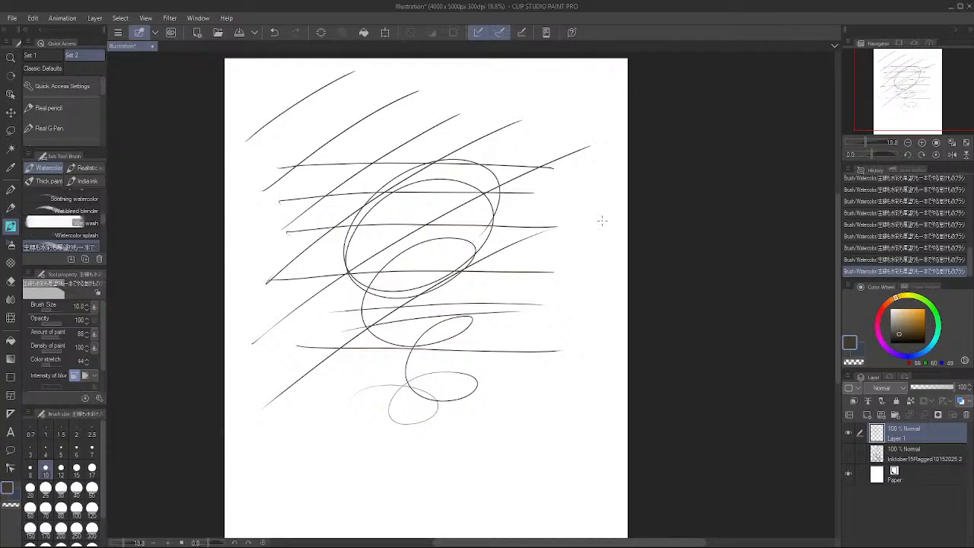
Undo all the diagonal, looping and horizontal practice strokes to clear Layer 1
key(ctrl+z)
key(ctrl+z)
key(ctrl+z)
key(ctrl+z)
key(ctrl+z)
key(ctrl+z)
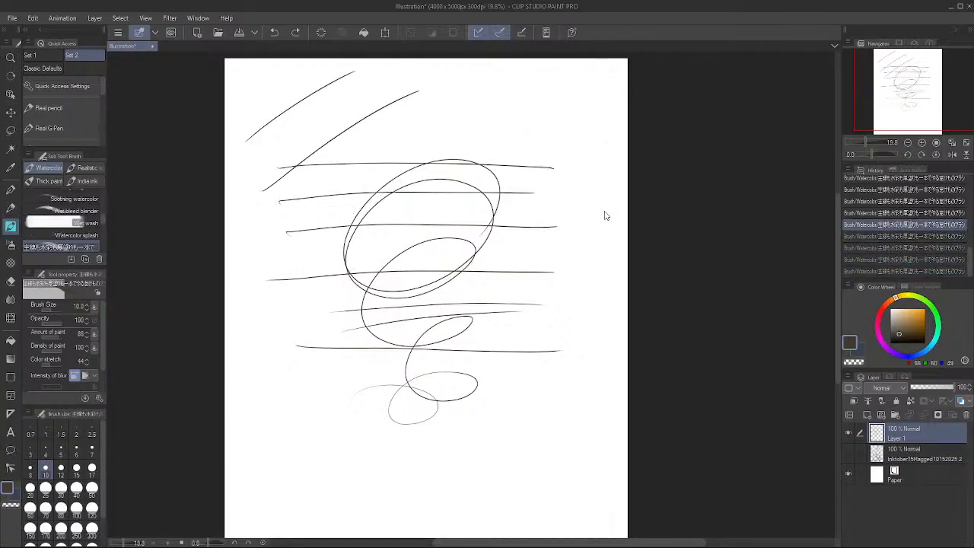
key(ctrl+z)
key(ctrl+z)
key(ctrl+z)
key(ctrl+z)
key(ctrl+z)
key(ctrl+z)
key(ctrl+z)
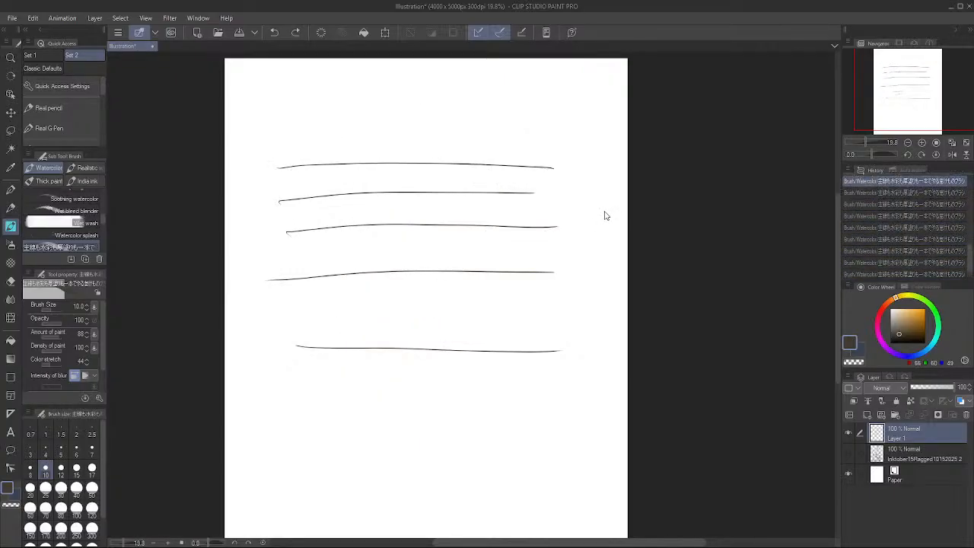
key(ctrl+z)
key(ctrl+z)
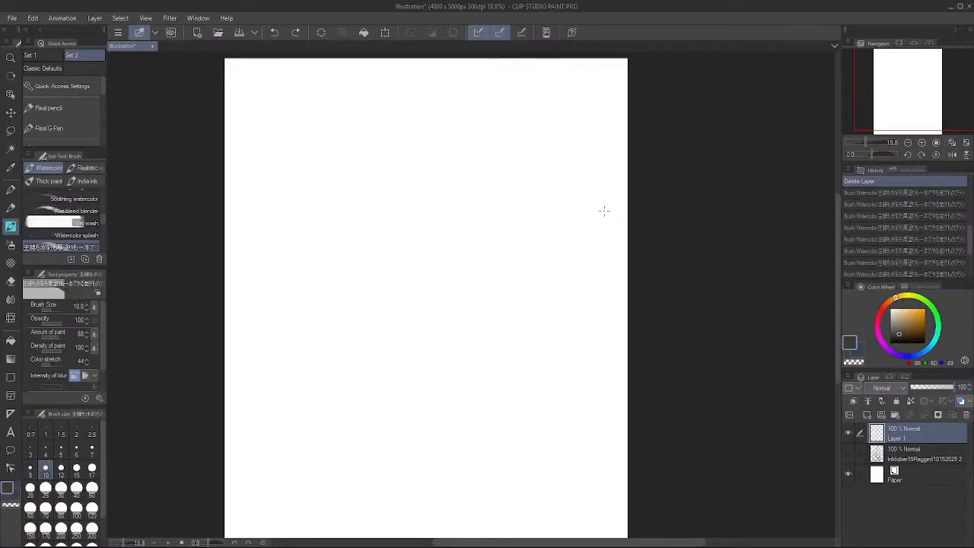
Scribble small loops, a zigzag wave and a large tangle of circles and diagonals on Layer 1, undoing each one
mouse_move(426, 232)
mouse_down()
mouse_move(430, 252)
mouse_move(472, 289)
mouse_move(449, 316)
mouse_move(475, 329)
mouse_up()
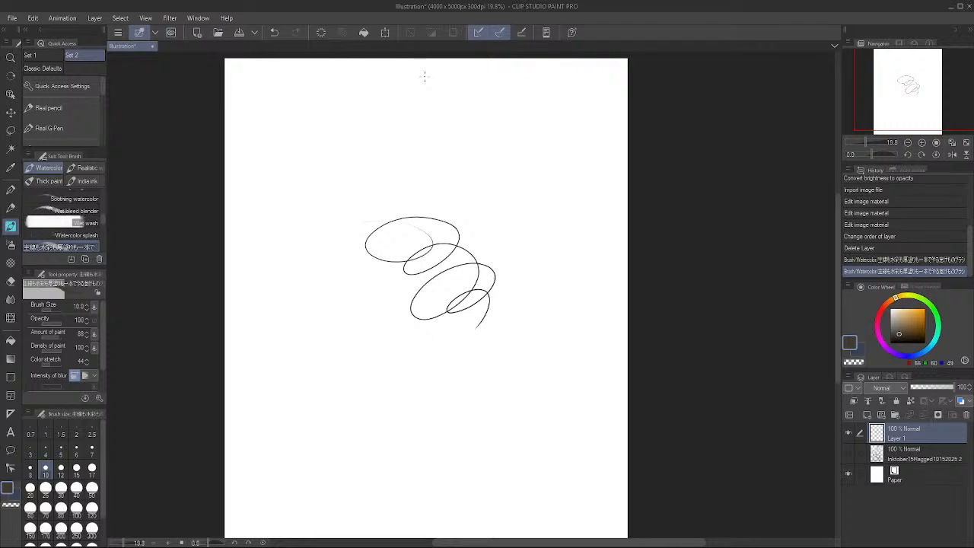
key(ctrl+z)
key(ctrl+z)
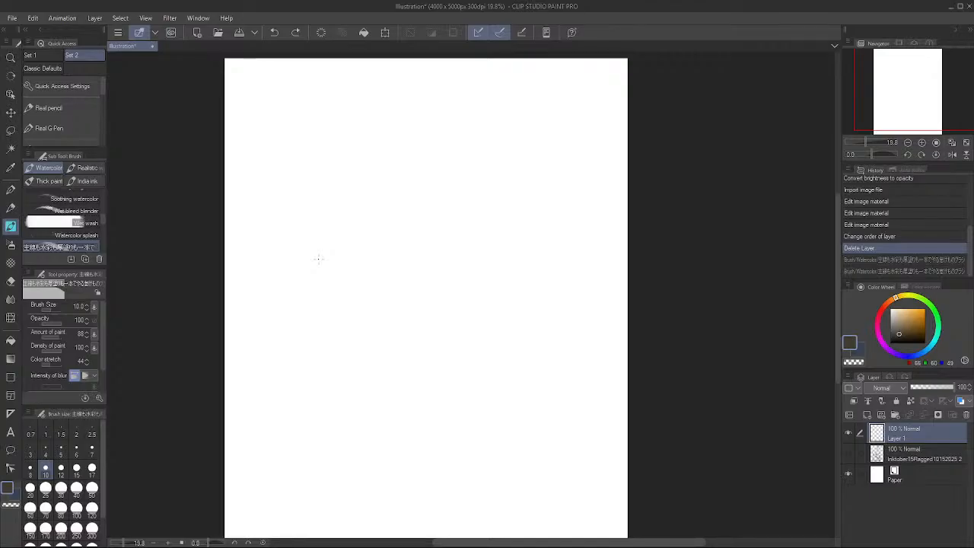
drag(318, 280, 584, 342)
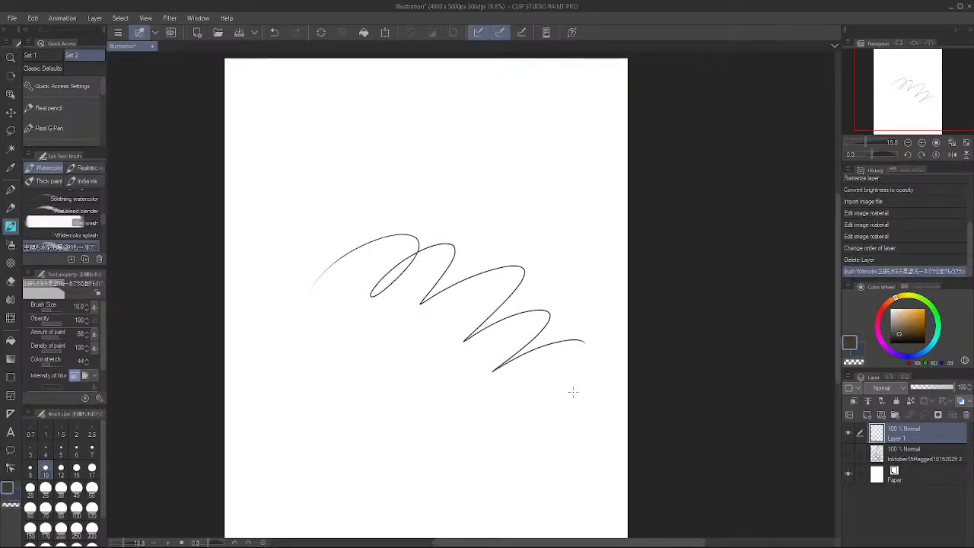
key(ctrl+z)
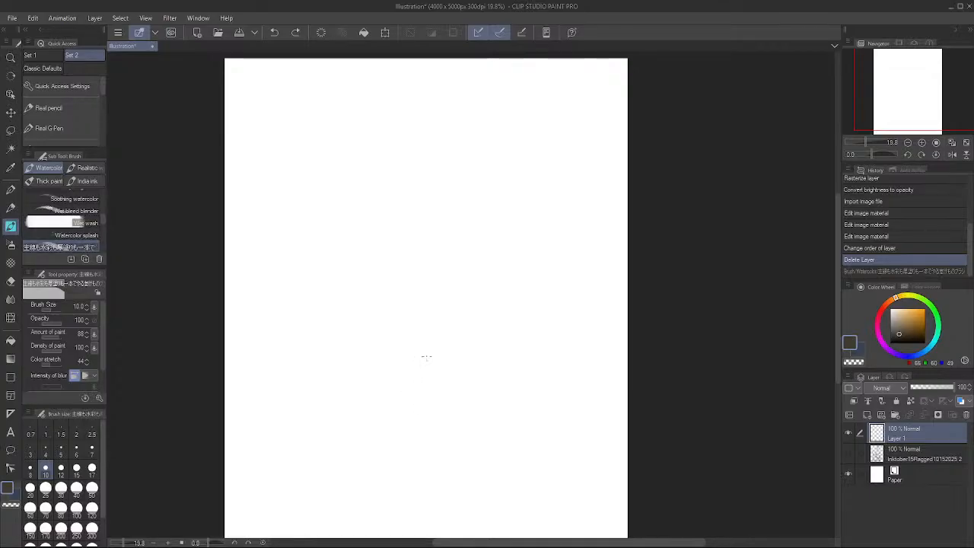
mouse_move(326, 181)
mouse_down()
mouse_move(356, 169)
mouse_move(424, 212)
mouse_move(449, 293)
mouse_move(441, 318)
mouse_move(366, 319)
mouse_move(335, 289)
mouse_move(343, 198)
mouse_move(300, 227)
mouse_move(327, 403)
mouse_move(502, 319)
mouse_move(525, 146)
mouse_move(357, 268)
mouse_move(236, 402)
mouse_move(293, 389)
mouse_move(625, 217)
mouse_move(343, 400)
mouse_up()
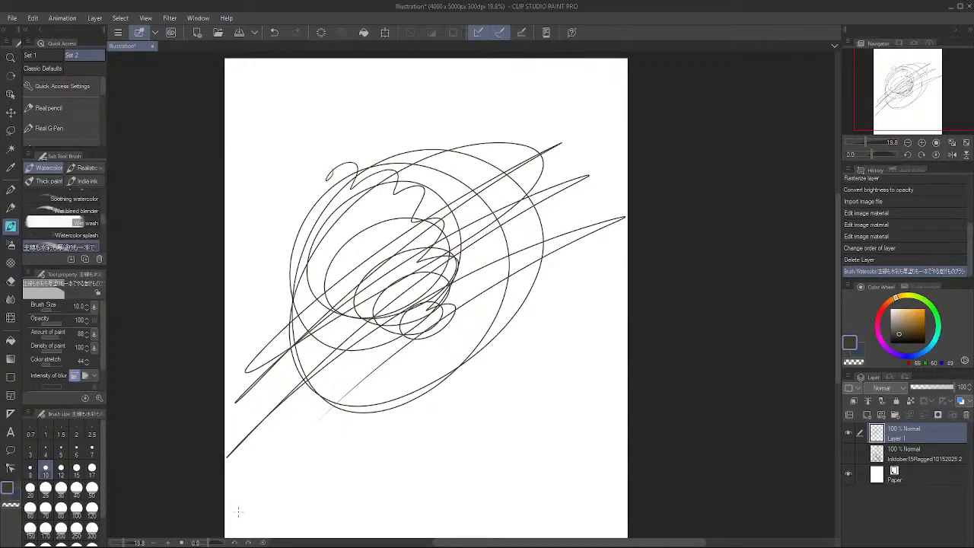
key(ctrl+z)
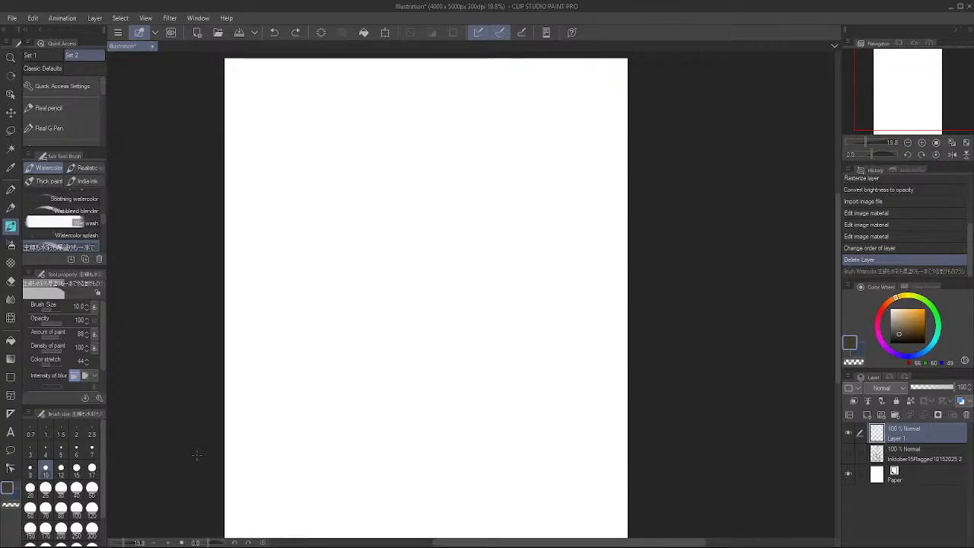
Show the scanned ink drawing layer, move it above Layer 1, and make Layer 1 the active layer
click(938, 461)
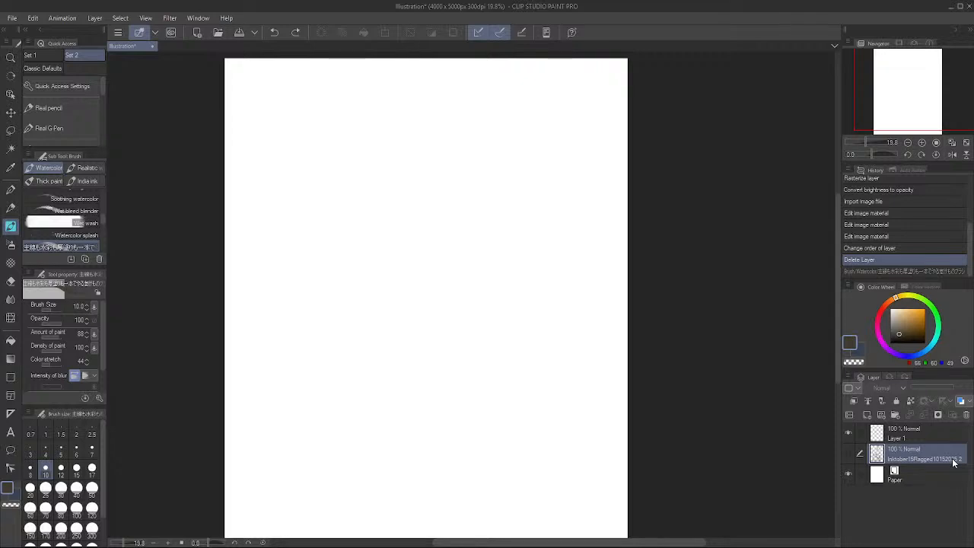
click(846, 454)
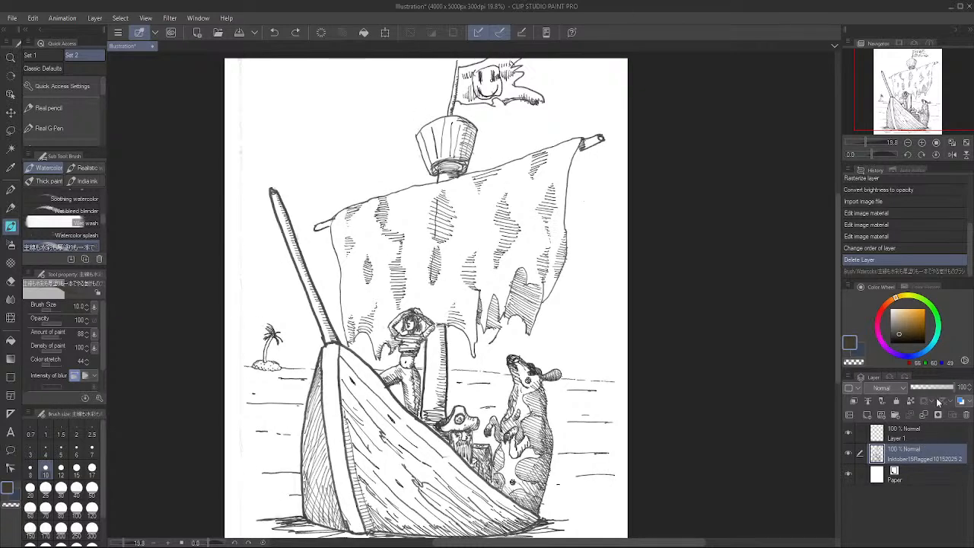
drag(929, 459, 930, 431)
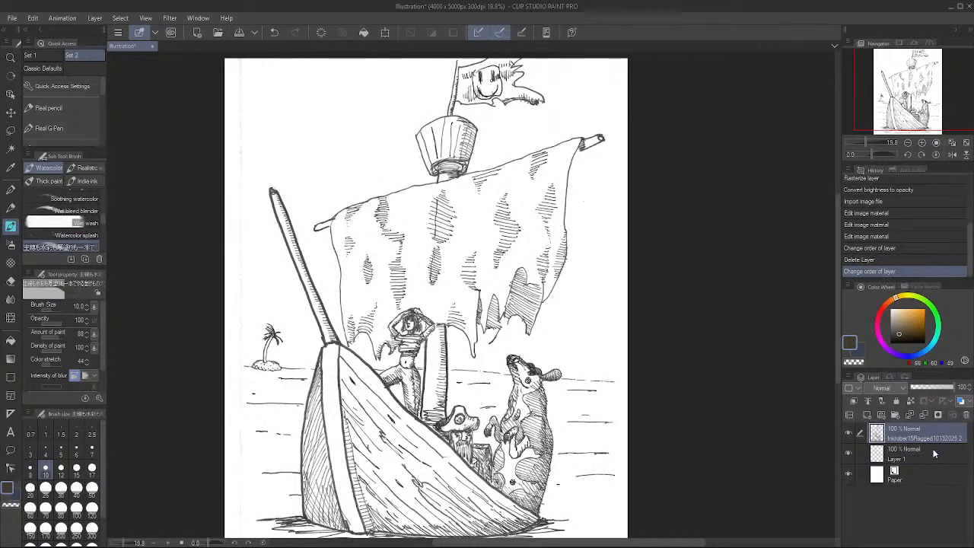
click(946, 454)
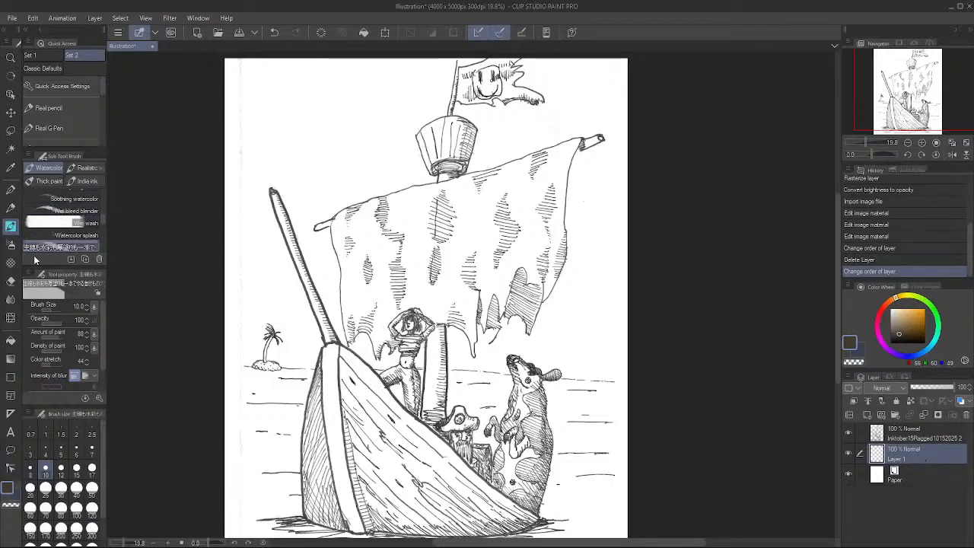
Fill Layer 1 with a medium teal using the Fill tool's Refer only to editing layer mode, and undo the fill
click(11, 340)
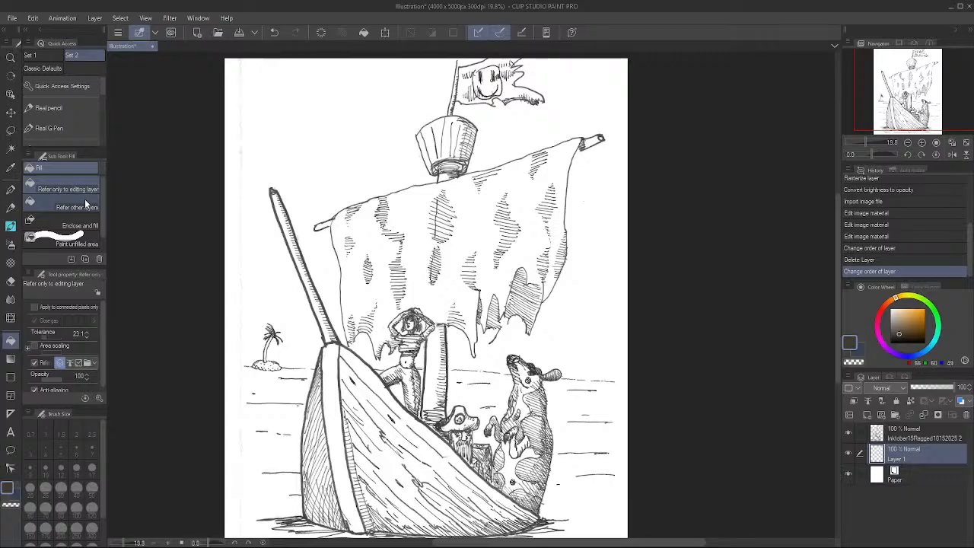
click(934, 345)
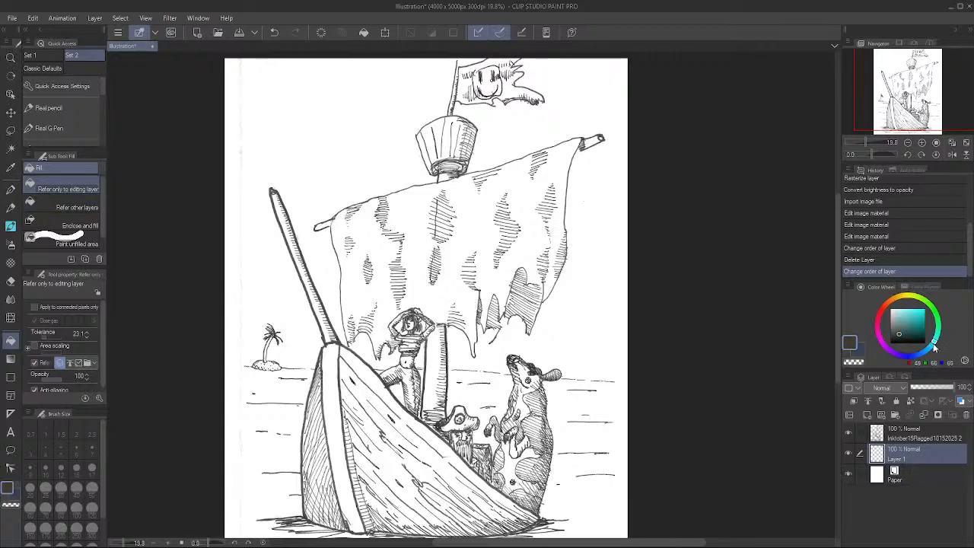
click(915, 320)
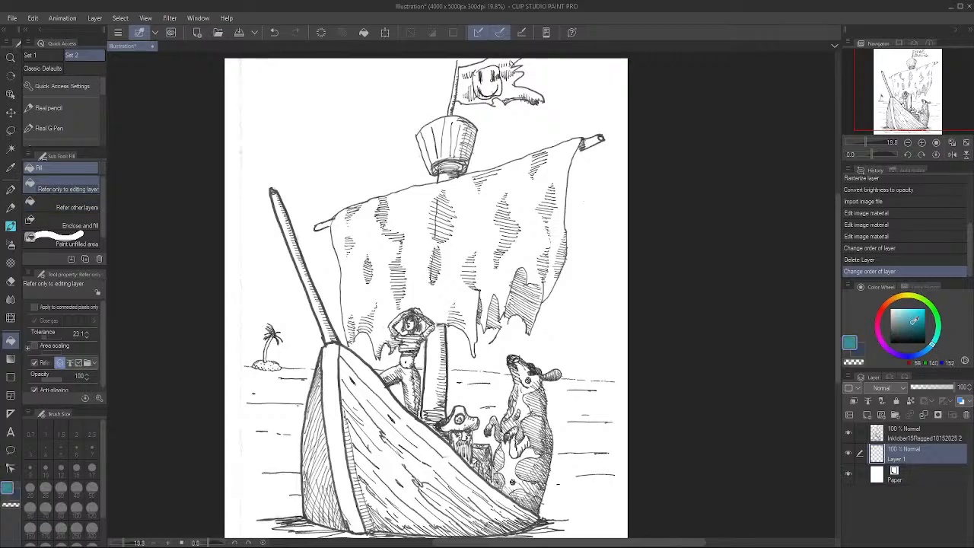
click(591, 290)
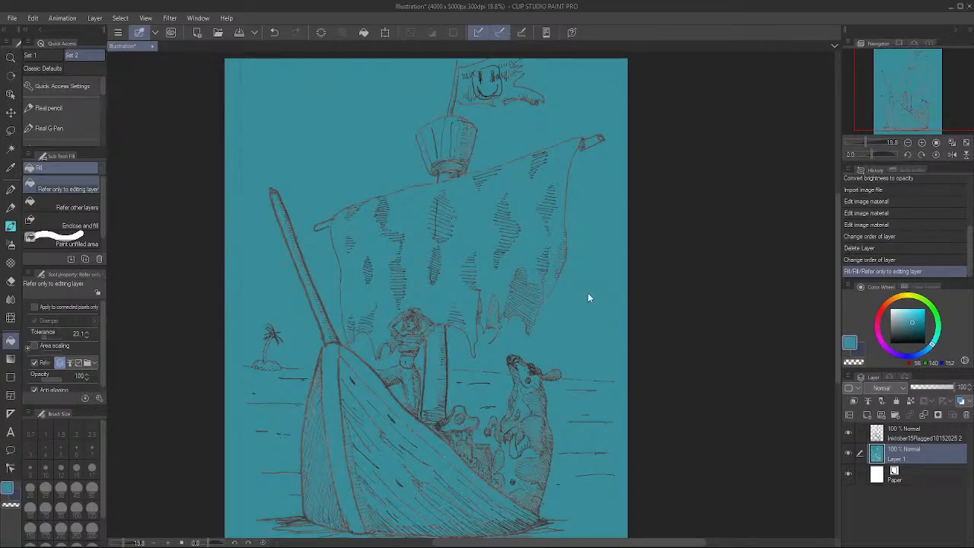
key(ctrl+z)
Choose a light blue (RGB 138, 167, 204), test it as a fill on Layer 1, and undo the fill
click(896, 323)
mouse_move(897, 321)
mouse_down()
mouse_move(923, 354)
mouse_move(896, 326)
mouse_move(904, 313)
mouse_up()
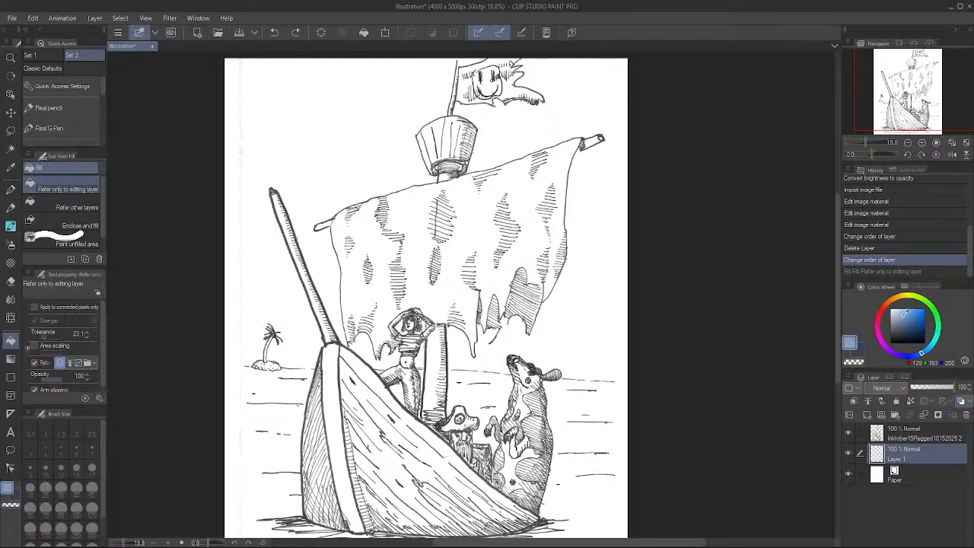
click(571, 311)
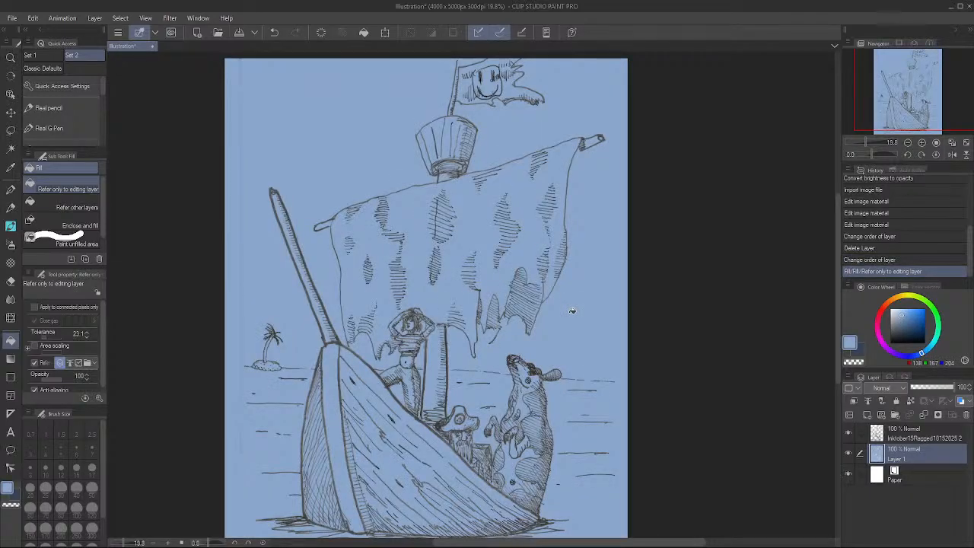
key(ctrl+z)
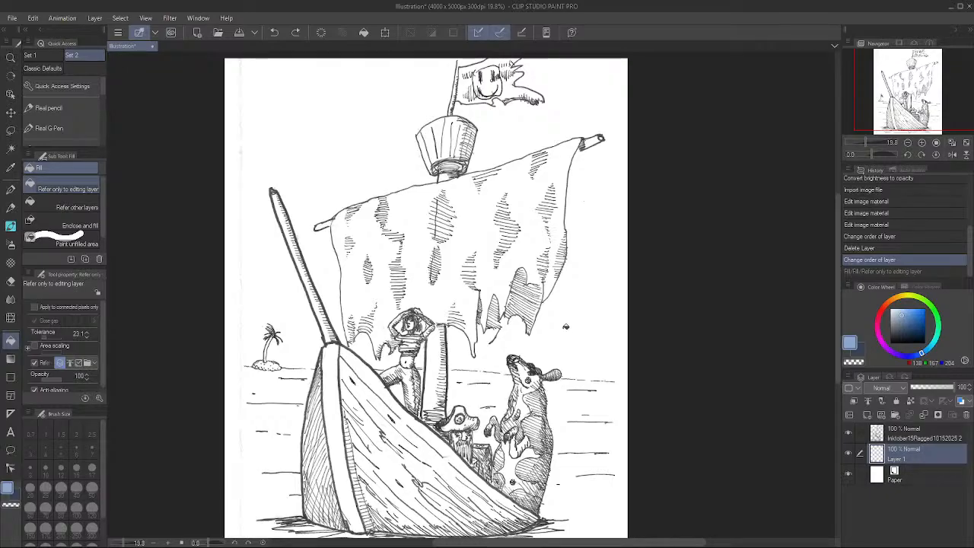
Try the Refer other layers fill on the sail and on the ship's hull, undoing each fill
click(65, 203)
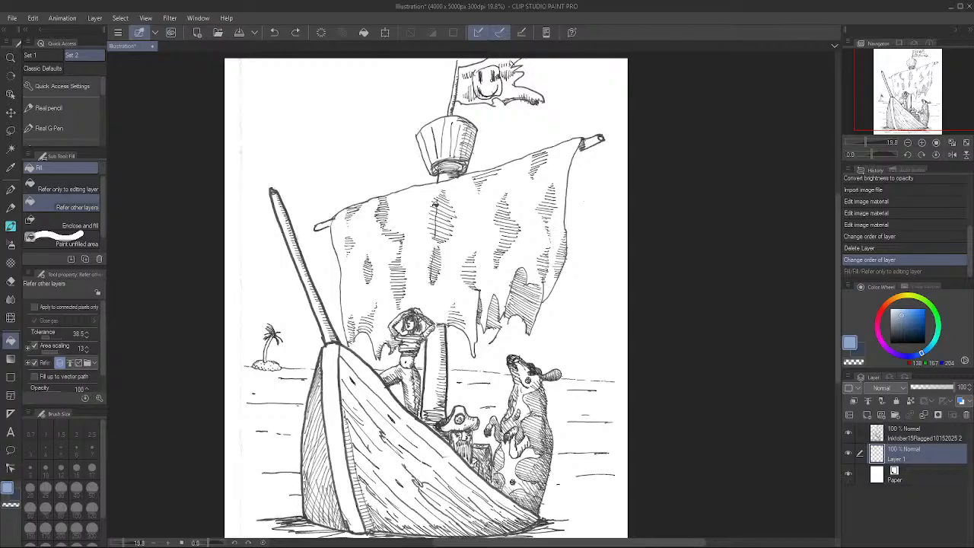
click(434, 204)
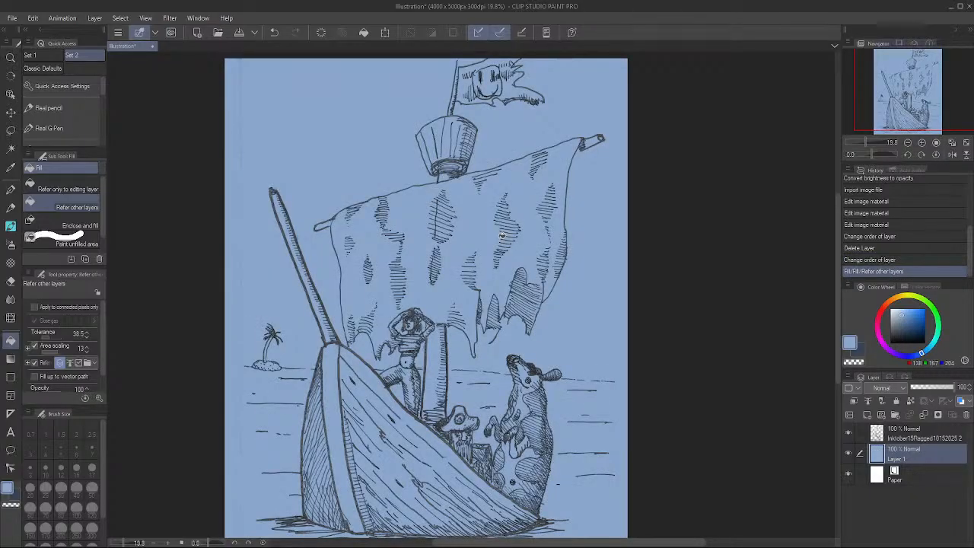
key(ctrl+z)
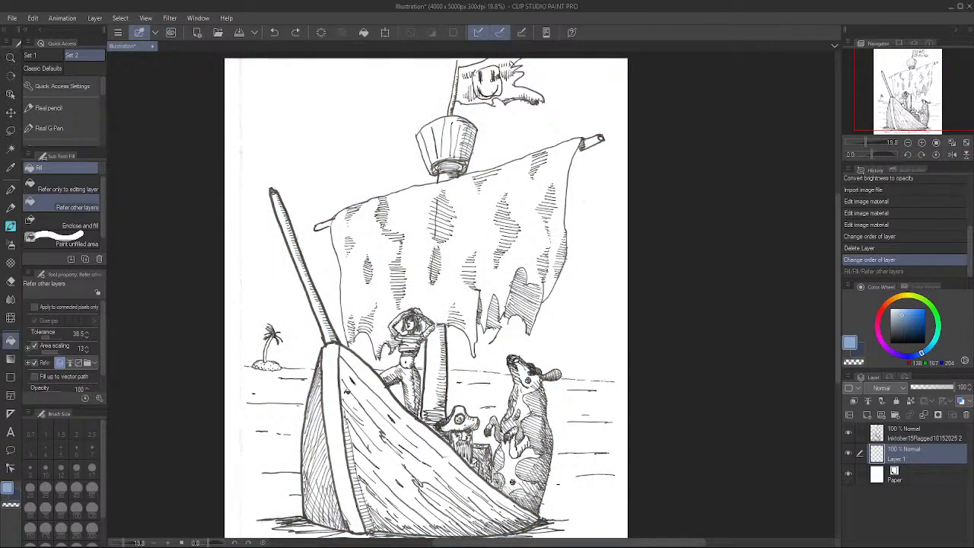
click(348, 395)
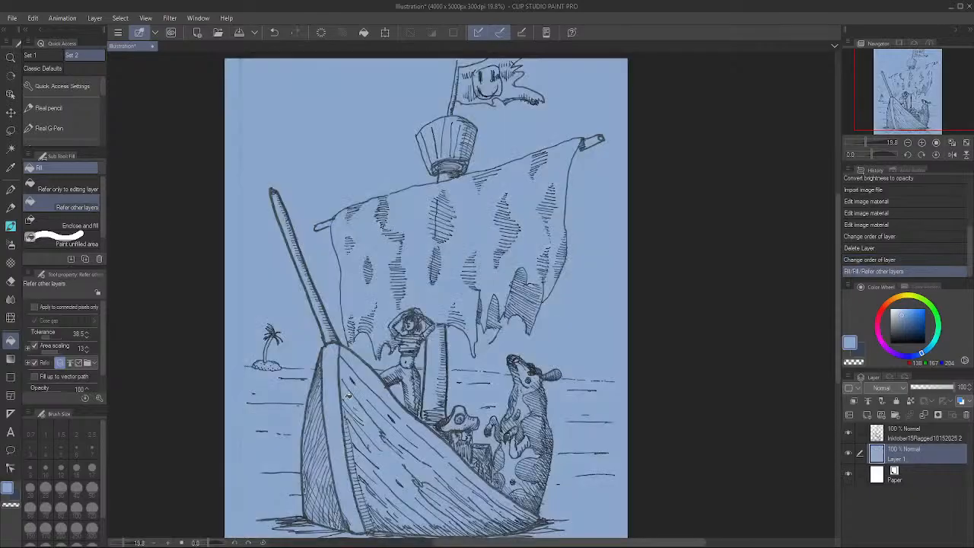
key(ctrl+z)
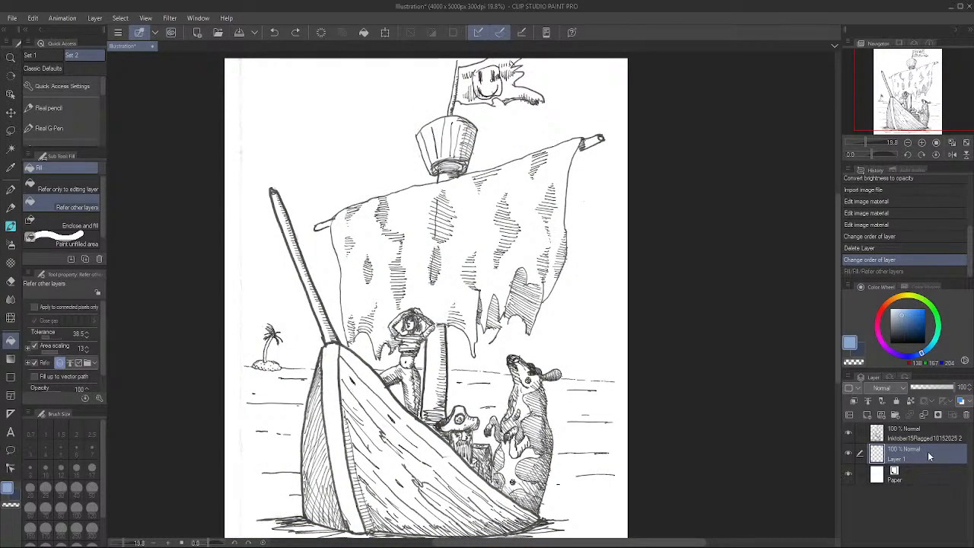
Move Layer 1 above the ink drawing, test-fill the hull twice with each fill undone, and return Layer 1 below the drawing
drag(931, 457, 932, 430)
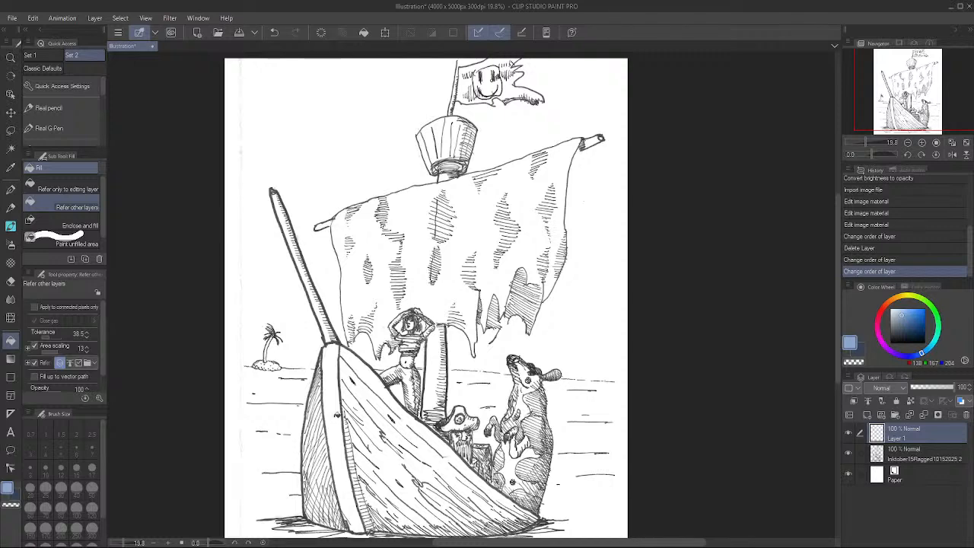
click(346, 409)
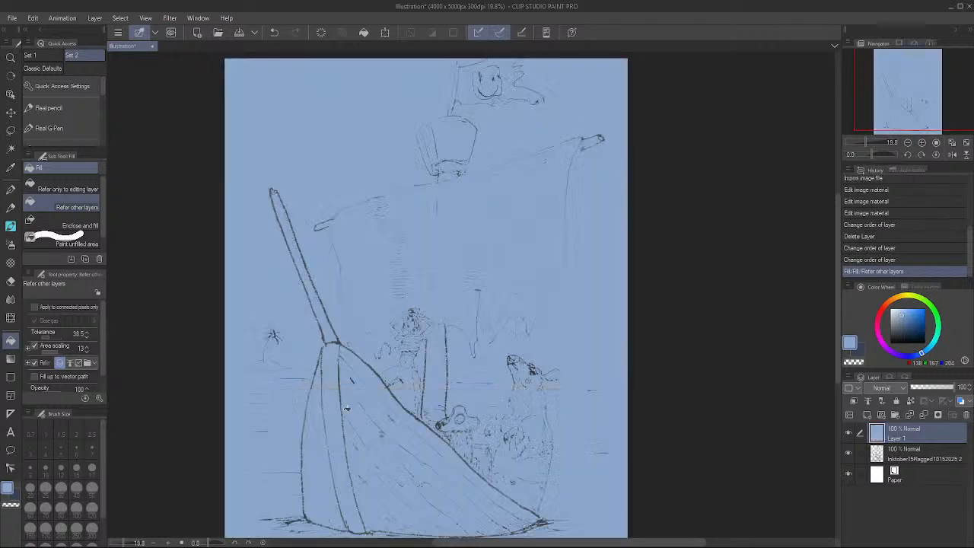
key(ctrl+z)
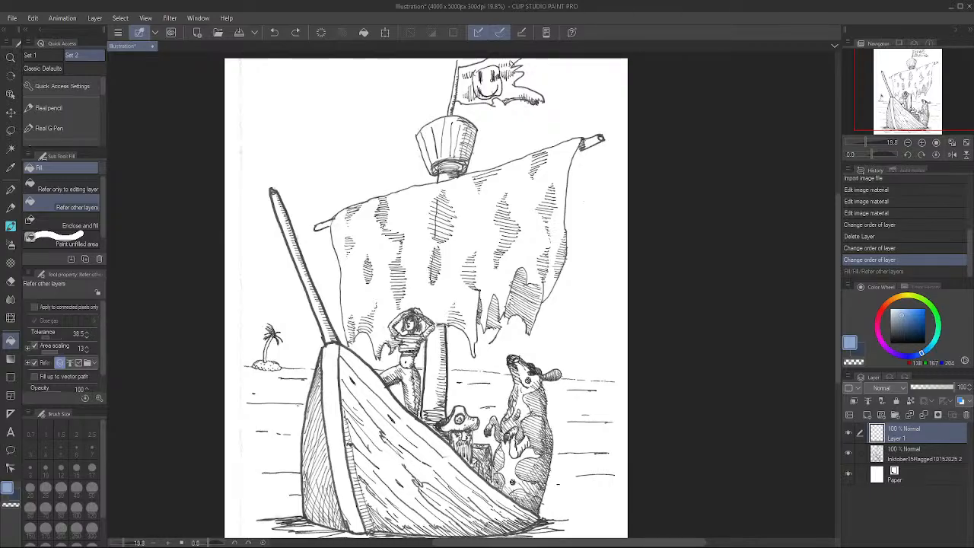
click(360, 446)
key(ctrl+z)
drag(911, 452, 913, 460)
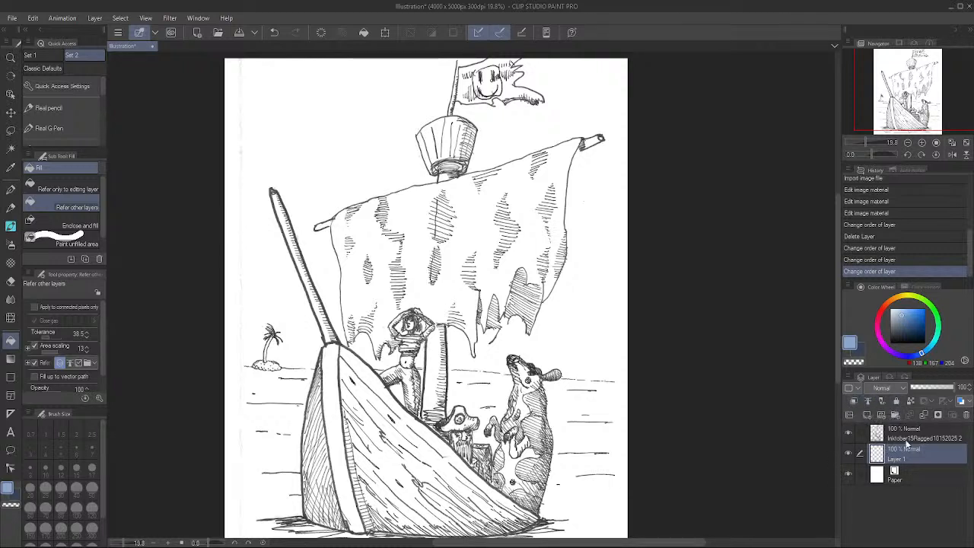
Switch the reference layer setting on Layer 1 and look through its layer mask options
click(868, 402)
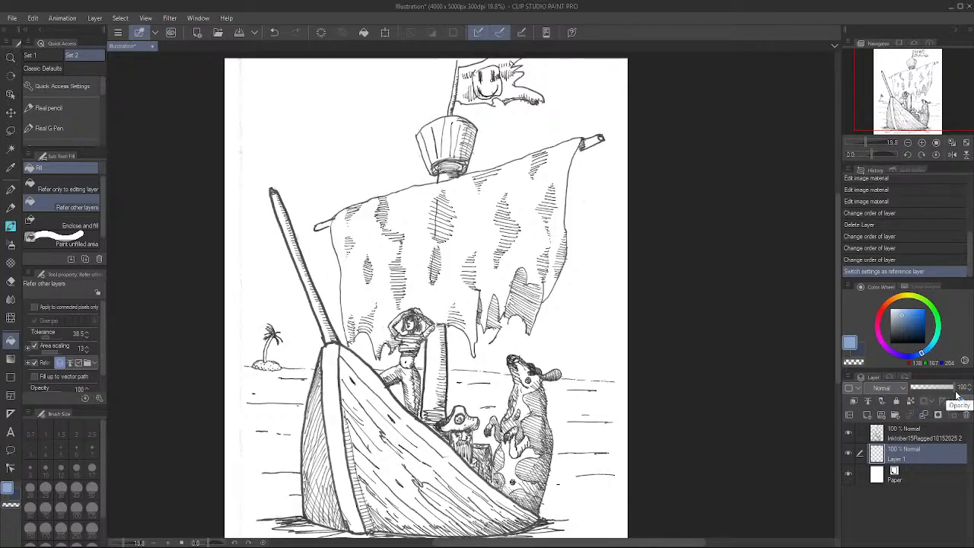
right_click(912, 457)
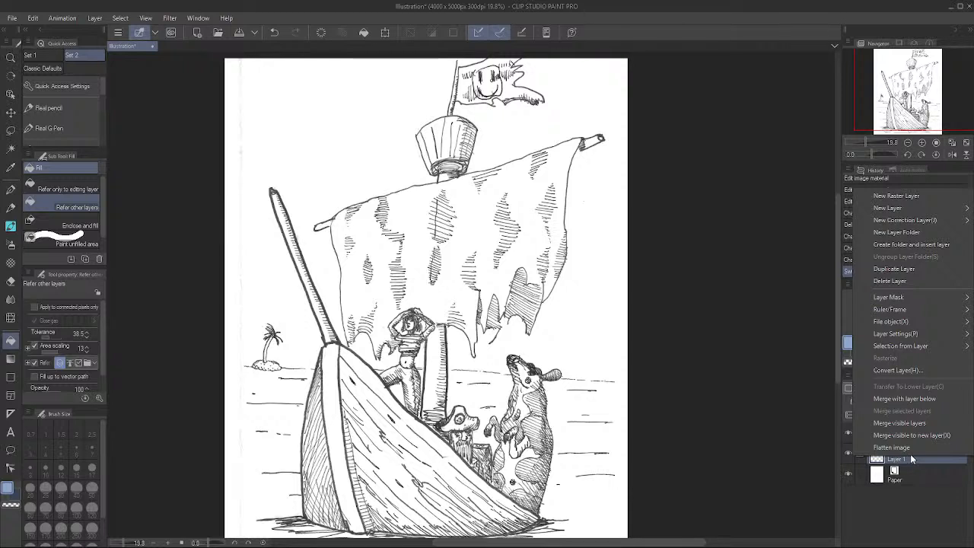
mouse_move(904, 297)
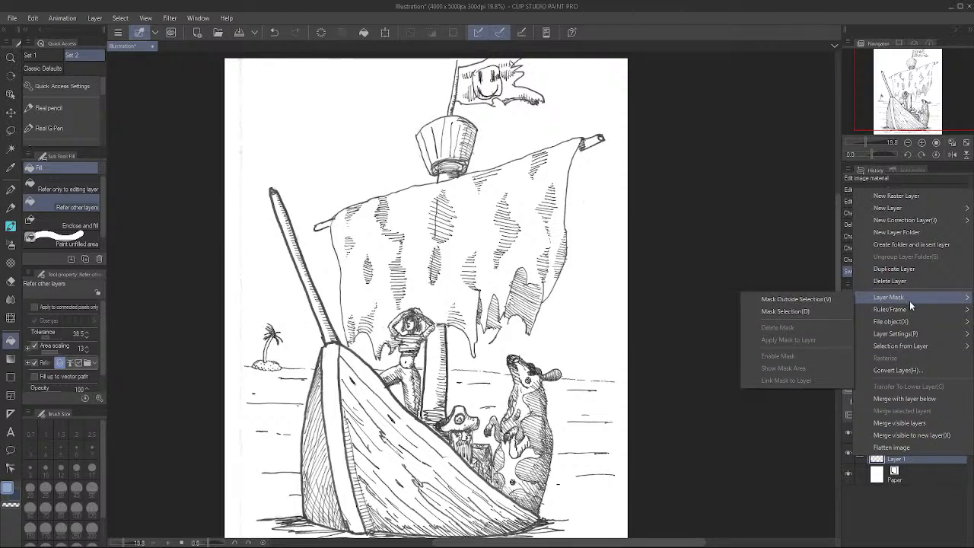
click(772, 238)
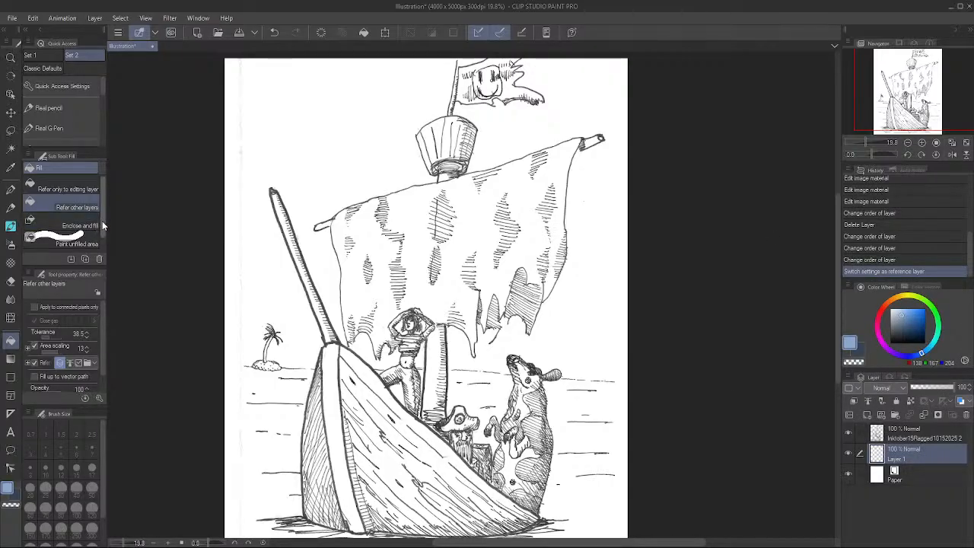
Expand the reference options of the Refer other layers fill, test it on the sail, and undo the fill
mouse_move(102, 221)
mouse_down()
mouse_move(103, 246)
mouse_move(104, 226)
mouse_up()
click(84, 190)
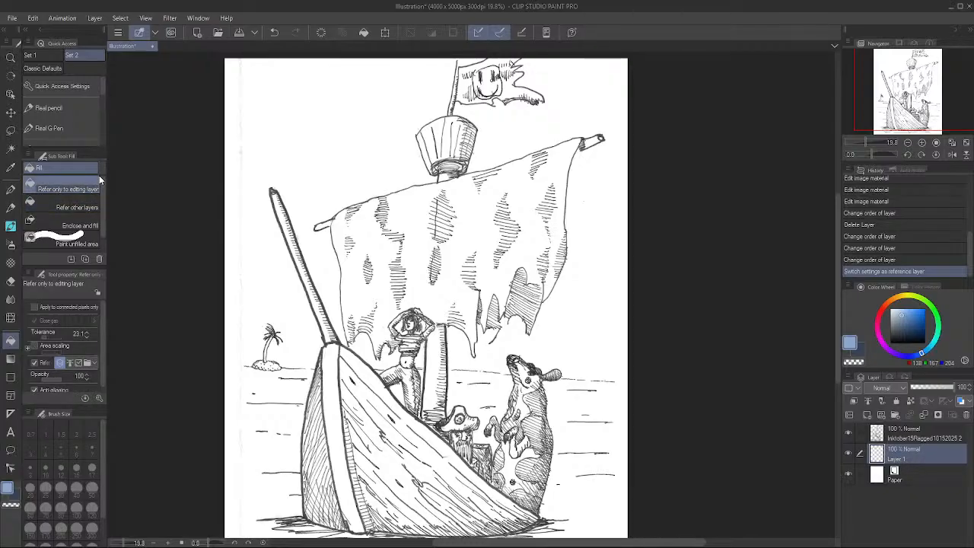
click(81, 205)
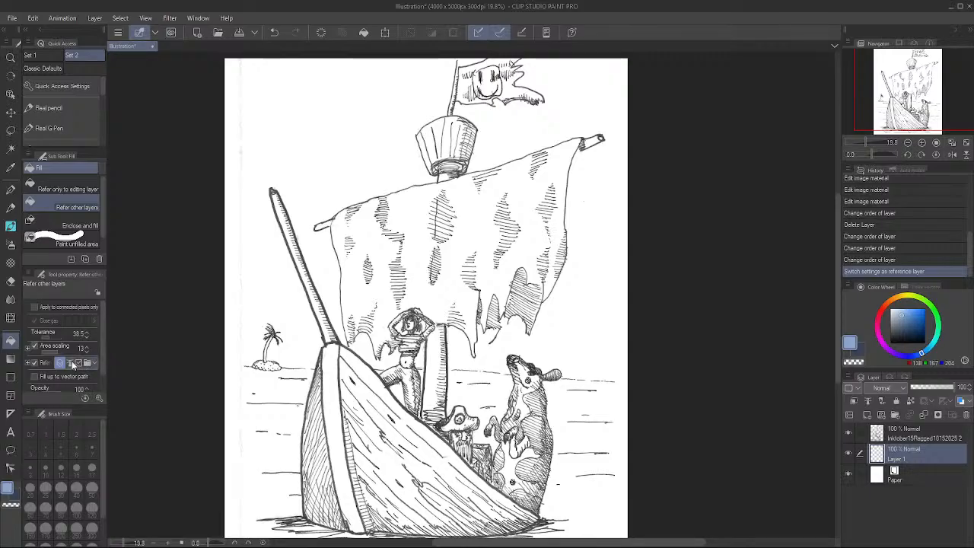
click(29, 363)
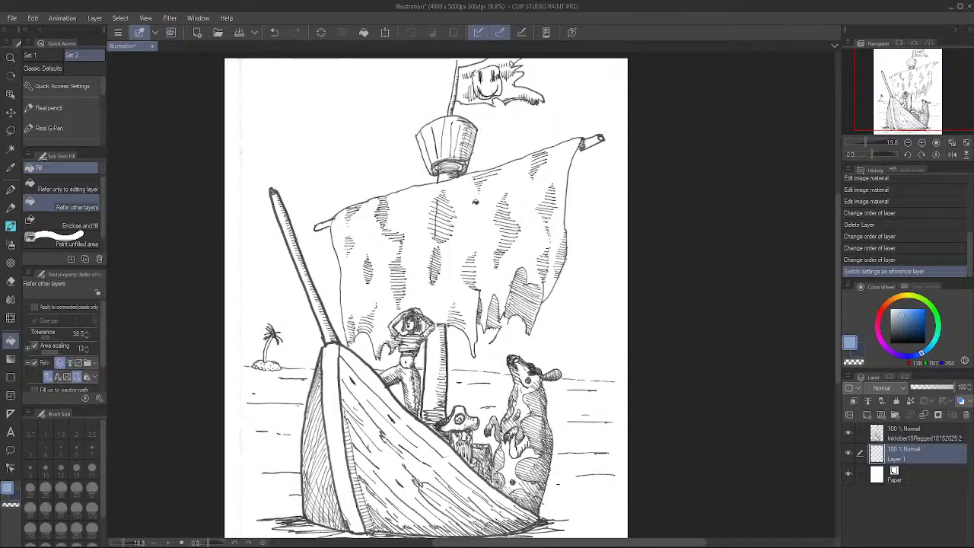
click(477, 201)
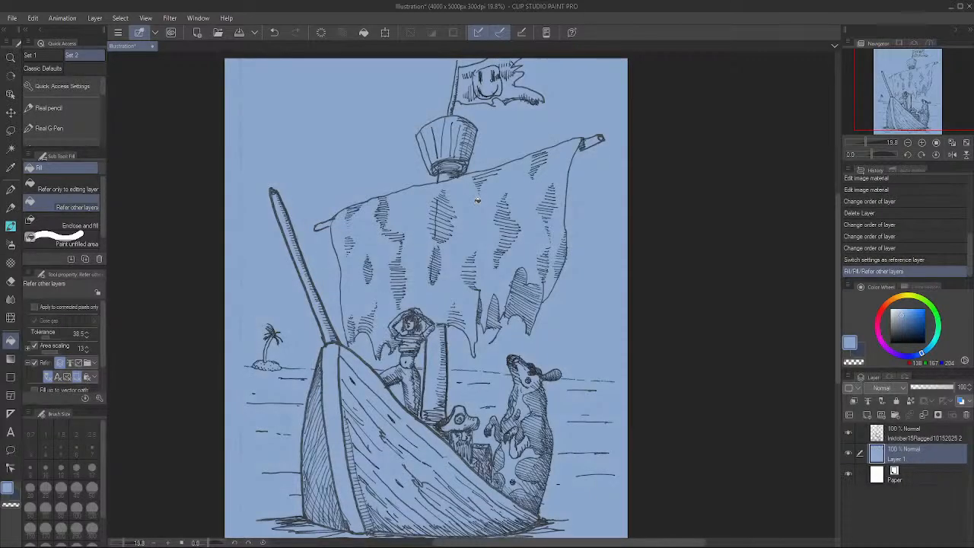
key(ctrl+z)
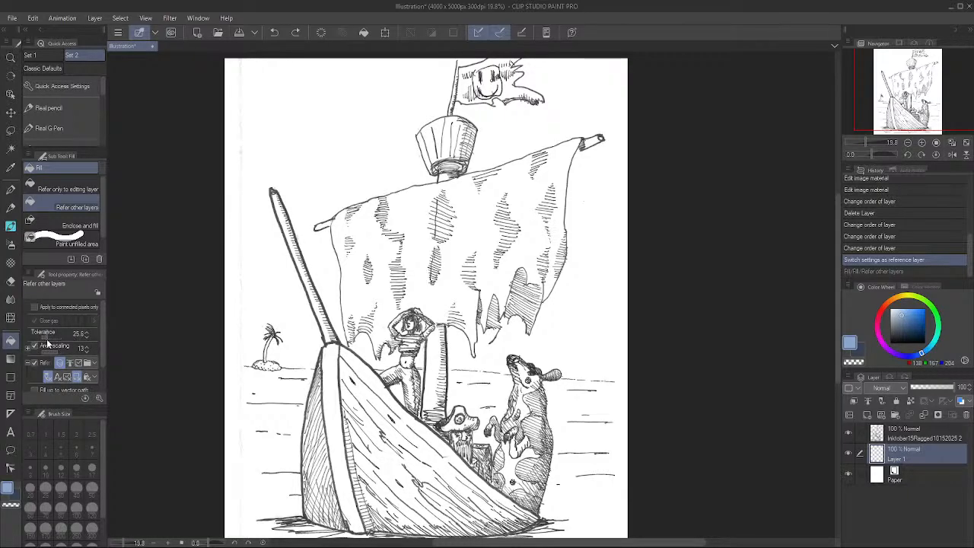
Set the fill tolerance to 61.5, test the fill on the ship's hull, and undo it
click(55, 339)
click(341, 379)
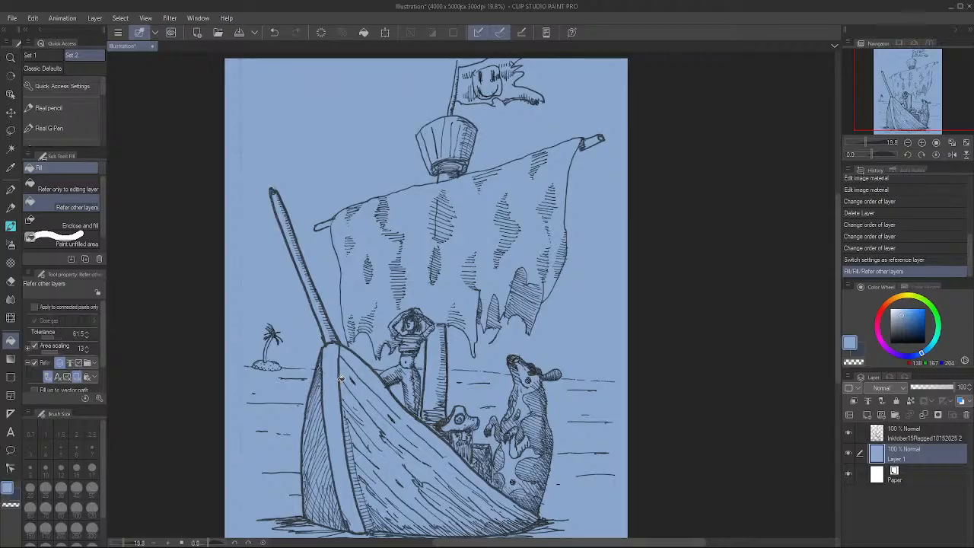
key(ctrl+z)
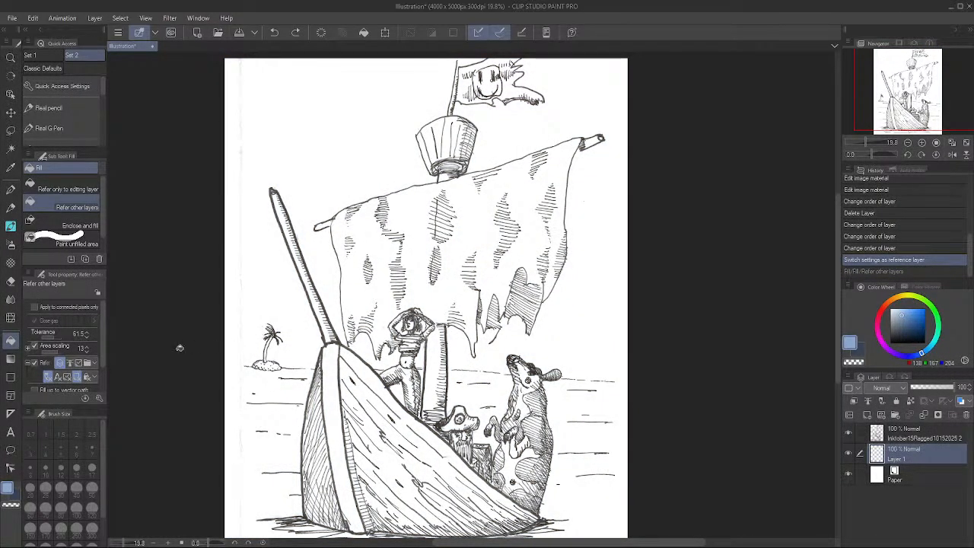
Review the remaining fill options and fill the ink drawing layer with light blue, starting from the ship's hull
scroll(96, 332, down, 2)
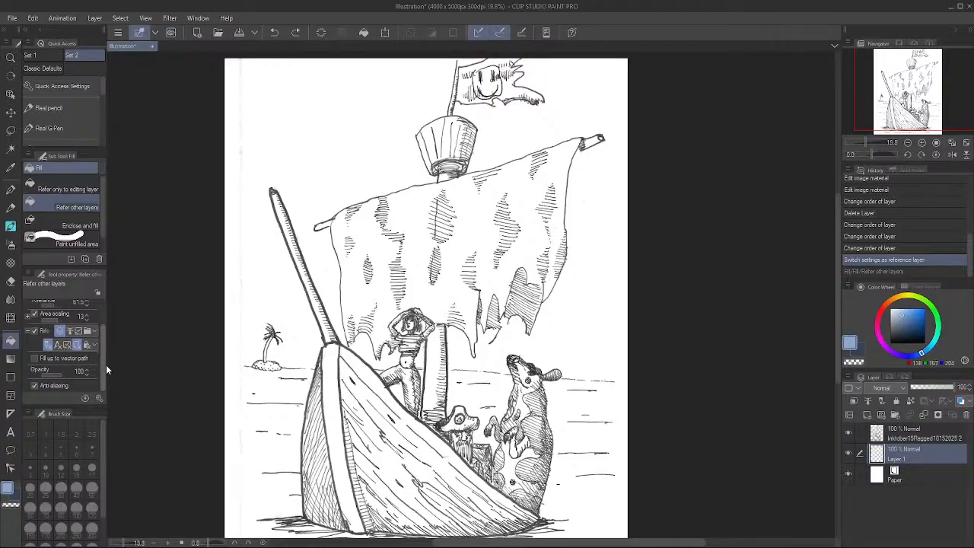
scroll(104, 351, up, 2)
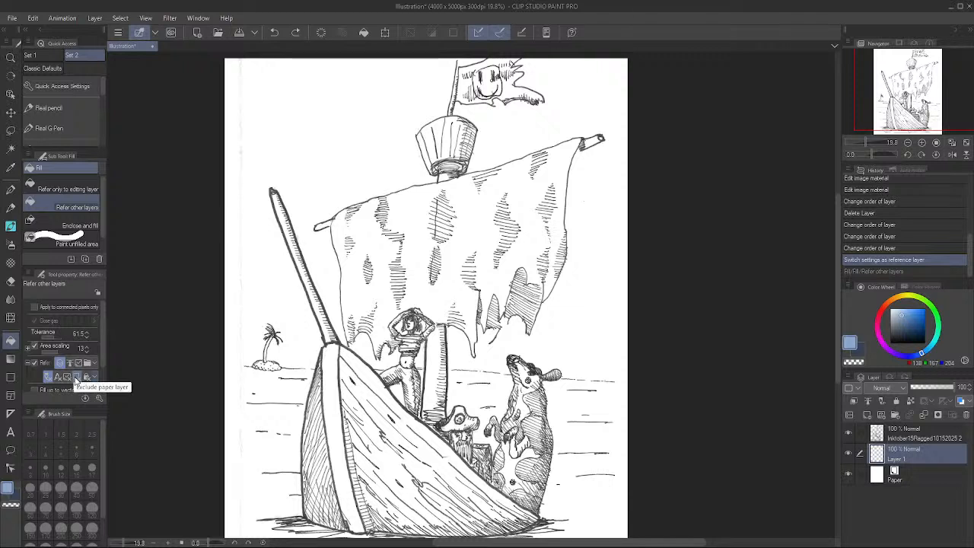
click(912, 434)
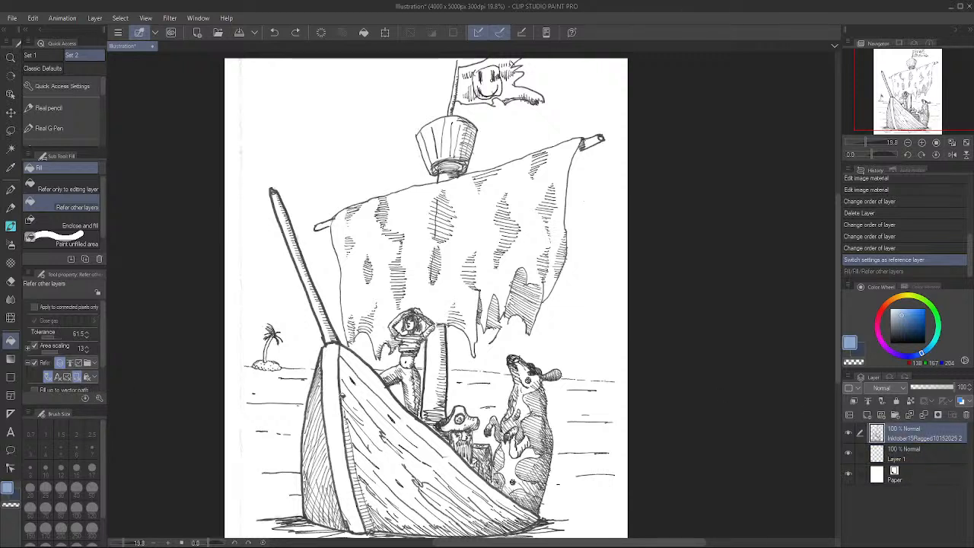
click(341, 395)
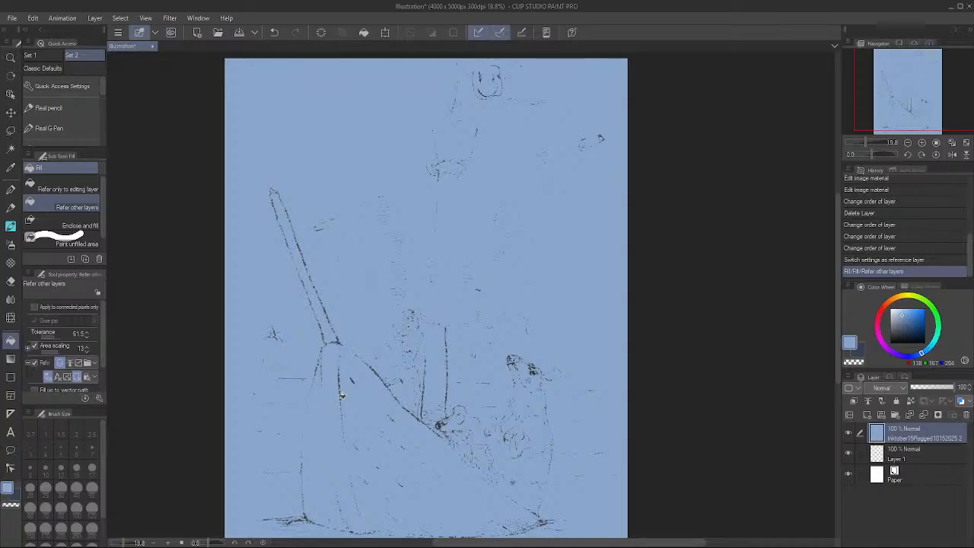
Undo the light blue fill on the ink drawing layer, then test the fill on the ship's bowsprit and undo it
key(ctrl+z)
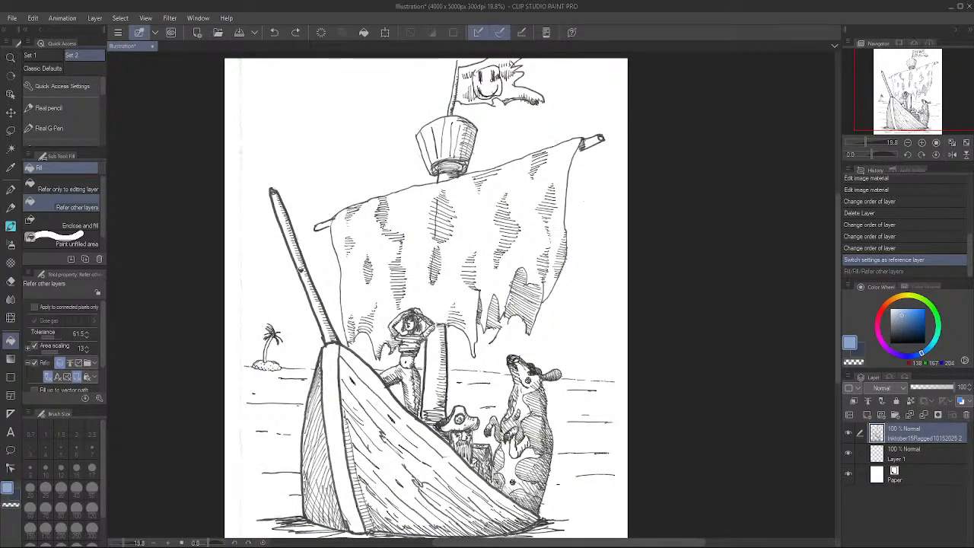
click(295, 213)
key(ctrl+z)
Test the light blue fill on Layer 1 beneath the ink drawing and undo it
click(909, 454)
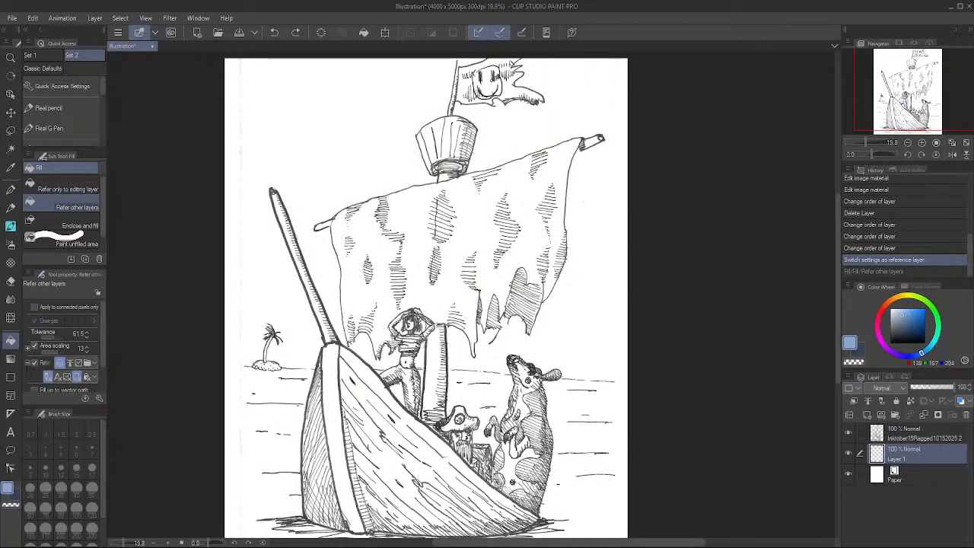
click(544, 368)
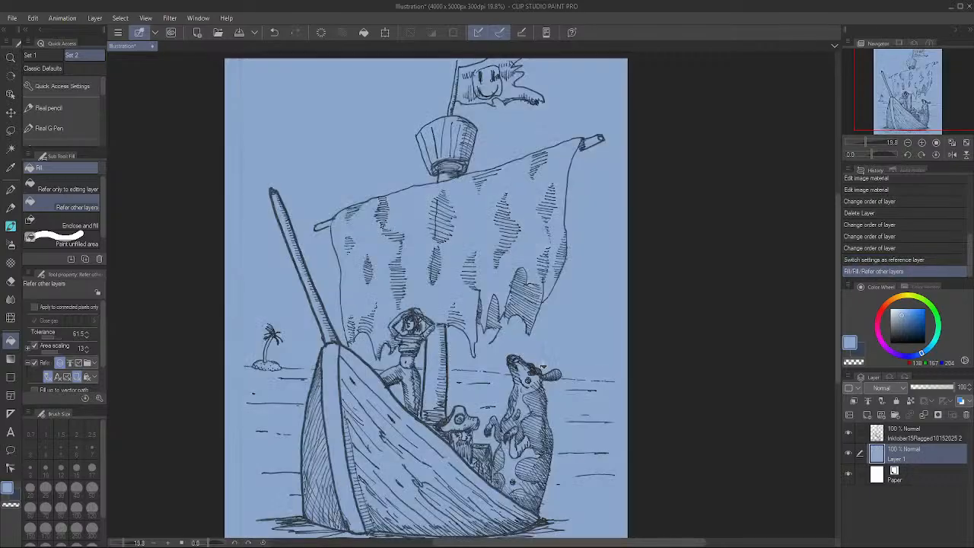
key(ctrl+z)
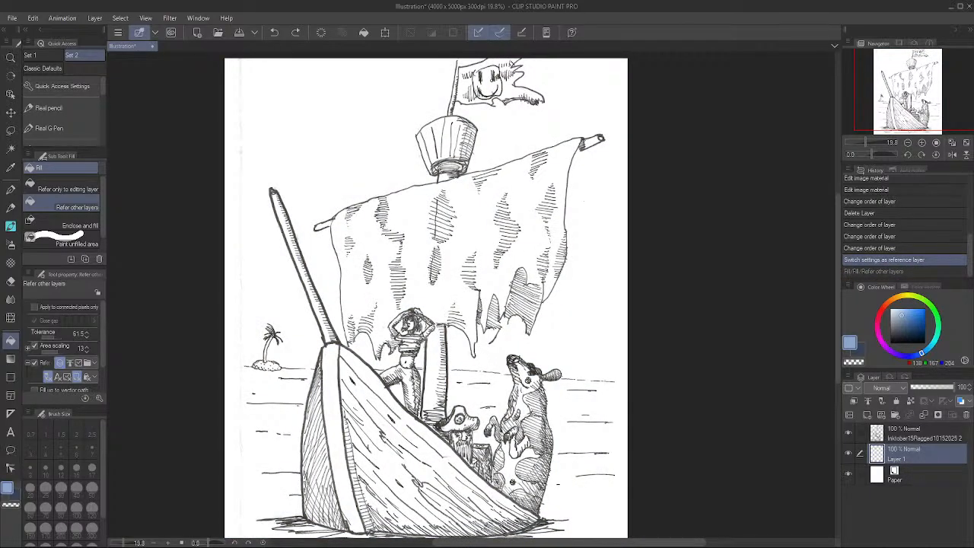
Try clipping on the ink drawing layer, then move Layer 1 above it and clip Layer 1 to the drawing
click(929, 437)
click(853, 404)
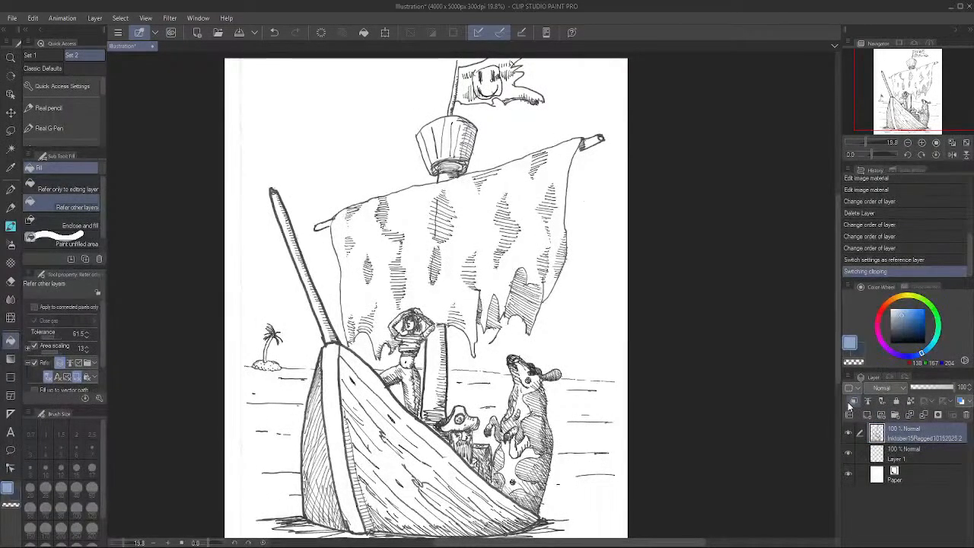
drag(905, 454, 911, 425)
click(853, 401)
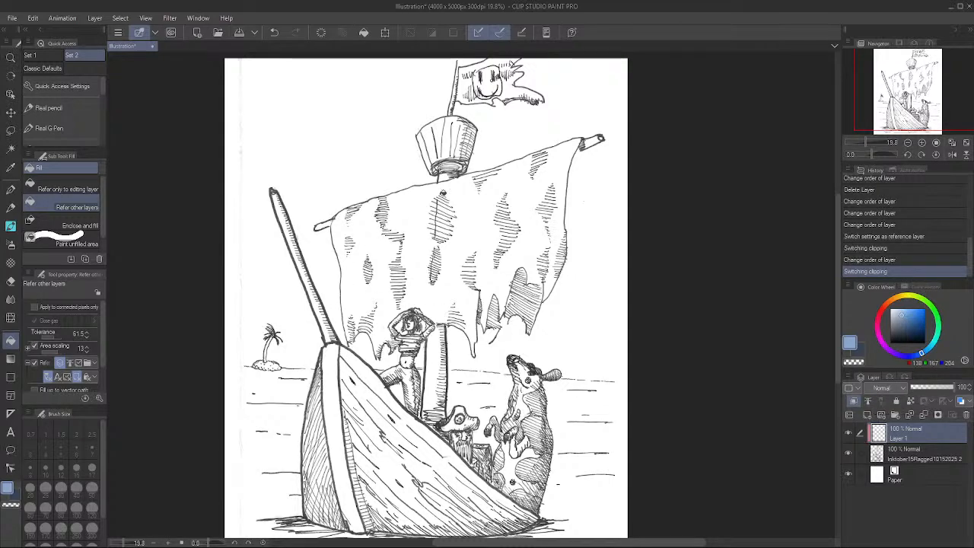
Compare the light blue fill on Layer 1 with clipping on and with clipping off, undoing each fill
click(442, 193)
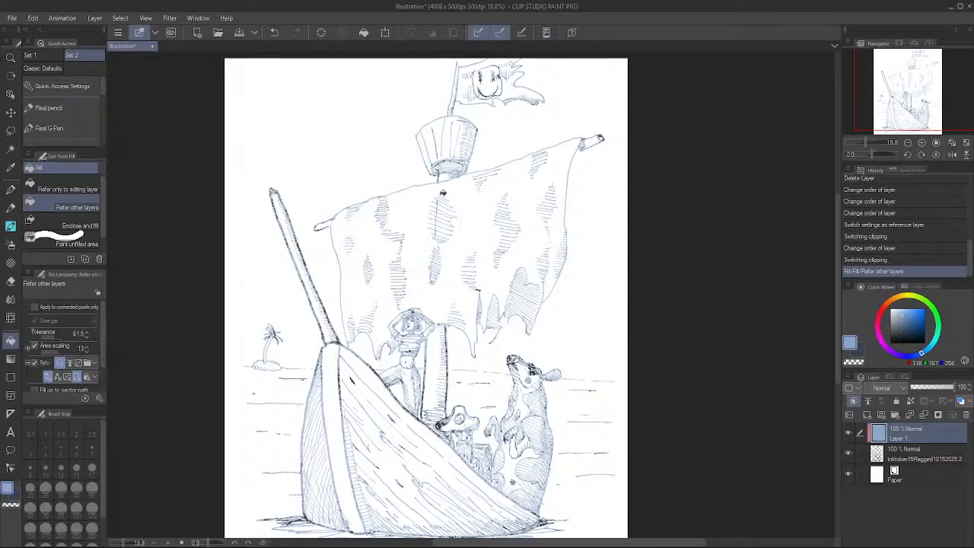
key(ctrl+z)
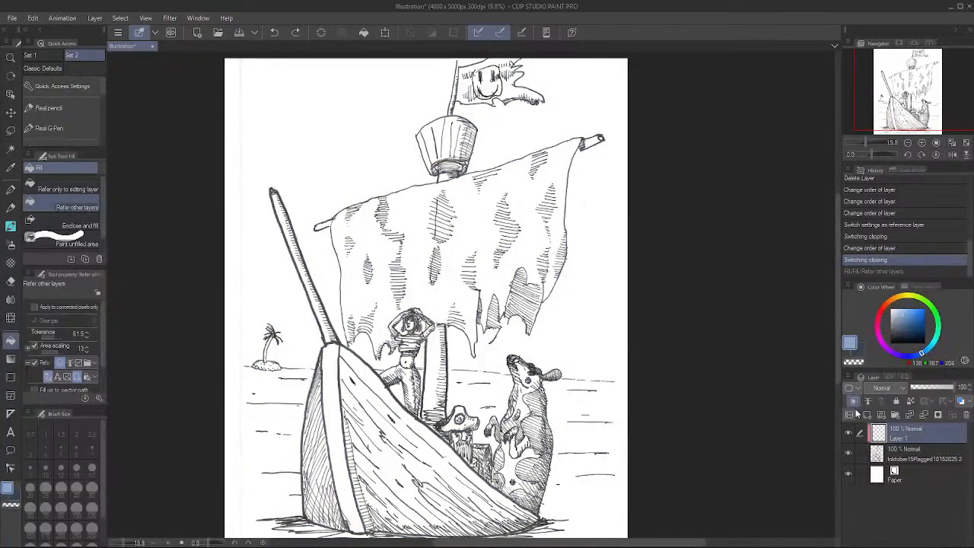
click(853, 401)
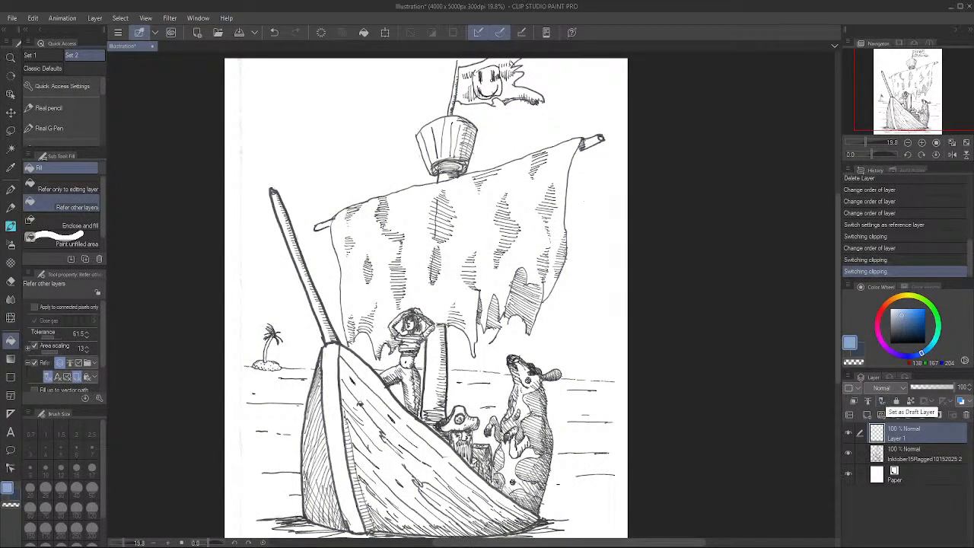
click(340, 380)
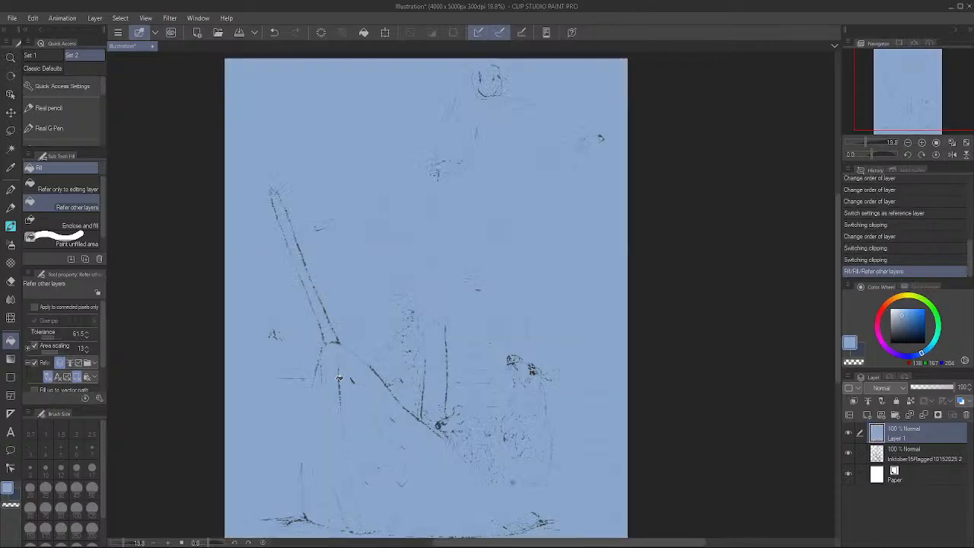
key(ctrl+z)
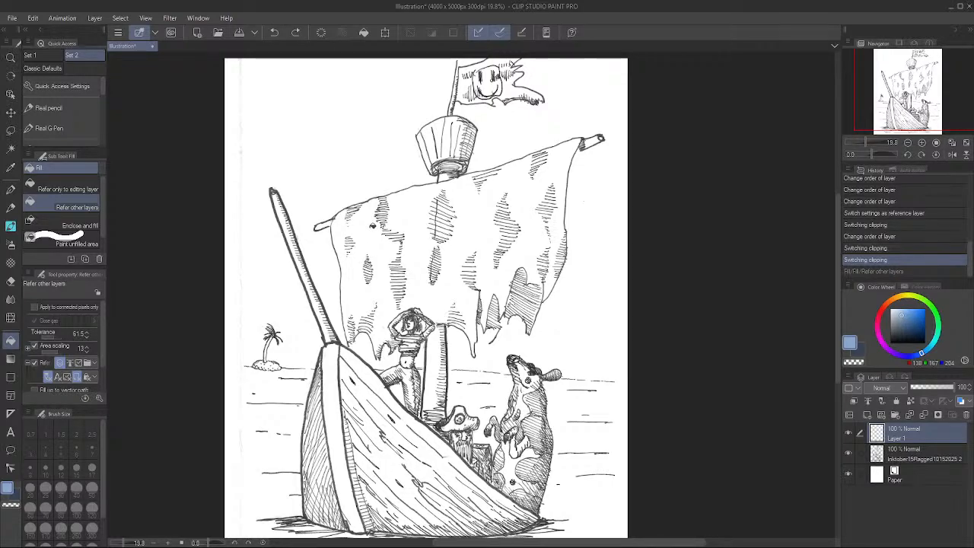
Compare the properties of the Refer only to editing layer and Refer other layers fills
click(99, 187)
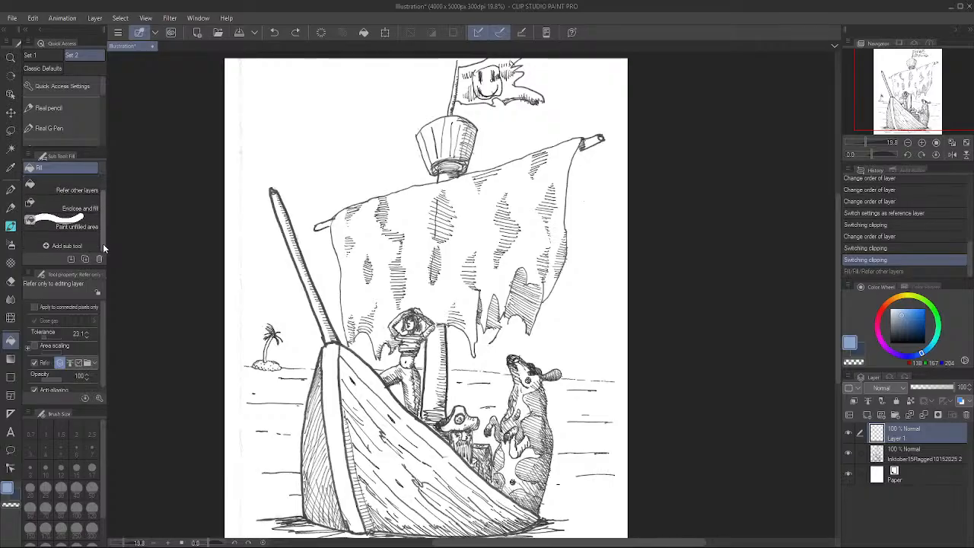
click(91, 208)
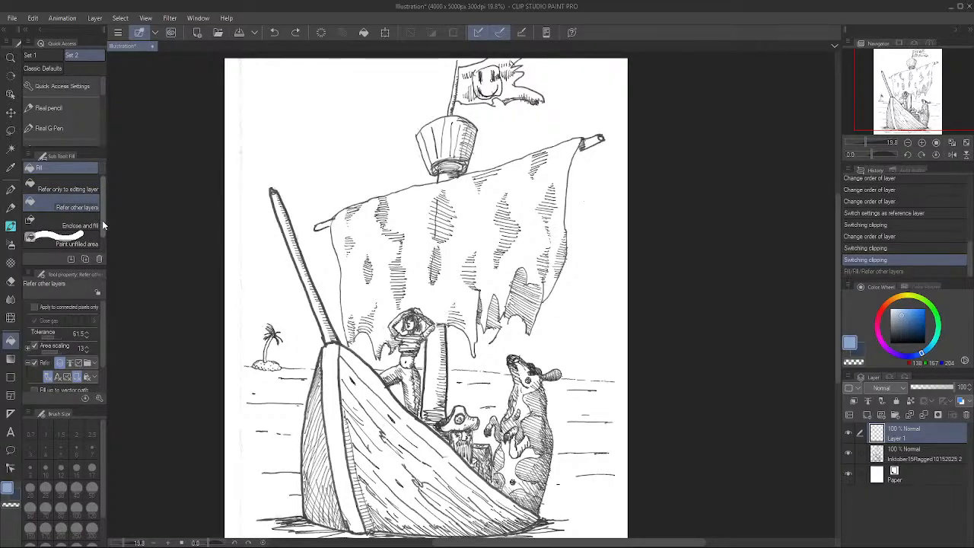
drag(104, 329, 103, 349)
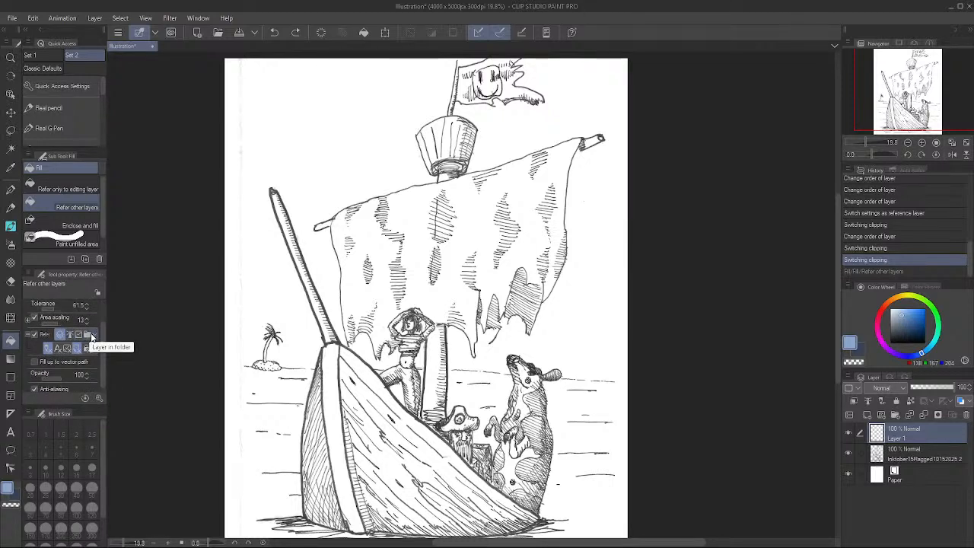
scroll(101, 367, down, 1)
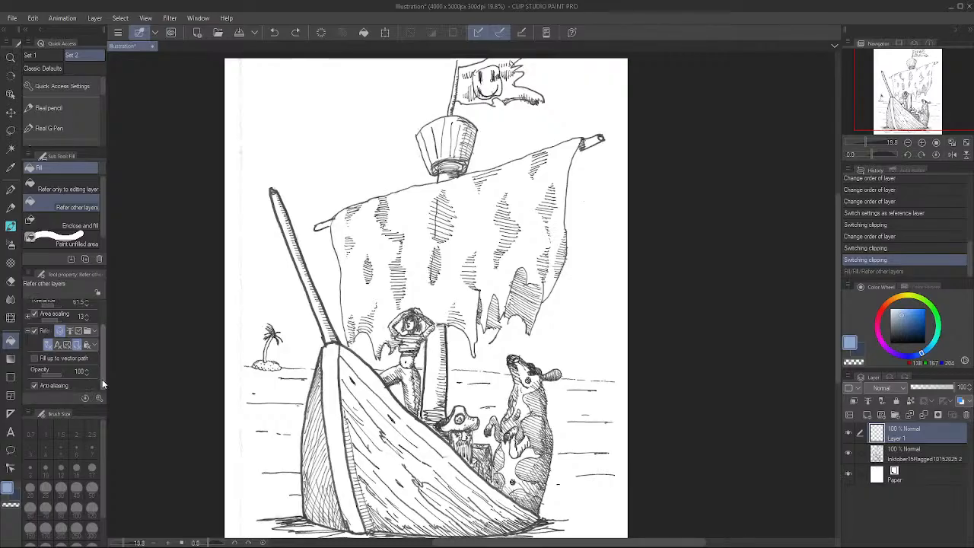
drag(102, 343, 104, 321)
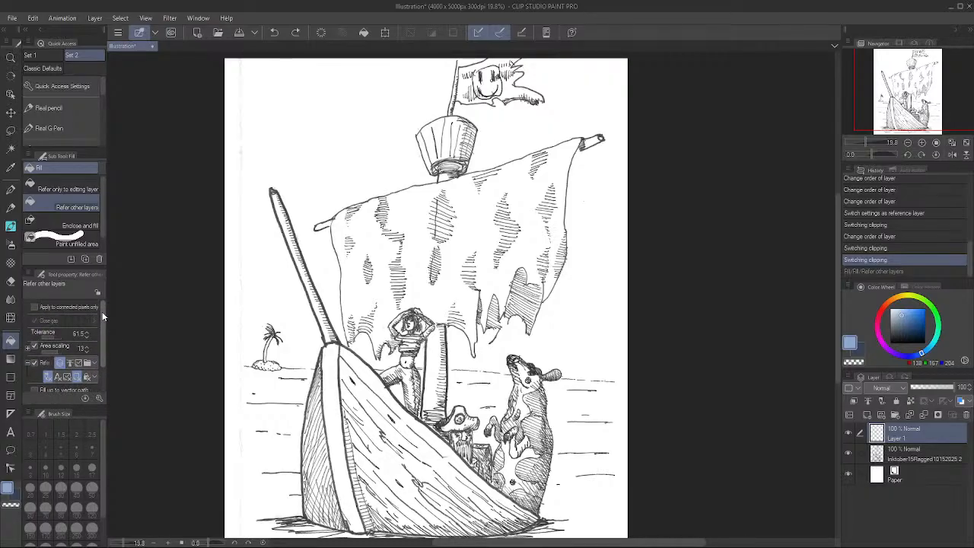
Move Layer 1 below the ink drawing layer and fill it with light gray (RGB 178, 178, 178)
drag(951, 437, 951, 461)
drag(893, 327, 889, 319)
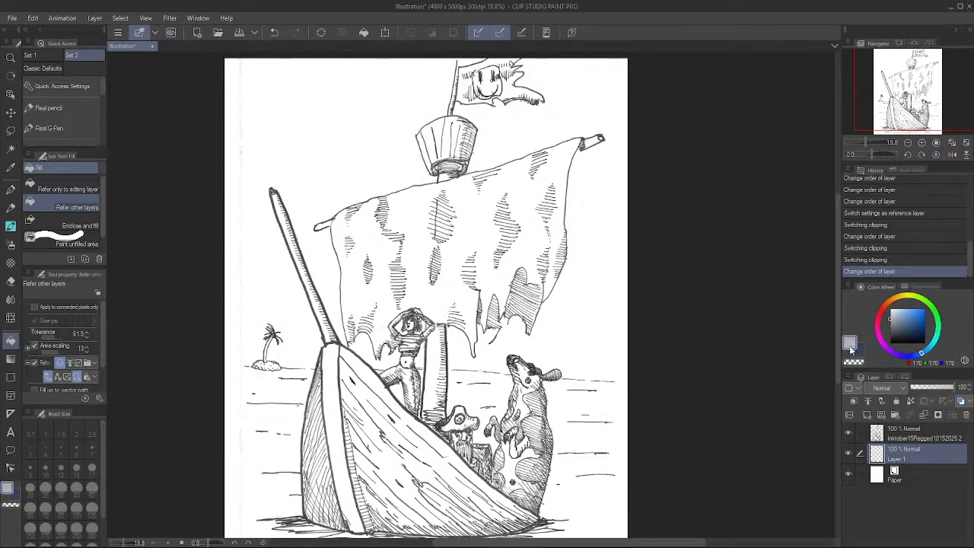
click(606, 325)
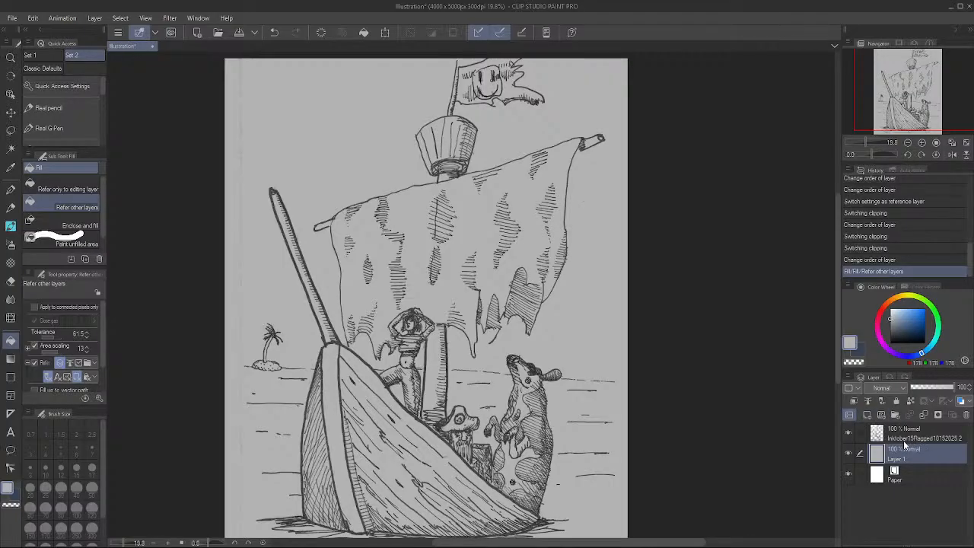
Toggle clipping on Layer 1 and add a new raster layer above it
click(854, 402)
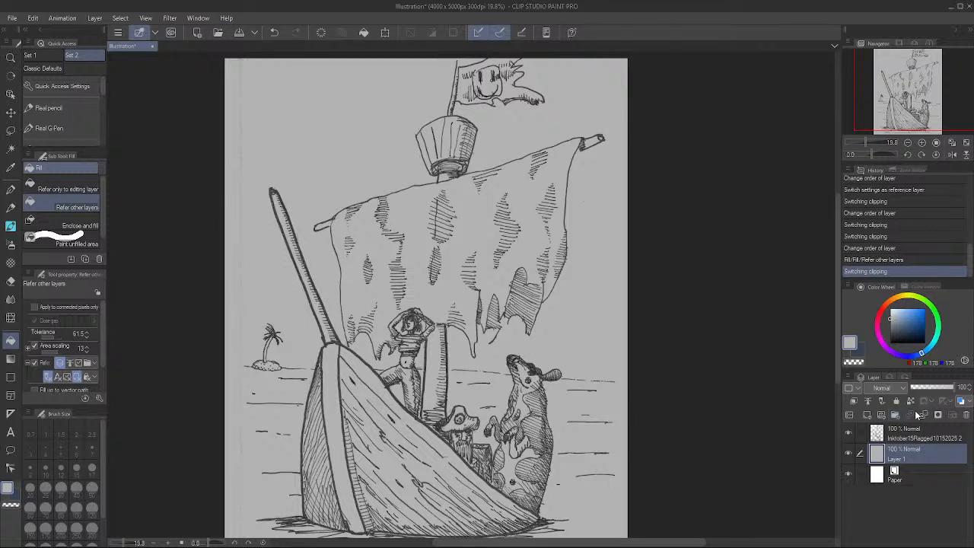
click(882, 414)
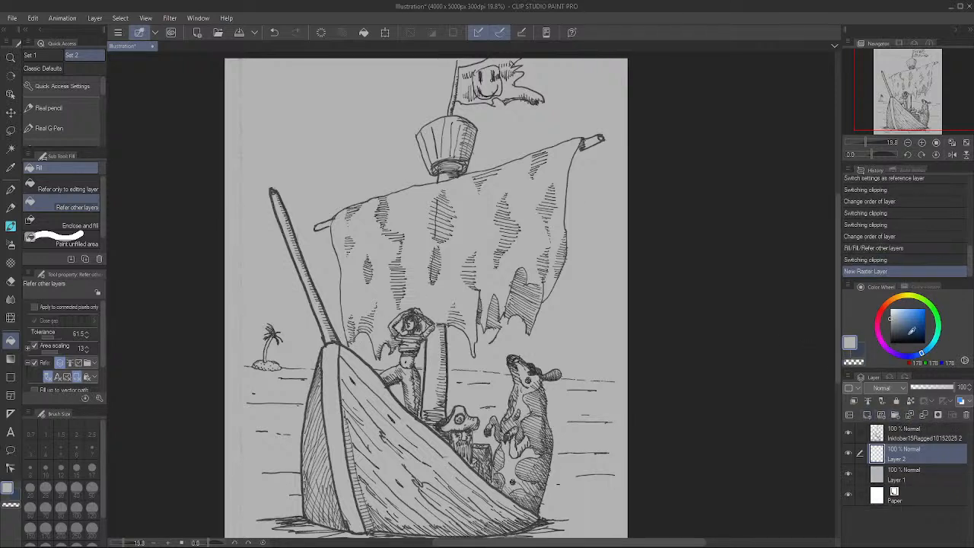
Choose a blue color (RGB 113, 164, 226), test the fill on Layer 2, and undo it
click(913, 315)
drag(911, 317, 908, 313)
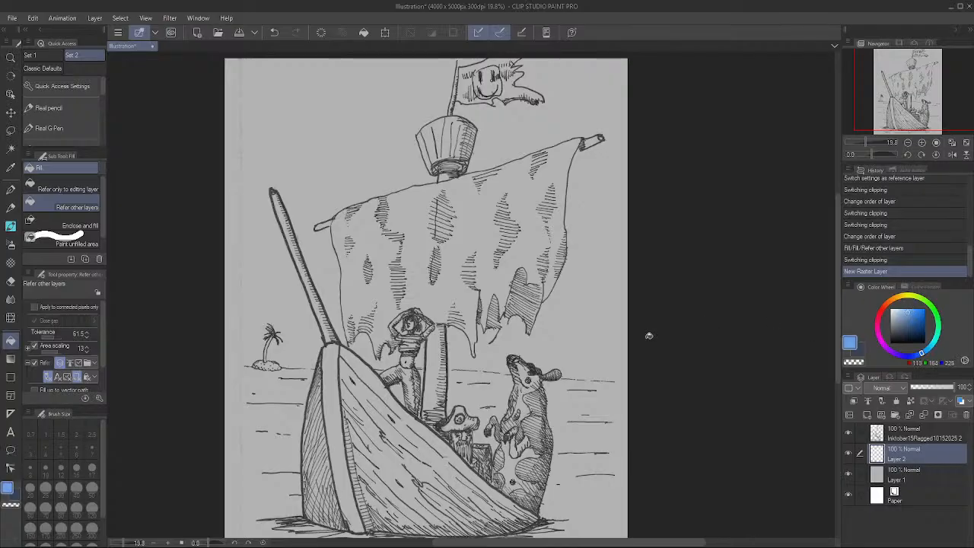
click(347, 373)
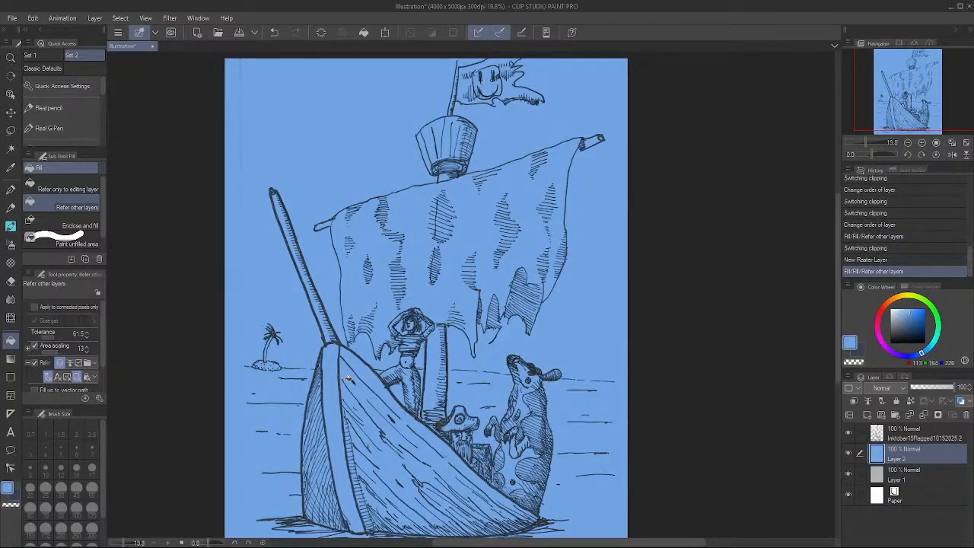
key(ctrl+z)
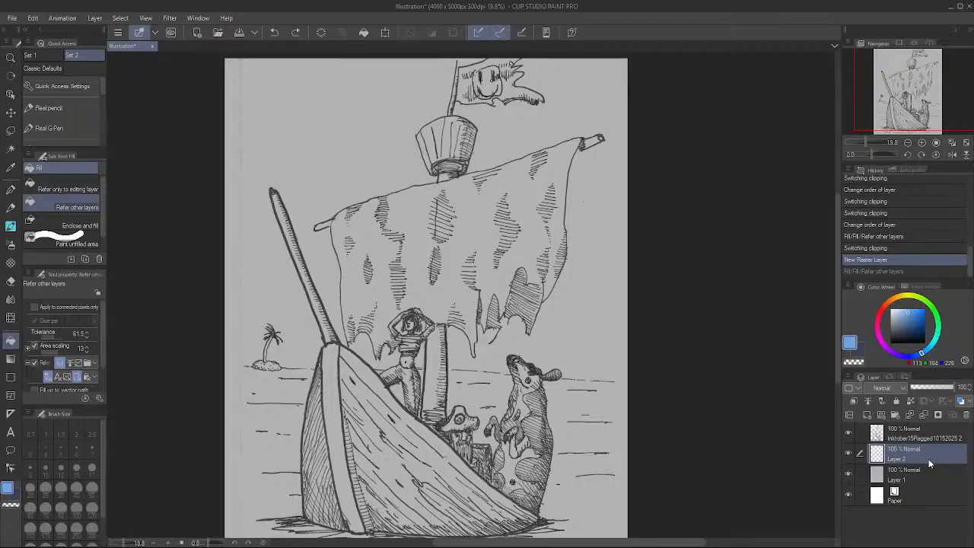
Sample the gray background color and erase the stray scan mark near the page's upper-left corner on the ink drawing layer with the Hard eraser
click(933, 439)
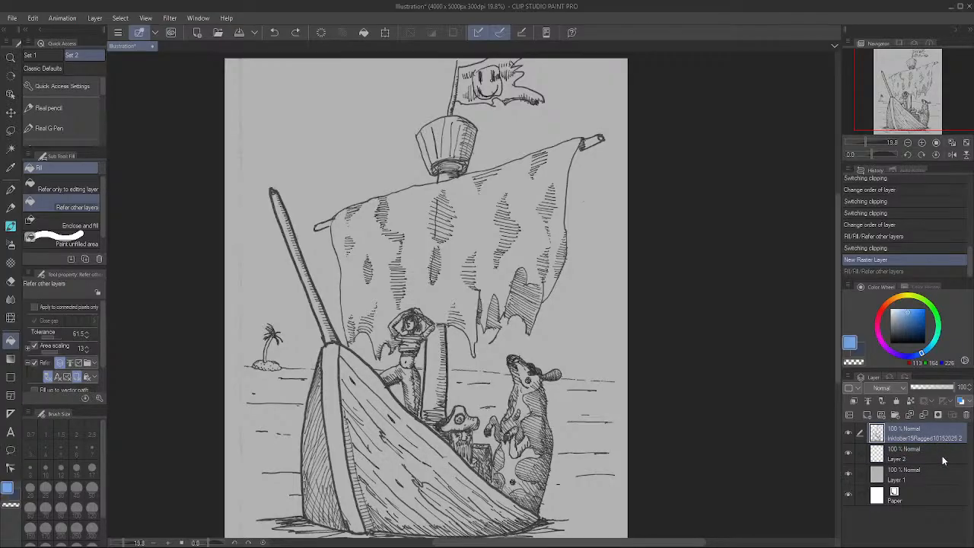
alt+click(244, 254)
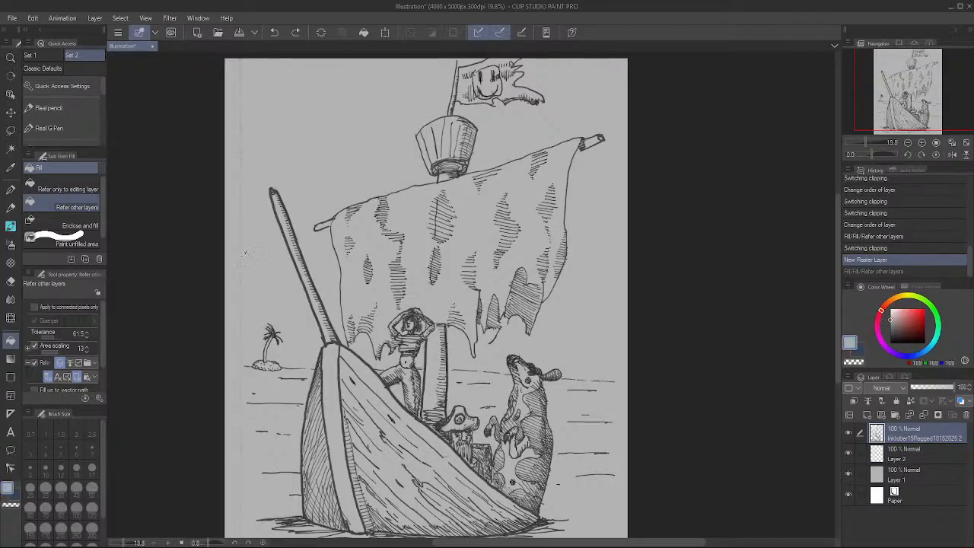
alt+click(241, 263)
key(e)
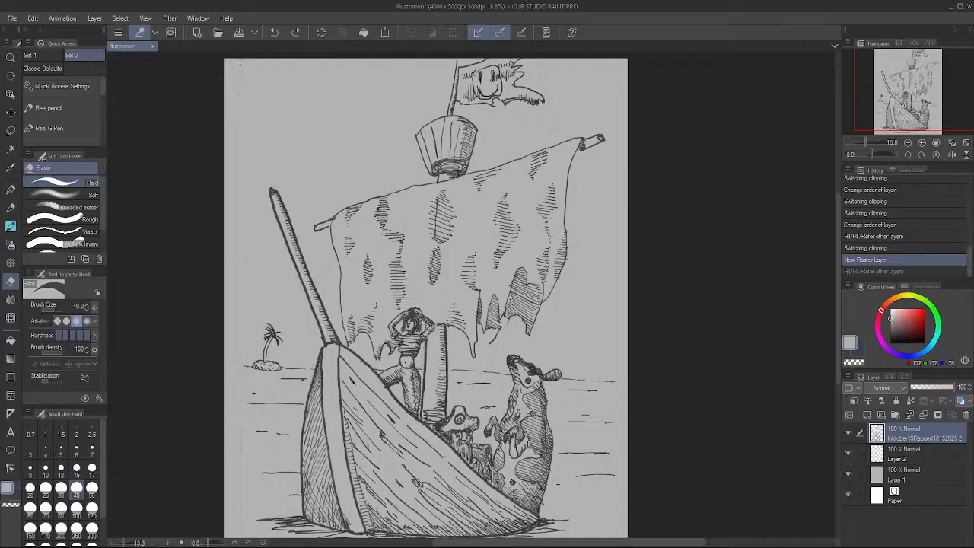
click(245, 67)
key(g)
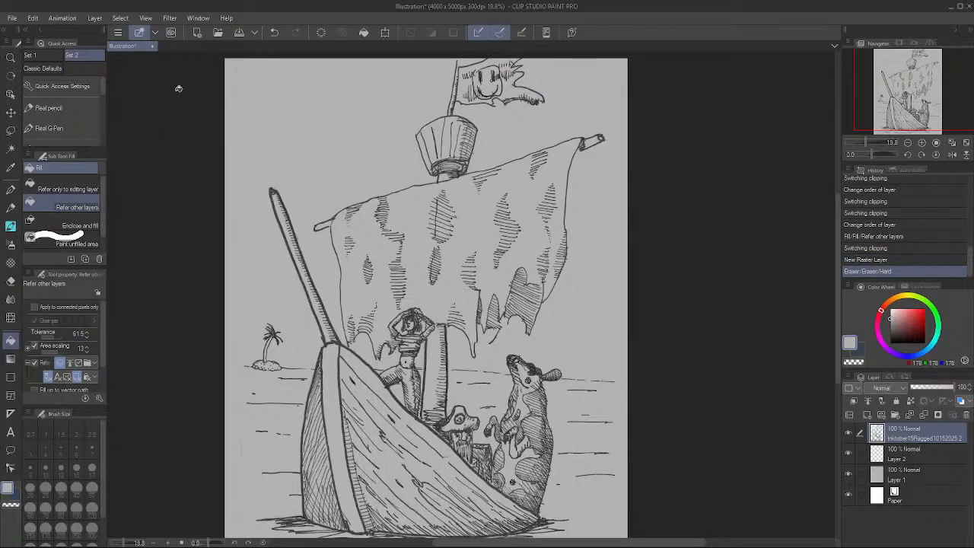
Hide Layer 1 and briefly hide the Paper layer to inspect the line art's transparency
scroll(308, 171, up, 5)
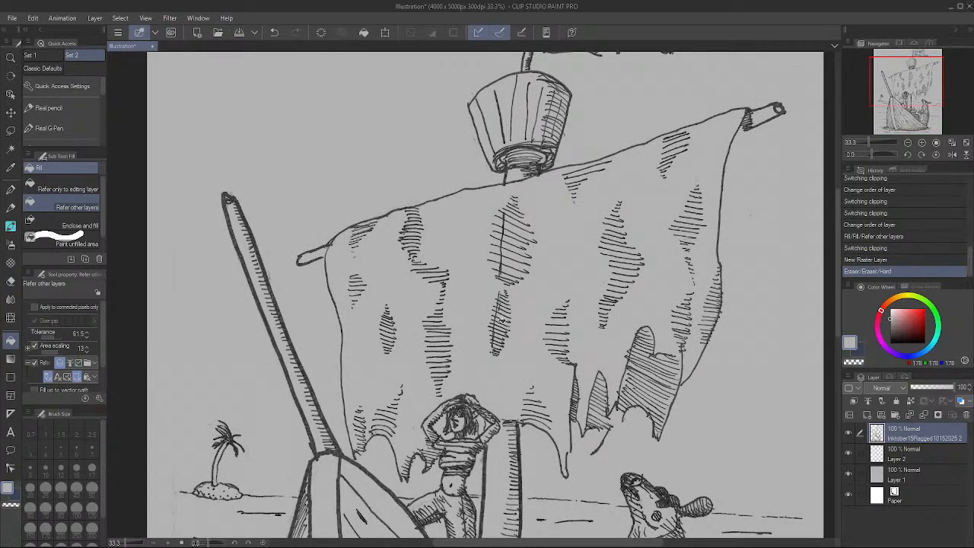
click(848, 474)
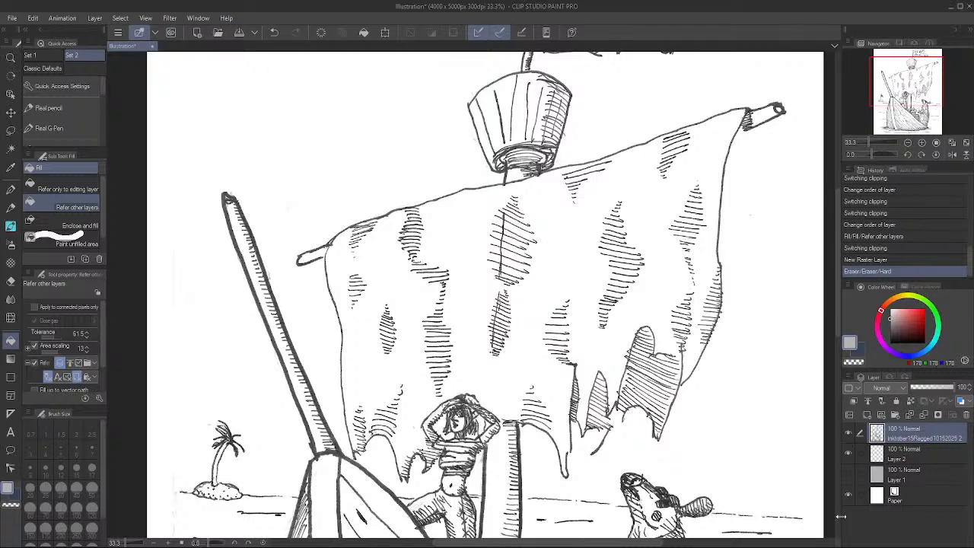
click(847, 494)
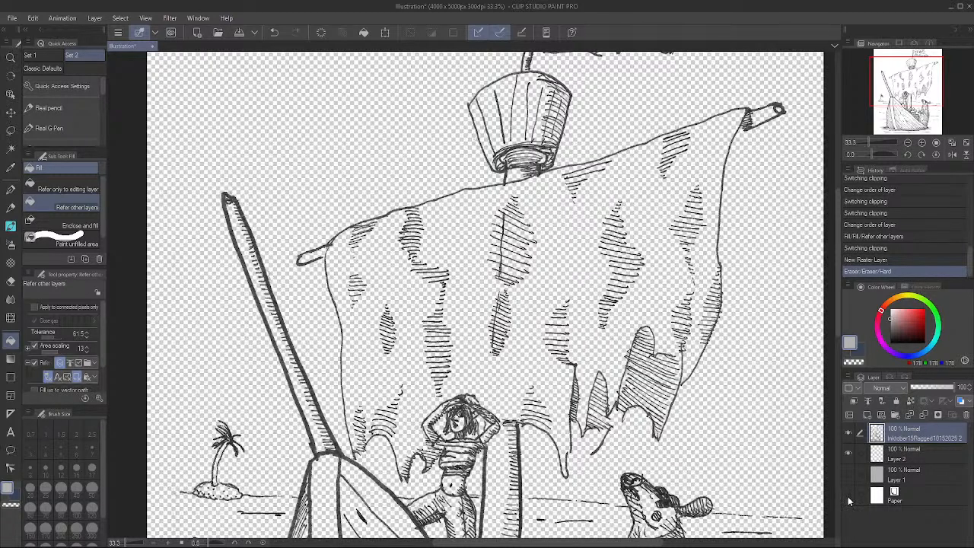
click(849, 497)
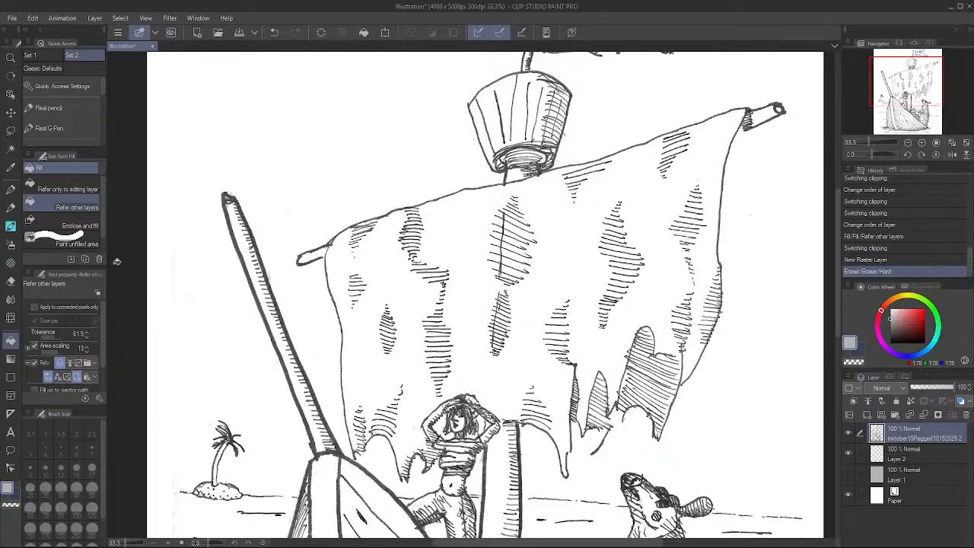
Compare the Enclose and fill settings with Refer other layers, and enable Apply to connected pixels only for Refer other layers
click(99, 227)
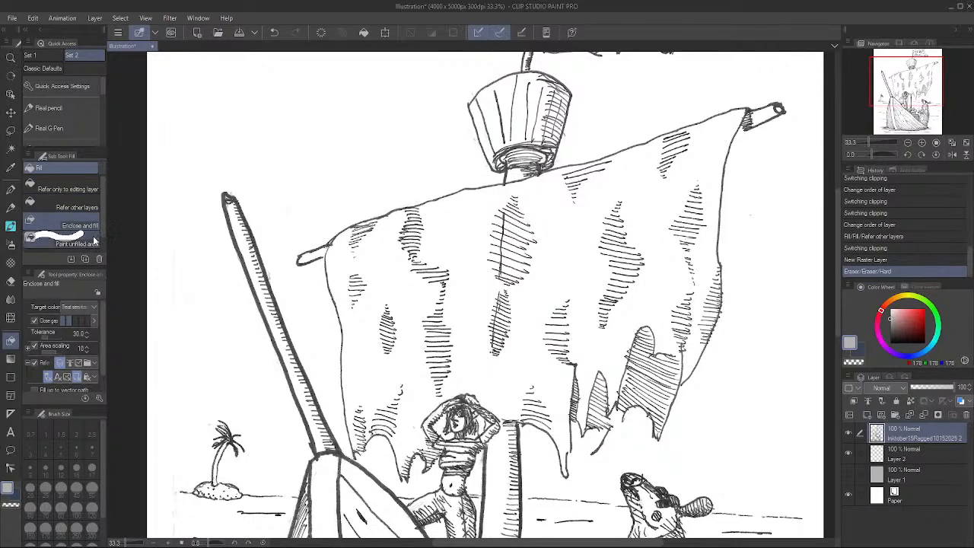
click(84, 207)
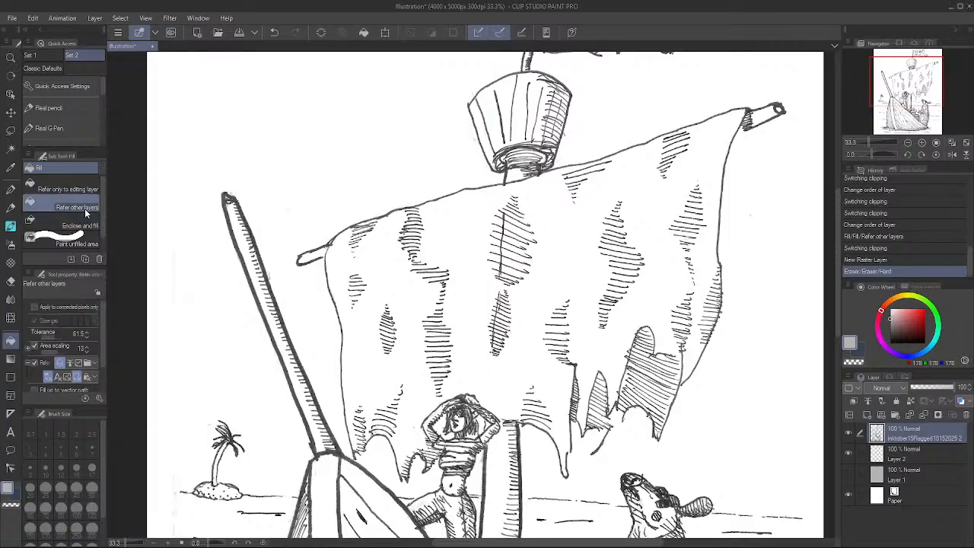
click(86, 227)
click(84, 207)
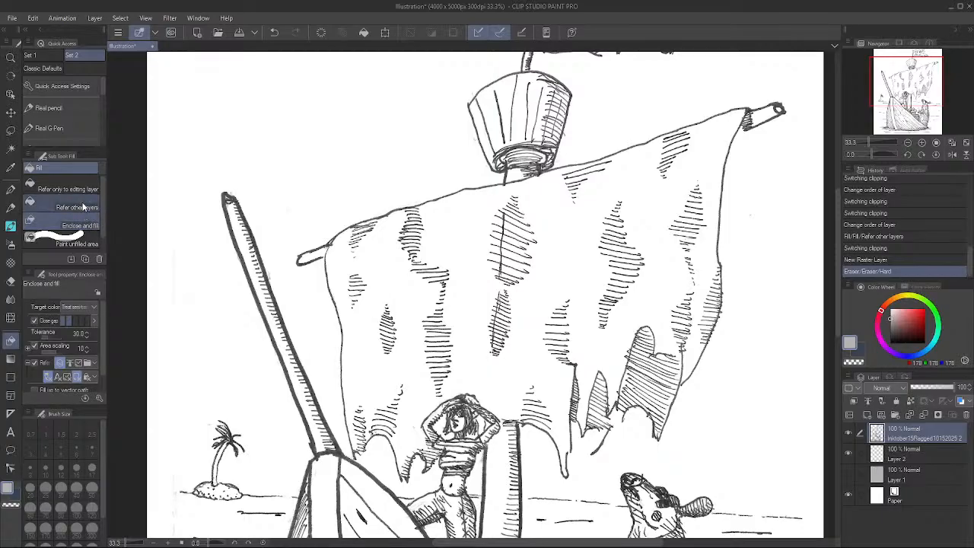
click(41, 309)
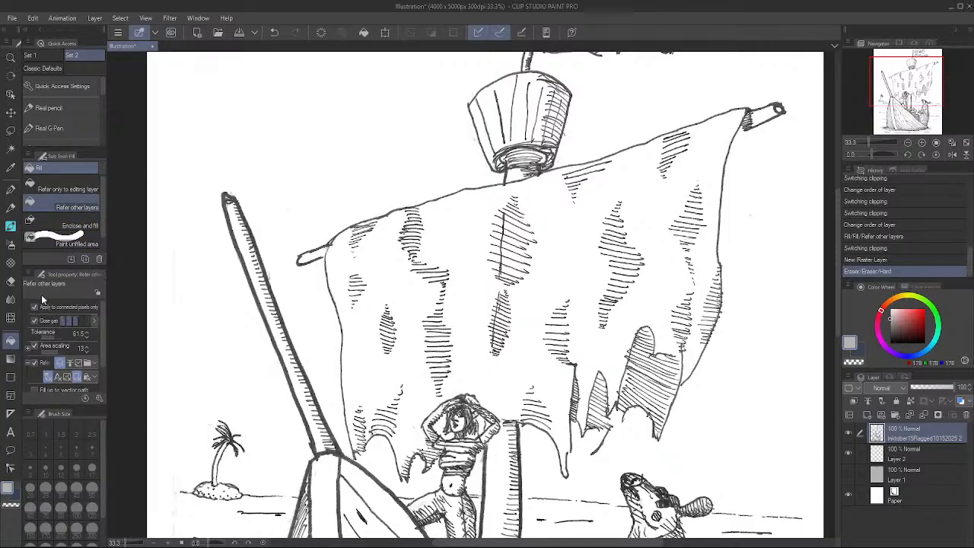
Test the gray fill on the boat's bow area on the ink drawing layer and undo it
click(335, 477)
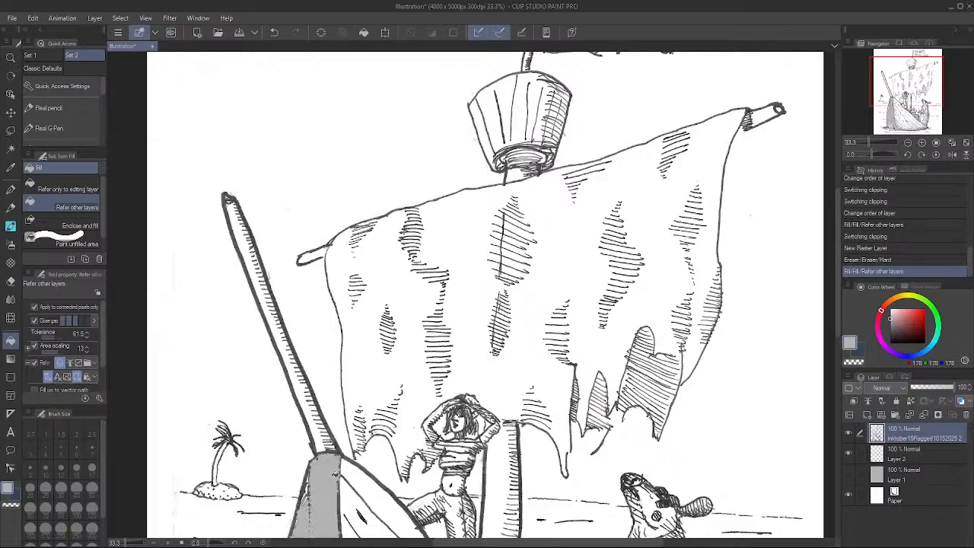
key(ctrl+z)
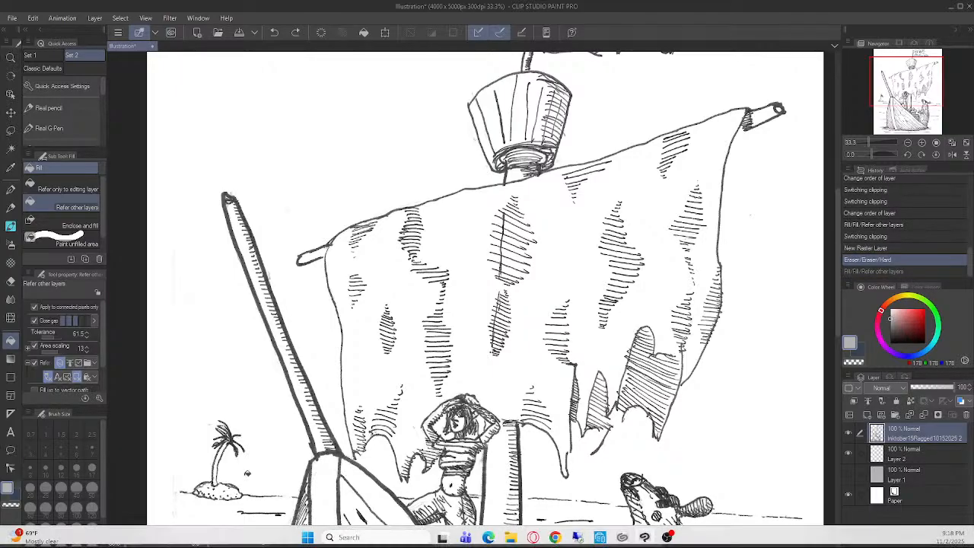
scroll(423, 442, down, 2)
scroll(451, 438, up, 2)
drag(519, 479, 552, 178)
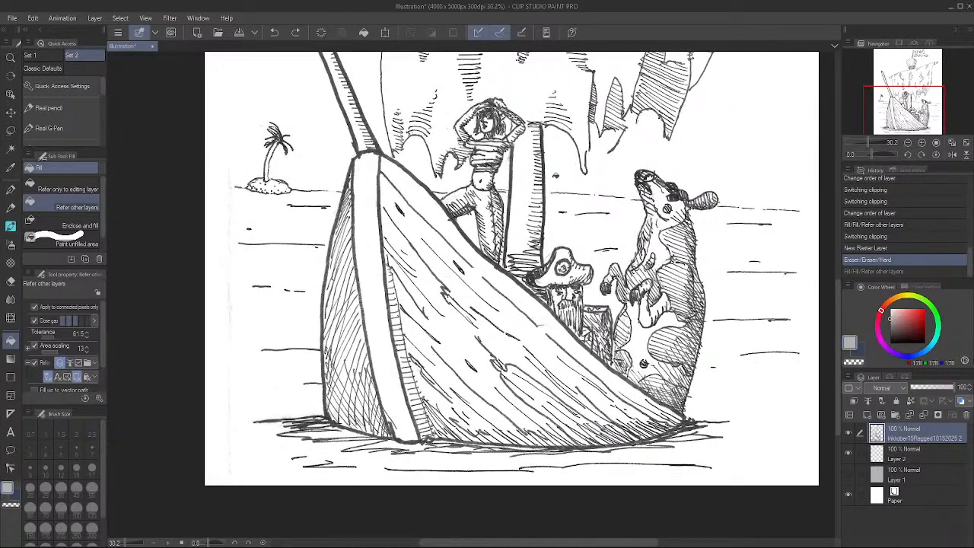
Raise Close gap to its highest level, then try gray fills on the bow post and hull of the ink drawing layer and undo them
click(87, 322)
click(387, 277)
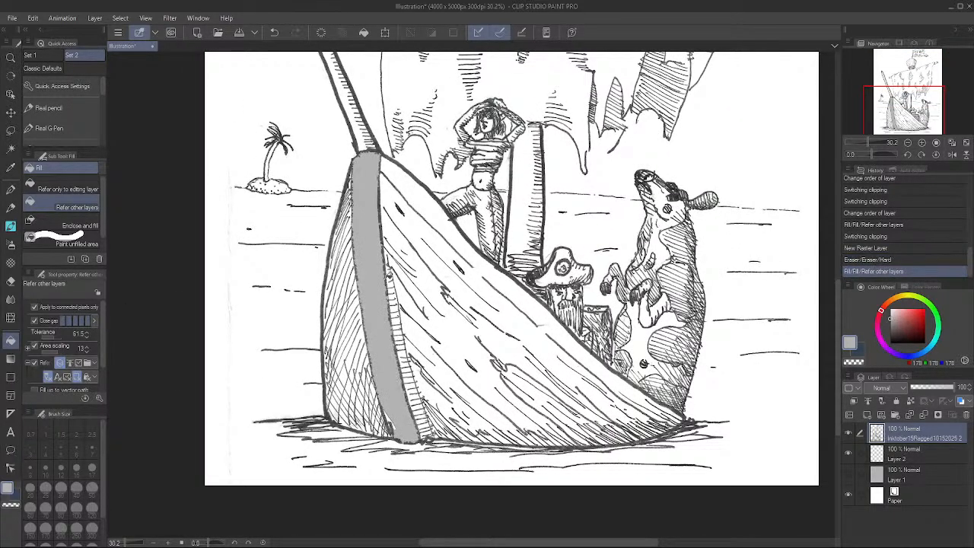
click(453, 240)
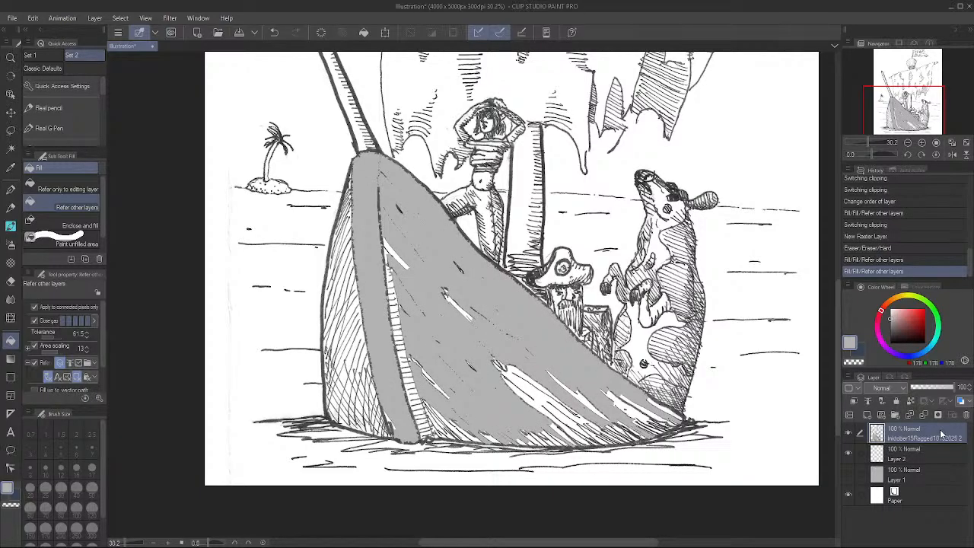
drag(941, 431, 942, 458)
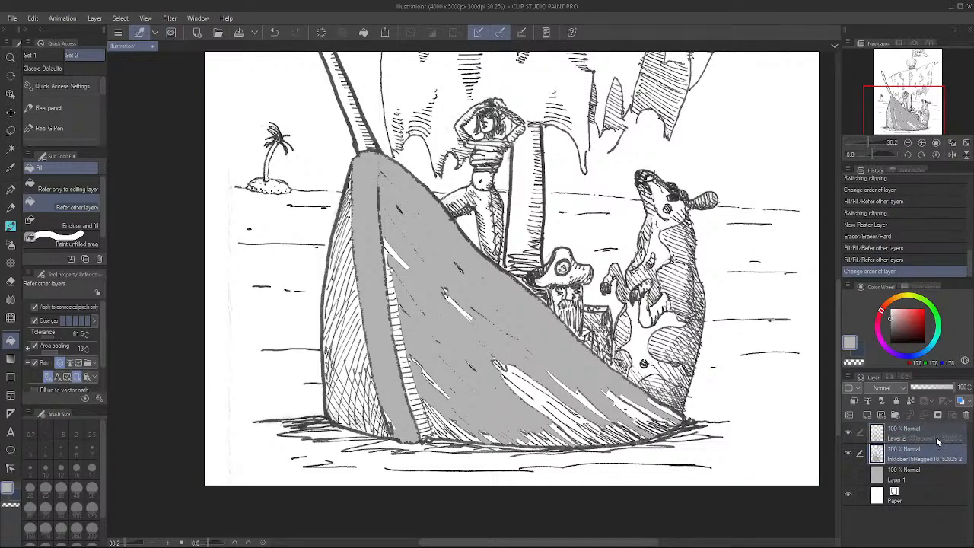
key(ctrl+z)
key(ctrl+z)
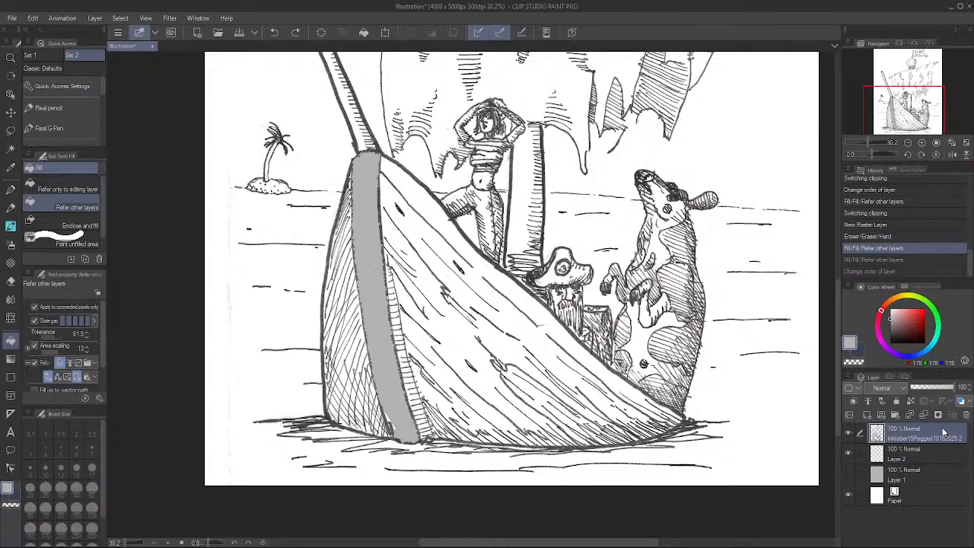
key(ctrl+z)
Select Layer 2 beneath the line art, test the gray fill on the bow post and hull, and undo both fills
click(924, 457)
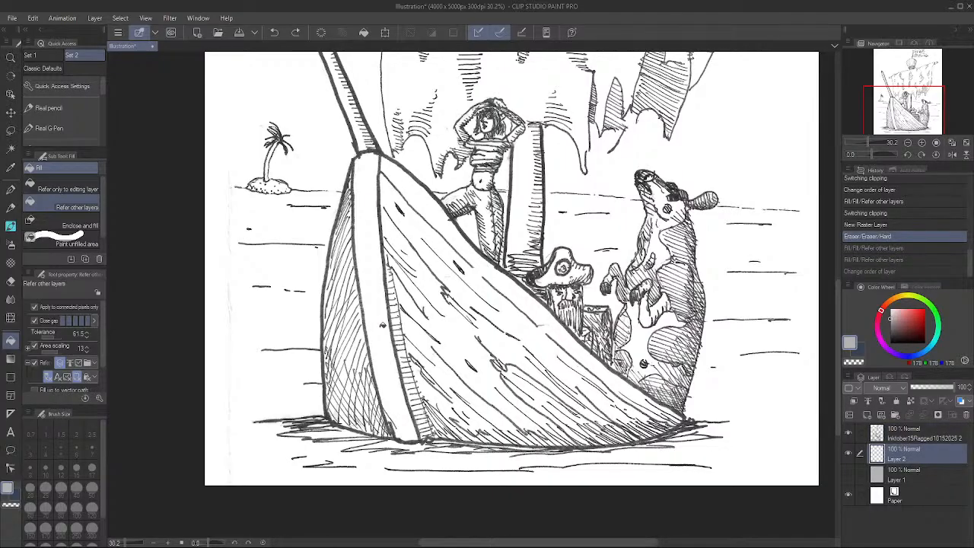
click(388, 329)
key(ctrl+z)
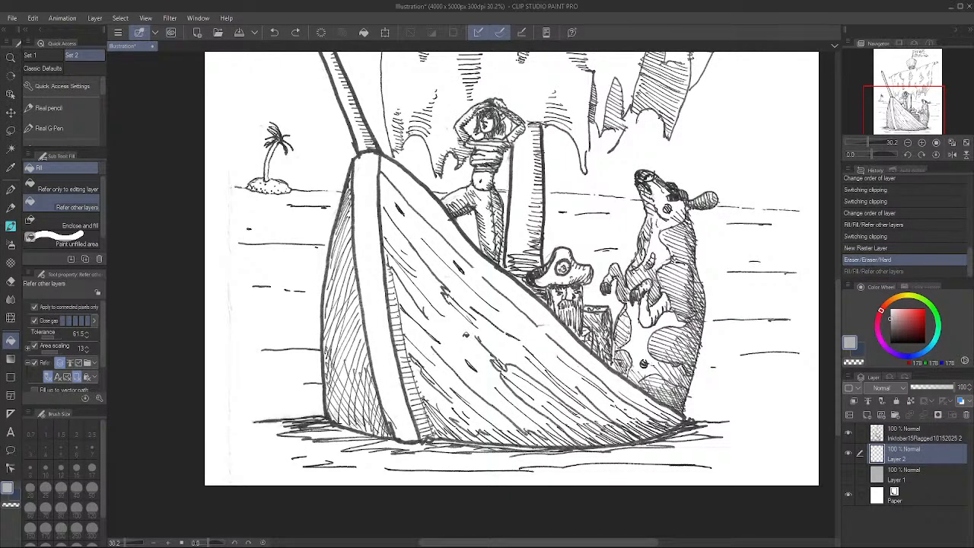
click(464, 337)
key(ctrl+z)
scroll(294, 229, up, 1)
scroll(288, 229, down, 5)
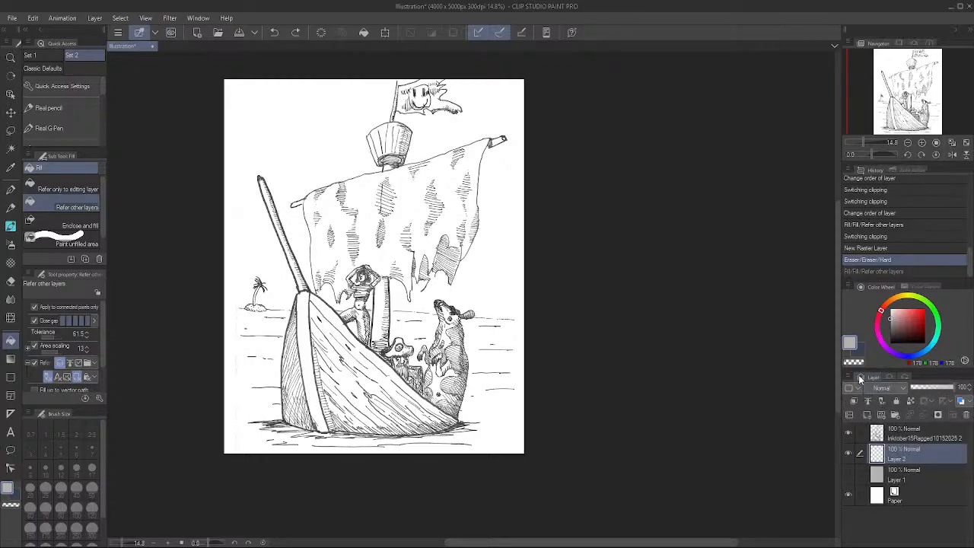
click(894, 376)
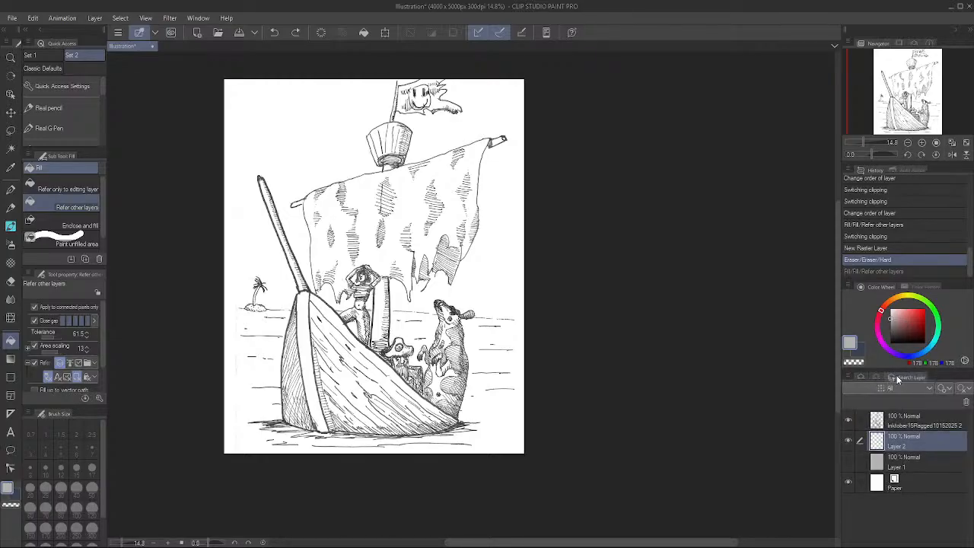
click(876, 377)
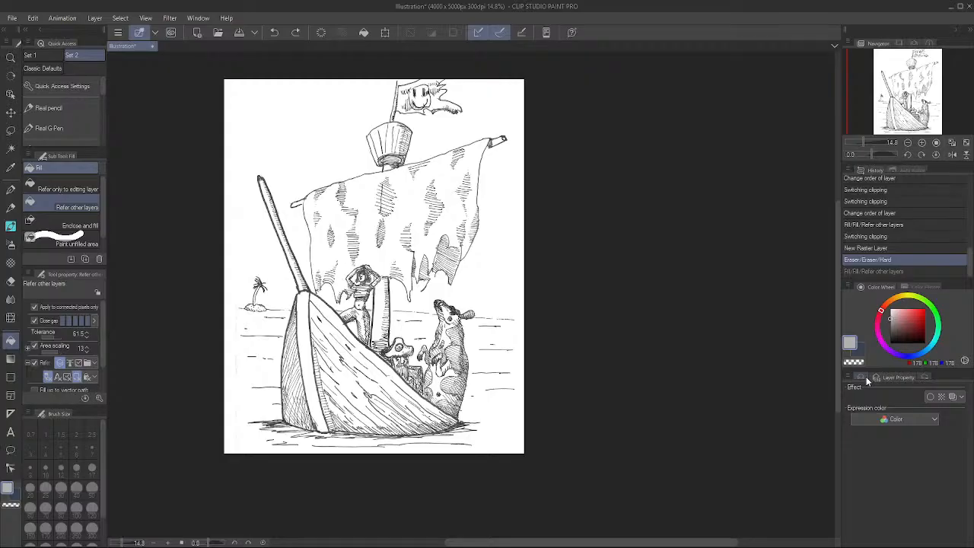
click(865, 376)
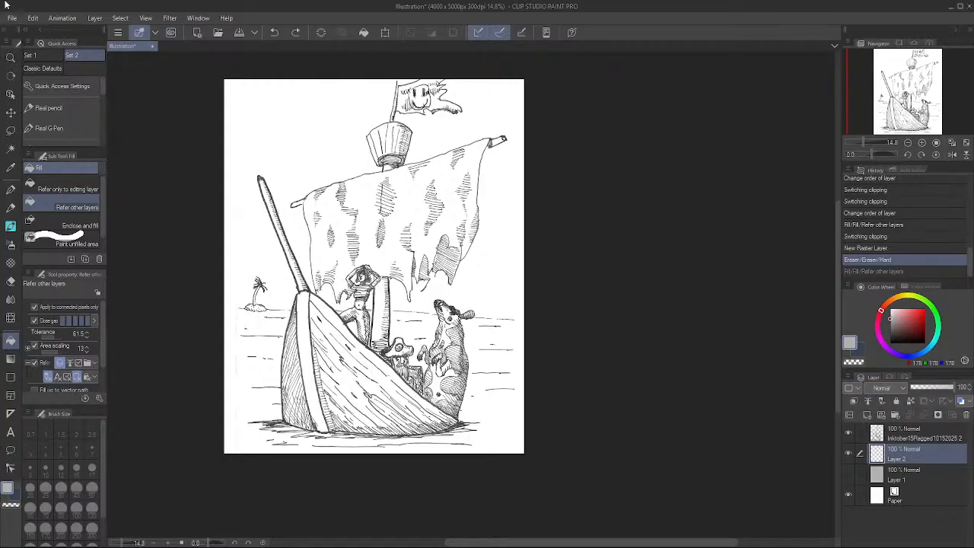
click(120, 18)
mouse_move(92, 19)
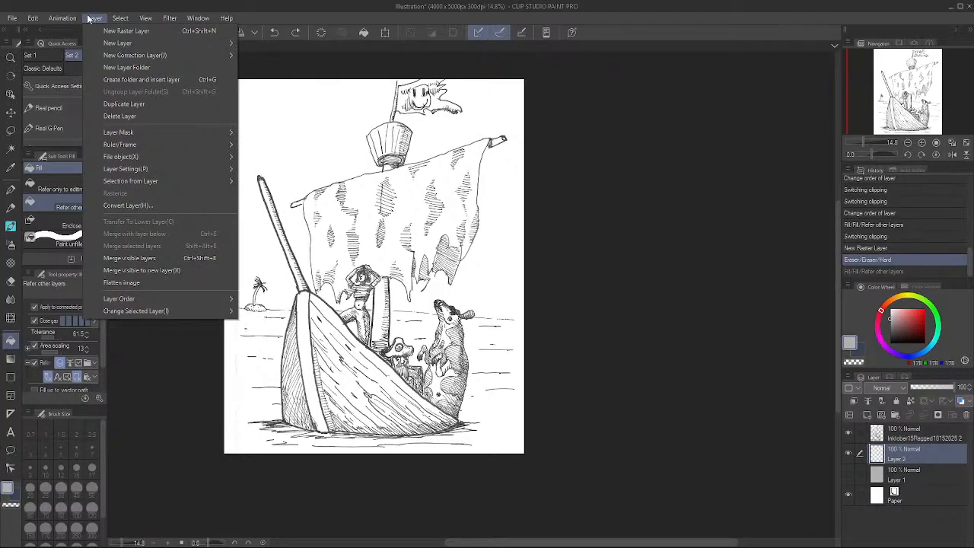
mouse_move(54, 23)
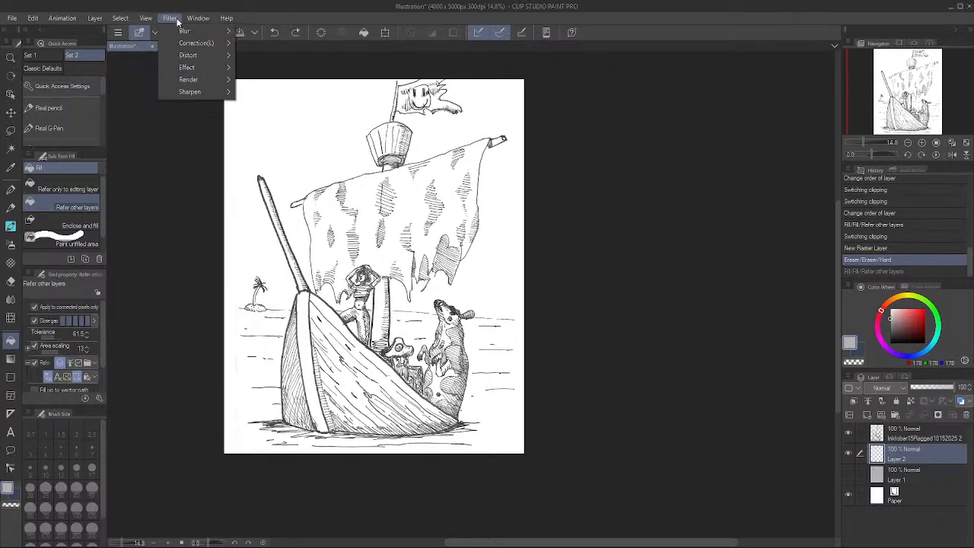
mouse_move(197, 22)
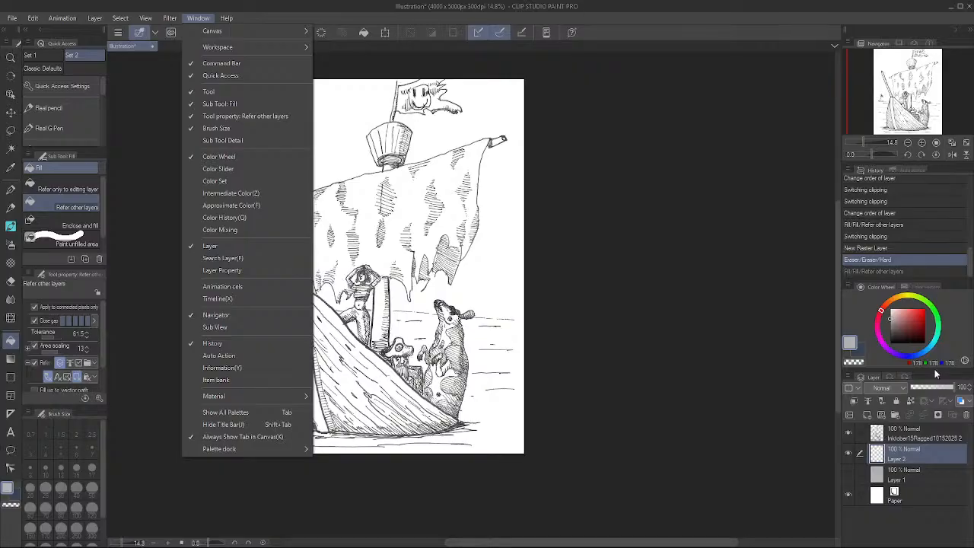
click(498, 255)
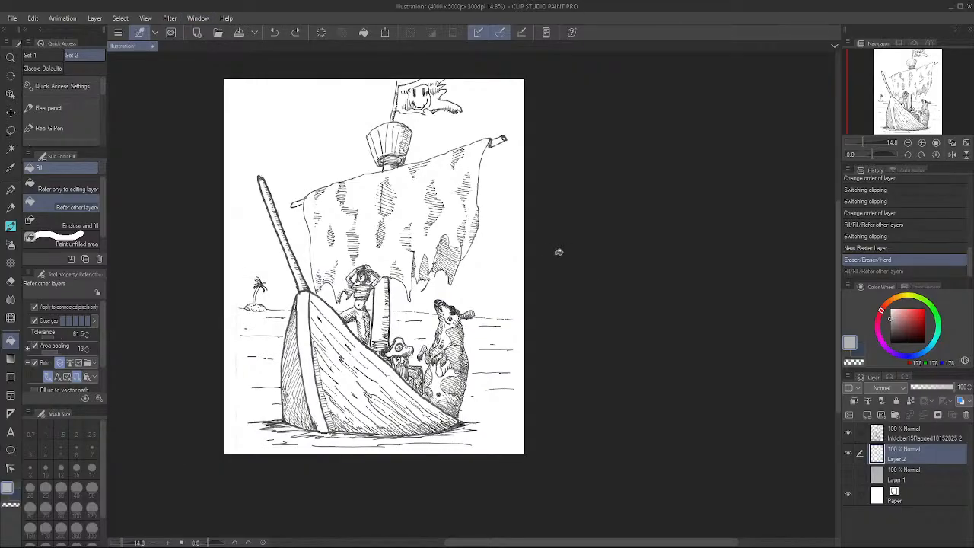
Switch the drawing color to white
key(x)
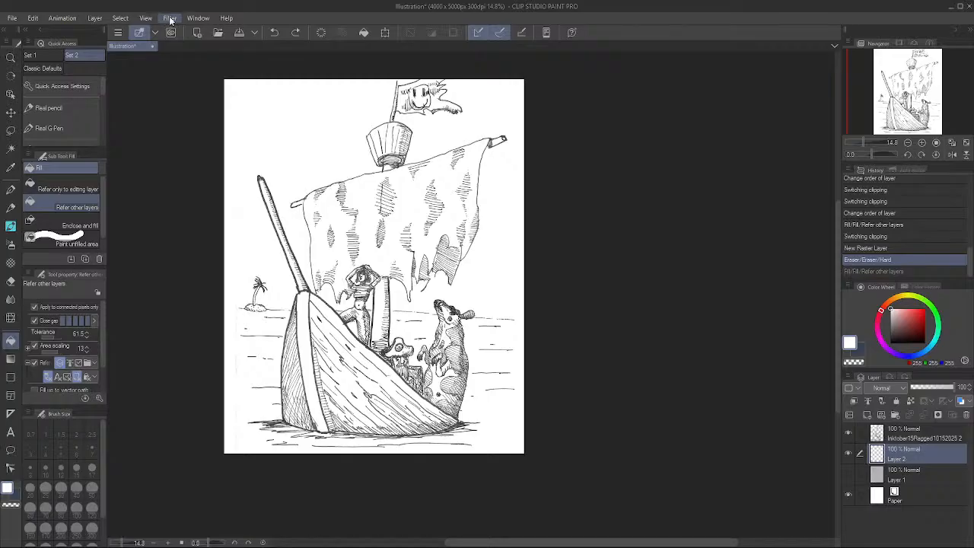
click(198, 18)
mouse_move(141, 21)
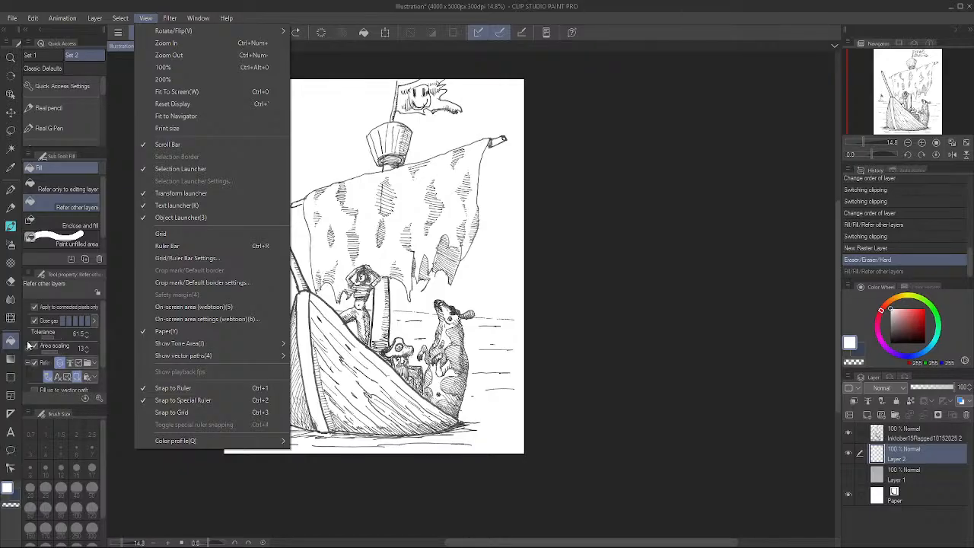
Choose the Gradient tool's Midday sky preset
click(10, 360)
click(10, 360)
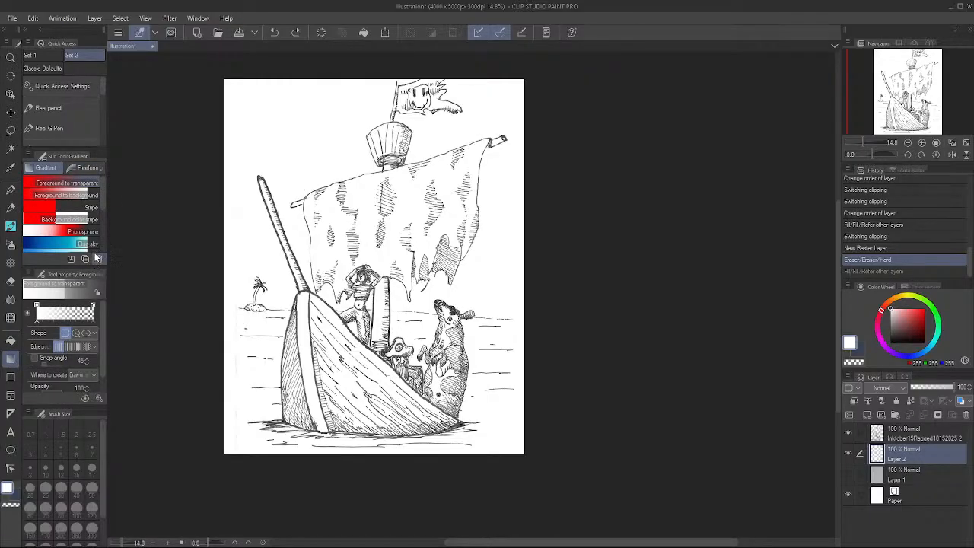
scroll(95, 248, down, 1)
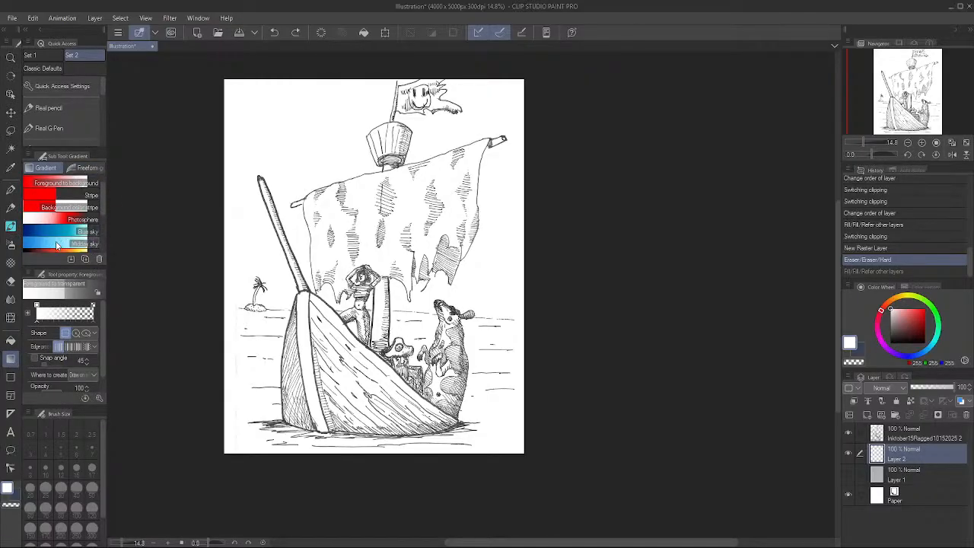
click(55, 248)
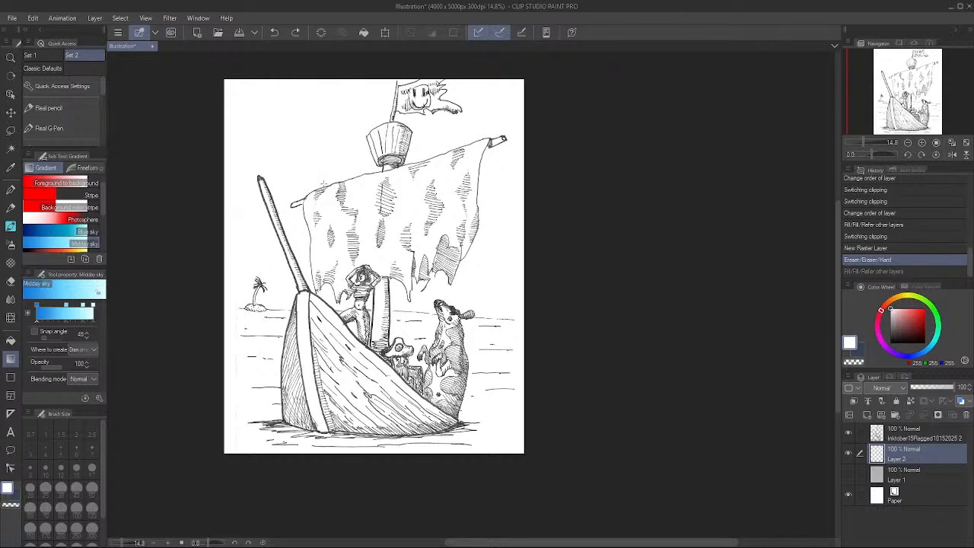
Try the Midday sky gradient on Layer 2 running down and up the page, cancel a slight scaling of it, and undo the gradient
drag(325, 105, 329, 364)
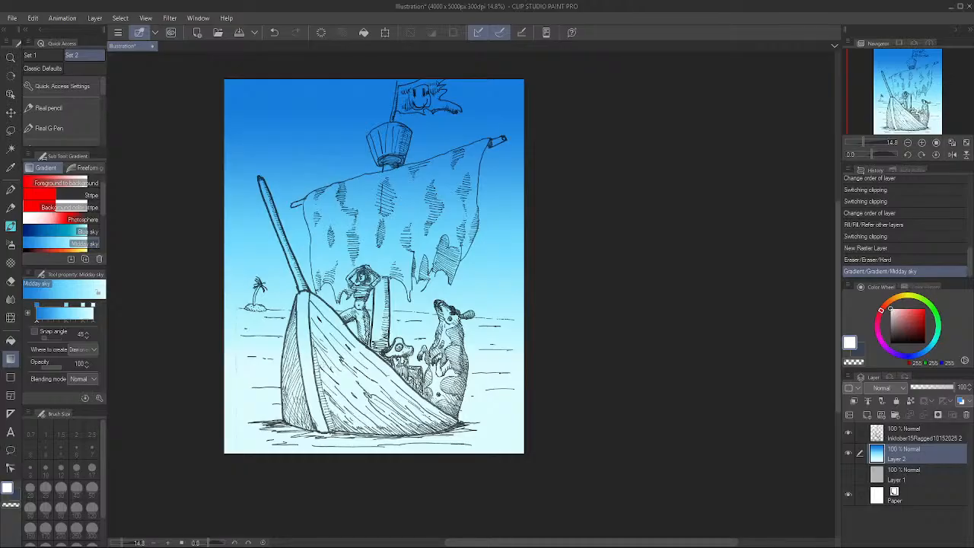
key(ctrl+z)
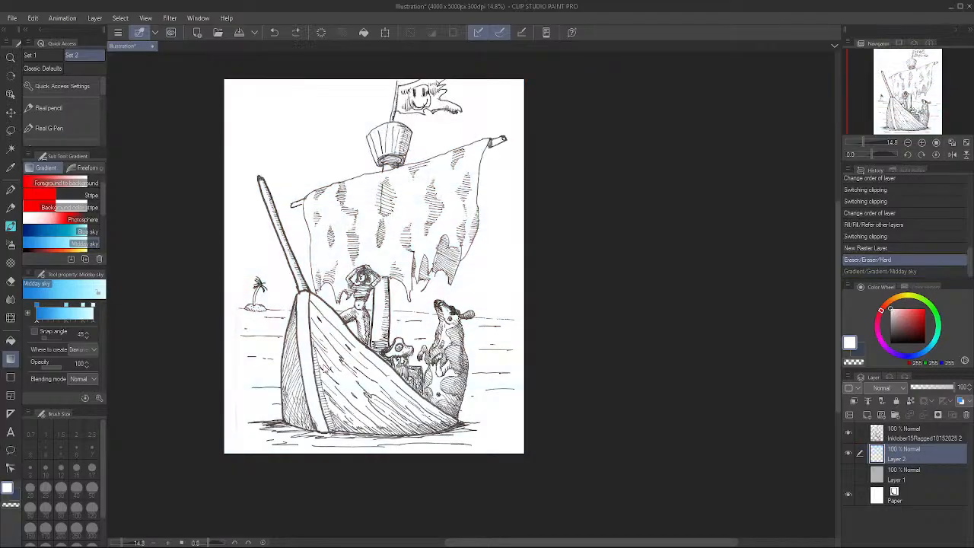
drag(485, 305, 479, 91)
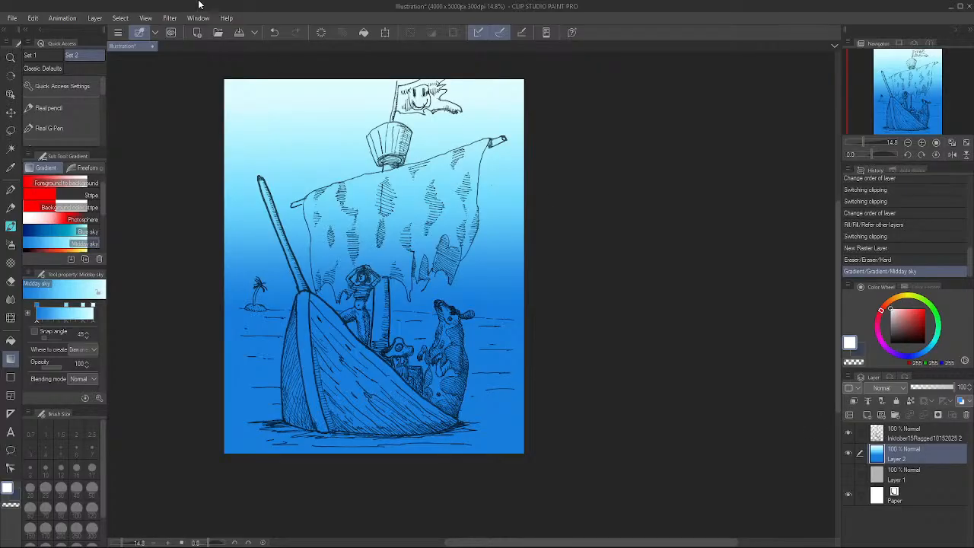
click(385, 32)
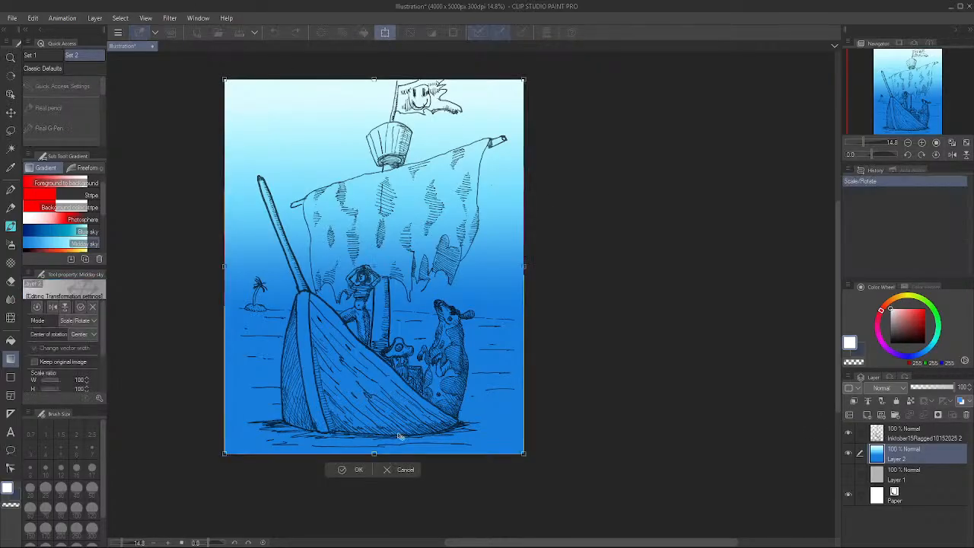
drag(374, 455, 355, 454)
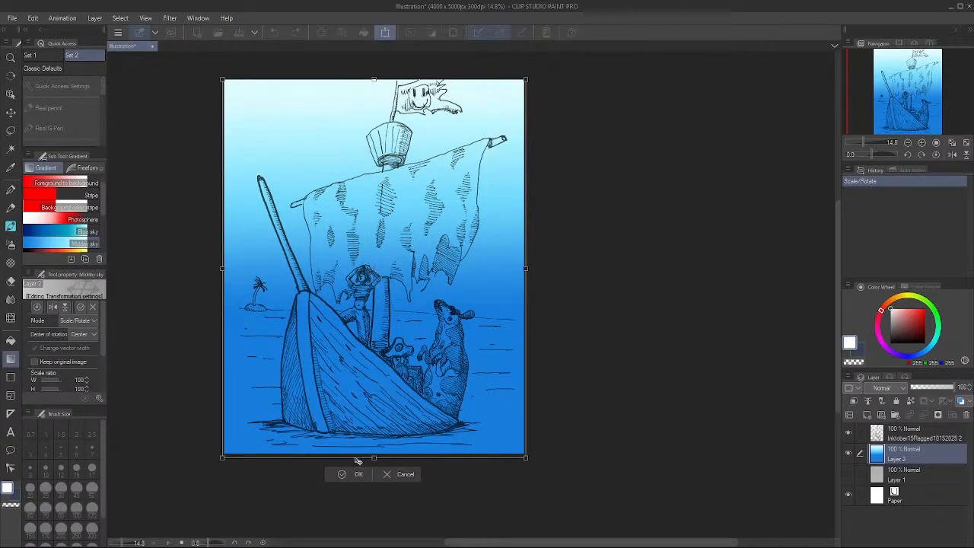
click(389, 475)
key(ctrl+z)
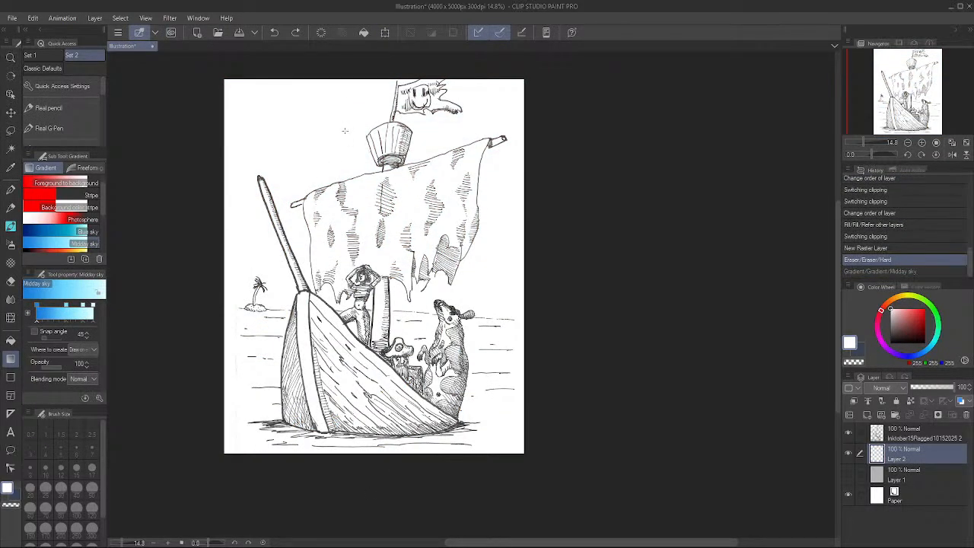
Apply the Midday sky gradient down Layer 2 and shrink it vertically with Free Transform so its lower edge meets the horizon
drag(340, 98, 328, 367)
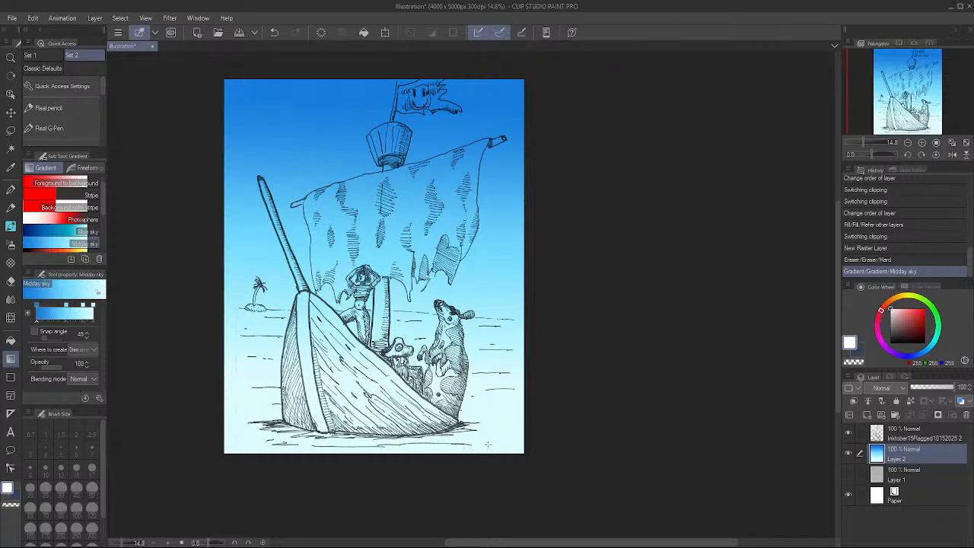
click(385, 32)
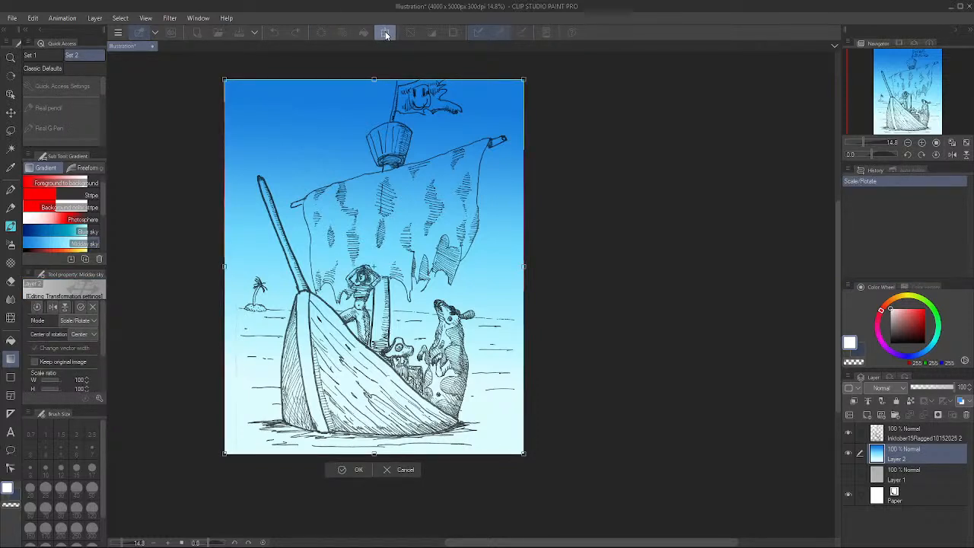
click(92, 323)
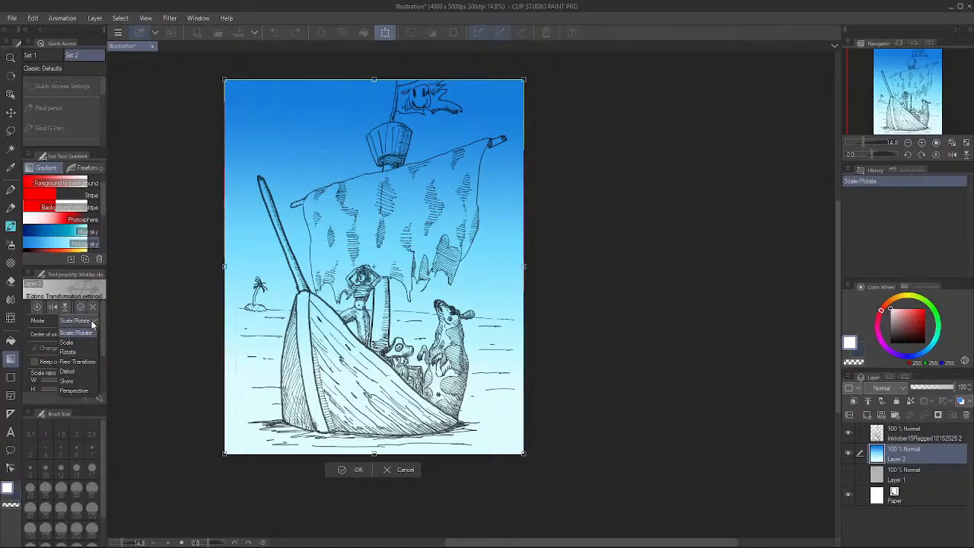
click(79, 361)
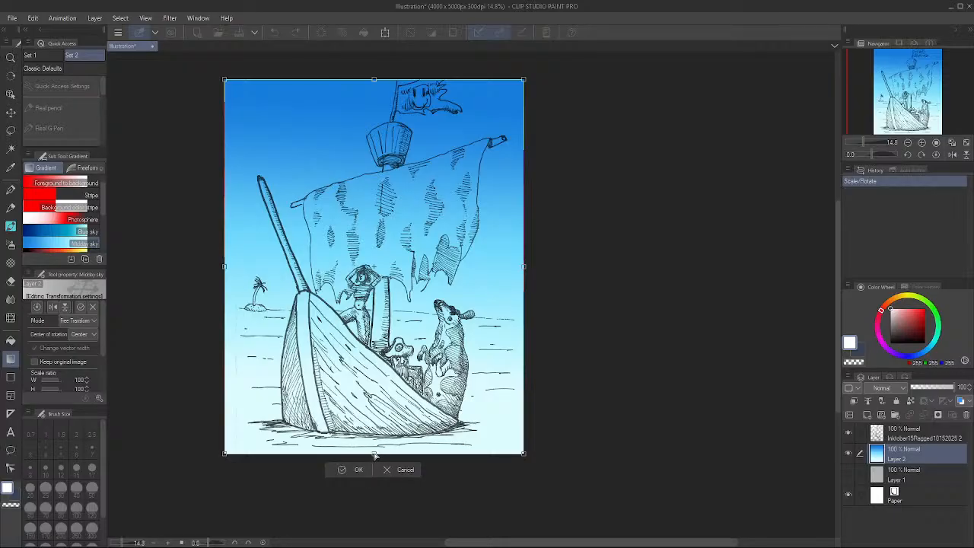
drag(374, 456, 375, 308)
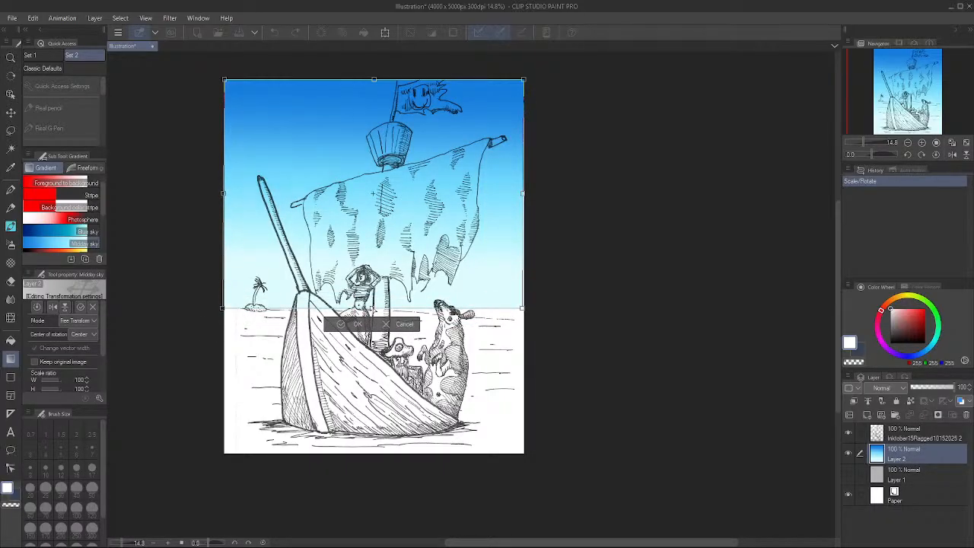
drag(375, 308, 375, 309)
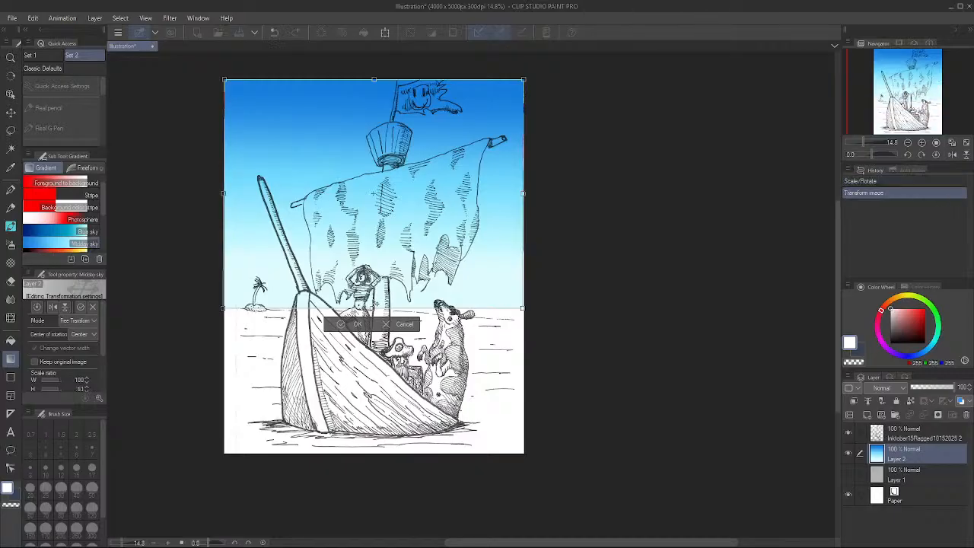
click(135, 333)
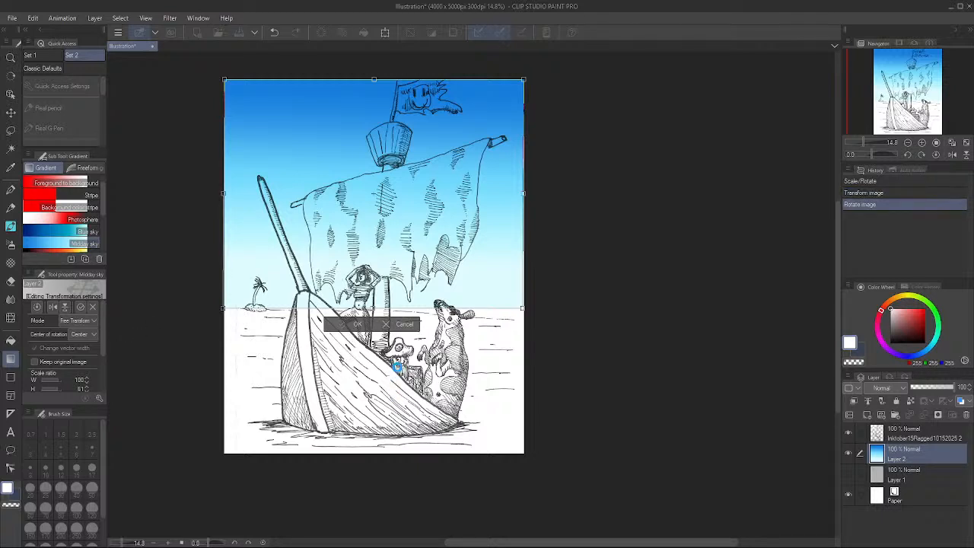
key(Return)
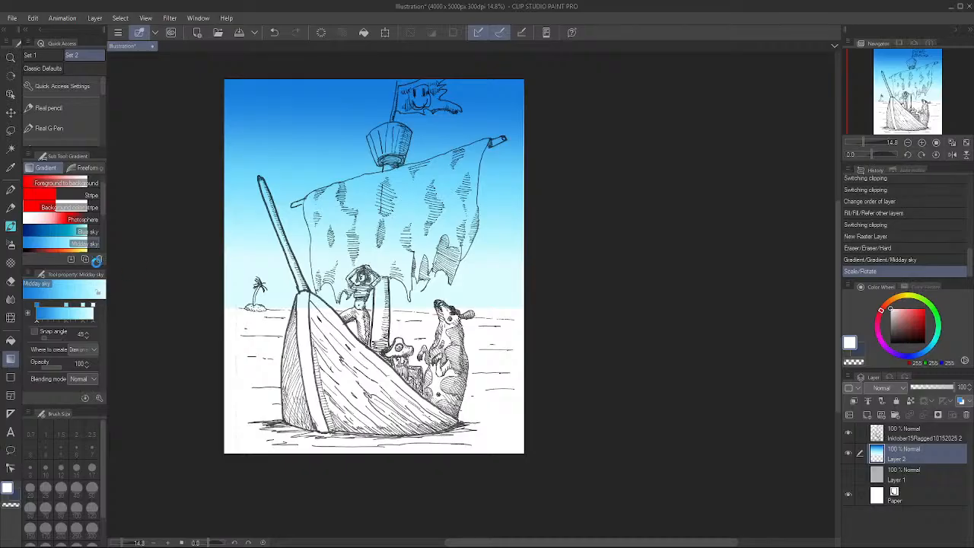
Examine the remaining gradient presets and the freeform gradient sub tools
scroll(70, 240, down, 5)
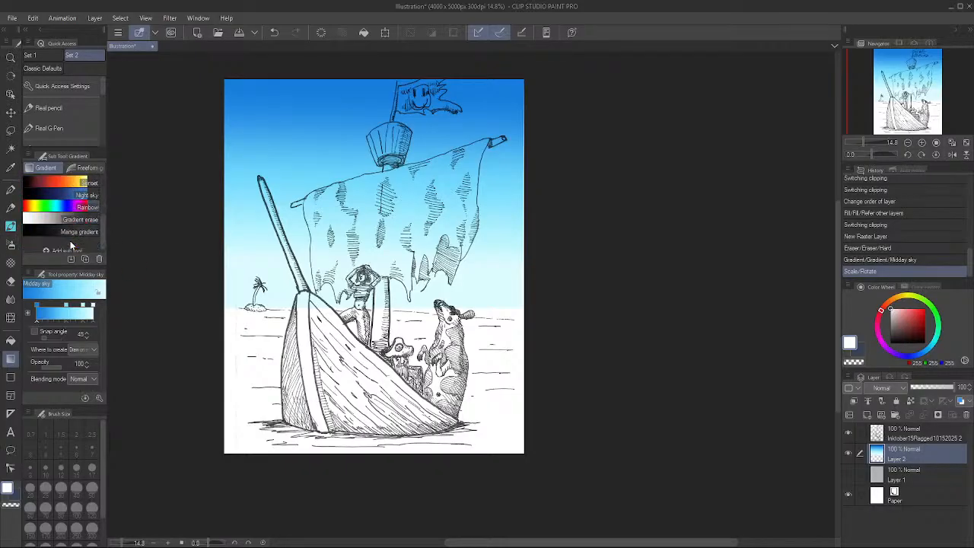
scroll(70, 240, up, 6)
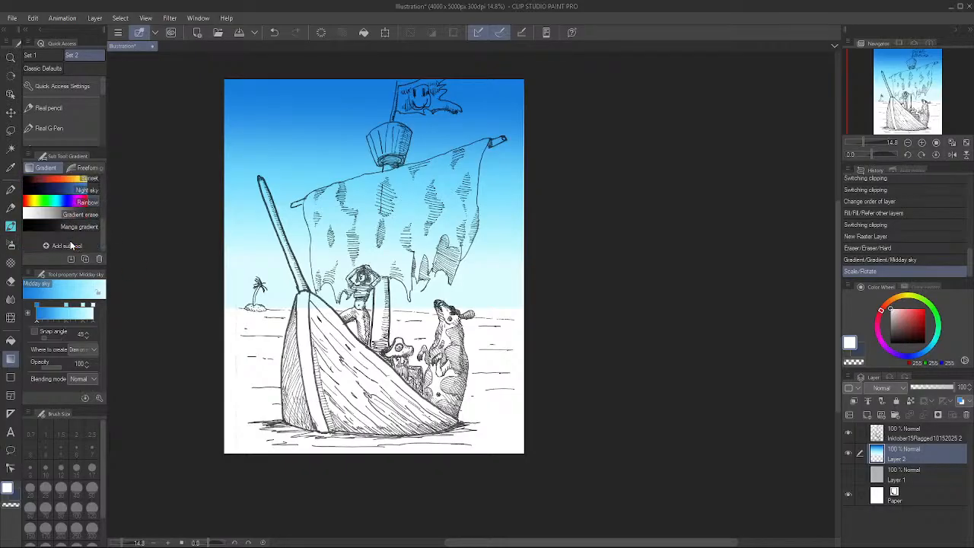
click(86, 169)
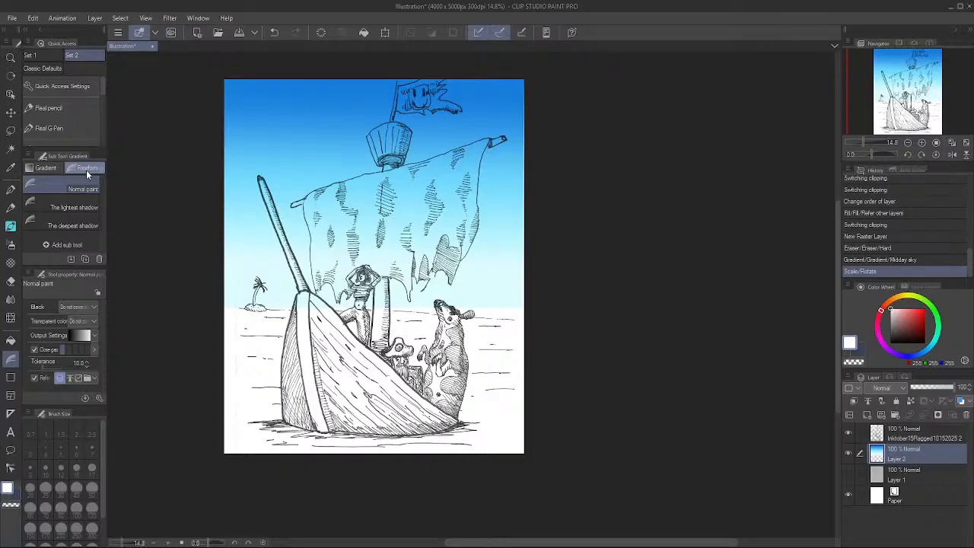
click(46, 168)
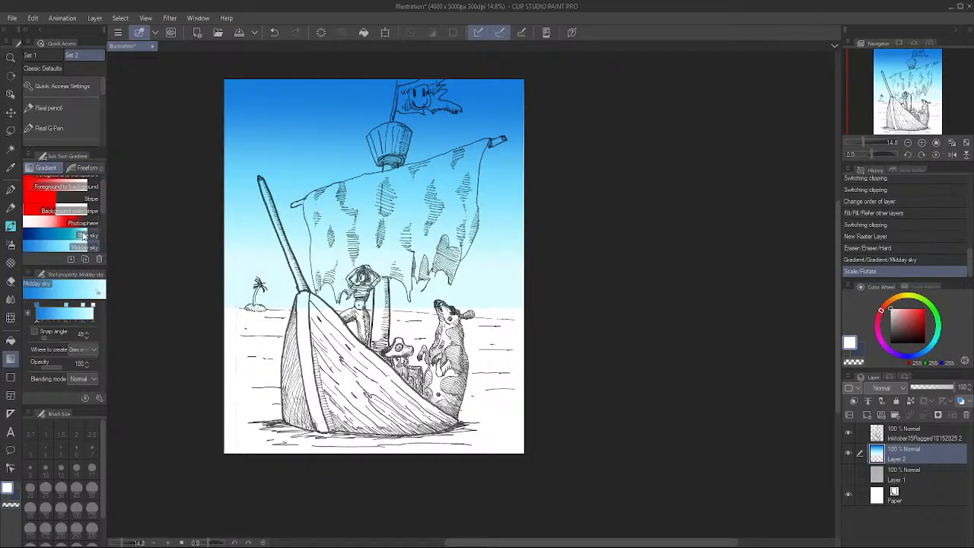
scroll(81, 232, down, 6)
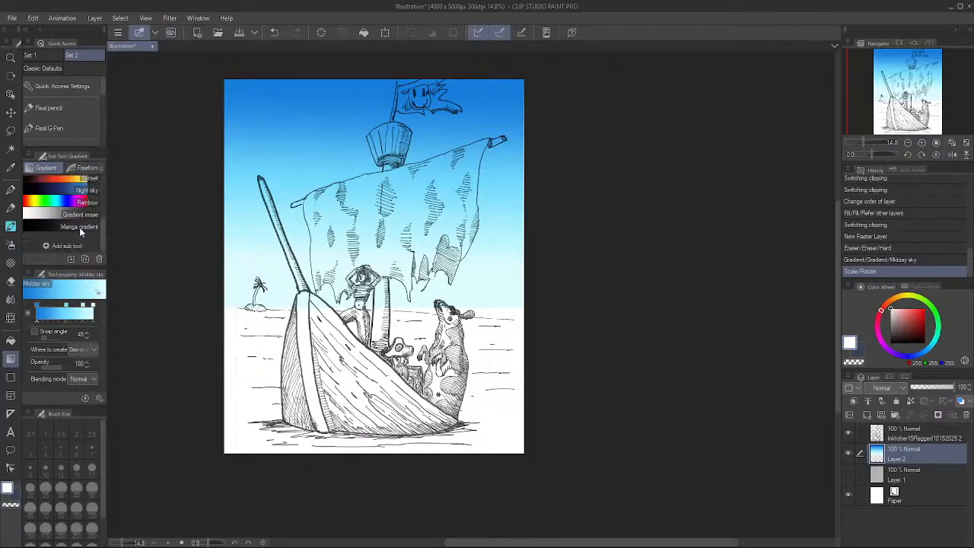
scroll(79, 227, up, 1)
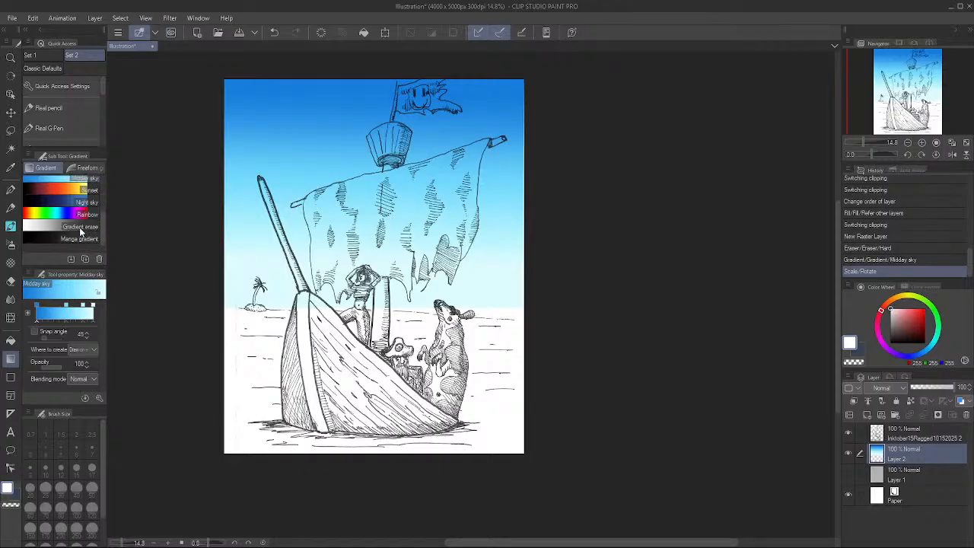
scroll(79, 232, down, 1)
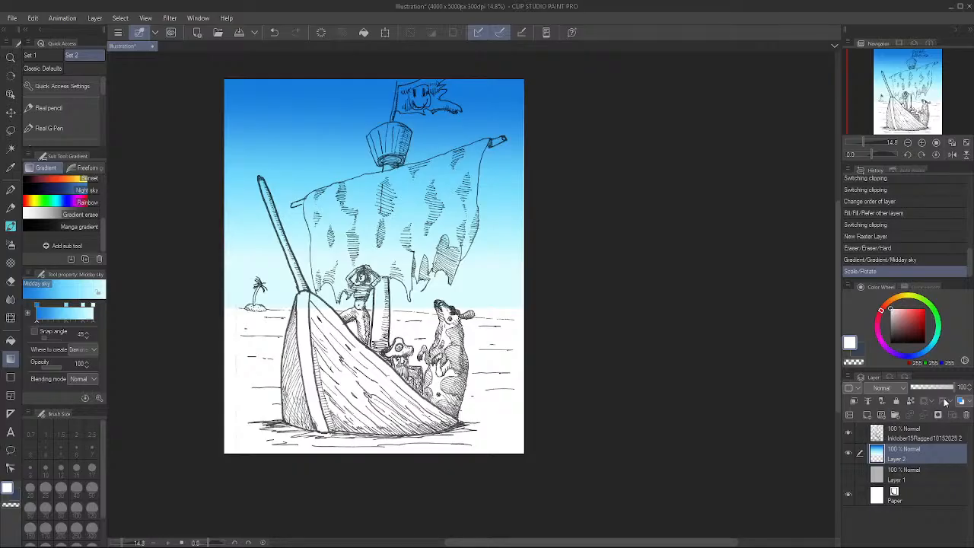
Set Layer 2's opacity to 100% and hide the sky gradient layer
mouse_move(946, 390)
mouse_down()
mouse_move(910, 388)
mouse_move(956, 388)
mouse_up()
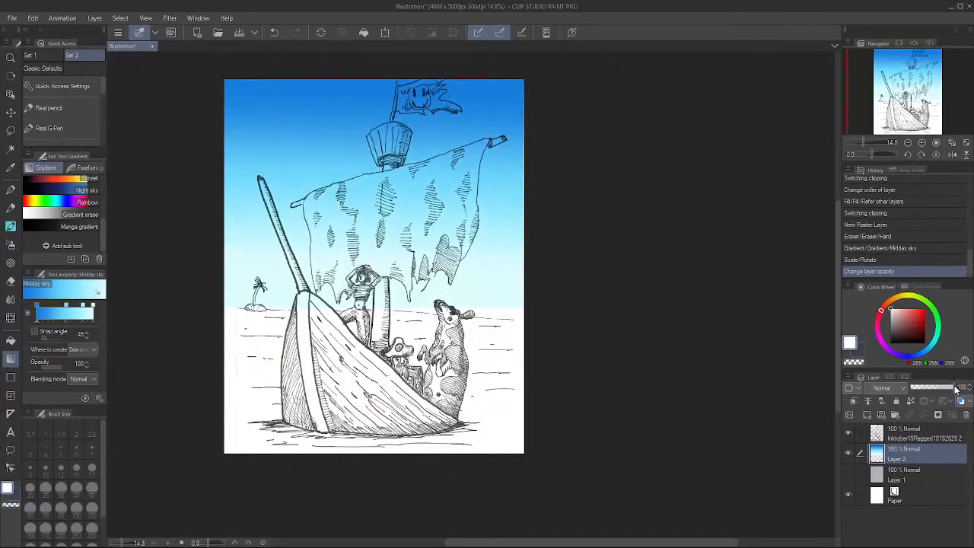
click(847, 451)
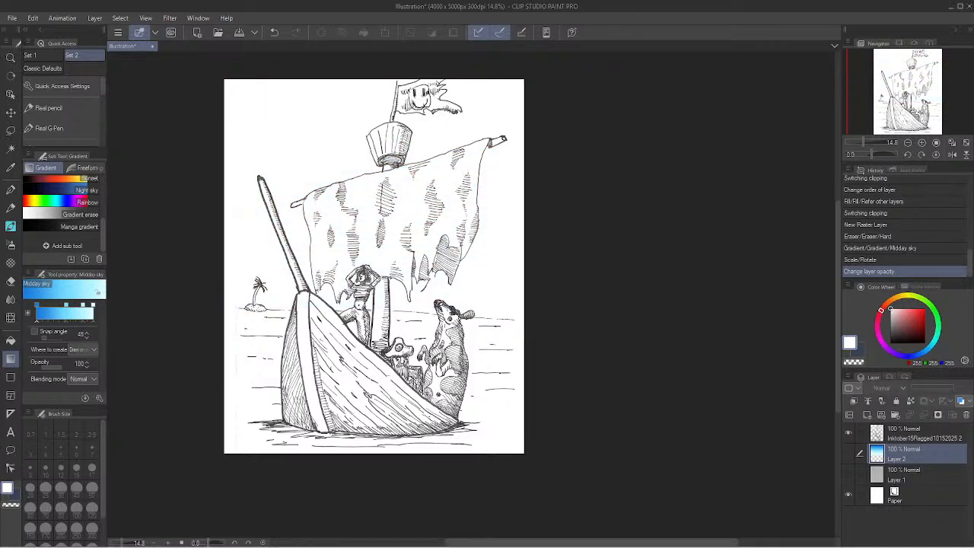
scroll(293, 365, up, 1)
scroll(294, 365, up, 2)
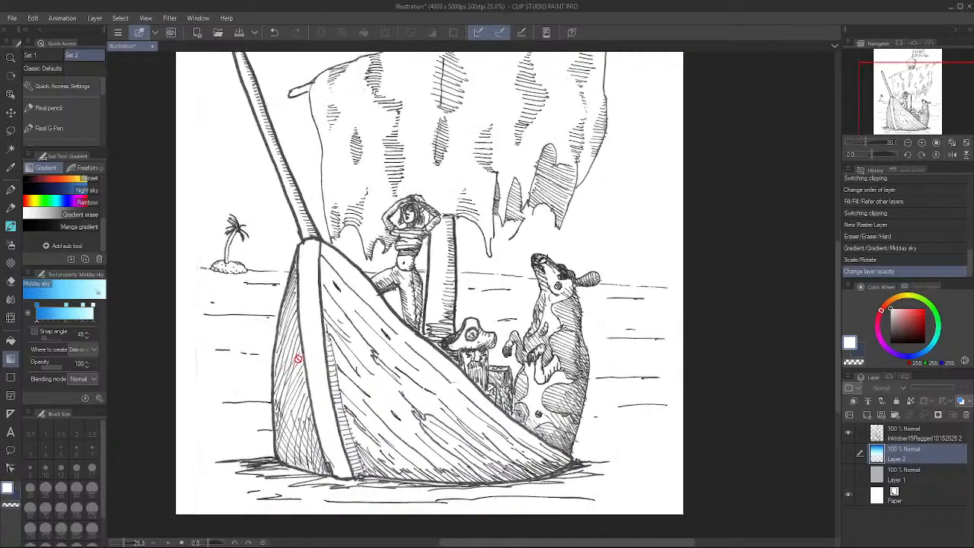
drag(492, 274, 488, 307)
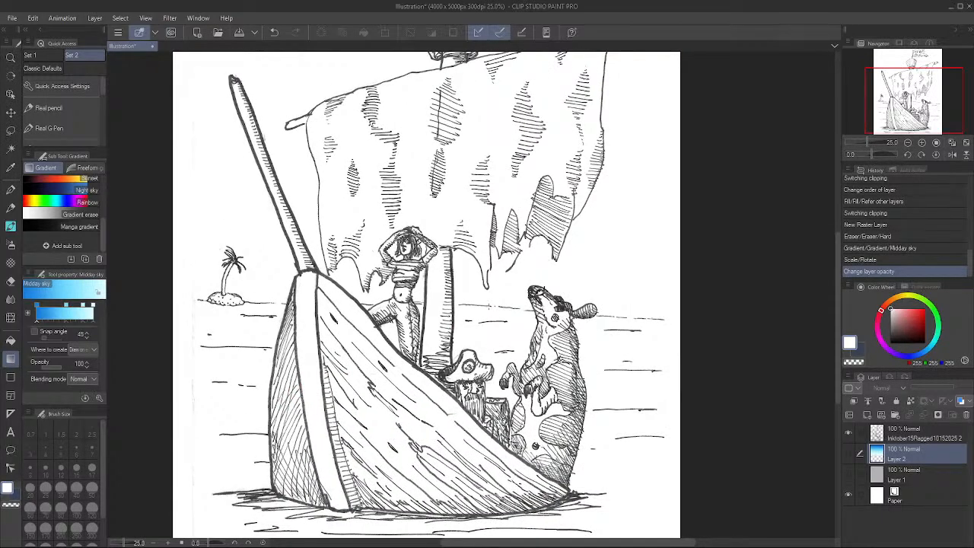
Select and show the gray Layer 1, and fill its open area around the boat with white using Refer other layers
click(924, 472)
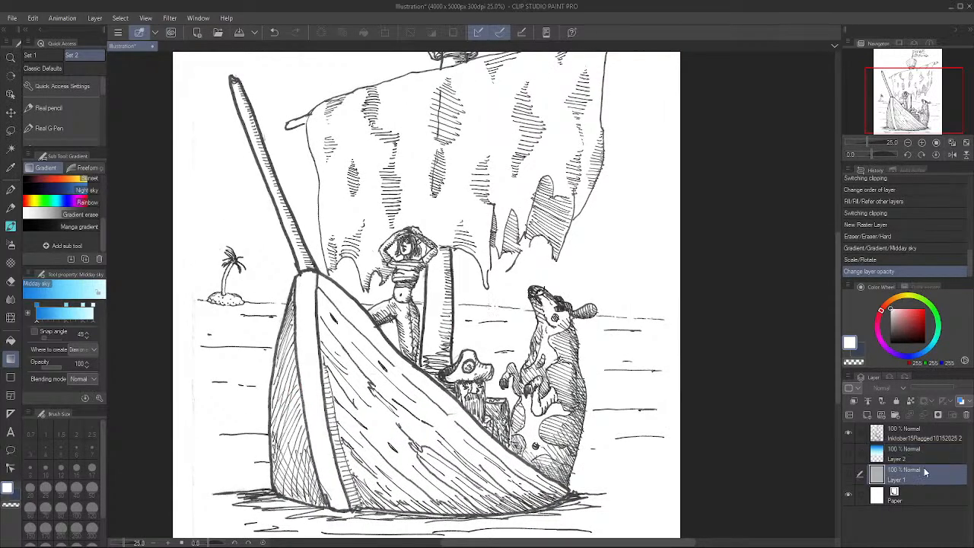
click(849, 473)
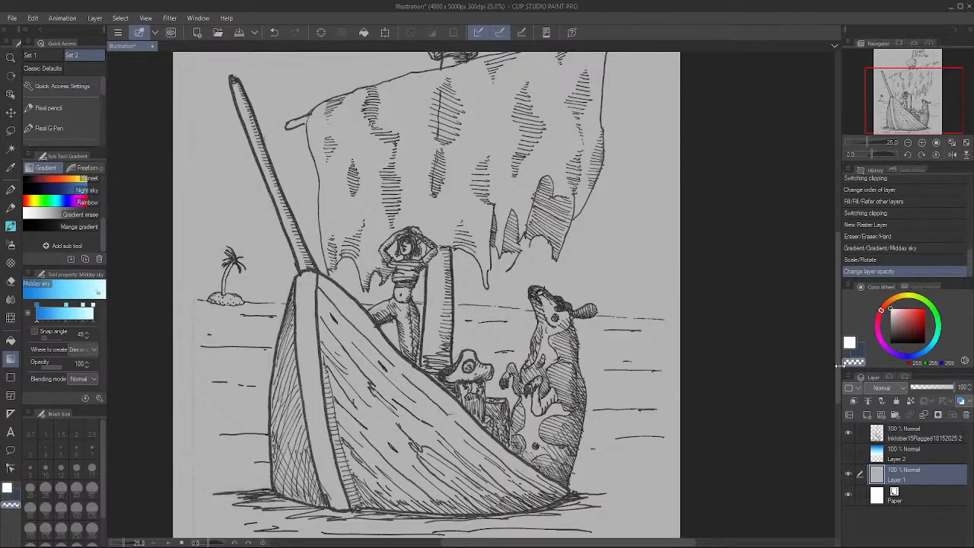
click(11, 339)
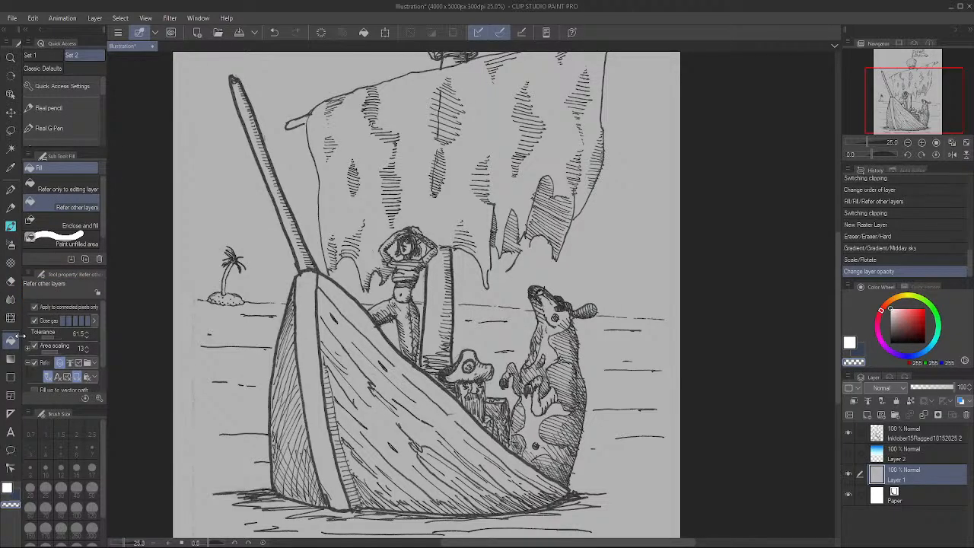
click(625, 236)
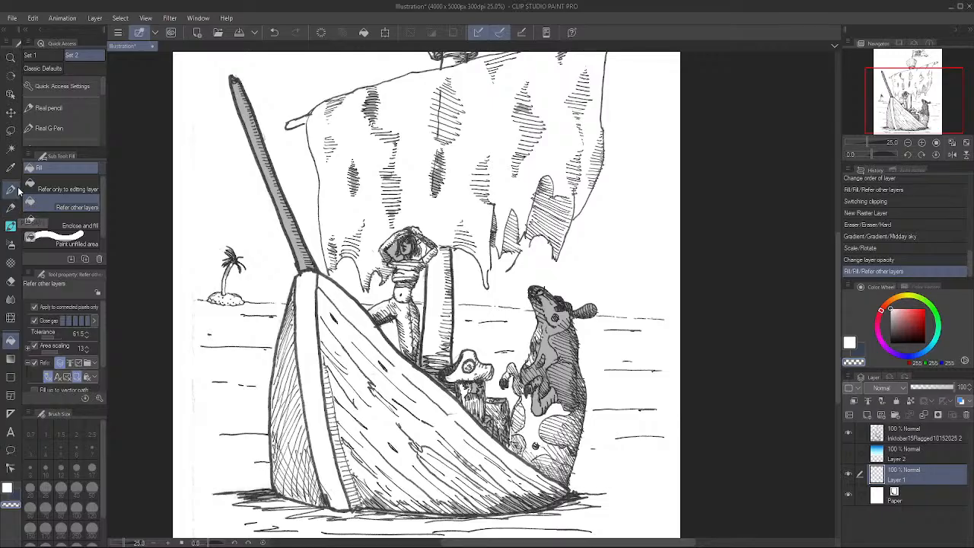
Examine the Watercolor, India ink, Thick paint and Realistic watercolor brush groups and the Pencil sub tools
click(13, 223)
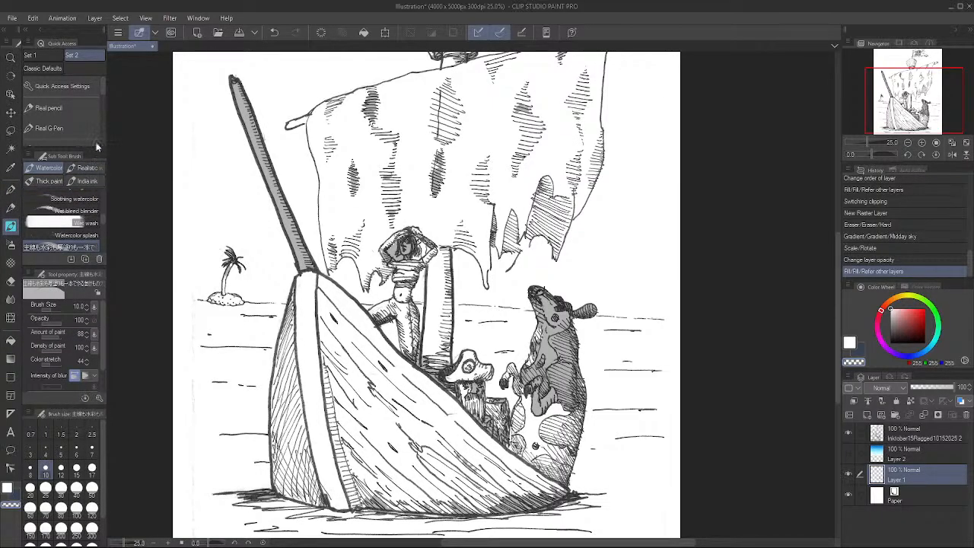
scroll(102, 93, down, 2)
scroll(104, 107, down, 2)
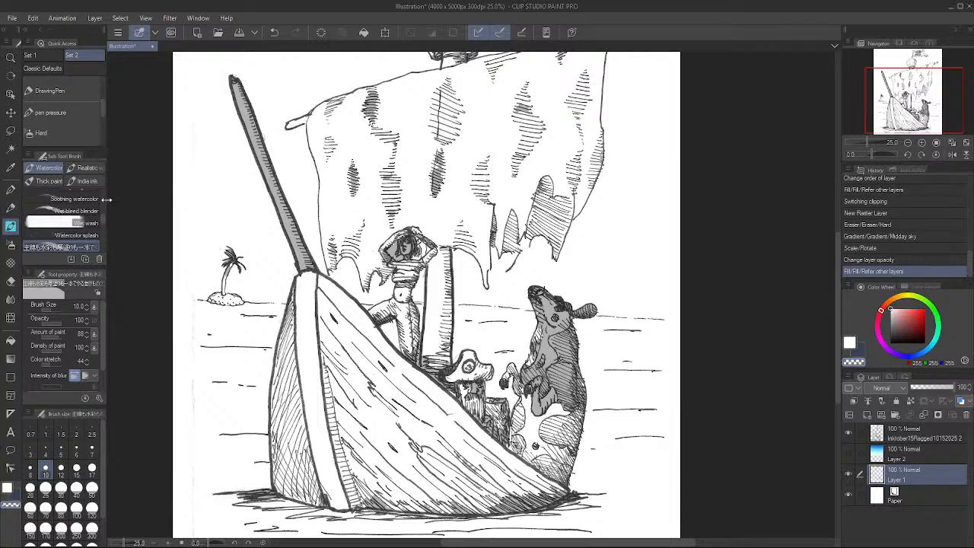
scroll(103, 211, up, 5)
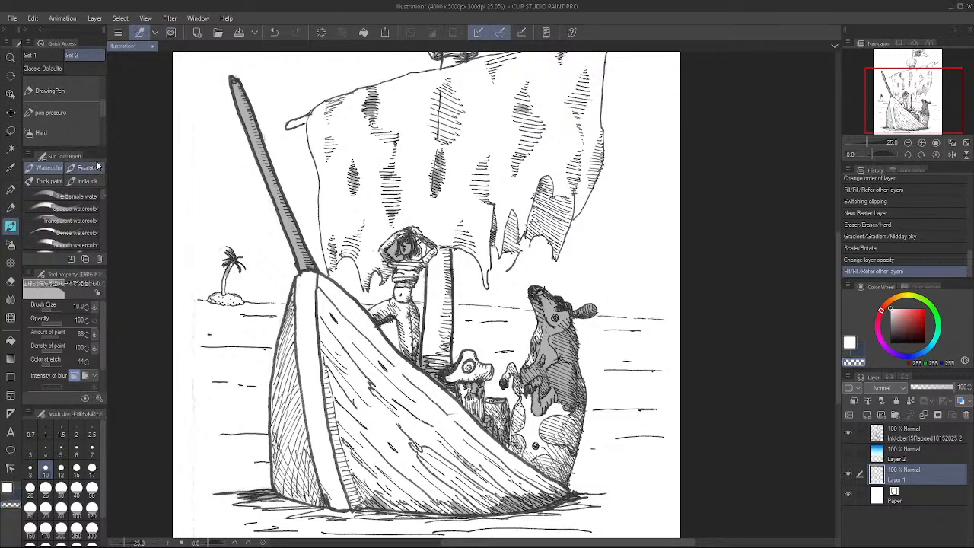
click(97, 182)
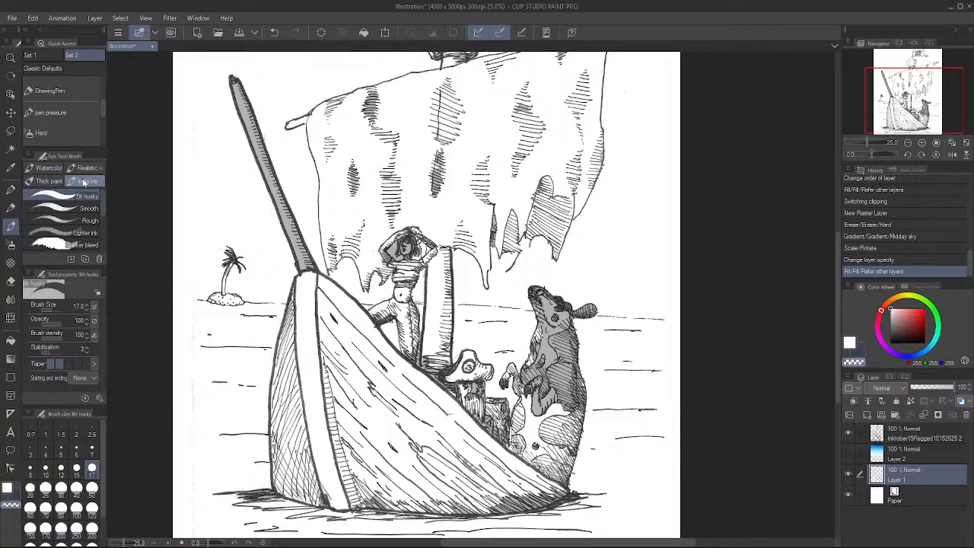
scroll(104, 211, down, 2)
scroll(103, 221, down, 4)
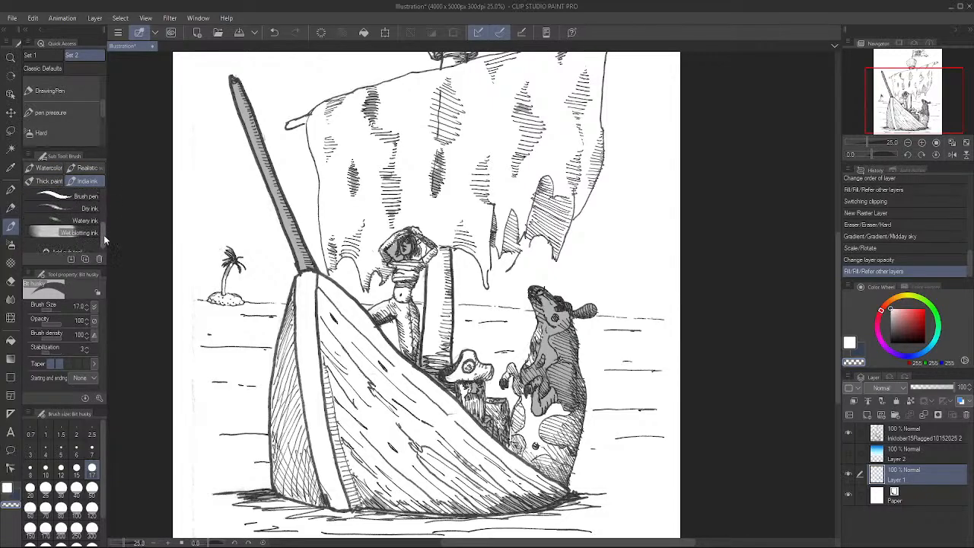
click(47, 182)
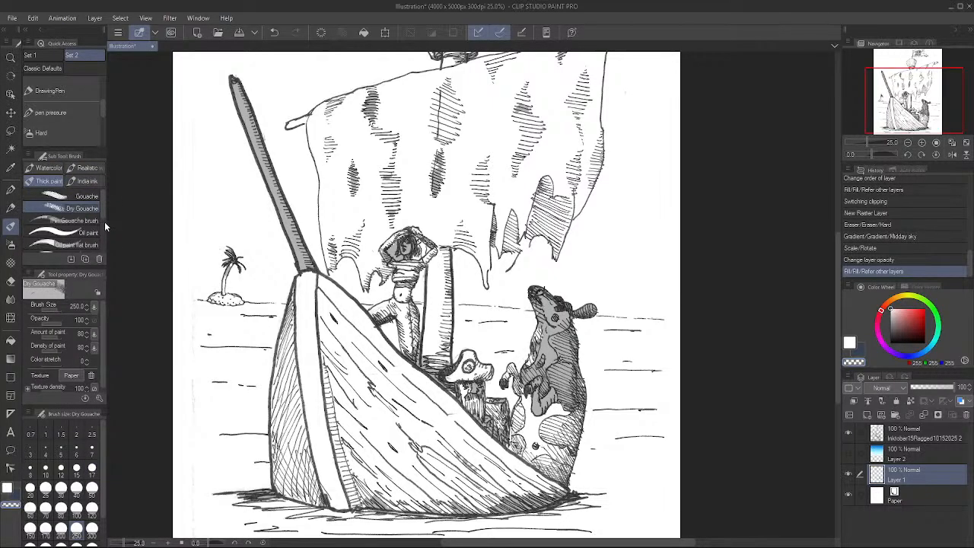
mouse_move(102, 216)
mouse_down()
mouse_move(102, 239)
mouse_move(104, 208)
mouse_up()
click(89, 169)
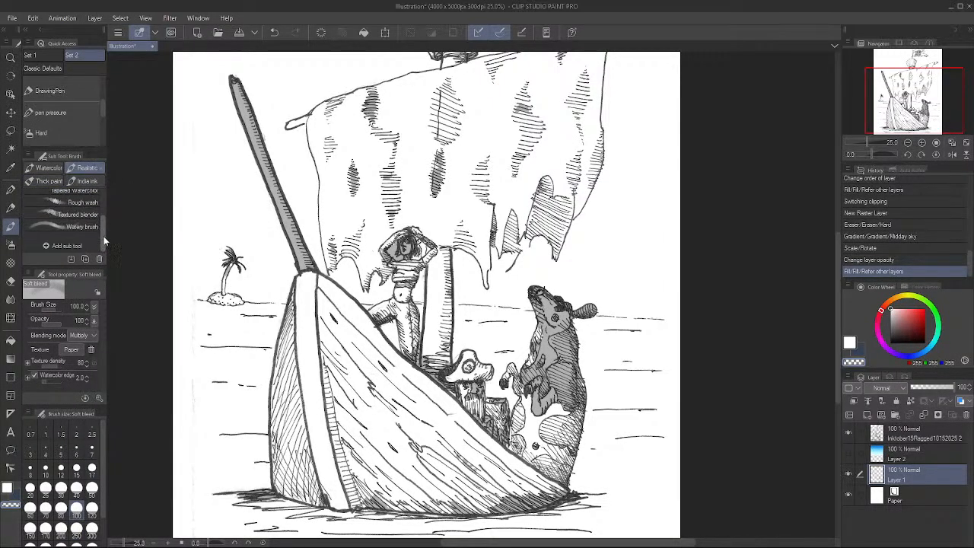
click(49, 168)
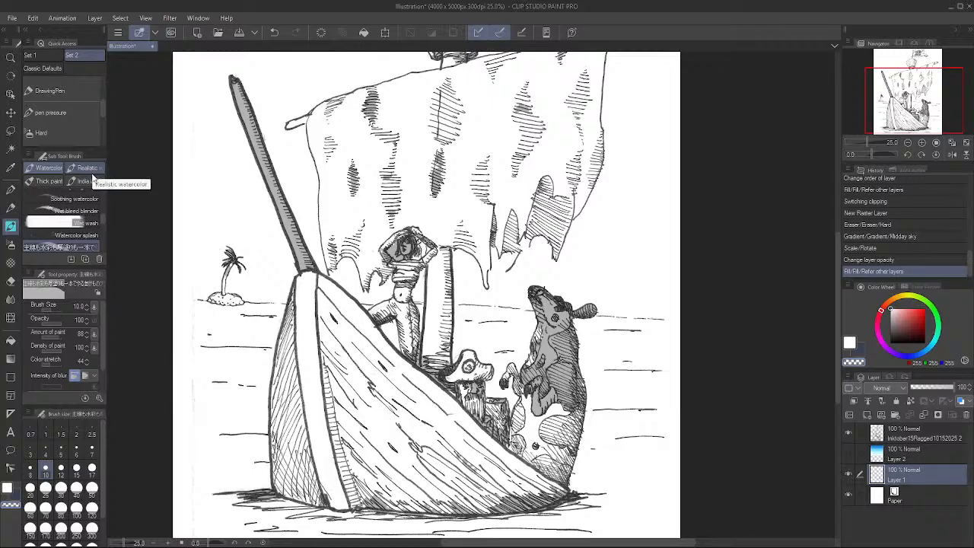
click(10, 207)
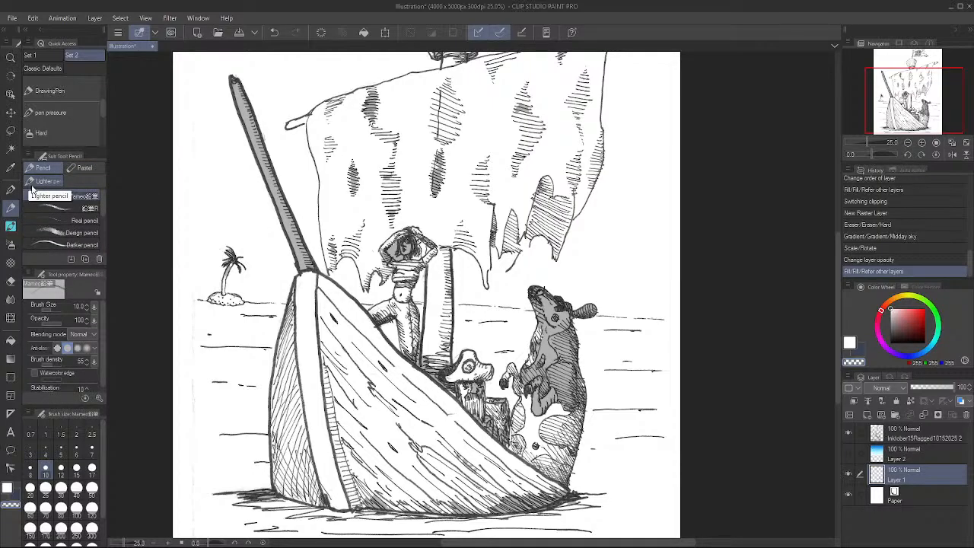
Clean the gray off the standing woman's head on Layer 1 with the Hard eraser and the white Turnip pen
click(11, 188)
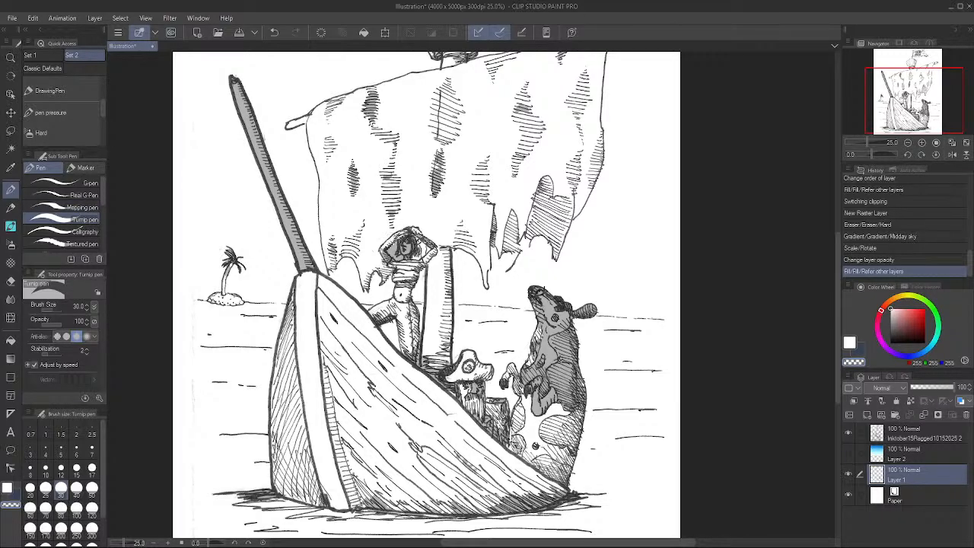
key(e)
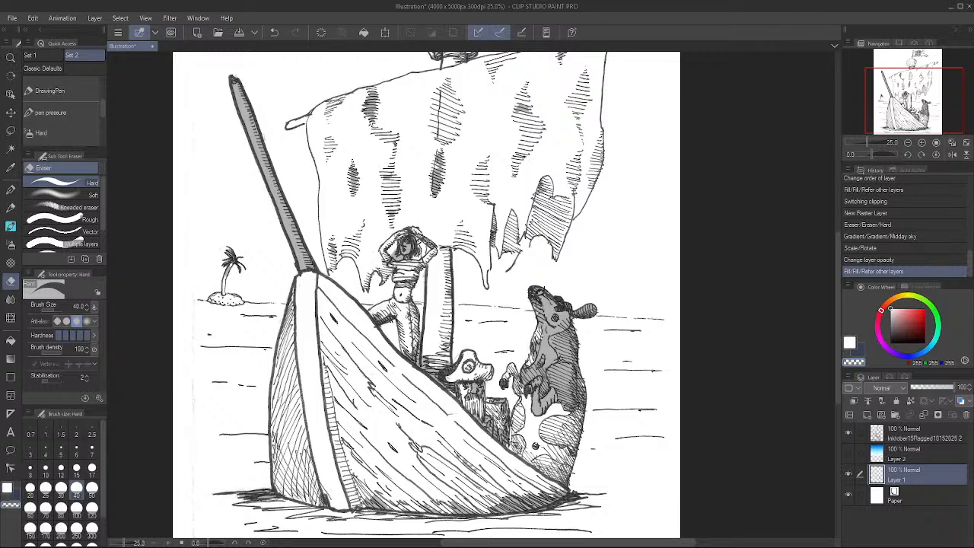
key(p)
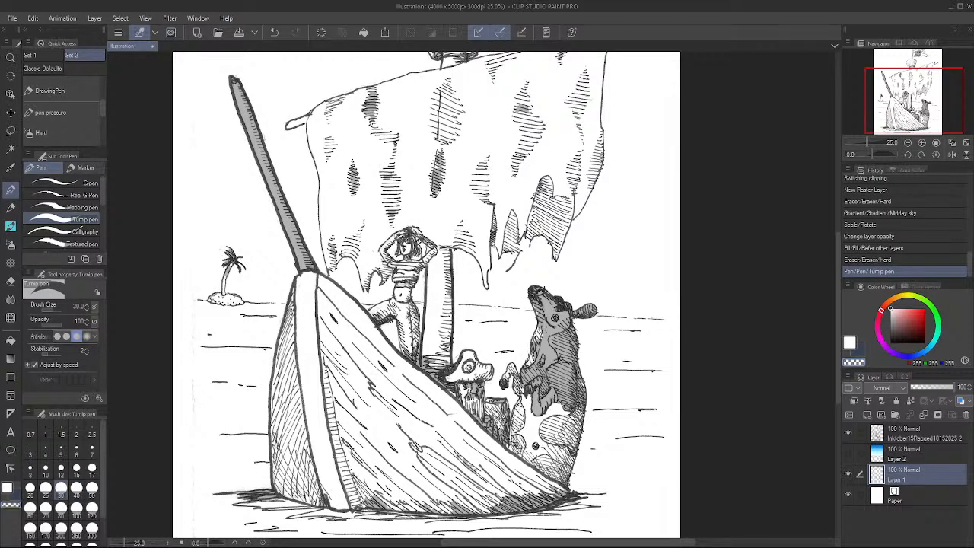
Paint white over the gray on the boat's bowsprit and the leftover gray patches in the sail with the Turnip pen
mouse_move(234, 83)
mouse_down()
mouse_move(290, 232)
mouse_move(279, 199)
mouse_move(317, 270)
mouse_move(295, 237)
mouse_move(327, 237)
mouse_up()
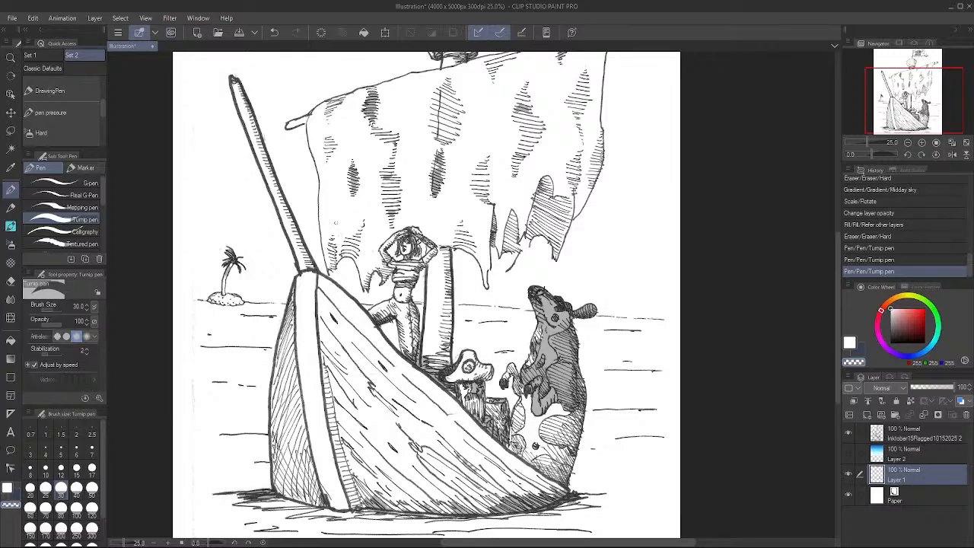
drag(334, 222, 354, 226)
drag(437, 191, 438, 168)
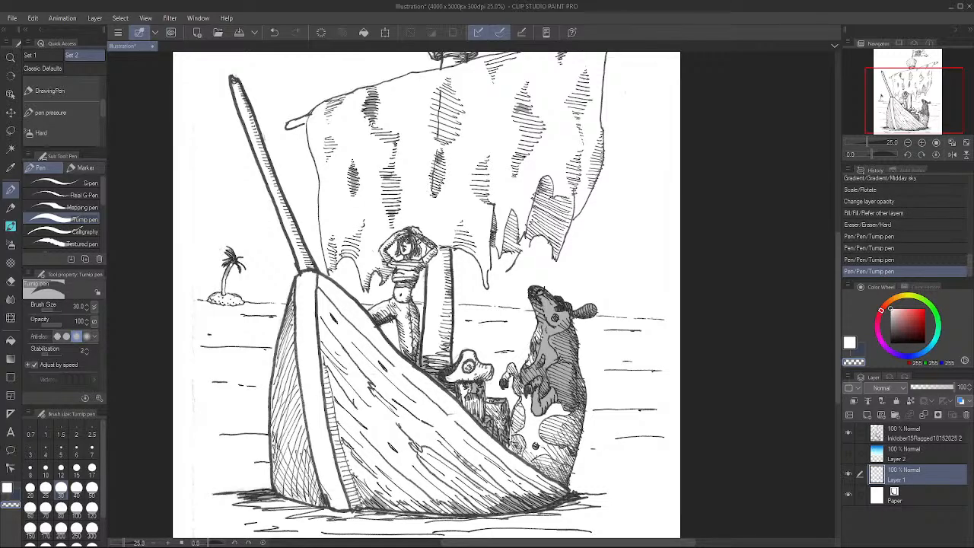
drag(370, 117, 376, 86)
drag(357, 117, 364, 192)
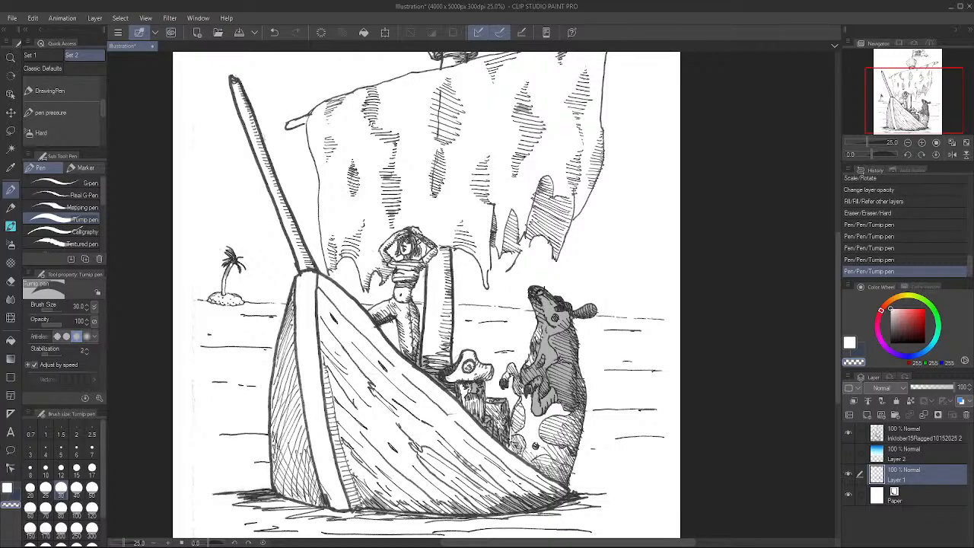
drag(356, 134, 361, 145)
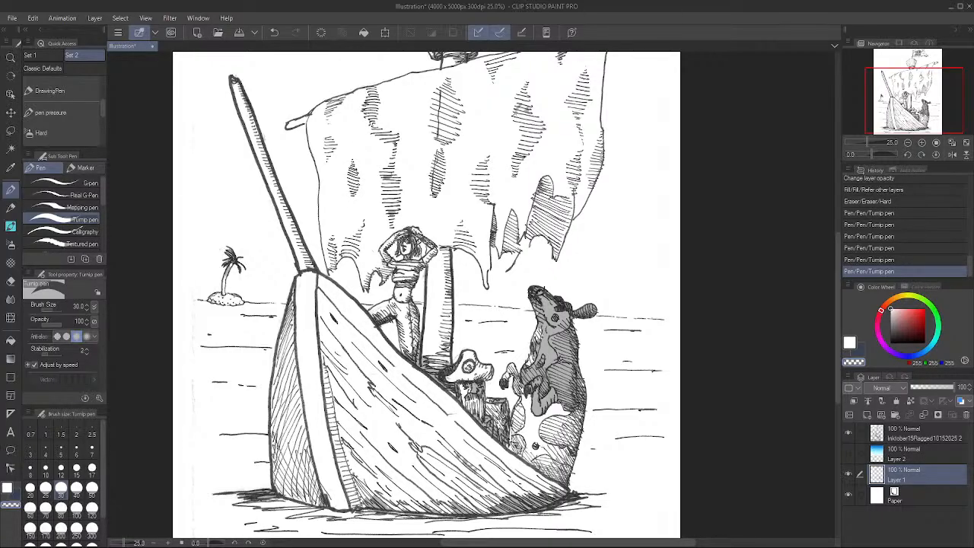
drag(547, 180, 554, 185)
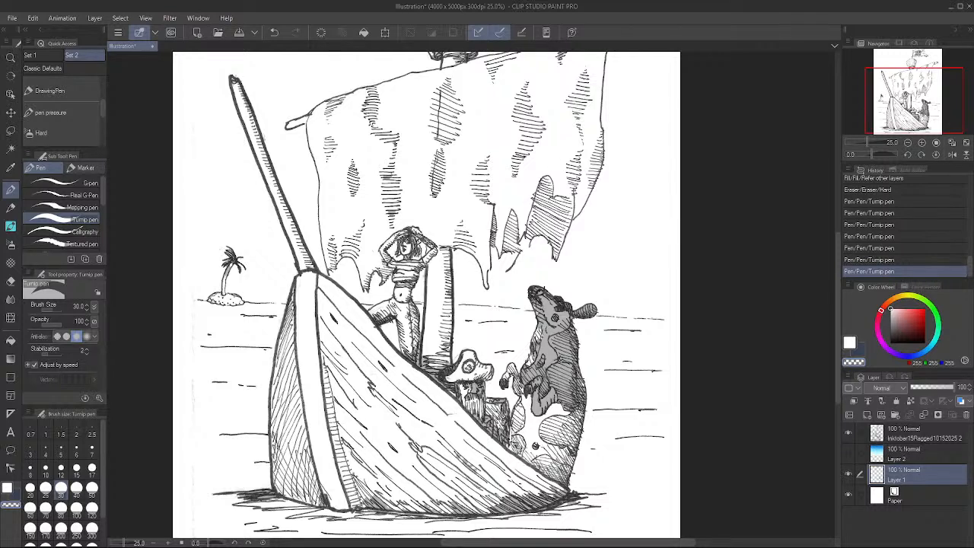
drag(500, 217, 494, 231)
Paint the gray areas on the cow white from snout to body, enlarging the Turnip pen to size 100
drag(533, 286, 538, 297)
key(bracketright)
key(bracketright)
key(bracketright)
key(bracketright)
key(bracketright)
key(bracketright)
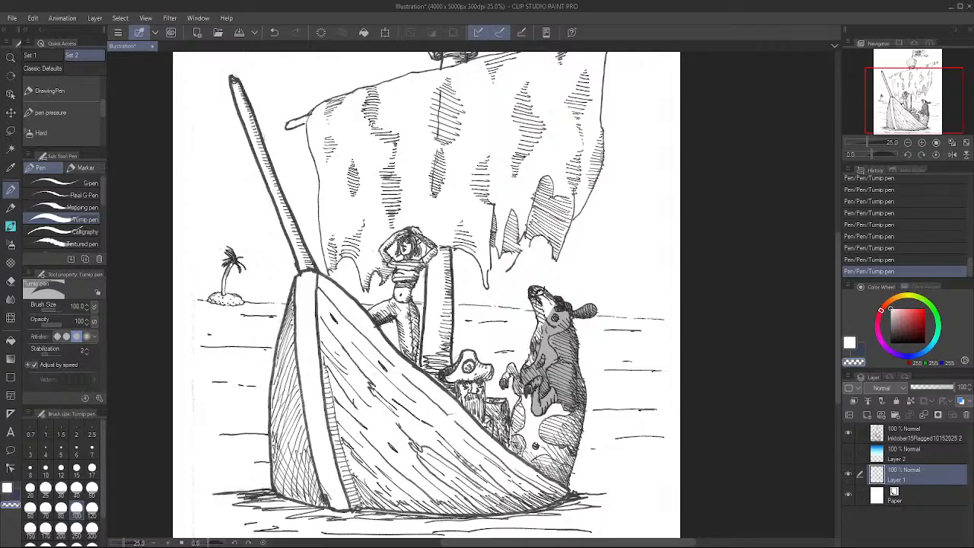
mouse_move(579, 449)
mouse_down()
mouse_move(537, 428)
mouse_move(556, 304)
mouse_move(575, 319)
mouse_move(590, 312)
mouse_move(552, 365)
mouse_move(571, 354)
mouse_move(584, 396)
mouse_move(571, 452)
mouse_up()
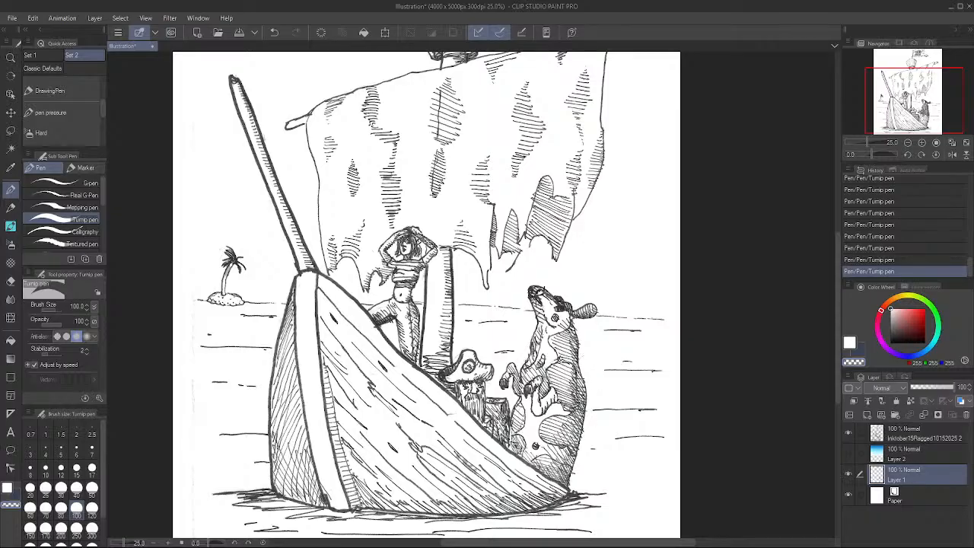
Paint the gray smiley face on the flag above the crow's nest white with the Turnip pen
scroll(426, 297, up, 5)
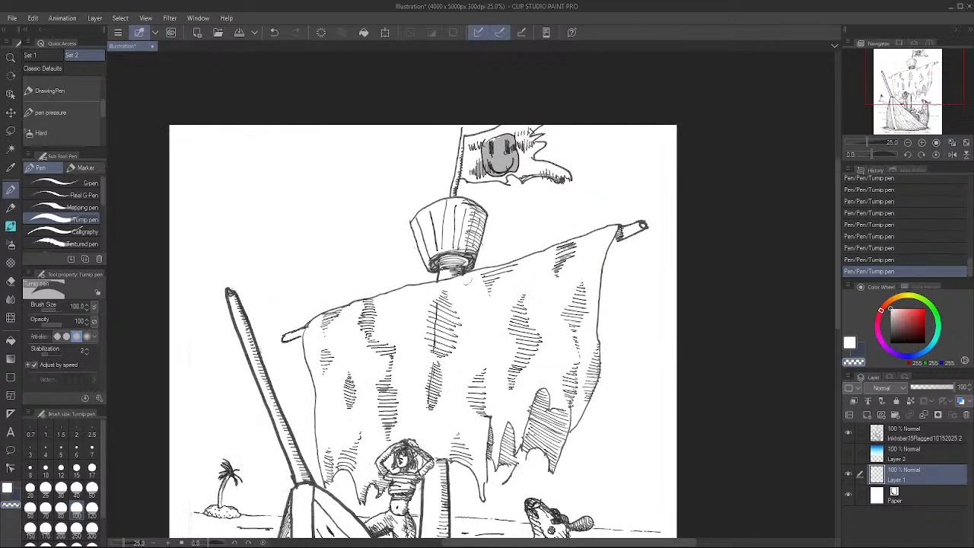
mouse_move(480, 171)
mouse_down()
mouse_move(472, 164)
mouse_move(491, 148)
mouse_move(517, 163)
mouse_move(508, 143)
mouse_up()
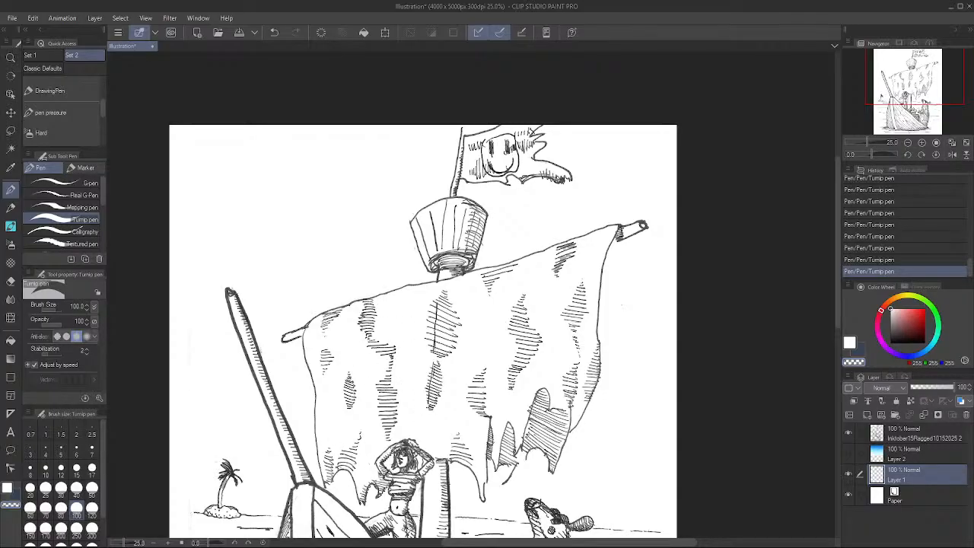
drag(587, 469, 600, 303)
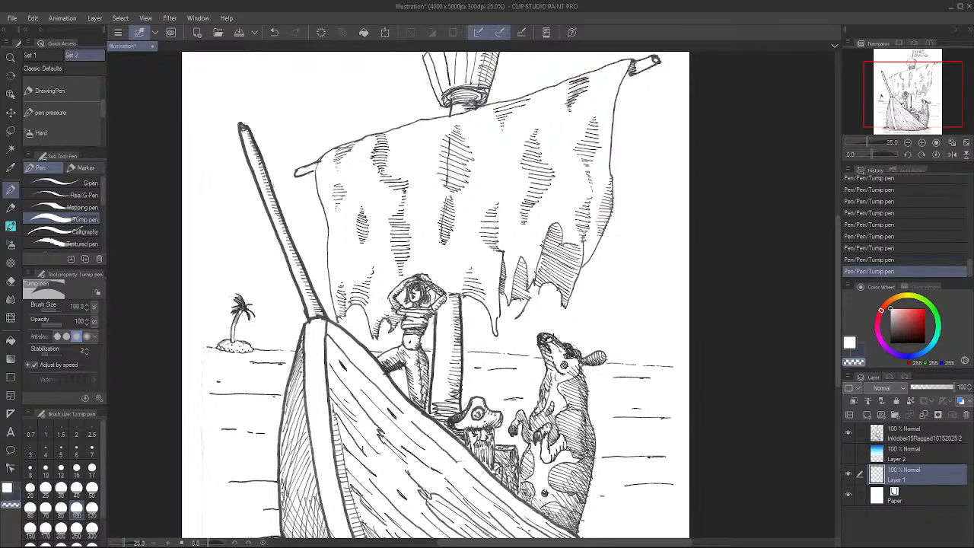
drag(571, 352, 560, 274)
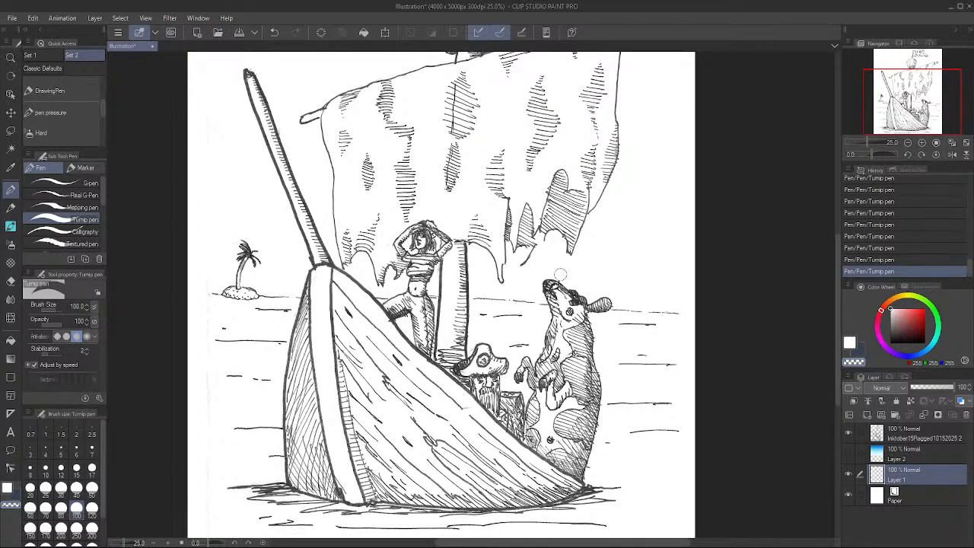
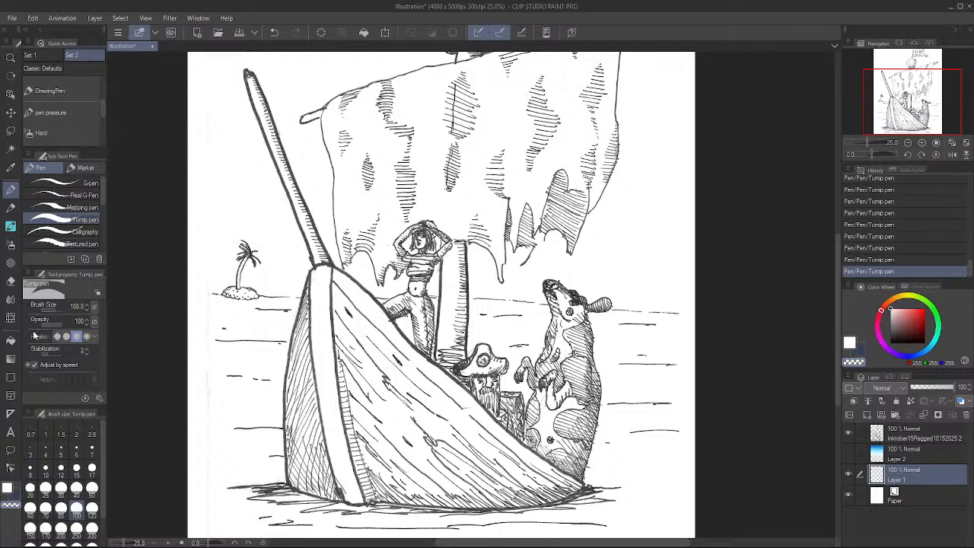
Choose a medium brown, reduce the close gap for the Refer other layers fill, test it on the mast, and set tolerance to 51.3
click(14, 340)
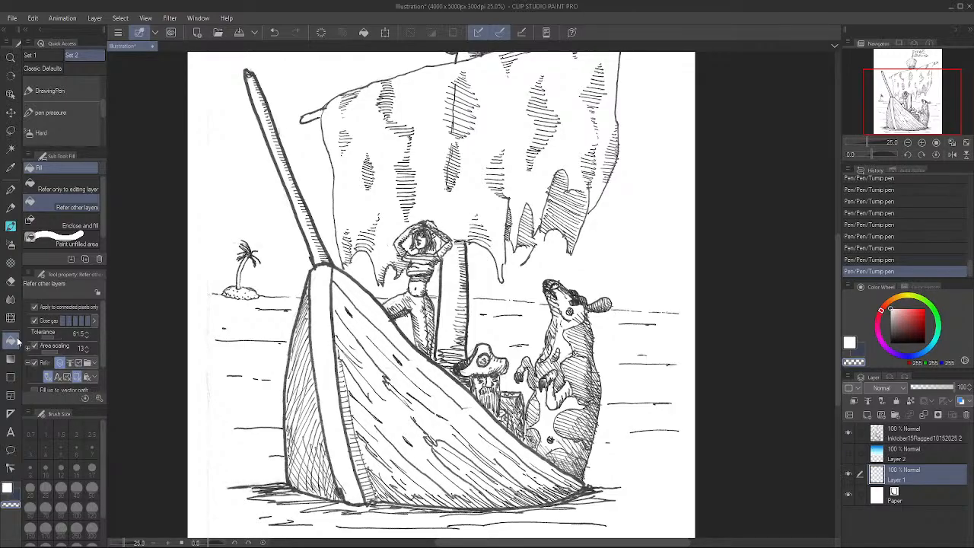
click(68, 322)
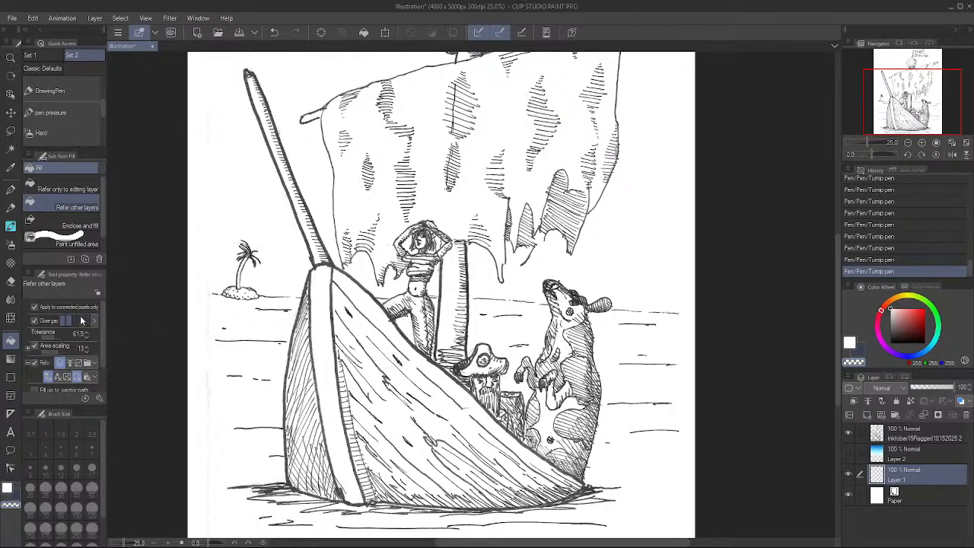
click(46, 337)
click(48, 339)
drag(889, 303, 904, 321)
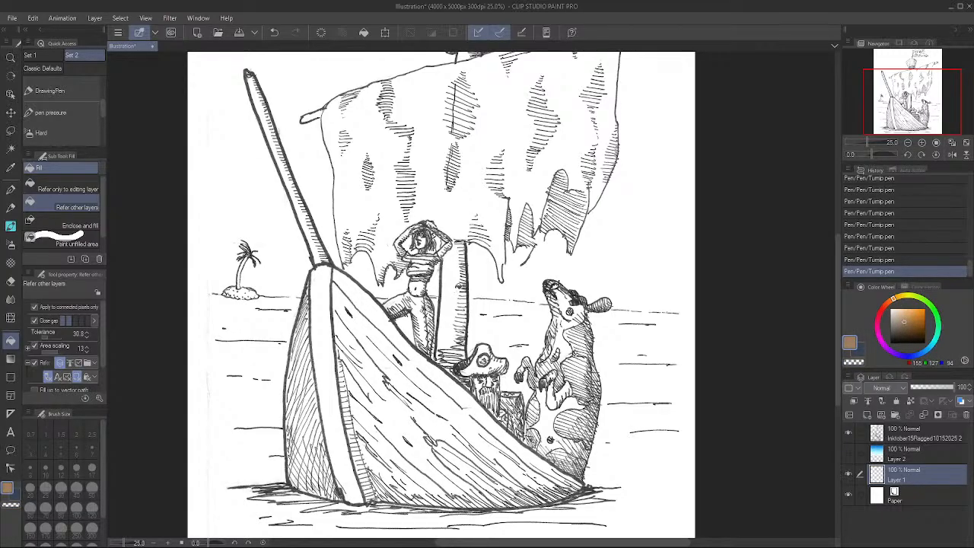
click(458, 287)
key(ctrl+z)
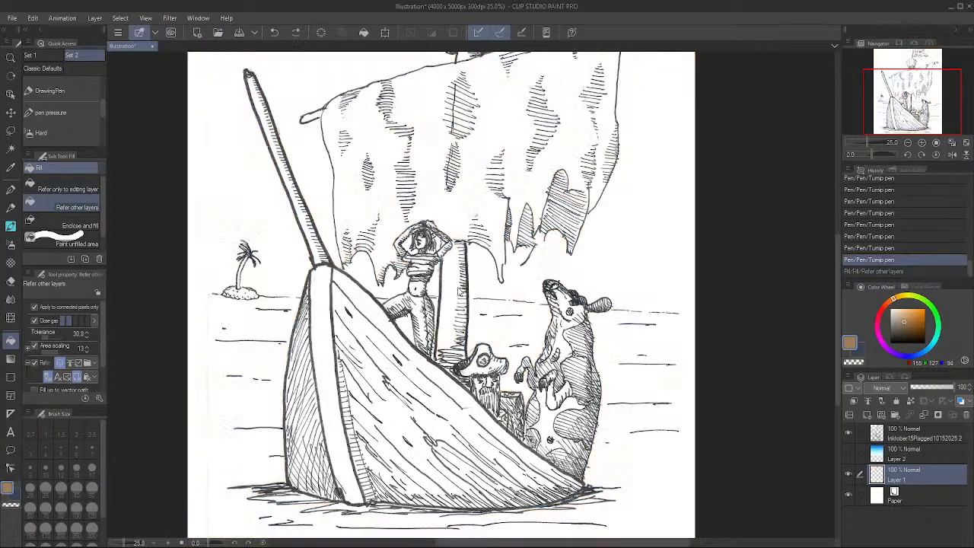
click(63, 332)
Try to fill the mast behind the standing woman with brown at the higher tolerance and undo the fills
click(459, 297)
key(ctrl+z)
click(457, 298)
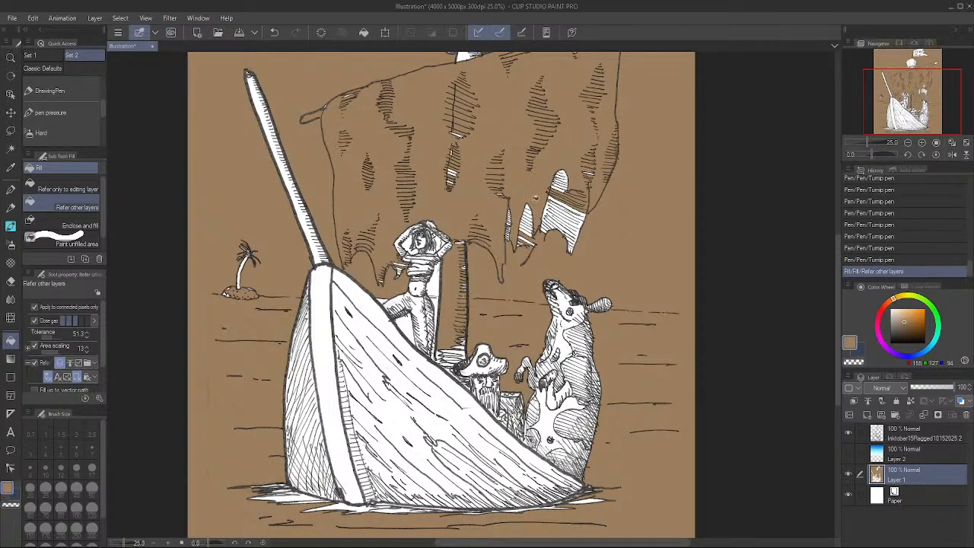
drag(534, 214, 535, 328)
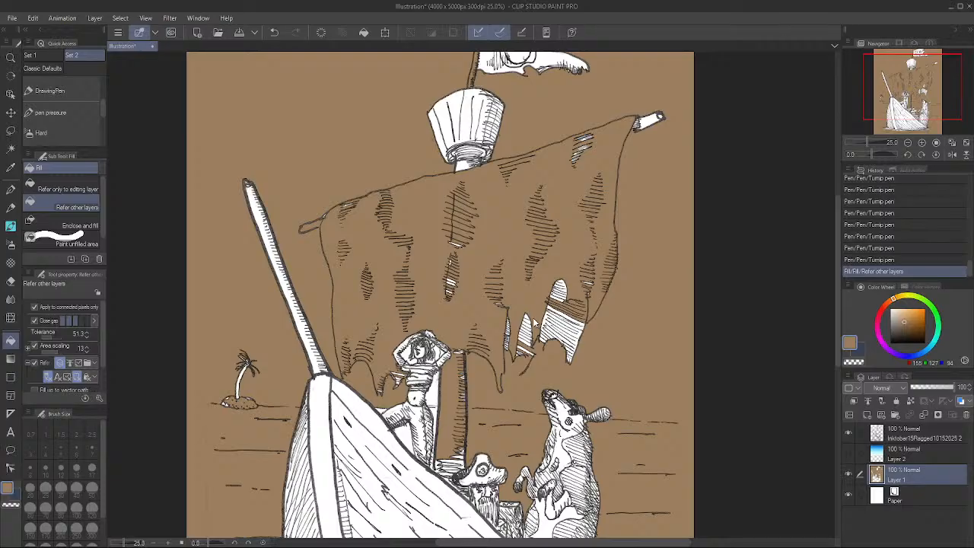
key(ctrl+z)
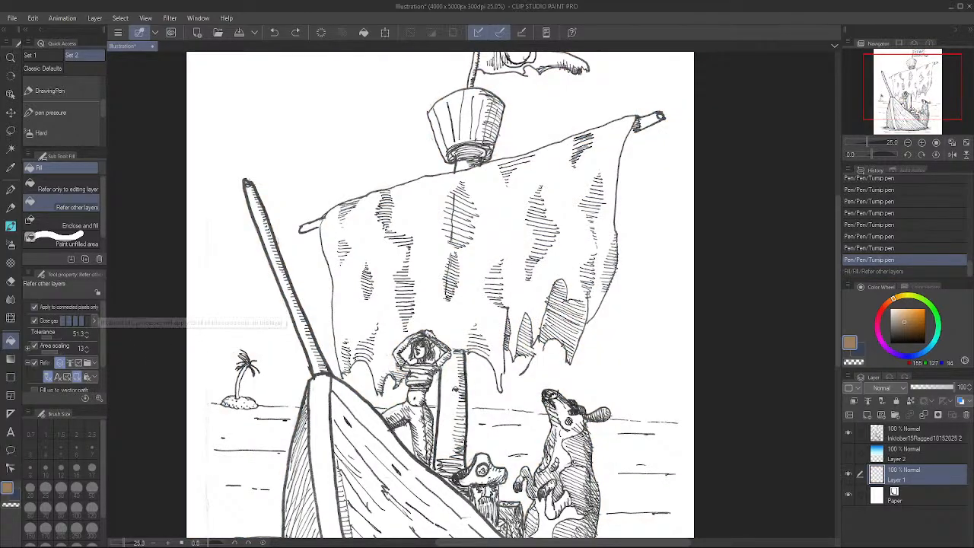
Fill the lower mast, the mast section under the crow's nest, the flagpole and the bowsprit with brown
click(460, 378)
click(466, 160)
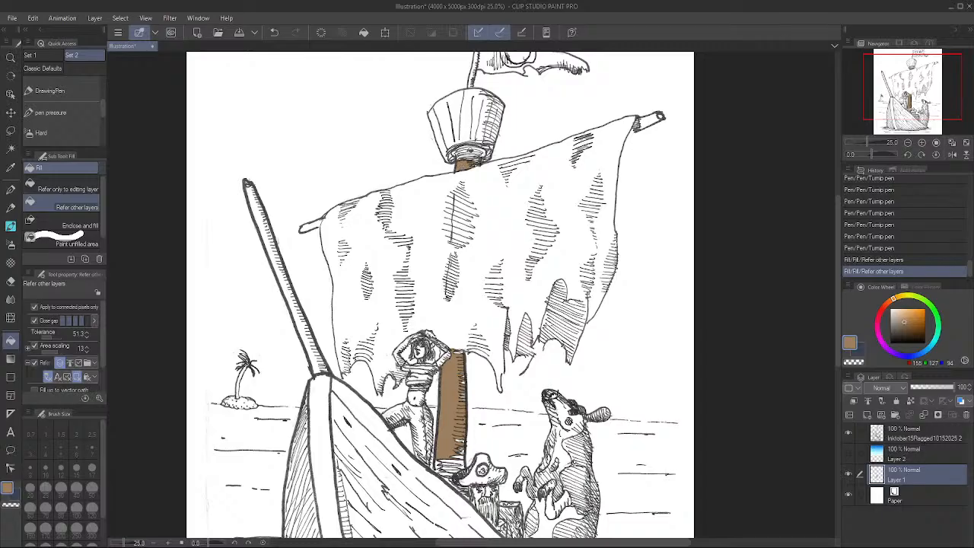
scroll(436, 305, up, 2)
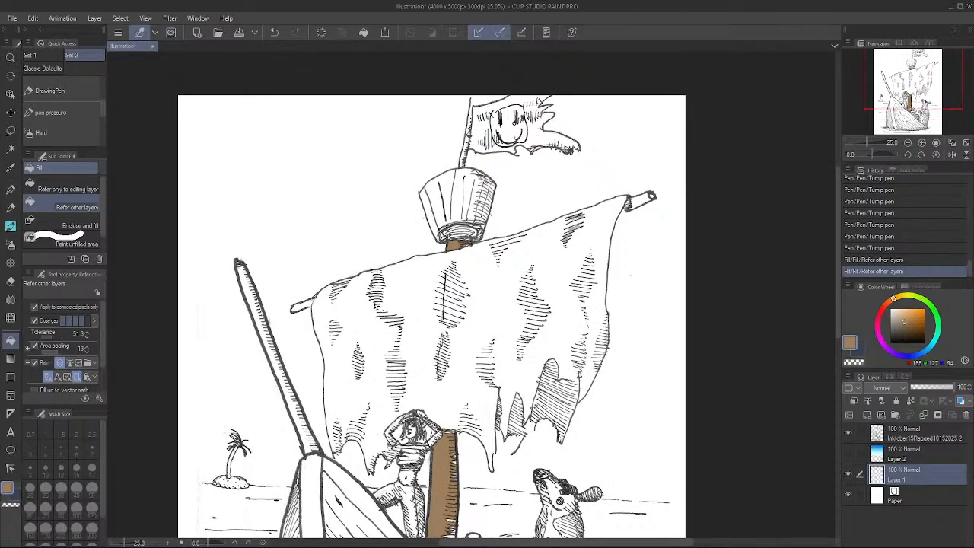
click(466, 139)
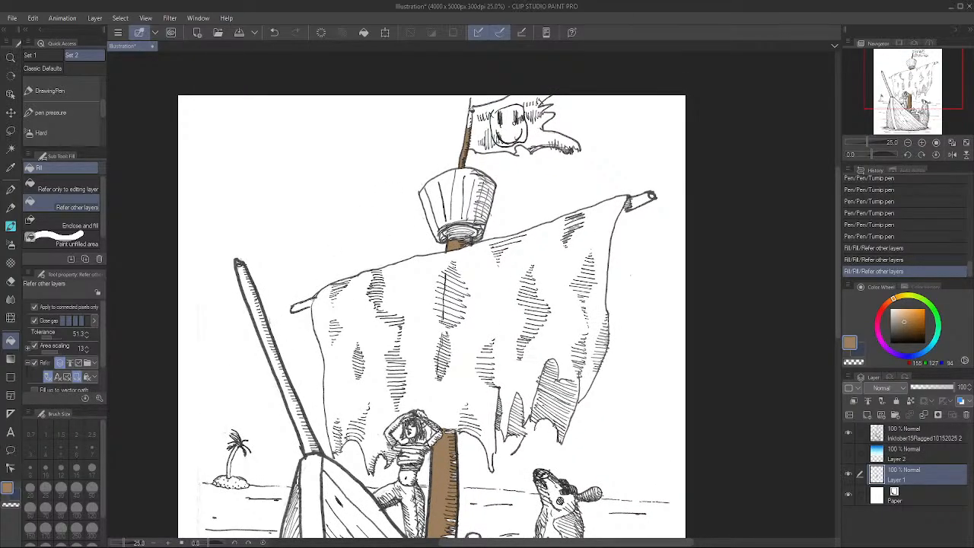
click(257, 308)
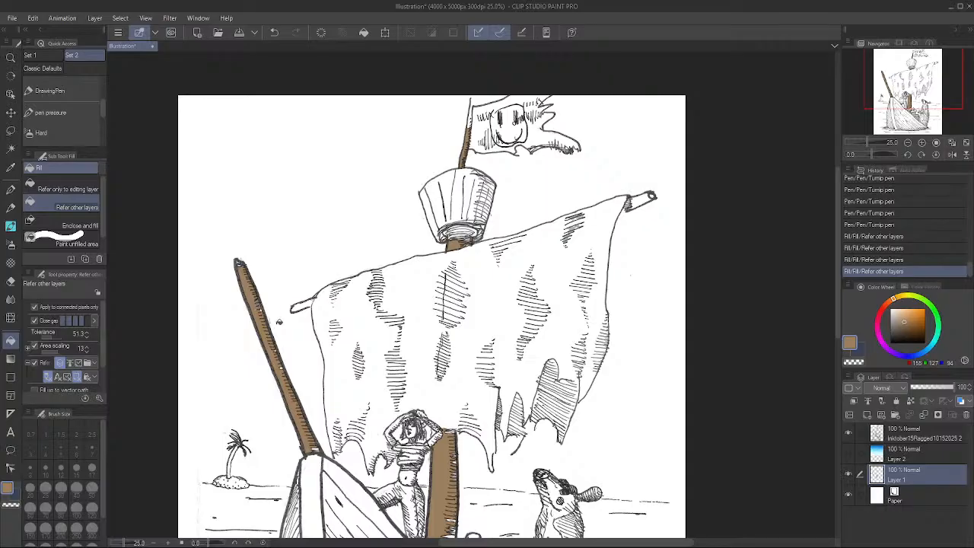
Fill the boat's bow post and the planked side of the hull with brown, including the unfilled patch near the waterline
drag(334, 482, 324, 321)
click(324, 321)
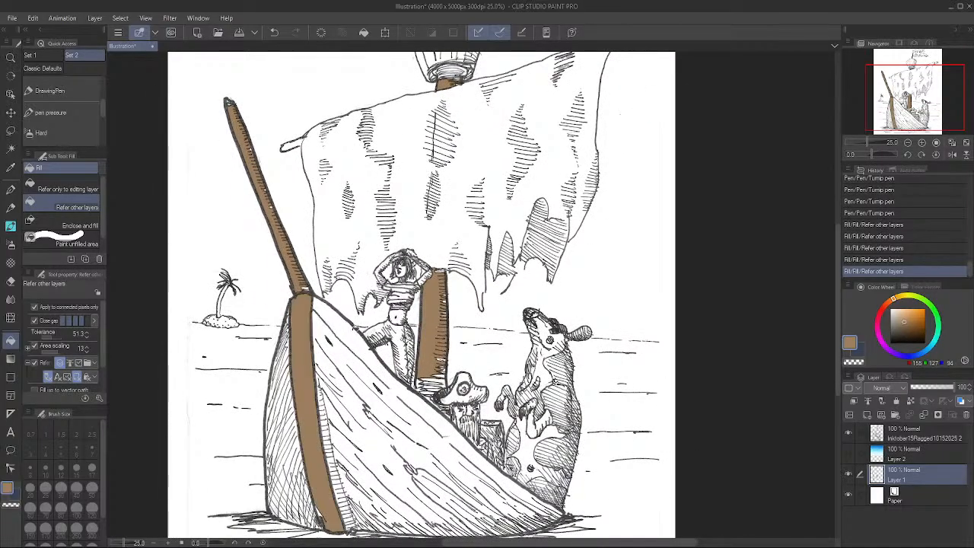
click(364, 346)
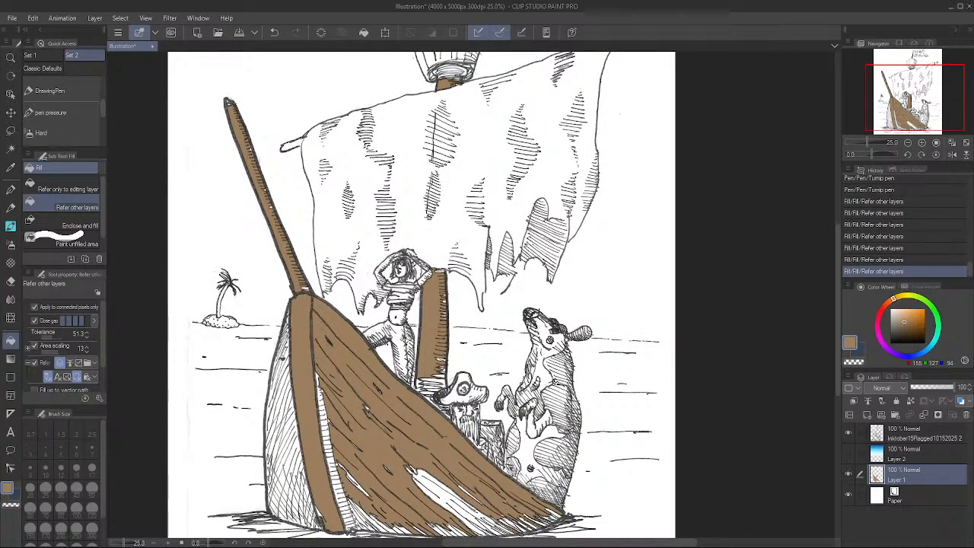
click(283, 392)
click(294, 379)
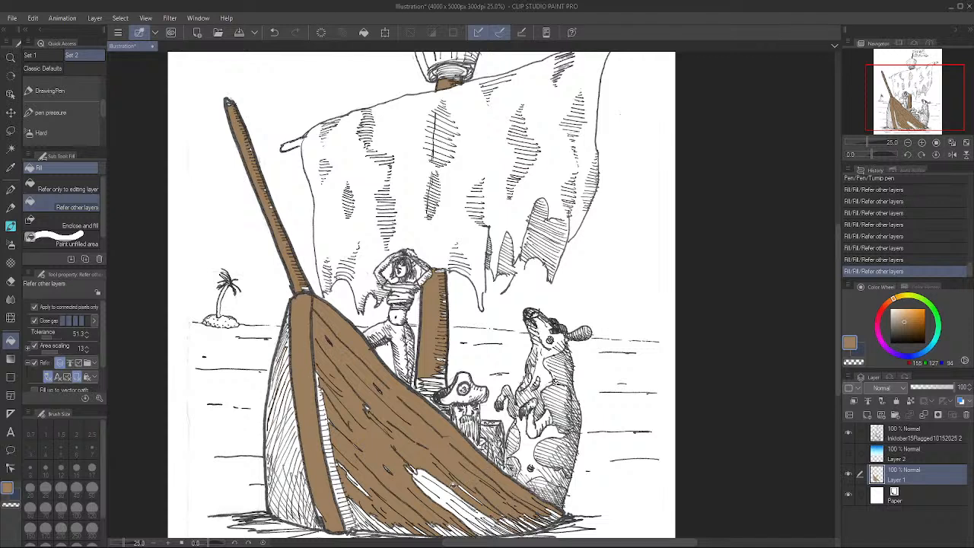
click(452, 486)
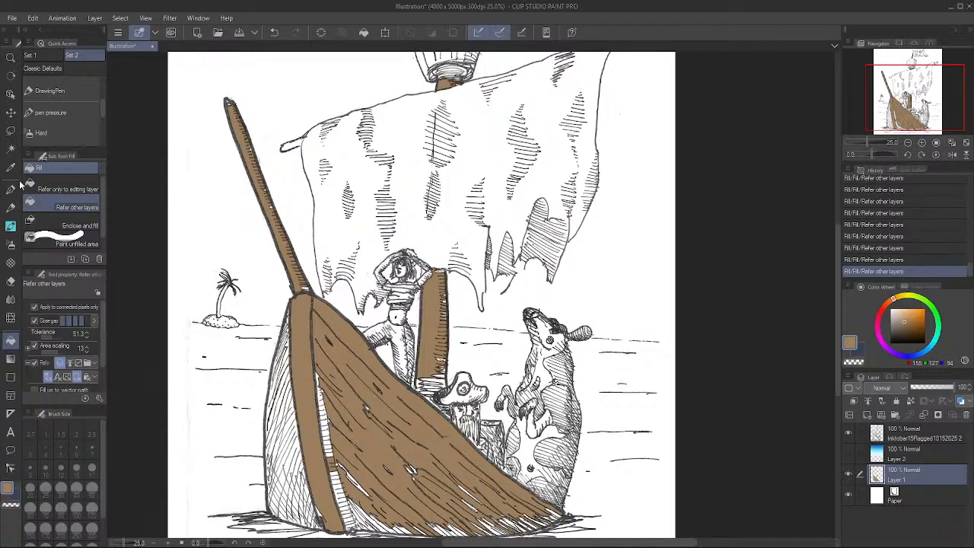
Paint the hatched far side of the hull and the strip beside the bow post brown with the size 100 Turnip pen
click(17, 206)
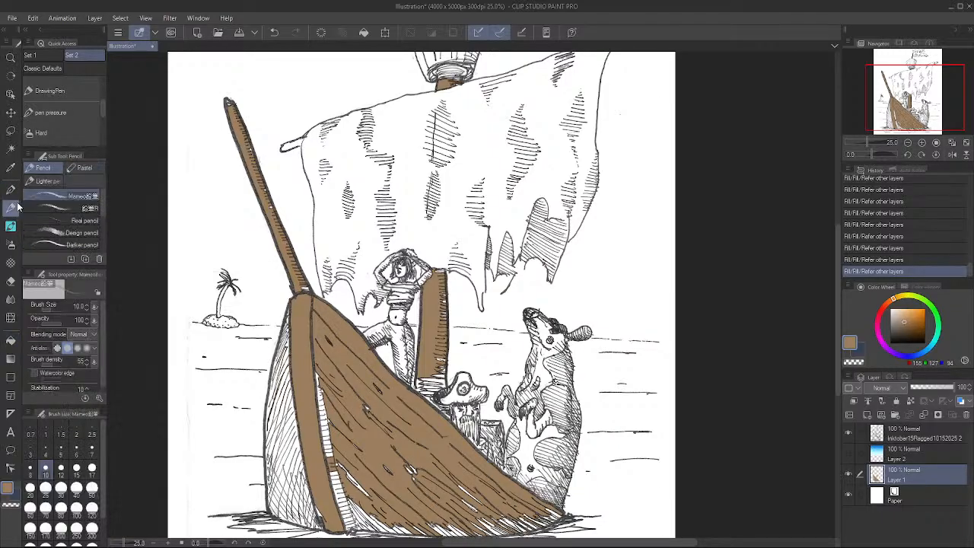
click(11, 189)
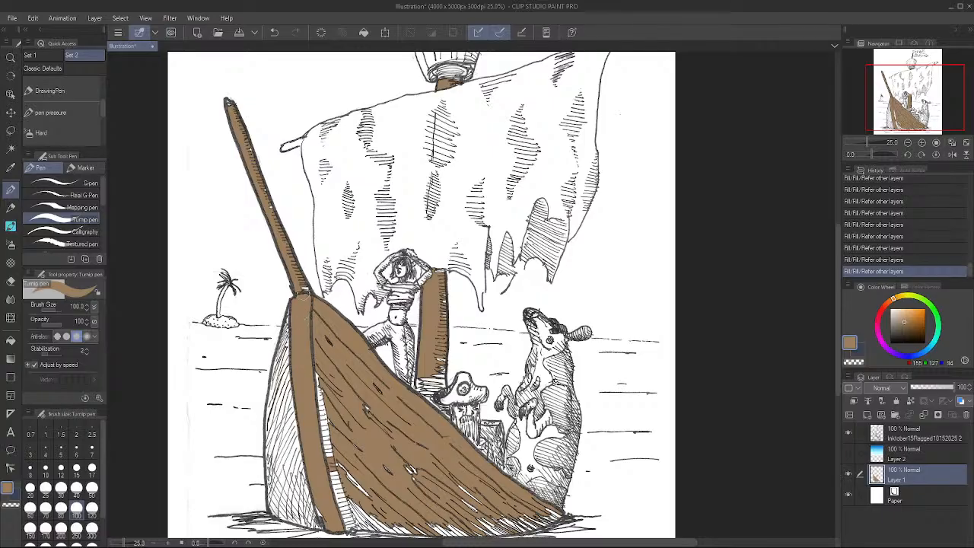
drag(280, 263, 262, 194)
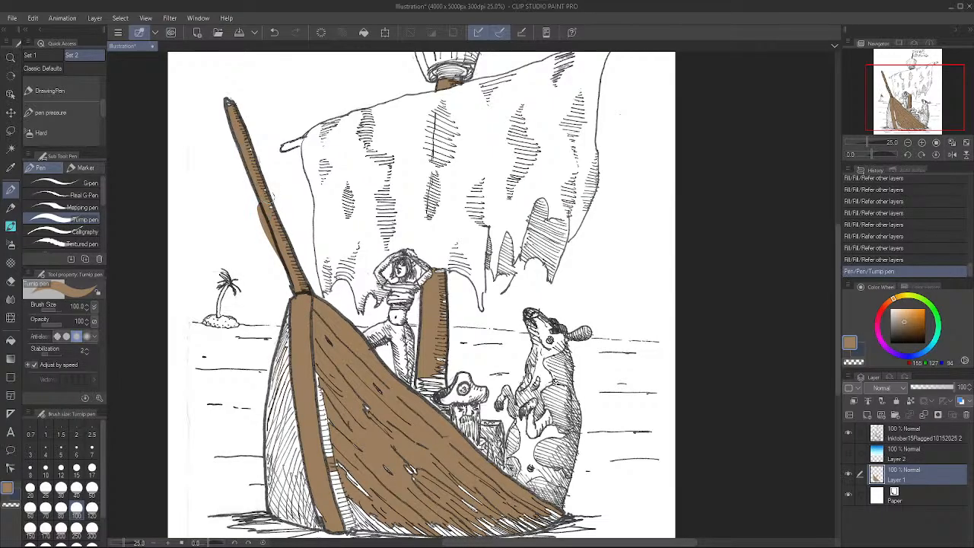
key(ctrl+z)
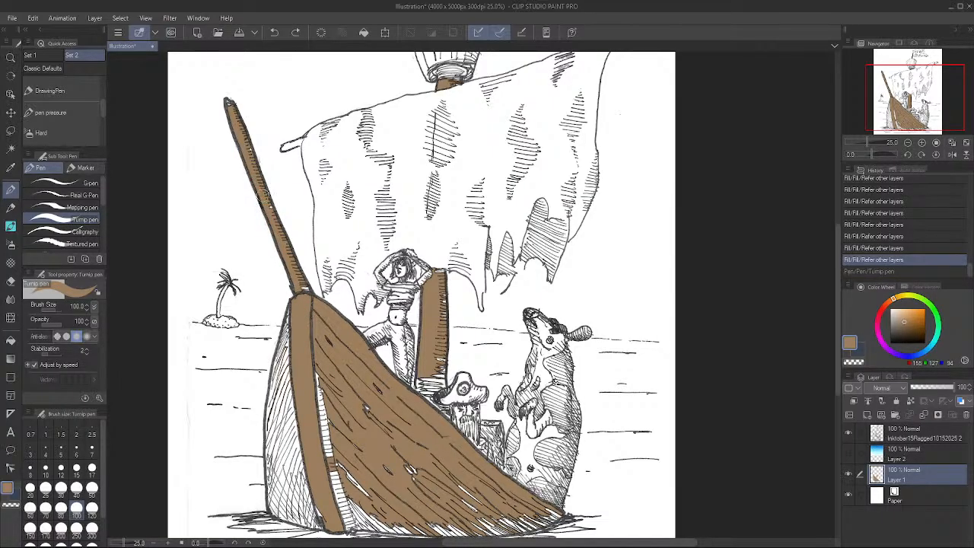
mouse_move(264, 210)
mouse_down()
mouse_move(306, 289)
mouse_move(282, 378)
mouse_move(285, 338)
mouse_up()
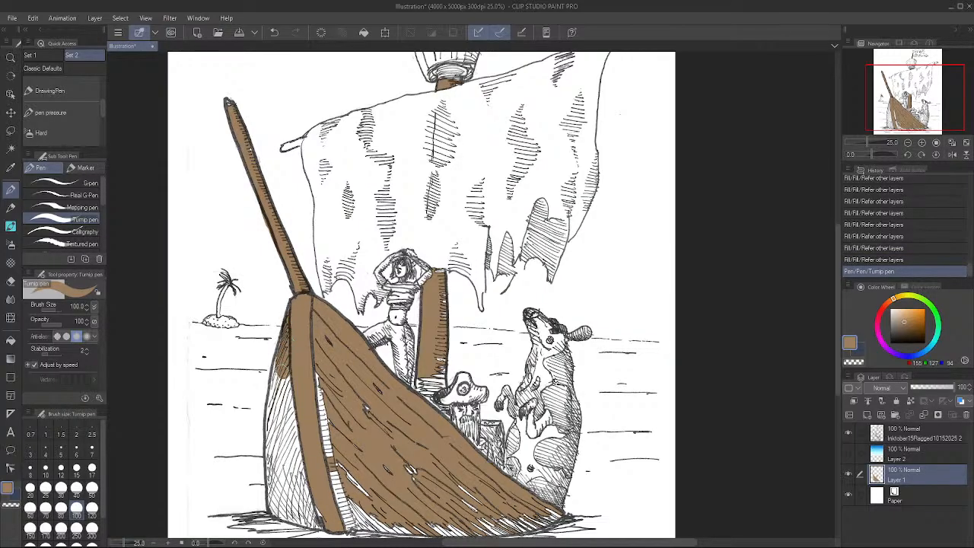
drag(283, 371, 274, 444)
mouse_move(283, 354)
mouse_down()
mouse_move(271, 420)
mouse_move(274, 510)
mouse_move(312, 529)
mouse_move(321, 518)
mouse_move(308, 500)
mouse_move(321, 525)
mouse_move(297, 457)
mouse_move(289, 373)
mouse_move(281, 484)
mouse_move(293, 514)
mouse_move(315, 510)
mouse_up()
mouse_move(321, 369)
mouse_down()
mouse_move(329, 466)
mouse_move(354, 520)
mouse_up()
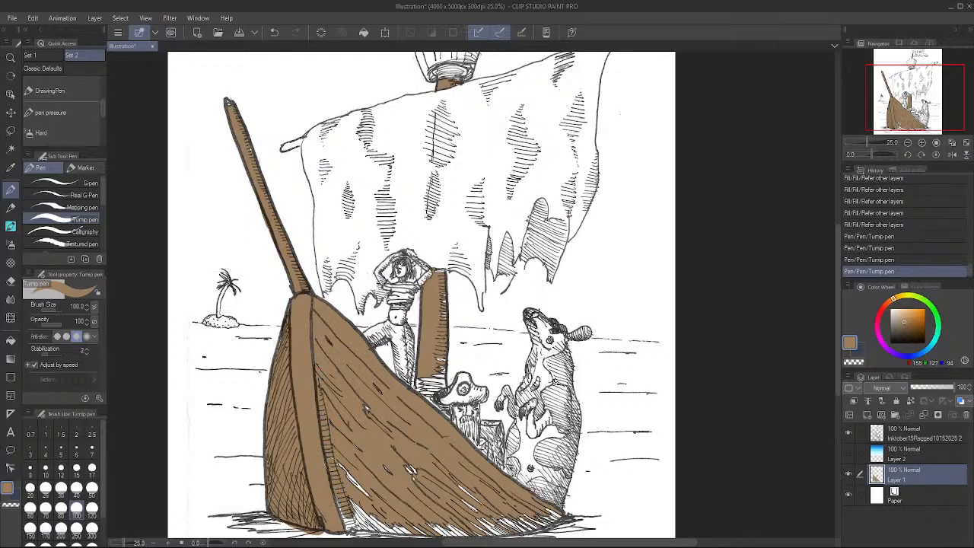
Draw brown test strokes on the water beside the hull with the size 15 Marker pen
click(85, 167)
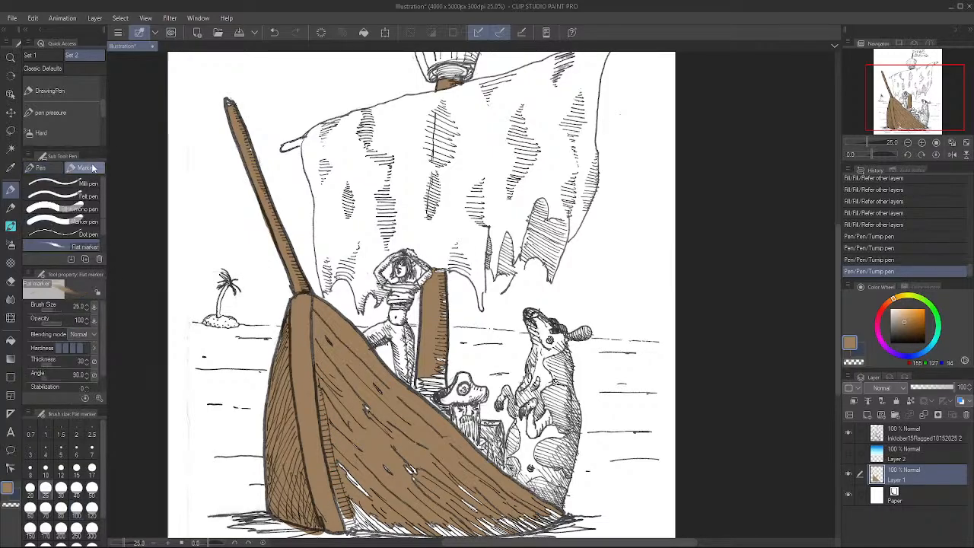
click(84, 222)
mouse_move(232, 367)
mouse_down()
mouse_move(261, 409)
mouse_move(246, 411)
mouse_up()
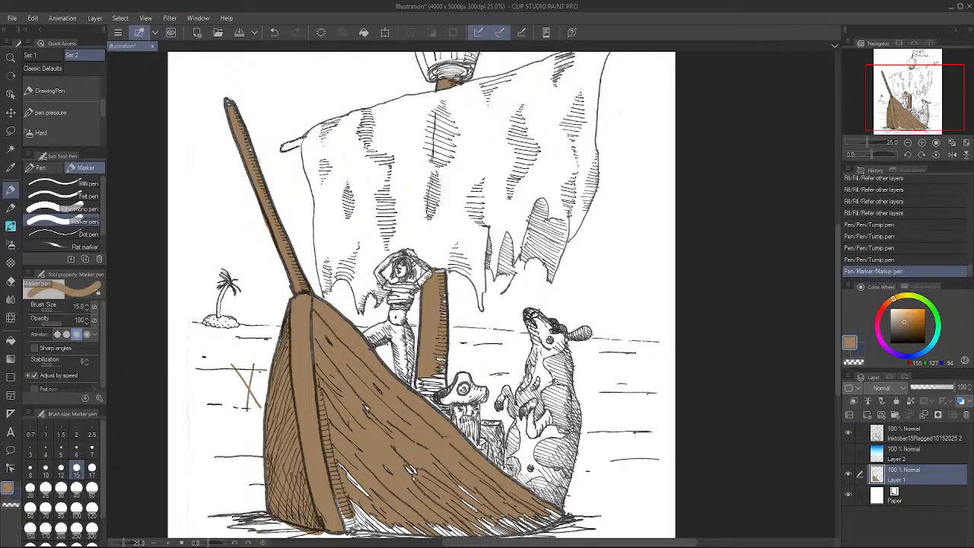
Undo the brown Marker pen test strokes on the water beside the hull
key(ctrl+z)
key(ctrl+z)
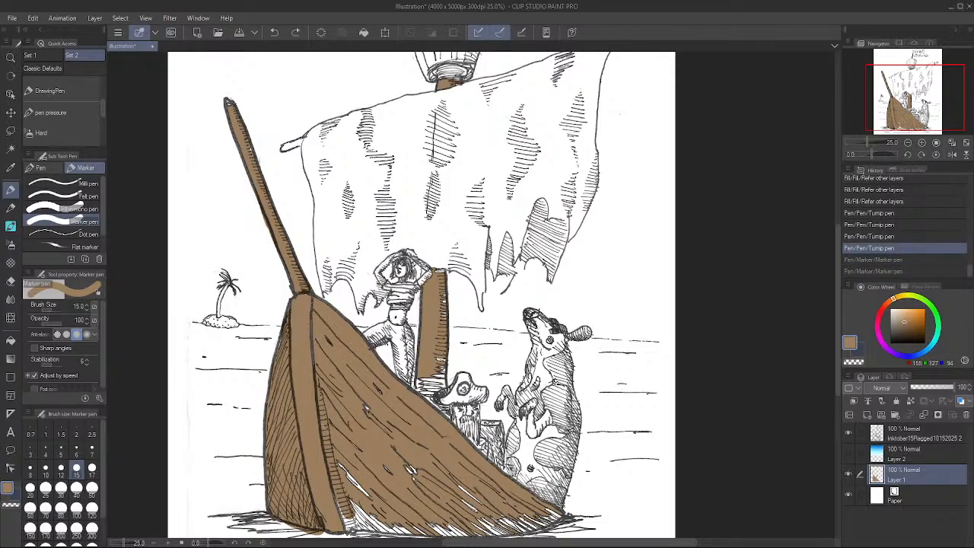
key(ctrl+y)
key(ctrl+y)
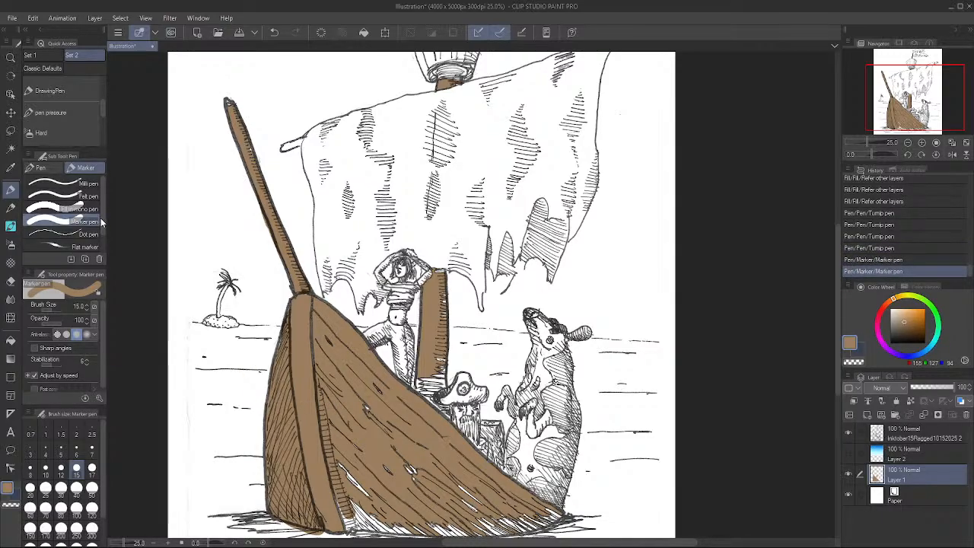
Test the size 70 Fill-in-mono pen with brown strokes over the sail's edge near the bowsprit, and undo them
scroll(104, 224, down, 1)
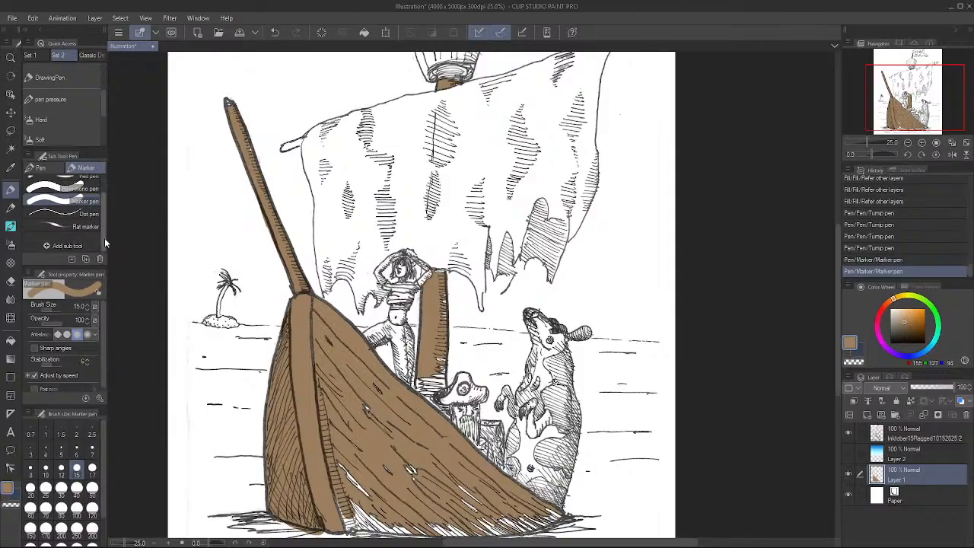
scroll(104, 233, up, 1)
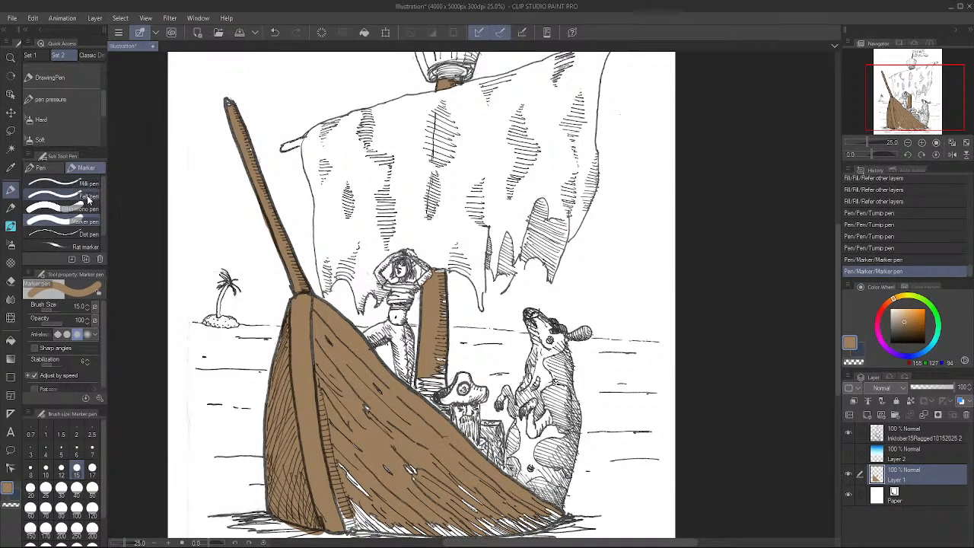
click(85, 209)
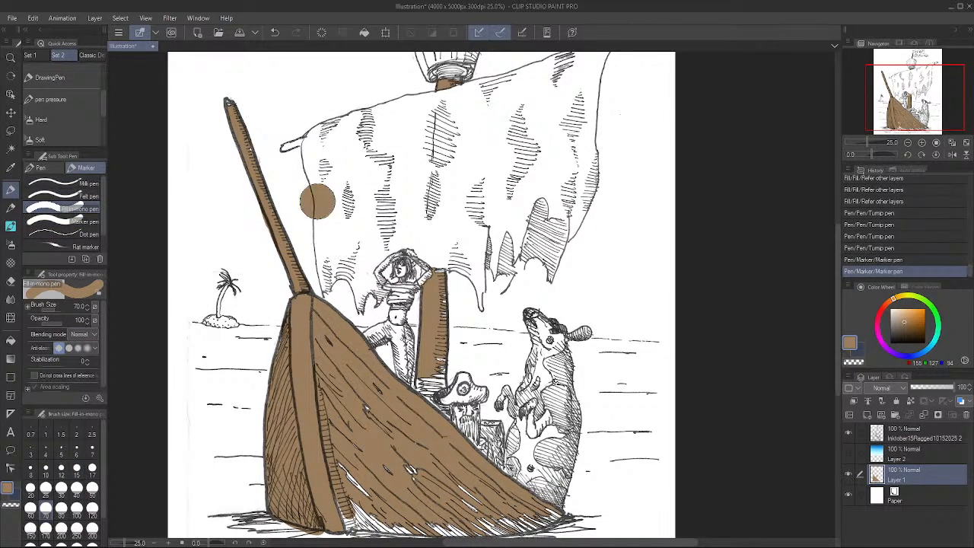
mouse_move(316, 202)
mouse_down()
mouse_move(335, 237)
mouse_move(347, 199)
mouse_move(326, 248)
mouse_up()
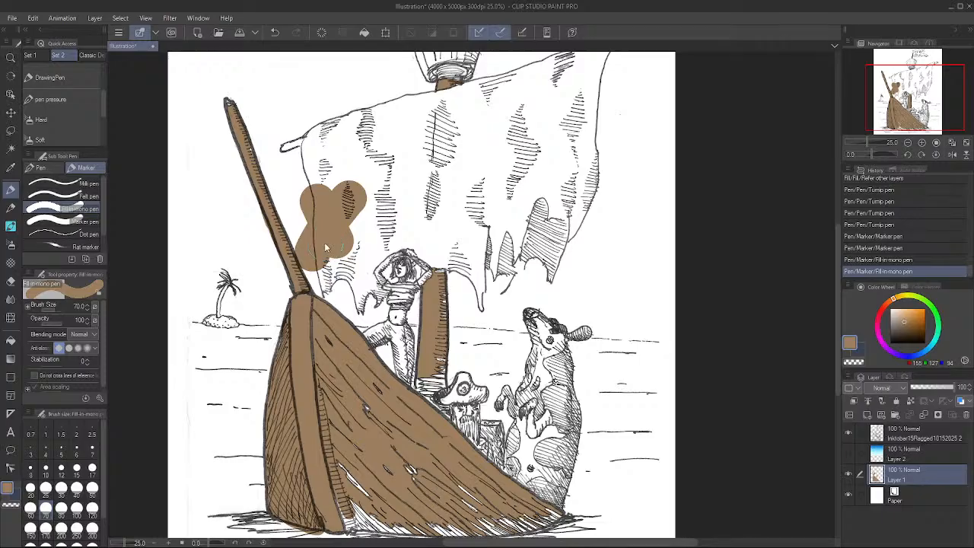
key(ctrl+z)
key(ctrl+z)
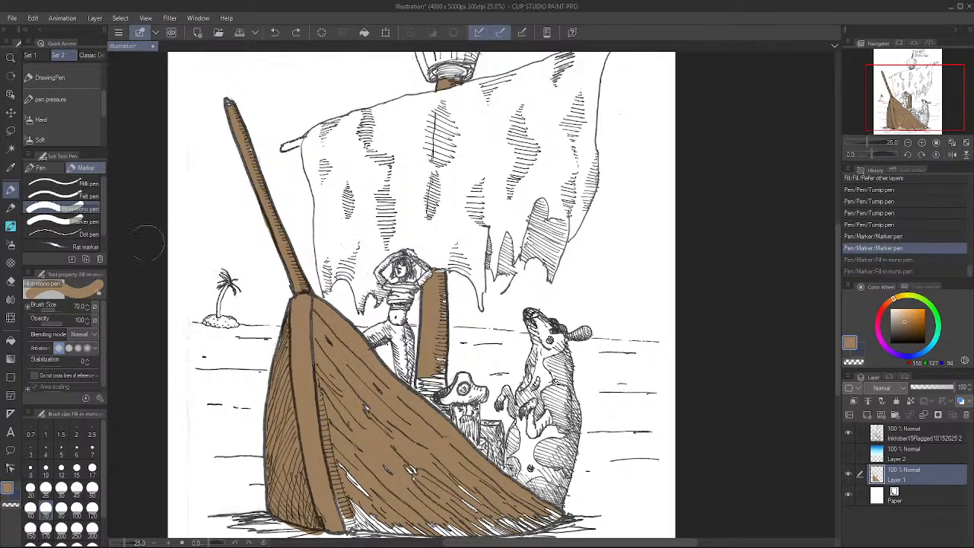
Test the size 25 Flat marker with several brown strokes on the sail's lower corner near the bowsprit, and undo them
scroll(93, 230, down, 2)
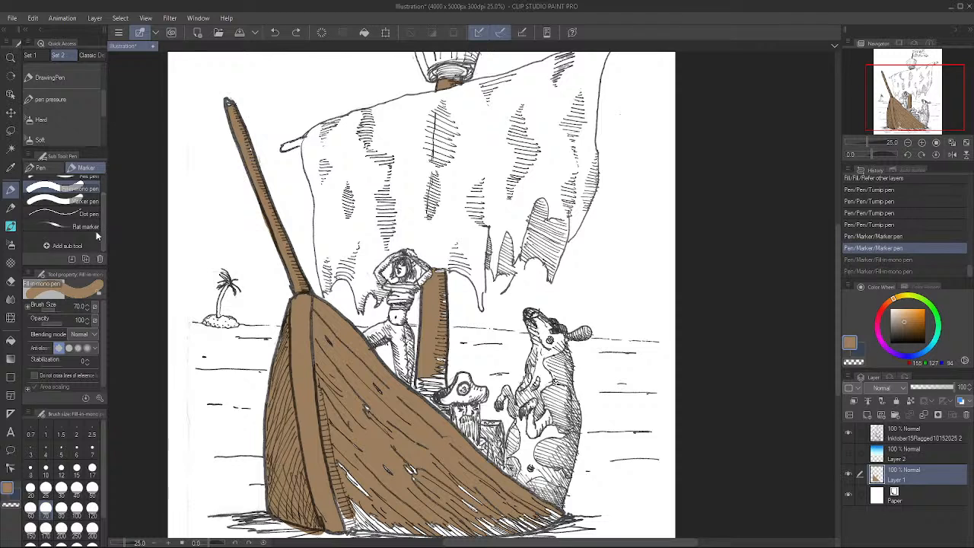
click(97, 227)
mouse_move(332, 204)
mouse_down()
mouse_move(321, 257)
mouse_move(339, 262)
mouse_up()
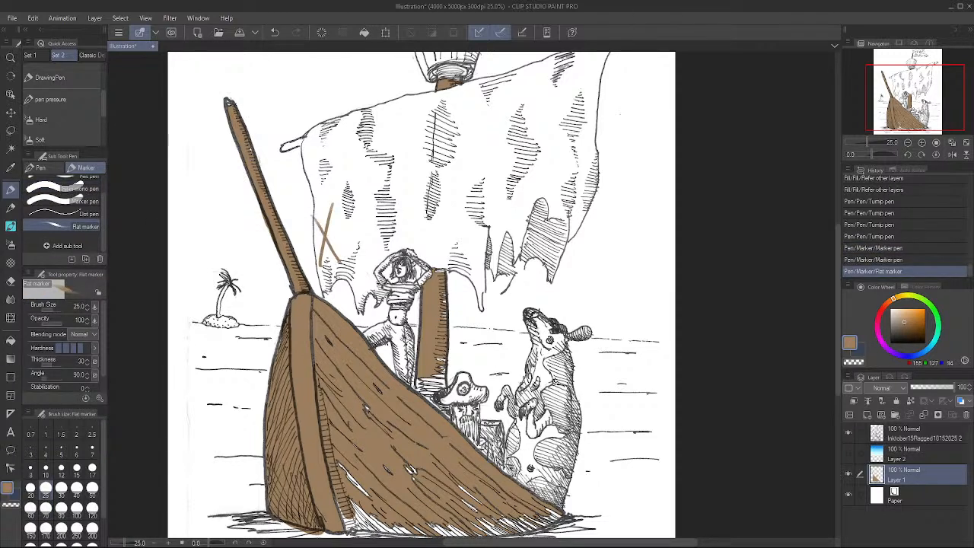
mouse_move(340, 224)
mouse_down()
mouse_move(330, 281)
mouse_move(374, 242)
mouse_up()
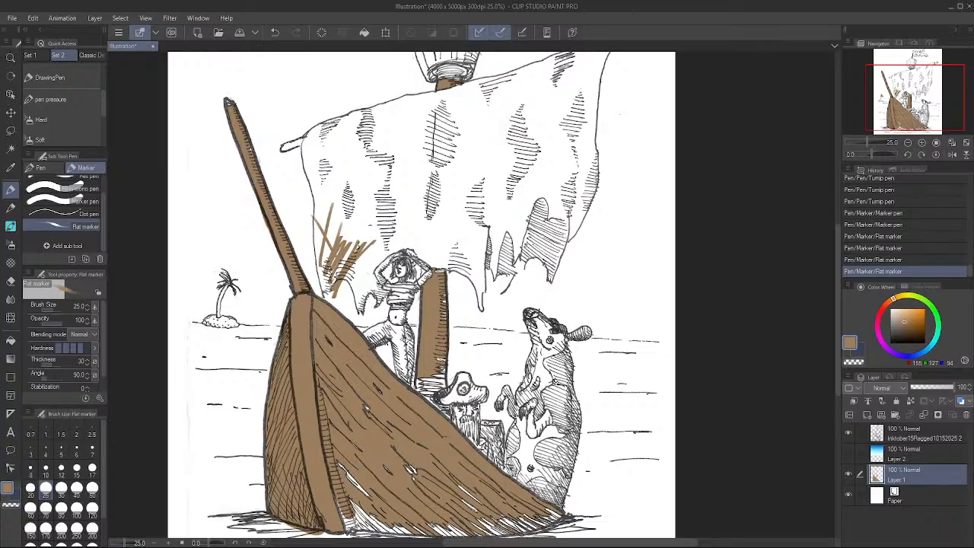
key(ctrl+z)
key(ctrl+z)
key(ctrl+z)
key(ctrl+z)
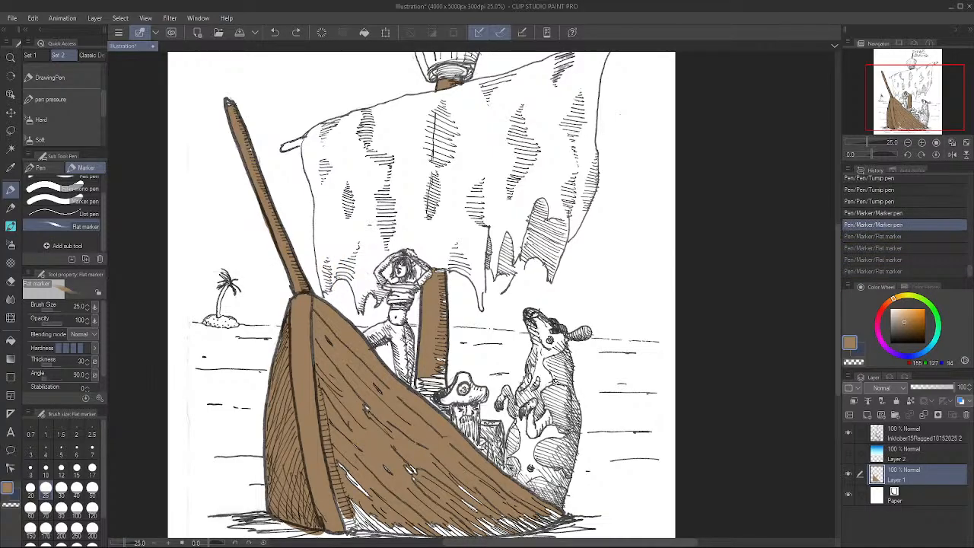
Erase a spot at the bowsprit's edge with the size 40 Hard eraser, and switch back to the pen
key(e)
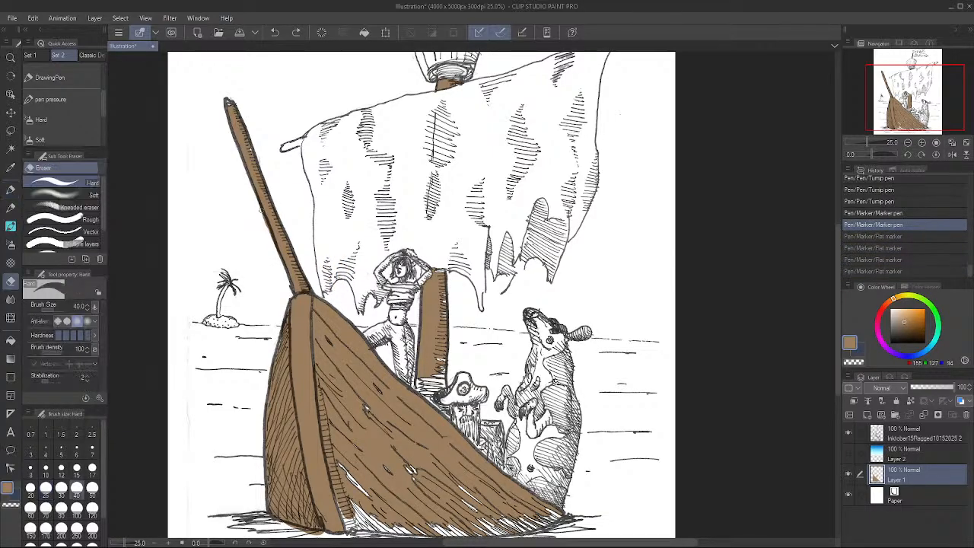
click(262, 211)
key(p)
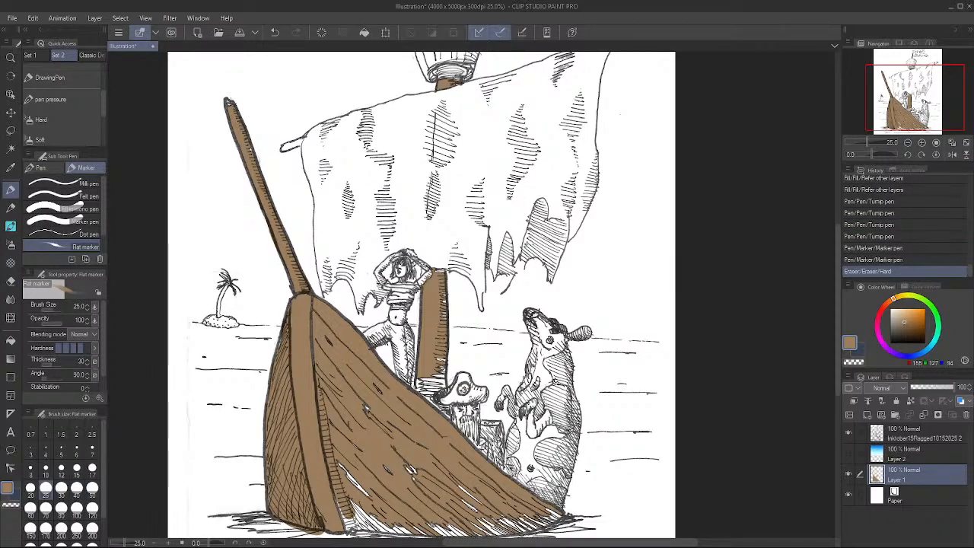
Scribble brown test strokes over the middle of the planked hull with the size 15 Mameoインク pen, and examine them up close
click(40, 167)
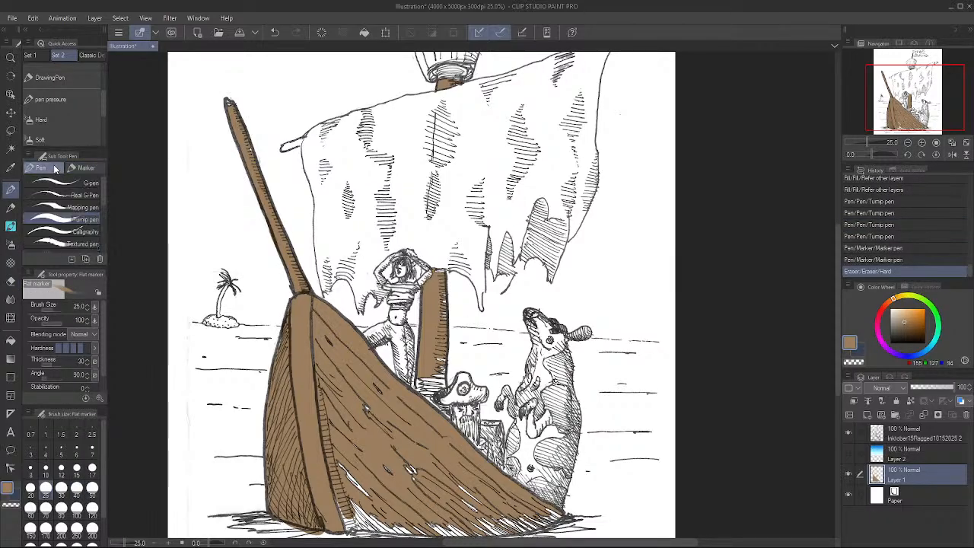
drag(102, 200, 106, 245)
click(86, 202)
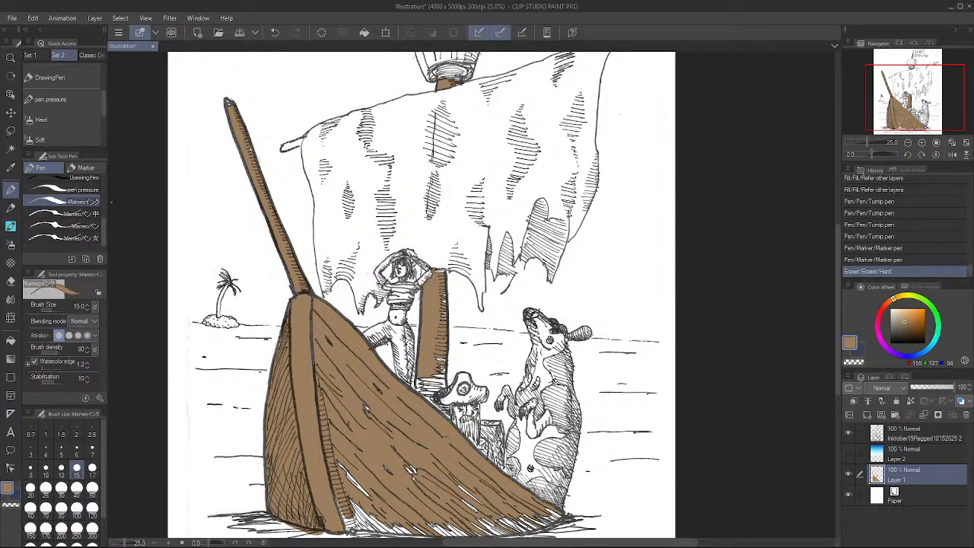
click(380, 437)
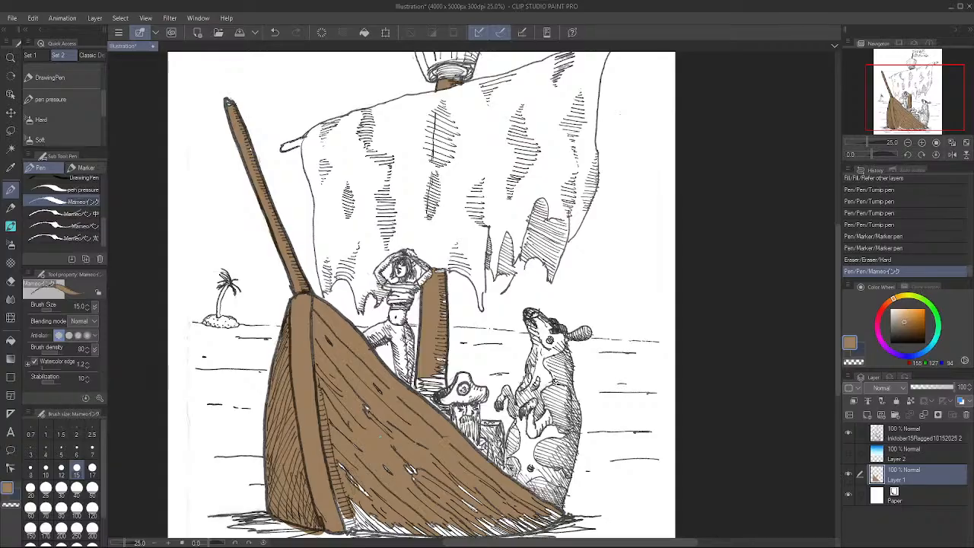
drag(381, 438, 379, 455)
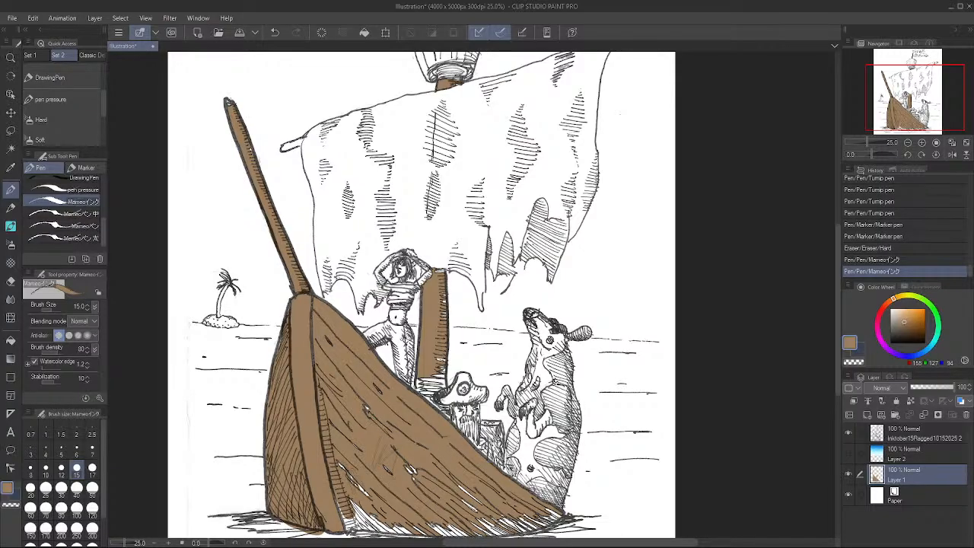
click(378, 454)
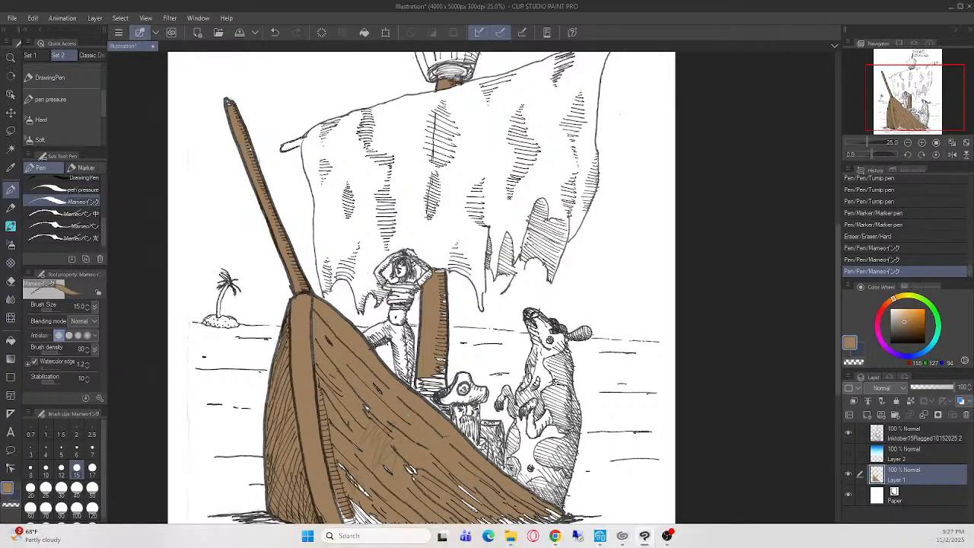
scroll(418, 449, down, 3)
scroll(415, 456, up, 4)
scroll(417, 439, up, 5)
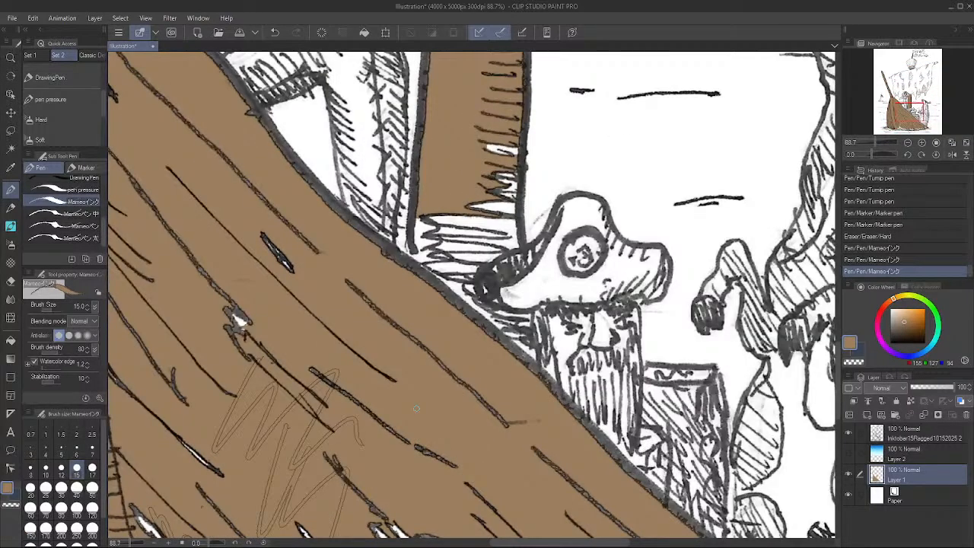
Undo the last three Mameo ink test scribbles over the hull and the open sea
mouse_move(611, 151)
mouse_down()
mouse_move(635, 178)
mouse_move(715, 196)
mouse_up()
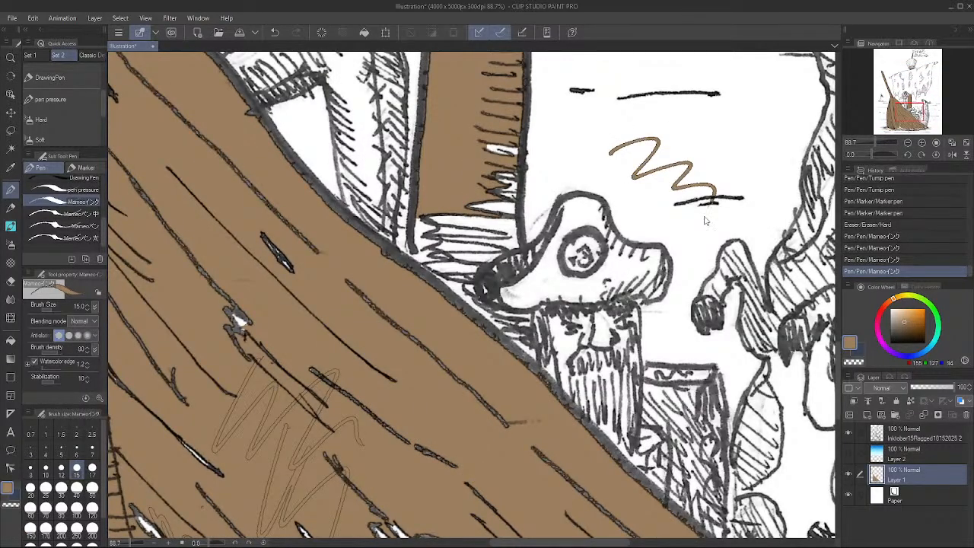
key(ctrl+z)
key(ctrl+z)
key(ctrl+z)
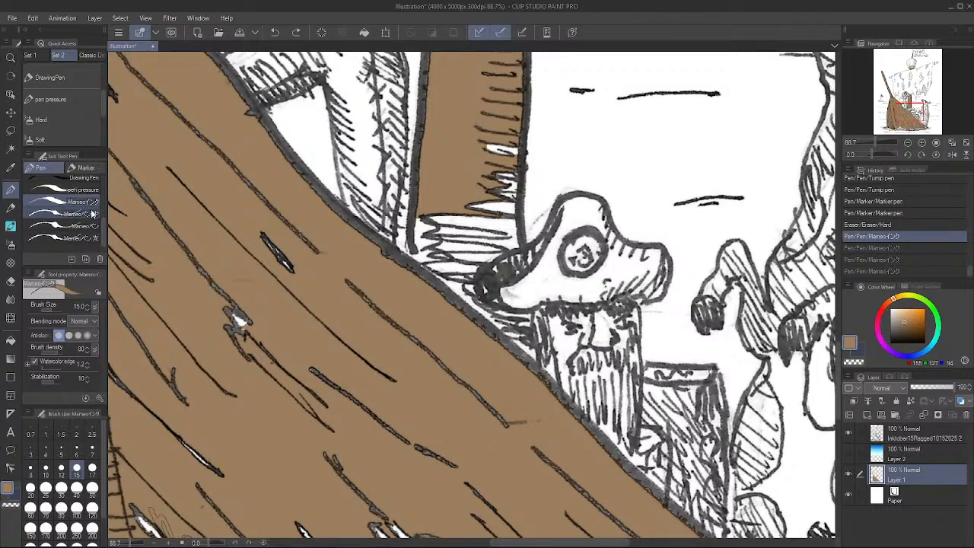
click(61, 237)
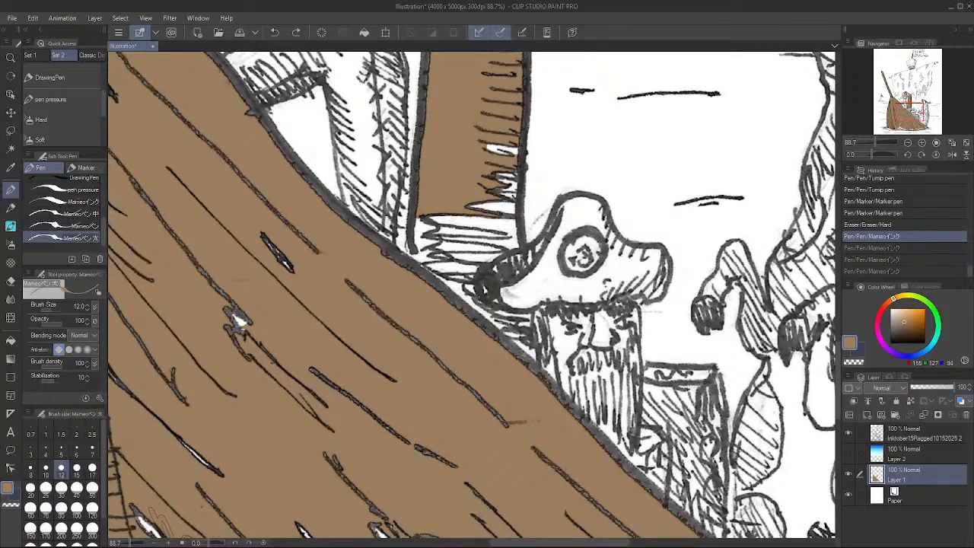
mouse_move(239, 321)
mouse_down()
mouse_move(242, 329)
mouse_move(232, 319)
mouse_up()
key(ctrl+z)
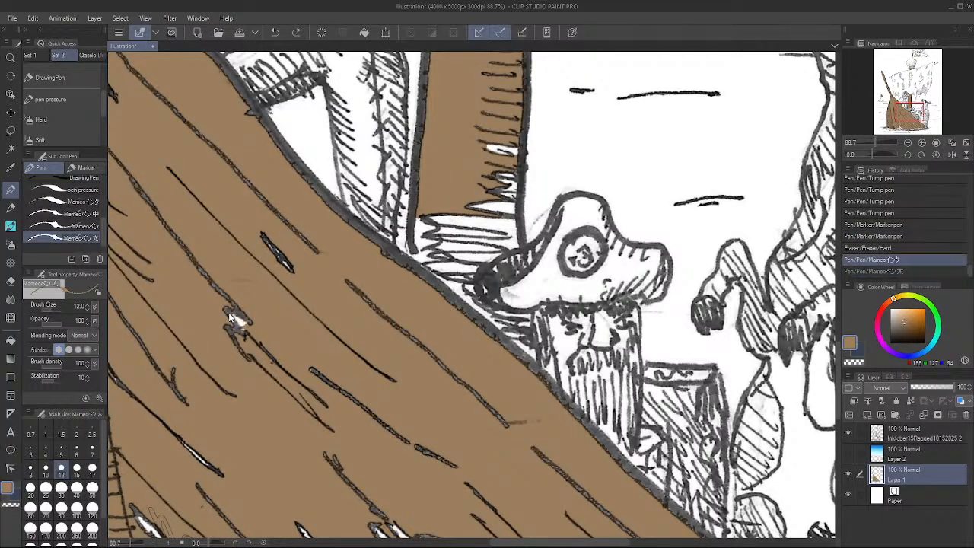
Paint the white gaps between the hatching lines of the lower hull and its plank knots brown with the Turnip pen at size 100
scroll(91, 181, up, 5)
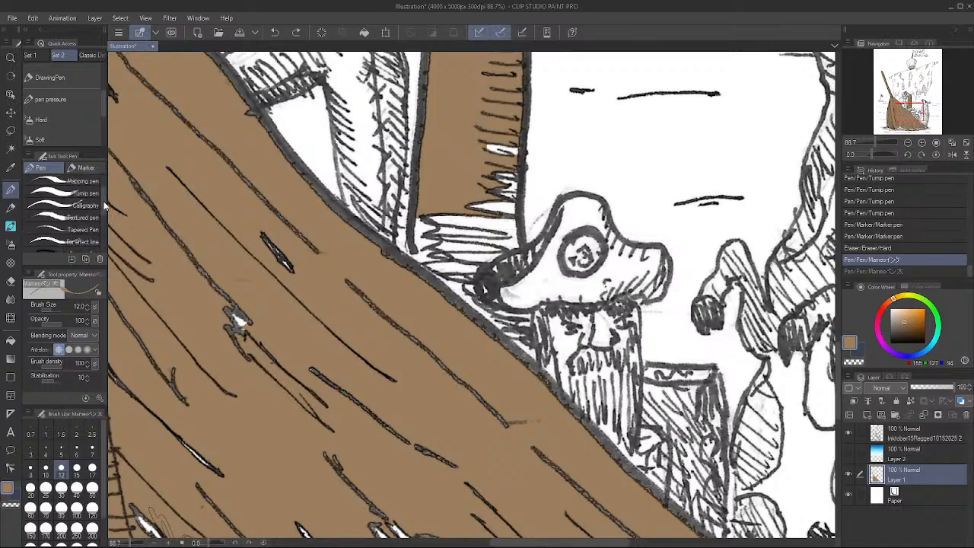
click(90, 193)
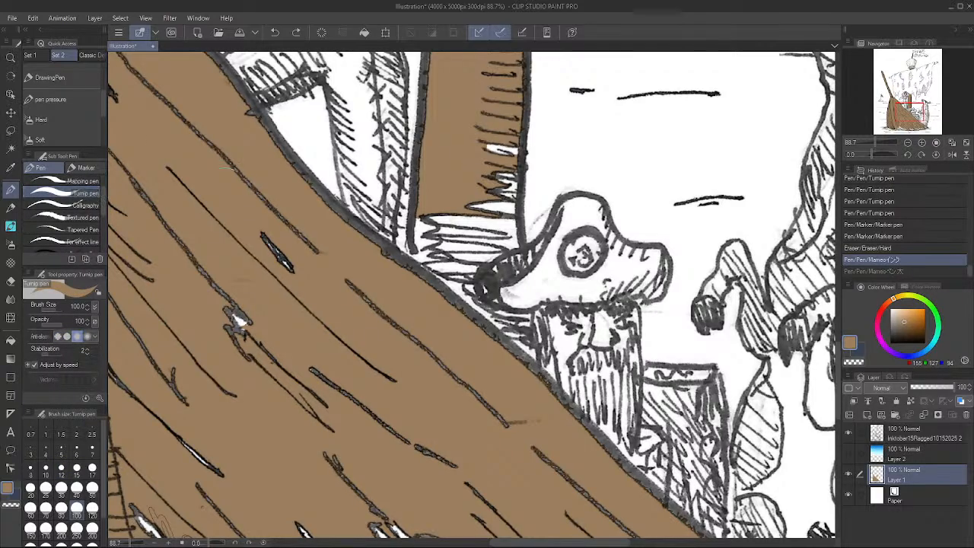
scroll(248, 187, up, 2)
scroll(354, 283, down, 9)
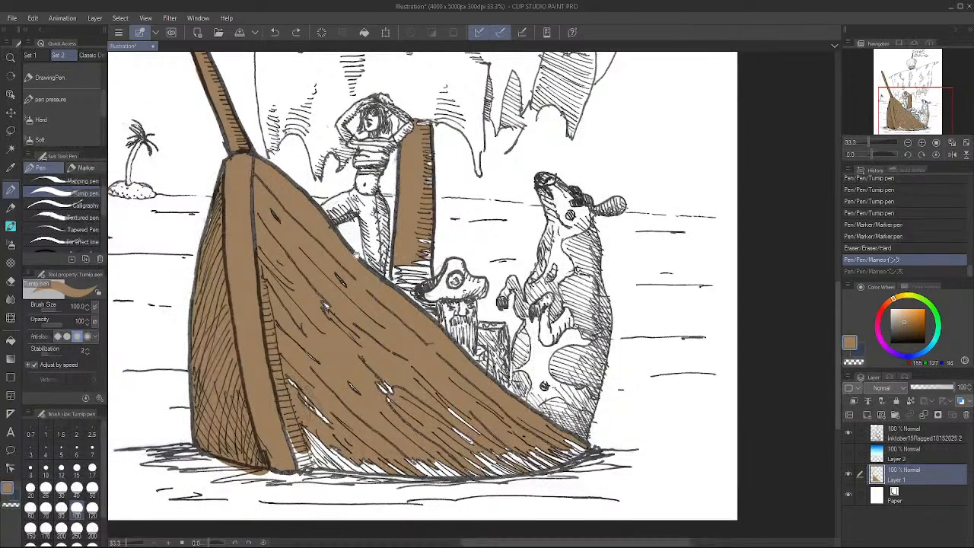
mouse_move(297, 456)
mouse_down()
mouse_move(434, 468)
mouse_move(578, 448)
mouse_up()
mouse_move(466, 426)
mouse_down()
mouse_move(456, 412)
mouse_move(467, 429)
mouse_move(515, 440)
mouse_move(417, 462)
mouse_move(306, 403)
mouse_move(321, 414)
mouse_up()
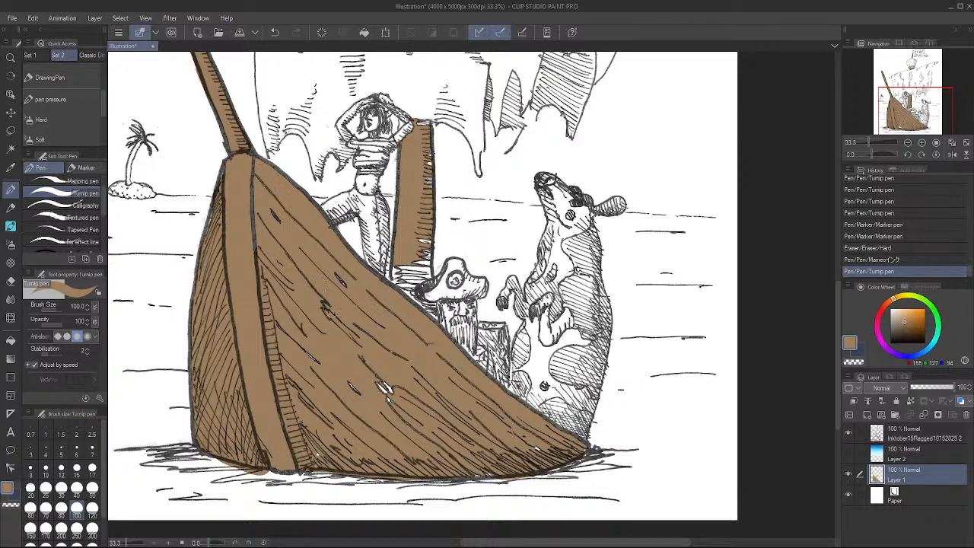
drag(369, 379, 389, 380)
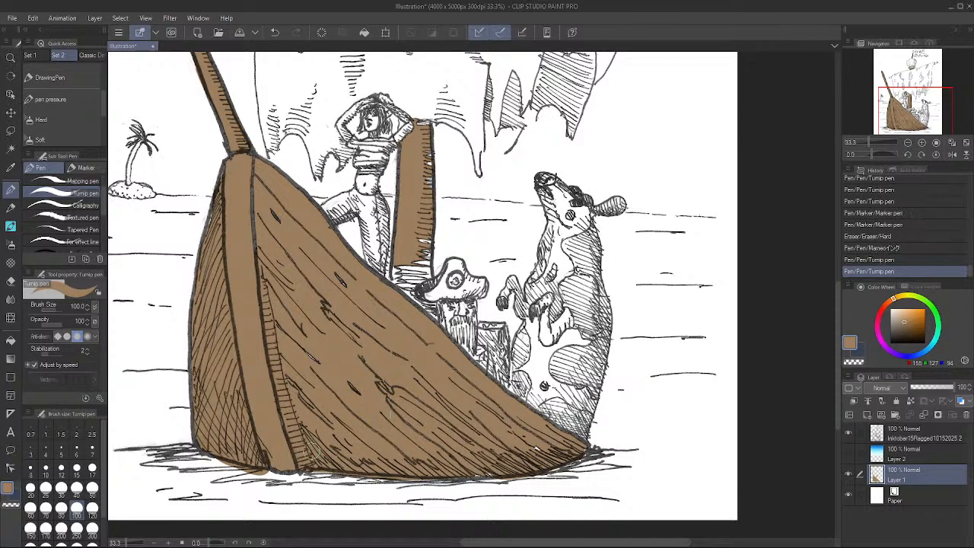
Erase the brown spill below the hull's bottom edge with the Hard eraser at size 40
key(e)
drag(243, 469, 216, 459)
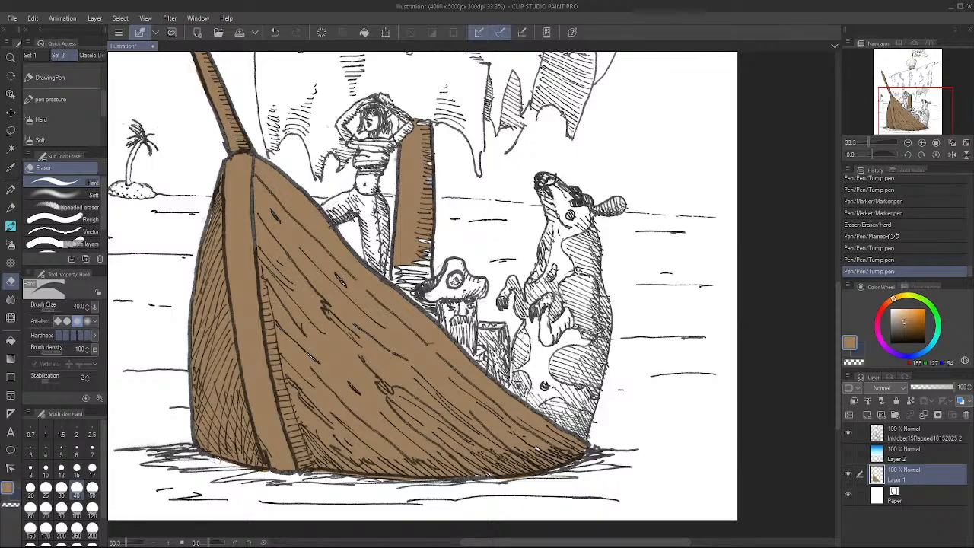
key(p)
key(e)
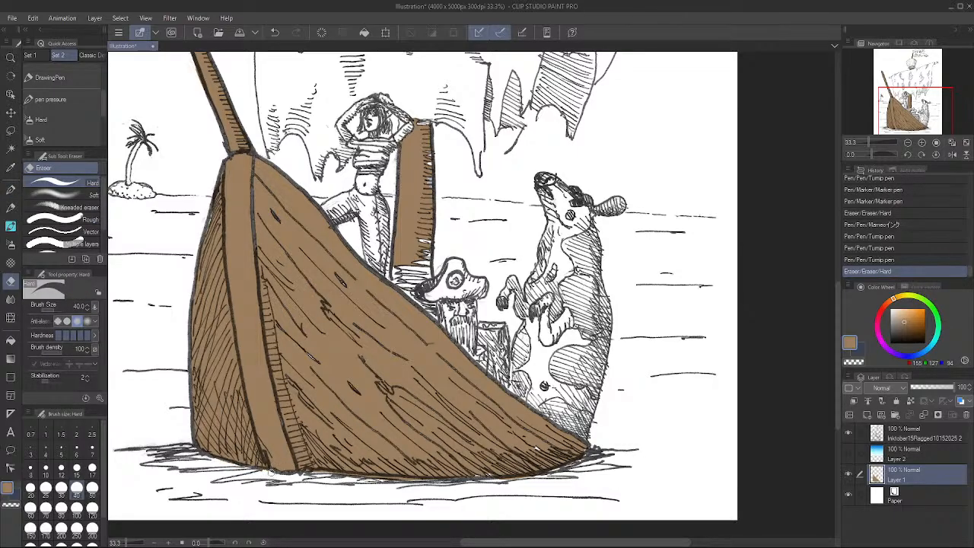
drag(272, 472, 336, 477)
Paint the leftover white gaps at the hull's pointed end and the base of the mast brown with the Turnip pen
key(p)
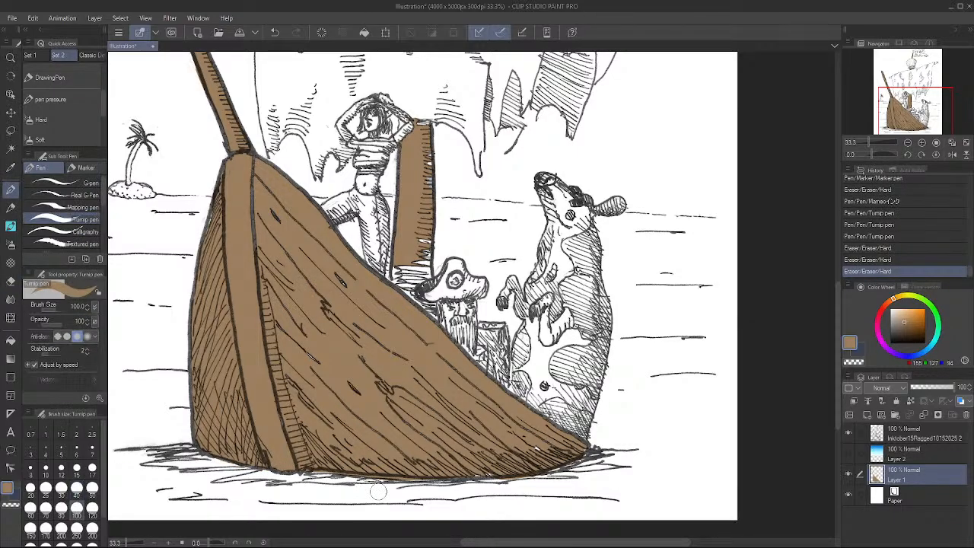
drag(533, 453, 588, 445)
mouse_move(411, 240)
mouse_down()
mouse_move(431, 252)
mouse_move(415, 263)
mouse_move(433, 271)
mouse_move(401, 267)
mouse_move(401, 288)
mouse_move(414, 274)
mouse_move(400, 291)
mouse_up()
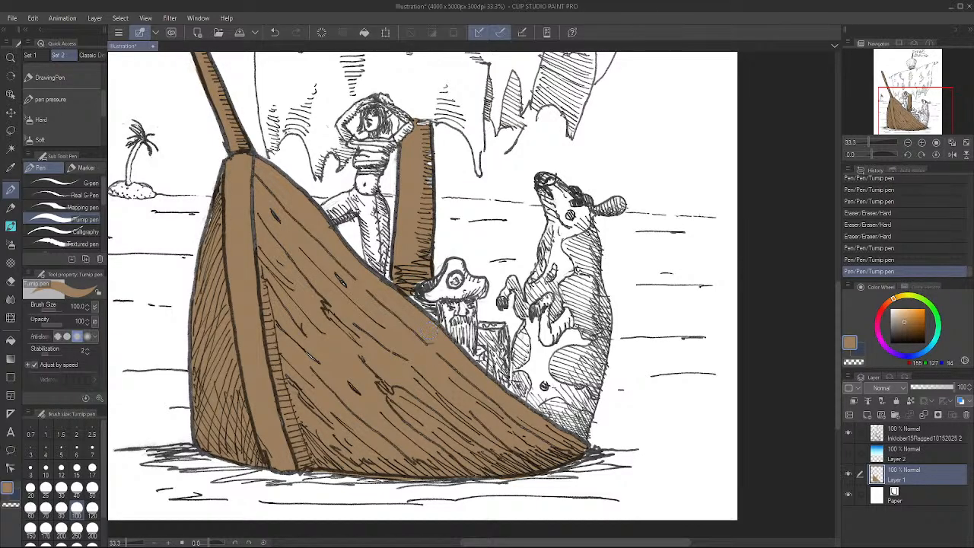
Reduce the Turnip pen to size 30 and paint the small gaps beside the pirate's hat and along the mast's upper edge brown
key(x)
key(x)
key(x)
key(x)
key(bracketleft)
key(bracketleft)
key(bracketleft)
key(bracketleft)
key(bracketleft)
key(bracketleft)
mouse_move(422, 293)
mouse_down()
mouse_move(409, 310)
mouse_move(437, 321)
mouse_up()
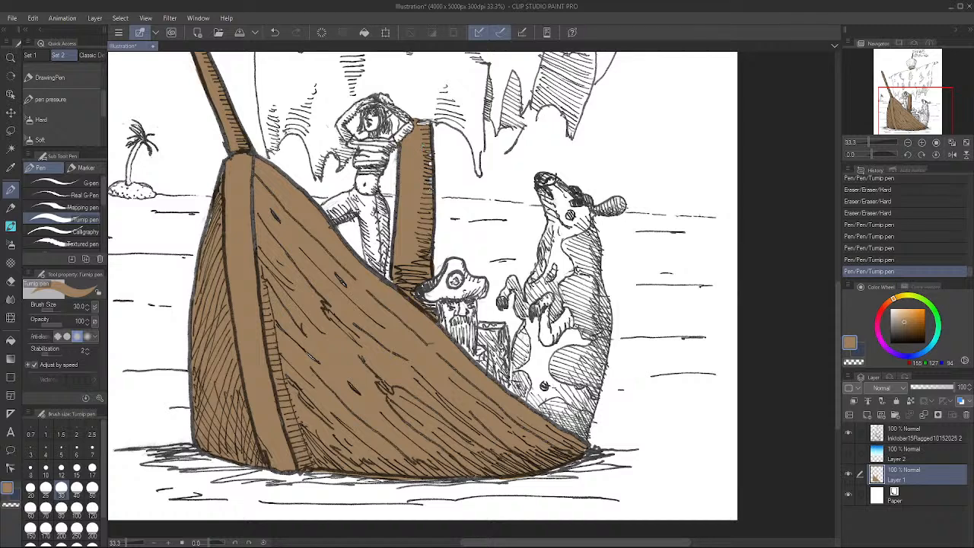
drag(423, 128, 442, 120)
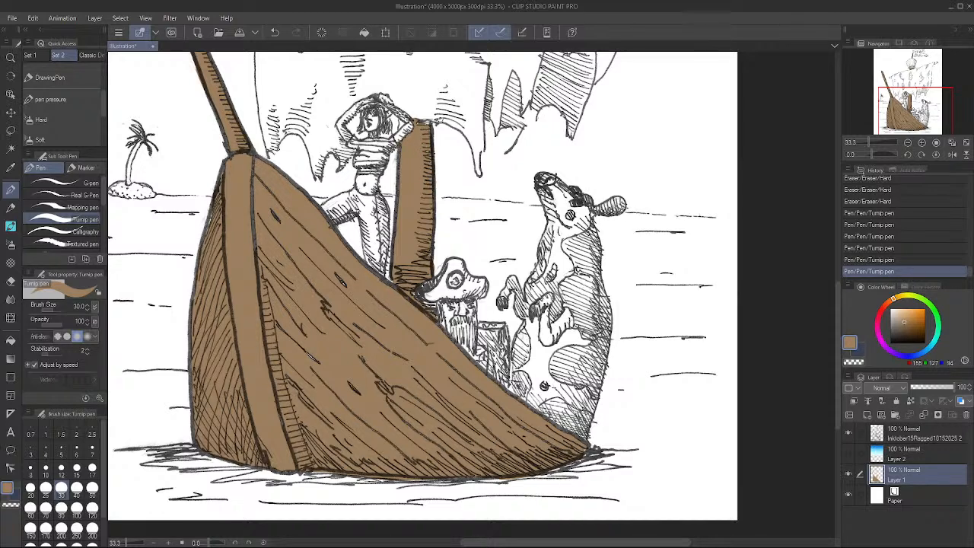
Paint the short mast section directly beneath the crow's nest brown
drag(519, 179, 537, 469)
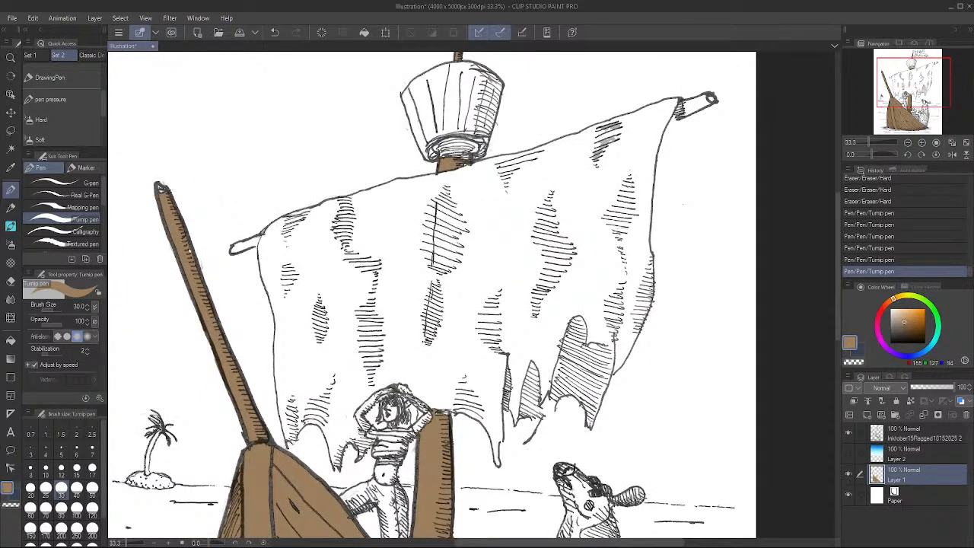
mouse_move(452, 151)
mouse_down()
mouse_move(441, 154)
mouse_move(451, 149)
mouse_up()
mouse_move(460, 154)
mouse_down()
mouse_move(455, 144)
mouse_move(469, 138)
mouse_up()
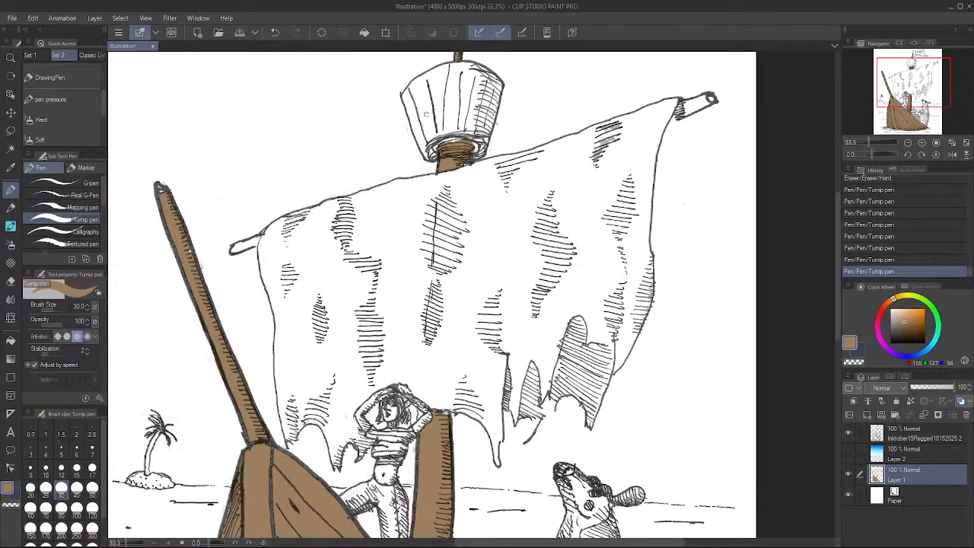
Fill the unhatched planks of the crow's nest with brown using the Refer other layers fill
drag(442, 99, 440, 89)
key(g)
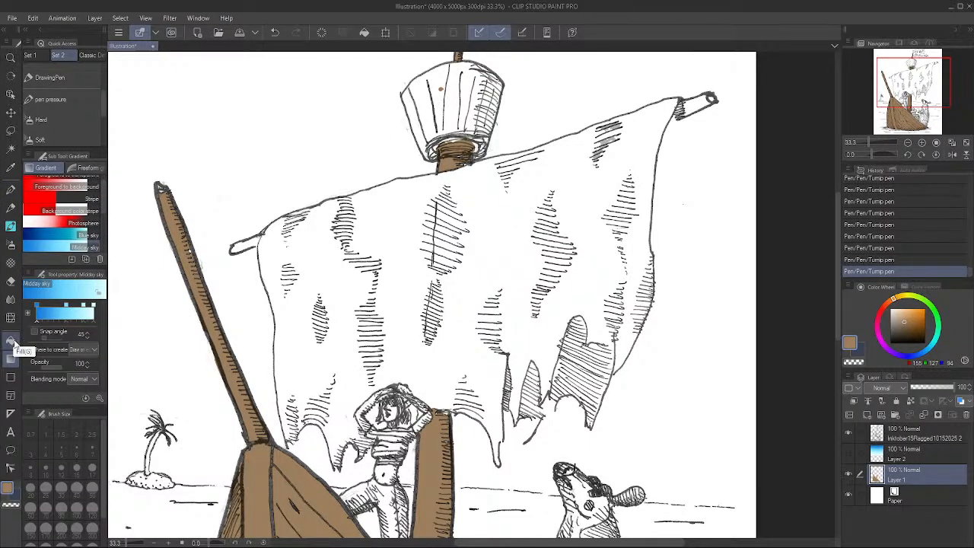
key(p)
key(g)
click(13, 341)
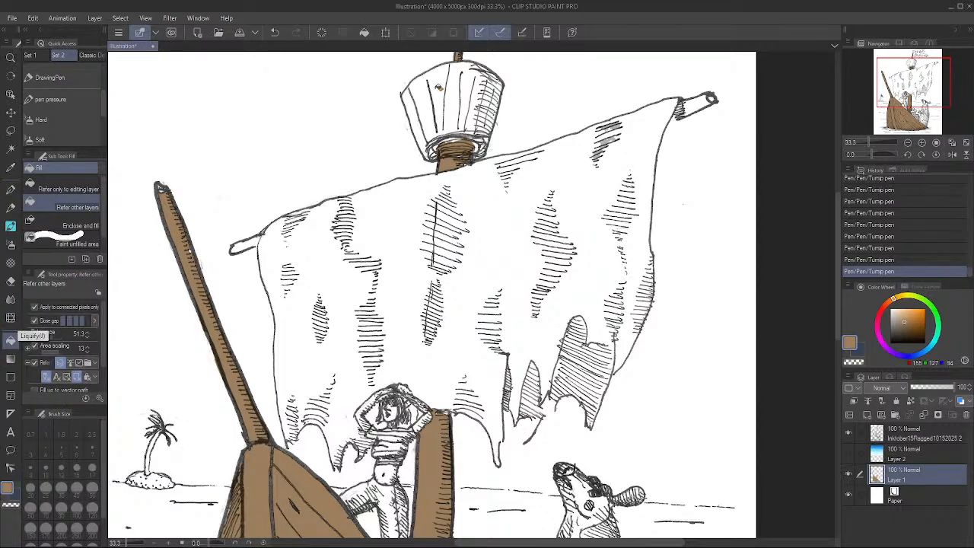
click(438, 87)
click(411, 116)
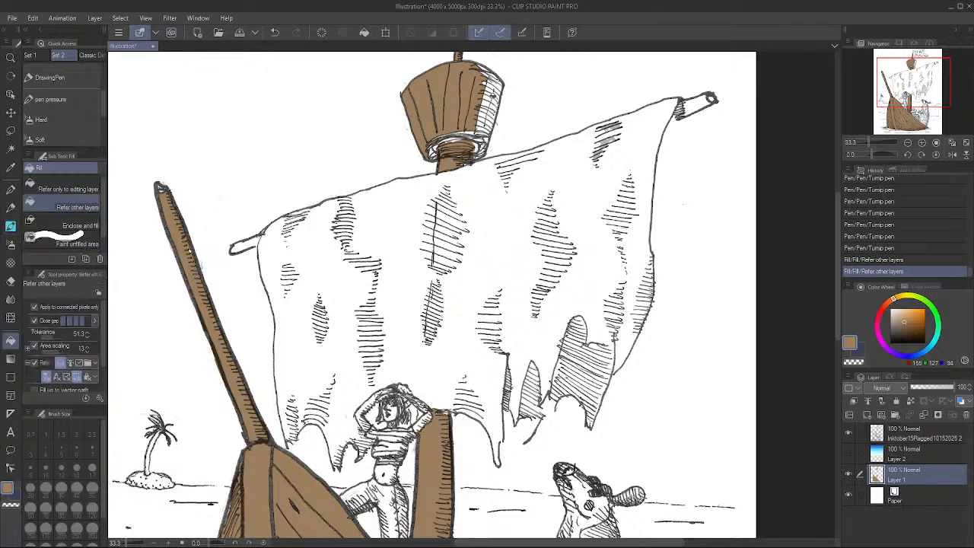
click(495, 120)
key(ctrl+z)
Paint the hatched side and lower rim of the crow's nest brown with the Turnip pen at size 30
key(p)
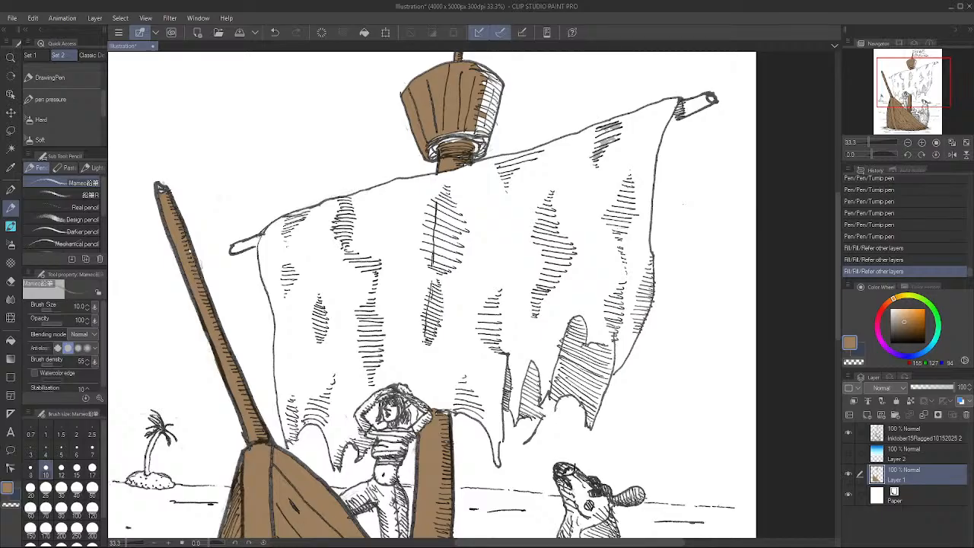
key(p)
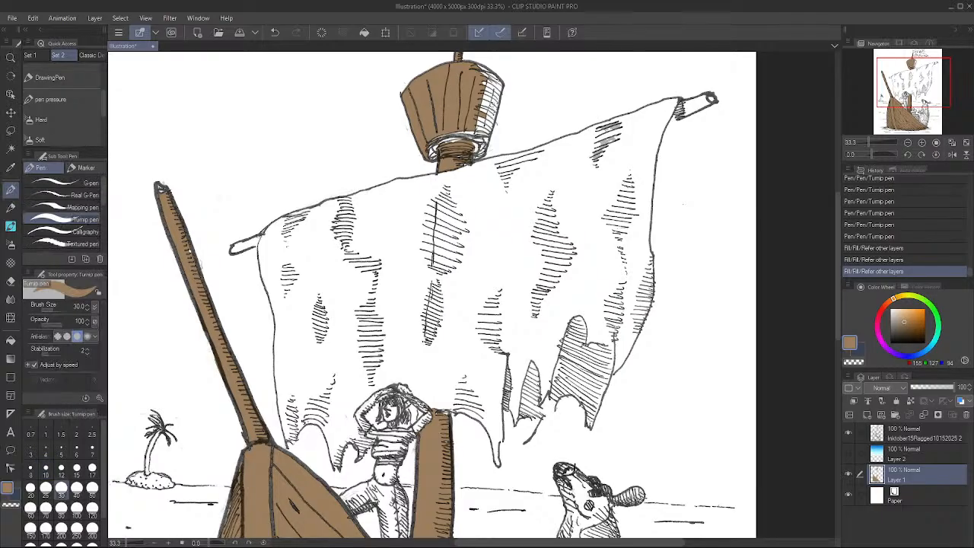
mouse_move(481, 67)
mouse_down()
mouse_move(497, 100)
mouse_move(486, 141)
mouse_up()
mouse_move(489, 83)
mouse_down()
mouse_move(481, 149)
mouse_move(495, 114)
mouse_move(432, 152)
mouse_move(433, 143)
mouse_move(434, 155)
mouse_move(482, 146)
mouse_move(466, 162)
mouse_up()
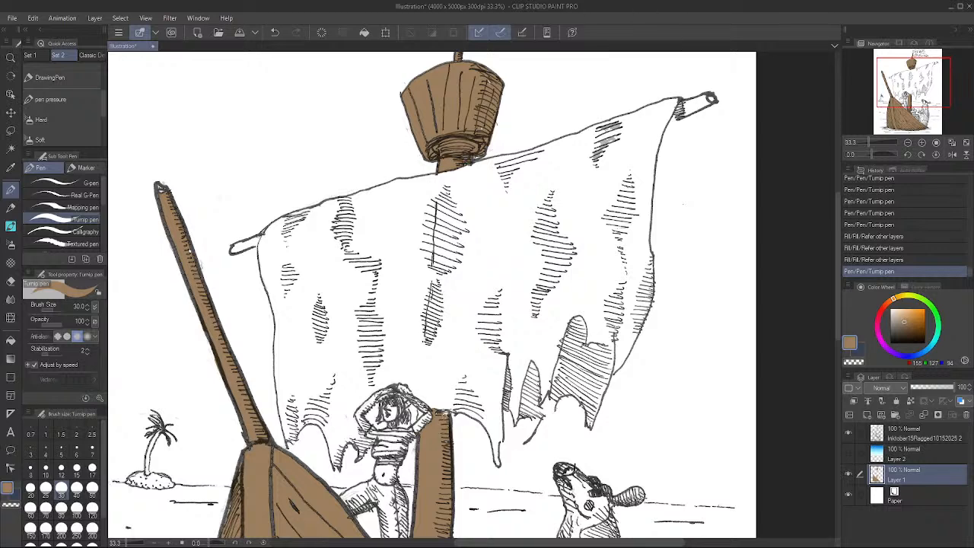
Touch up the top of the lower mast and paint the rest of the flagpole and the bowsprit's tip brown
drag(445, 417, 447, 411)
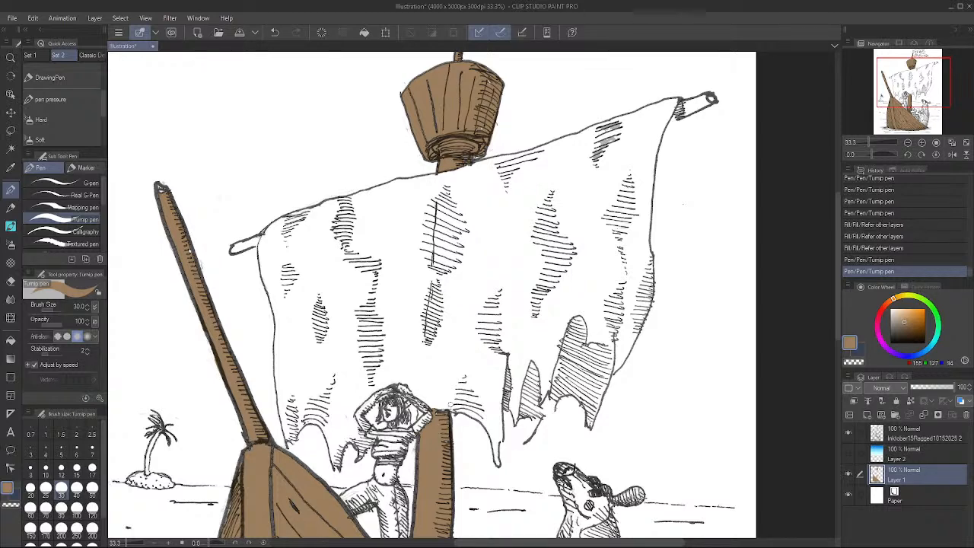
drag(560, 218, 570, 447)
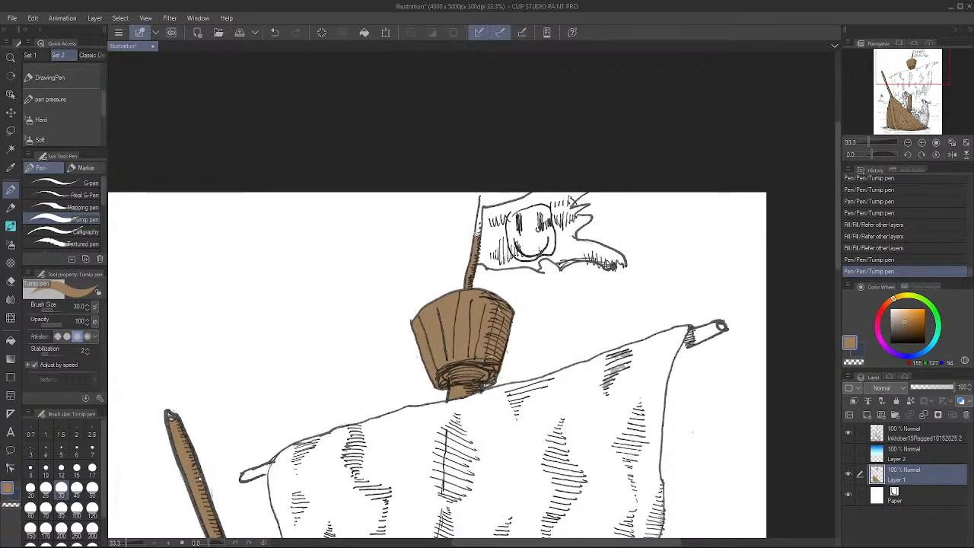
drag(475, 234, 482, 201)
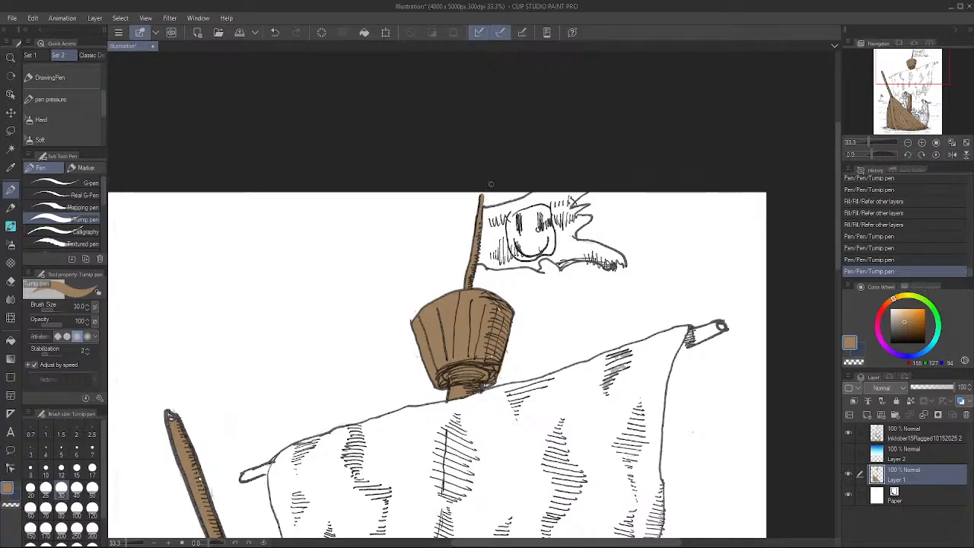
drag(580, 487, 614, 250)
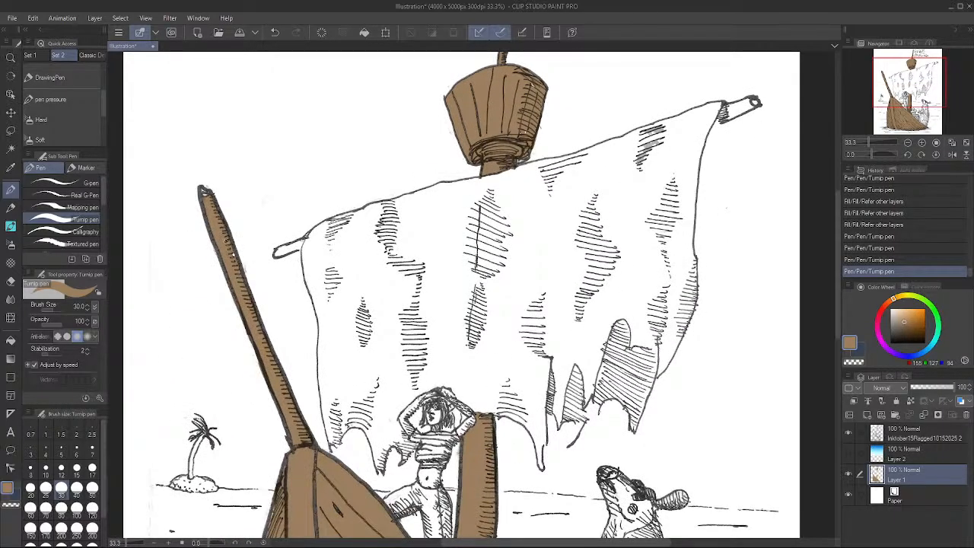
drag(209, 200, 204, 190)
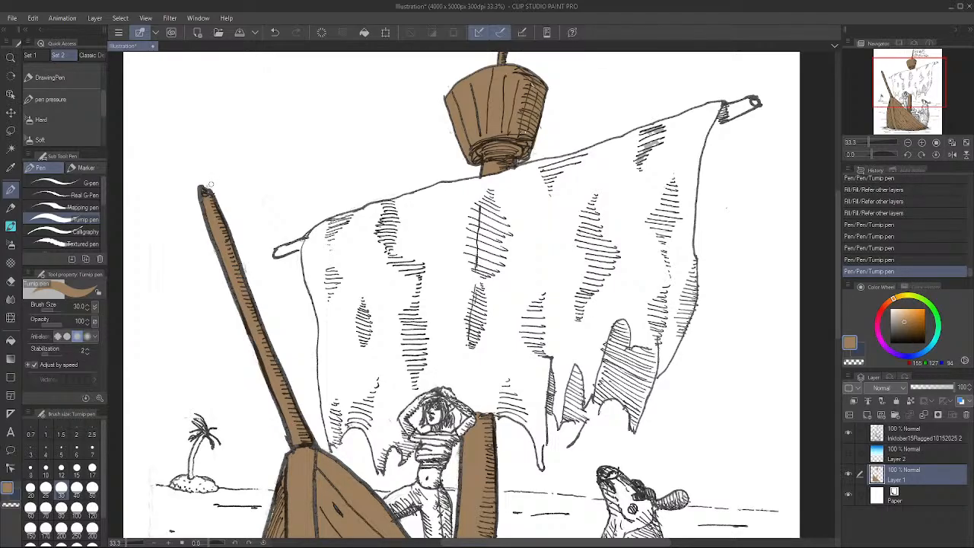
click(898, 316)
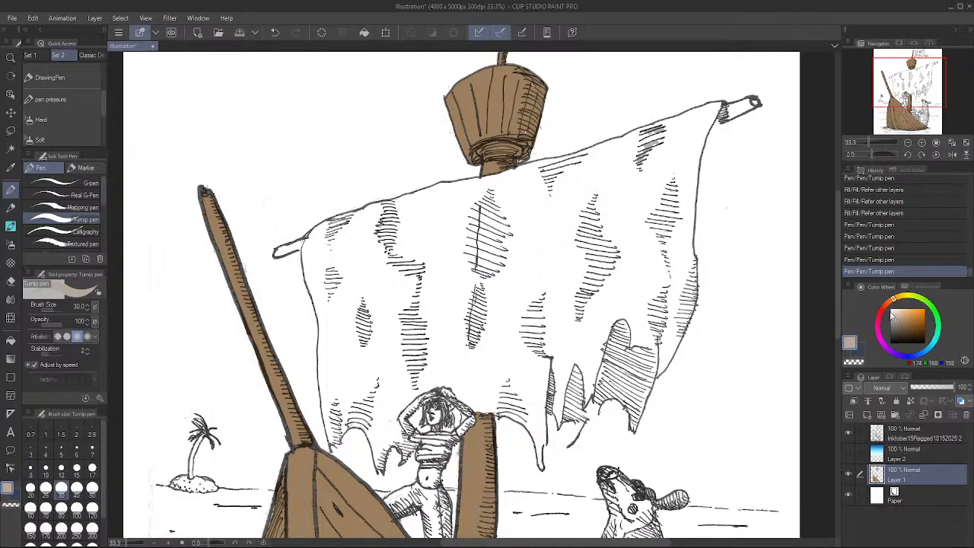
click(11, 343)
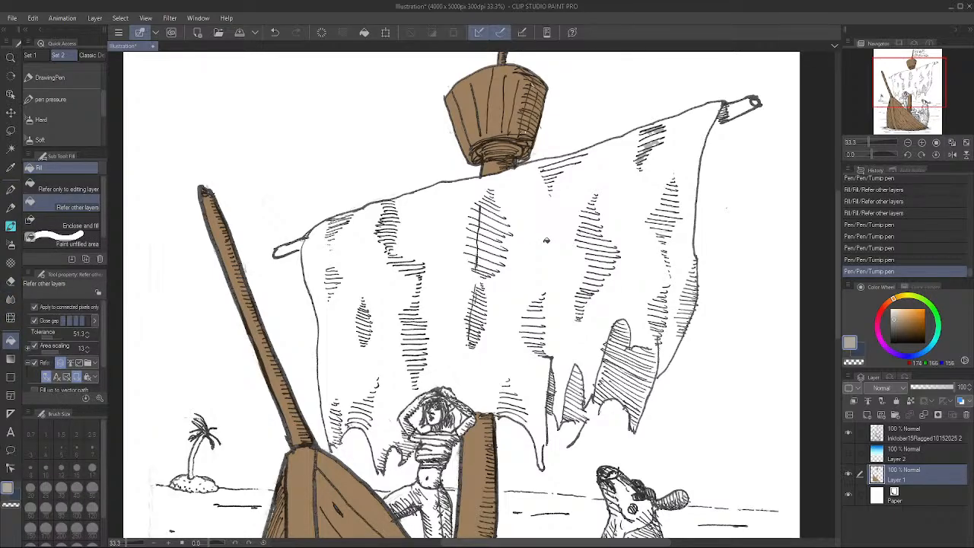
click(545, 241)
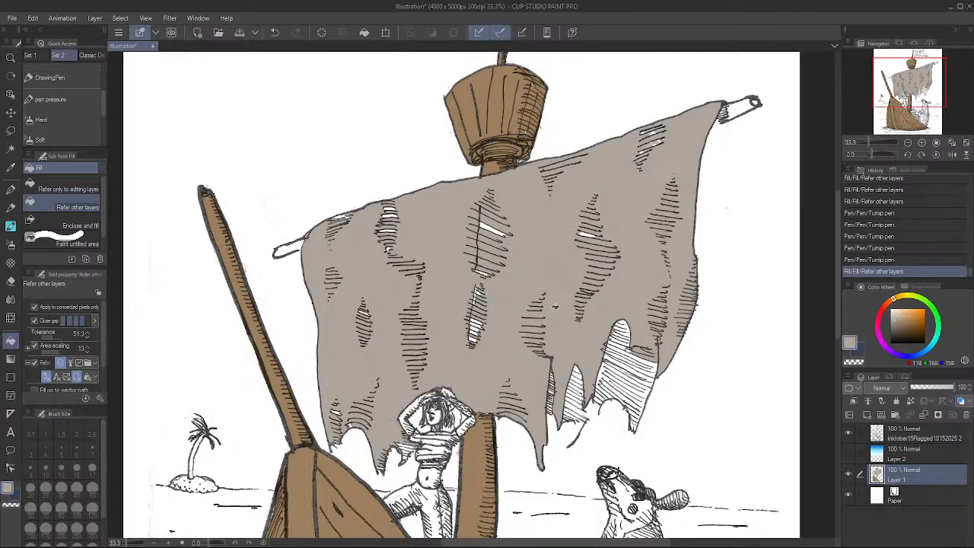
key(ctrl+z)
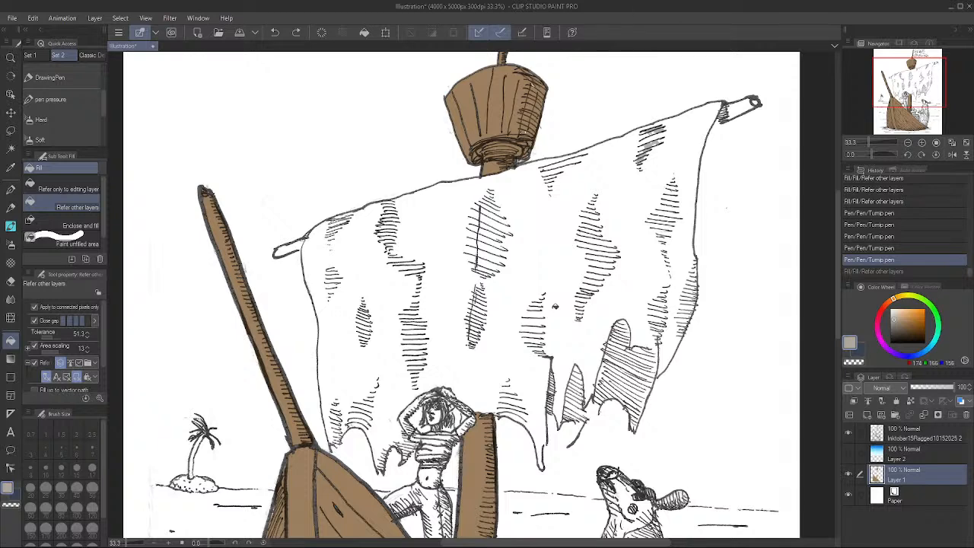
Set the drawing colour to a cool light grey, RGB 151, 153, 155, for the sail
scroll(555, 307, up, 1)
scroll(555, 307, down, 3)
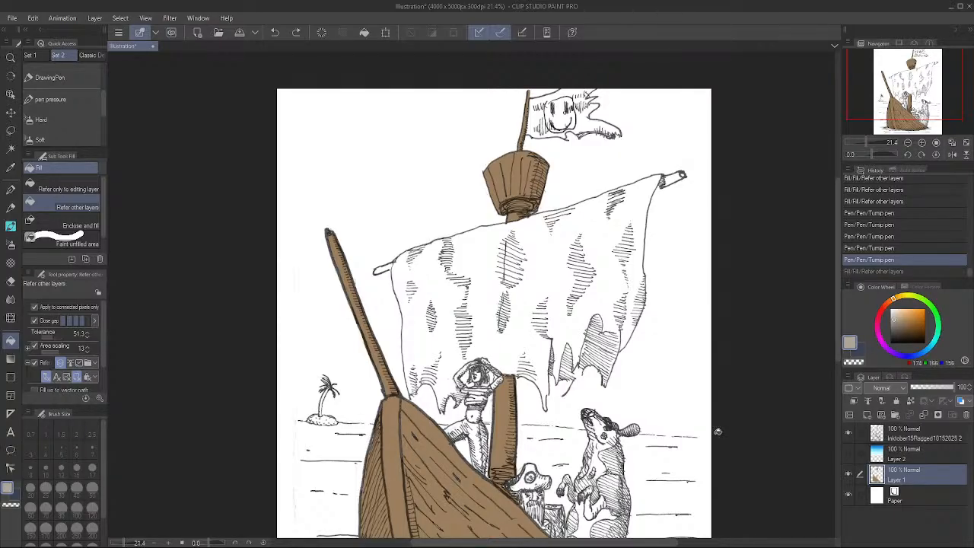
click(925, 353)
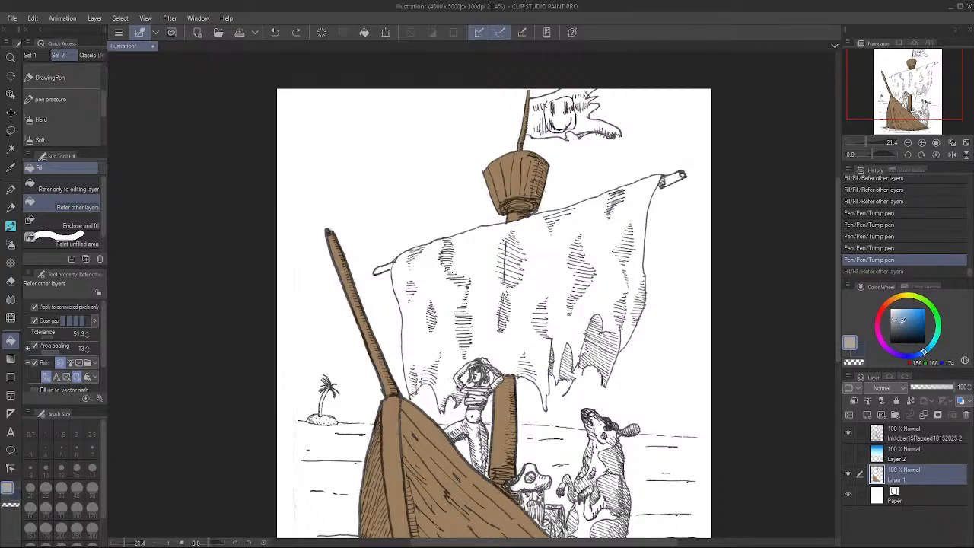
mouse_move(898, 324)
mouse_down()
mouse_move(907, 312)
mouse_move(892, 321)
mouse_up()
scroll(673, 451, down, 4)
scroll(653, 452, up, 5)
scroll(651, 449, up, 6)
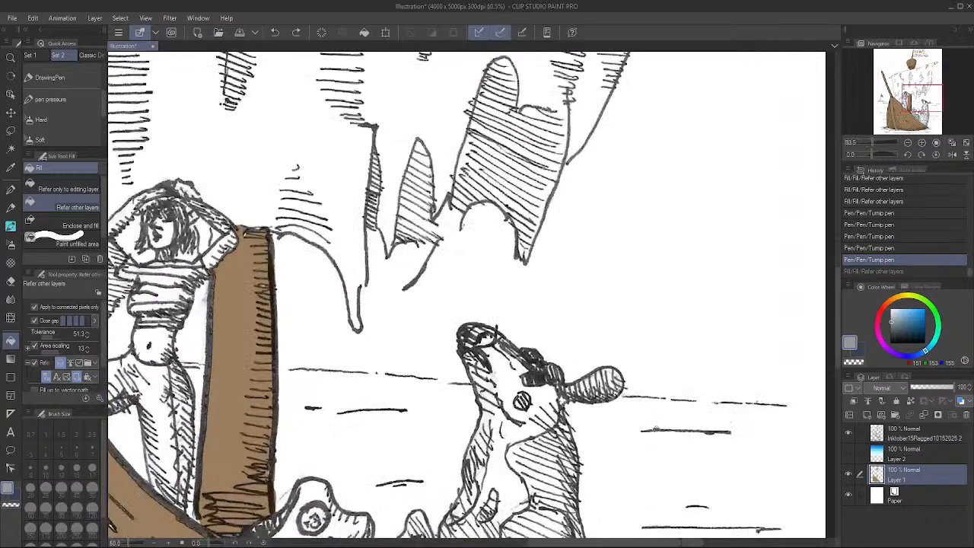
Bridge the gaps in the horizon line from the mast to the canvas's right edge with grey Turnip pen strokes at size 30
scroll(659, 417, down, 3)
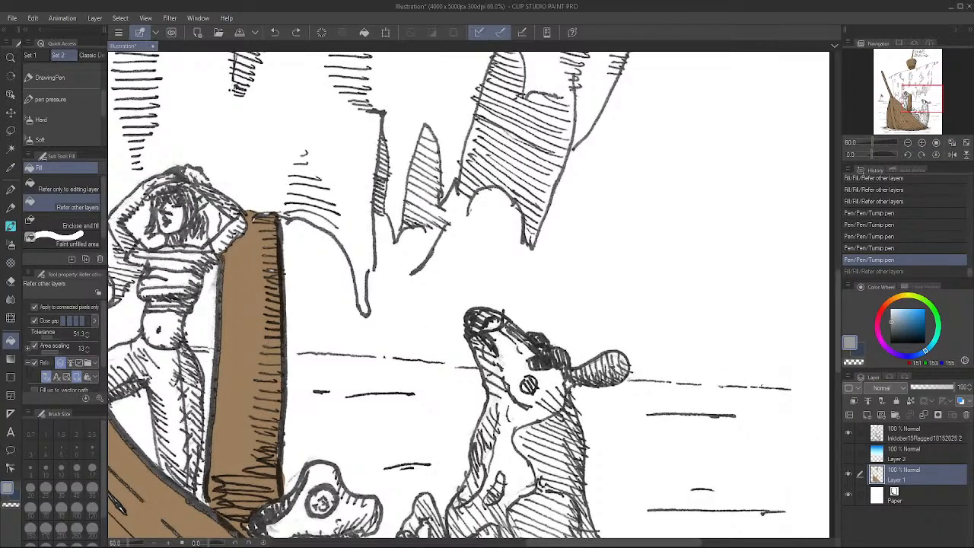
click(14, 192)
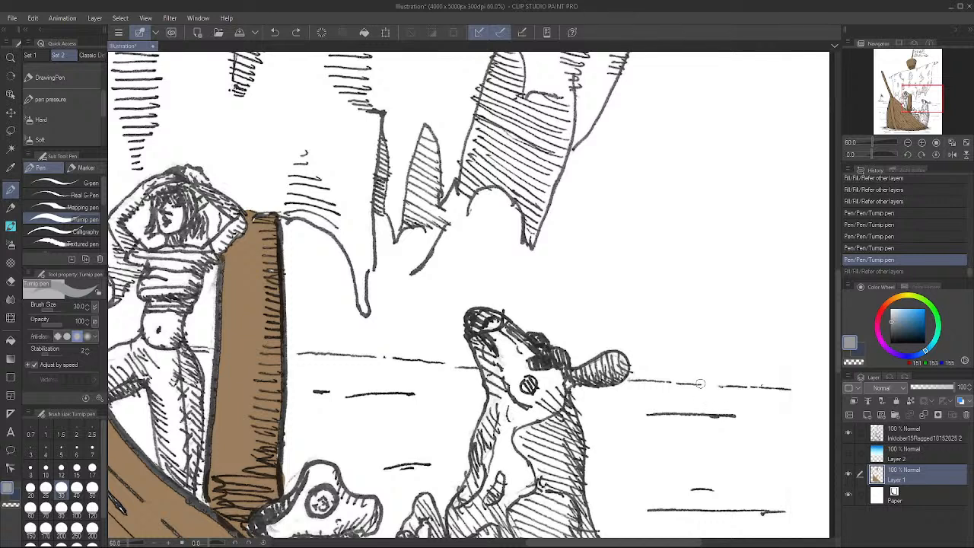
drag(700, 383, 723, 384)
drag(791, 386, 833, 389)
drag(633, 383, 627, 377)
drag(455, 367, 374, 356)
drag(302, 353, 286, 352)
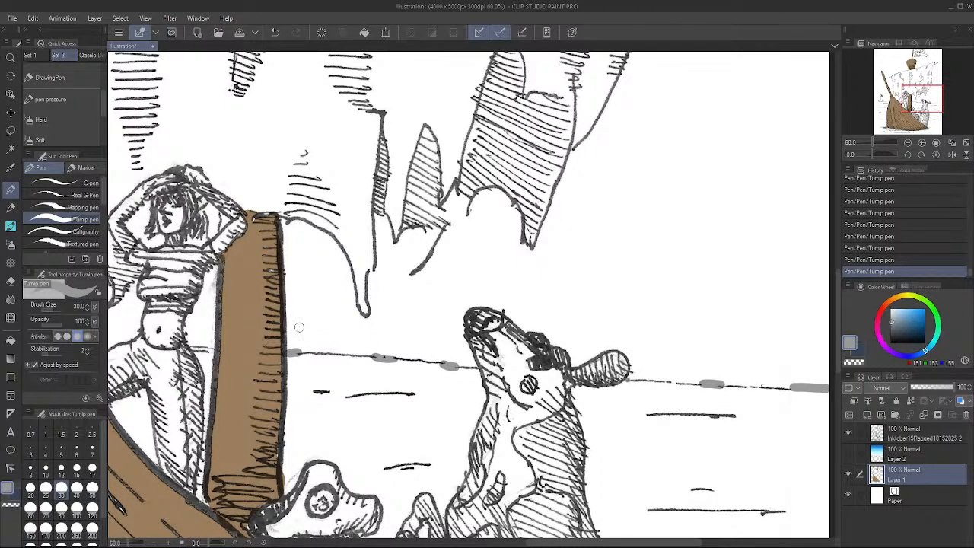
Close the horizon gaps beside the standing woman's leg, between the palm island and the hull, and left of the island in grey
drag(270, 399, 467, 402)
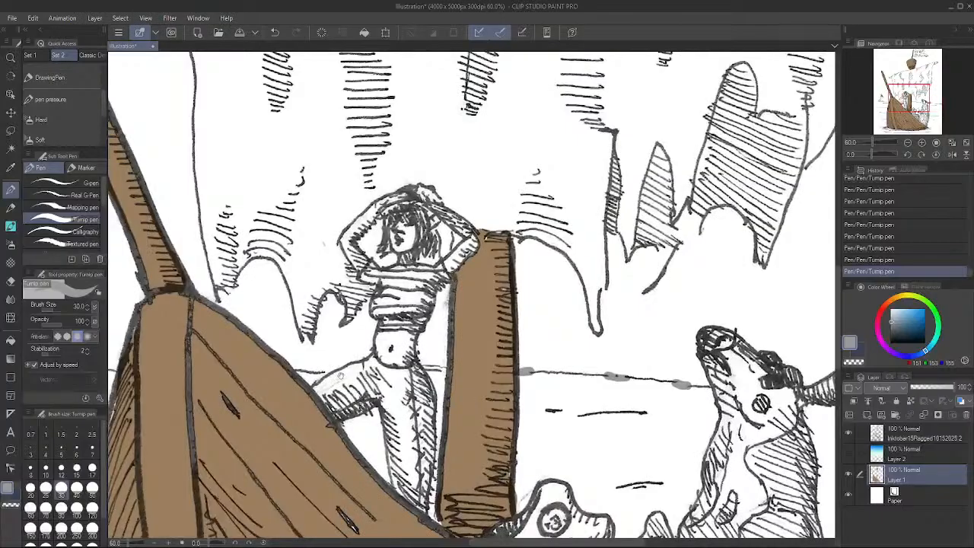
click(326, 369)
mouse_move(327, 368)
mouse_down()
mouse_move(547, 360)
mouse_move(308, 358)
mouse_move(323, 356)
mouse_up()
drag(119, 352, 109, 351)
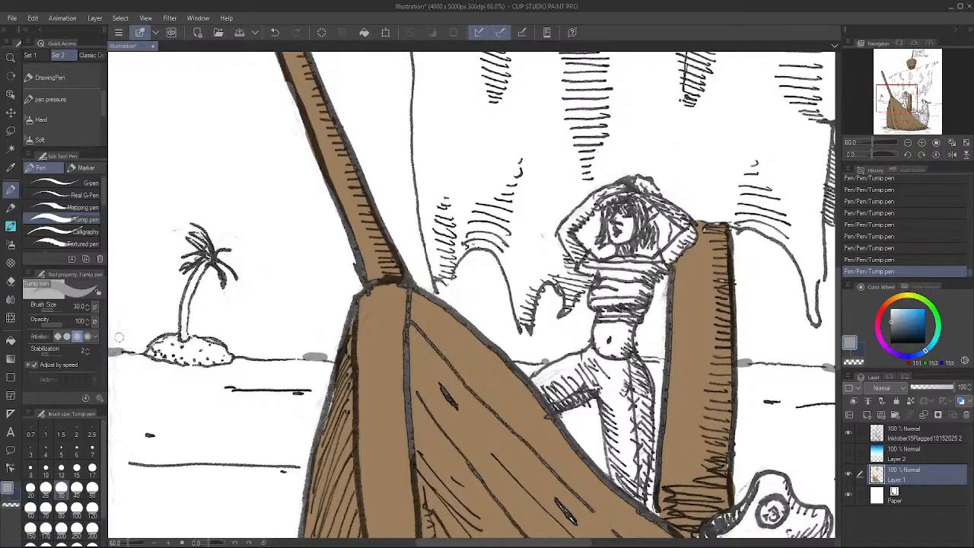
Cover the remaining horizon gap right of the spotted animal and fill the sky right of the sail grey with Refer other layers
drag(766, 473, 518, 464)
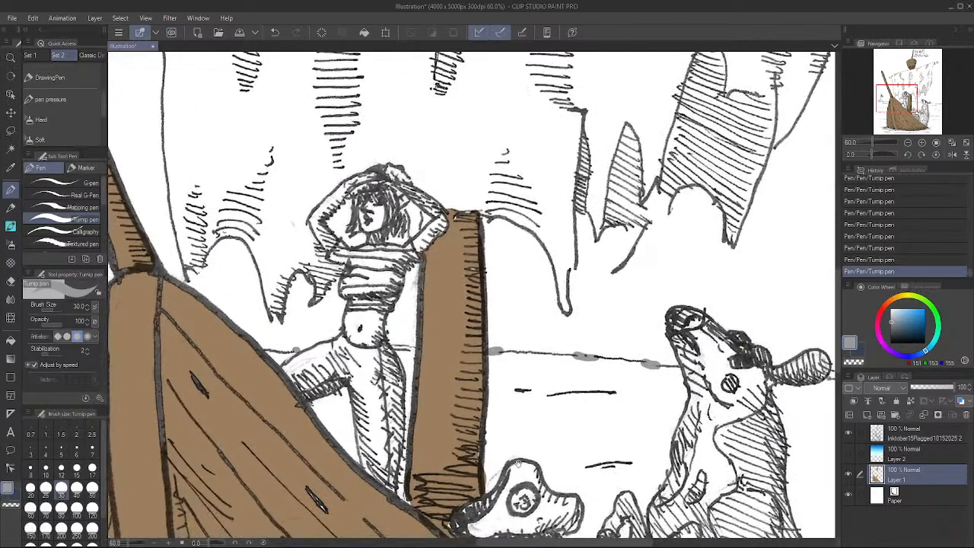
drag(643, 456, 473, 467)
drag(732, 466, 633, 468)
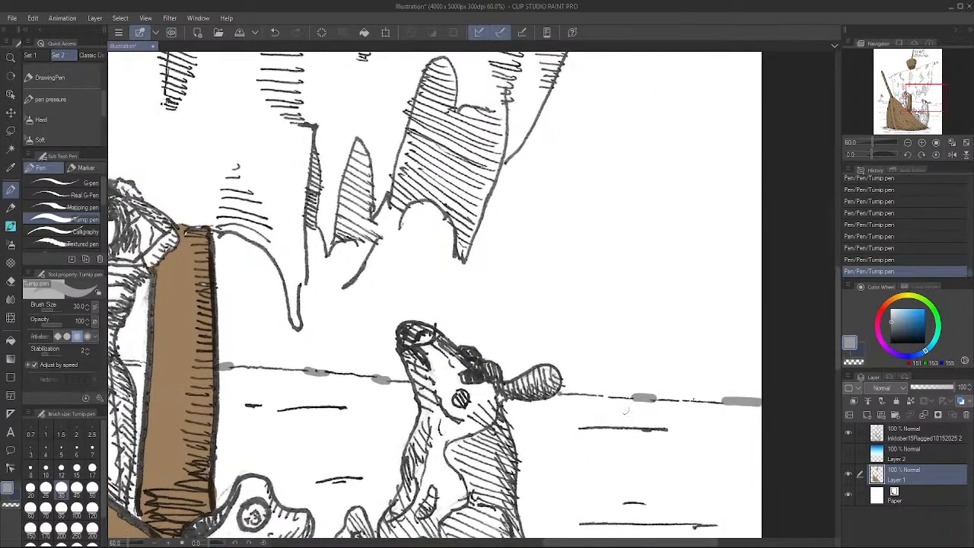
drag(669, 399, 697, 399)
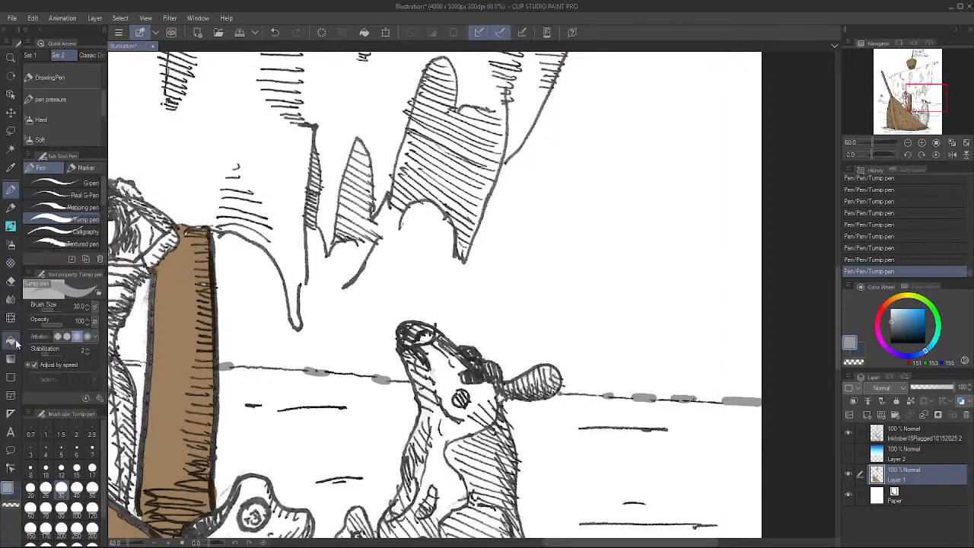
click(13, 339)
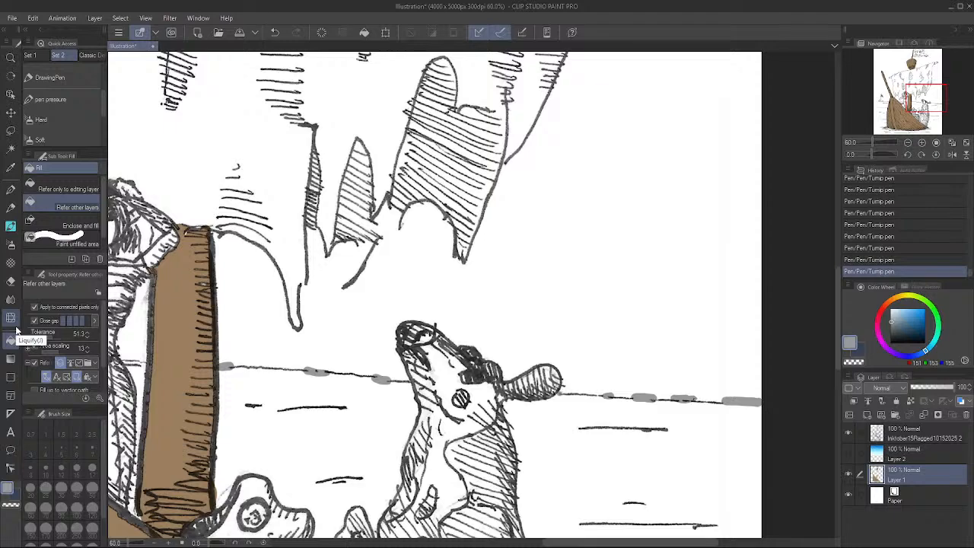
click(641, 202)
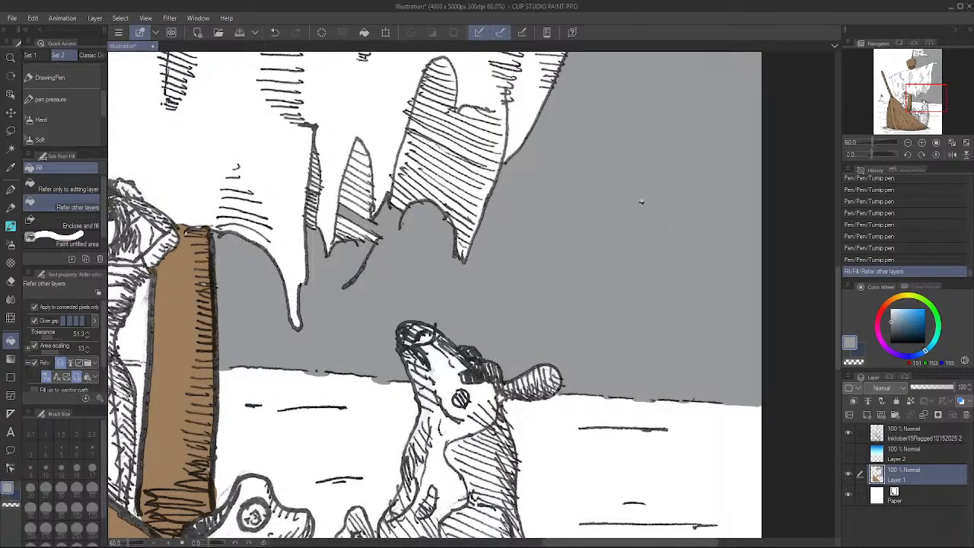
Try filling the sky left of the sail and the small areas around the standing woman grey, and undo these fills
scroll(642, 203, down, 4)
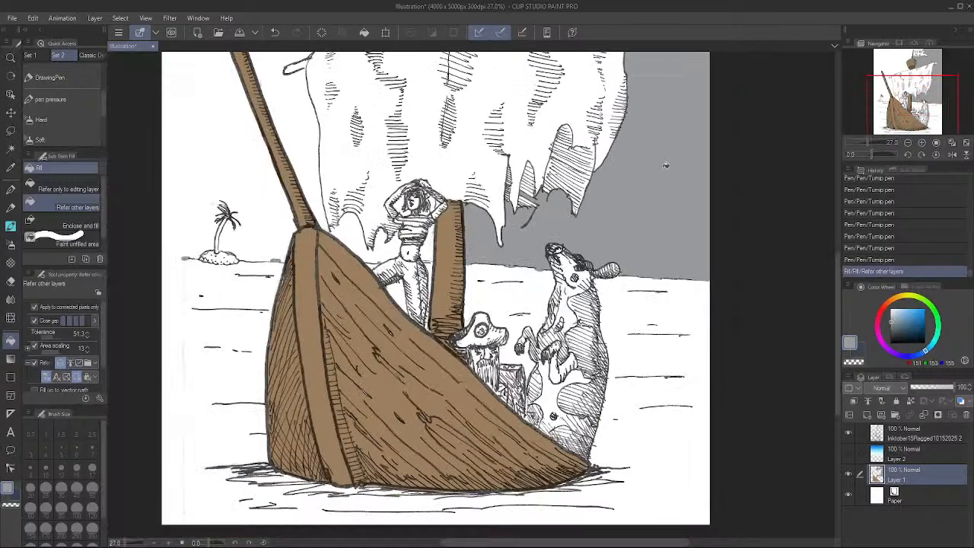
drag(660, 161, 646, 353)
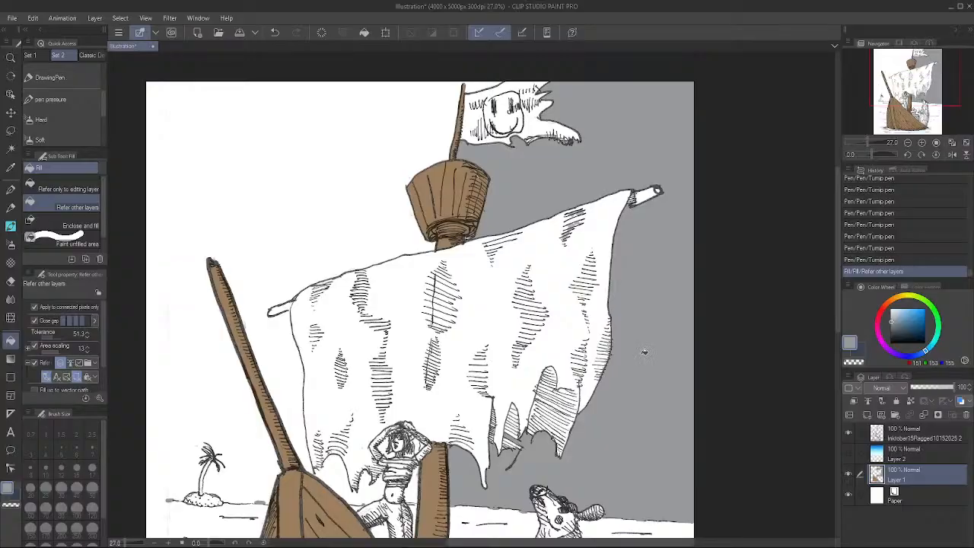
click(339, 187)
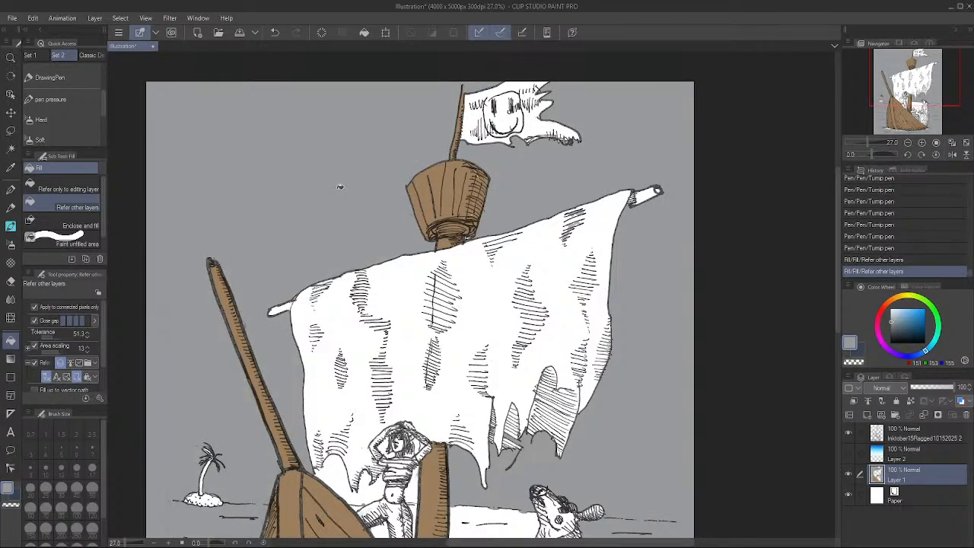
click(343, 474)
click(417, 486)
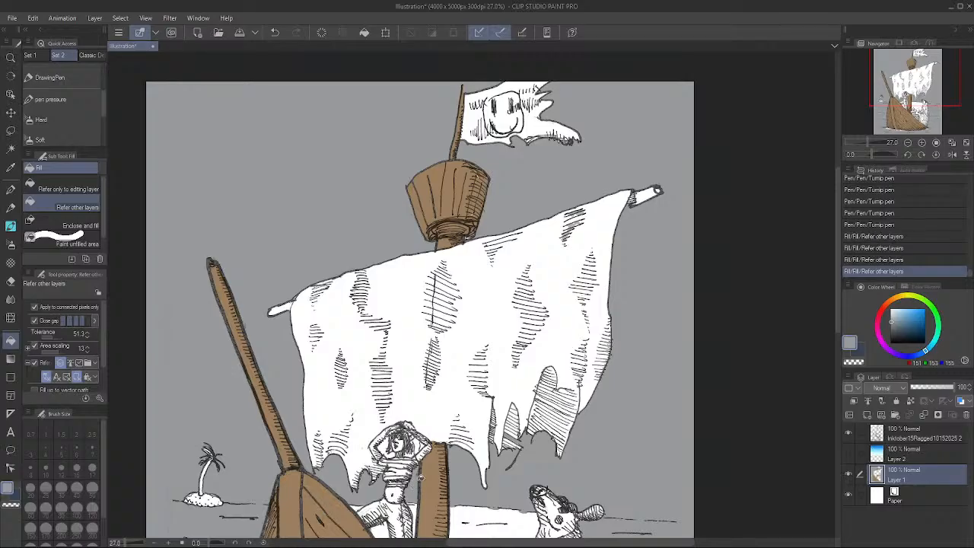
drag(451, 499, 566, 343)
key(ctrl+z)
key(ctrl+z)
key(ctrl+z)
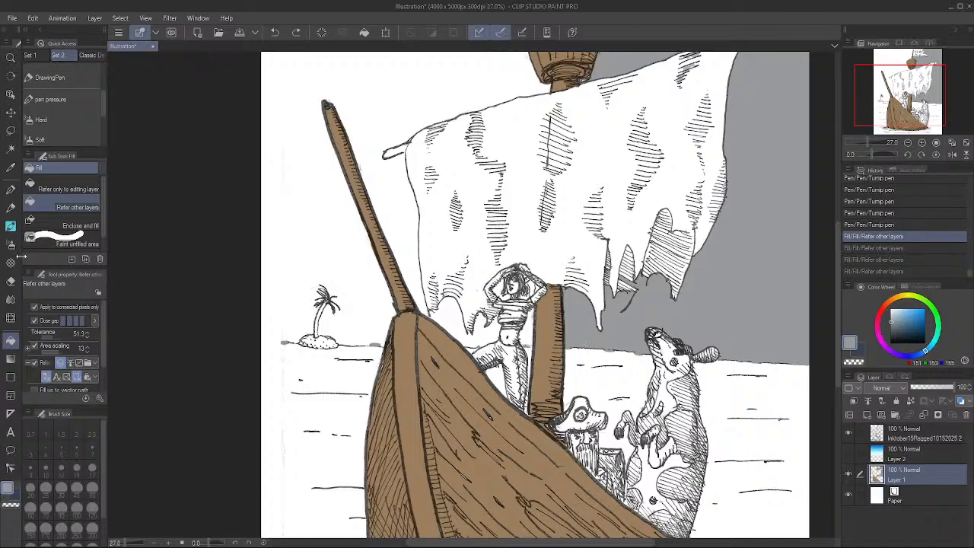
Extend the horizon stroke to the canvas's left edge and fill the left sky and the small sky areas around the standing woman grey
click(11, 190)
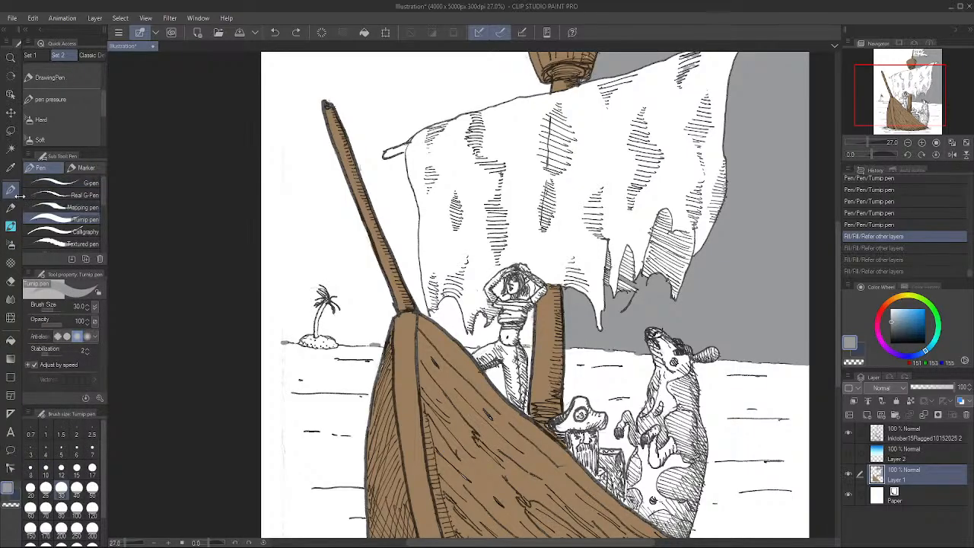
drag(283, 343, 259, 341)
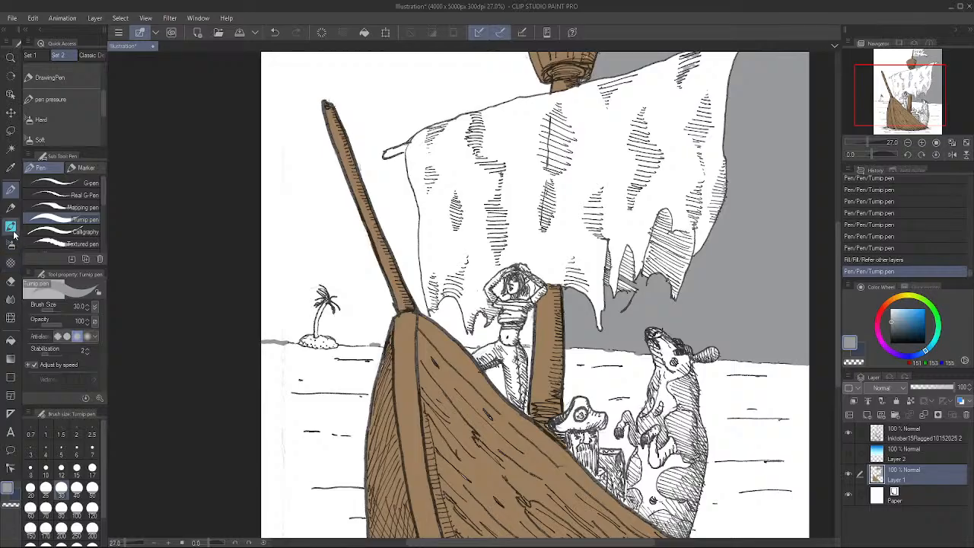
click(16, 338)
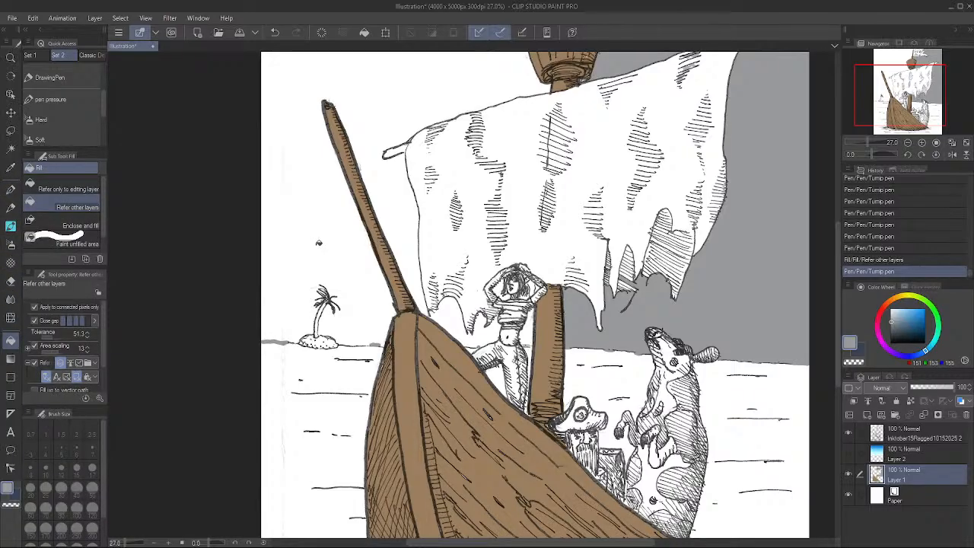
click(319, 242)
click(465, 320)
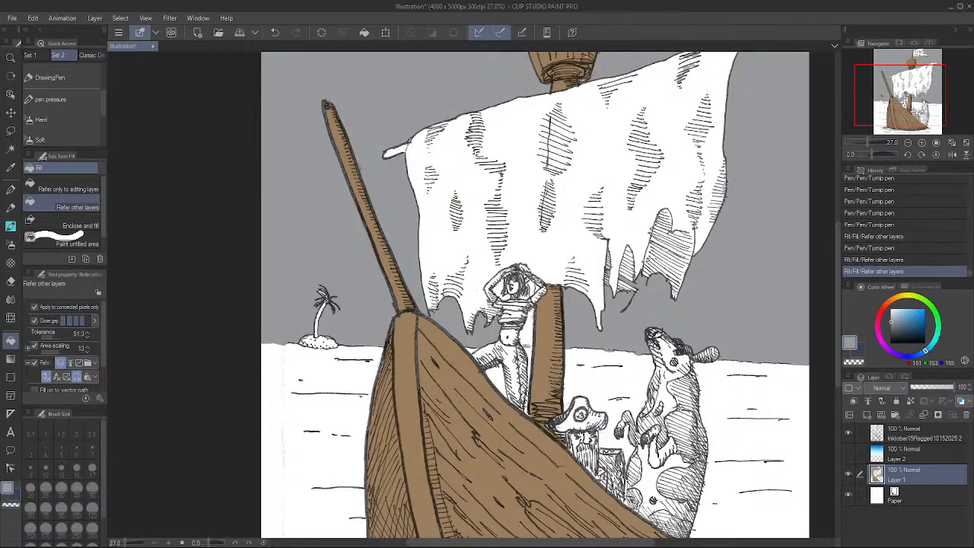
click(533, 329)
Pick the brown from the crow's nest, fill both exposed ends of the sail's yard, and paint over the leftover white on the right end
drag(651, 218, 621, 408)
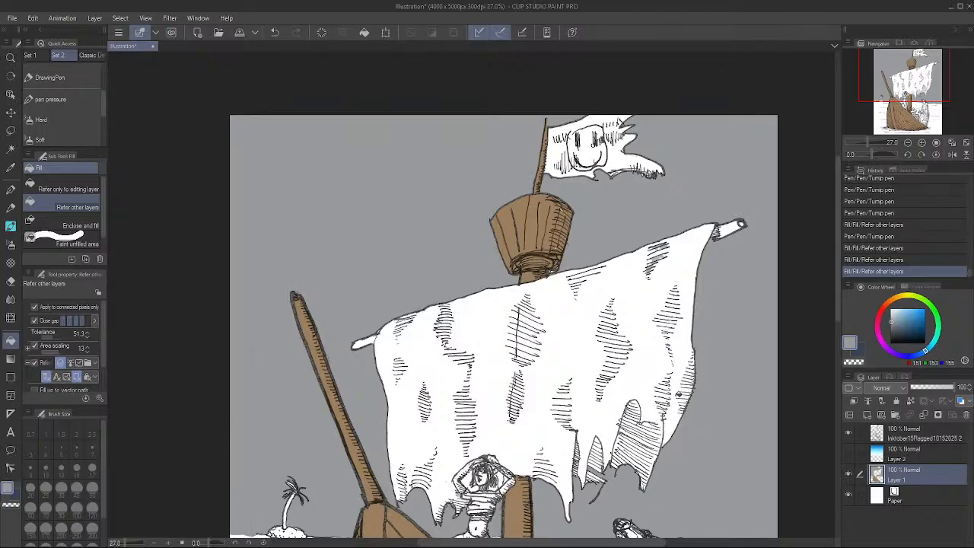
alt+click(525, 205)
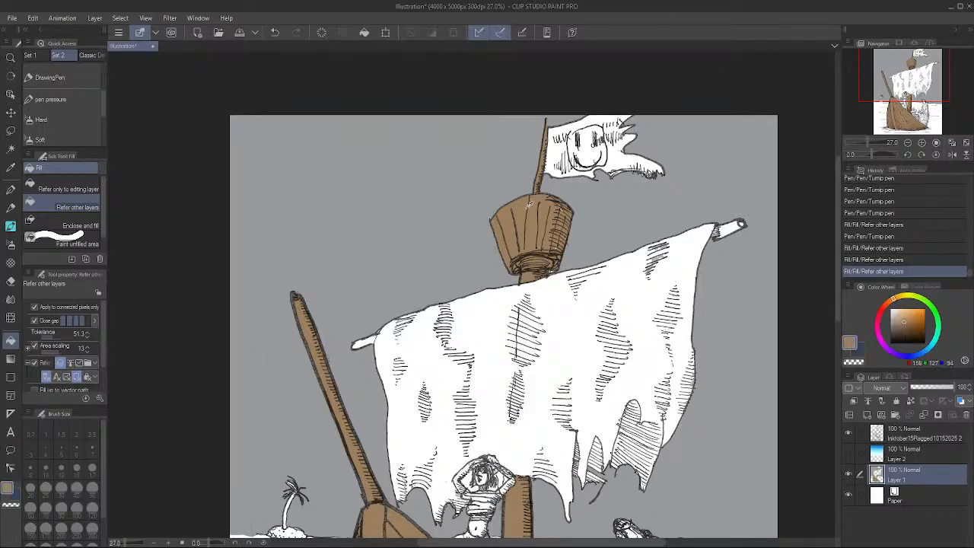
click(367, 342)
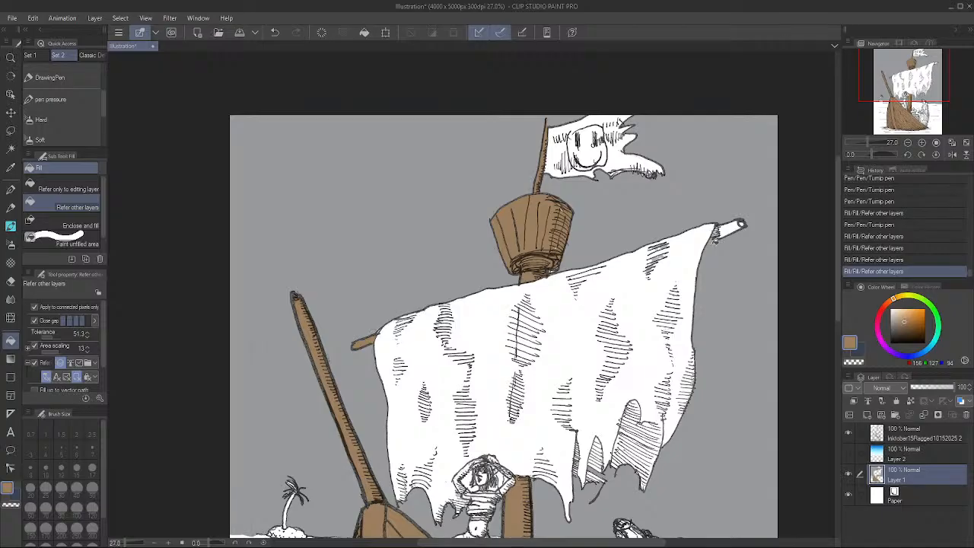
click(732, 230)
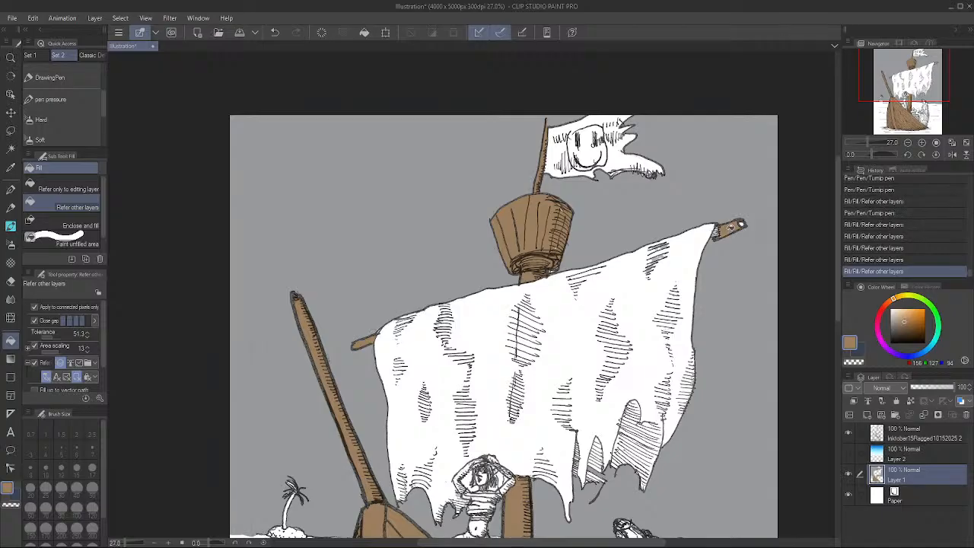
click(13, 190)
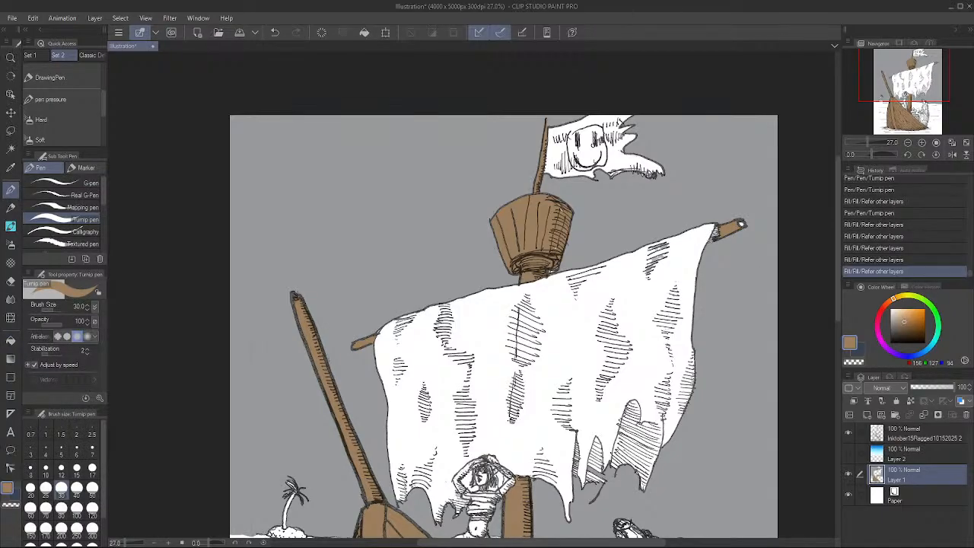
mouse_move(717, 225)
mouse_down()
mouse_move(749, 227)
mouse_move(714, 238)
mouse_up()
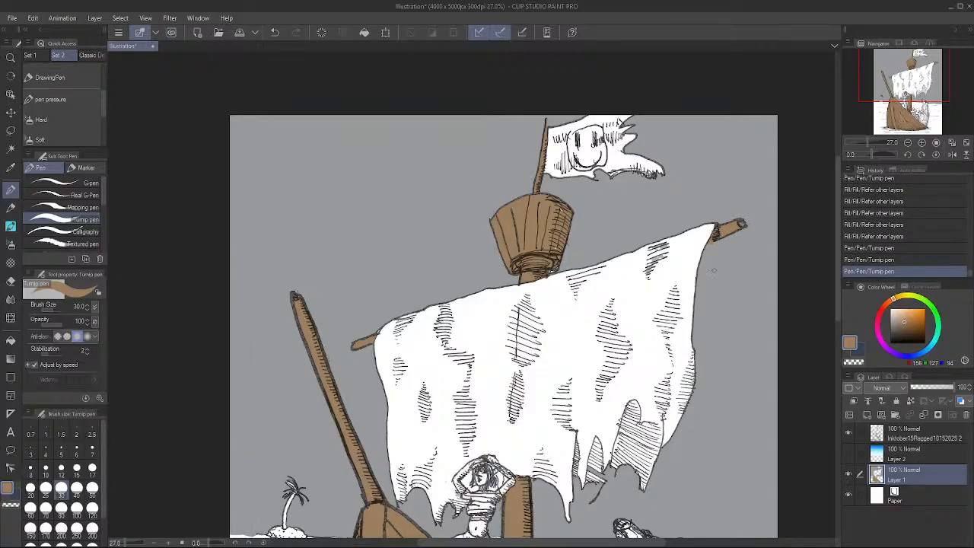
Set the drawing colour to a dark, muted navy blue, about RGB 60, 60, 88, for the sea
scroll(714, 270, down, 5)
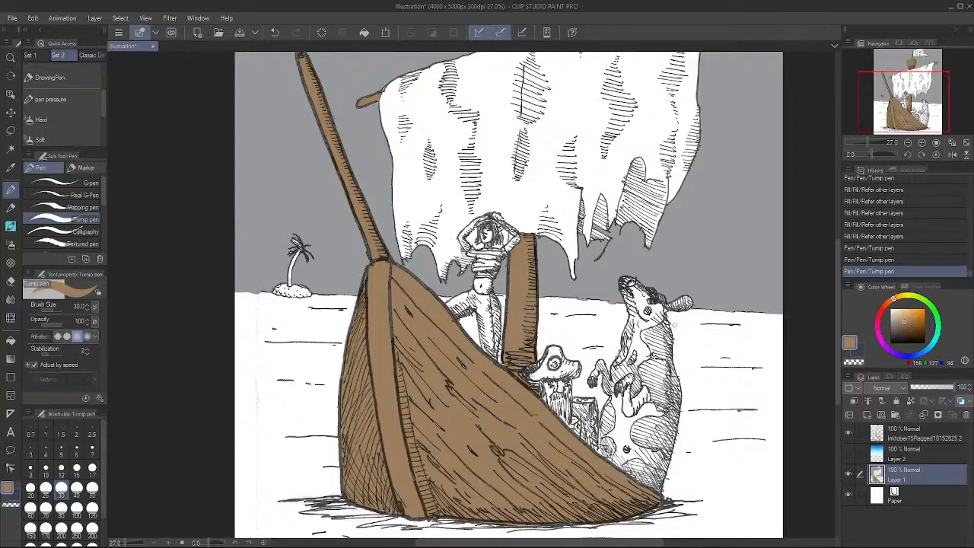
click(920, 356)
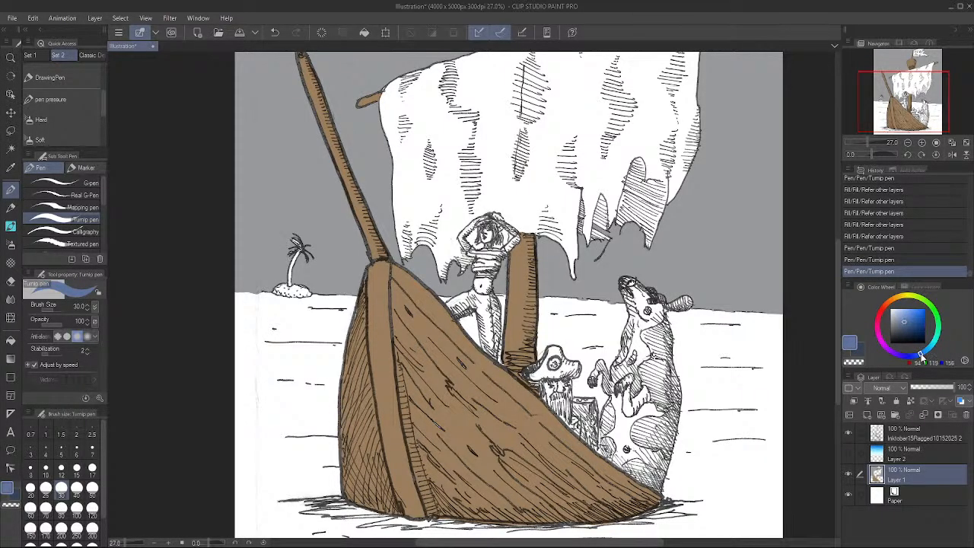
mouse_move(921, 355)
mouse_down()
mouse_move(938, 338)
mouse_move(918, 358)
mouse_move(900, 356)
mouse_up()
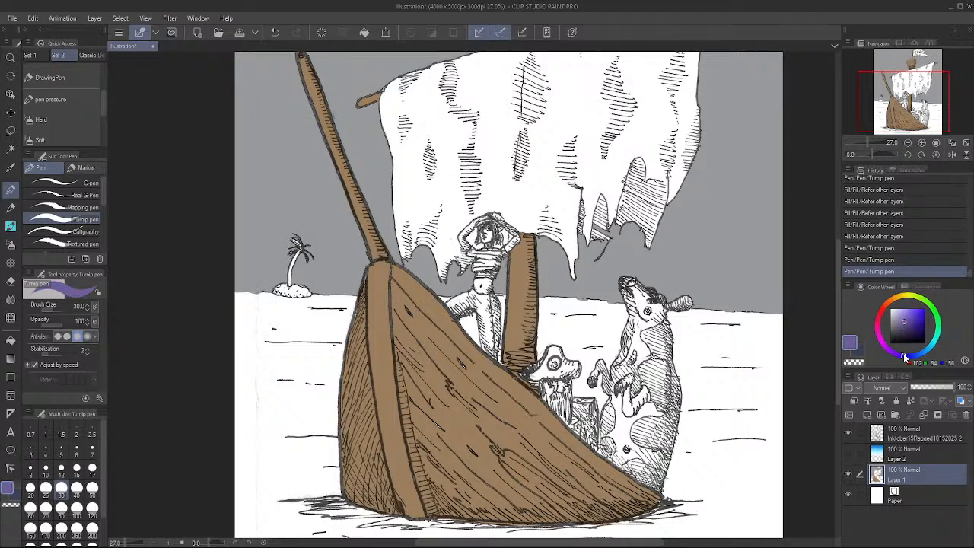
mouse_move(912, 318)
mouse_down()
mouse_move(935, 315)
mouse_move(906, 328)
mouse_up()
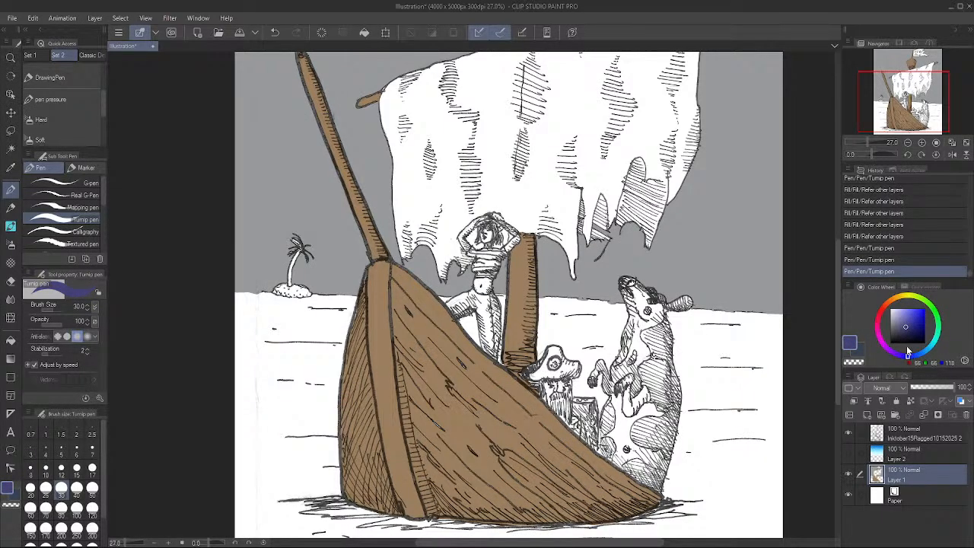
mouse_move(906, 328)
mouse_down()
mouse_move(916, 318)
mouse_move(901, 331)
mouse_up()
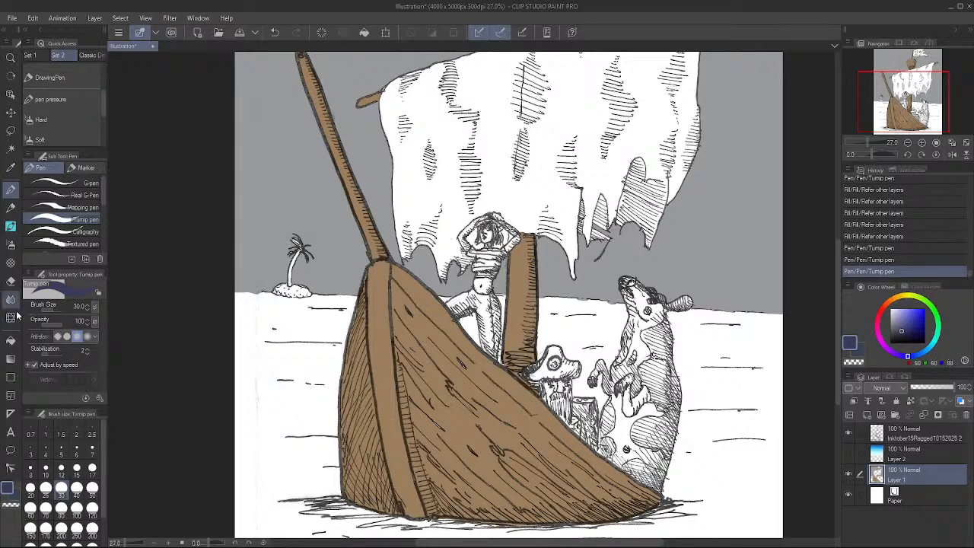
Fill the sea around the ship and the enclosed area between the mast and the spotted animal with navy using Refer other layers
click(11, 340)
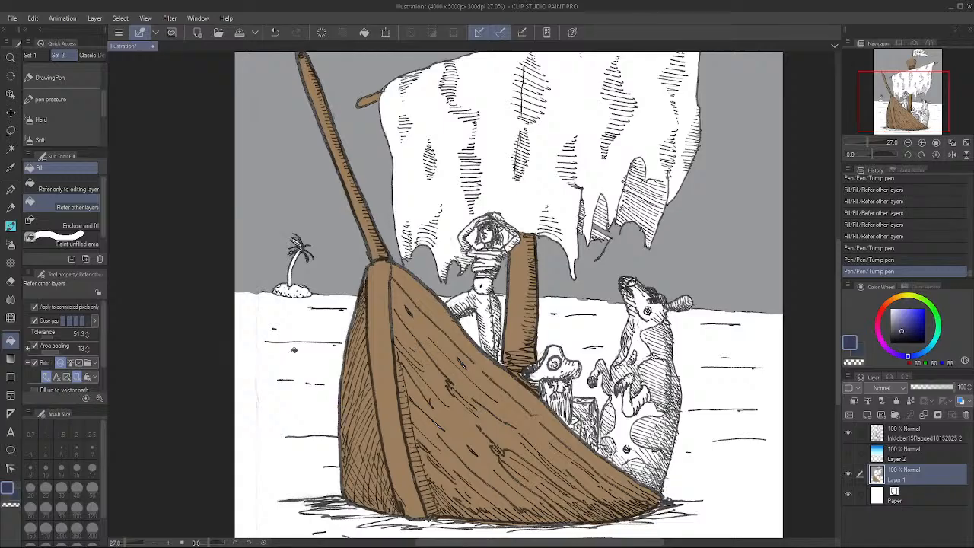
click(294, 351)
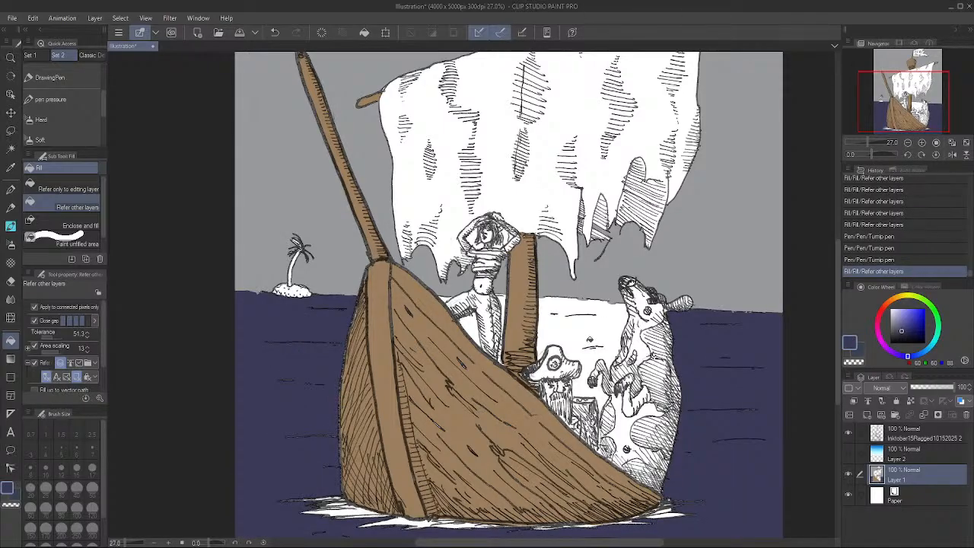
click(601, 318)
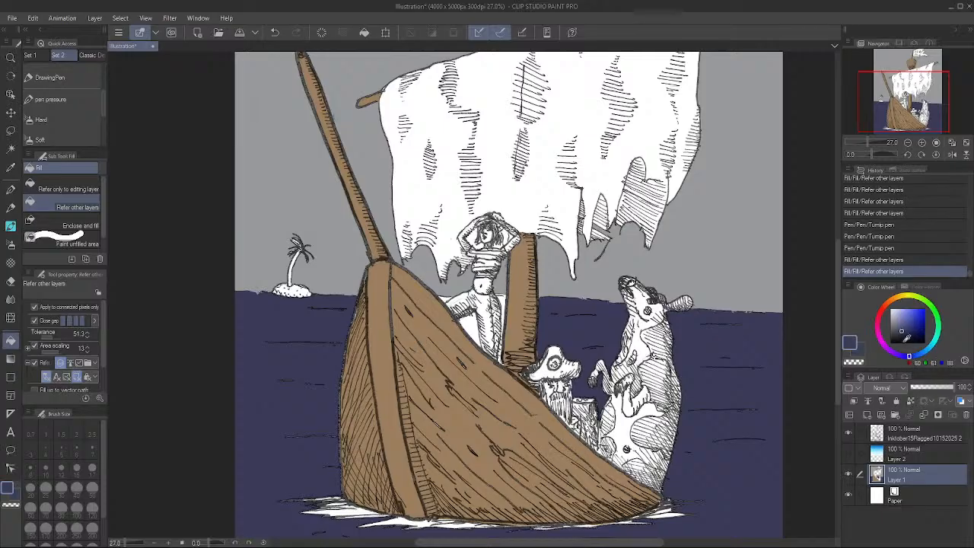
Set the drawing colour to a more saturated blue, about RGB 48, 51, 129, and try to refill the sea with it
click(901, 327)
mouse_move(901, 326)
mouse_down()
mouse_move(920, 325)
mouse_move(912, 326)
mouse_up()
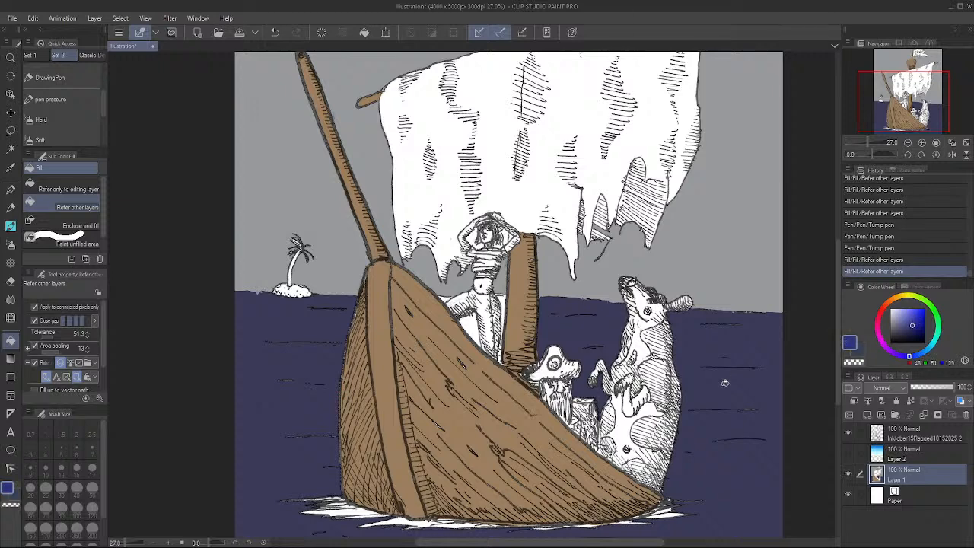
click(808, 407)
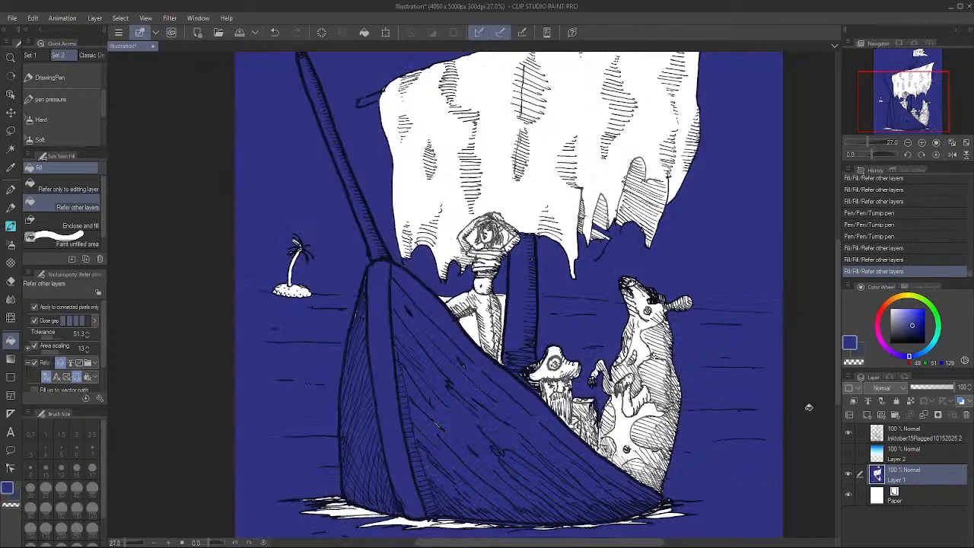
Undo the last sea refill, set the drawing colour to about RGB 48, 75, 129, and try to refill the sea with it
key(ctrl+z)
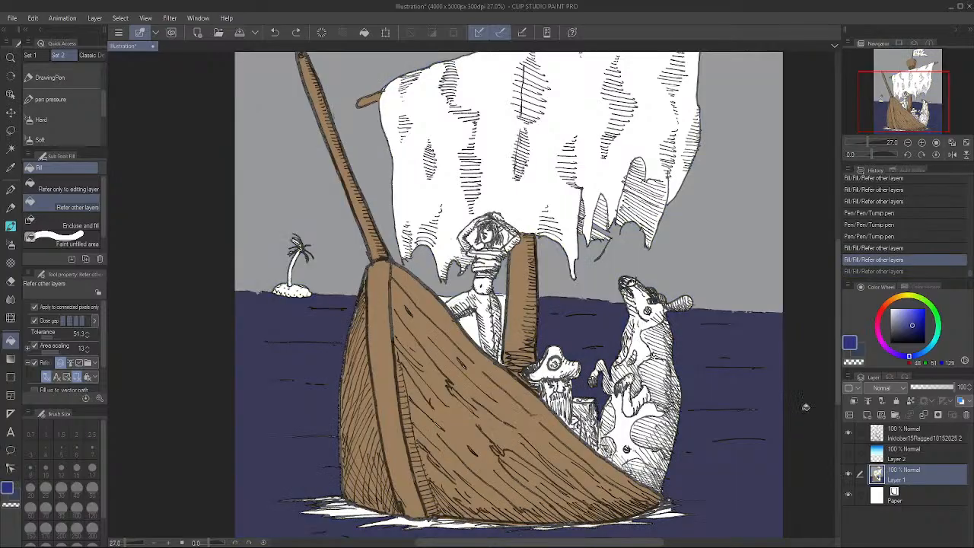
drag(909, 356, 918, 354)
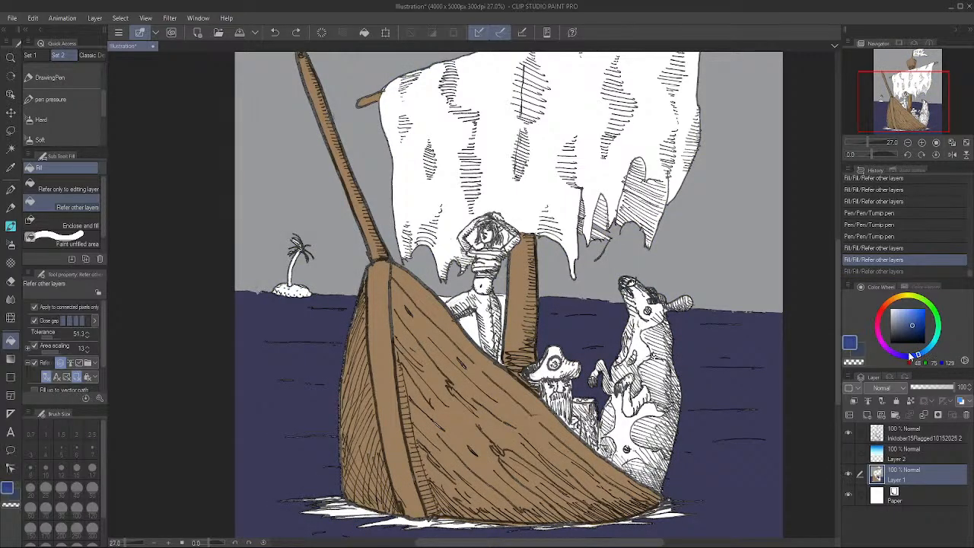
click(769, 406)
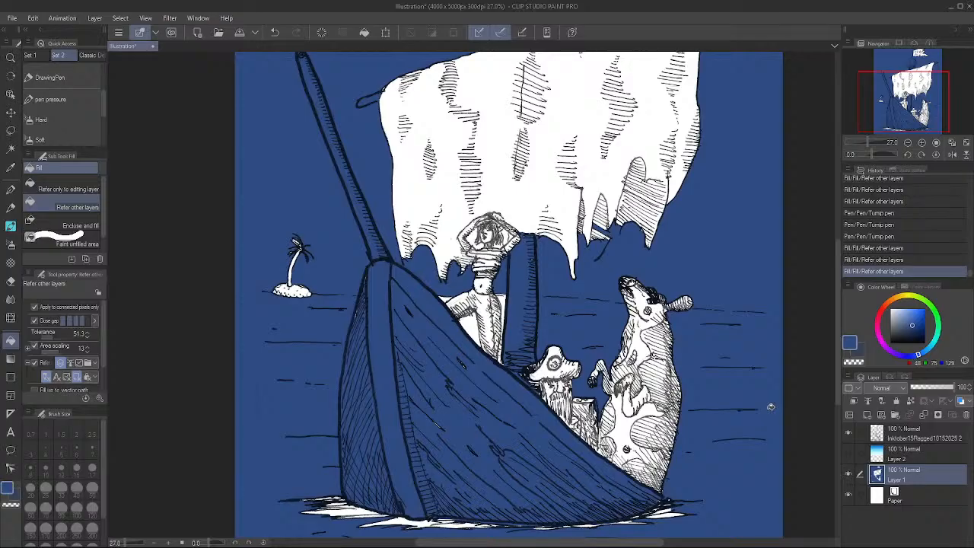
key(ctrl+z)
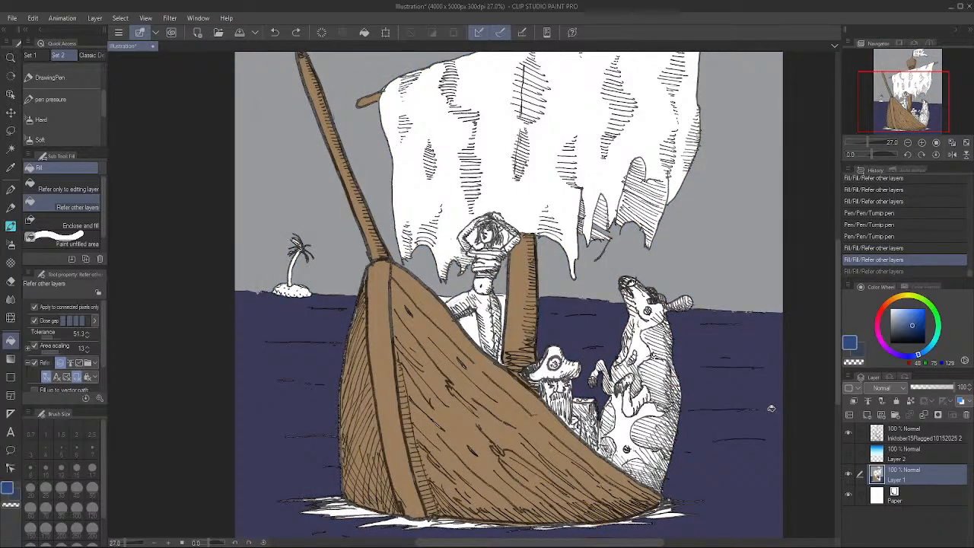
Undo both navy sea fills, then try filling the blank sea with the blue of about RGB 48, 75, 129
key(ctrl+z)
key(ctrl+z)
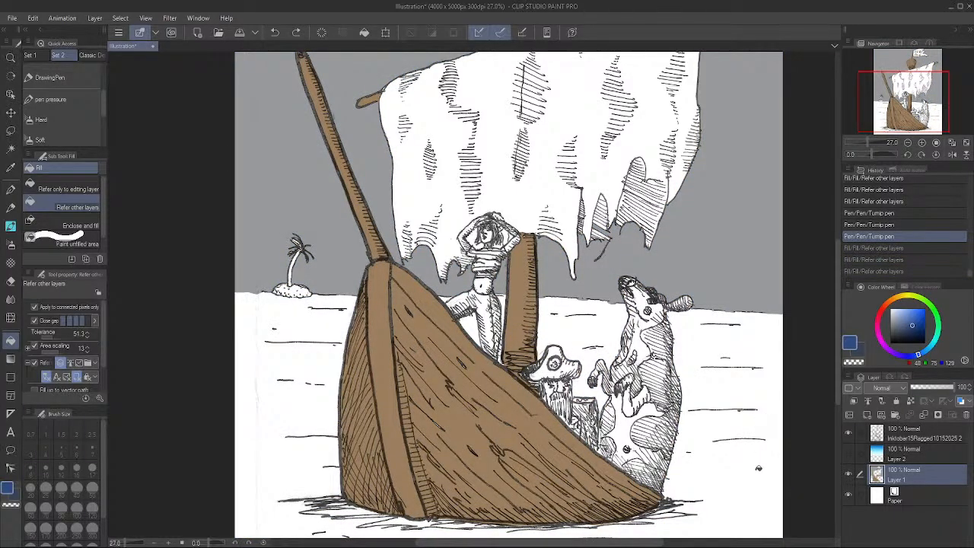
click(764, 475)
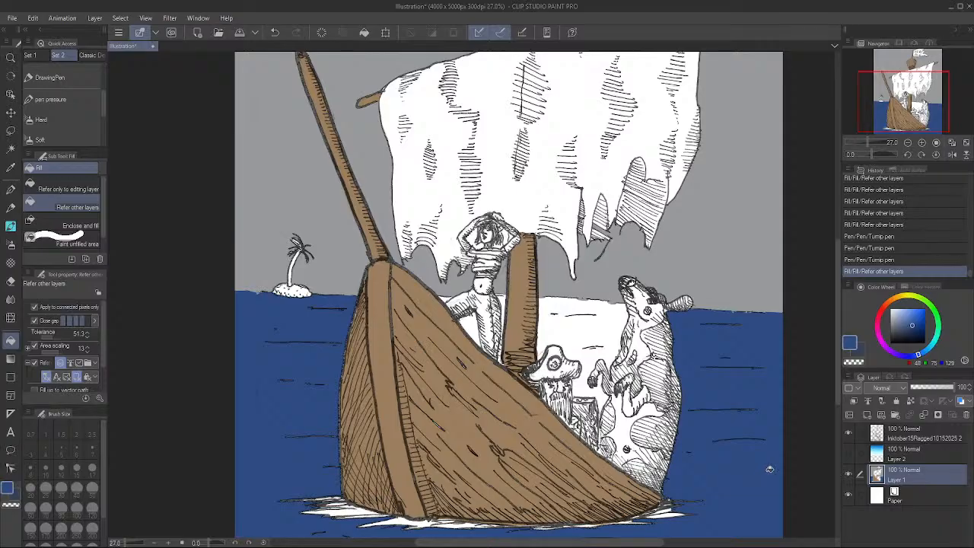
key(ctrl+z)
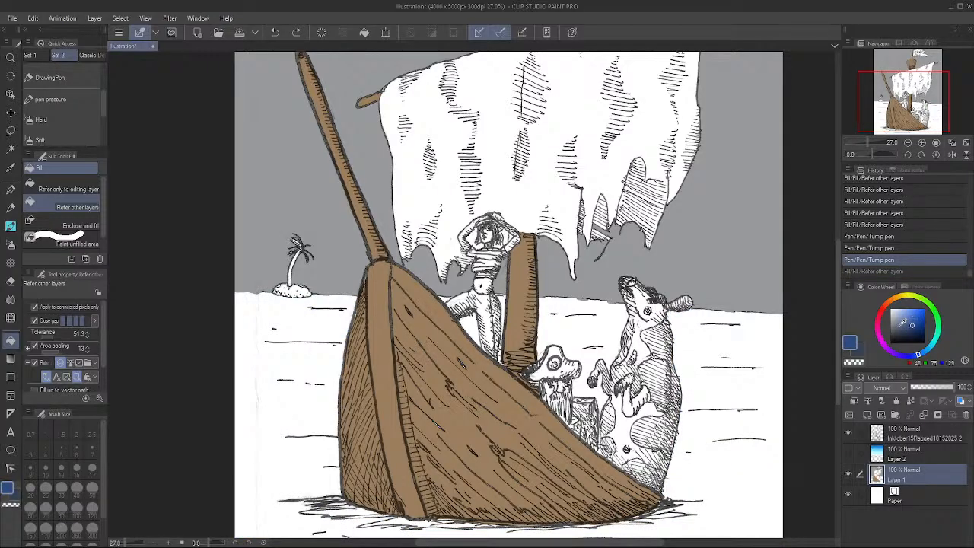
Set the drawing colour to a muted slate blue, about RGB 92, 106, 133, and fill the sea and the enclosed gaps around the standing figure
click(903, 323)
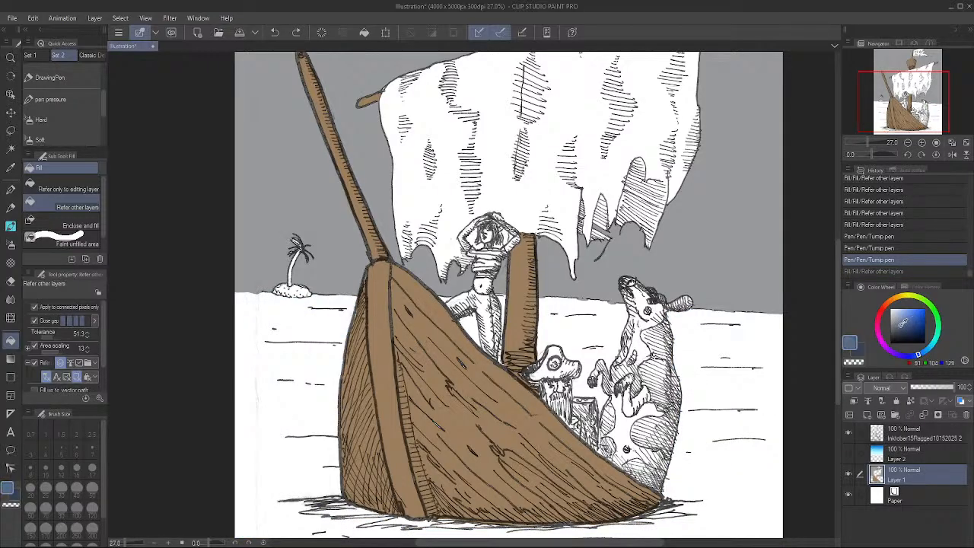
click(762, 375)
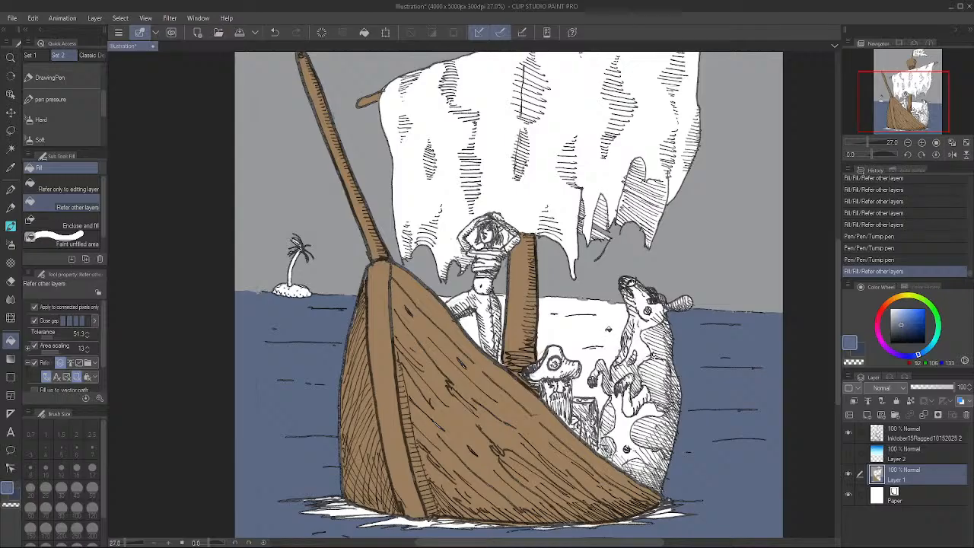
click(605, 338)
click(470, 322)
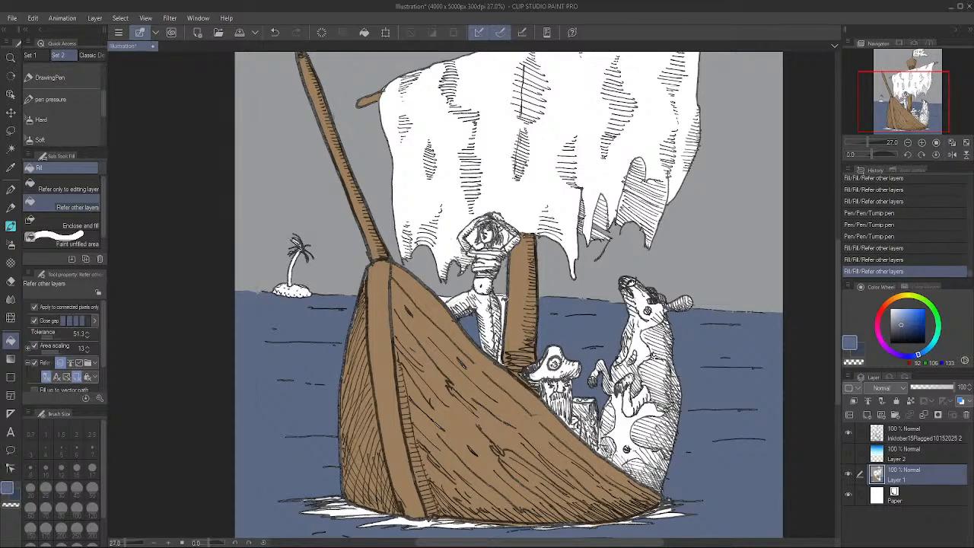
click(505, 298)
click(451, 295)
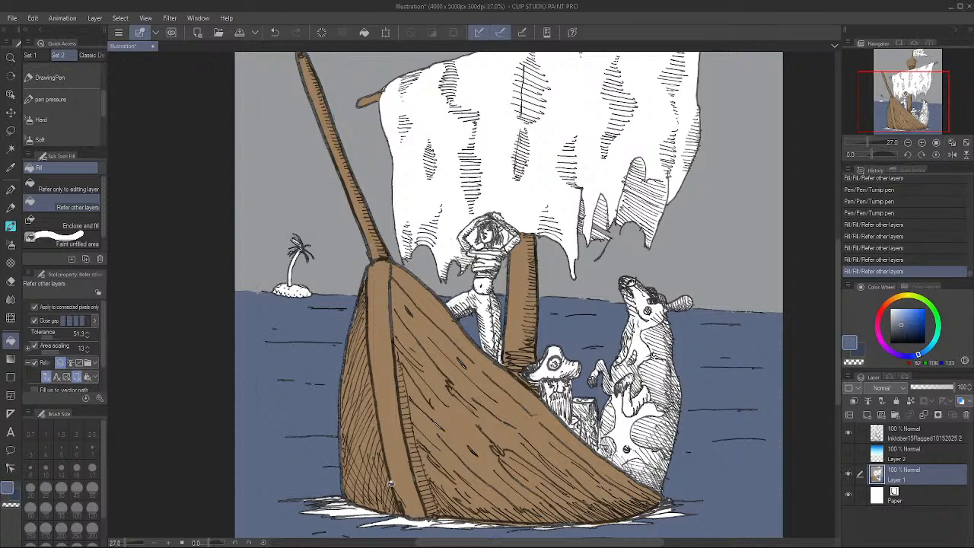
Try to refill the sea with a lighter slate blue, about RGB 139, 153, 182, and undo all the slate-blue fills
click(898, 315)
click(755, 336)
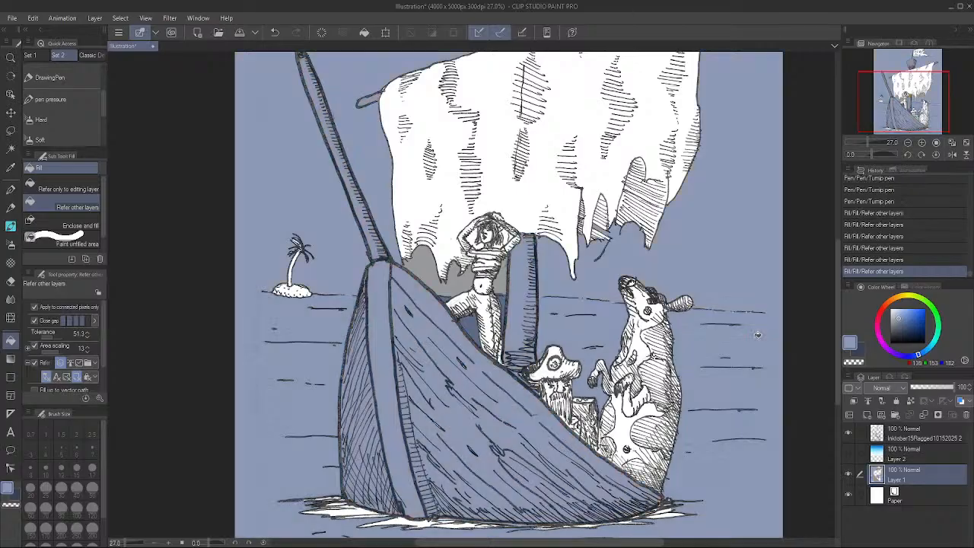
key(ctrl+z)
key(ctrl+z)
key(ctrl+z)
key(ctrl+z)
key(ctrl+z)
key(ctrl+z)
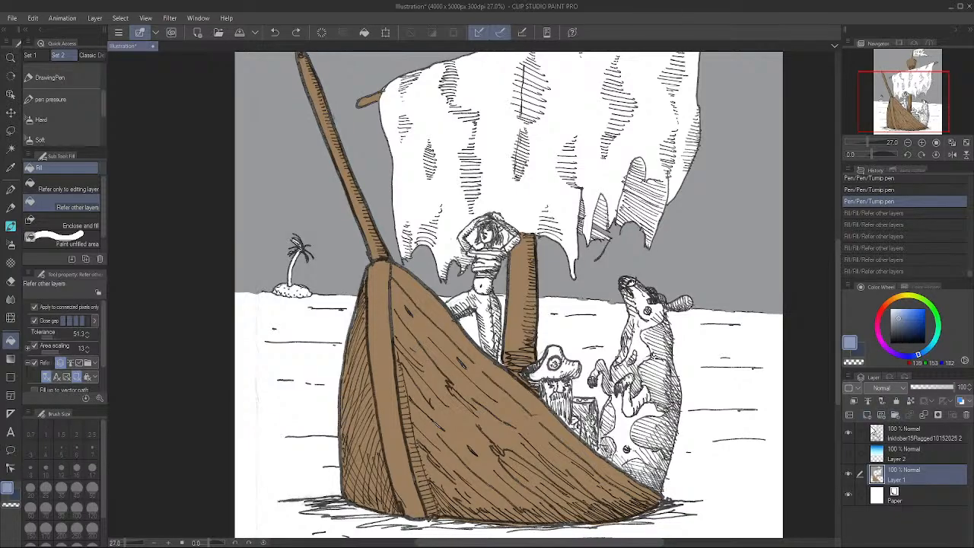
Add a new raster layer above Layer 1 and fill the sea and the area between mast and animal with the light slate blue
click(866, 415)
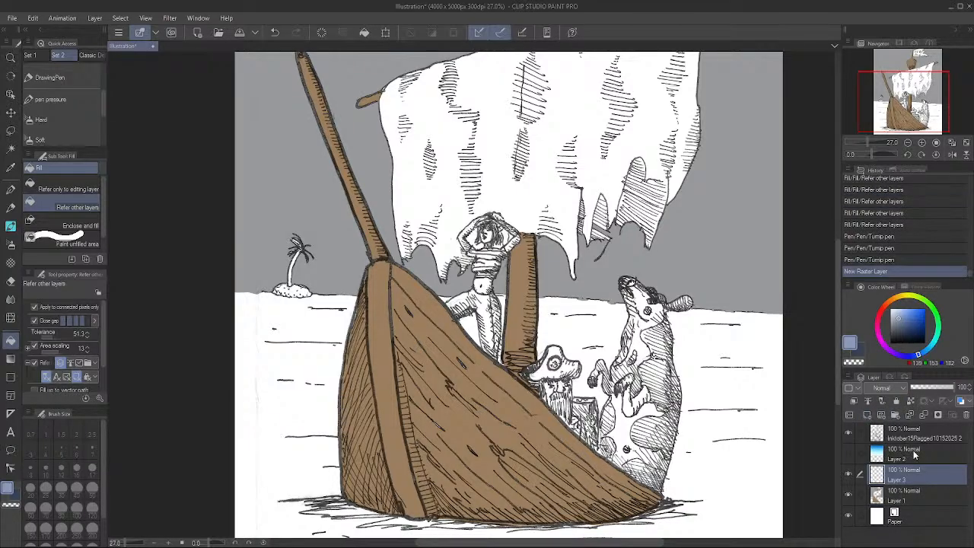
click(752, 337)
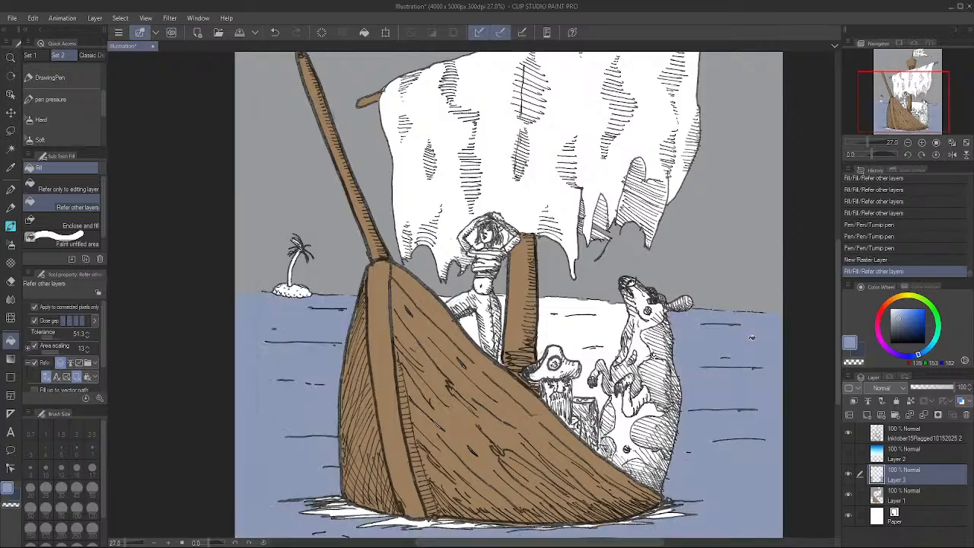
click(589, 329)
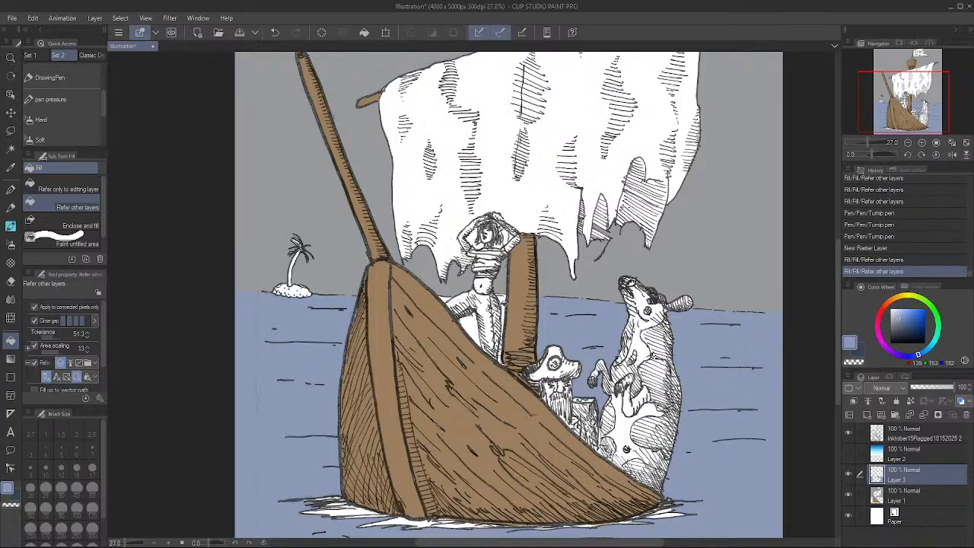
Try a pale grey-blue of about RGB 163, 167, 174, and undo all the sea fills on the new layer
click(900, 316)
click(894, 317)
key(ctrl+z)
key(ctrl+z)
key(ctrl+z)
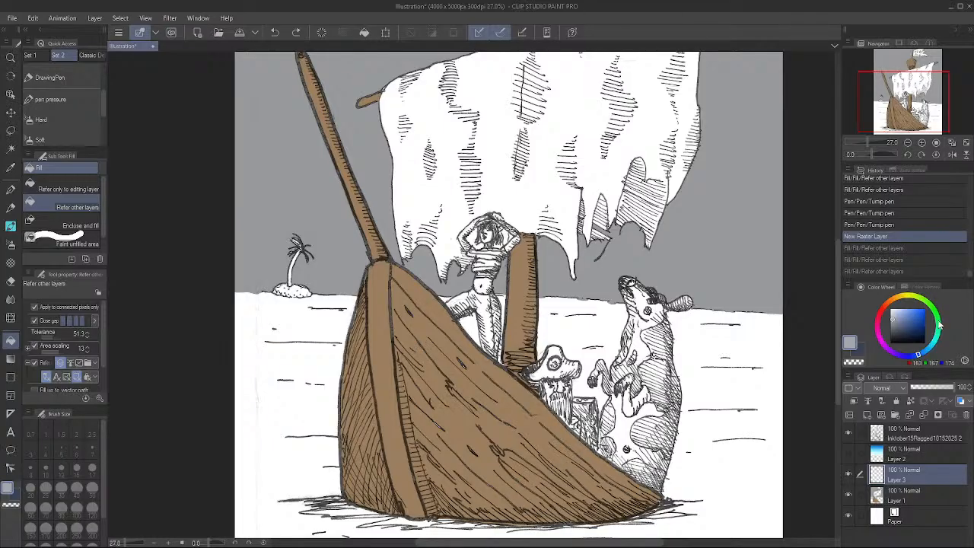
Try filling the sea with a muted blue, about RGB 125, 160, 174, and with a teal, about RGB 125, 170, 174, undoing each
drag(930, 354, 899, 319)
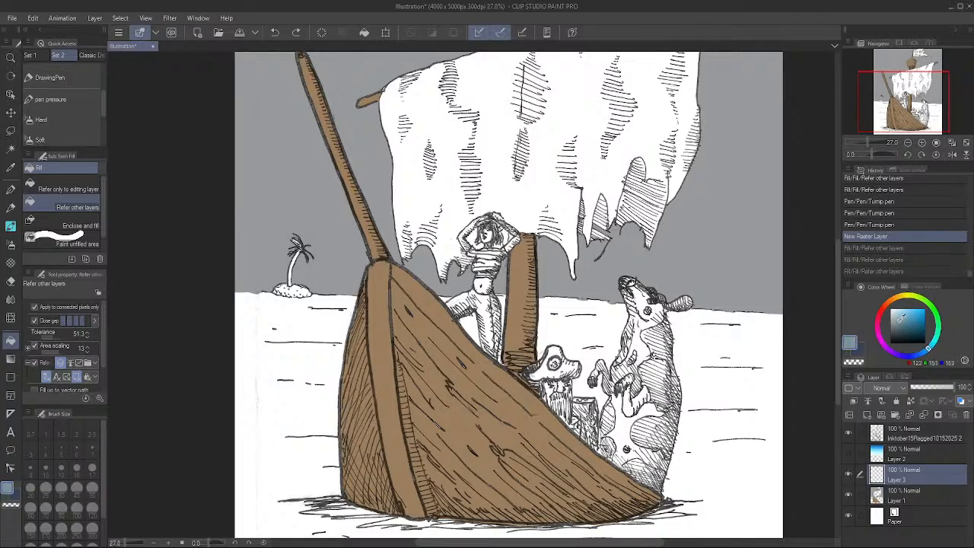
click(735, 382)
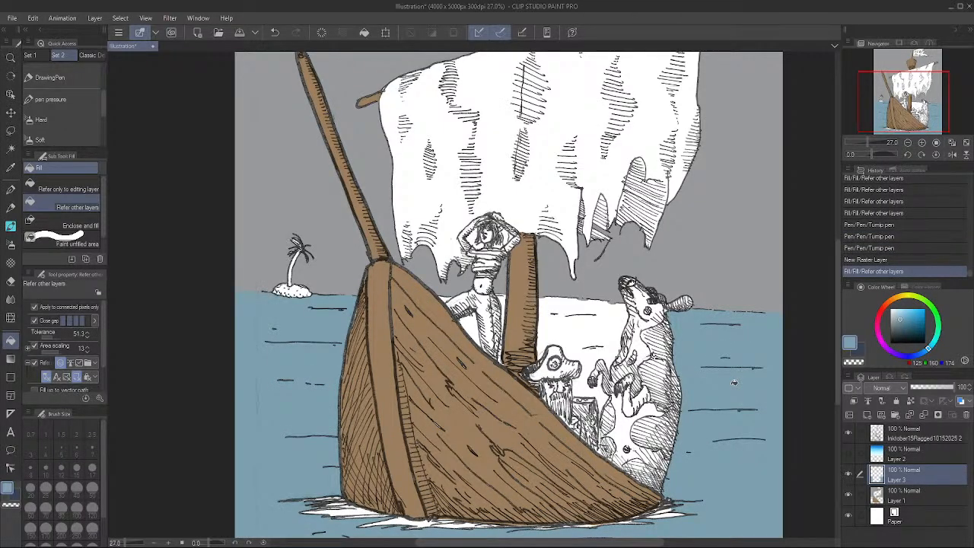
key(ctrl+z)
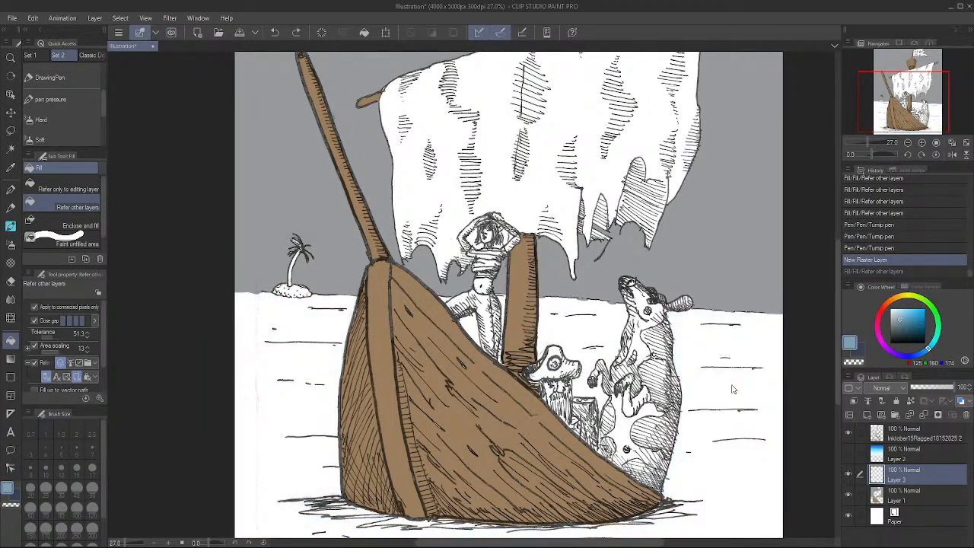
click(933, 347)
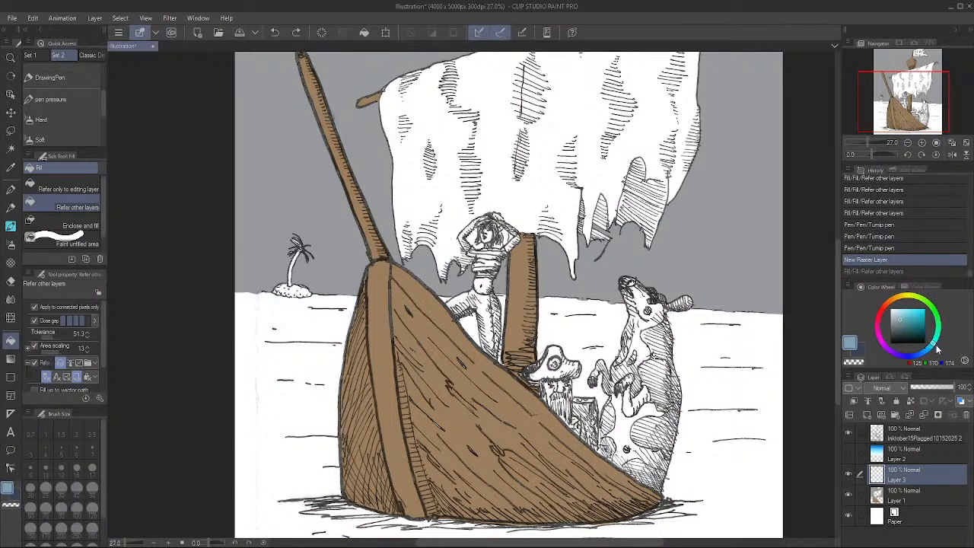
click(764, 378)
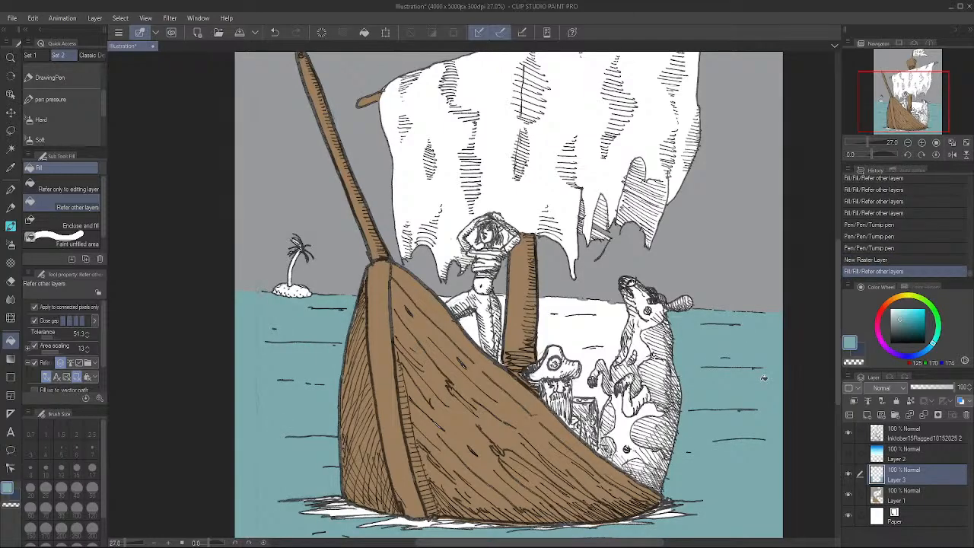
key(ctrl+z)
Try filling the sea with light aqua, about RGB 147, 199, 204, and with light blue, about RGB 147, 179, 204, undoing each
click(902, 316)
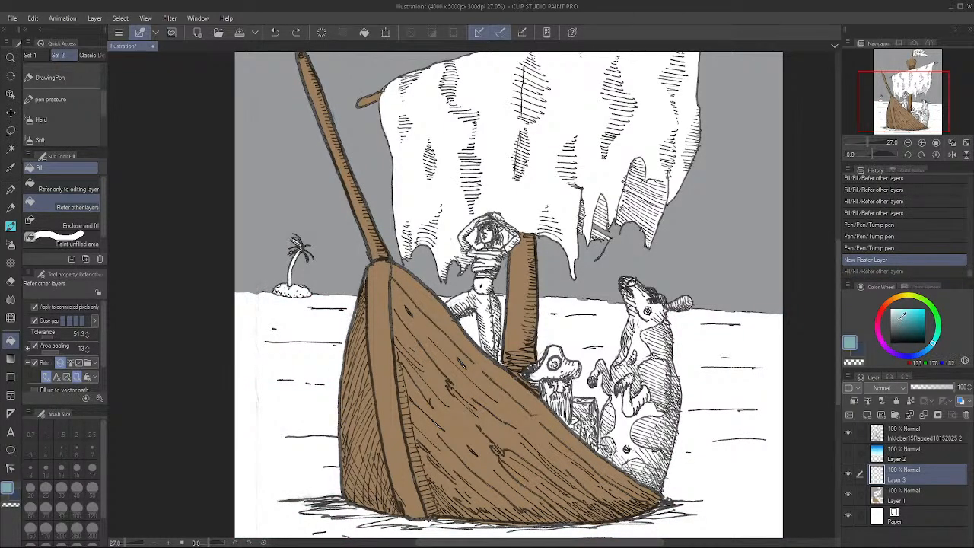
click(902, 313)
click(741, 372)
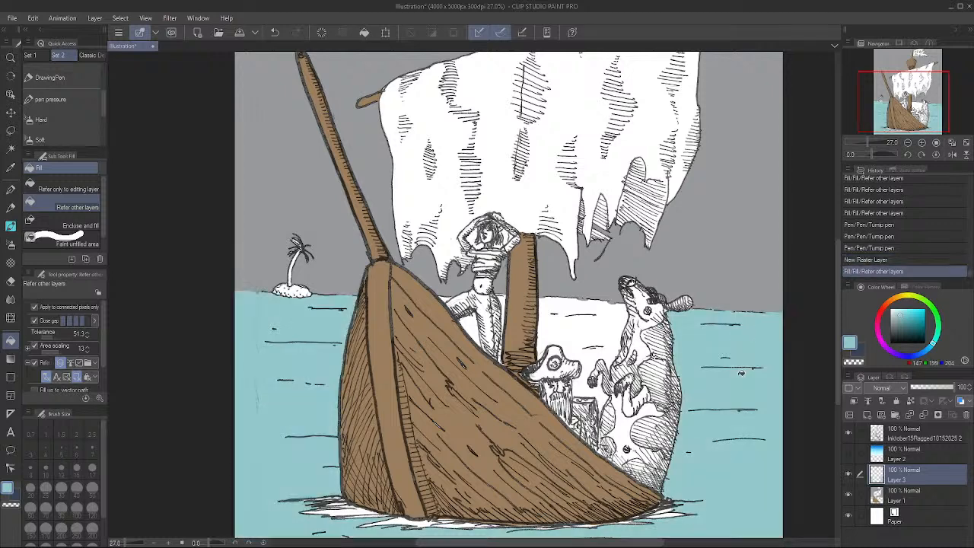
key(ctrl+z)
click(922, 356)
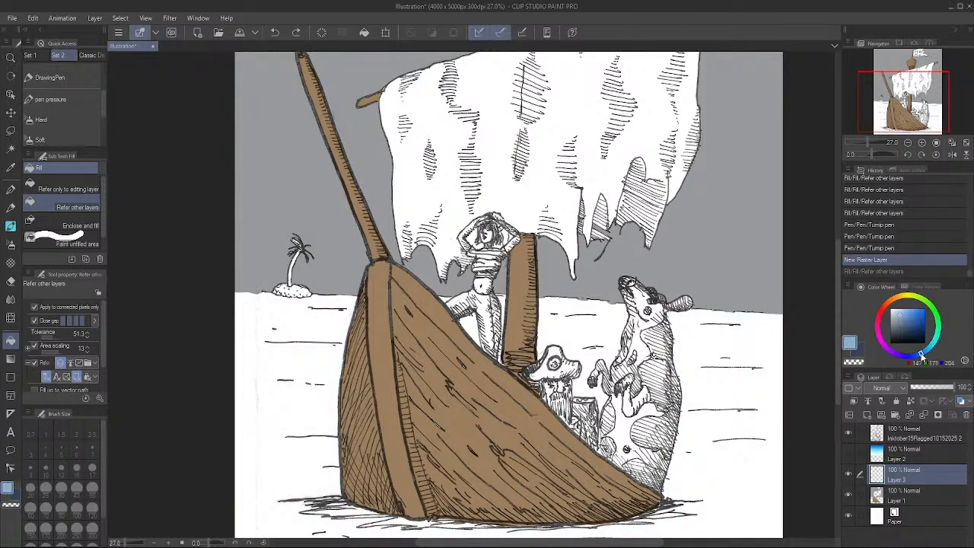
click(756, 335)
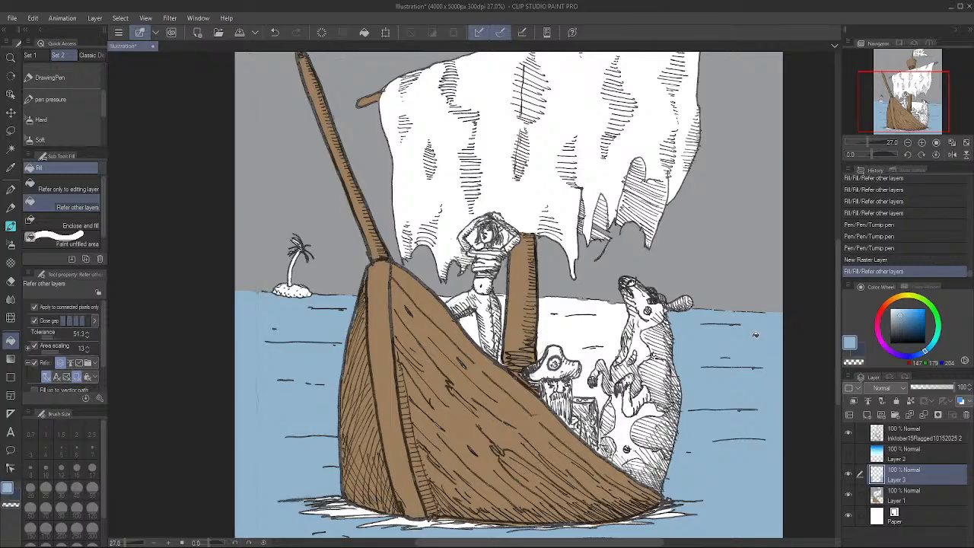
key(ctrl+z)
Try filling the sea with pale blue, about RGB 173, 203, 226, and with dark grey-blue, about RGB 86, 102, 114, undoing each
click(900, 310)
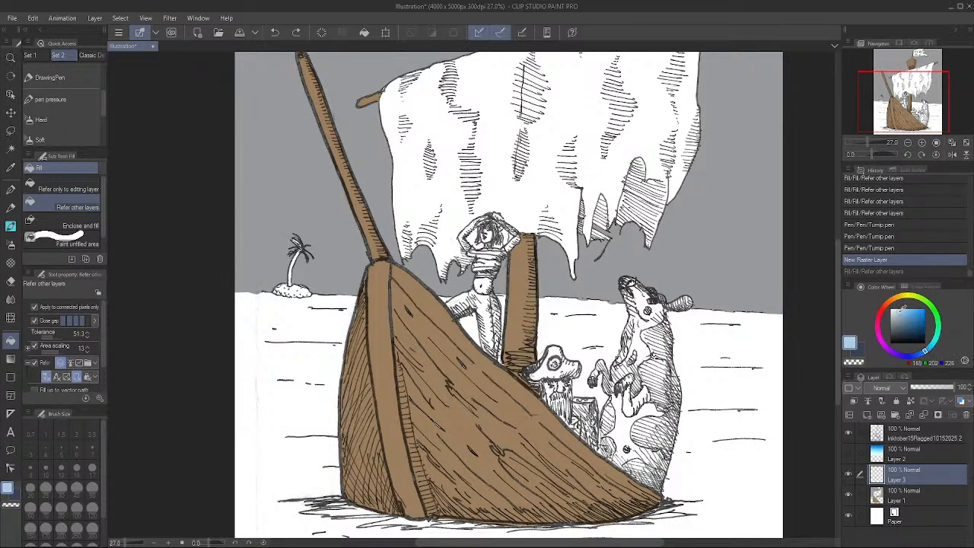
click(760, 335)
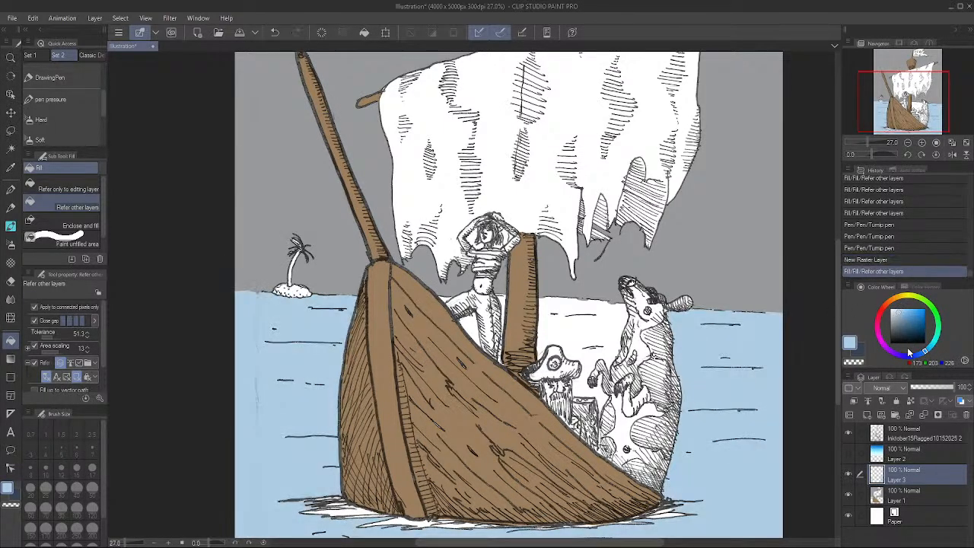
key(ctrl+z)
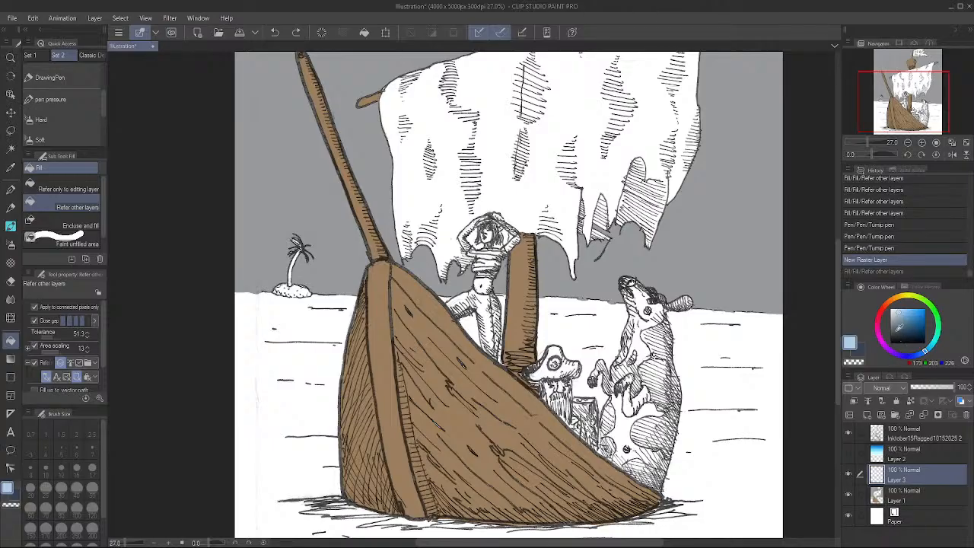
click(902, 326)
click(898, 328)
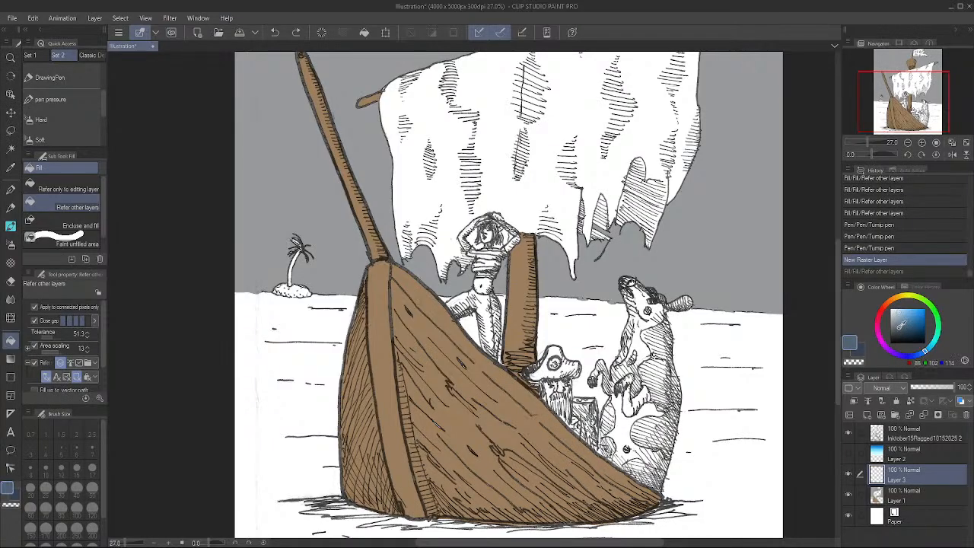
click(793, 379)
key(ctrl+z)
Try medium and lighter grey-blues for the sea, the lighter about RGB 149, 168, 182, and undo the fills
click(898, 322)
click(756, 387)
click(895, 316)
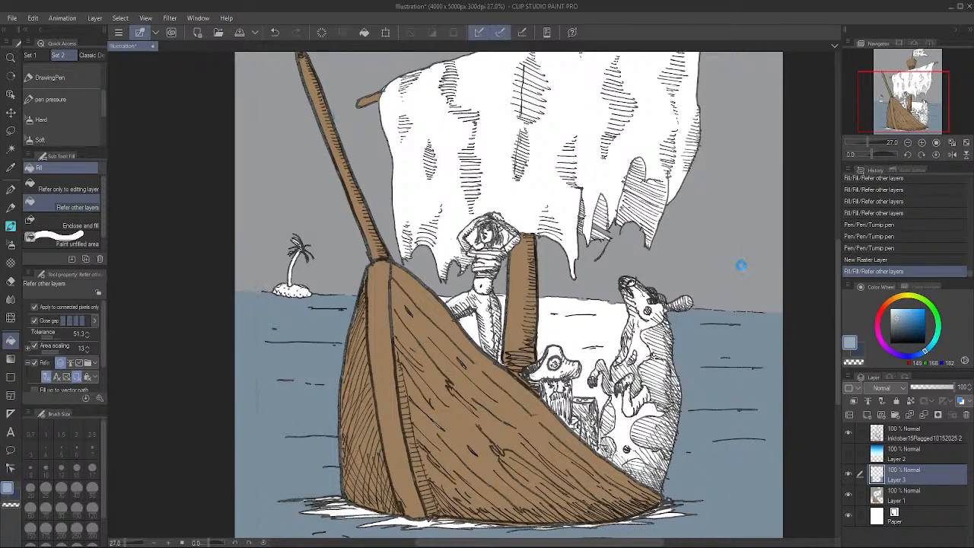
key(ctrl+z)
key(ctrl+z)
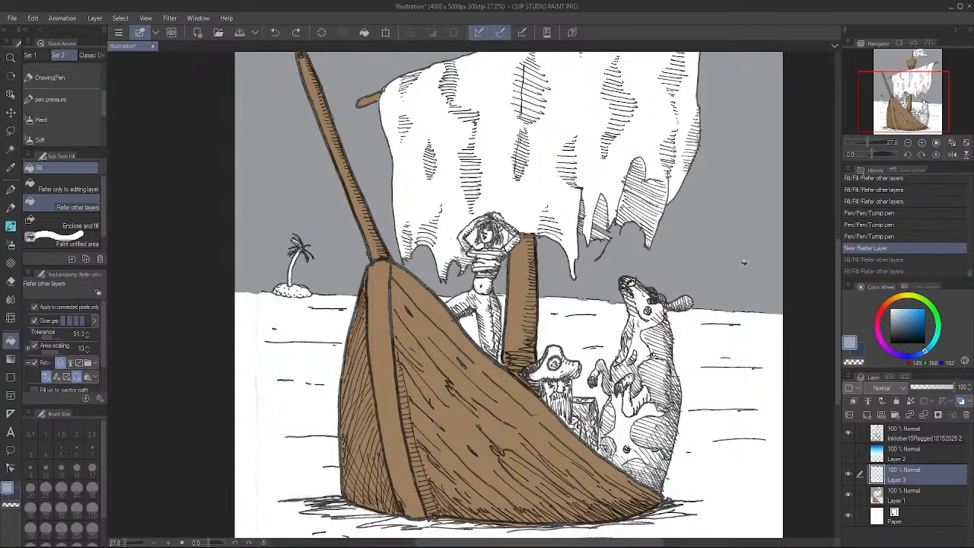
Try filling sky areas on Layer 1 with grey-blue, RGB 149, 168, 182, and undo the fills
click(920, 500)
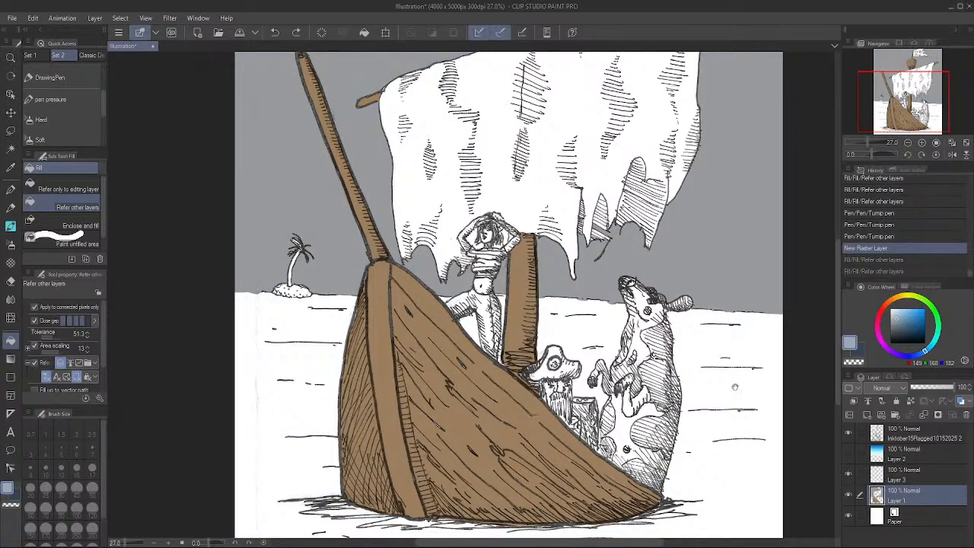
drag(735, 388, 760, 494)
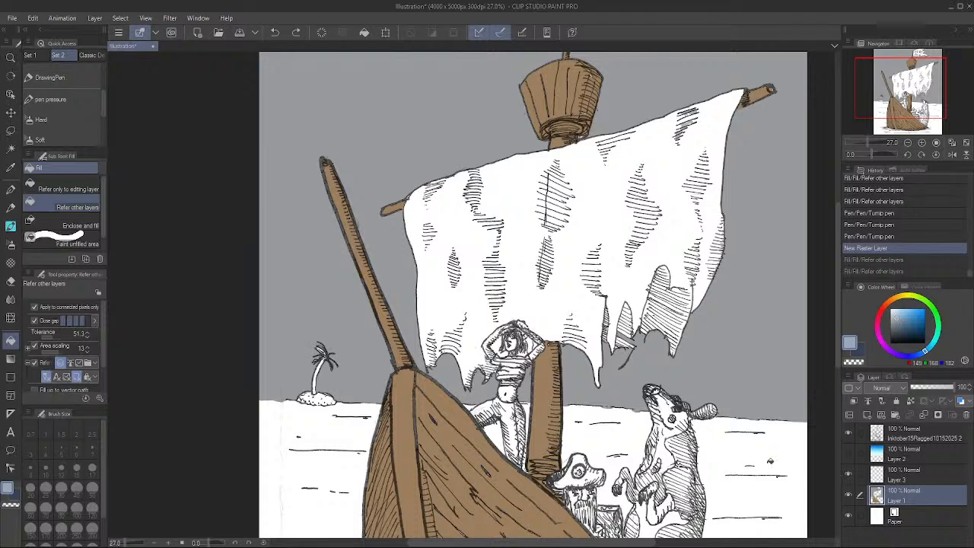
click(764, 298)
key(ctrl+x)
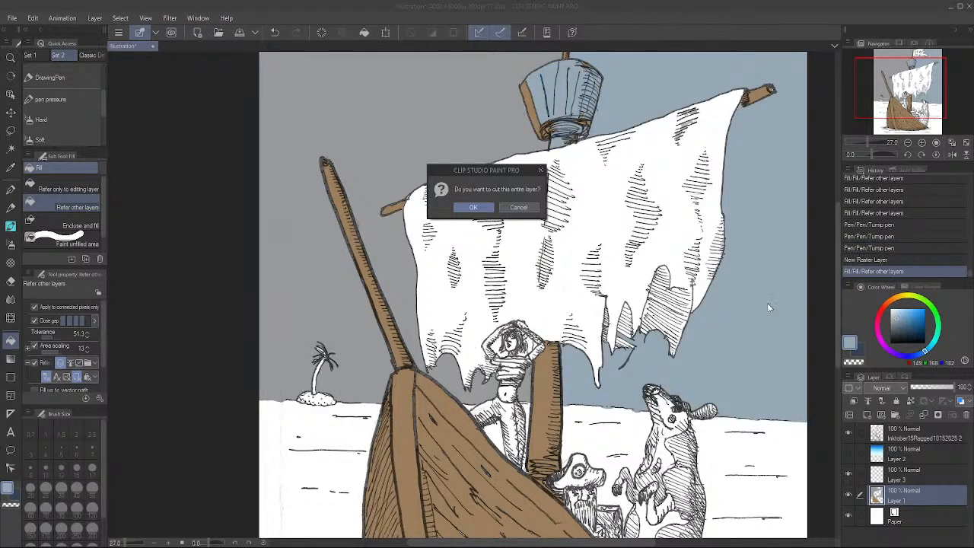
click(532, 207)
key(ctrl+z)
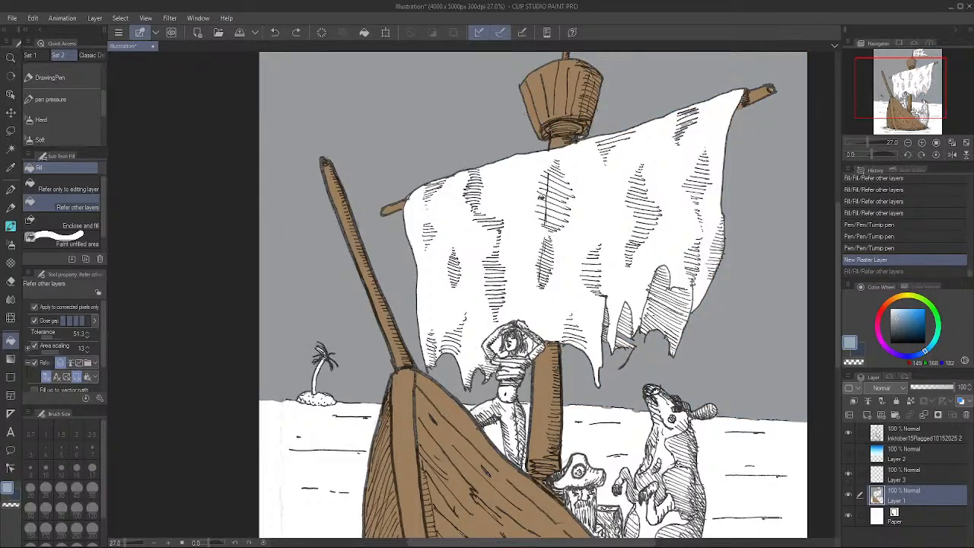
key(ctrl+y)
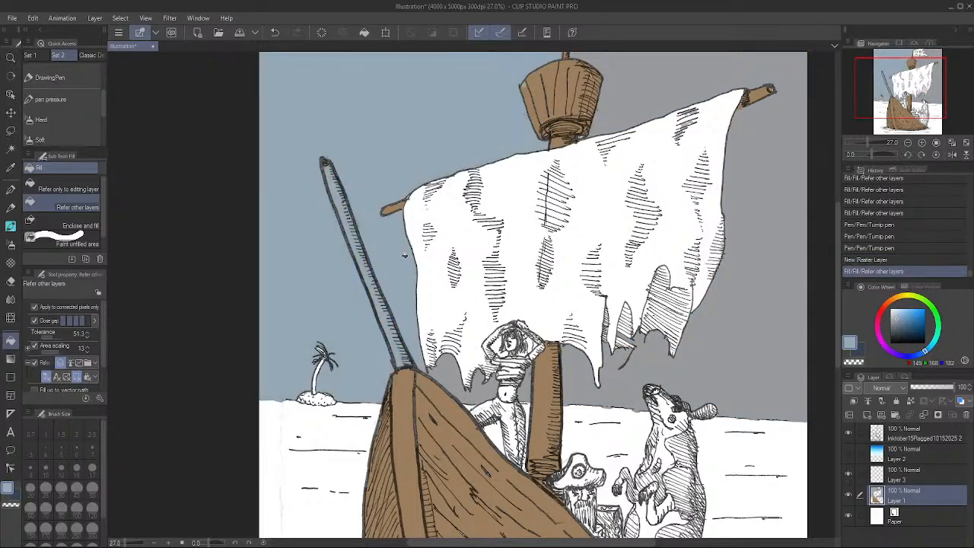
key(ctrl+z)
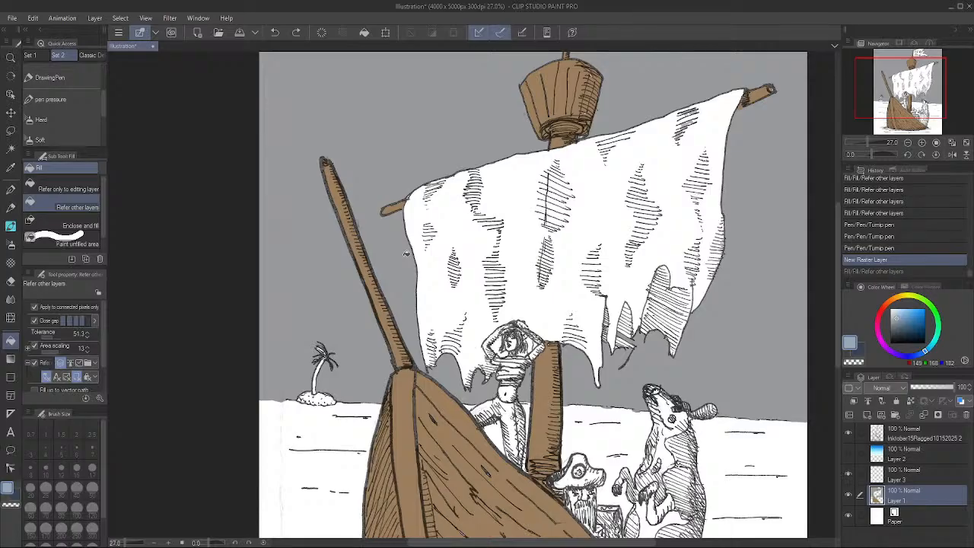
Show the Layer 2 gradient, try Layer 1 above it, then place Layer 1 between Layers 2 and 3 and hide Layer 2
click(914, 456)
click(849, 451)
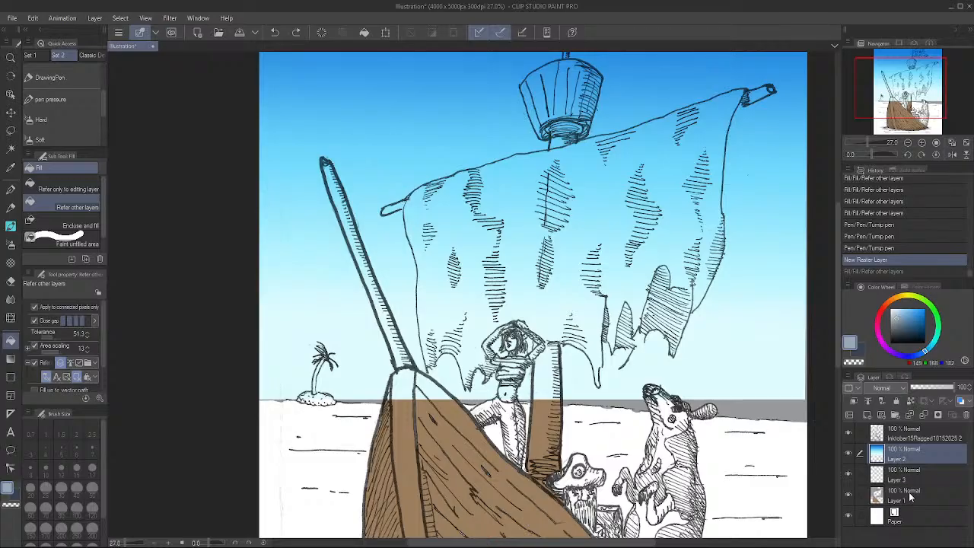
drag(914, 494, 920, 461)
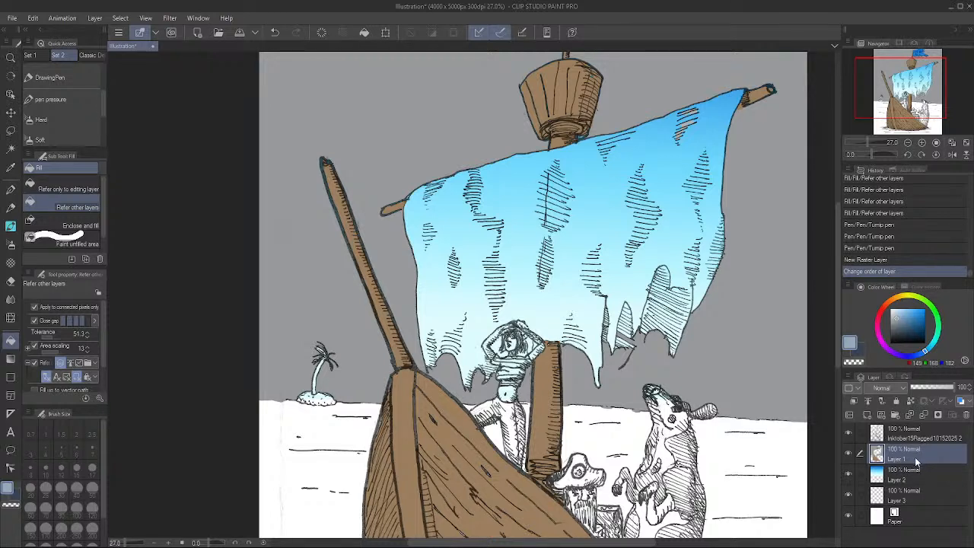
drag(916, 452, 930, 482)
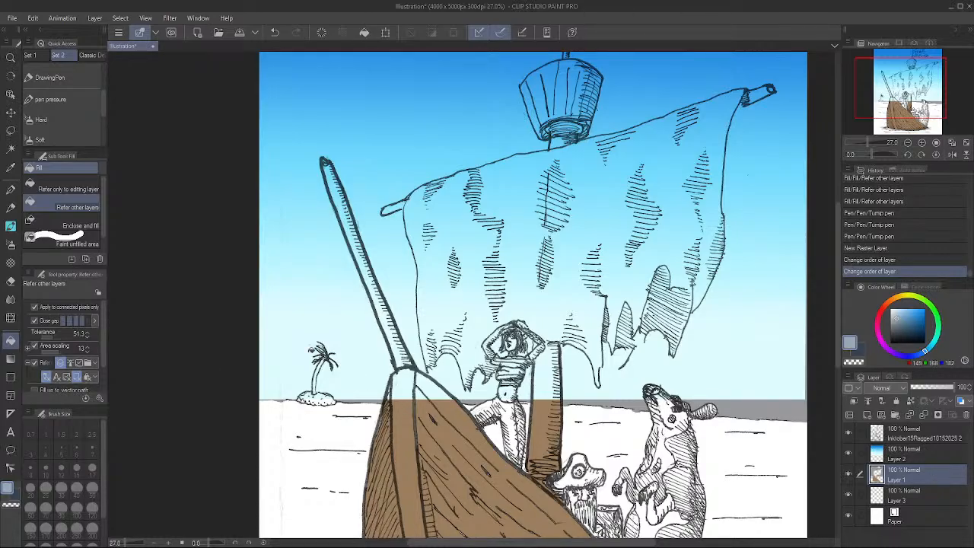
click(845, 452)
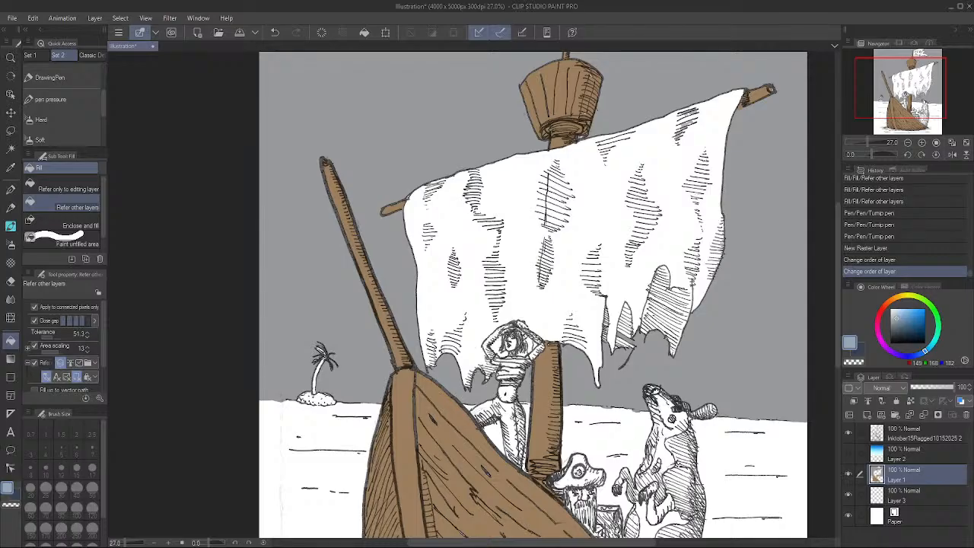
Make Layer 3 the active layer and hide the Layer 1 colours to leave only the ink drawing showing
scroll(541, 429, up, 3)
scroll(586, 426, down, 3)
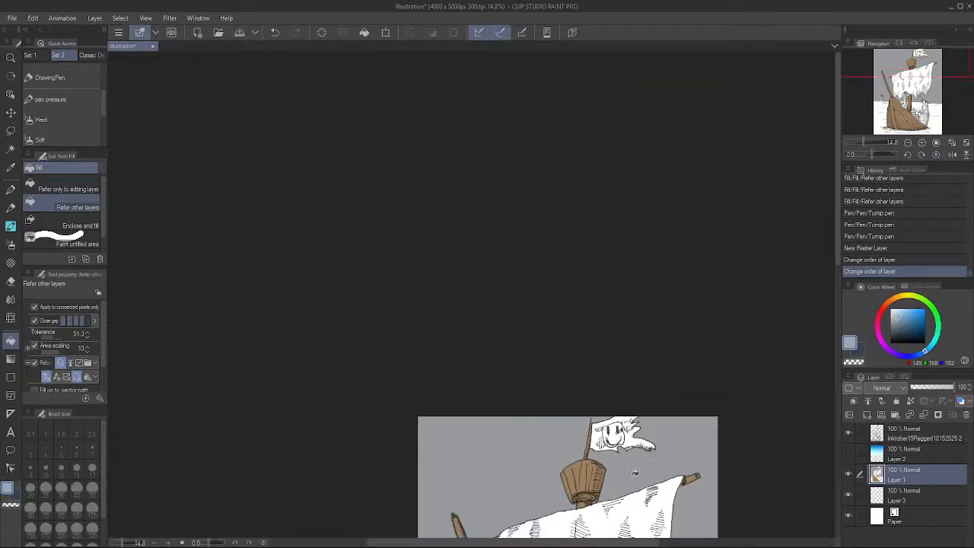
scroll(643, 478, down, 5)
drag(703, 325, 647, 288)
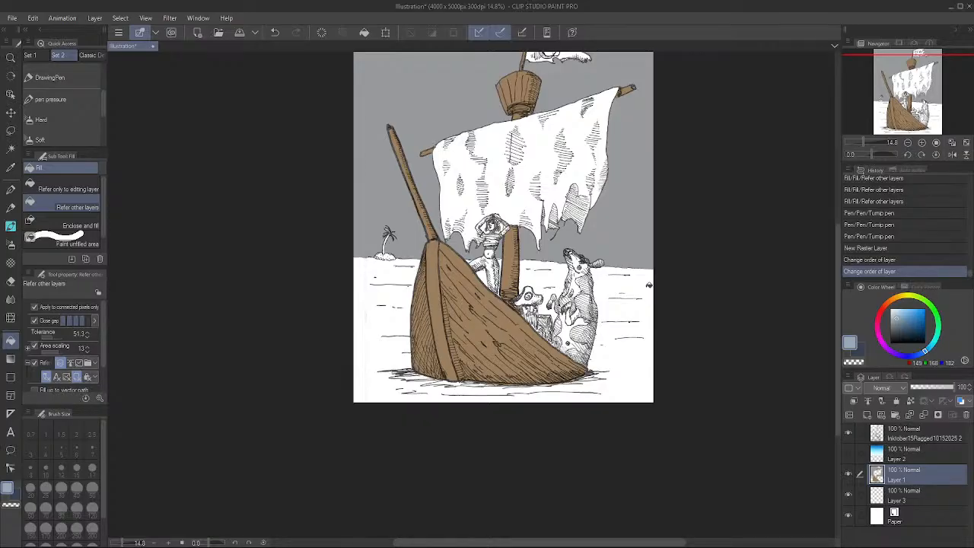
click(905, 495)
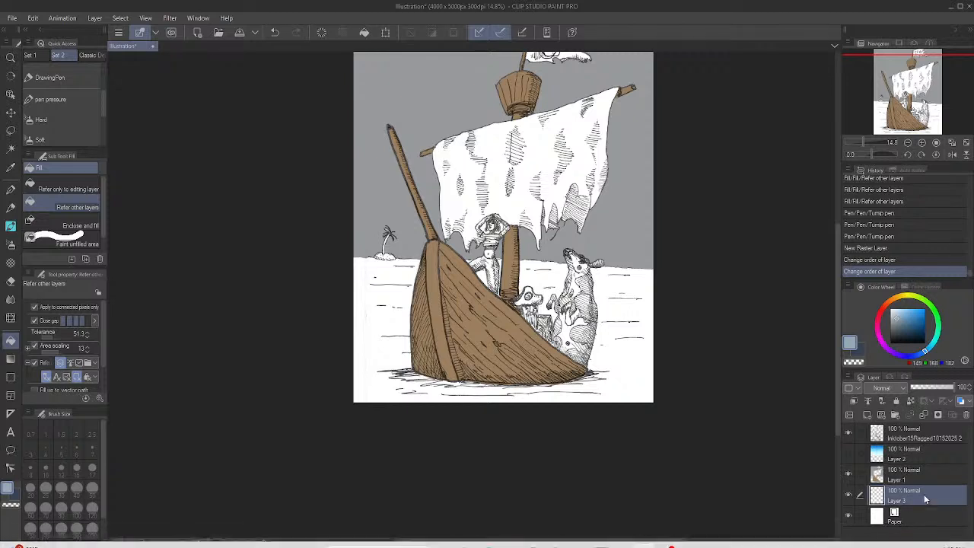
click(847, 476)
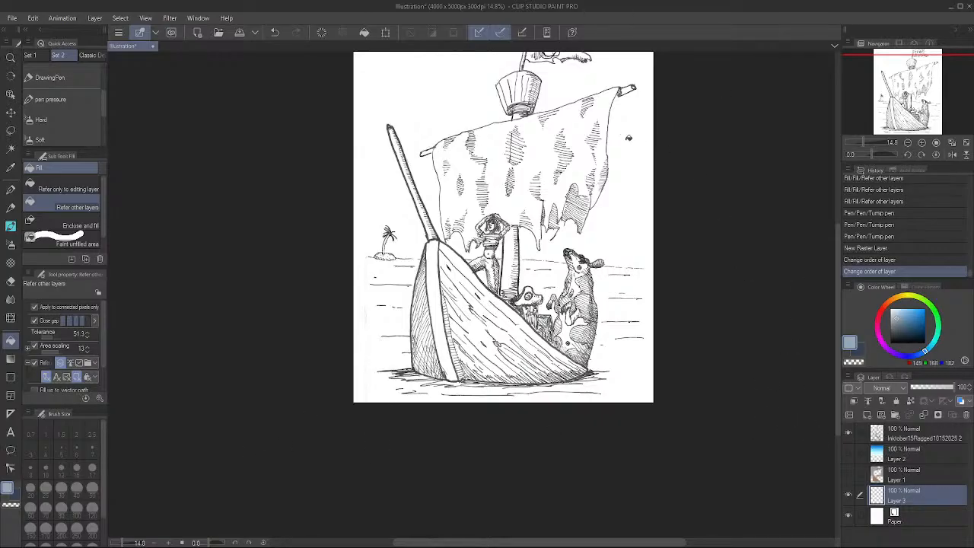
drag(628, 137, 609, 220)
scroll(609, 220, down, 1)
scroll(610, 220, up, 2)
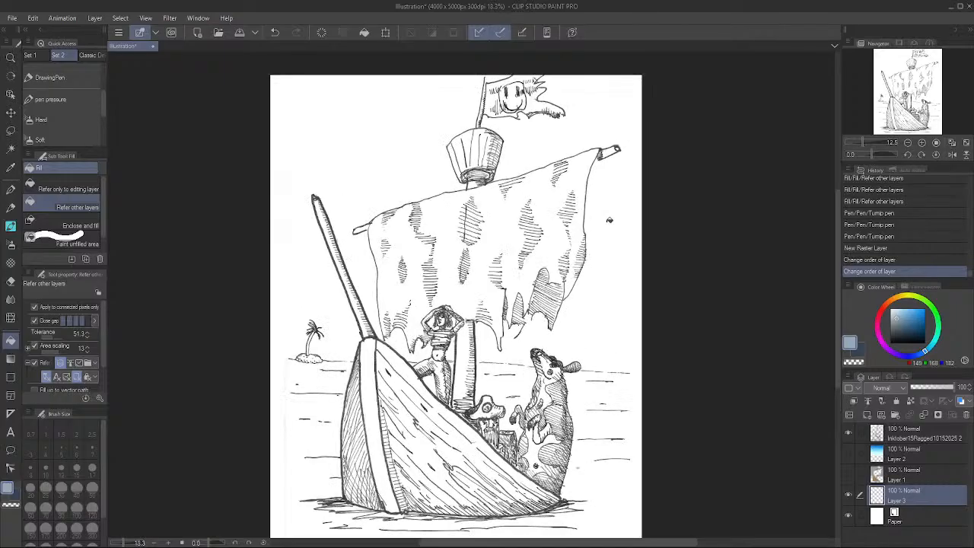
scroll(610, 220, up, 2)
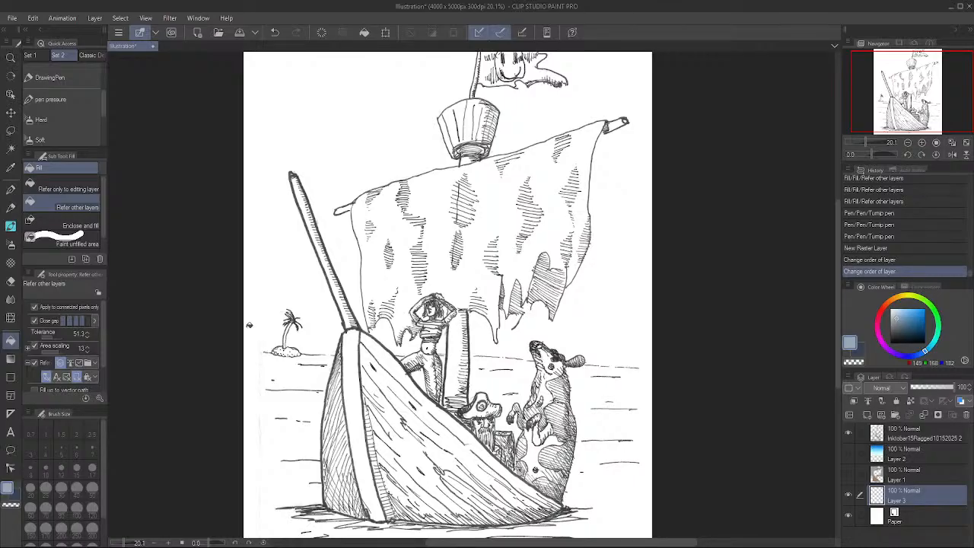
Activate the ink drawing layer and erase stray marks near the paper's lower-left edge with the Hard eraser at size 40
key(e)
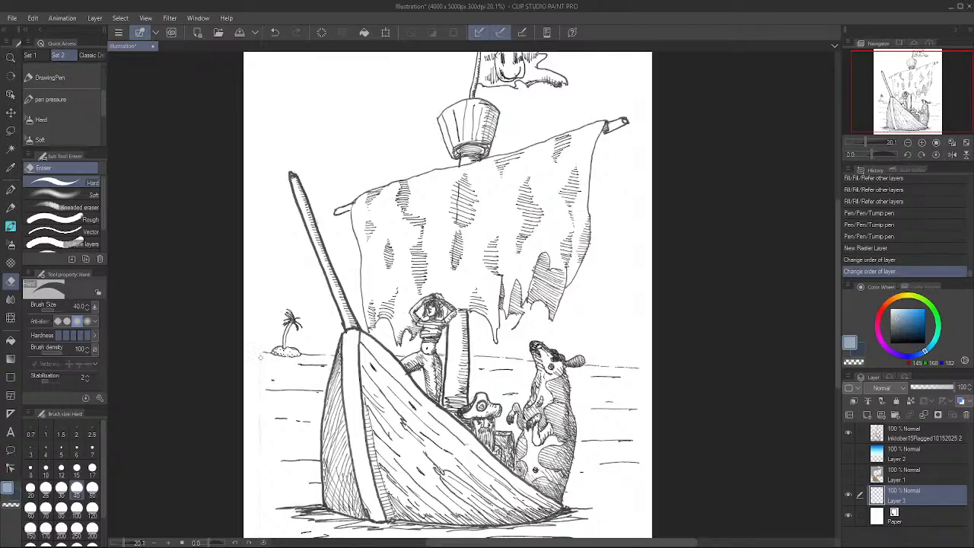
click(260, 373)
key(g)
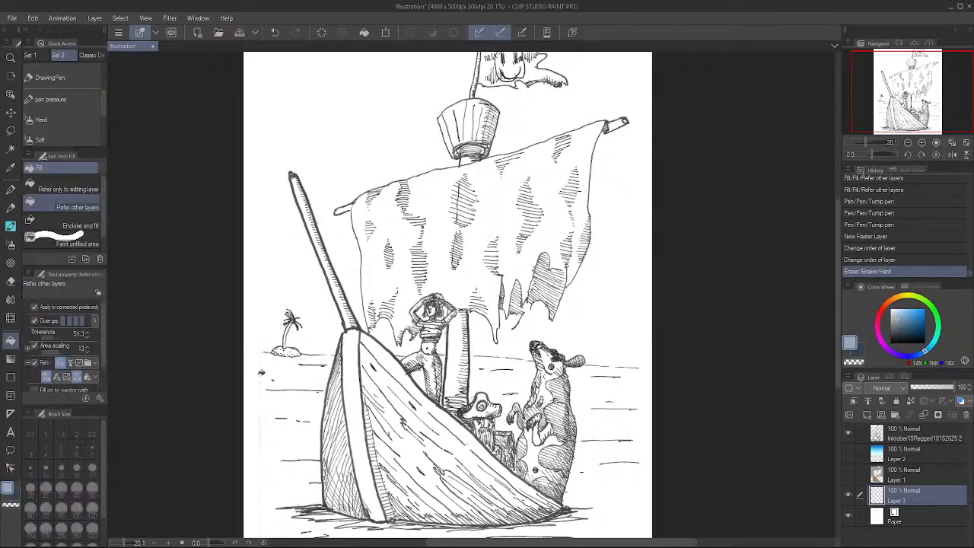
click(930, 443)
key(e)
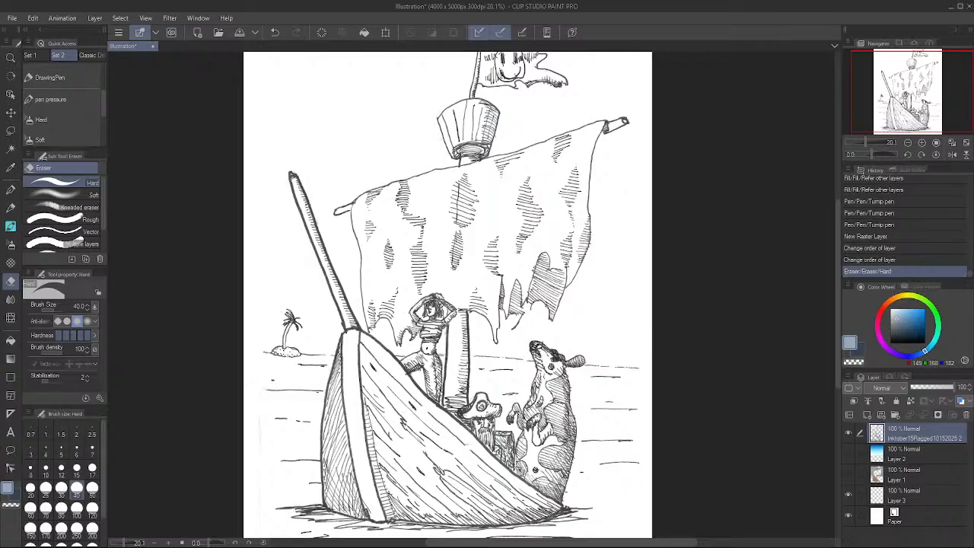
click(257, 517)
key(g)
Erase leftover scan marks along the paper's left margin beside the palm island and in the lower-left corner
scroll(289, 203, up, 3)
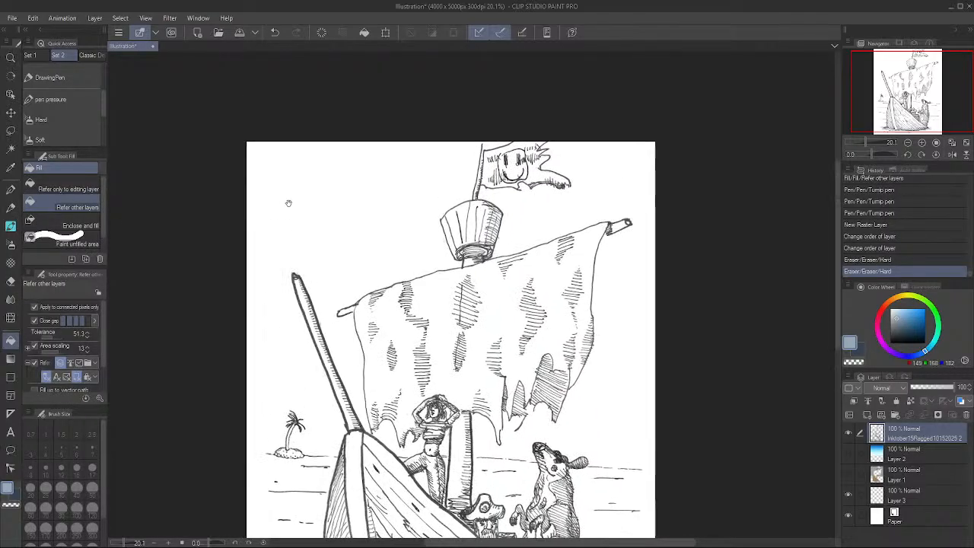
key(e)
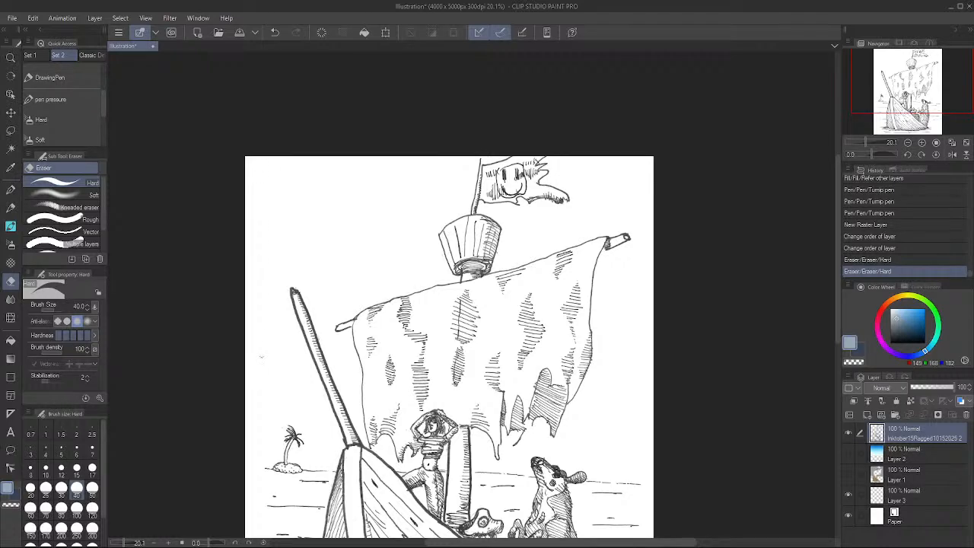
click(259, 444)
key(g)
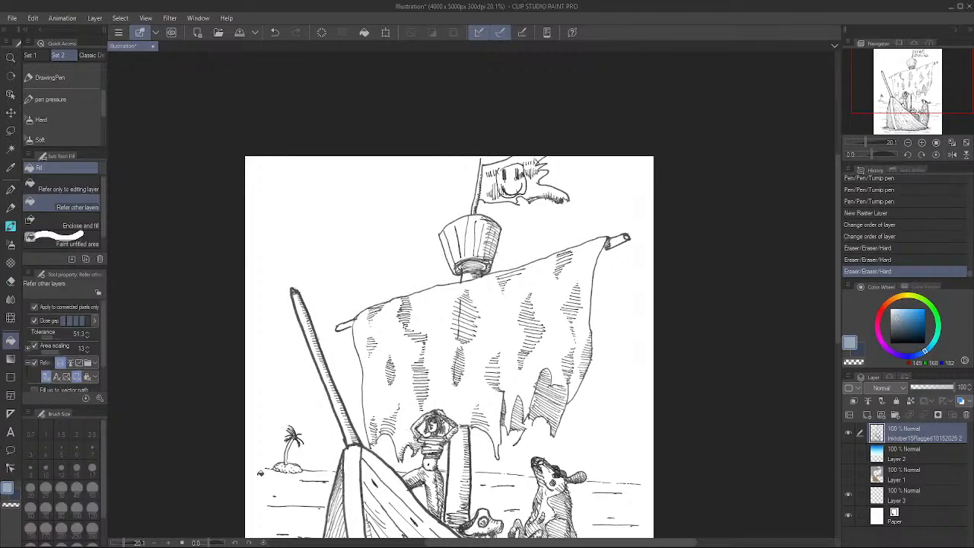
scroll(291, 500, down, 6)
key(e)
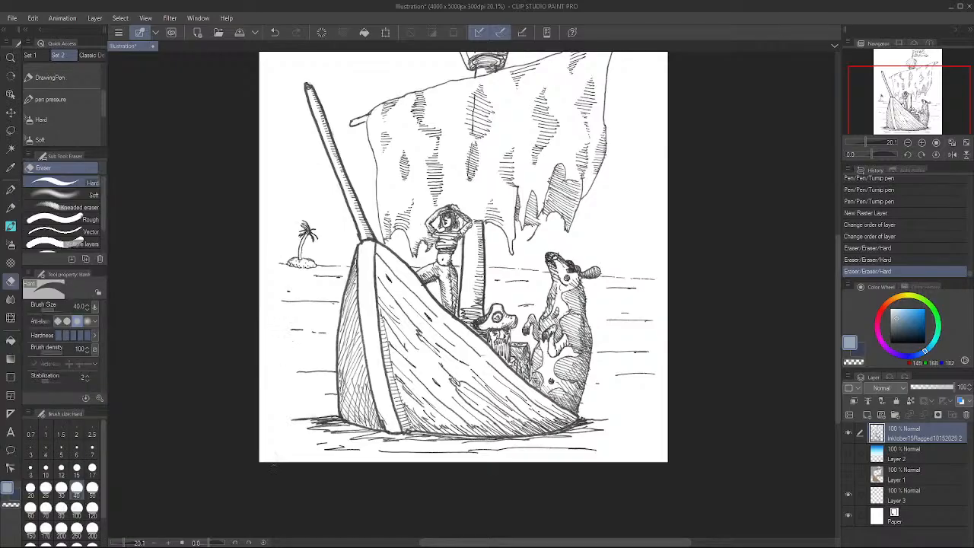
click(277, 452)
key(g)
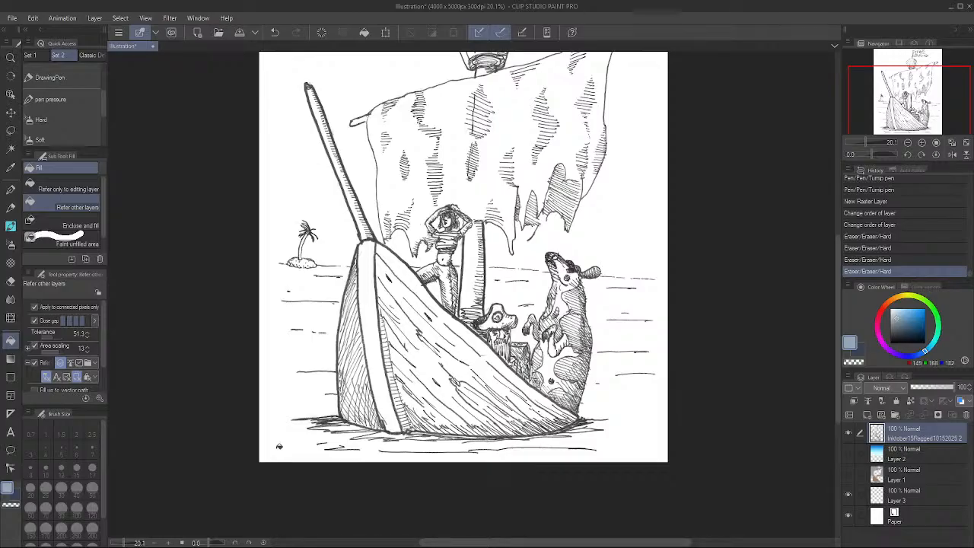
Try erasing the loose line beneath the sail's torn lower edge, and undo the erasing
key(e)
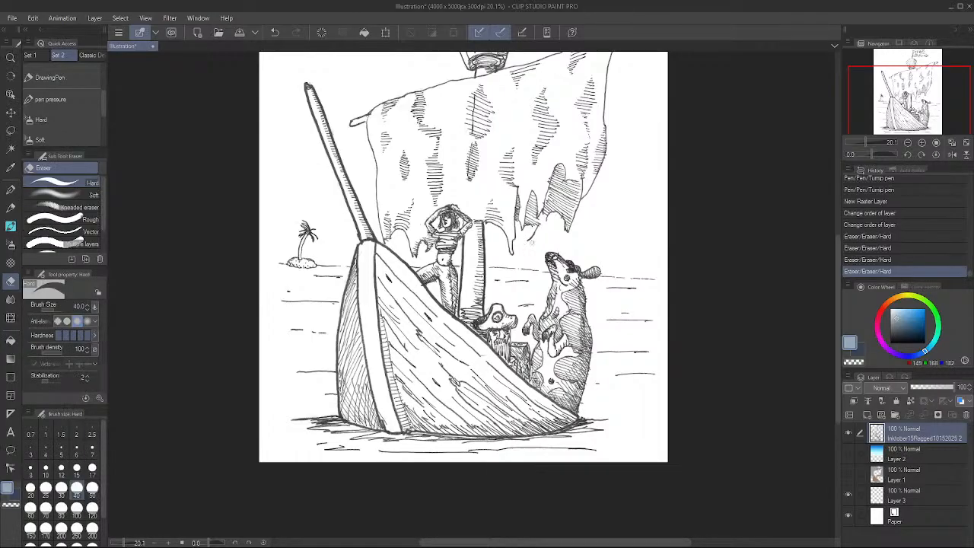
click(536, 231)
key(g)
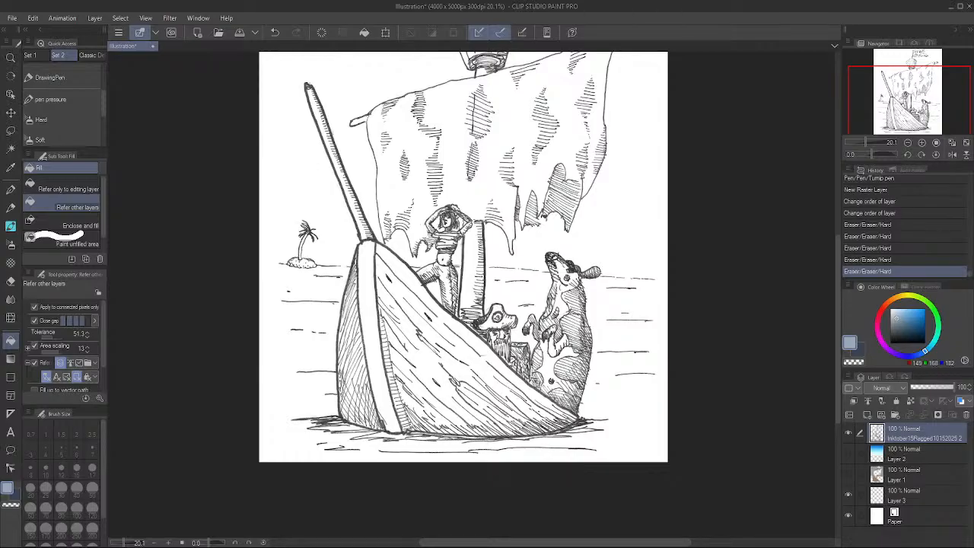
key(ctrl+z)
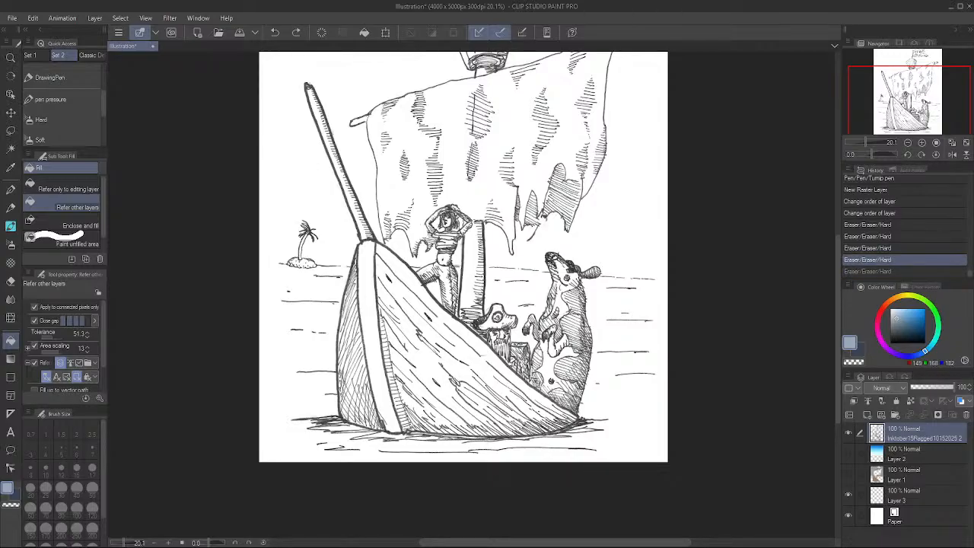
Erase the loose diagonal ink line hanging below the sail's torn edge, between the mast and the cow
scroll(554, 239, down, 2)
scroll(554, 239, up, 10)
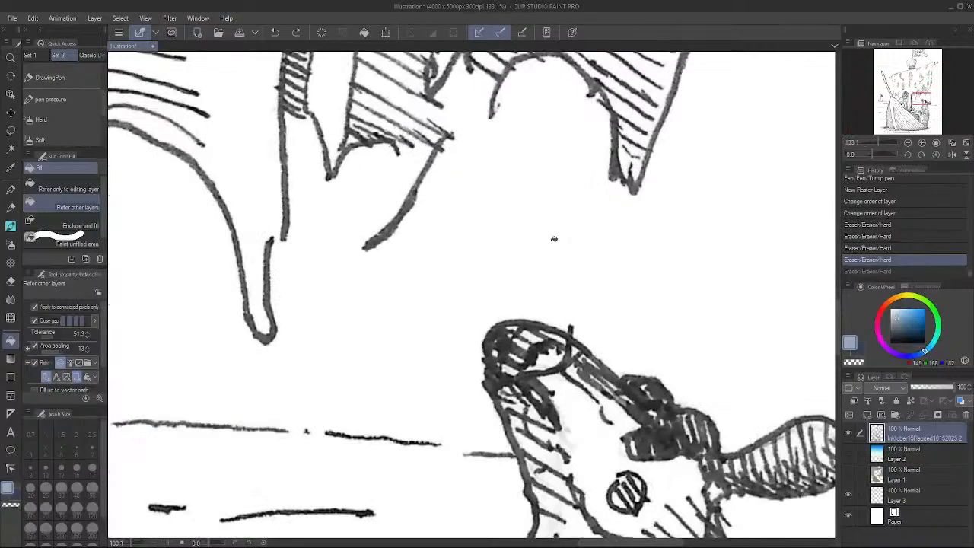
scroll(554, 239, down, 4)
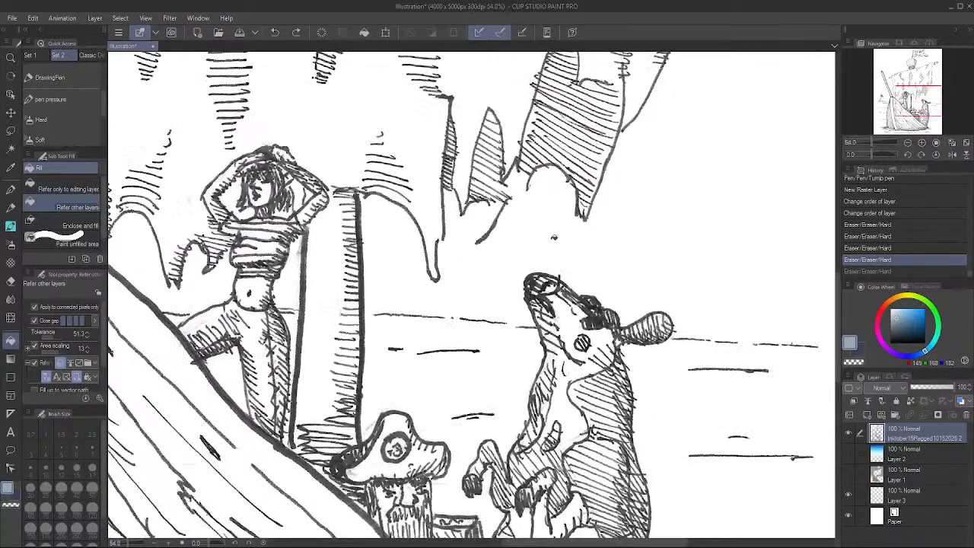
key(e)
drag(475, 244, 505, 209)
key(g)
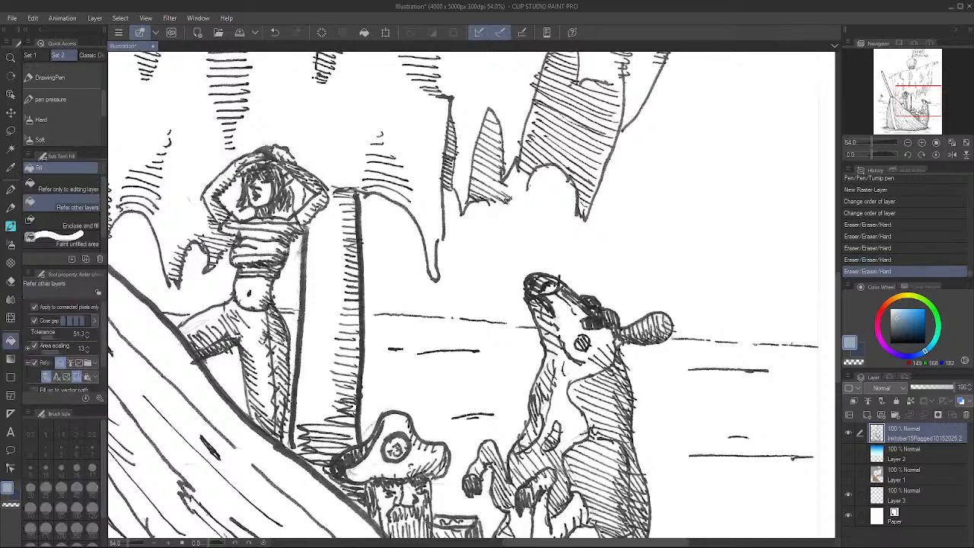
Erase the stray marks around the cow's snout, back and ear on the ink drawing layer
scroll(513, 177, up, 4)
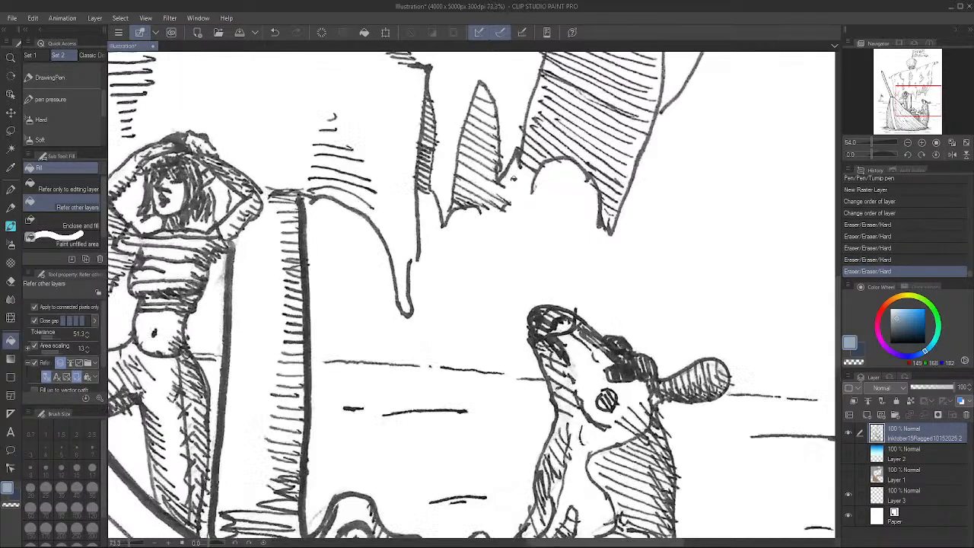
scroll(514, 168, down, 6)
scroll(525, 152, down, 2)
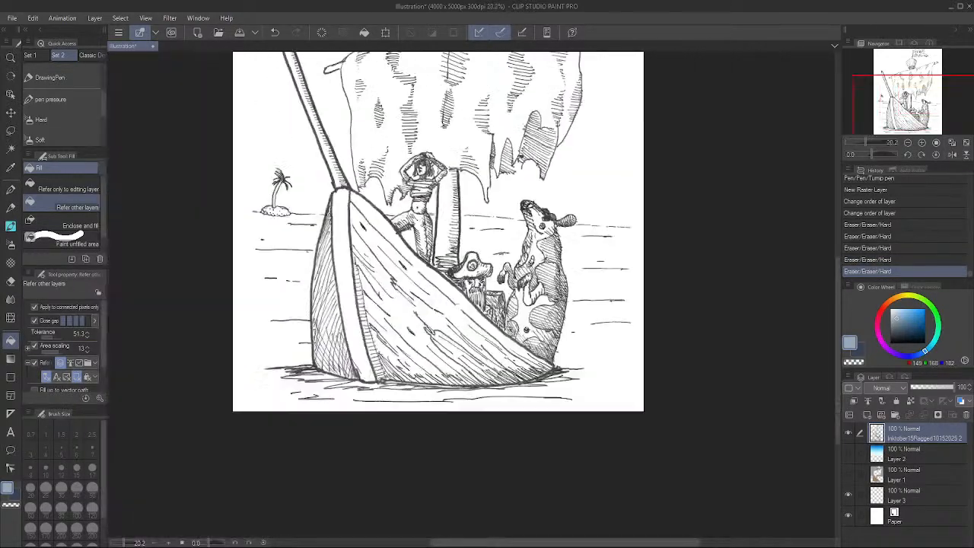
scroll(525, 152, up, 4)
drag(555, 373, 527, 264)
key(e)
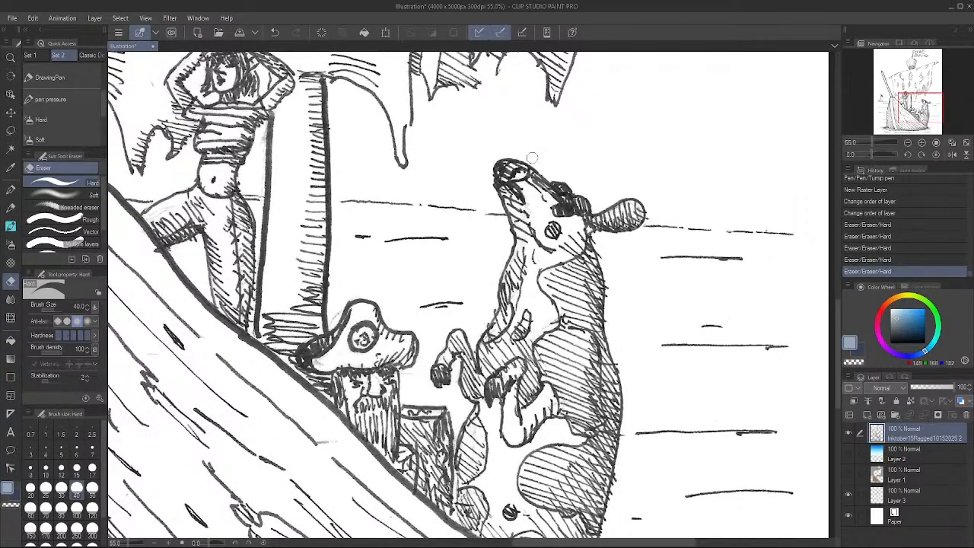
click(532, 158)
key(g)
key(e)
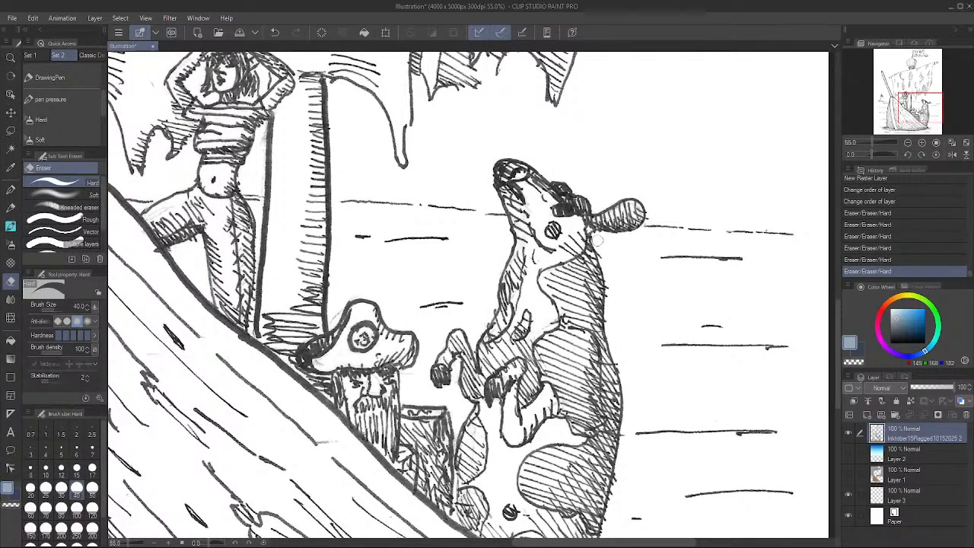
click(611, 288)
click(651, 215)
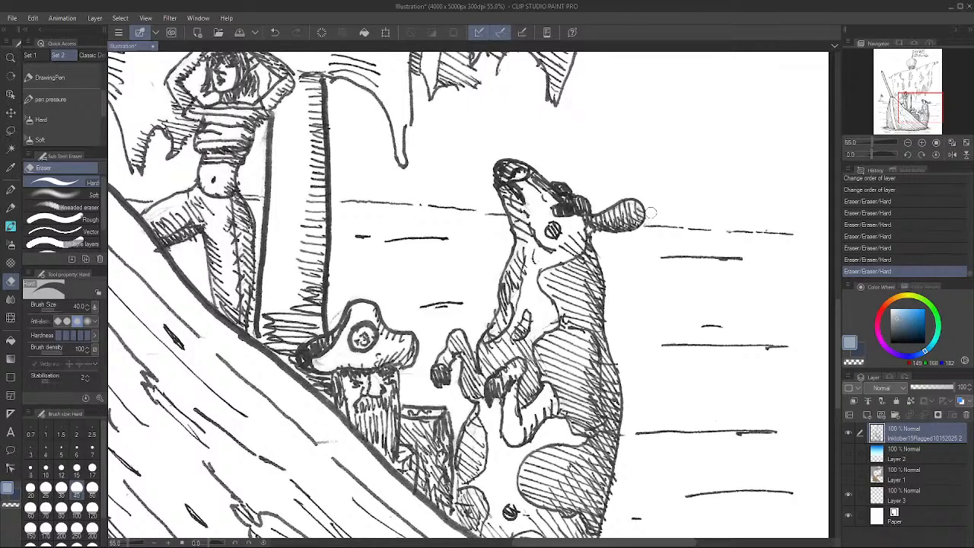
Erase the stray ink ends sticking out of the cow's back and the loose marks where the cow meets the waterline
click(620, 363)
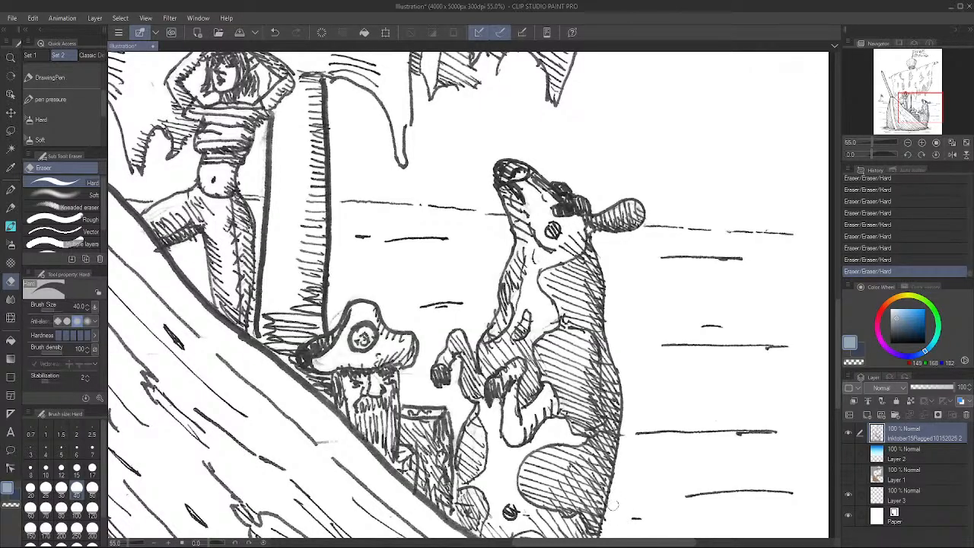
key(g)
drag(645, 507, 652, 376)
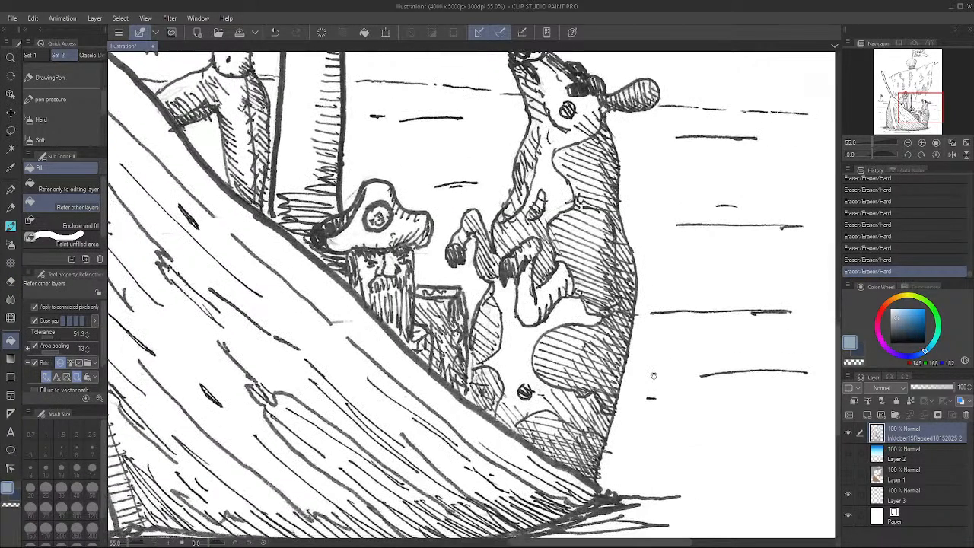
key(e)
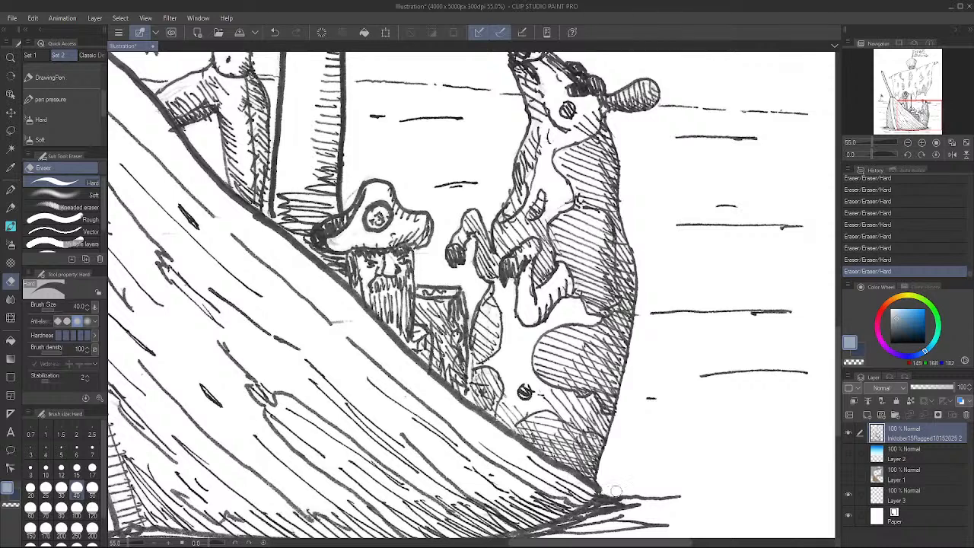
key(g)
Erase the stray marks around the mast between the woman, the captain's hat and the sail's torn edge
drag(400, 257, 503, 412)
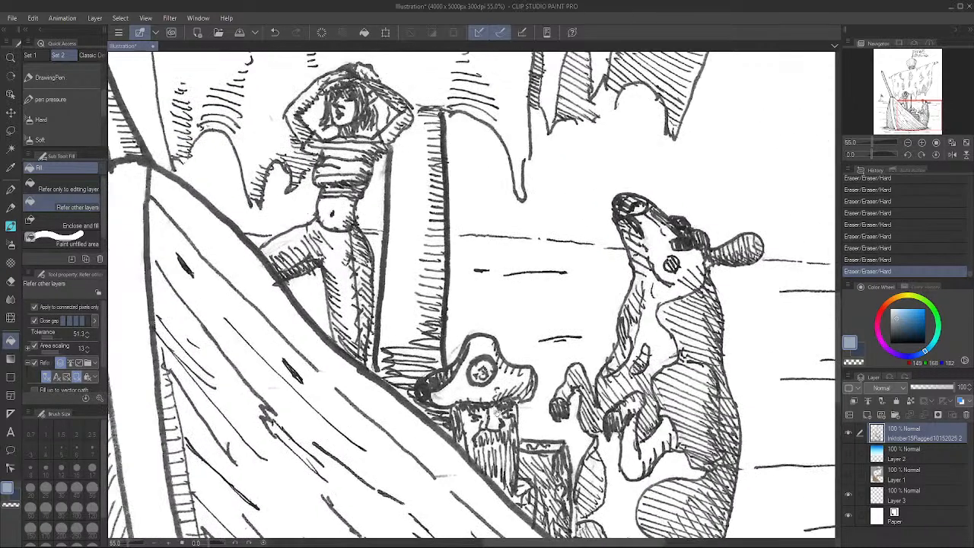
key(e)
key(g)
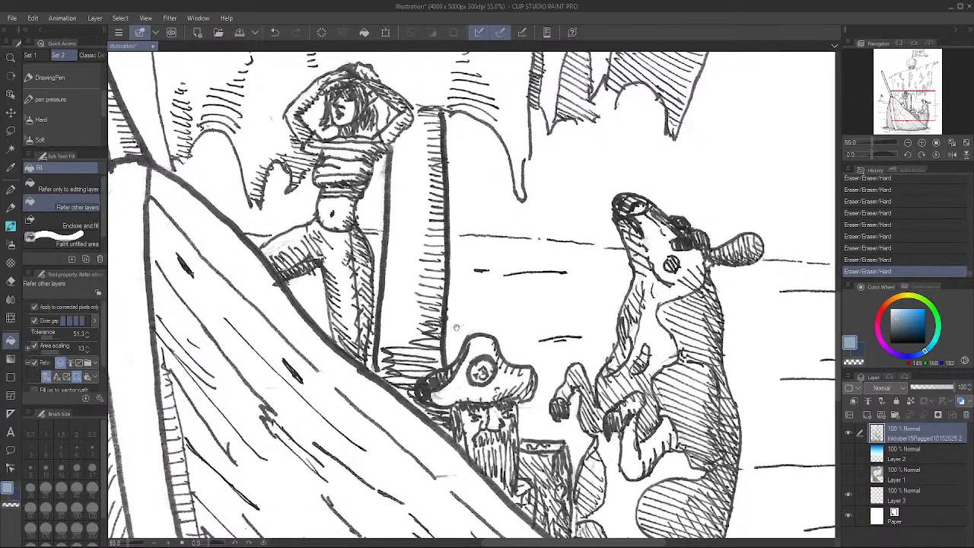
drag(383, 201, 385, 267)
key(e)
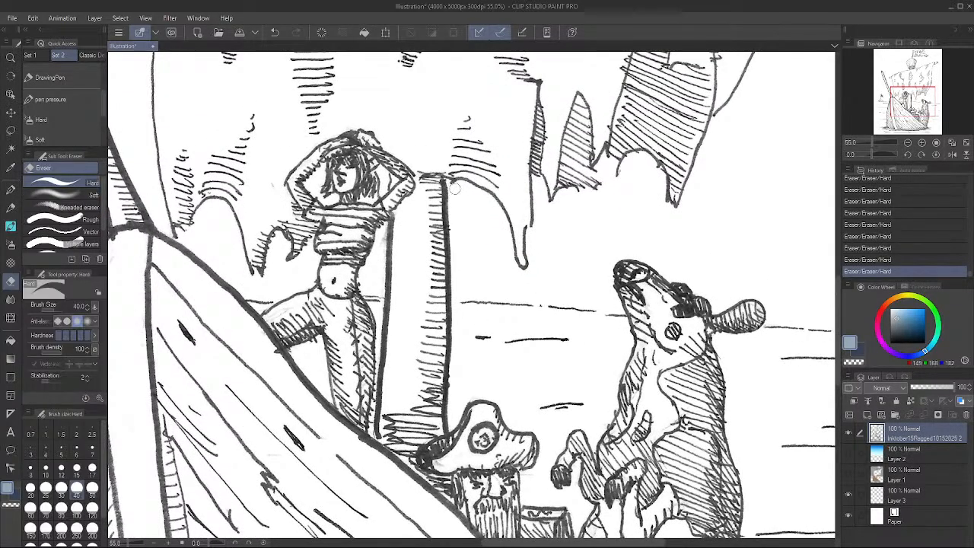
Erase the stray marks along the sail's outer edge and the isolated speck in the sky beside it
key(g)
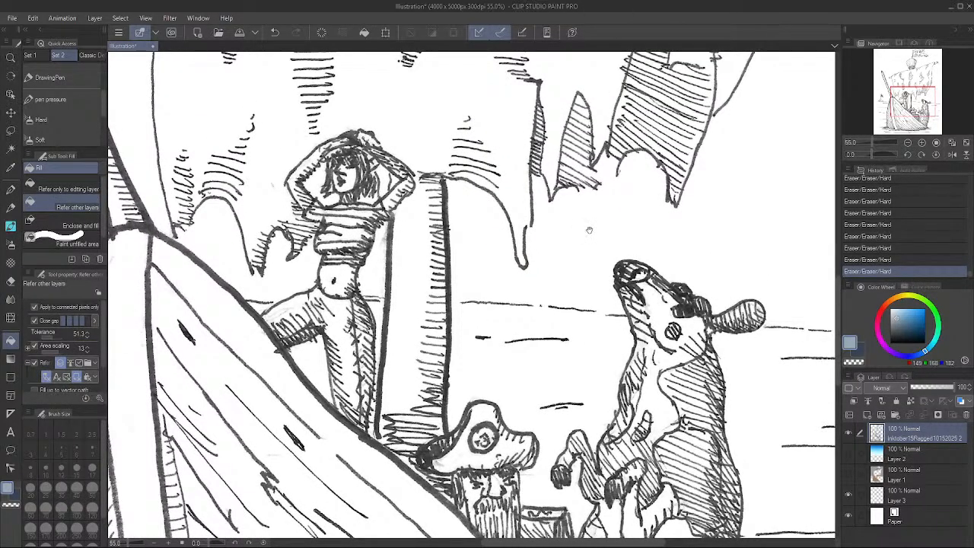
drag(742, 167, 683, 346)
drag(716, 257, 711, 278)
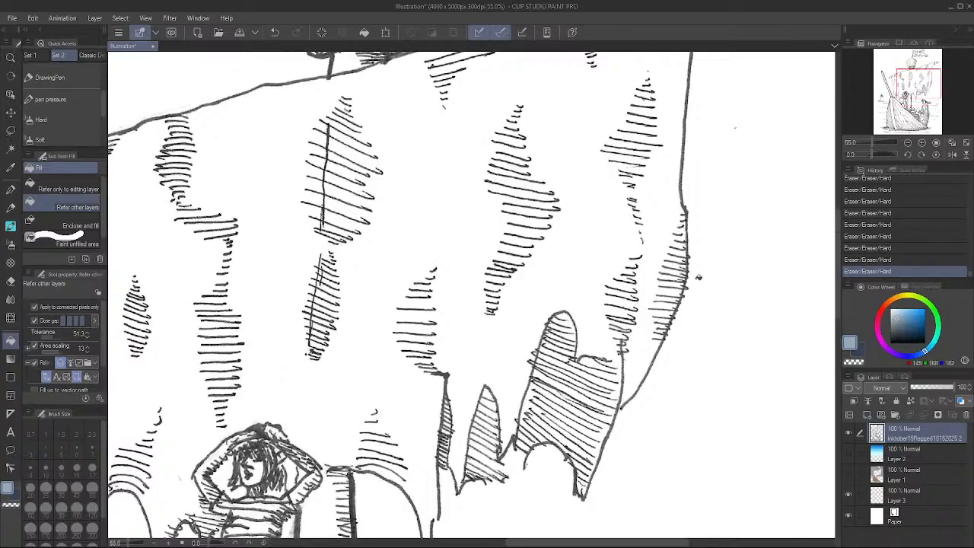
key(e)
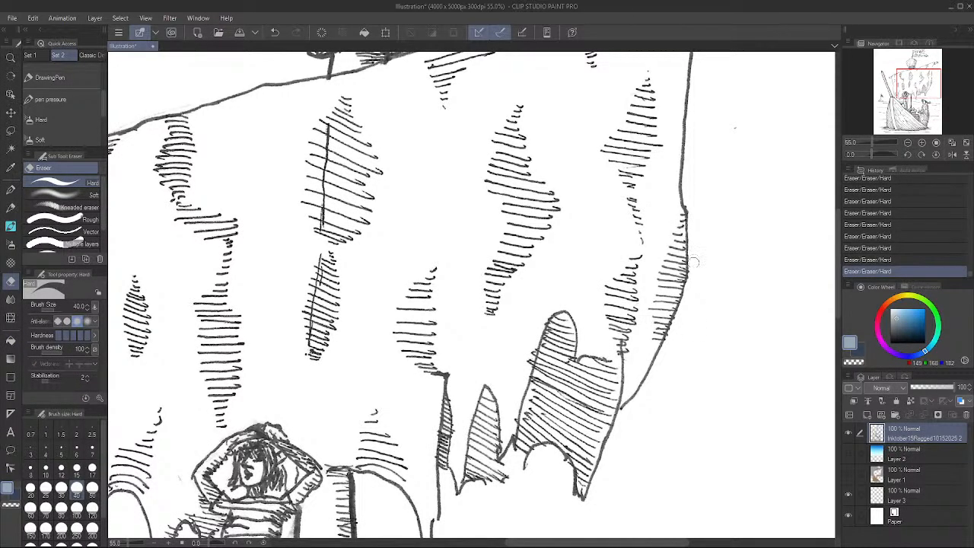
key(g)
drag(721, 148, 688, 317)
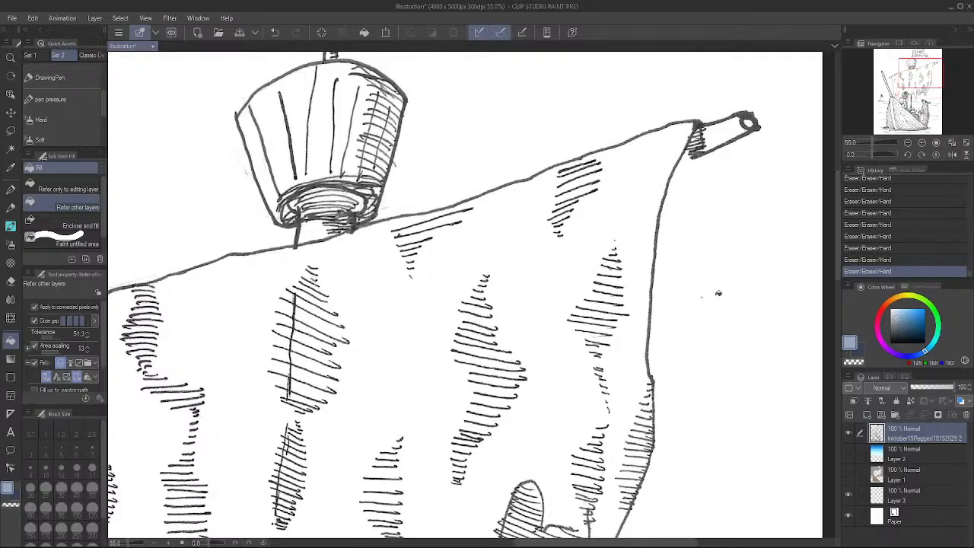
key(e)
click(702, 296)
Erase the faint smudges in the sky around the sides of the crow's nest
key(g)
key(e)
key(g)
key(e)
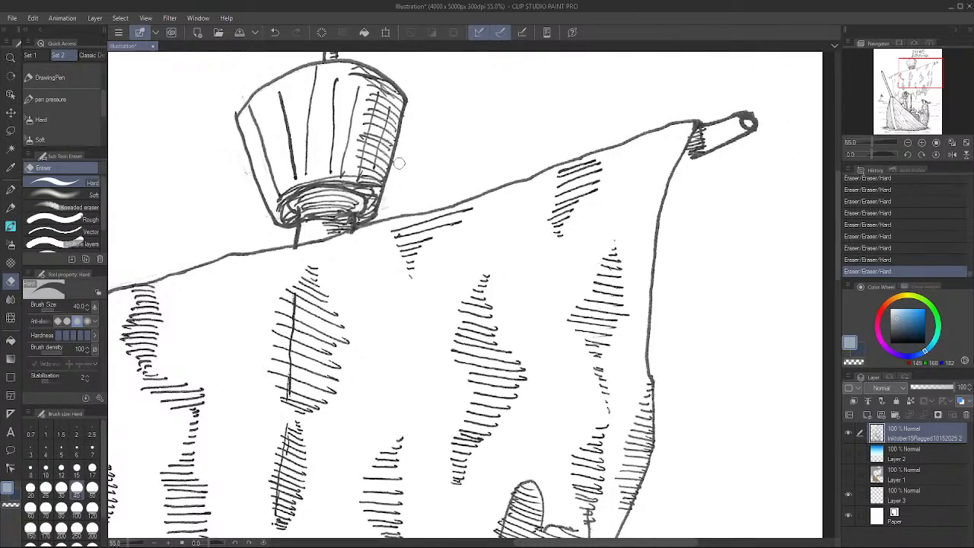
key(g)
key(e)
key(g)
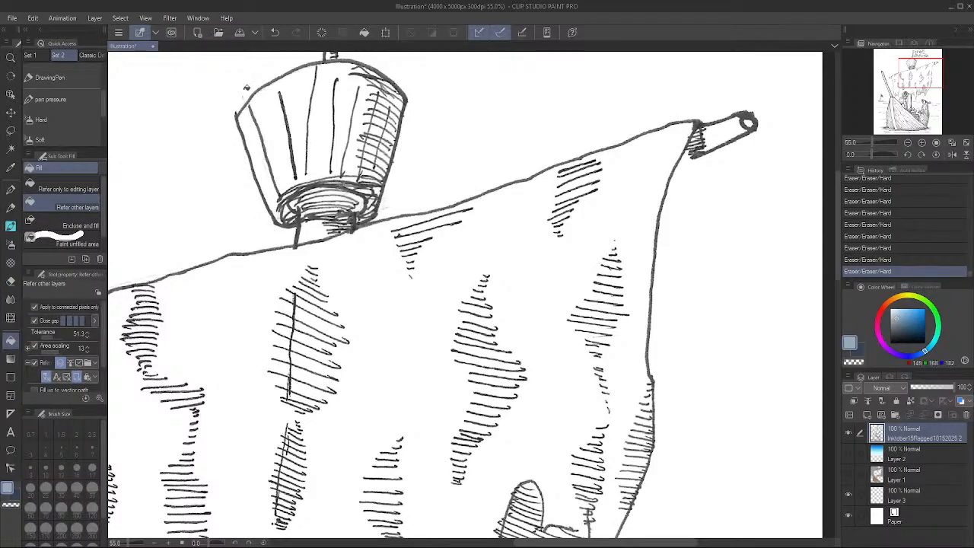
Erase the remaining smudges at the crow's nest base and beside the lower part of the sail's outer edge
key(e)
key(g)
key(e)
key(g)
key(e)
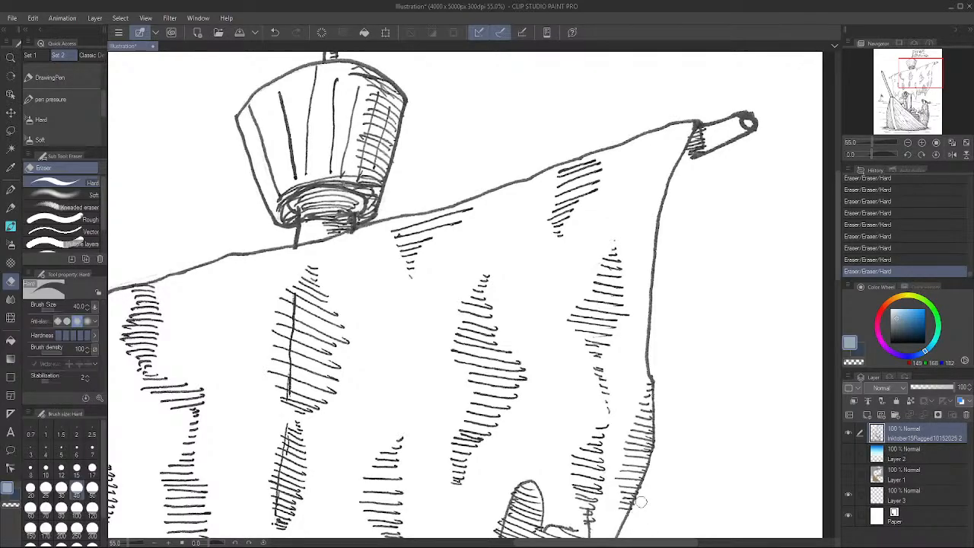
Erase the stray marks around the torn end of the smiley flag above the crow's nest
key(g)
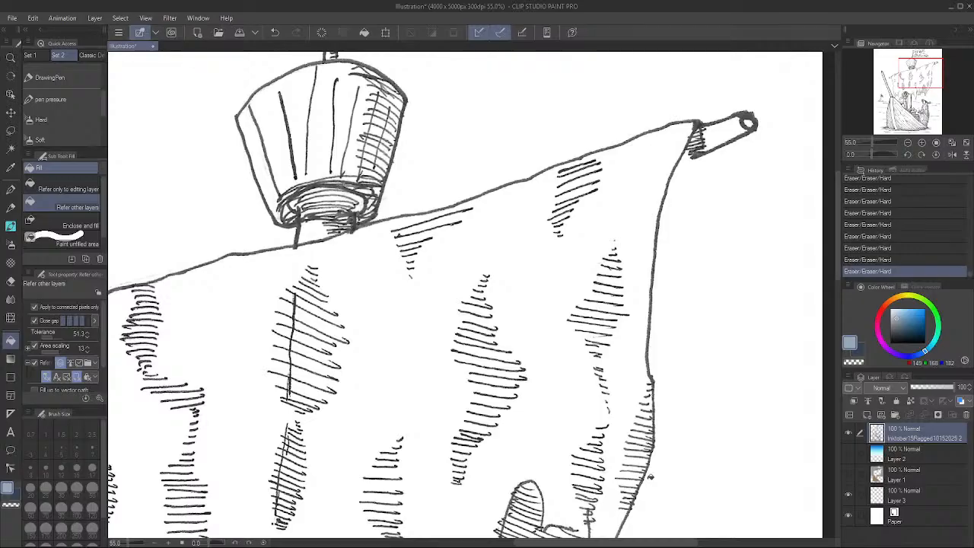
drag(380, 398, 641, 391)
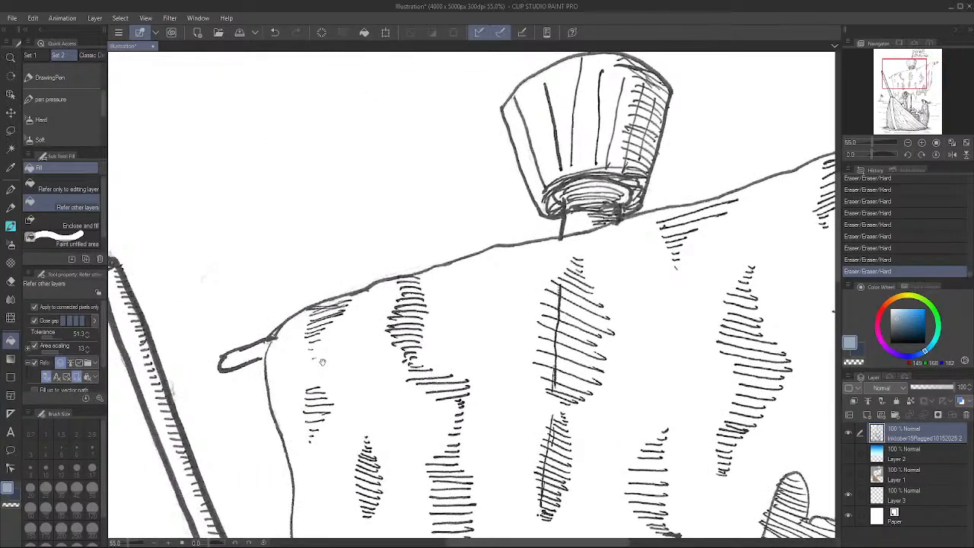
drag(322, 363, 468, 350)
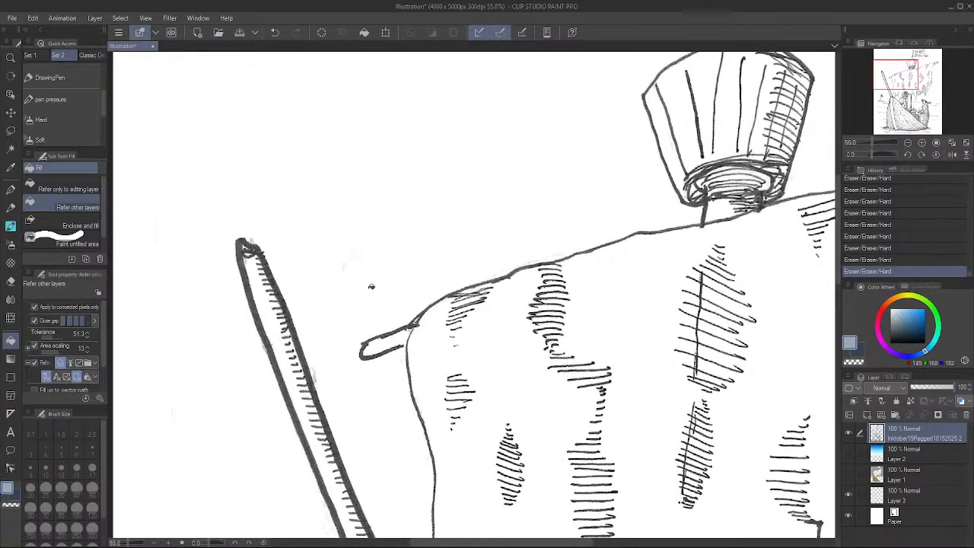
drag(641, 243, 494, 464)
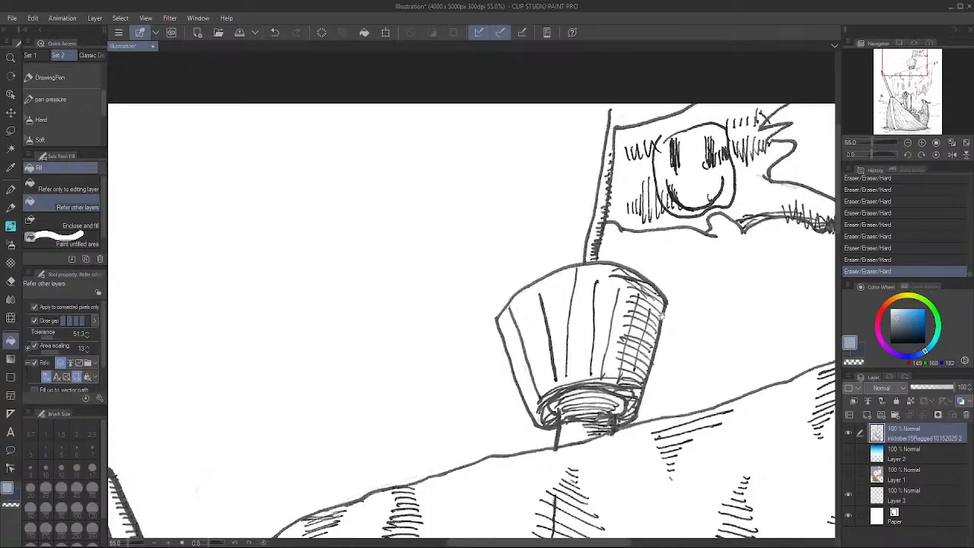
drag(687, 305, 609, 337)
key(e)
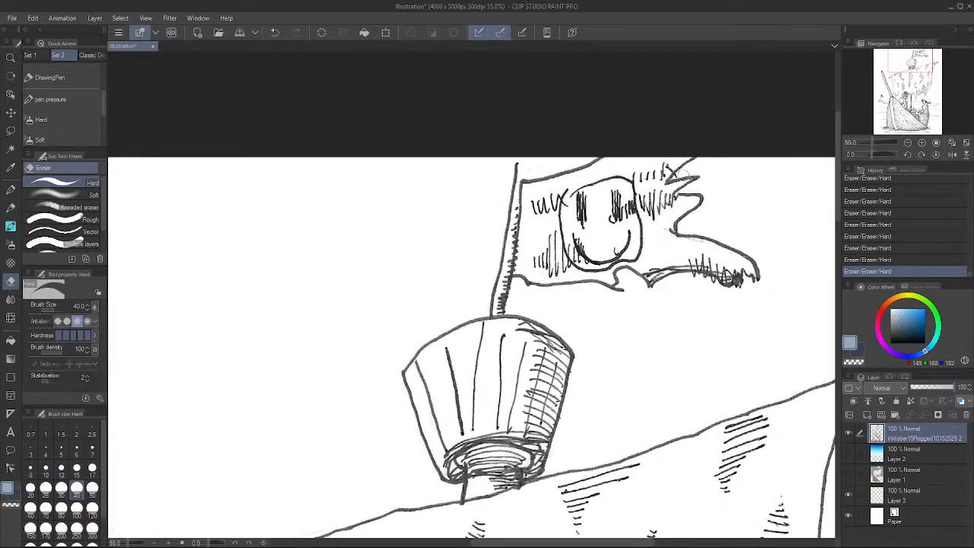
Erase the stray marks between the sail's torn lower edge, the woman's waist and the mast
key(g)
mouse_move(639, 493)
mouse_down()
mouse_move(648, 347)
mouse_move(676, 176)
mouse_up()
drag(660, 302, 729, 164)
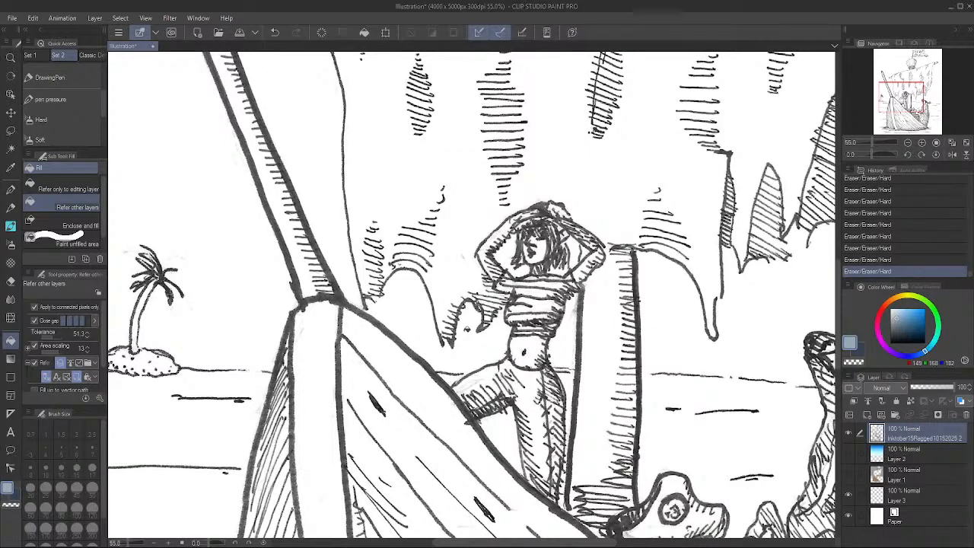
key(e)
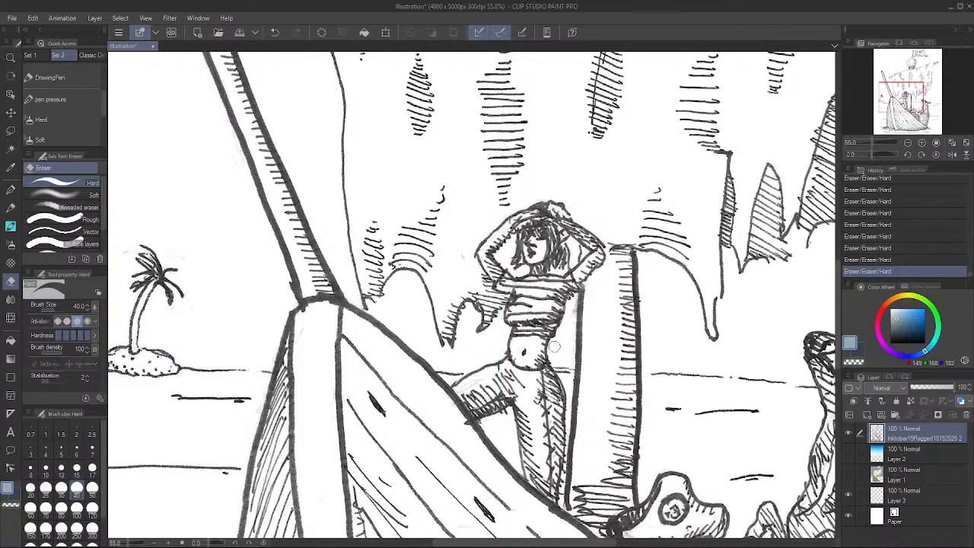
key(g)
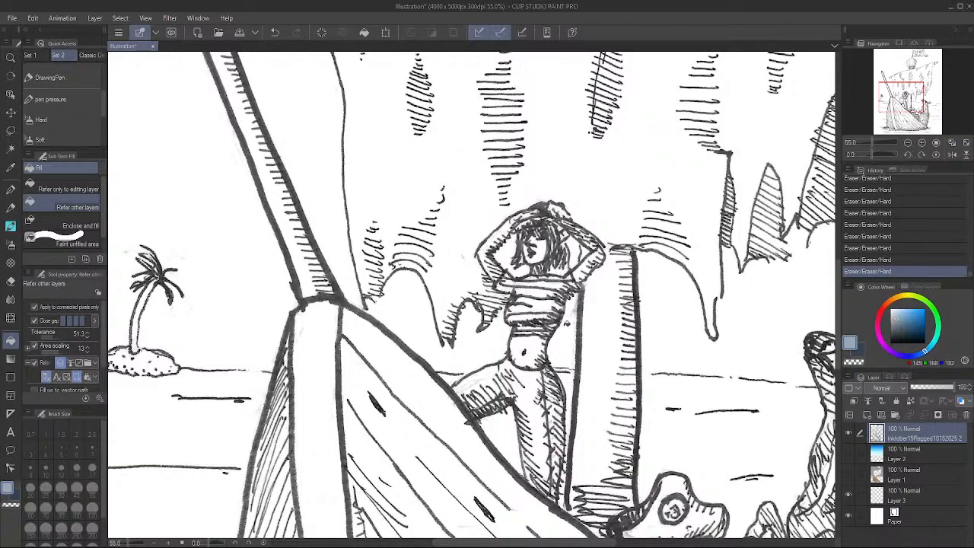
key(e)
key(g)
Undo the last eraser stroke near the woman's waist and redo it
key(ctrl+z)
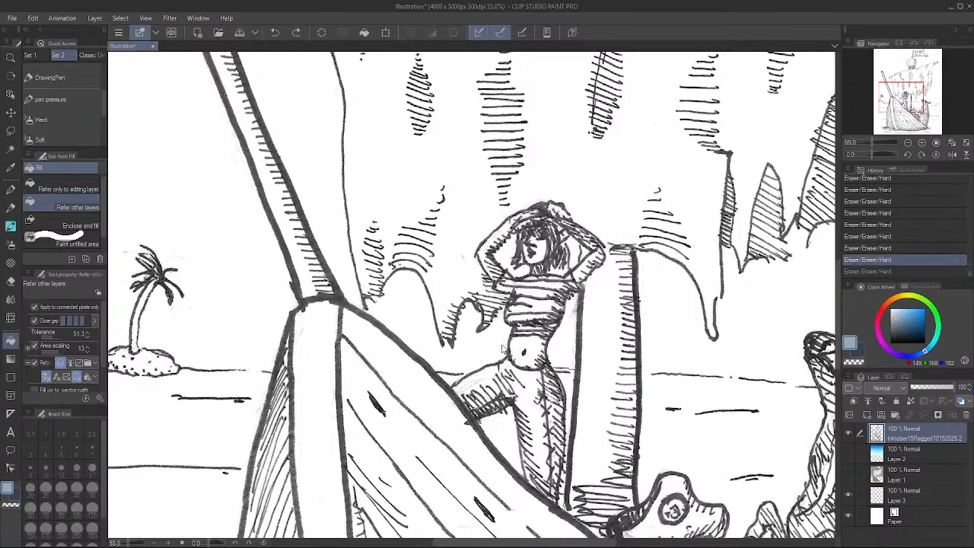
key(e)
key(ctrl+y)
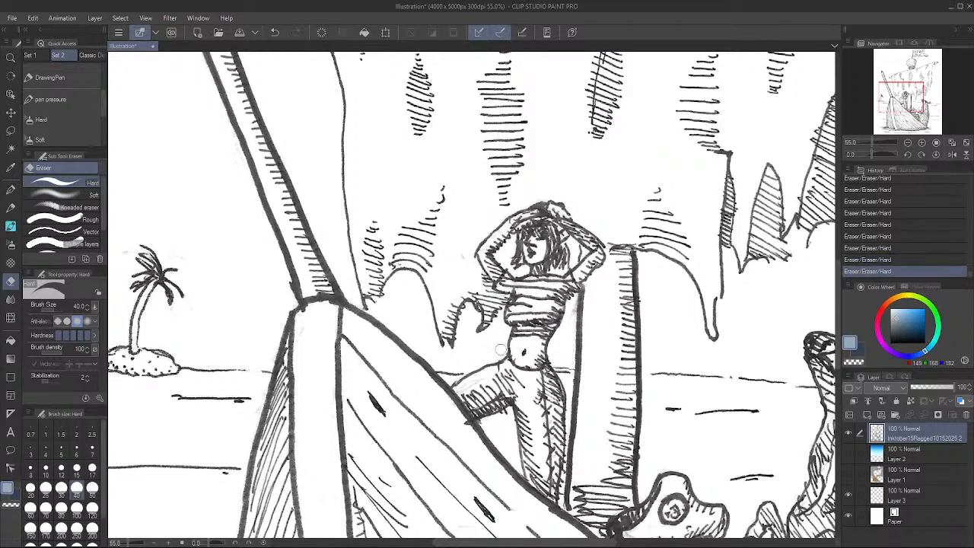
Erase the leftover marks beside the woman's waist and raised thigh
key(g)
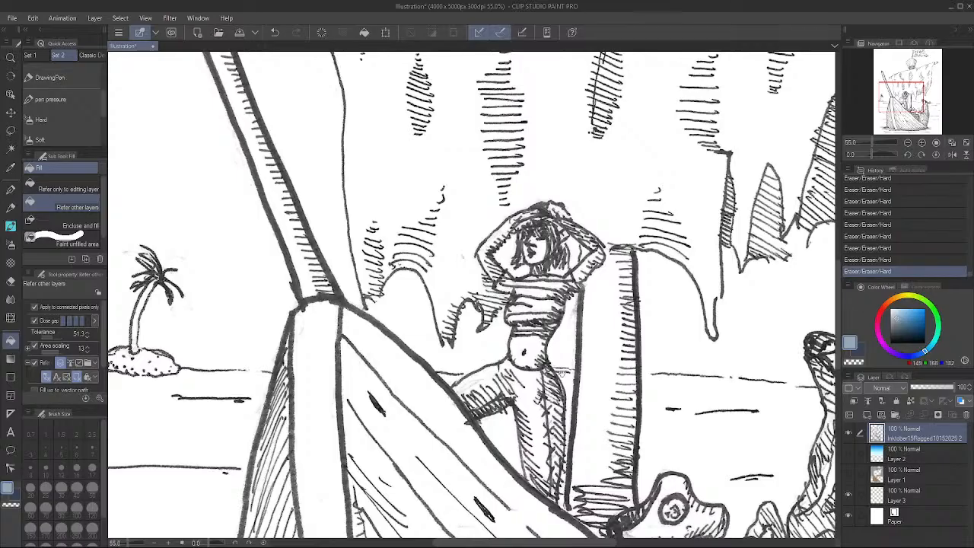
key(e)
key(g)
Erase the grey smudge along the waterline beside the foot of the ship's bow
drag(532, 519, 599, 355)
drag(533, 471, 605, 359)
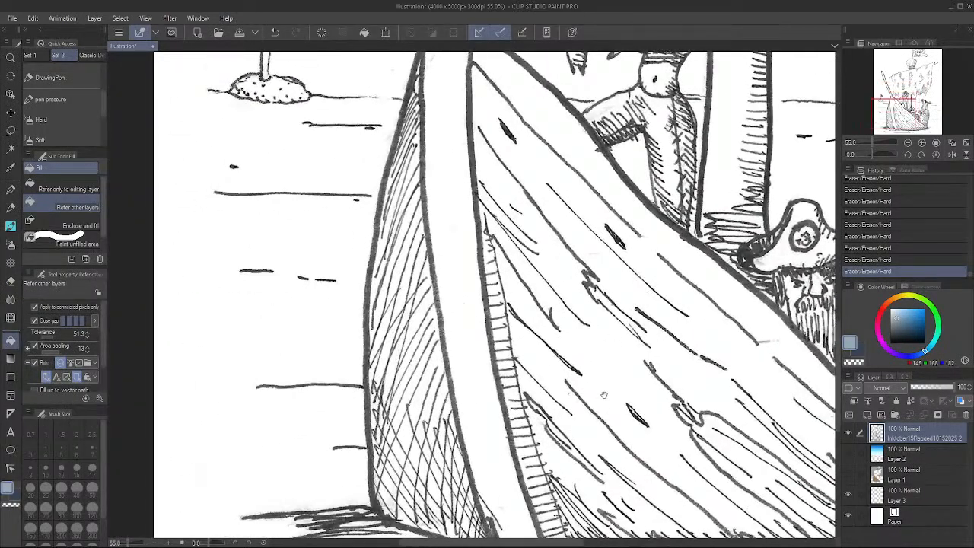
drag(605, 398, 616, 362)
drag(630, 432, 596, 379)
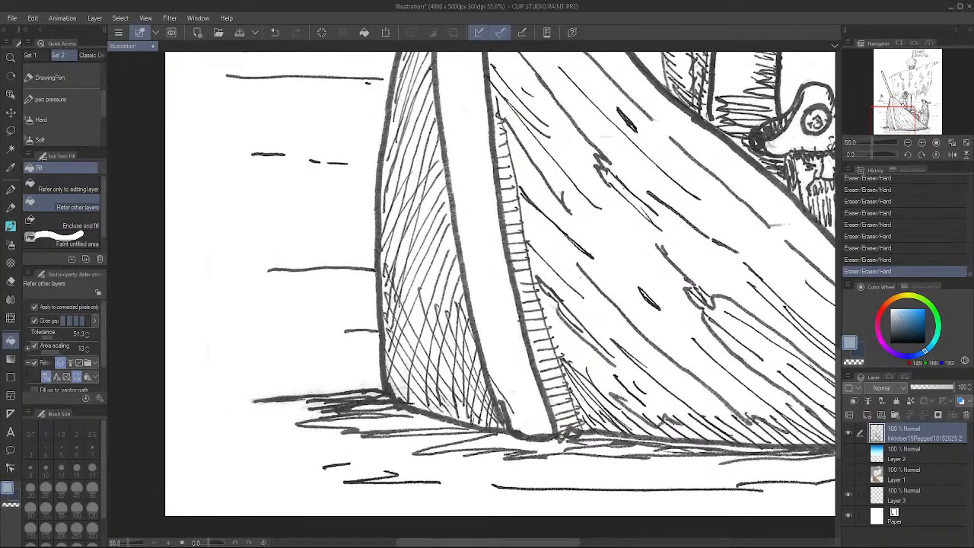
key(e)
key(g)
Try filling the open area behind the cow's back on the ink layer, and undo the fill
drag(738, 476, 608, 480)
drag(789, 440, 697, 456)
drag(768, 424, 666, 478)
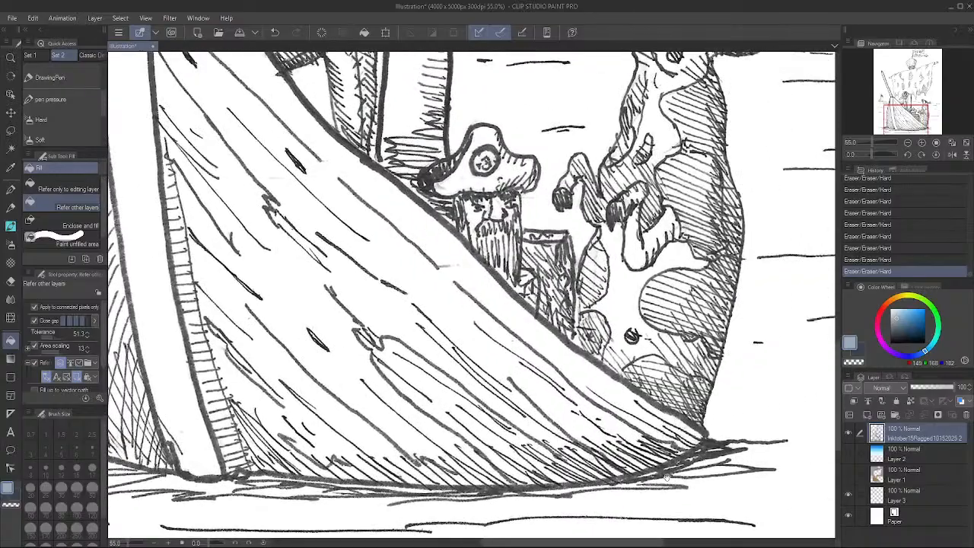
drag(755, 411, 692, 450)
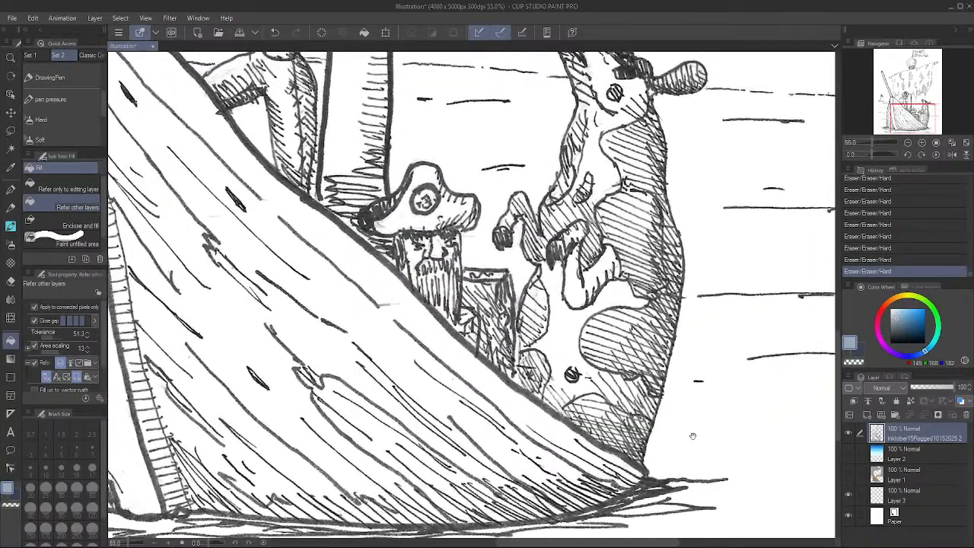
drag(735, 394, 722, 420)
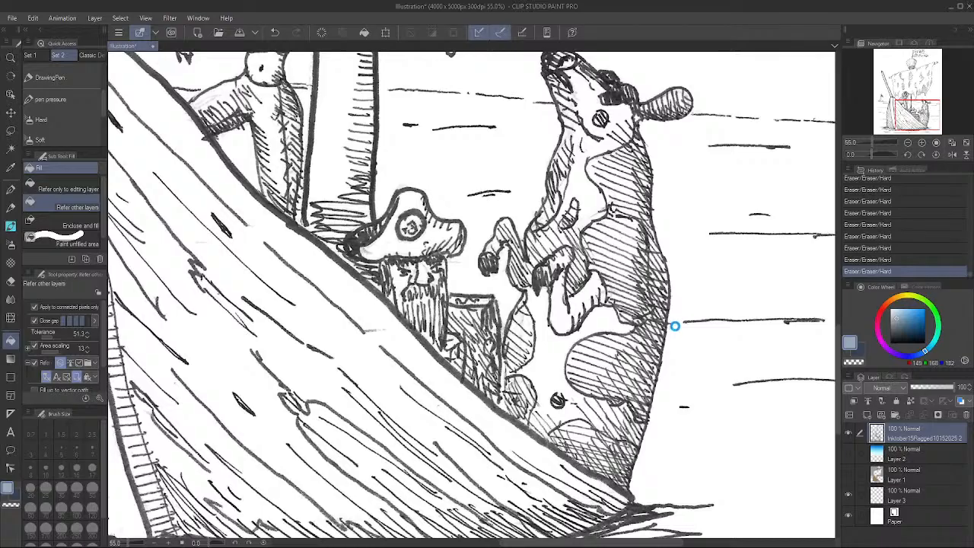
click(684, 309)
key(ctrl+z)
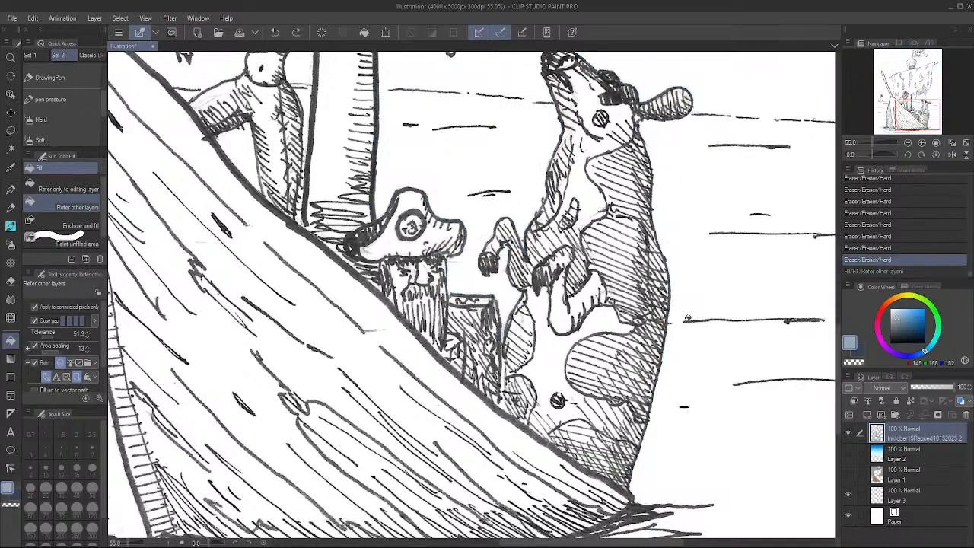
Erase the remaining stray marks along the cow's back and in front of its chest
key(p)
key(g)
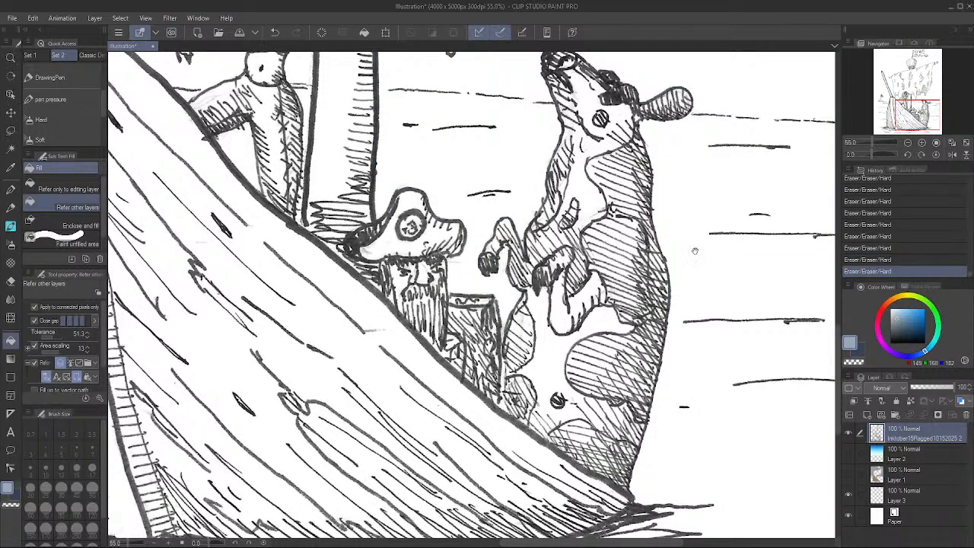
scroll(689, 223, up, 3)
key(e)
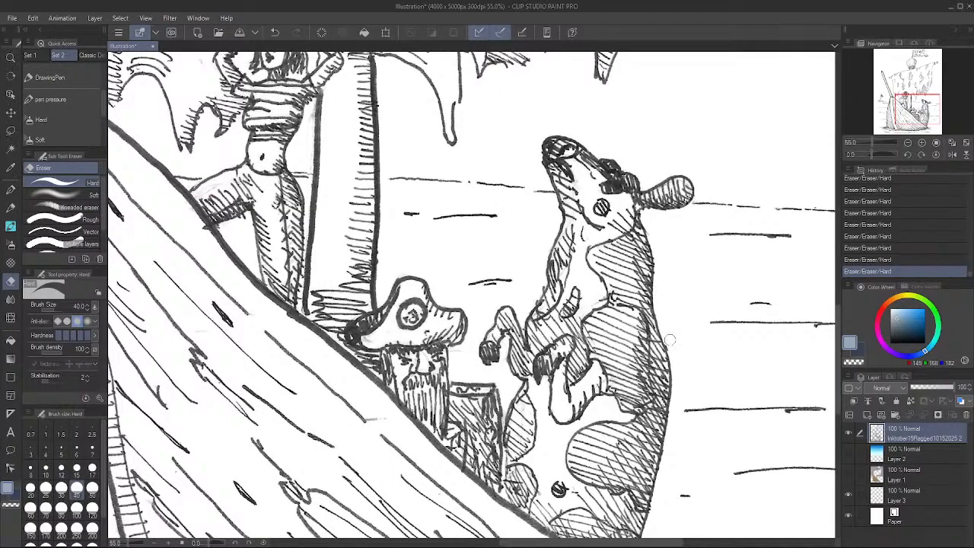
key(g)
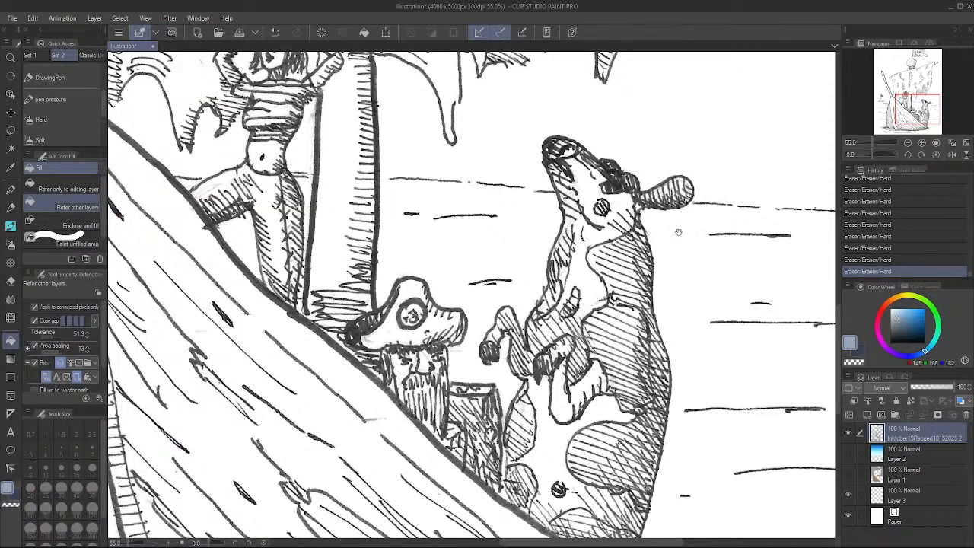
drag(678, 231, 697, 286)
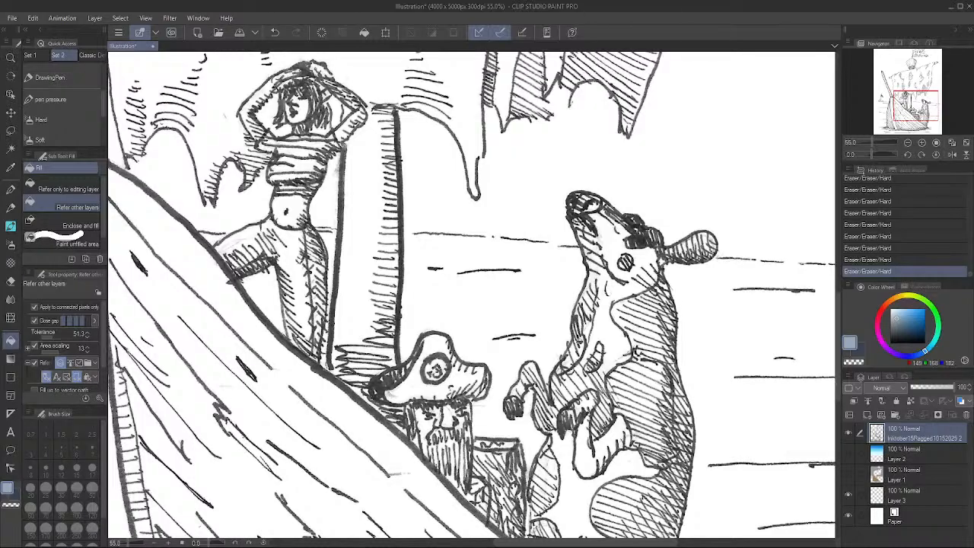
key(e)
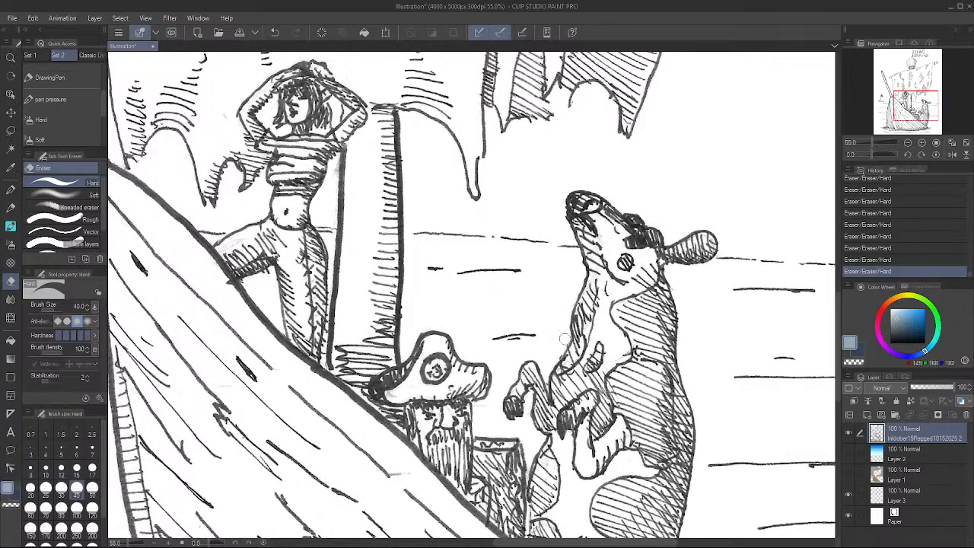
key(g)
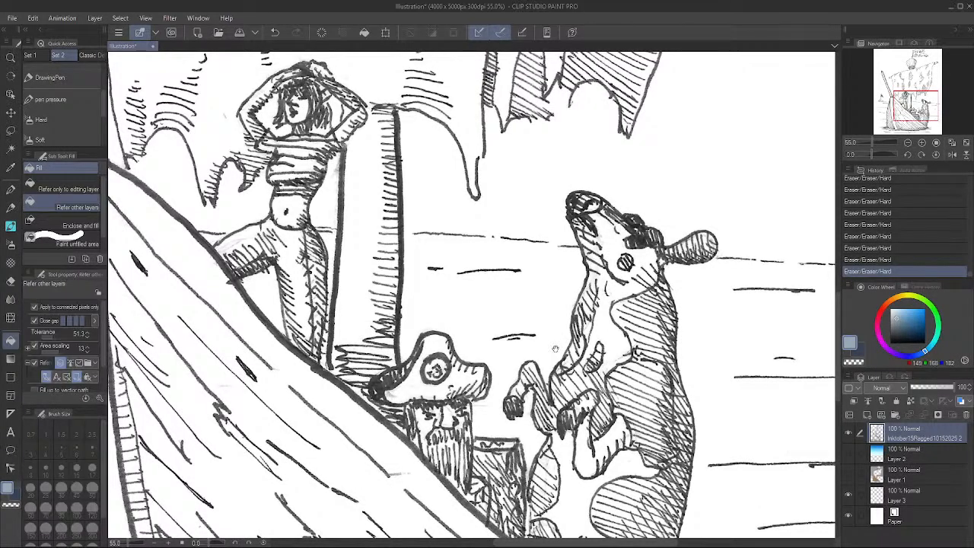
key(e)
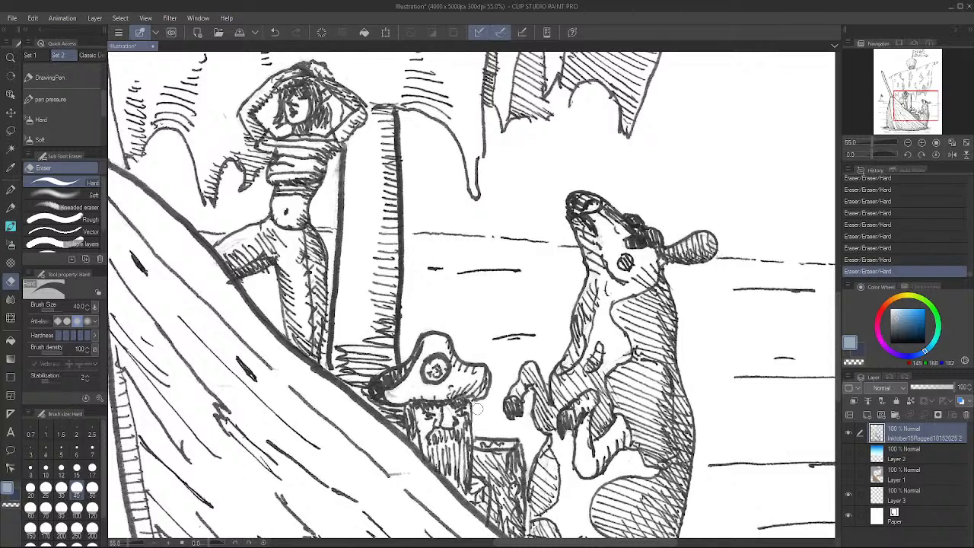
key(g)
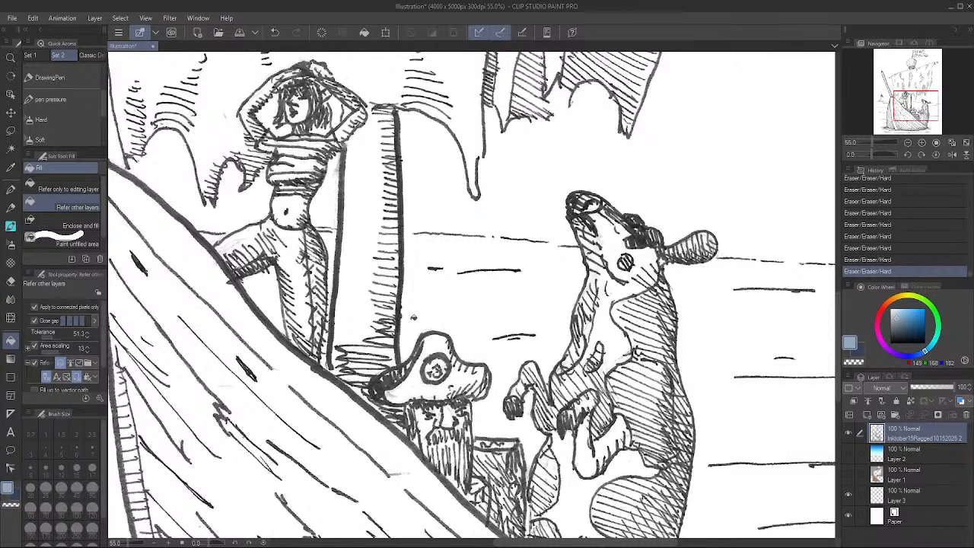
key(e)
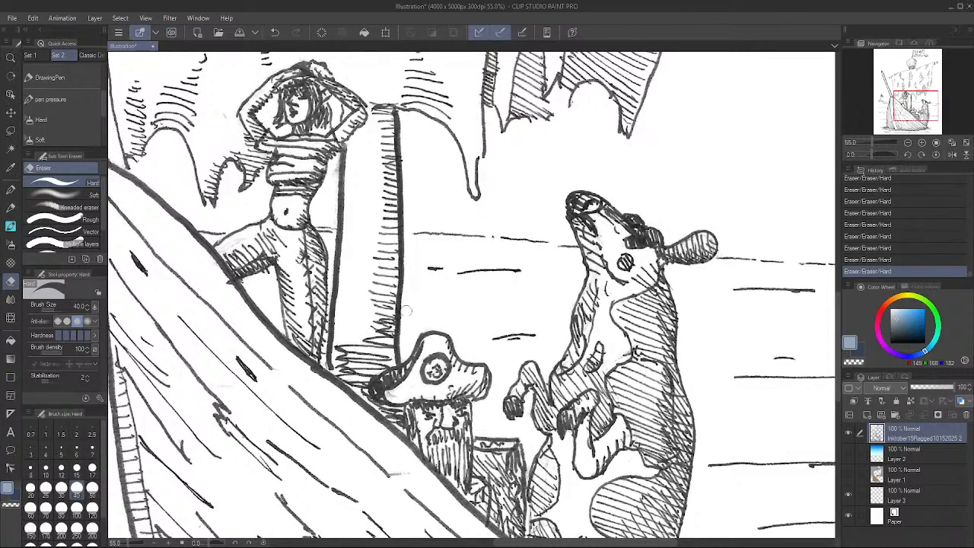
key(g)
key(e)
key(g)
drag(509, 184, 487, 274)
key(e)
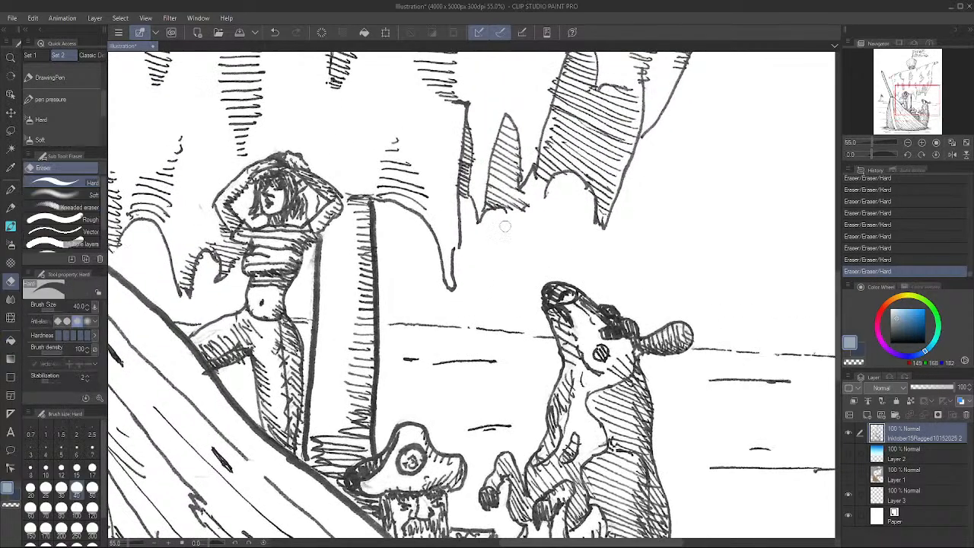
key(g)
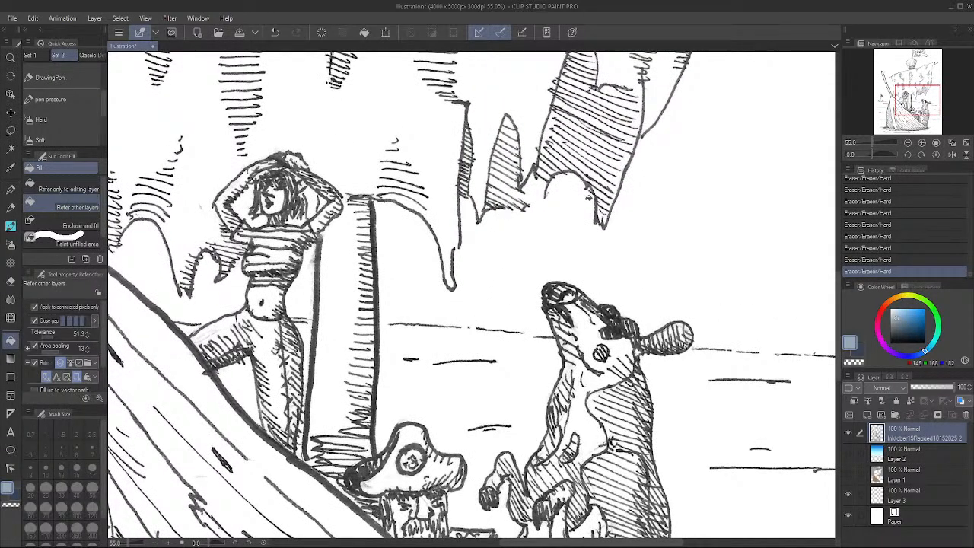
key(e)
key(g)
Set the Hard eraser's brush size to 15 for cleaning around the flag above the sail
drag(670, 138, 550, 336)
drag(610, 175, 583, 305)
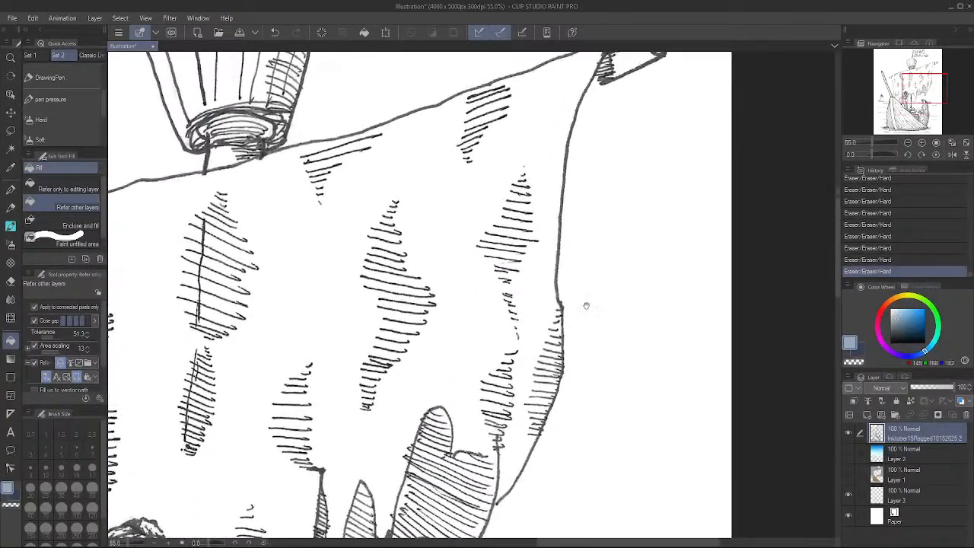
drag(580, 190, 559, 304)
drag(574, 252, 560, 332)
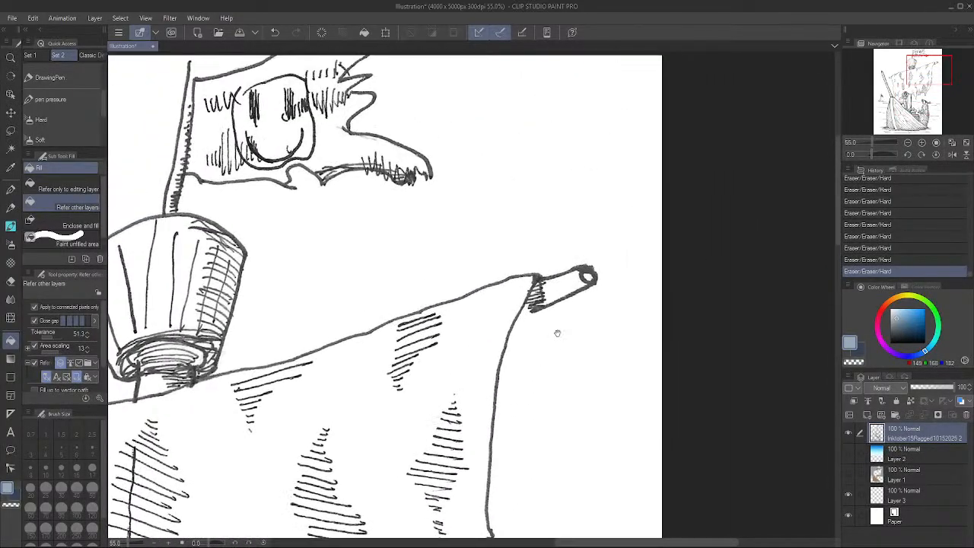
drag(477, 217, 513, 309)
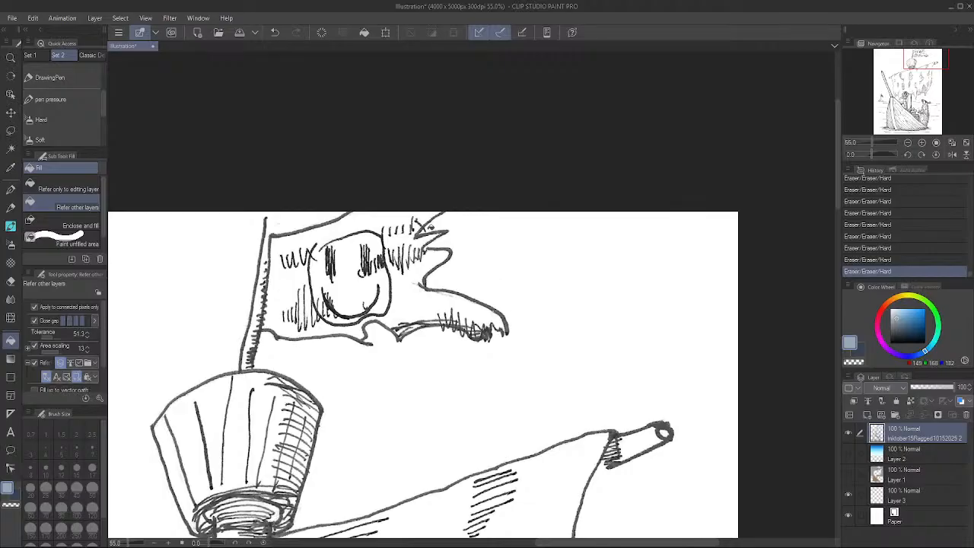
key(e)
key(bracketleft)
key(bracketleft)
key(bracketleft)
key(bracketleft)
key(bracketleft)
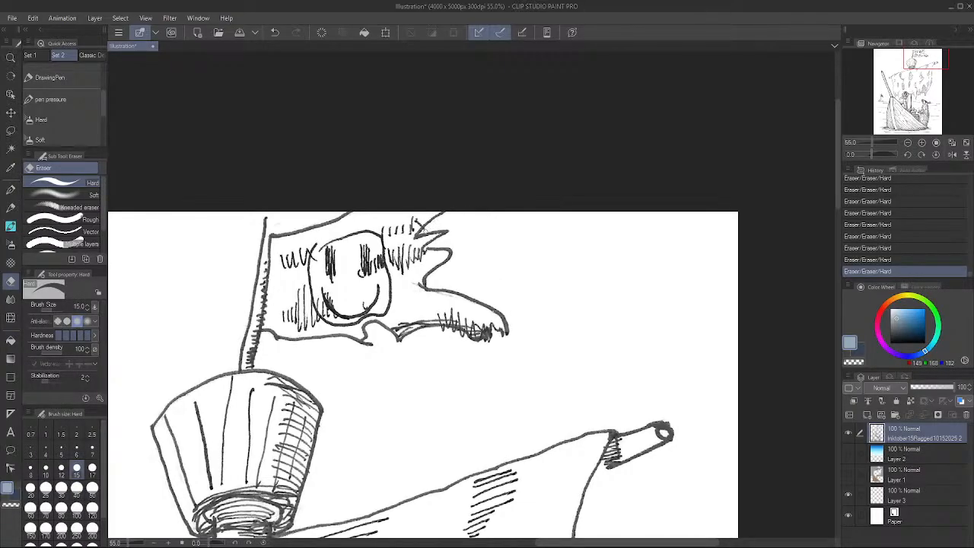
Examine the flag, the crow's nest, the sail and the area around the woman for leftover scan marks
key(g)
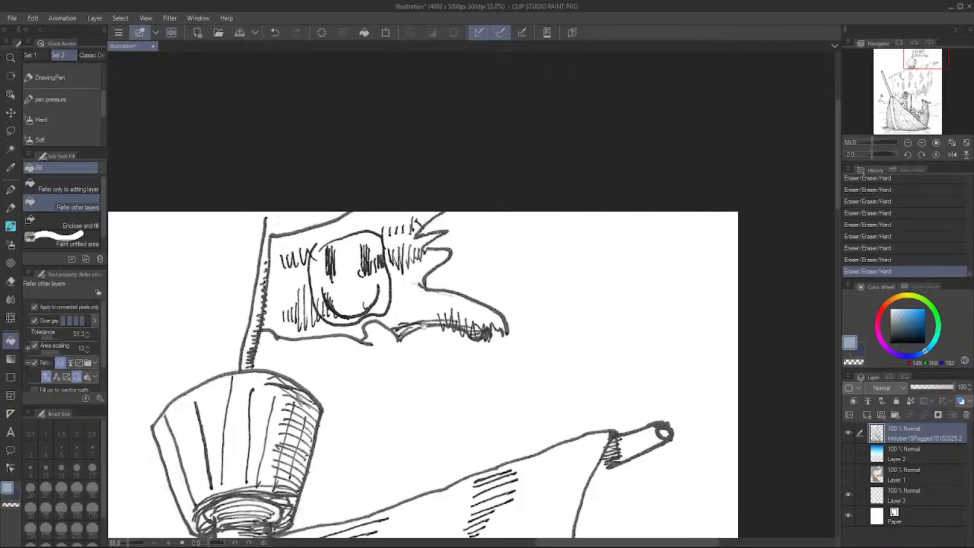
mouse_move(422, 372)
mouse_down()
mouse_move(454, 343)
mouse_move(574, 281)
mouse_up()
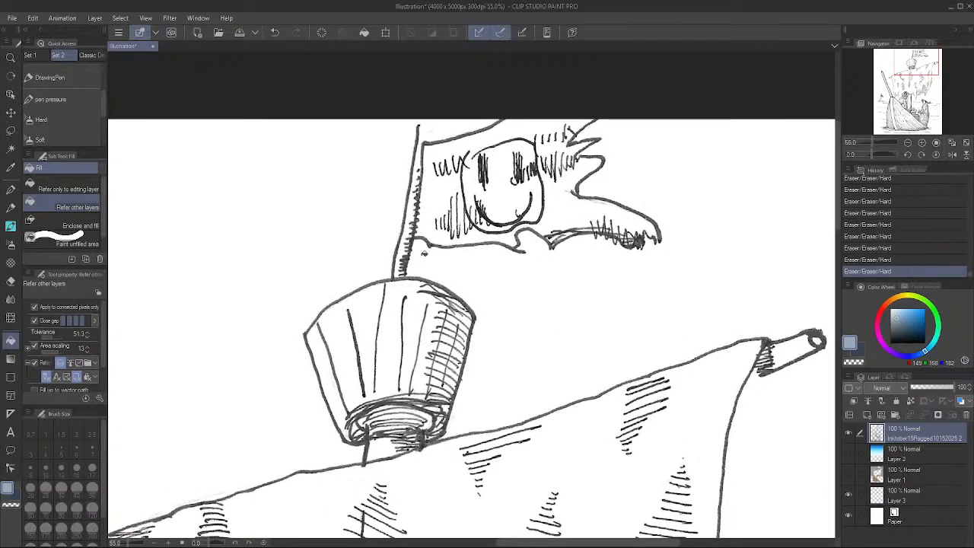
key(e)
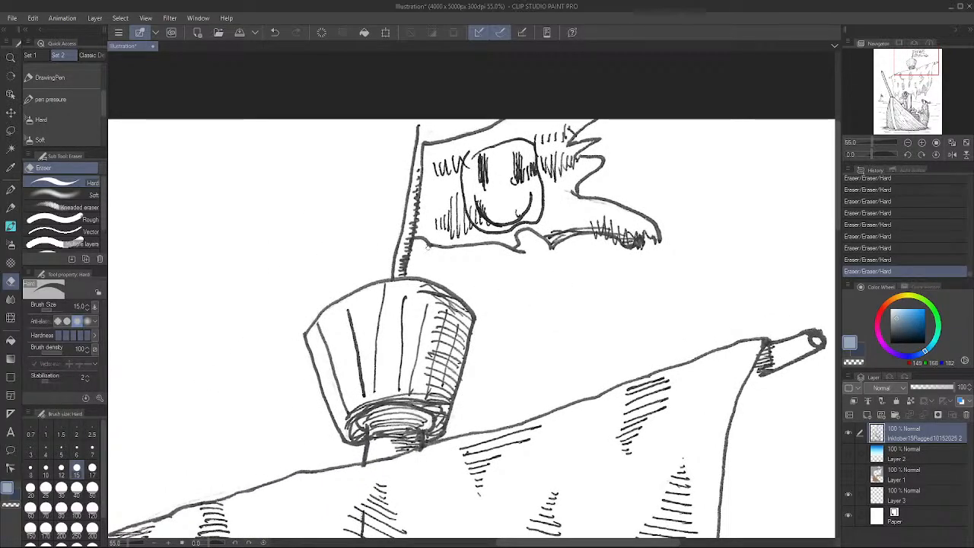
key(g)
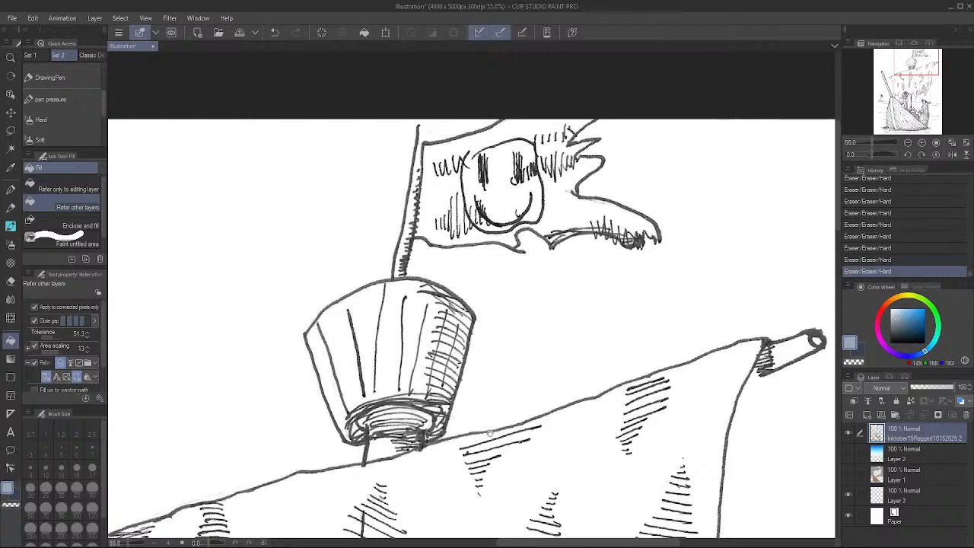
drag(490, 436, 544, 342)
drag(532, 381, 637, 279)
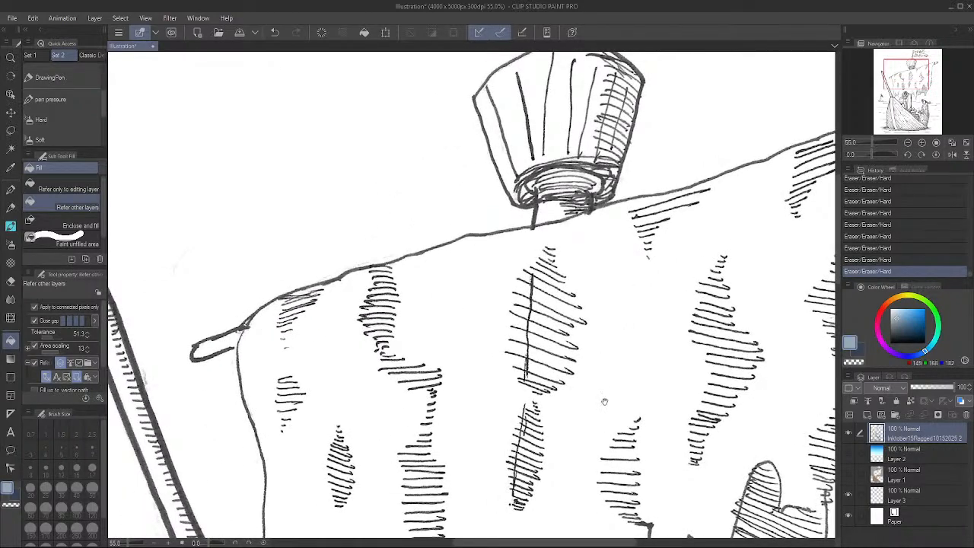
drag(613, 399, 623, 343)
drag(659, 537, 646, 438)
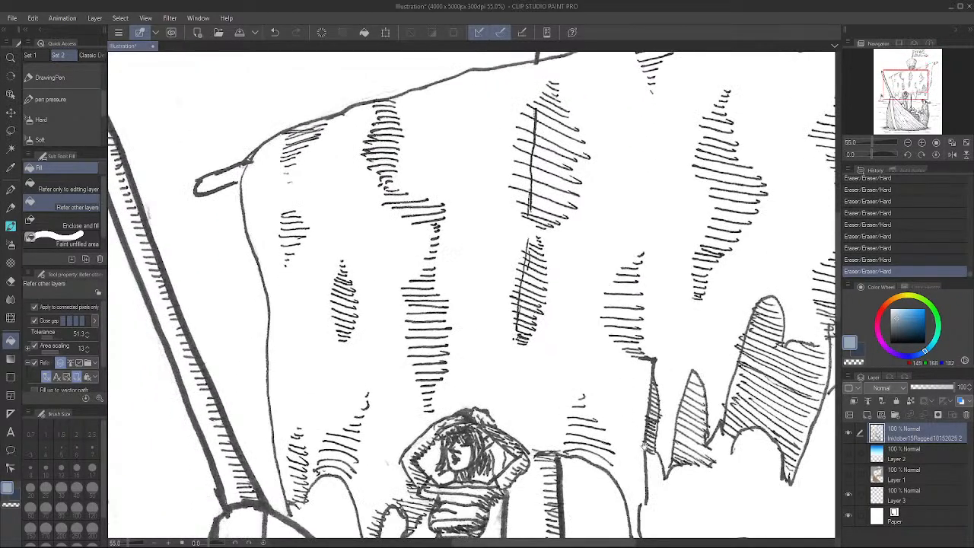
drag(631, 501, 626, 333)
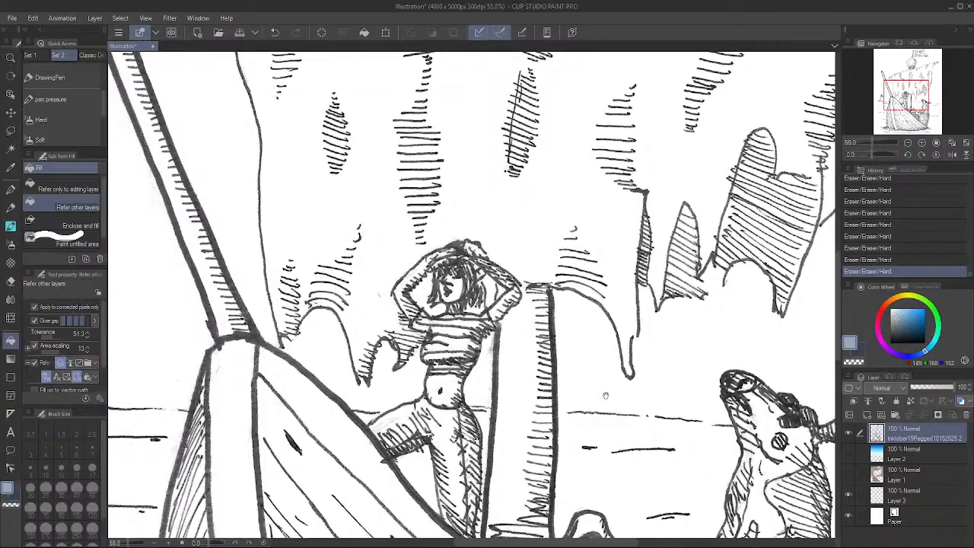
key(e)
key(g)
key(e)
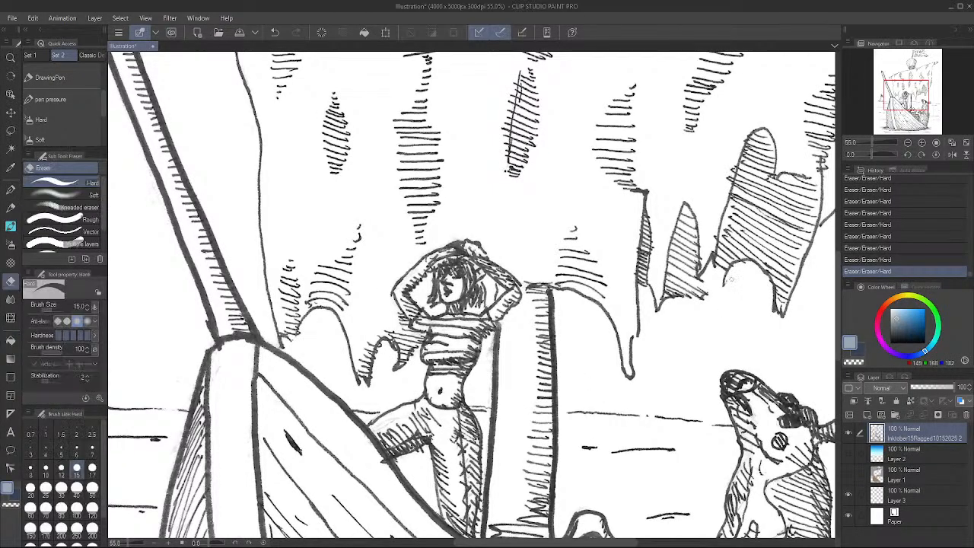
key(g)
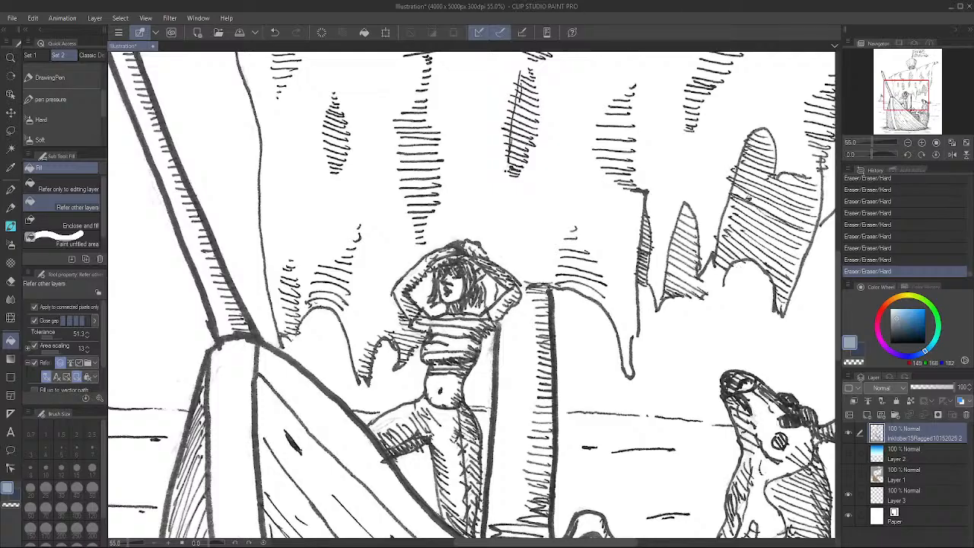
key(e)
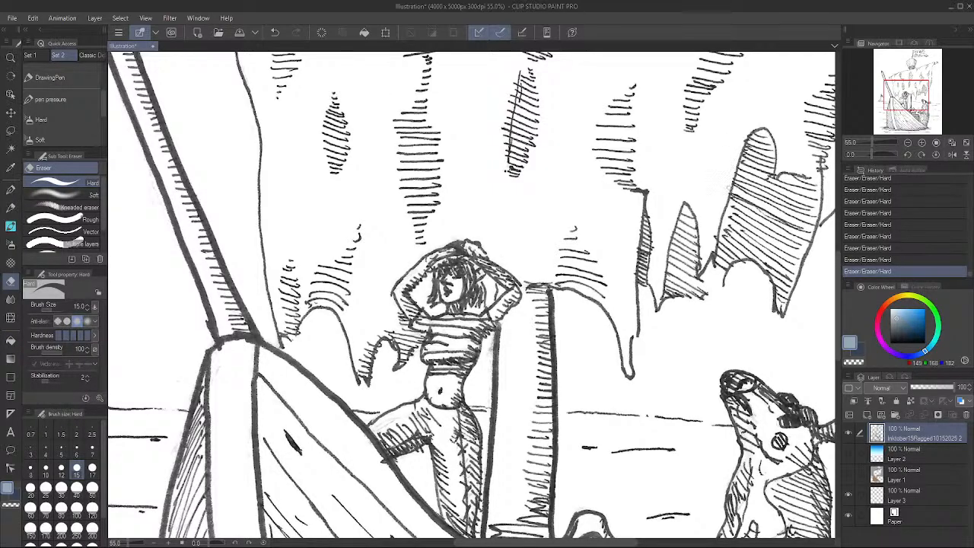
key(g)
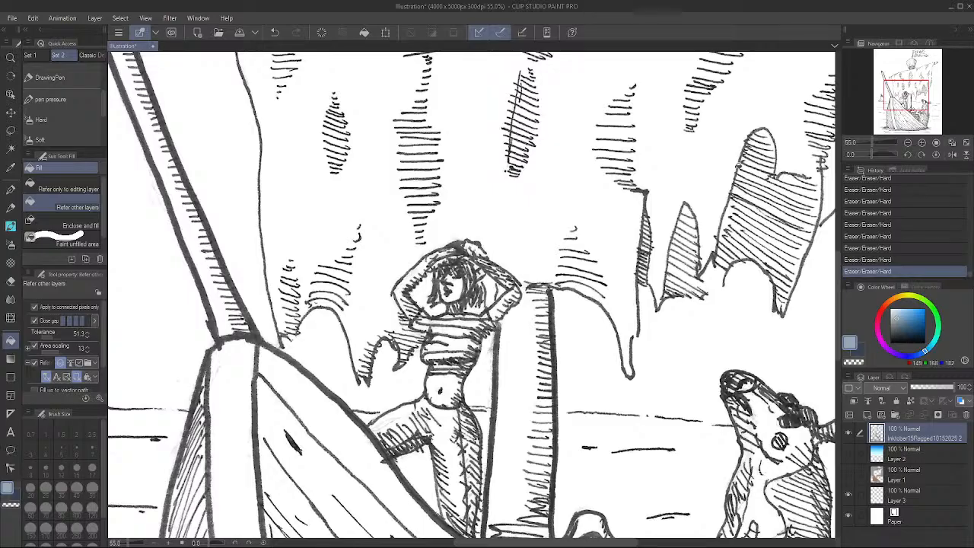
key(e)
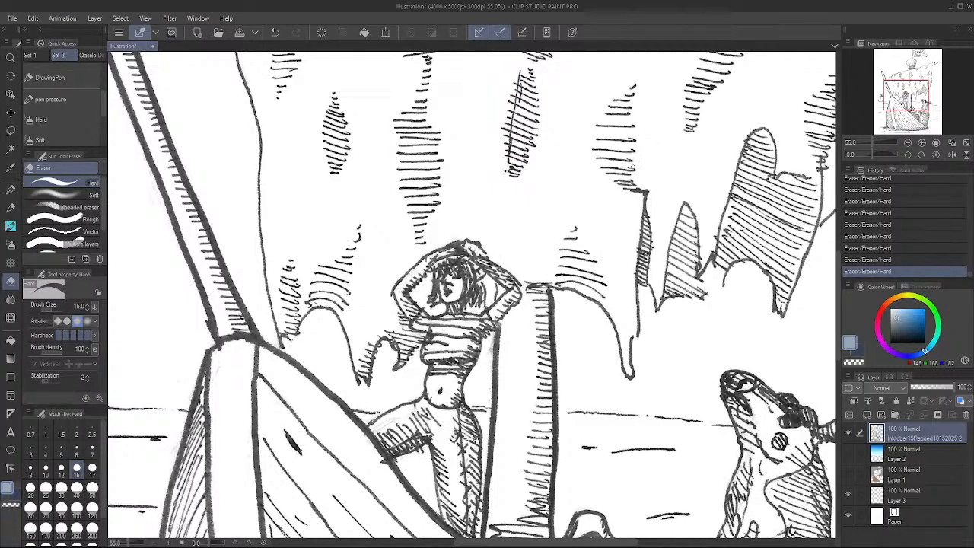
key(g)
key(e)
key(g)
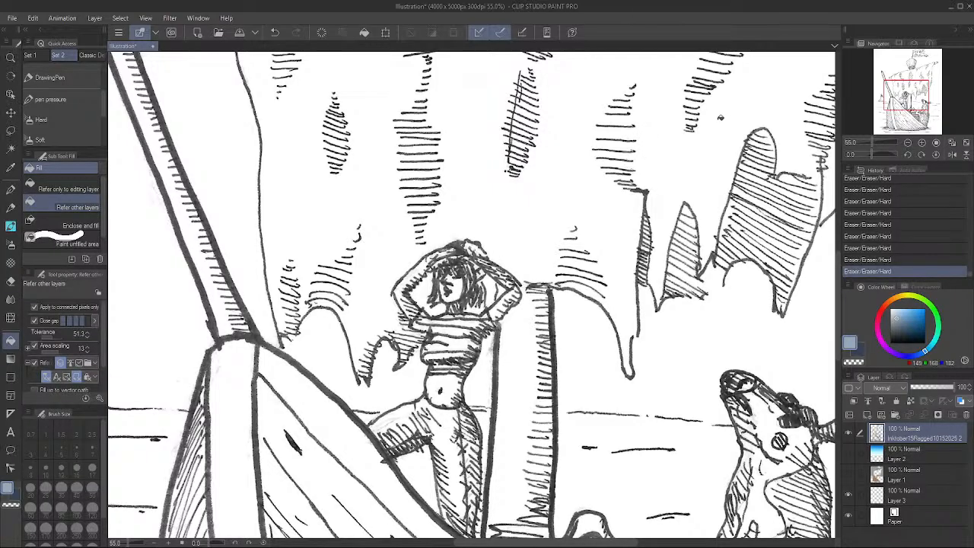
drag(721, 118, 643, 281)
key(e)
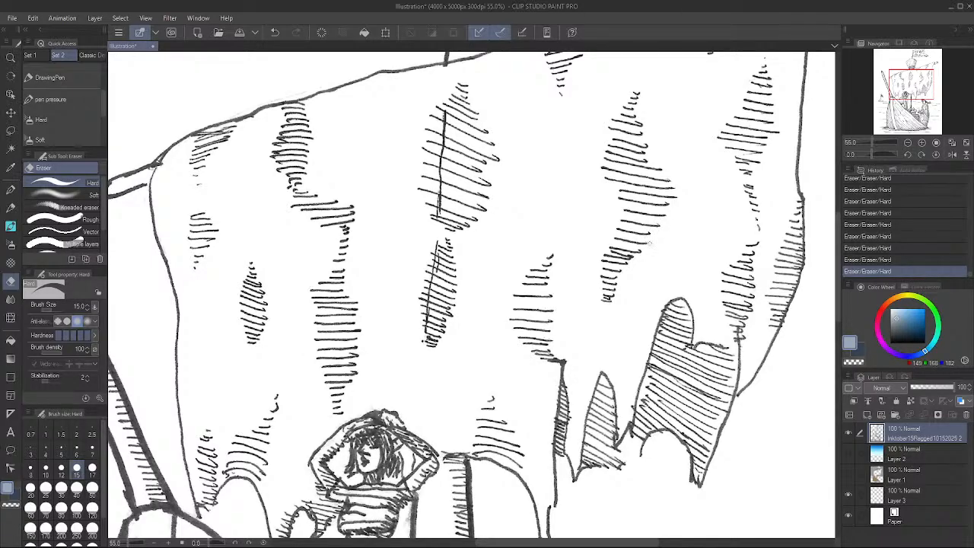
key(g)
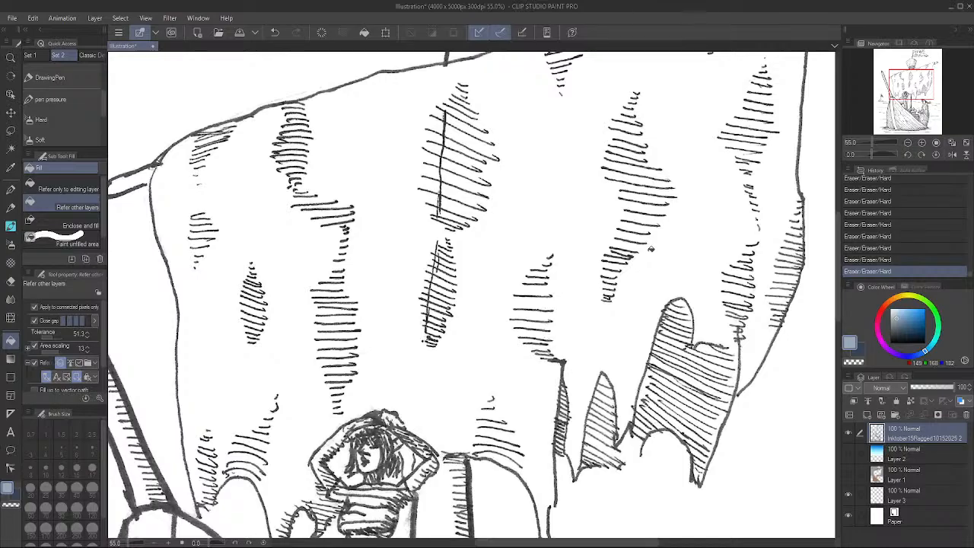
key(e)
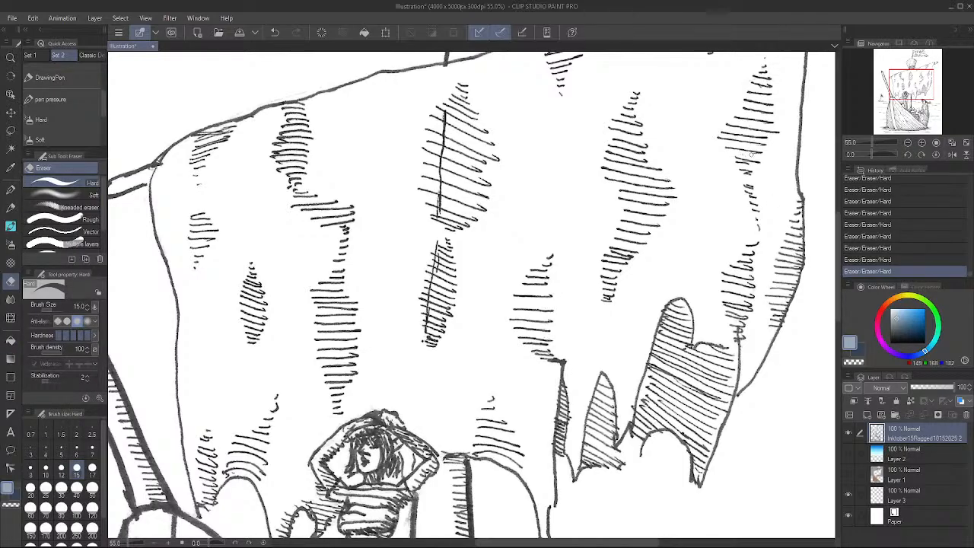
key(g)
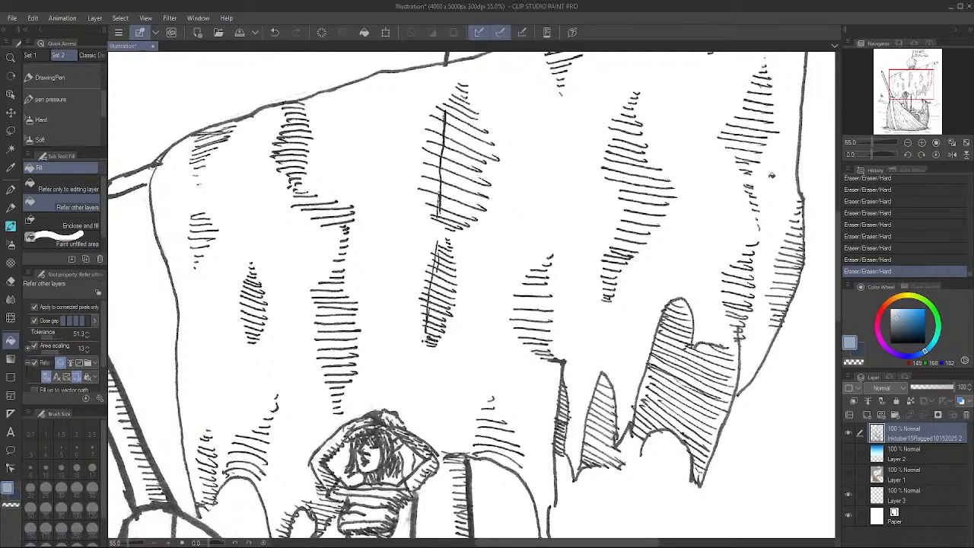
key(e)
Sample white from the blank part of the sail as the drawing colour, keeping the Hard eraser active
key(g)
alt+click(780, 207)
key(e)
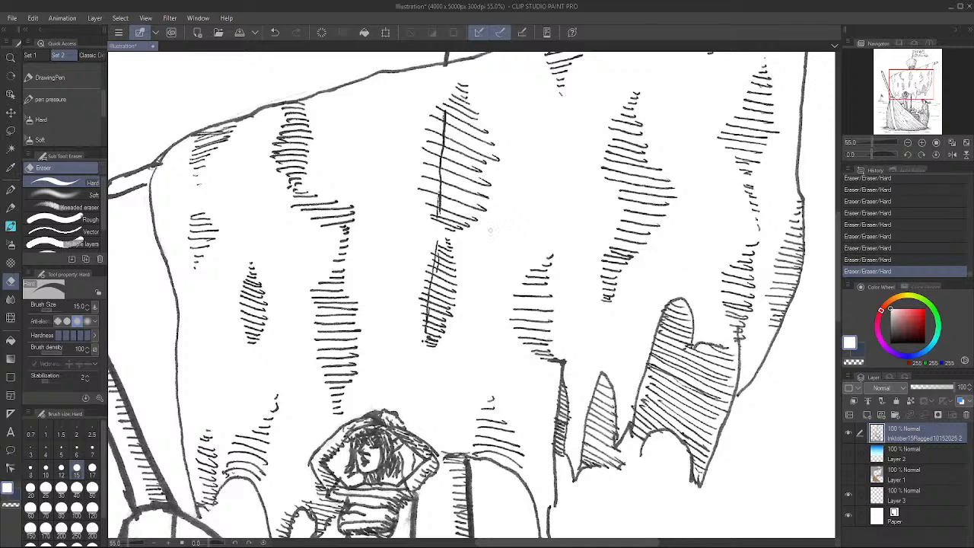
key(alt)
Erase the small stray mark at the hatching on the flag's pointed tail
drag(390, 274, 607, 426)
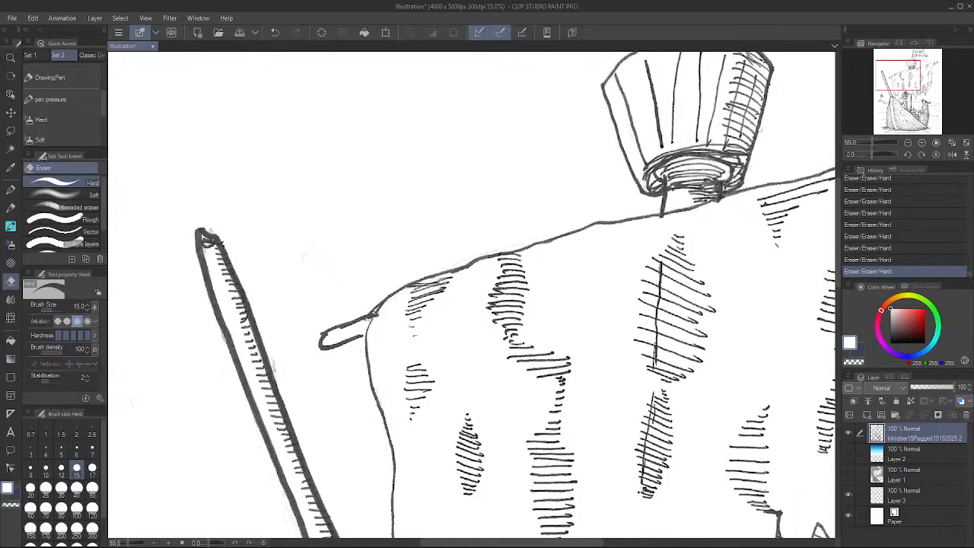
drag(766, 107, 691, 319)
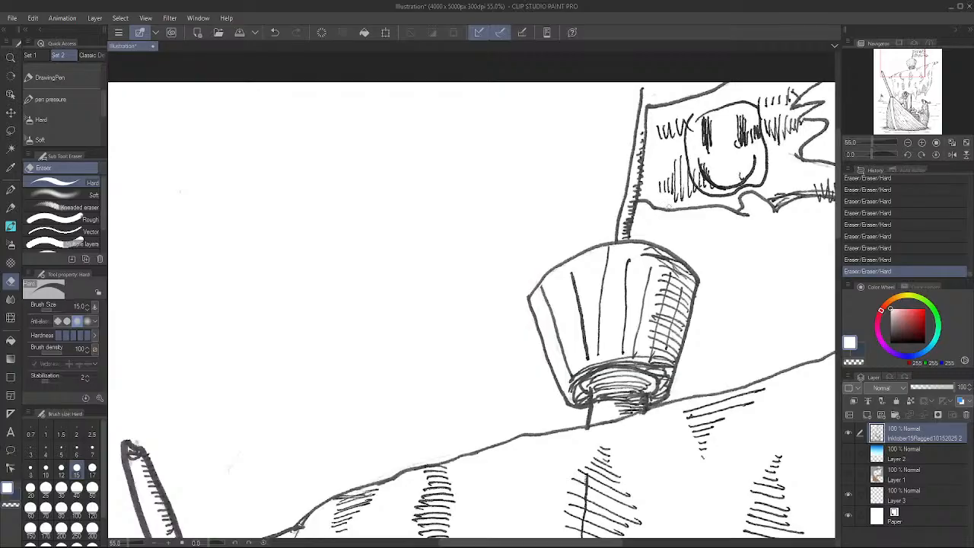
drag(760, 341, 623, 323)
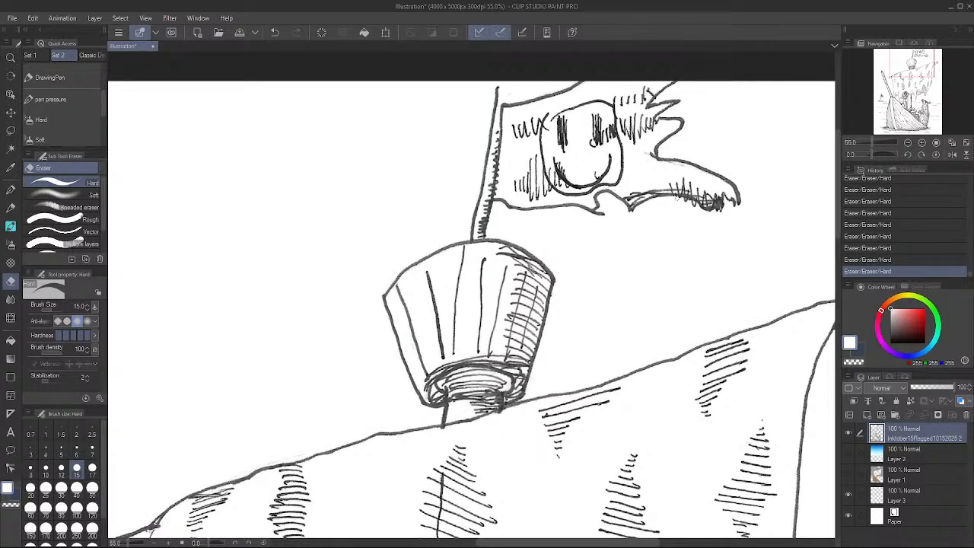
drag(686, 200, 691, 202)
Erase the small stray marks beside the woman's hair and at her raised arm
drag(615, 503, 679, 269)
drag(535, 502, 649, 317)
drag(553, 487, 648, 328)
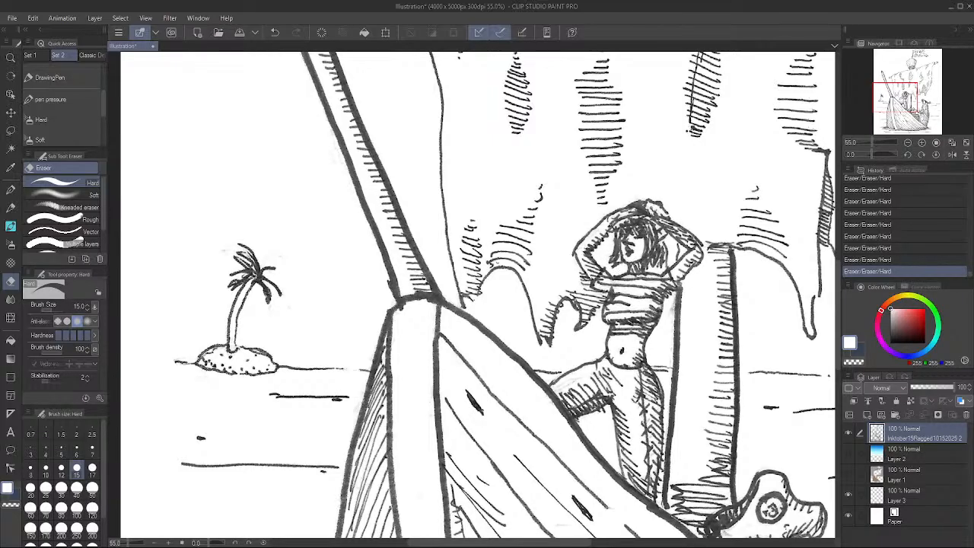
drag(608, 241, 611, 227)
drag(698, 239, 697, 238)
drag(751, 464, 653, 388)
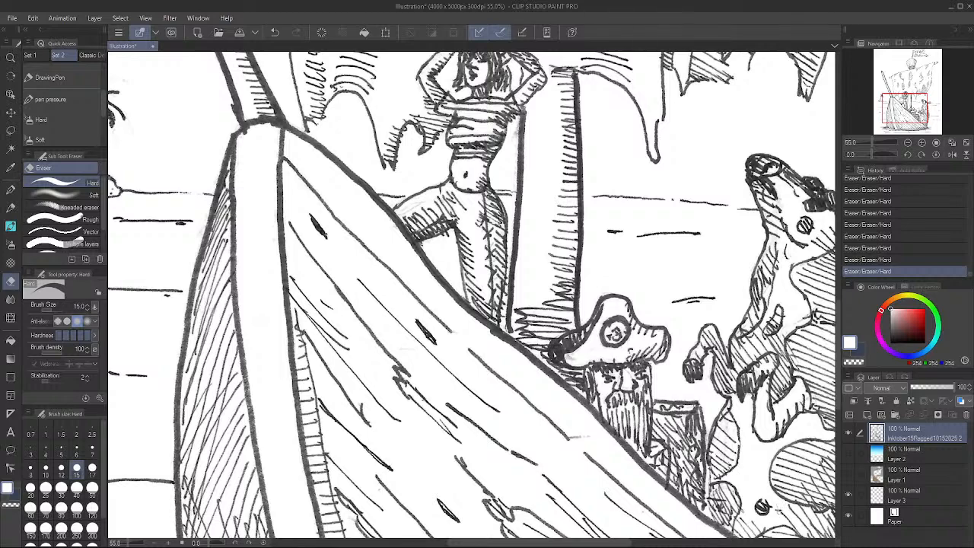
drag(774, 522, 738, 410)
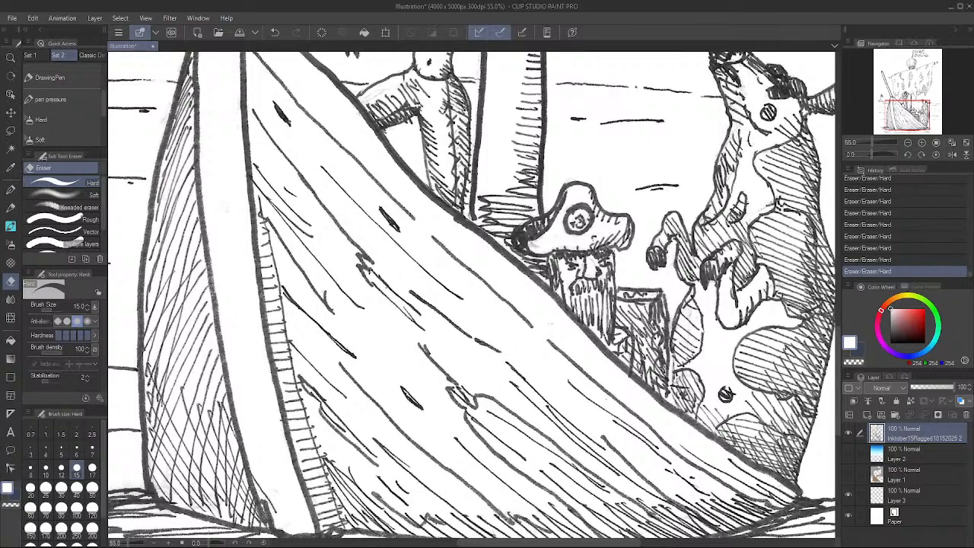
drag(588, 168, 690, 375)
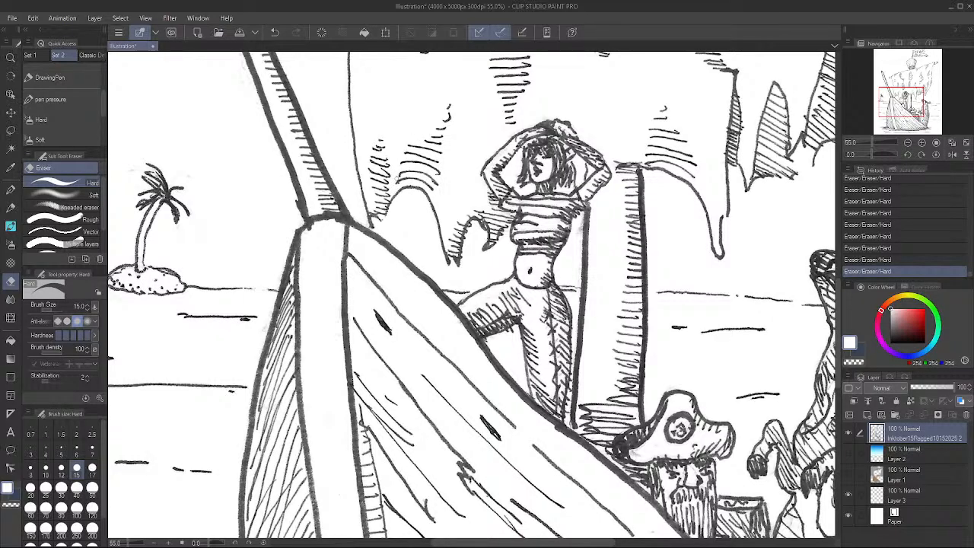
Erase the small stray marks around the spotted animal figure at the ship's stern with the Hard eraser
drag(690, 228, 531, 350)
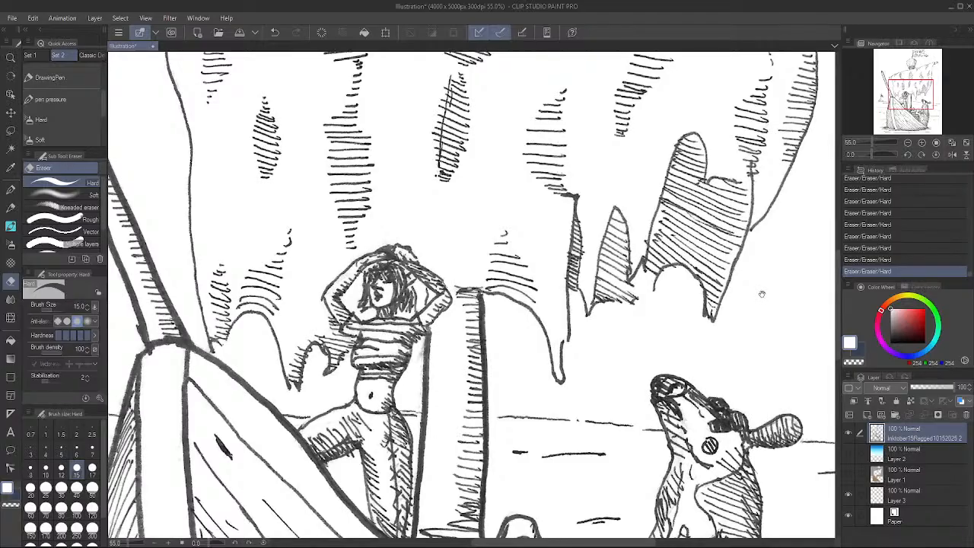
drag(761, 294, 640, 401)
drag(680, 424, 634, 315)
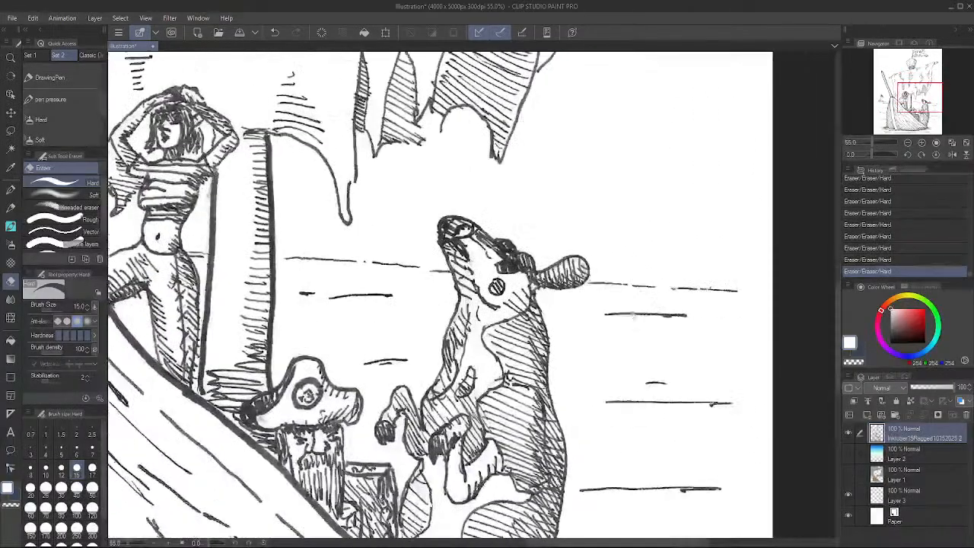
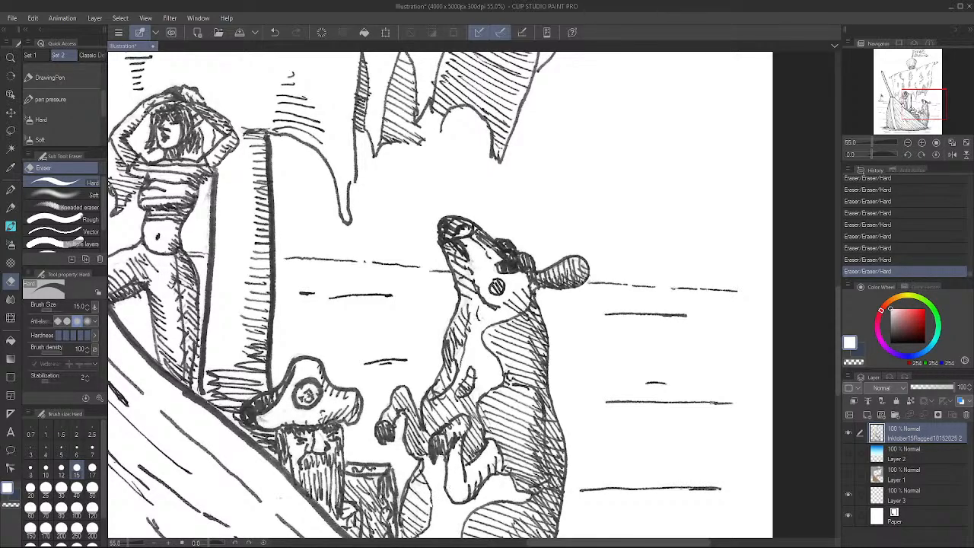
drag(475, 500, 475, 506)
drag(527, 513, 559, 372)
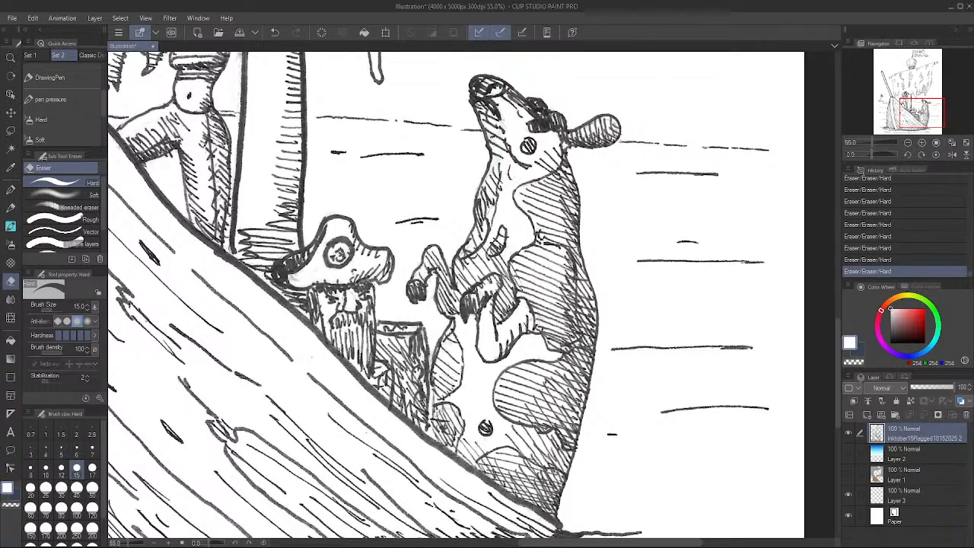
Undo and redo the last eraser stroke twice to compare the drawing with and without it
key(ctrl+z)
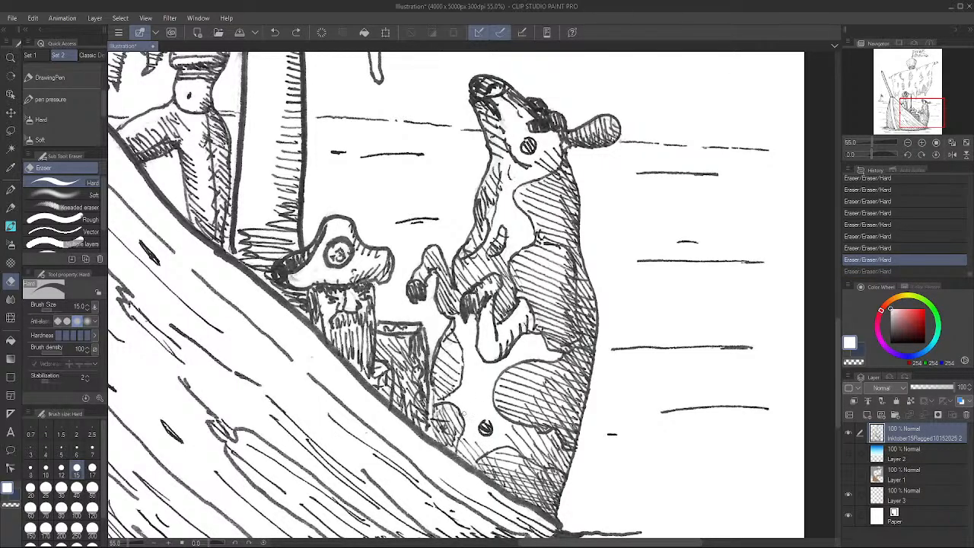
key(ctrl+y)
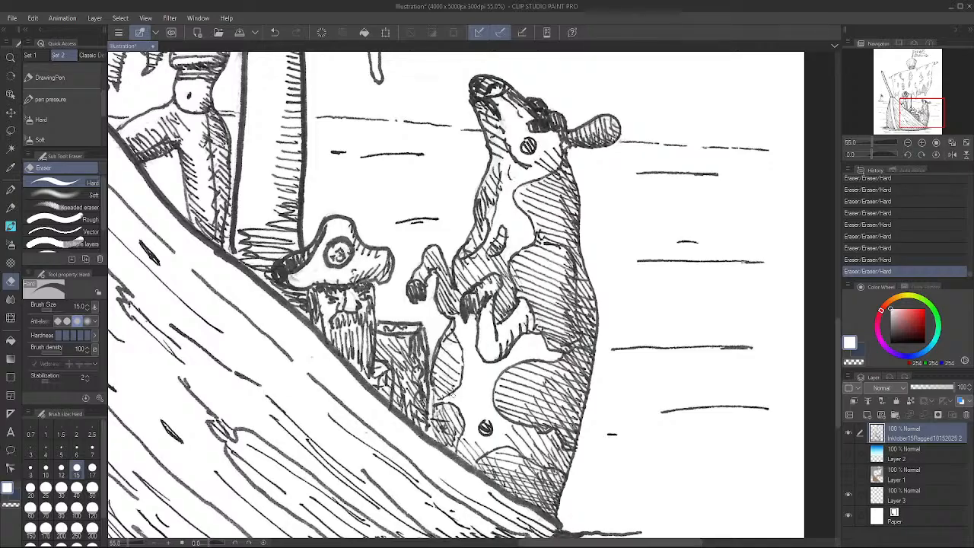
key(ctrl+z)
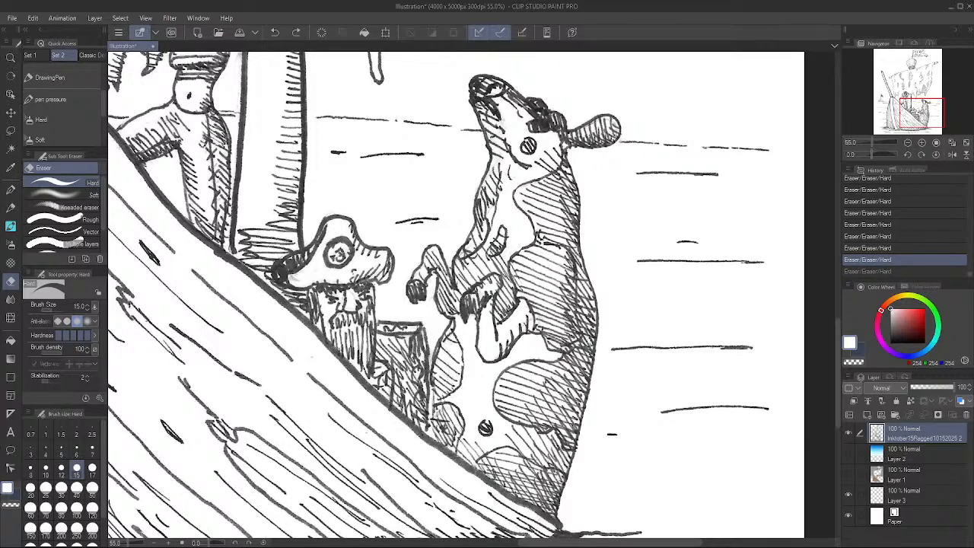
key(ctrl+y)
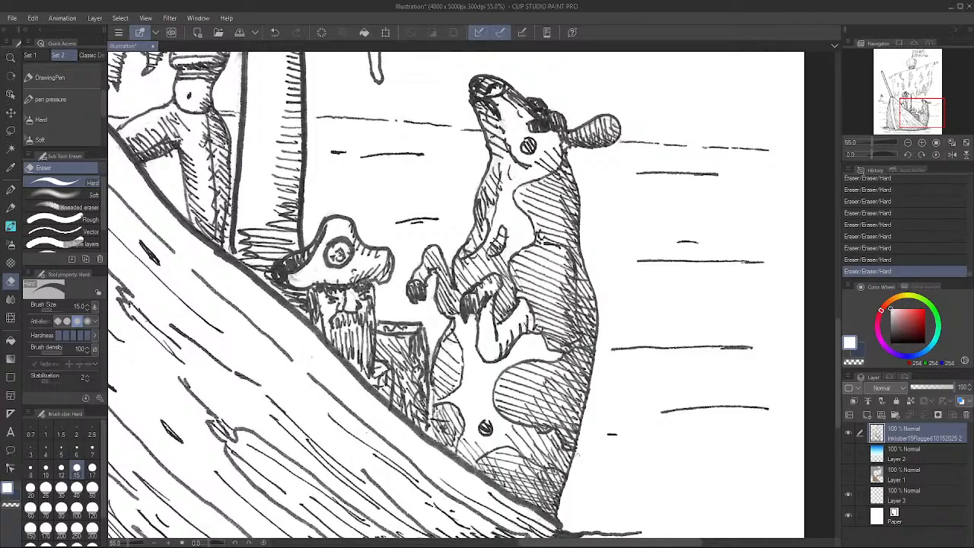
Erase the small stray marks at the foot of the ship's bow post, just above the waterline
scroll(588, 459, down, 3)
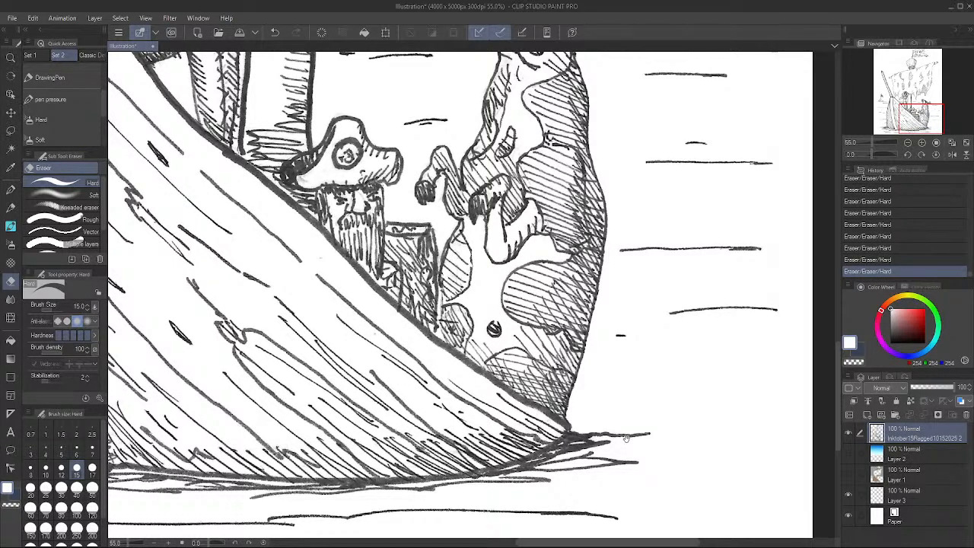
mouse_move(291, 284)
mouse_down()
mouse_move(335, 291)
mouse_move(684, 426)
mouse_up()
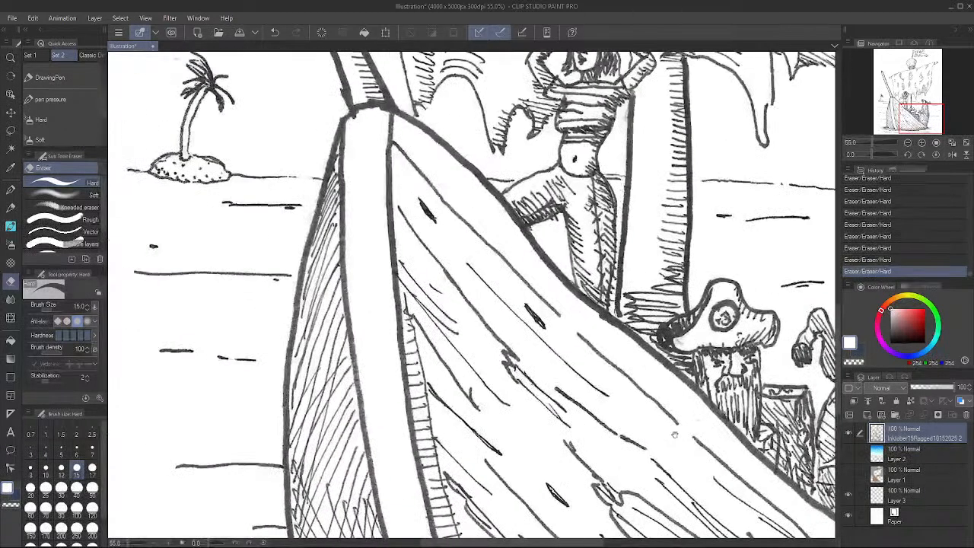
scroll(558, 511, down, 5)
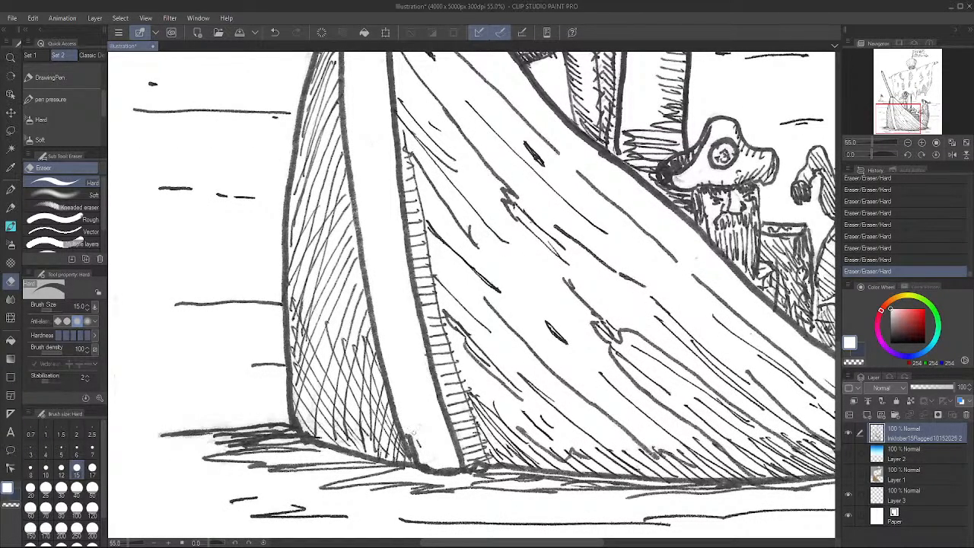
drag(418, 443, 412, 439)
drag(407, 432, 417, 459)
Examine the bow, the palm island, the long slanted spar, the crow's nest and the sail's upper edge for leftover marks
drag(447, 145, 463, 306)
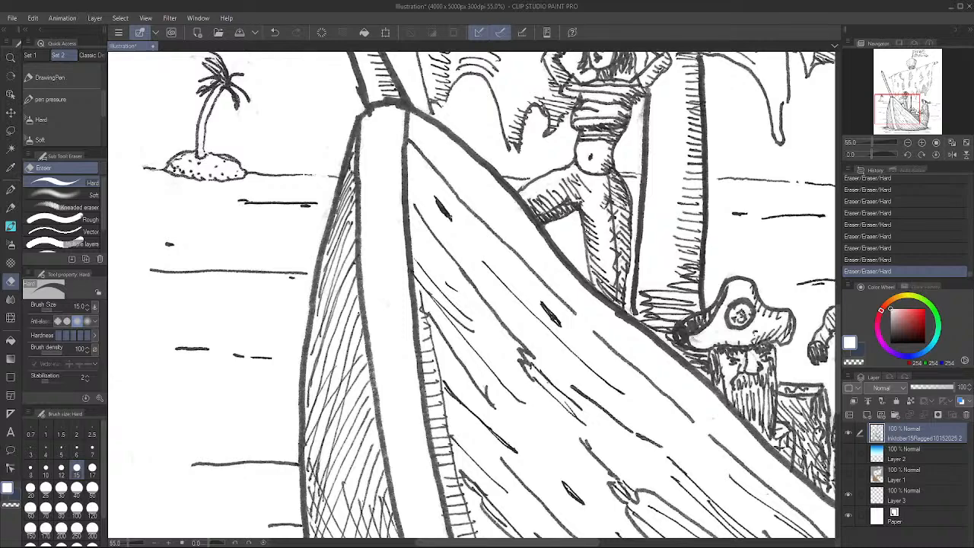
drag(714, 210, 720, 350)
drag(696, 150, 779, 260)
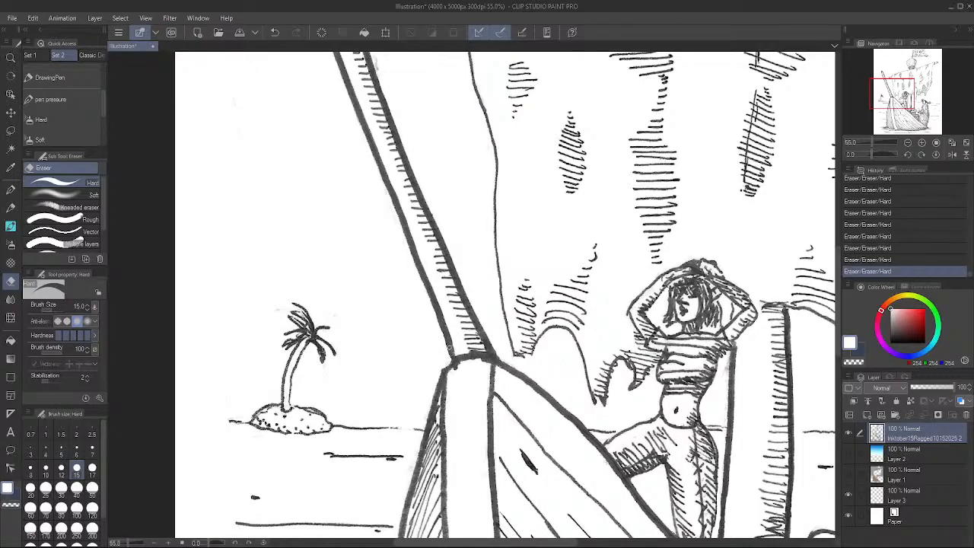
drag(380, 284, 352, 475)
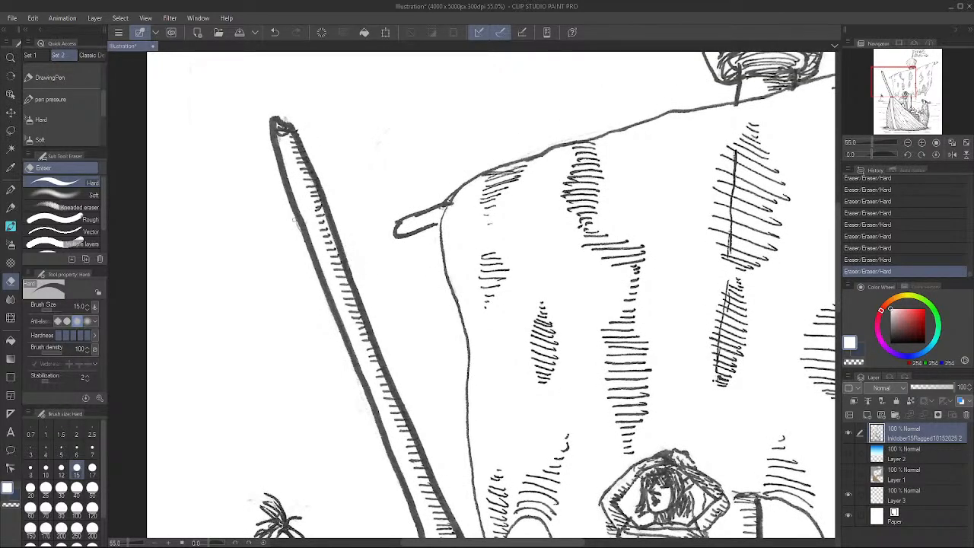
drag(616, 200, 492, 299)
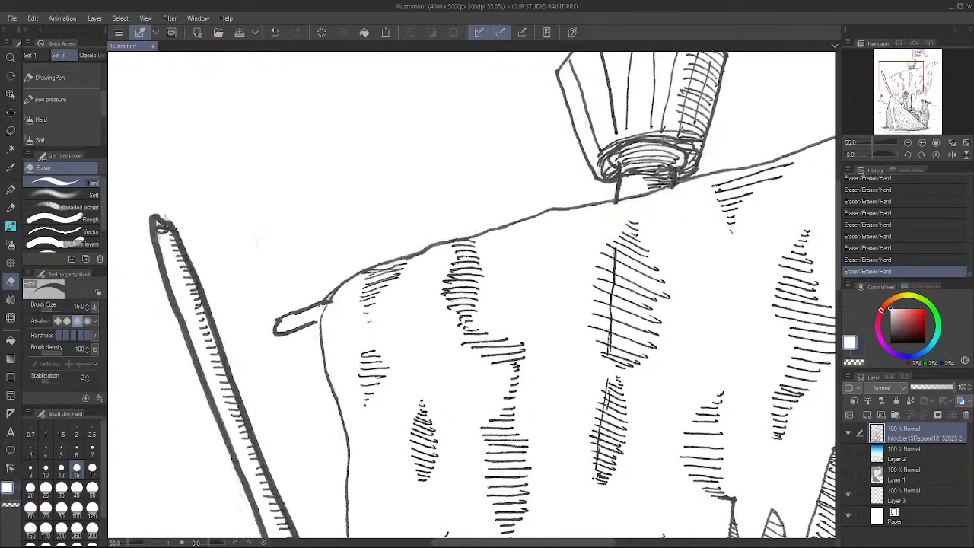
drag(651, 216, 482, 291)
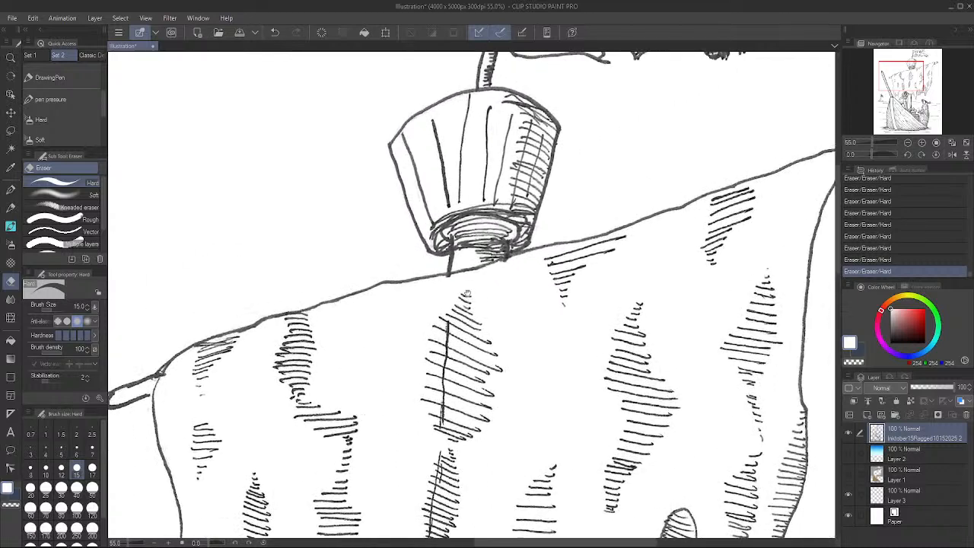
drag(571, 270, 514, 324)
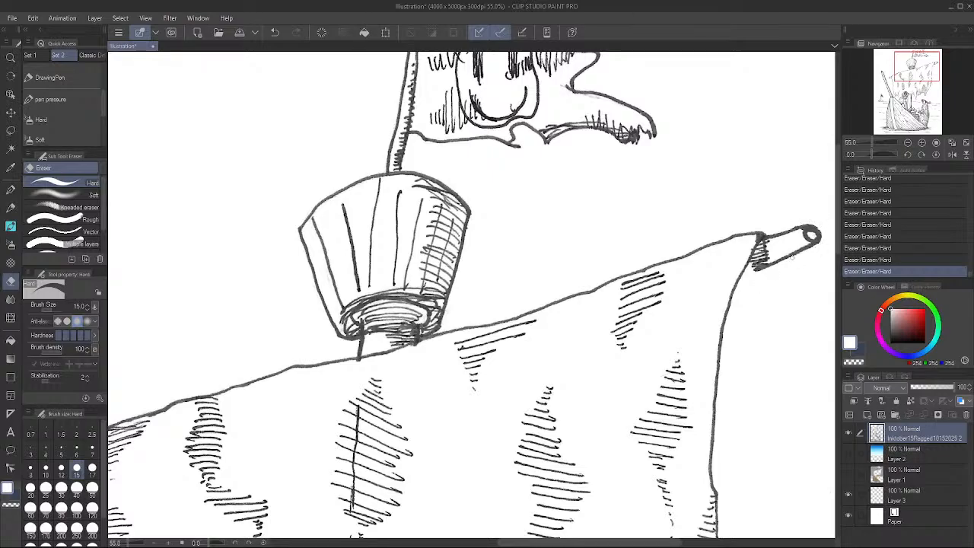
Choose the Real G-Pen with a near-black brown and touch up the sail's outline just below the upper yard end
click(10, 190)
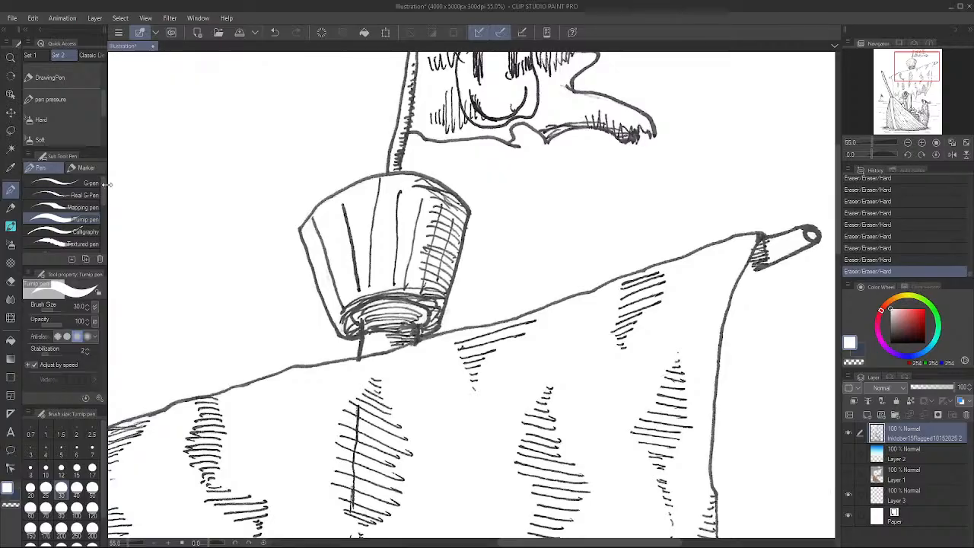
click(82, 195)
click(898, 333)
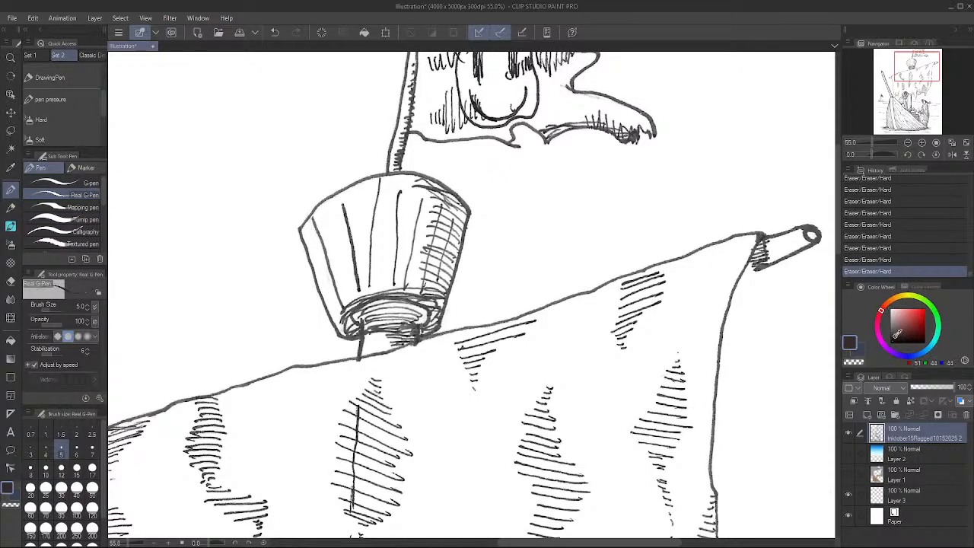
click(895, 336)
drag(750, 271, 738, 278)
Close the small gaps in the sail's ragged lower edge, at the long strand and between the hatched points right of the mast
scroll(413, 397, down, 10)
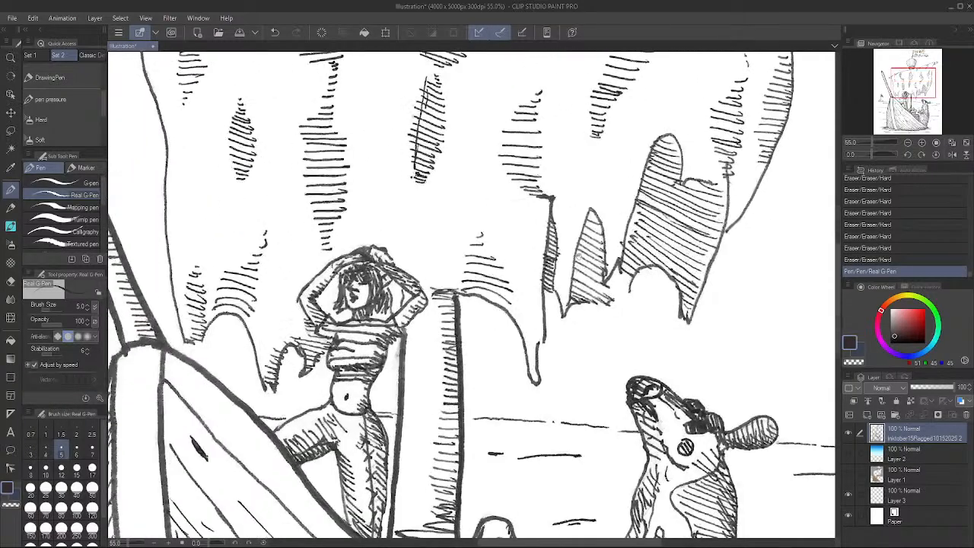
mouse_move(542, 337)
mouse_down()
mouse_move(539, 344)
mouse_move(545, 327)
mouse_up()
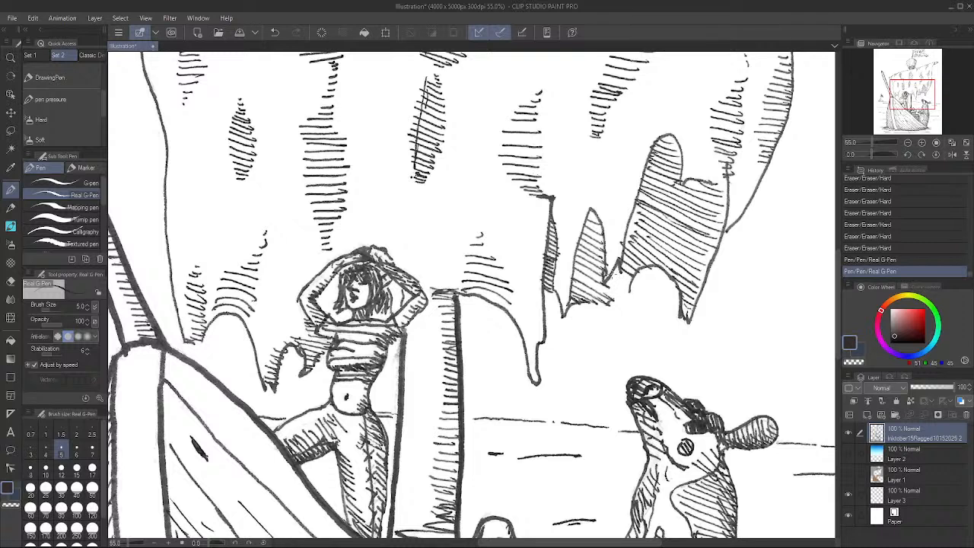
drag(542, 335, 543, 341)
drag(543, 337, 541, 344)
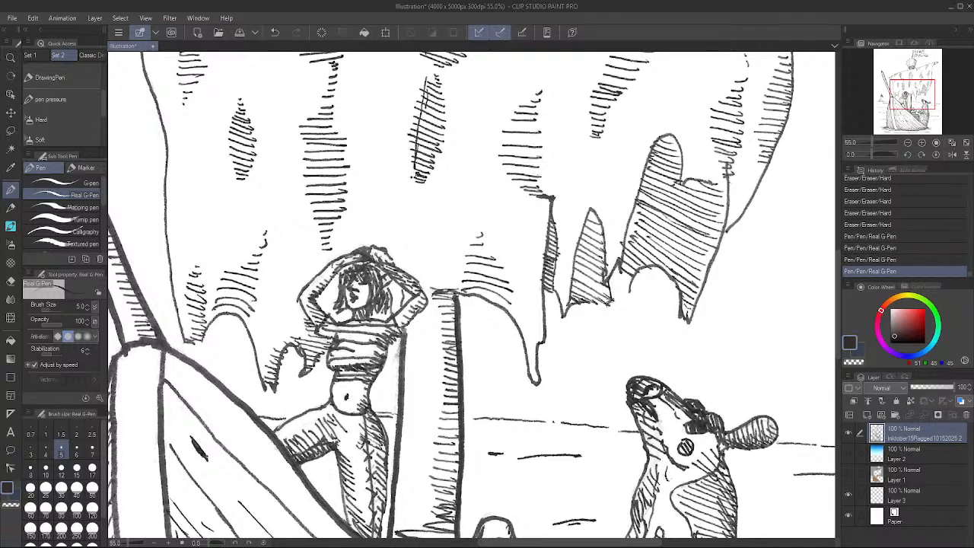
mouse_move(591, 296)
mouse_down()
mouse_move(624, 283)
mouse_move(628, 292)
mouse_move(624, 278)
mouse_move(628, 286)
mouse_up()
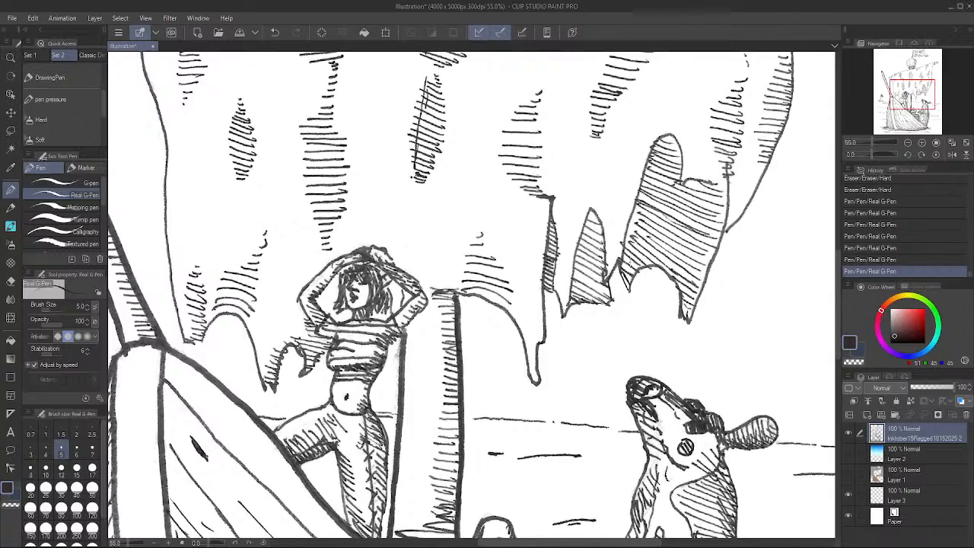
Set the Real G-Pen size to 10 and erase the stray marks at the ragged sail edge beside the woman's elbow
key(bracketright)
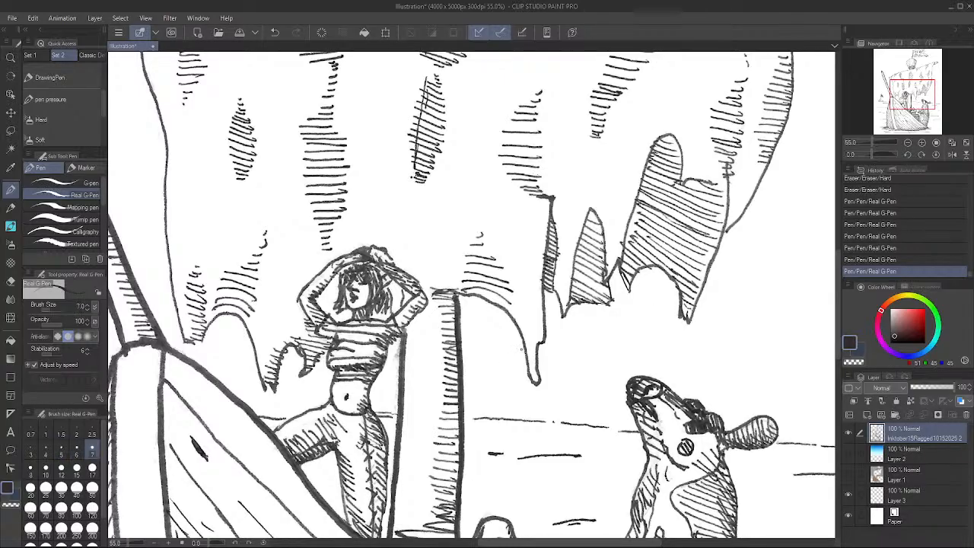
key(bracketright)
key(bracketright)
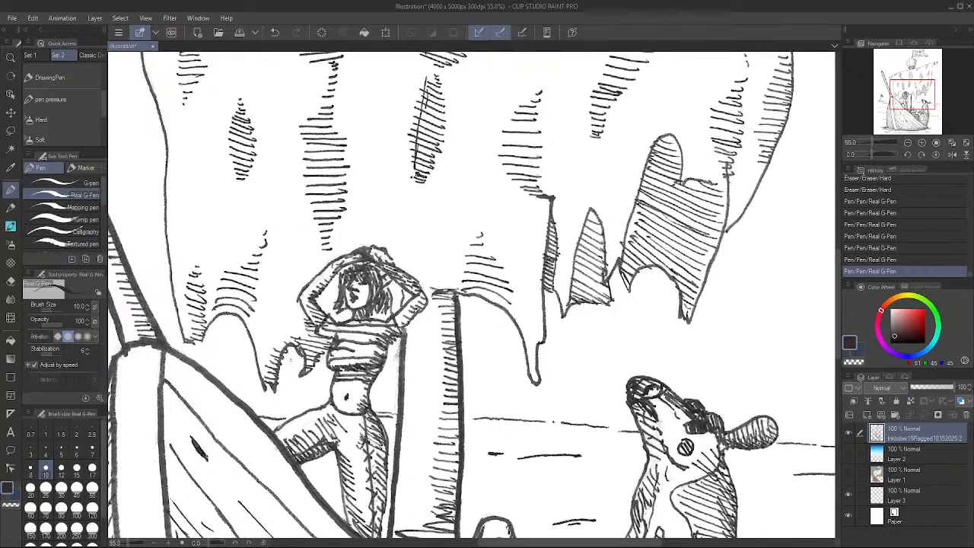
key(e)
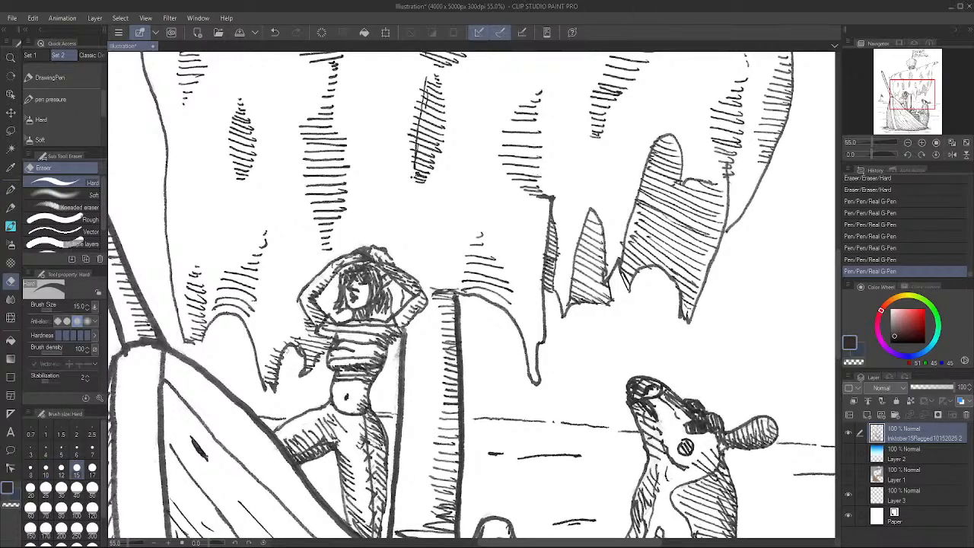
drag(286, 351, 282, 364)
key(p)
key(e)
drag(317, 360, 319, 357)
key(p)
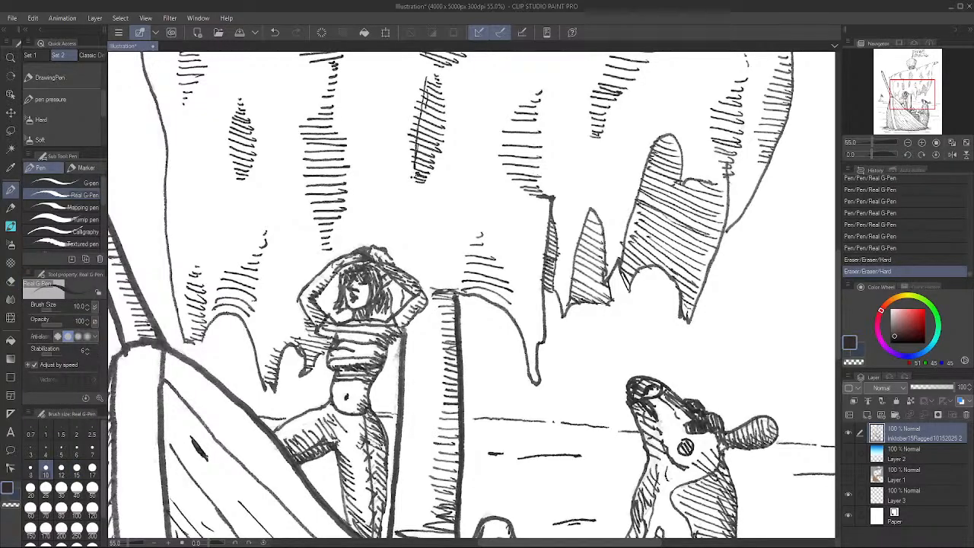
Ink the missing line connecting the mast's top edge with the woman's bent arm
mouse_move(435, 293)
mouse_down()
mouse_move(427, 294)
mouse_move(452, 292)
mouse_move(402, 302)
mouse_up()
drag(411, 294, 399, 306)
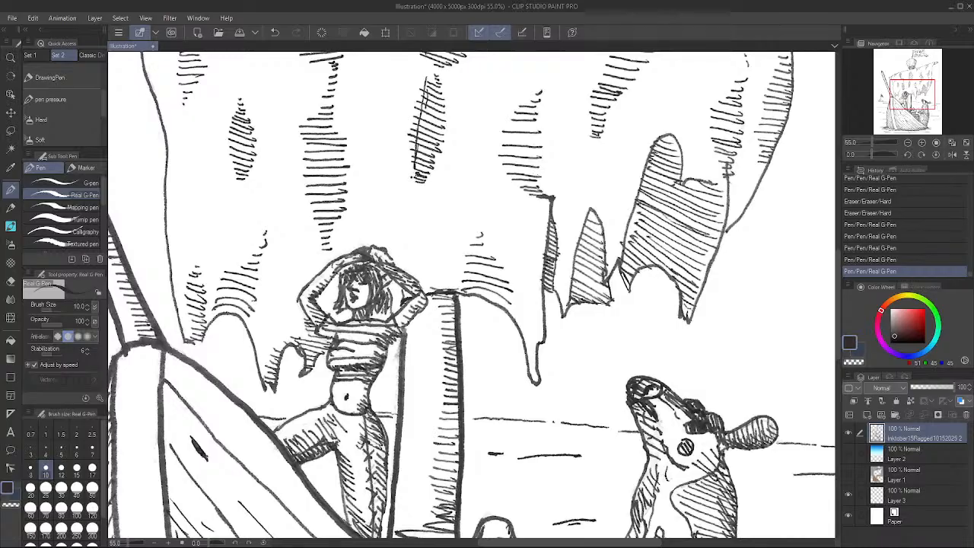
Ink and hatch the pointed lower tip of the narrow sail strip right of the mast, redoing the unsatisfactory strokes
mouse_move(543, 292)
mouse_down()
mouse_move(558, 313)
mouse_move(547, 293)
mouse_move(559, 303)
mouse_up()
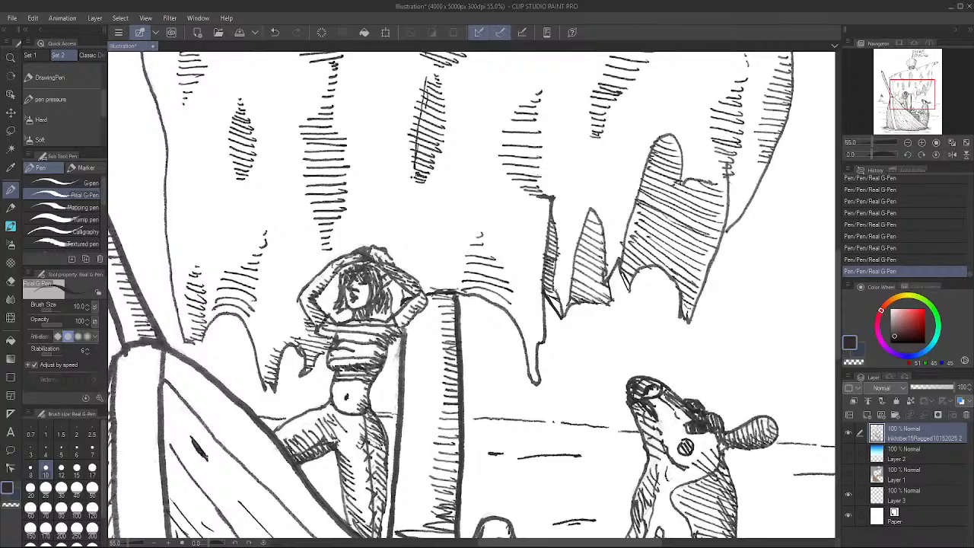
key(ctrl+z)
key(ctrl+z)
scroll(554, 290, up, 5)
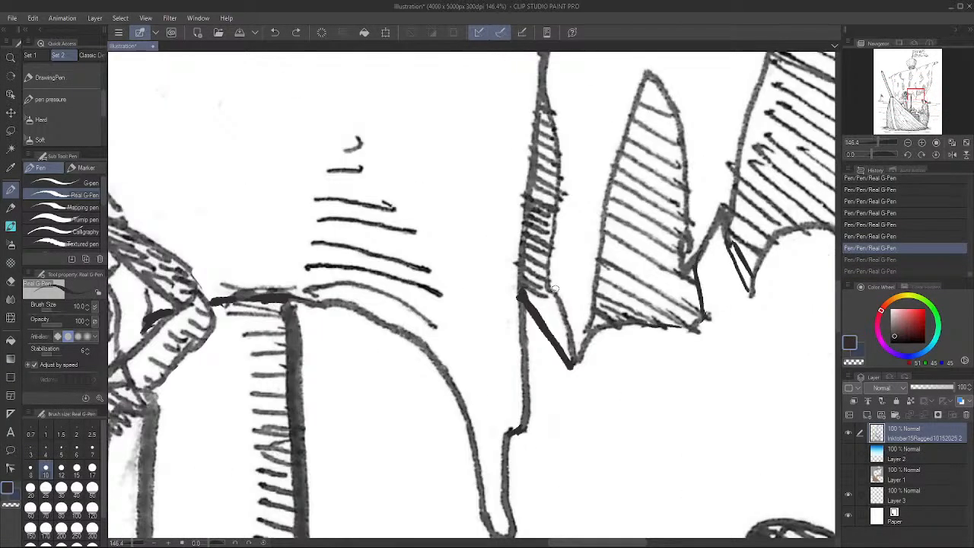
mouse_move(541, 299)
mouse_down()
mouse_move(534, 306)
mouse_move(556, 314)
mouse_move(562, 332)
mouse_up()
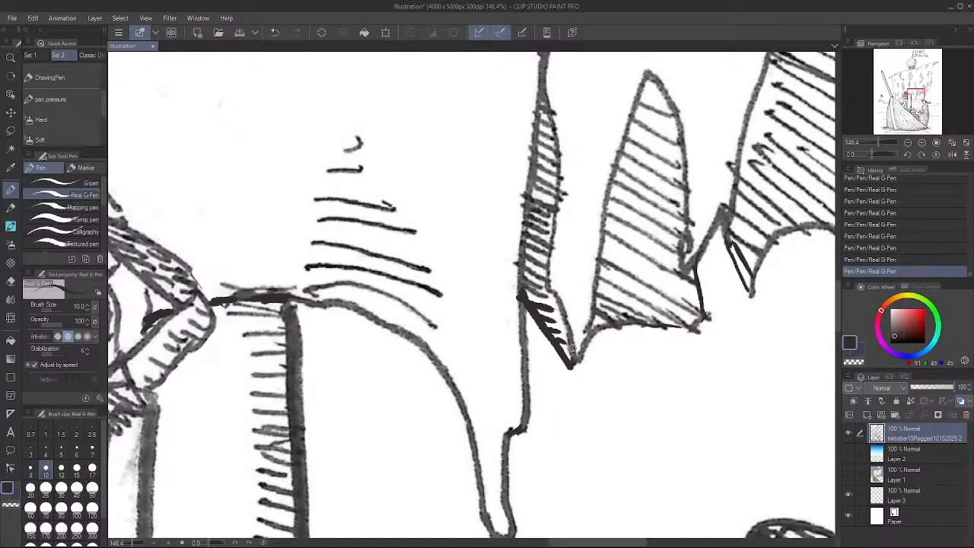
drag(522, 292, 549, 308)
Erase the rough edges and overshooting hatch ends along the outlines of the sail's ragged points with the Hard eraser
key(e)
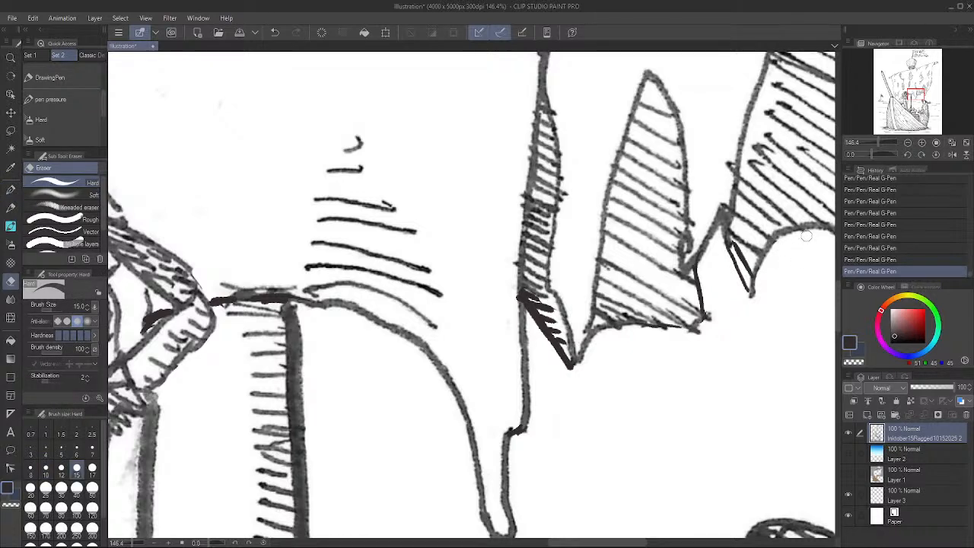
drag(805, 236, 803, 232)
key(p)
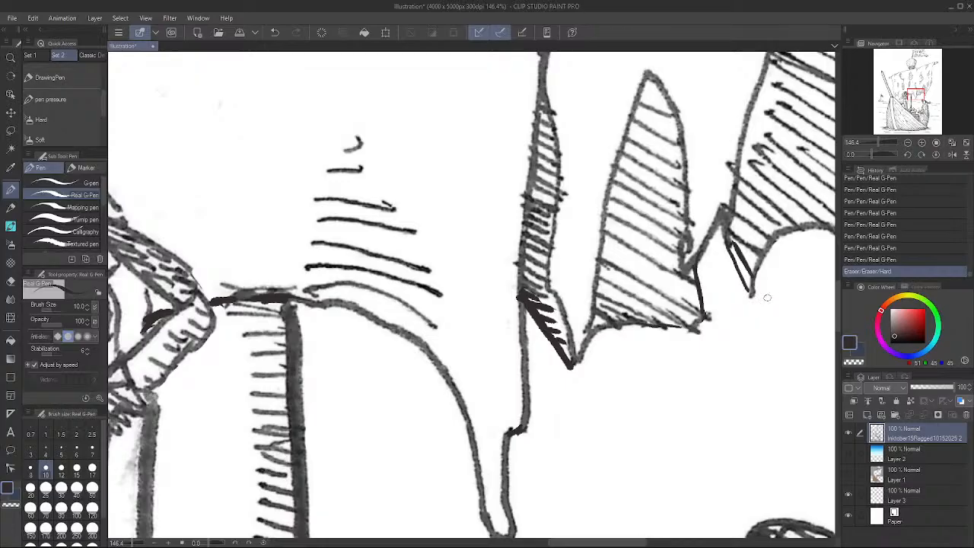
key(e)
drag(727, 160, 730, 156)
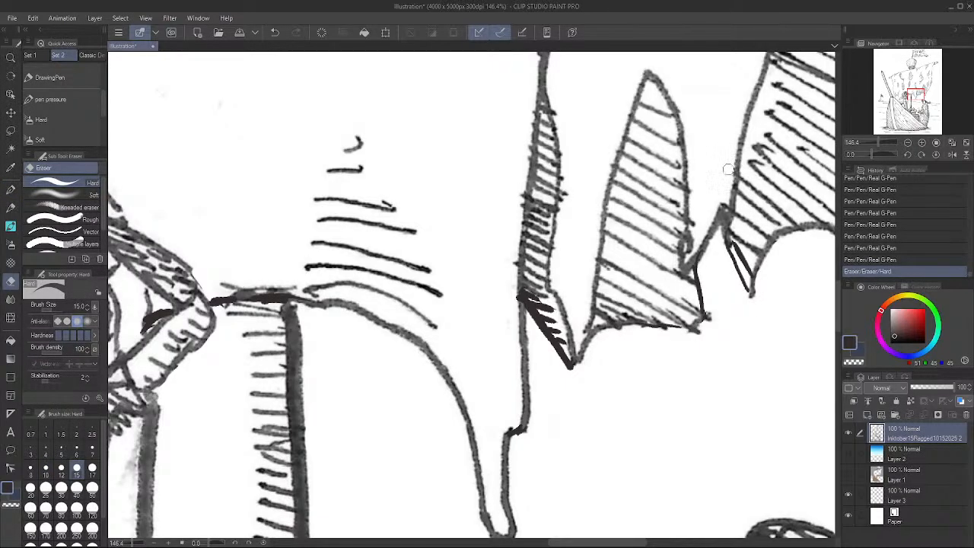
key(p)
key(e)
drag(558, 245, 555, 248)
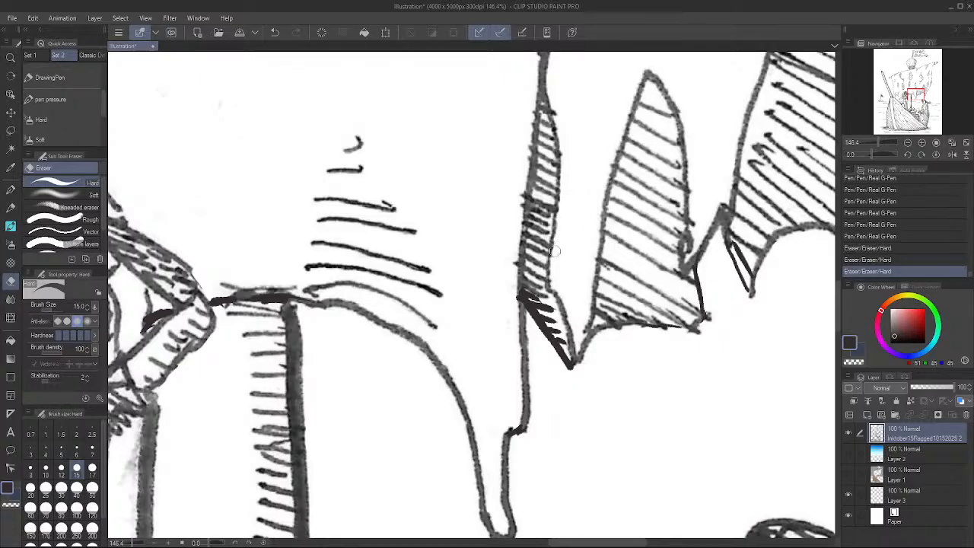
Erase the rough edges along the outlines of the narrow hatched sail strip and the pointed sail piece beside it with the Hard eraser
key(p)
key(e)
drag(577, 321, 581, 325)
key(p)
key(e)
drag(515, 209, 520, 187)
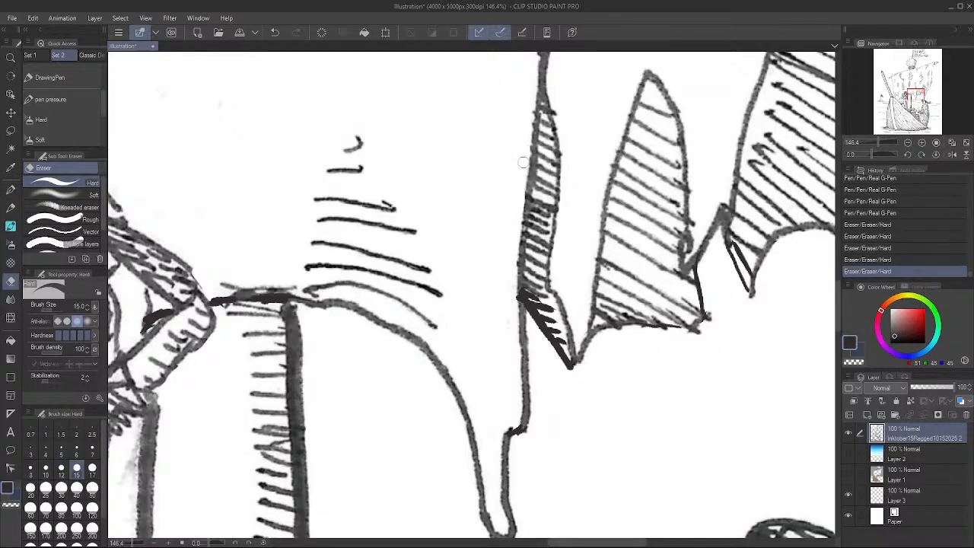
mouse_move(529, 109)
mouse_down()
mouse_move(556, 106)
mouse_move(565, 161)
mouse_up()
key(p)
key(e)
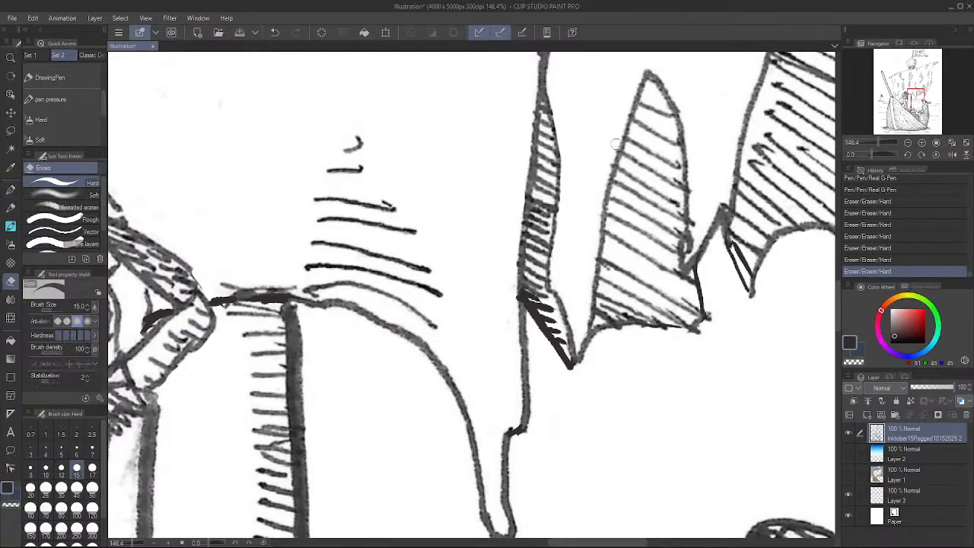
drag(618, 139, 532, 297)
key(p)
key(e)
drag(493, 211, 491, 228)
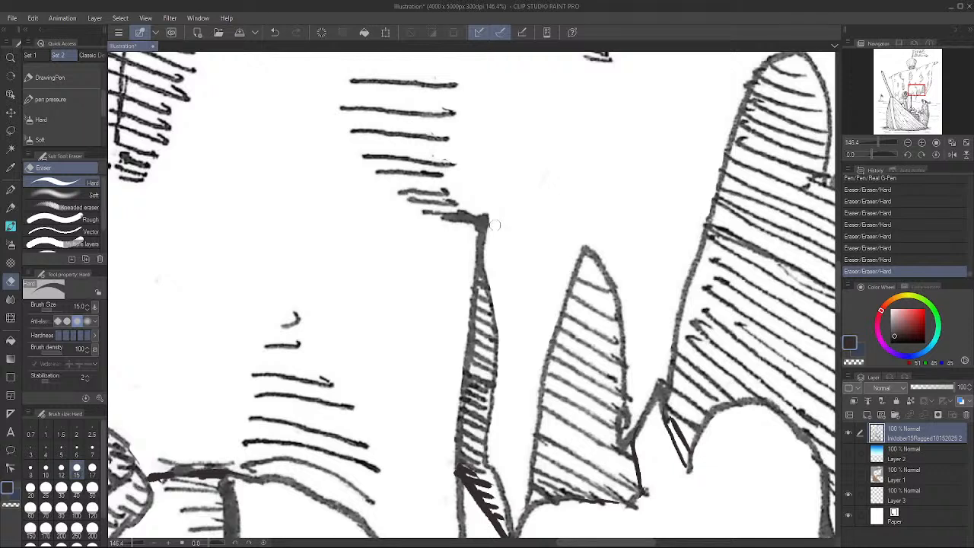
Erase the rough spots and stray specks along the outer edge of the large hatched sail flap
key(p)
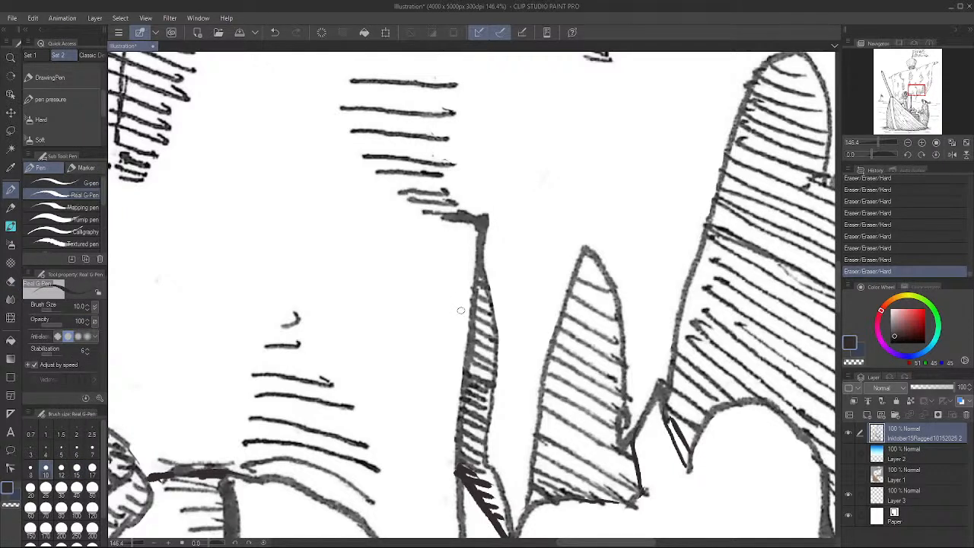
key(e)
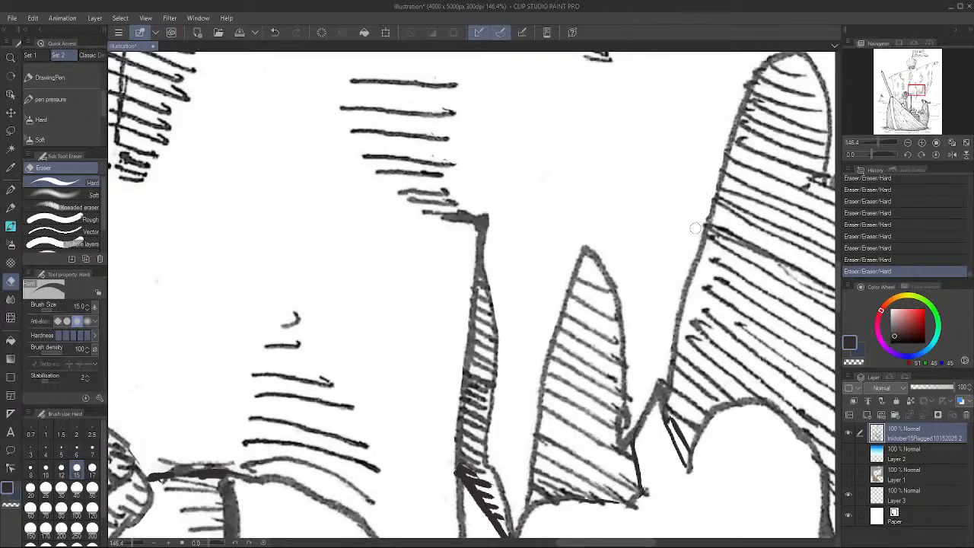
key(p)
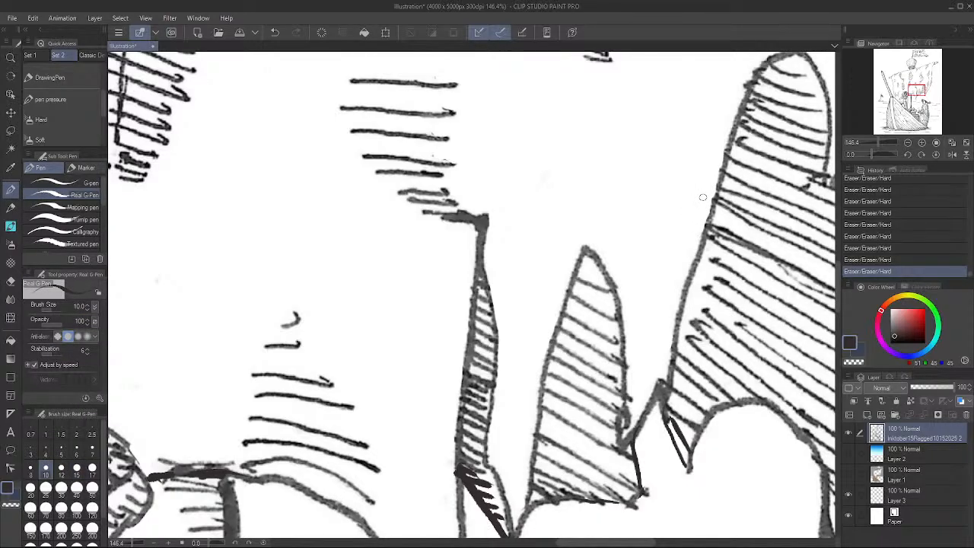
key(e)
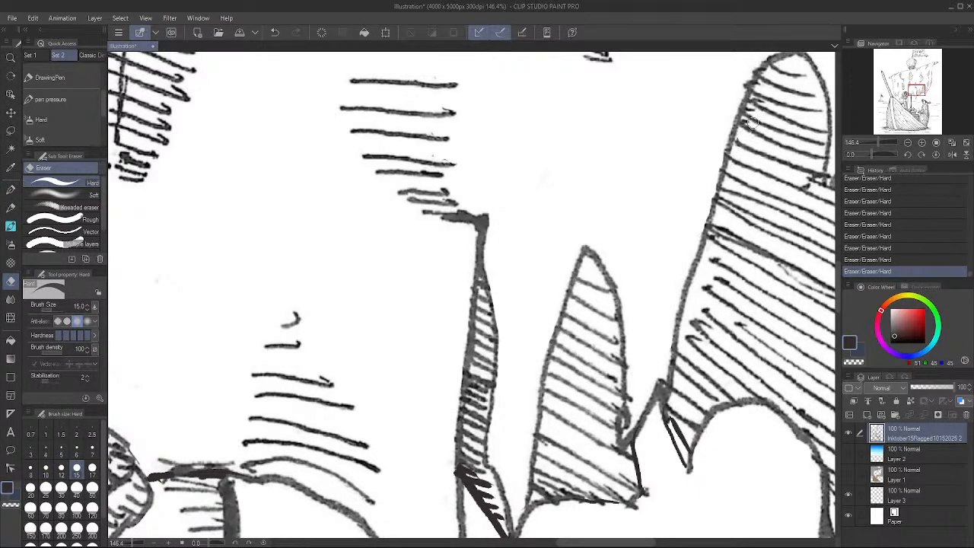
key(p)
key(e)
key(p)
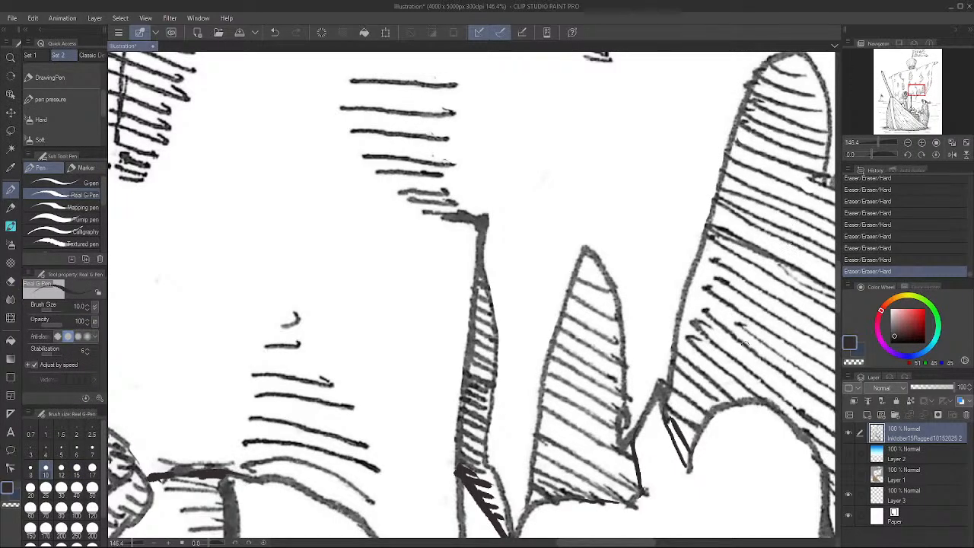
Erase the stray doubled line and faint marks inside the hatching of the large ragged sail flap
drag(747, 437, 525, 437)
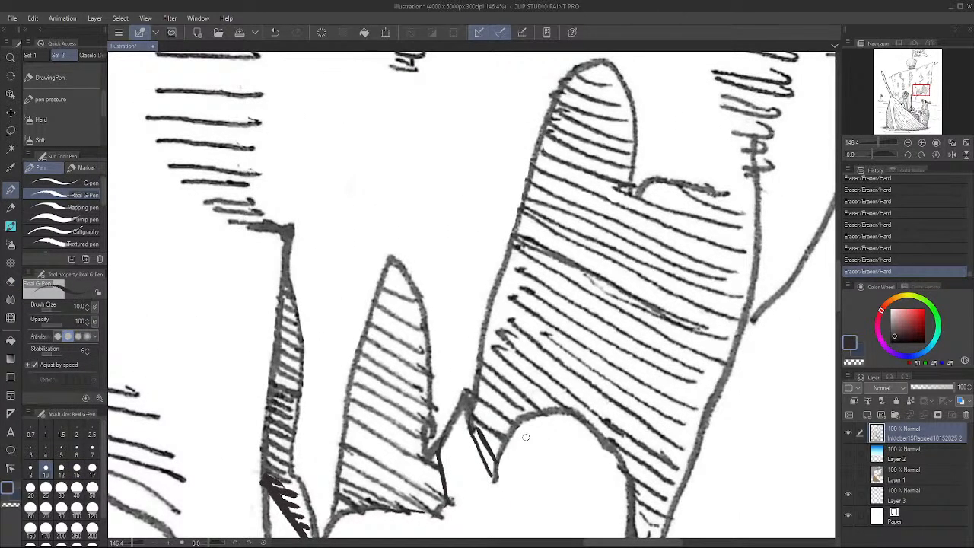
key(e)
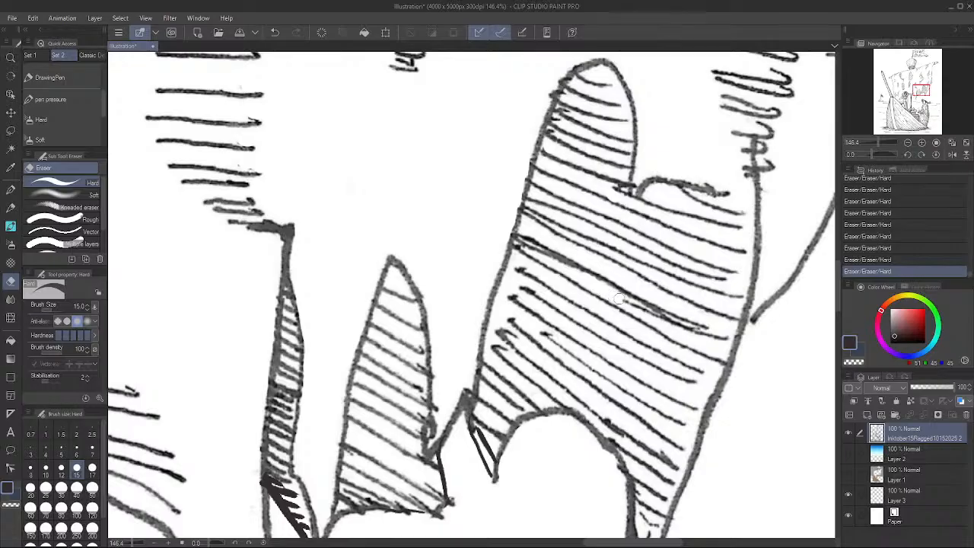
key(p)
key(e)
key(p)
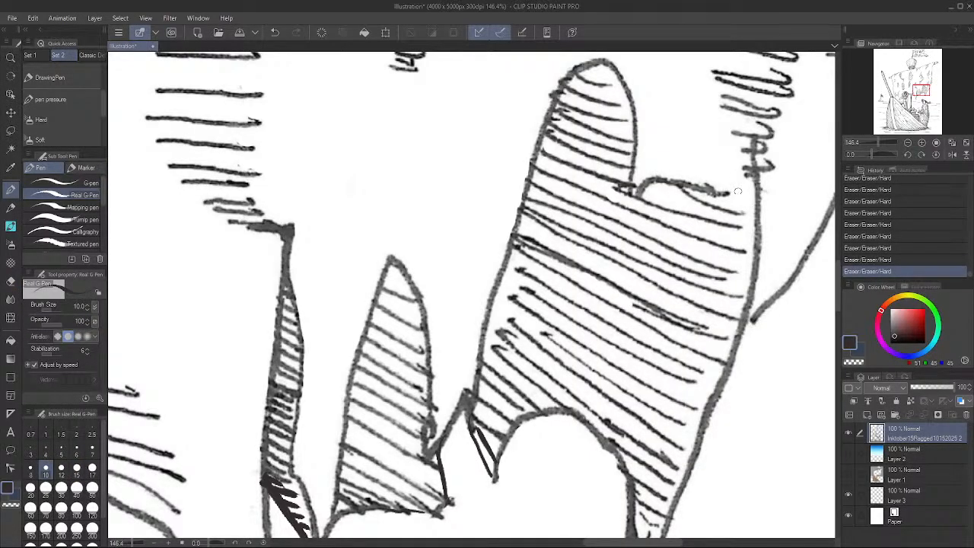
key(e)
key(p)
key(e)
key(p)
Examine the sail's hatching and ragged lower edge for remaining stray marks, first close up and in the whole drawing
scroll(770, 185, down, 6)
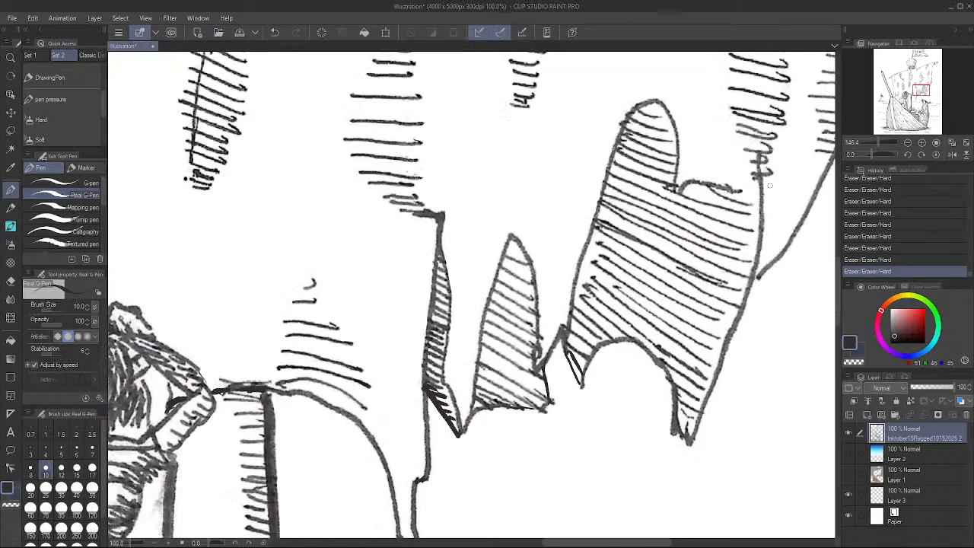
scroll(769, 181, up, 5)
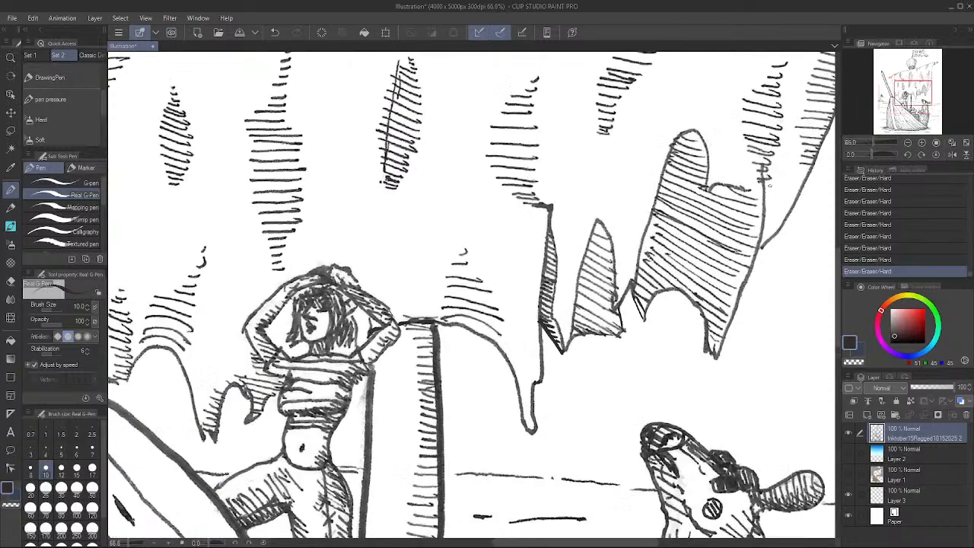
key(e)
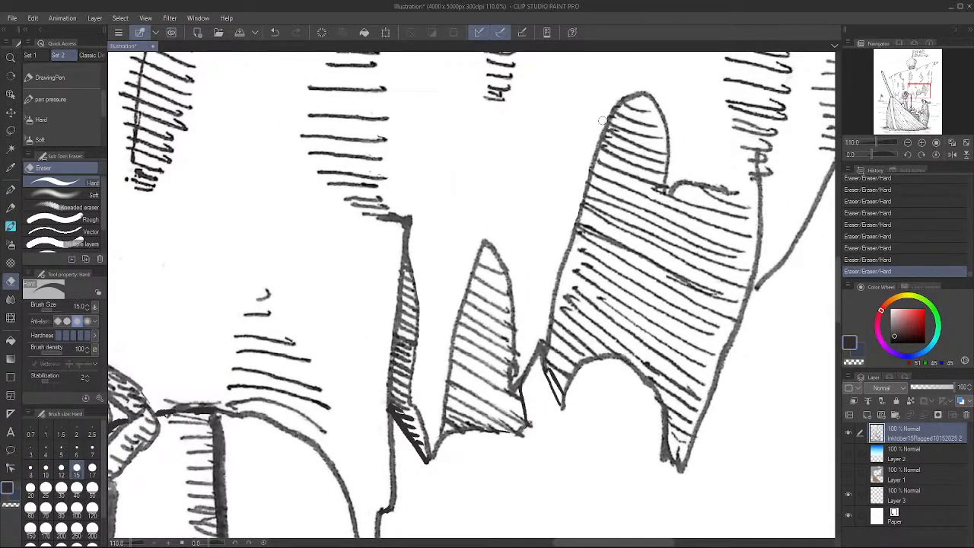
key(p)
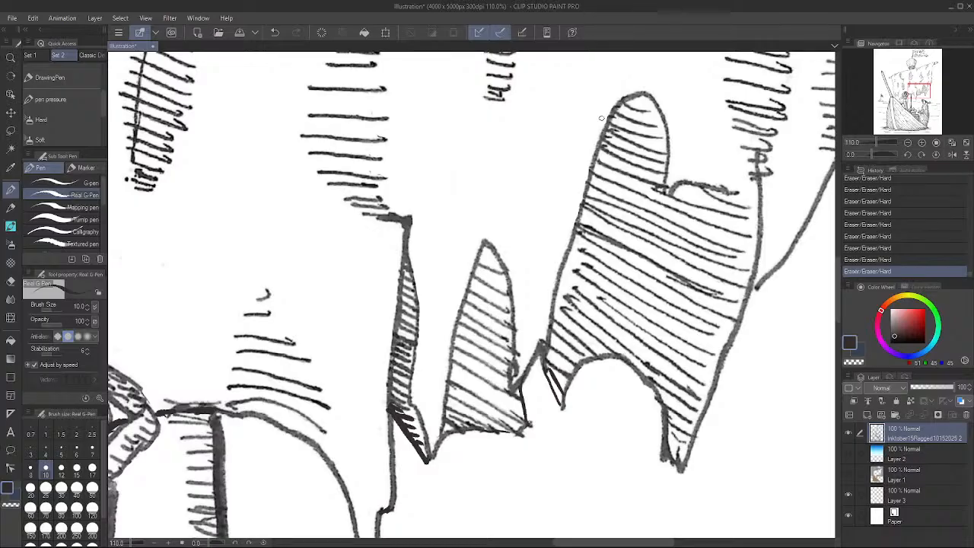
mouse_move(317, 312)
mouse_down()
mouse_move(343, 332)
mouse_move(586, 408)
mouse_up()
drag(519, 411, 541, 420)
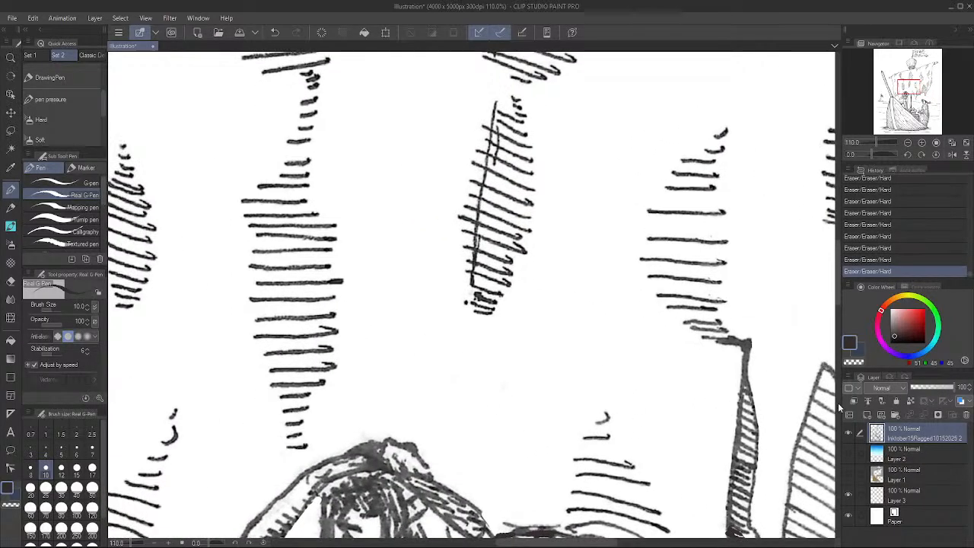
scroll(455, 231, down, 5)
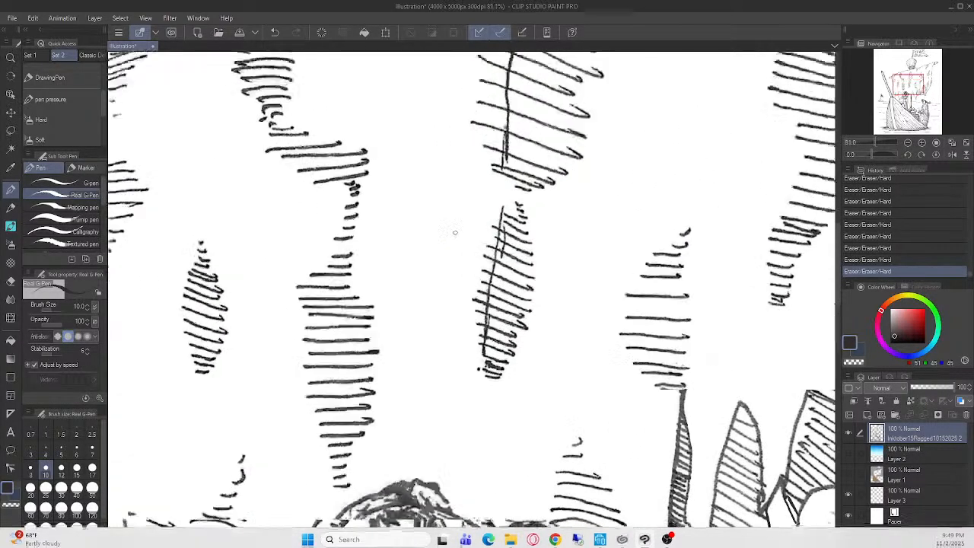
scroll(456, 227, down, 2)
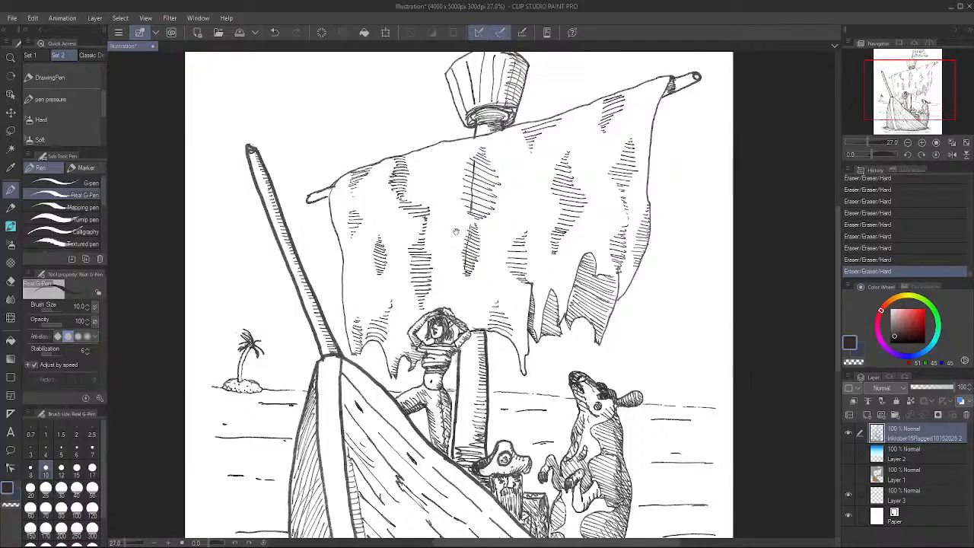
scroll(419, 318, down, 2)
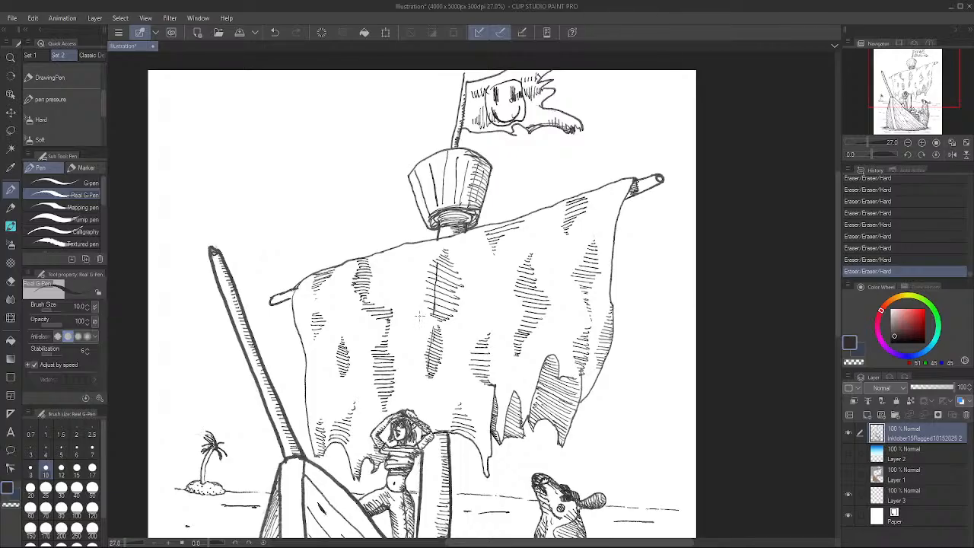
Erase the overshooting line tip on the lower edge of the pirate flag below the smiley face
scroll(506, 107, up, 5)
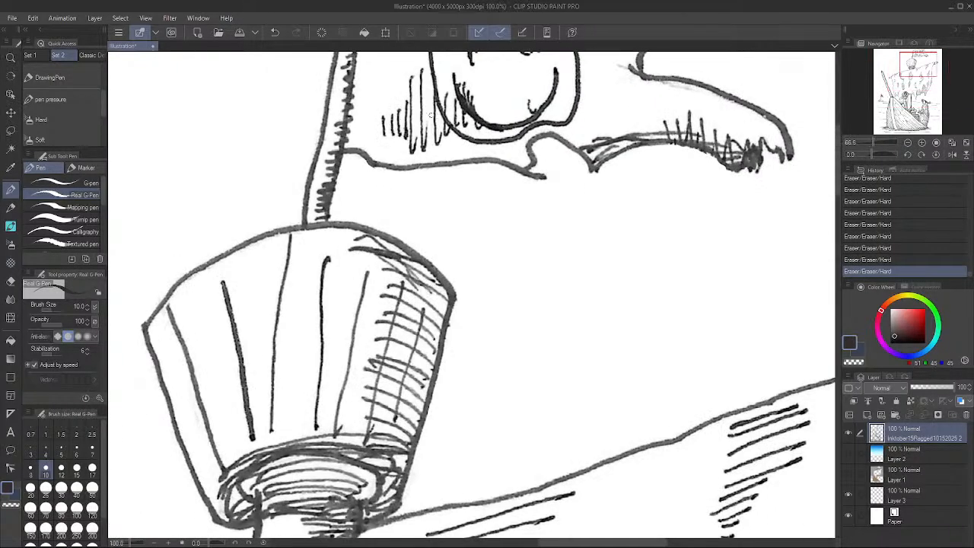
drag(607, 265, 608, 363)
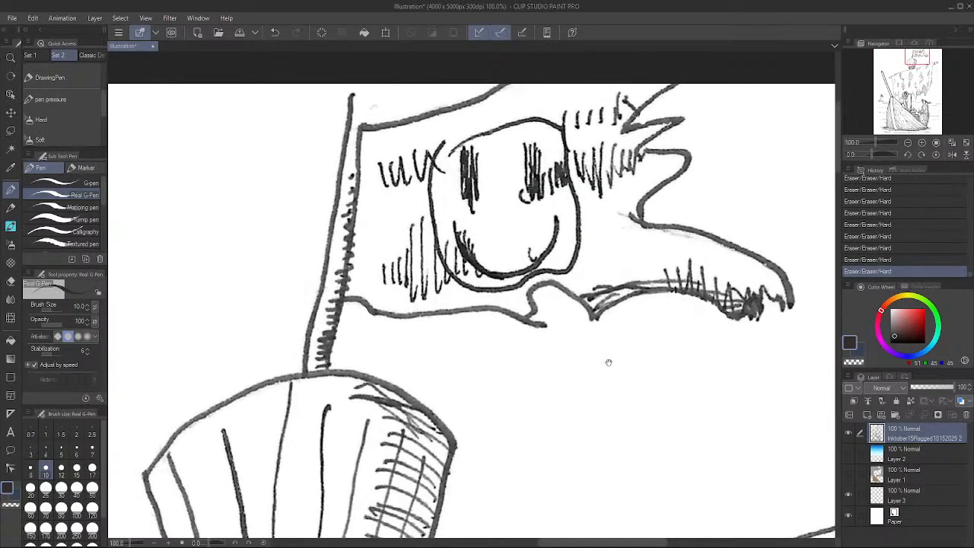
mouse_move(544, 323)
mouse_down()
mouse_move(527, 322)
mouse_move(544, 312)
mouse_up()
key(e)
key(p)
mouse_move(360, 130)
mouse_down()
mouse_move(354, 108)
mouse_move(361, 127)
mouse_up()
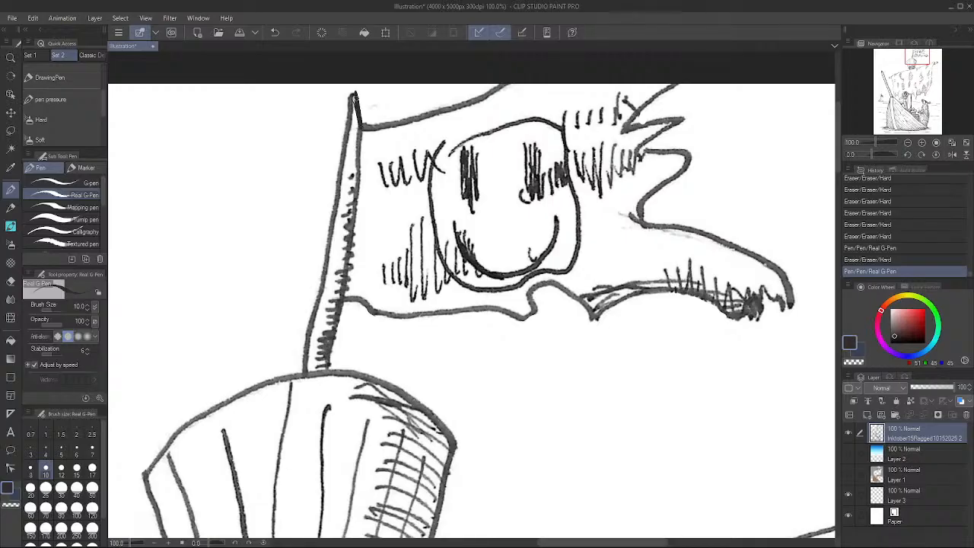
drag(354, 93, 358, 104)
key(ctrl+z)
key(ctrl+z)
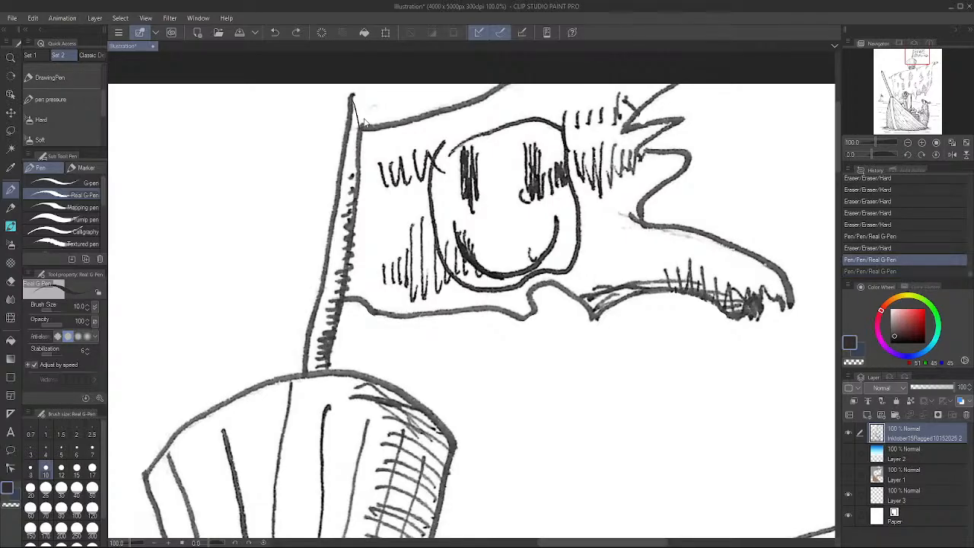
Ink both sides of the flagpole up to the canvas edge with the Real G-Pen and close its top
drag(363, 90, 363, 114)
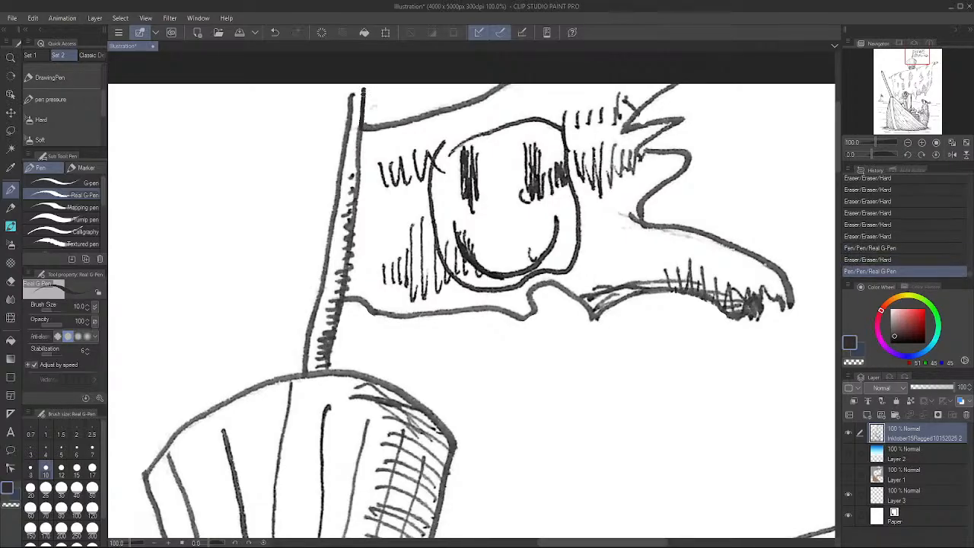
click(364, 83)
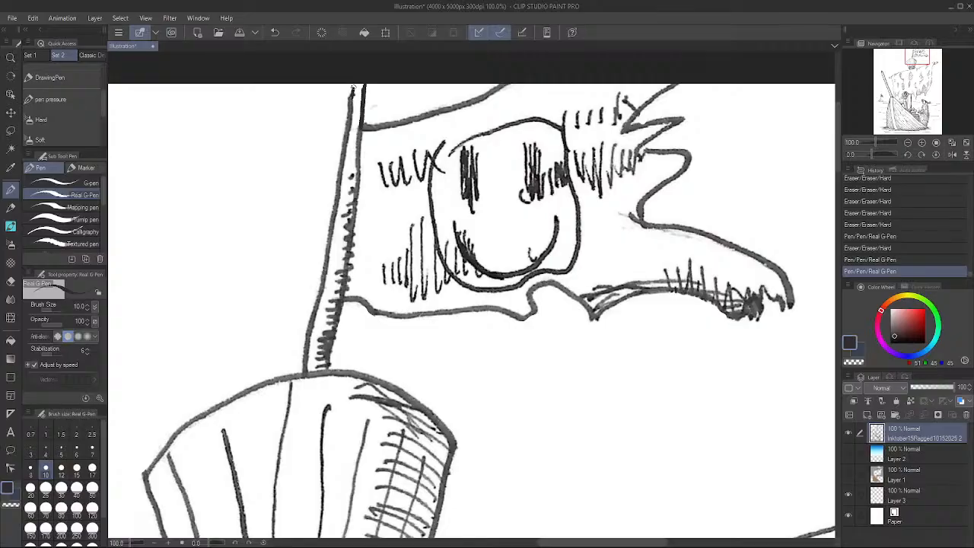
drag(353, 86, 351, 104)
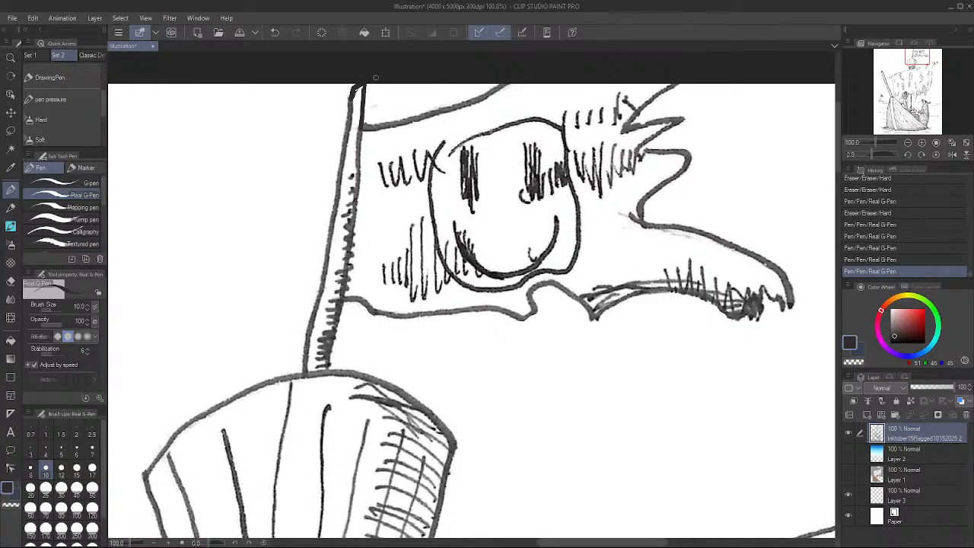
Erase the faint stray marks beneath the outline of the flag's long torn tail with the Hard eraser
key(e)
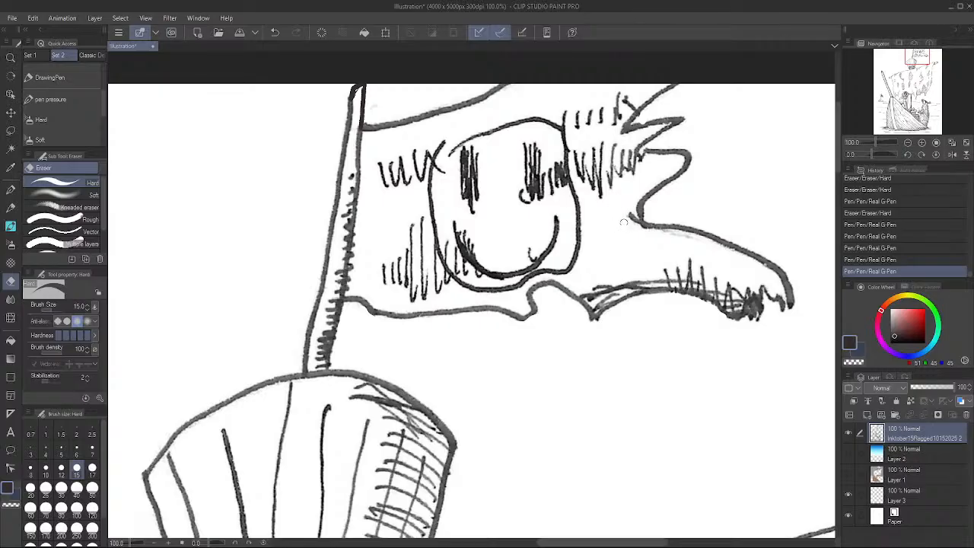
click(623, 223)
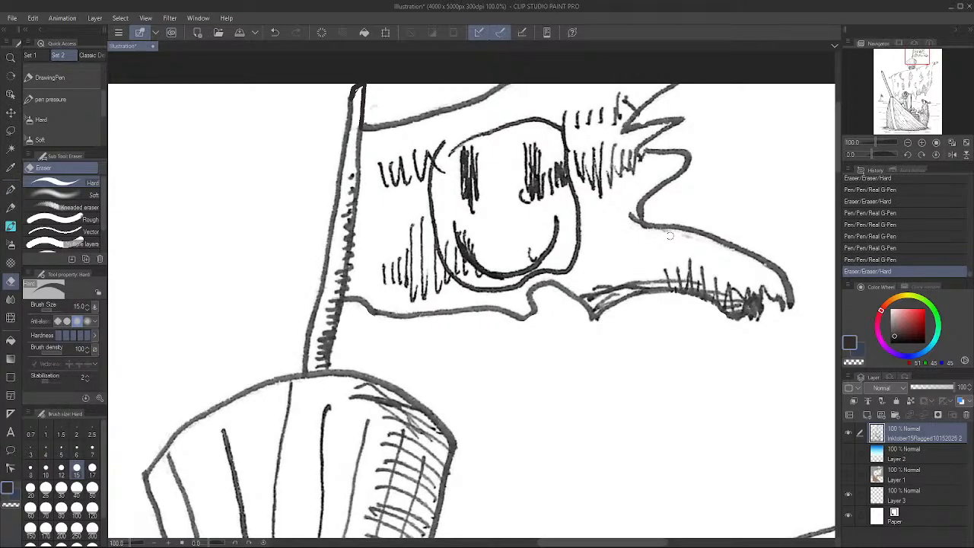
drag(670, 236, 687, 239)
key(p)
key(e)
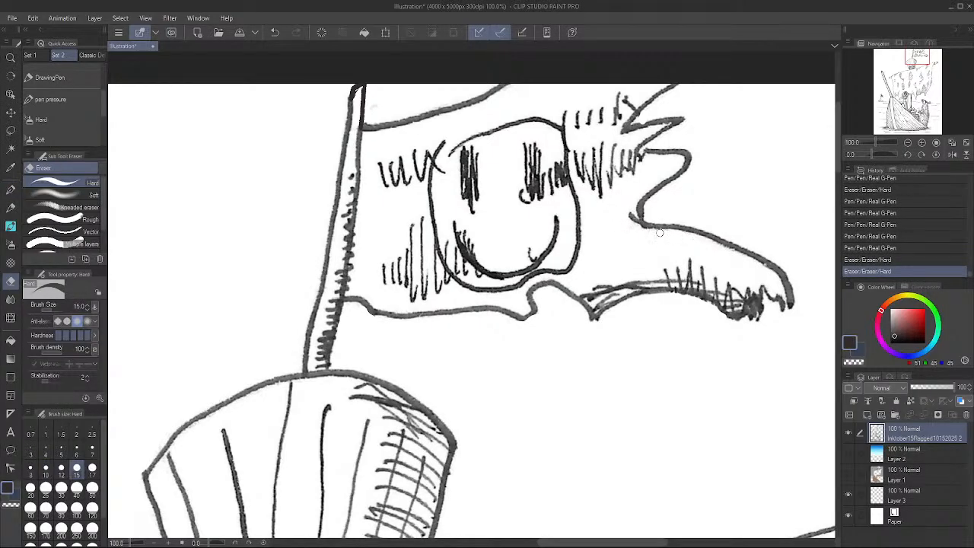
click(660, 232)
click(633, 230)
key(p)
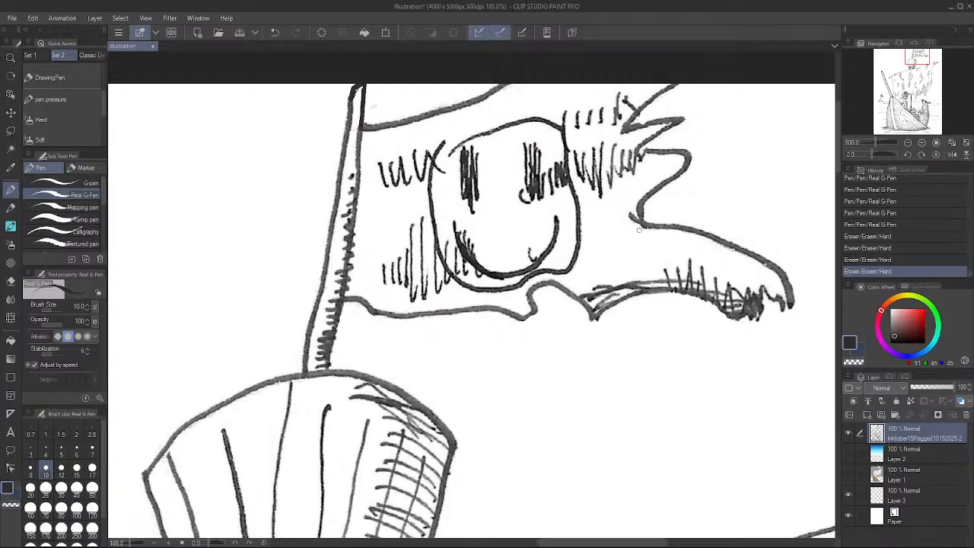
Erase the connecting strokes and stray bits from the hatching between the smiley face and the flag's torn end
key(e)
drag(603, 159, 615, 178)
key(p)
key(e)
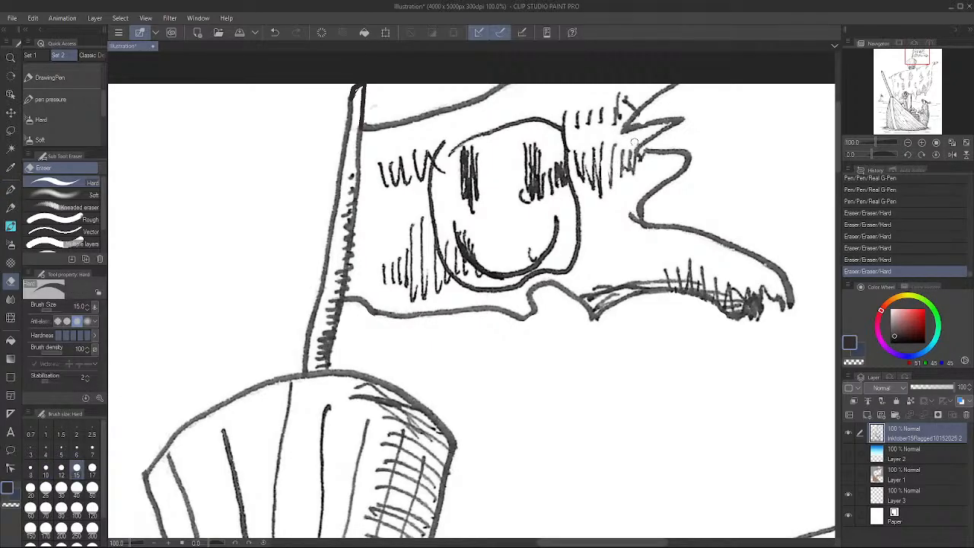
click(642, 162)
mouse_move(588, 162)
mouse_down()
mouse_move(590, 186)
mouse_move(592, 178)
mouse_up()
click(626, 95)
drag(623, 111, 622, 120)
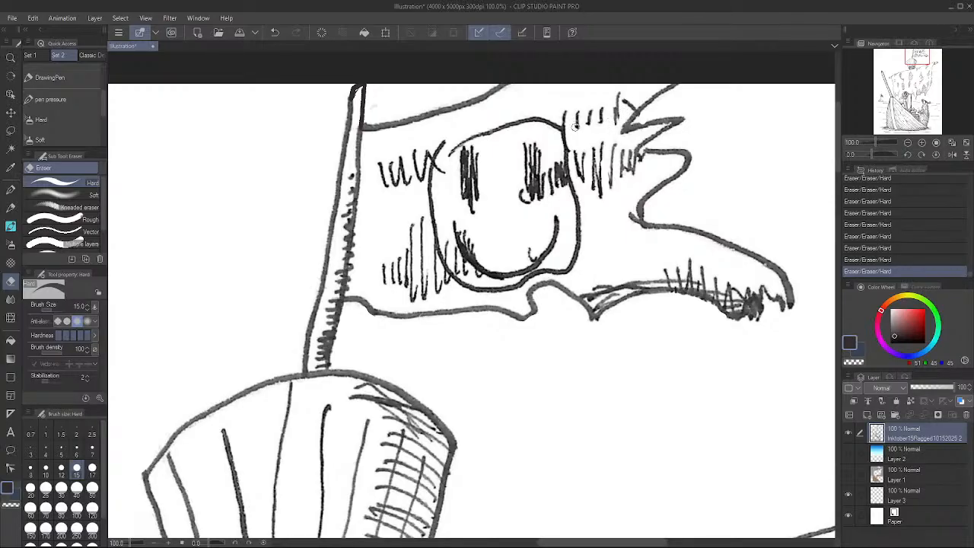
mouse_move(442, 175)
mouse_down()
mouse_move(438, 162)
mouse_move(447, 172)
mouse_up()
key(ctrl+z)
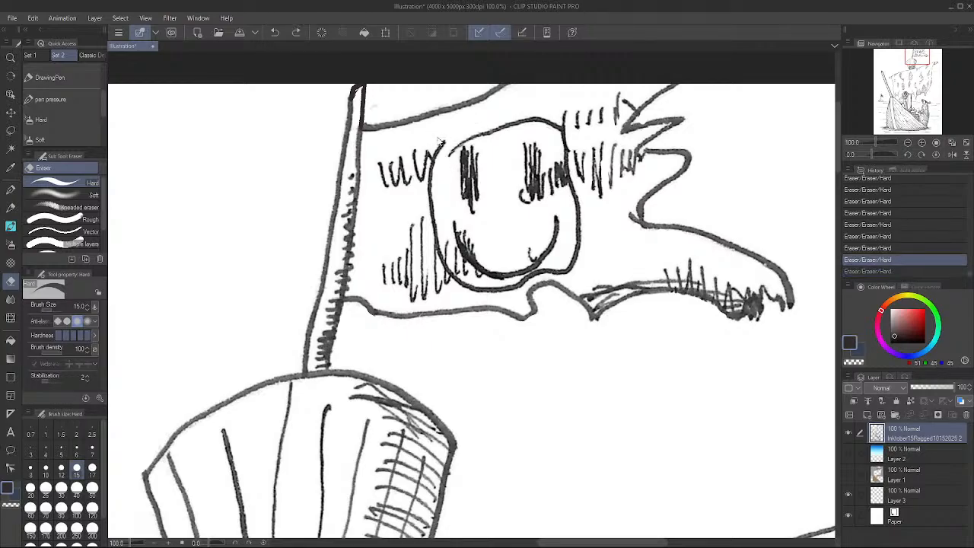
click(12, 190)
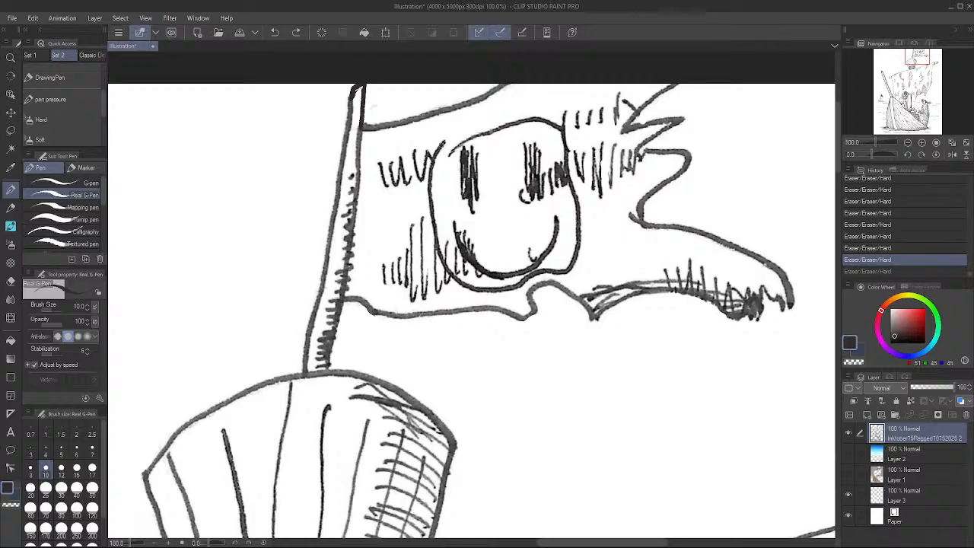
mouse_move(440, 146)
mouse_down()
mouse_move(467, 129)
mouse_move(541, 116)
mouse_up()
key(e)
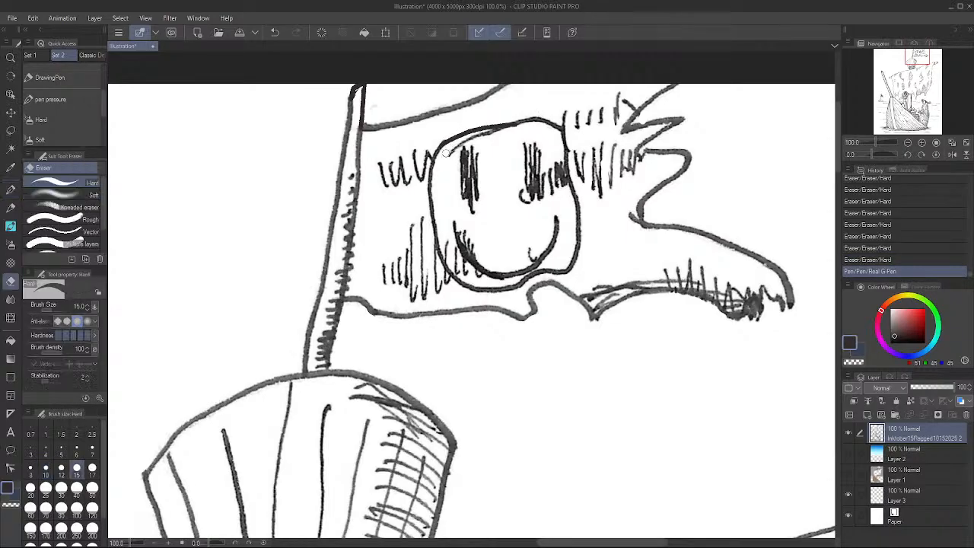
drag(477, 137, 499, 131)
key(p)
key(ctrl+z)
key(ctrl+z)
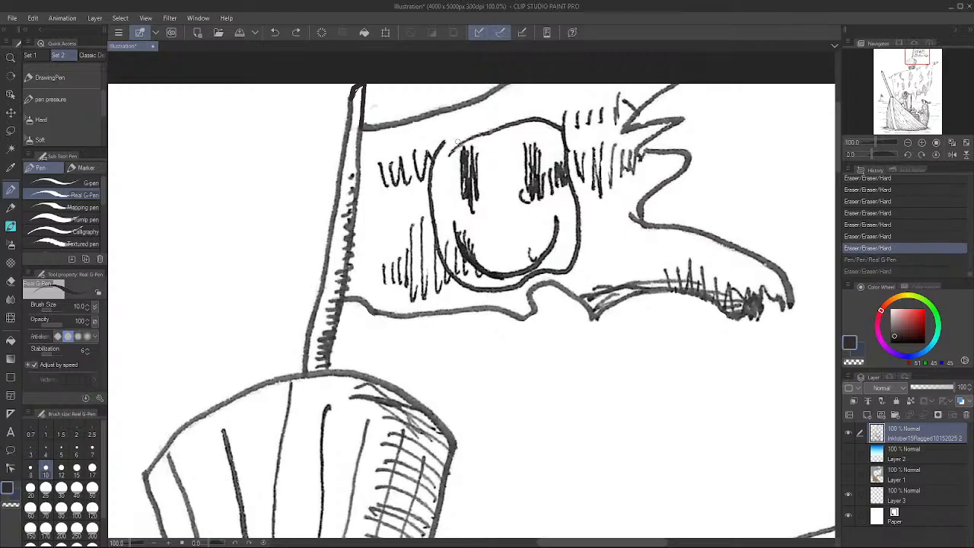
mouse_move(436, 156)
mouse_down()
mouse_move(485, 119)
mouse_move(538, 118)
mouse_up()
key(ctrl+z)
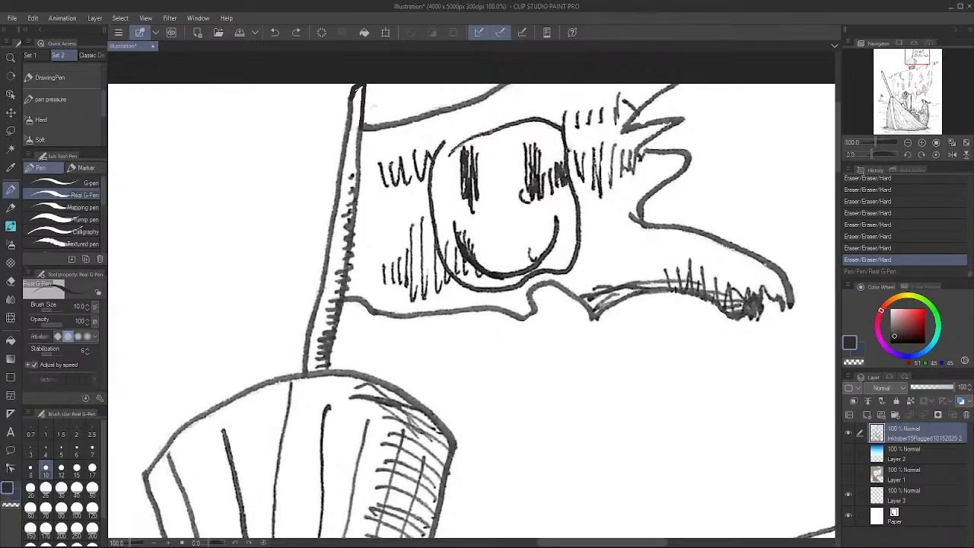
Redraw the top of the smiley face's outline with the Real G-Pen to close its gap, and erase the leftover old line
mouse_move(563, 131)
mouse_down()
mouse_move(524, 114)
mouse_move(478, 122)
mouse_move(444, 142)
mouse_move(454, 140)
mouse_move(450, 162)
mouse_move(459, 144)
mouse_move(536, 120)
mouse_up()
key(e)
key(p)
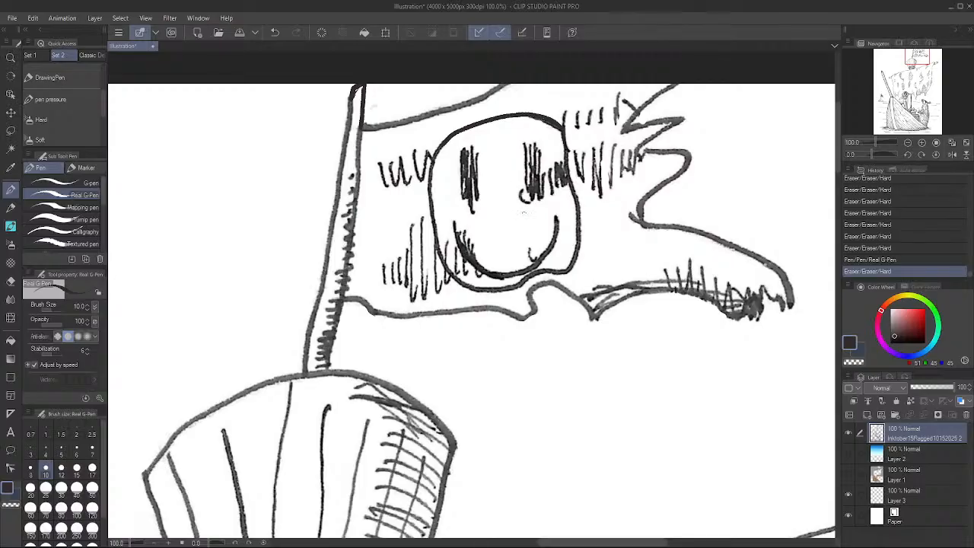
Erase the stray tick and the hatching ends just inside the smile on the flag's face with the Hard eraser
key(e)
drag(527, 244, 531, 257)
key(p)
key(e)
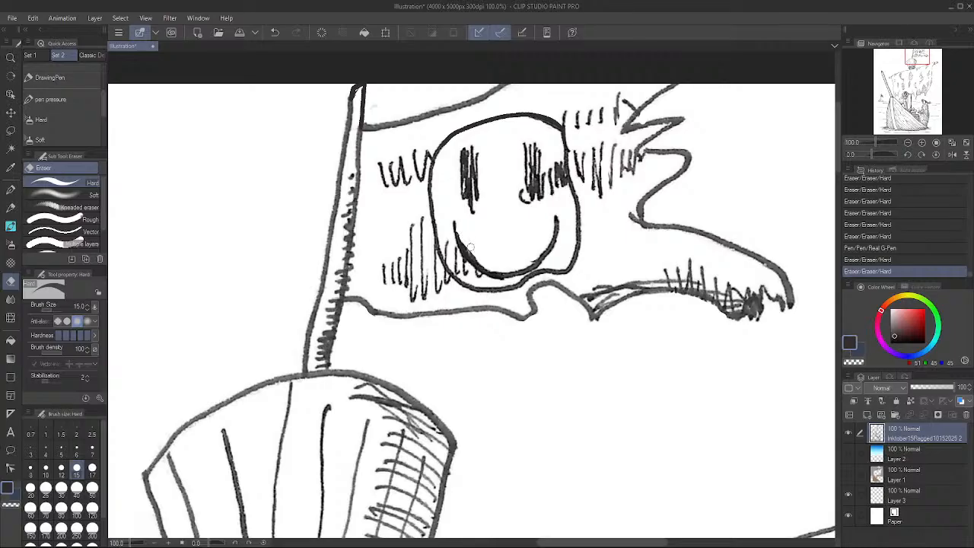
drag(470, 247, 470, 253)
key(p)
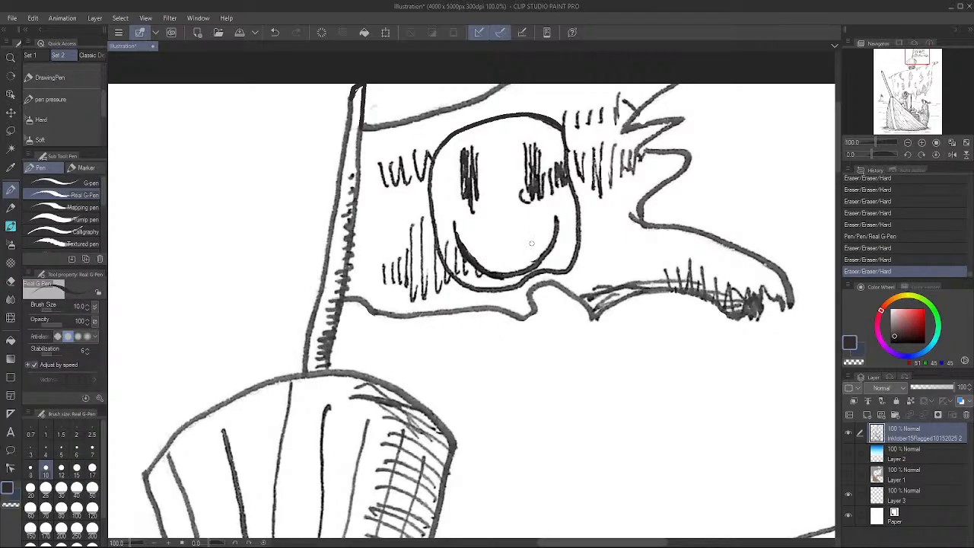
key(e)
drag(531, 259, 532, 251)
key(p)
key(e)
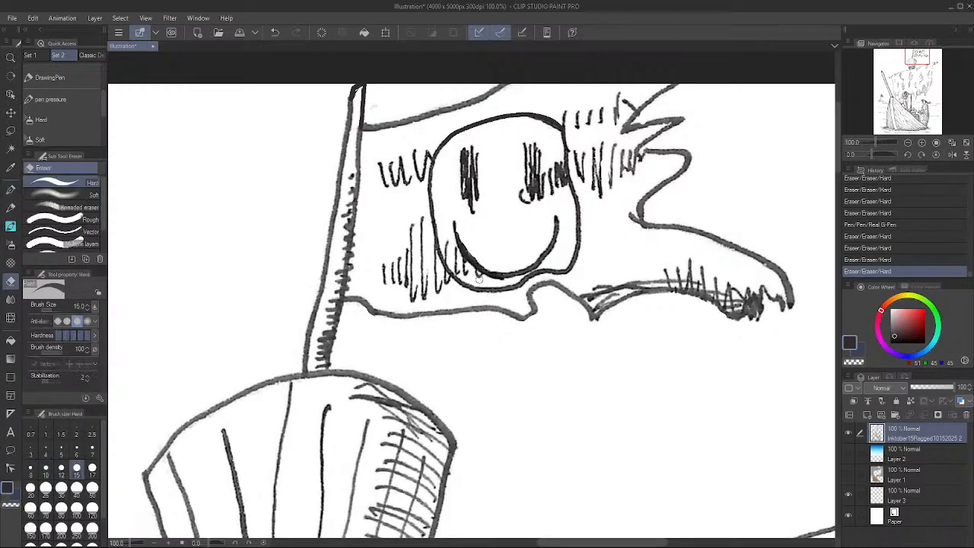
Erase the hatching bits between the smile and the lower edge of the smiley face's outline
key(p)
drag(480, 277, 468, 271)
key(e)
key(p)
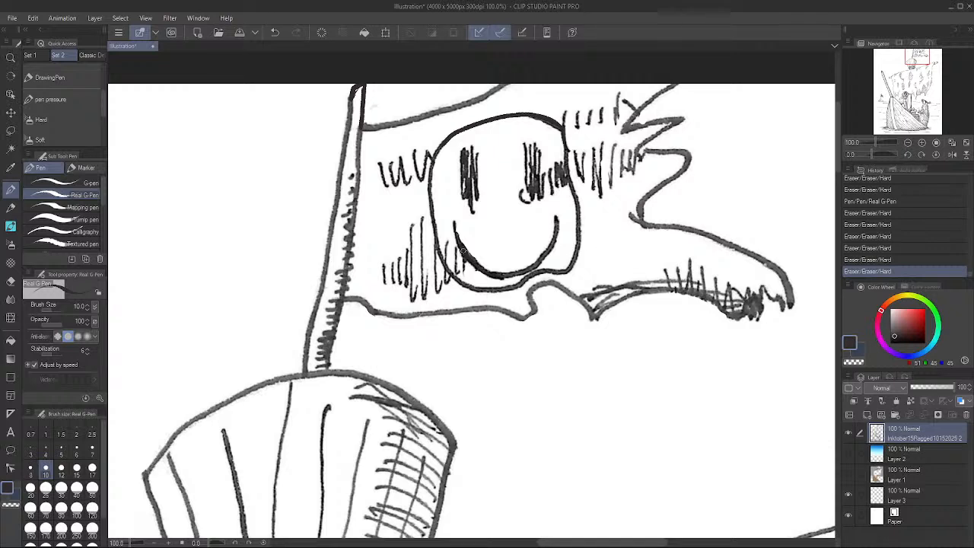
Trim the overshooting lower tip of the smiley's left eye and erase stray bits in the hatching beside the face
key(e)
click(475, 216)
key(p)
key(e)
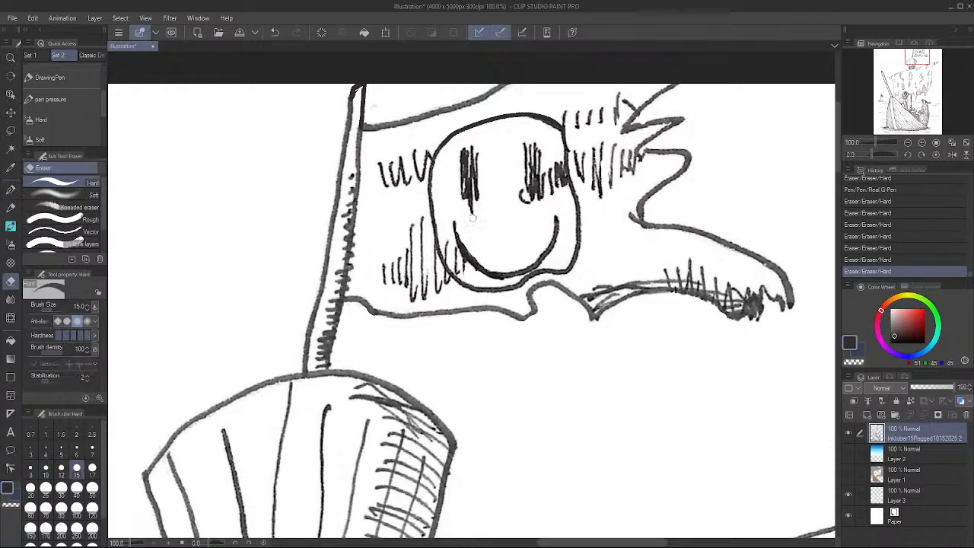
click(473, 215)
key(p)
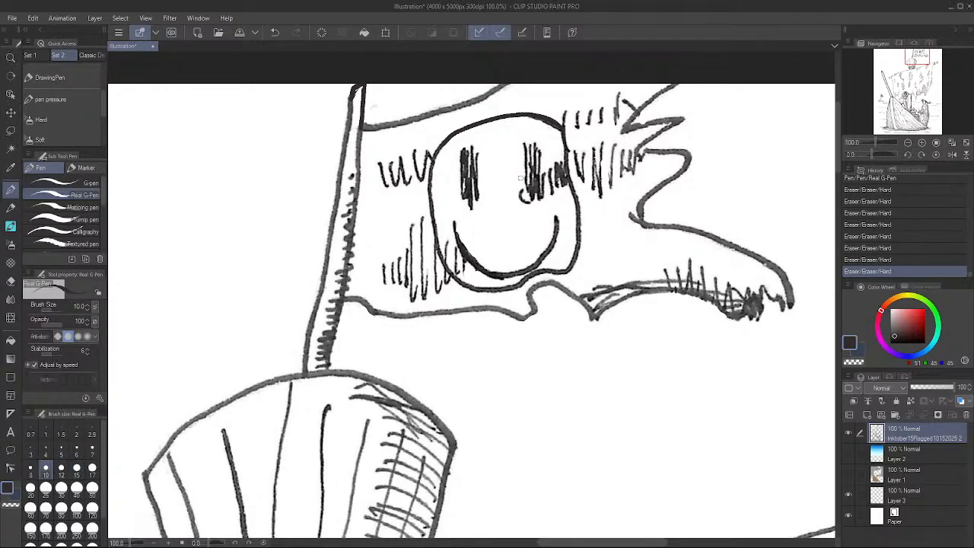
key(e)
click(608, 171)
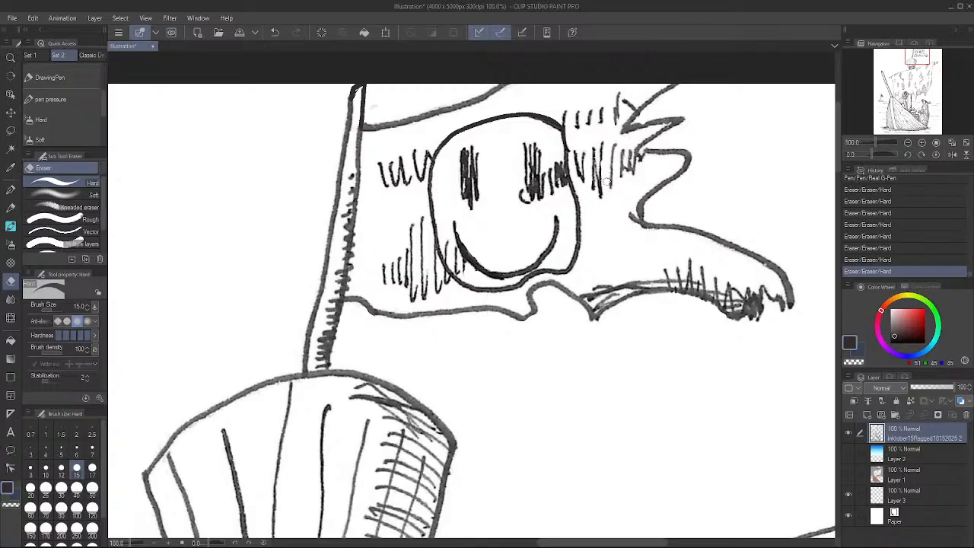
Darken and close the ragged tip of the flag's long torn tail with the Real G-Pen
key(p)
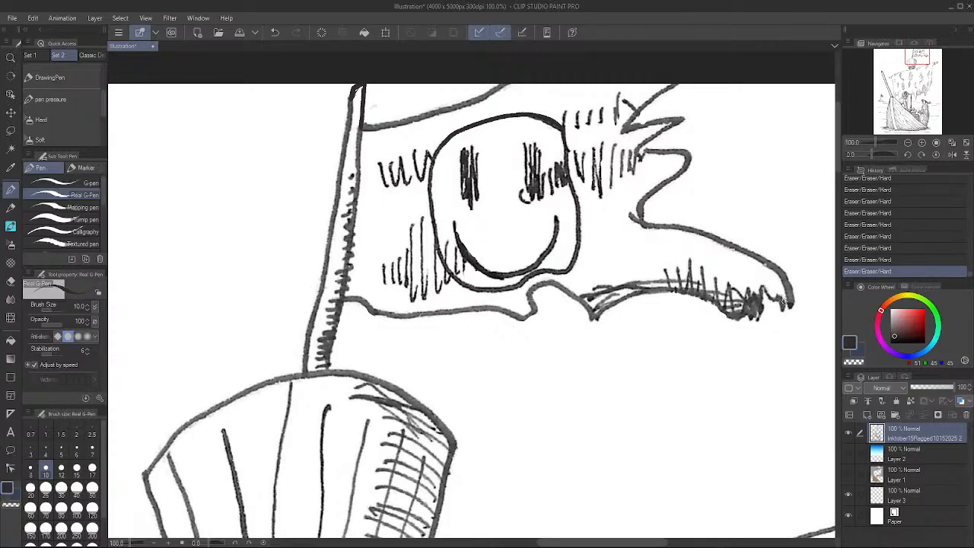
drag(782, 302, 789, 312)
mouse_move(786, 301)
mouse_down()
mouse_move(789, 315)
mouse_move(765, 297)
mouse_up()
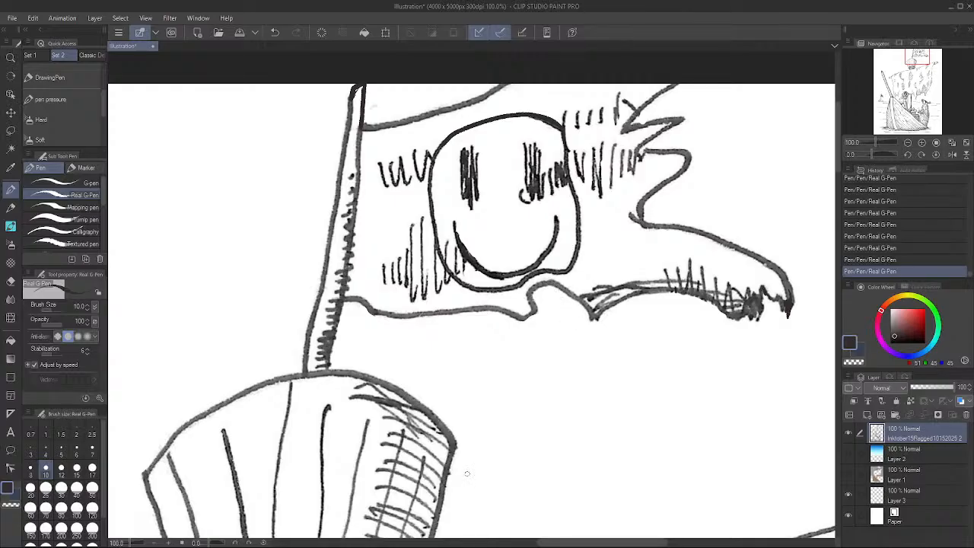
Erase the stray marks outside the right rim corner of the crow's nest with the Hard eraser
key(e)
drag(461, 447, 460, 456)
key(p)
Make Layer 2 with the blue sky gradient visible behind the ship's line art
drag(470, 520, 513, 398)
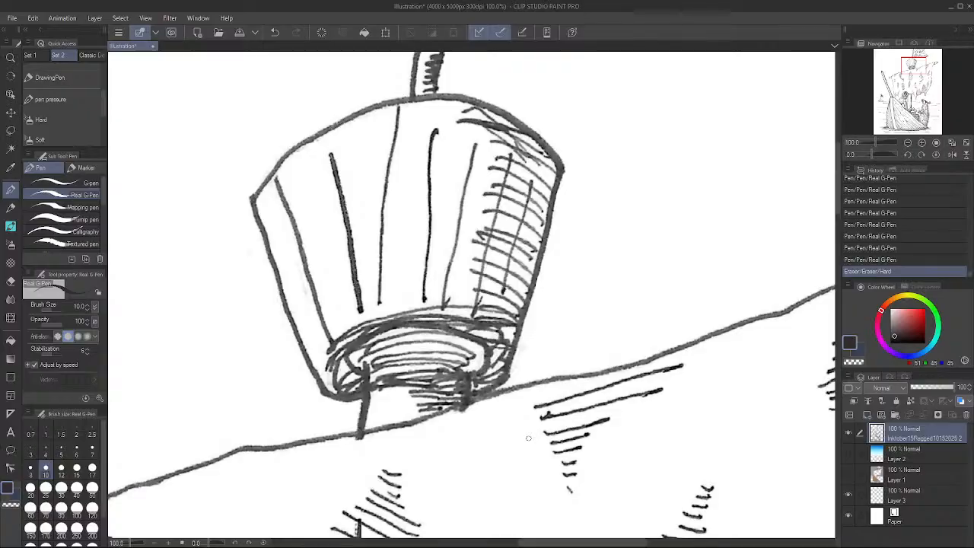
scroll(528, 438, down, 1)
scroll(394, 347, up, 2)
scroll(472, 413, down, 2)
scroll(470, 413, down, 4)
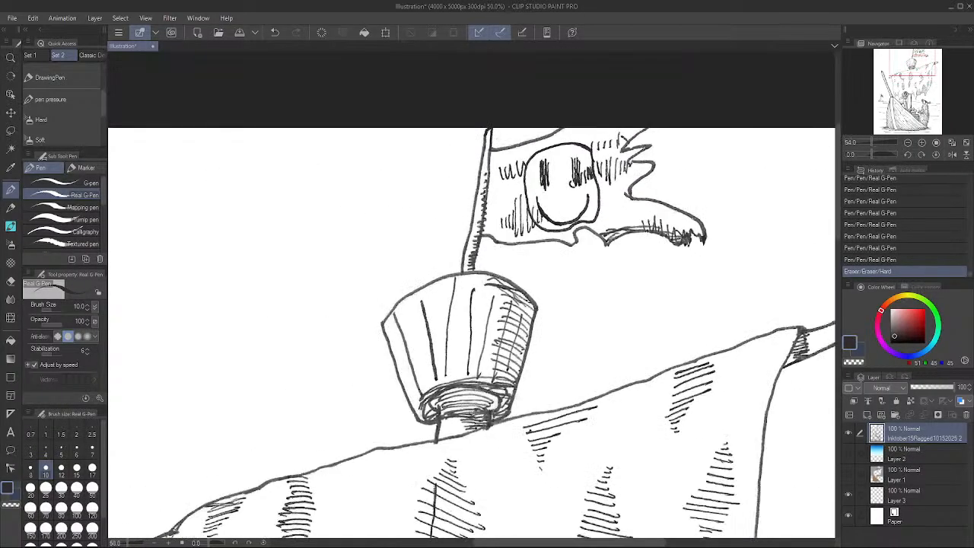
mouse_move(596, 481)
mouse_down()
mouse_move(587, 135)
mouse_move(583, 161)
mouse_up()
click(848, 454)
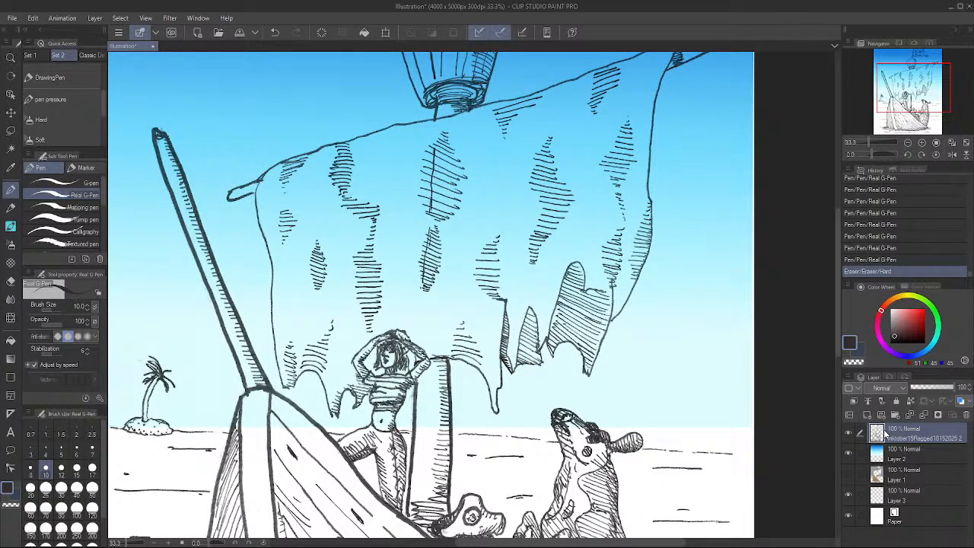
Try erasing the blue sky over the sail's left edge on Layer 2 with the Hard eraser at size 150
click(11, 281)
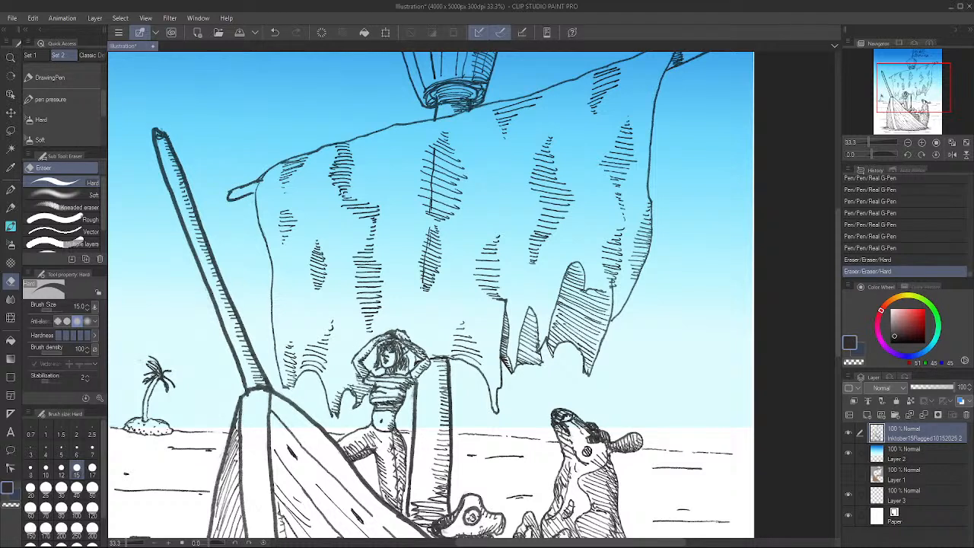
click(894, 455)
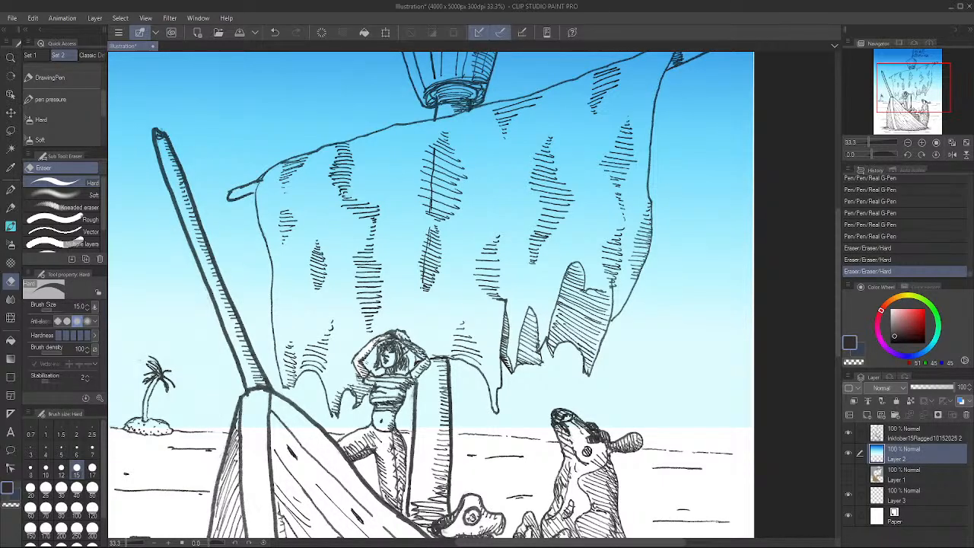
key(bracketright)
key(bracketright)
key(bracketright)
key(bracketright)
key(bracketright)
key(bracketright)
key(bracketright)
key(bracketright)
key(bracketright)
key(bracketright)
key(bracketright)
key(bracketright)
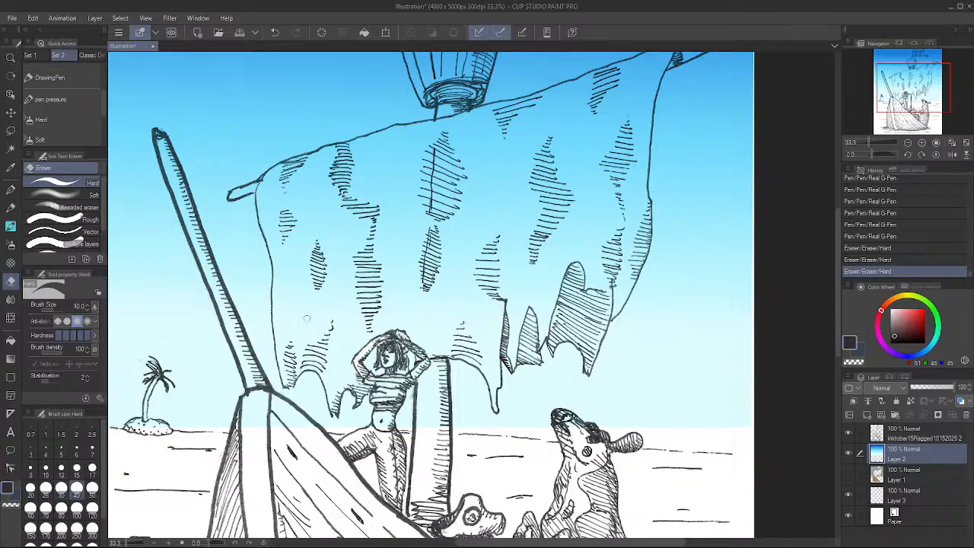
mouse_move(283, 327)
mouse_down()
mouse_move(268, 188)
mouse_move(297, 295)
mouse_move(300, 375)
mouse_move(289, 377)
mouse_move(332, 372)
mouse_up()
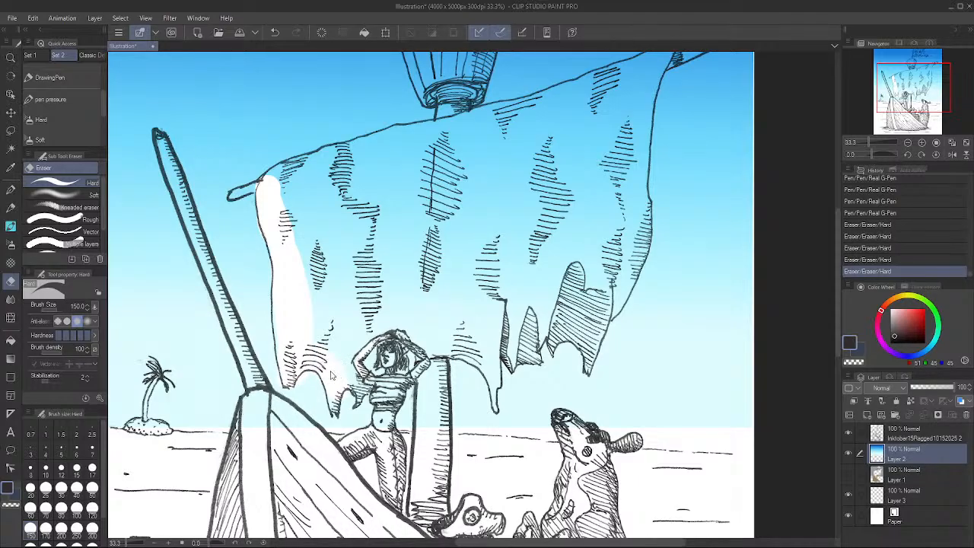
key(ctrl+z)
key(ctrl+z)
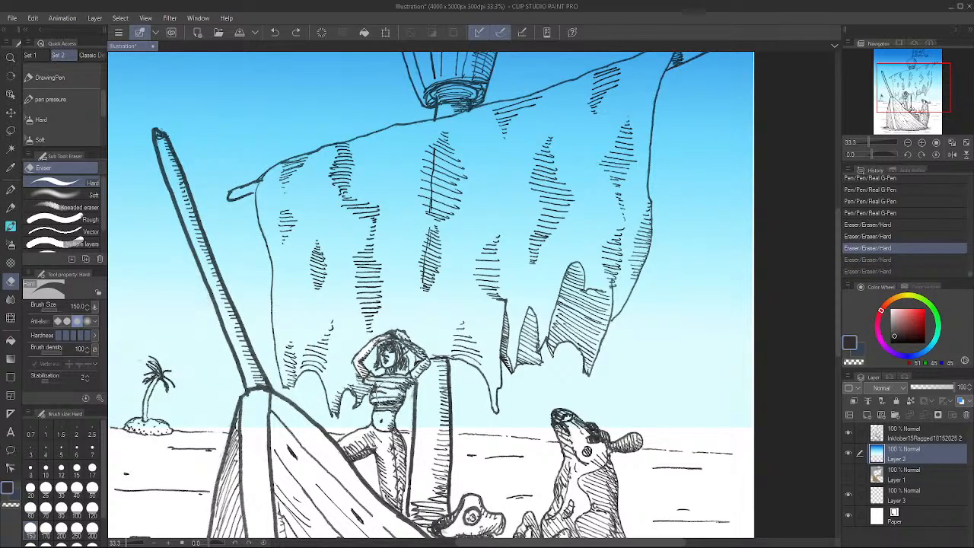
Erase the blue over the woman and the nearby sail tatters on Layer 2, reducing the Hard eraser to size 50
mouse_move(398, 392)
mouse_down()
mouse_move(389, 427)
mouse_move(387, 342)
mouse_up()
key(bracketleft)
key(bracketleft)
key(bracketleft)
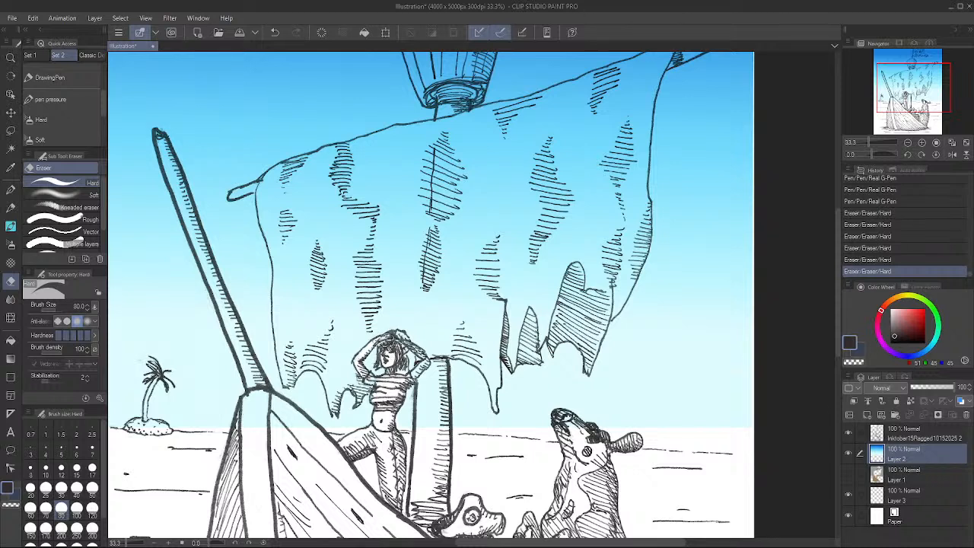
key(bracketleft)
key(bracketleft)
key(bracketleft)
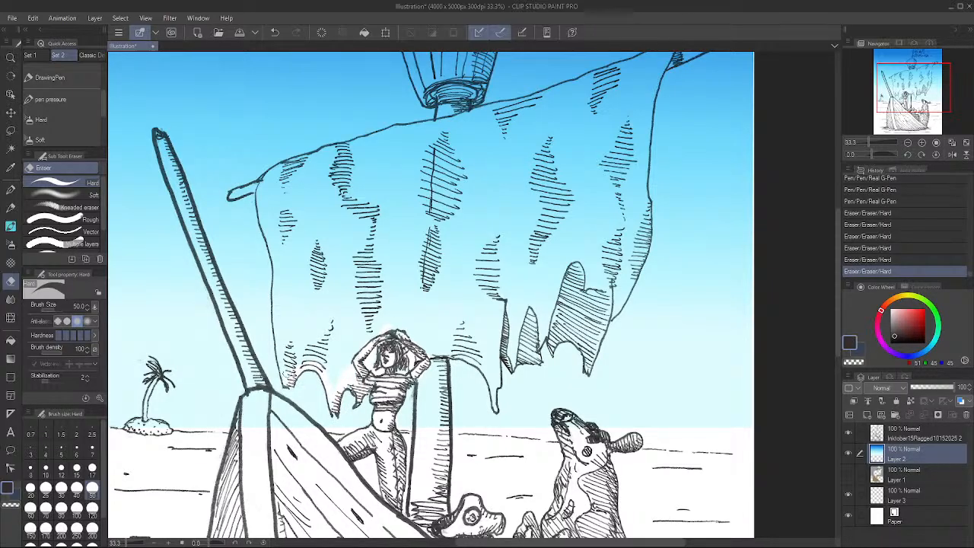
Erase the blue along the sail's left edge, across its lower middle, over the mast and at its right corner with the size 50 eraser
mouse_move(269, 175)
mouse_down()
mouse_move(261, 193)
mouse_move(275, 316)
mouse_up()
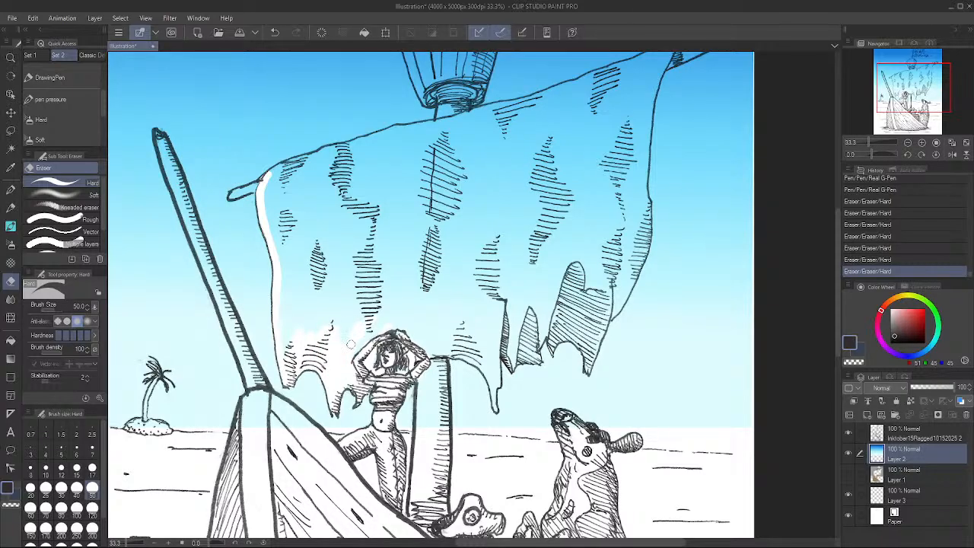
mouse_move(411, 309)
mouse_down()
mouse_move(430, 304)
mouse_move(460, 242)
mouse_move(480, 248)
mouse_move(466, 300)
mouse_up()
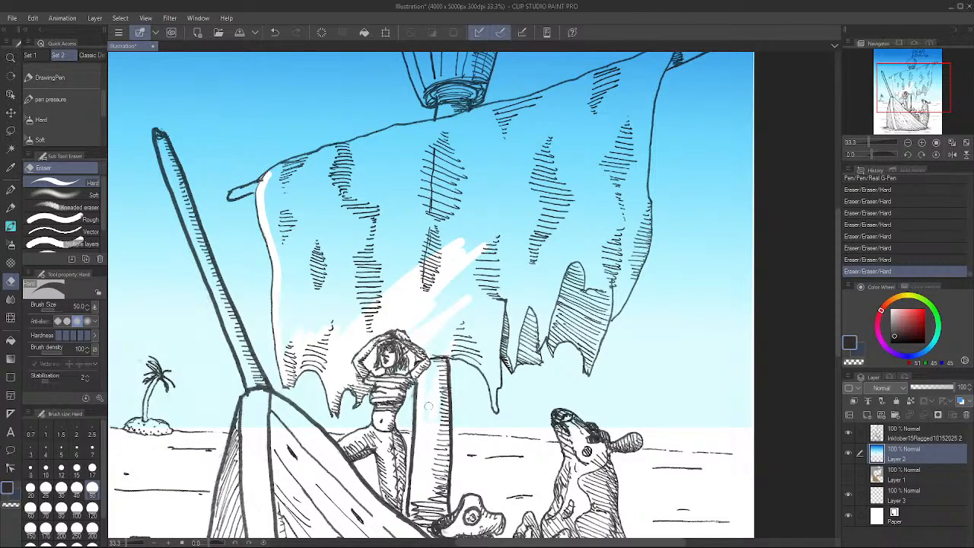
drag(433, 378, 432, 368)
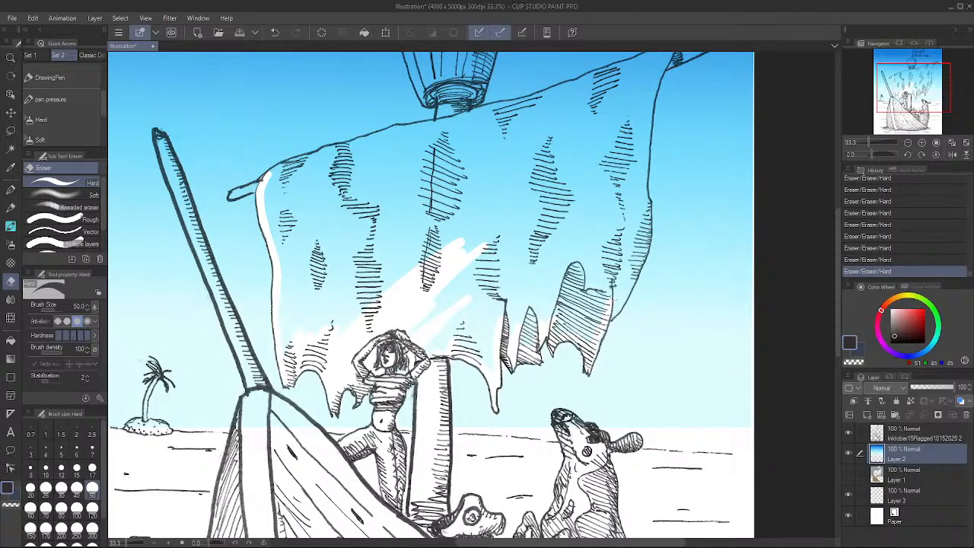
mouse_move(613, 299)
mouse_down()
mouse_move(627, 286)
mouse_move(618, 307)
mouse_up()
mouse_move(671, 86)
mouse_down()
mouse_move(607, 173)
mouse_move(637, 134)
mouse_move(621, 137)
mouse_up()
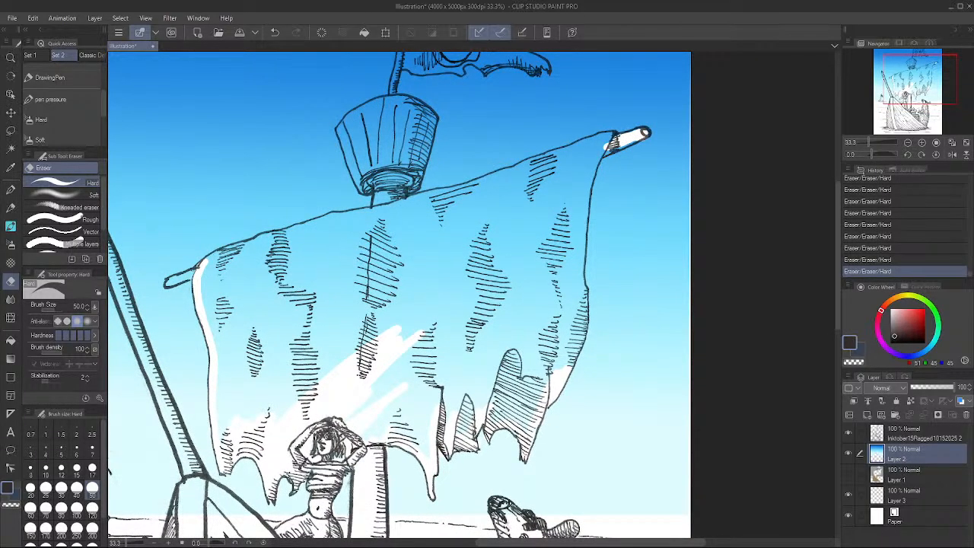
Erase the blue along the sail's upper right edge and from the crow's nest's rim, neck and planks
drag(383, 206, 599, 138)
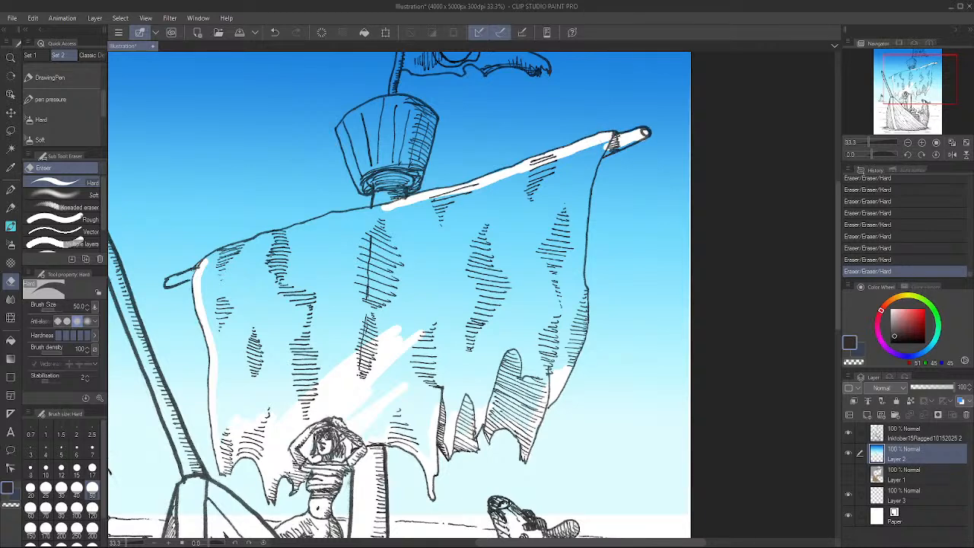
drag(356, 246, 554, 234)
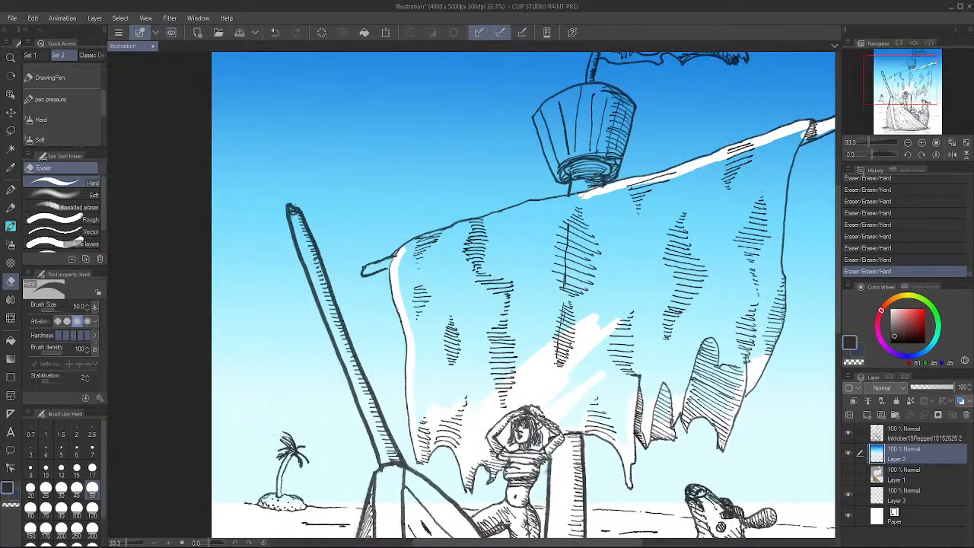
drag(584, 194, 564, 170)
drag(537, 114, 563, 177)
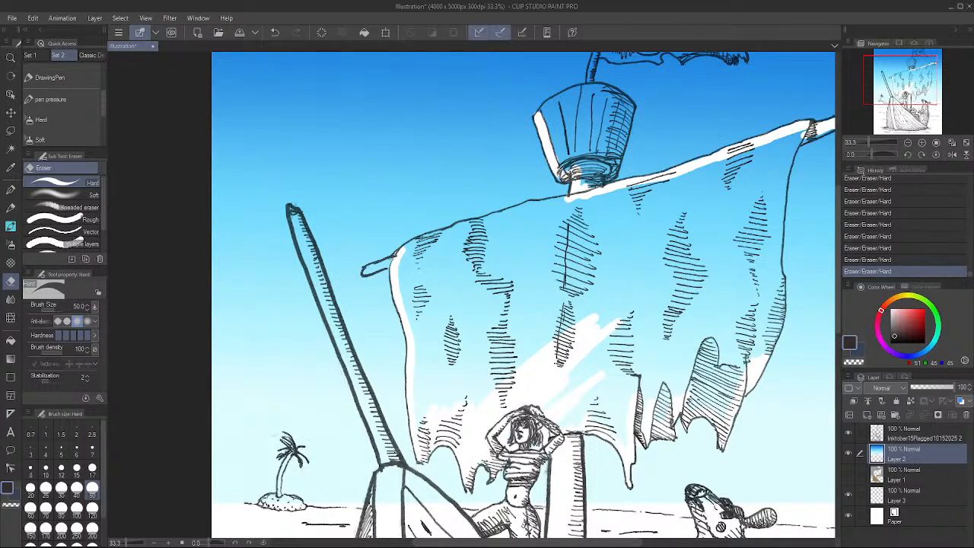
mouse_move(536, 115)
mouse_down()
mouse_move(605, 81)
mouse_move(627, 135)
mouse_move(607, 179)
mouse_move(588, 159)
mouse_move(600, 95)
mouse_move(609, 90)
mouse_move(626, 107)
mouse_move(599, 203)
mouse_up()
mouse_move(577, 97)
mouse_down()
mouse_move(564, 168)
mouse_move(578, 108)
mouse_up()
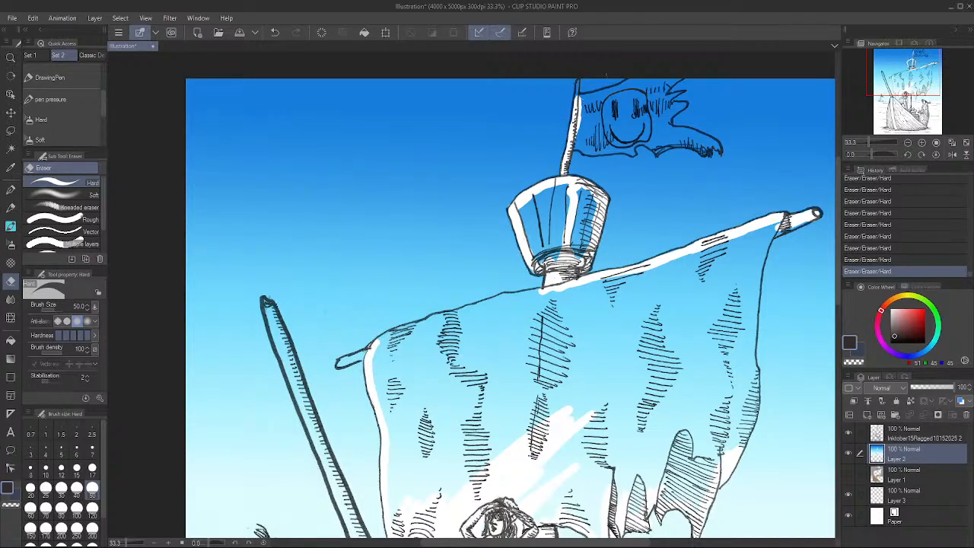
Erase the blue inside the flag's lower edge beside the pole, undoing and redrawing the stray strokes
drag(577, 141, 622, 152)
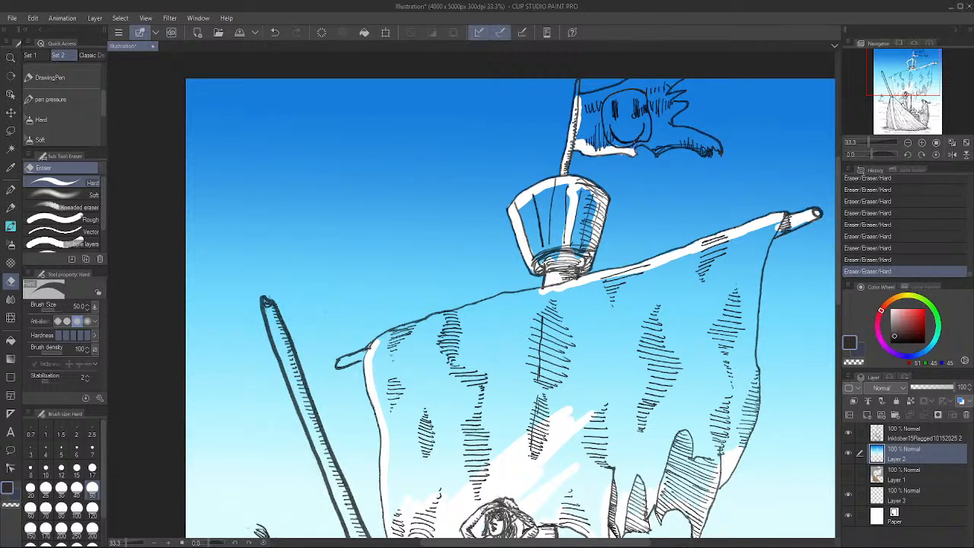
key(ctrl+z)
key(ctrl+z)
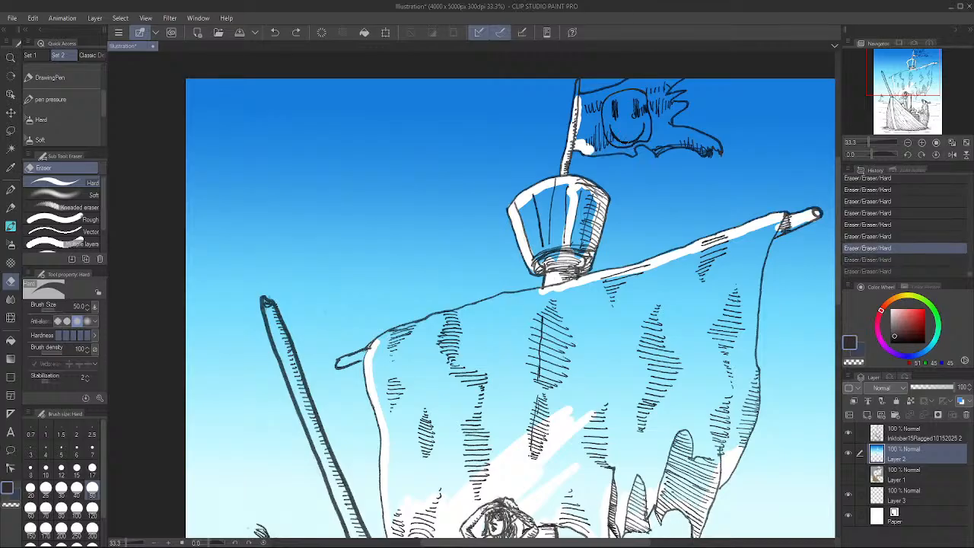
drag(589, 149, 629, 151)
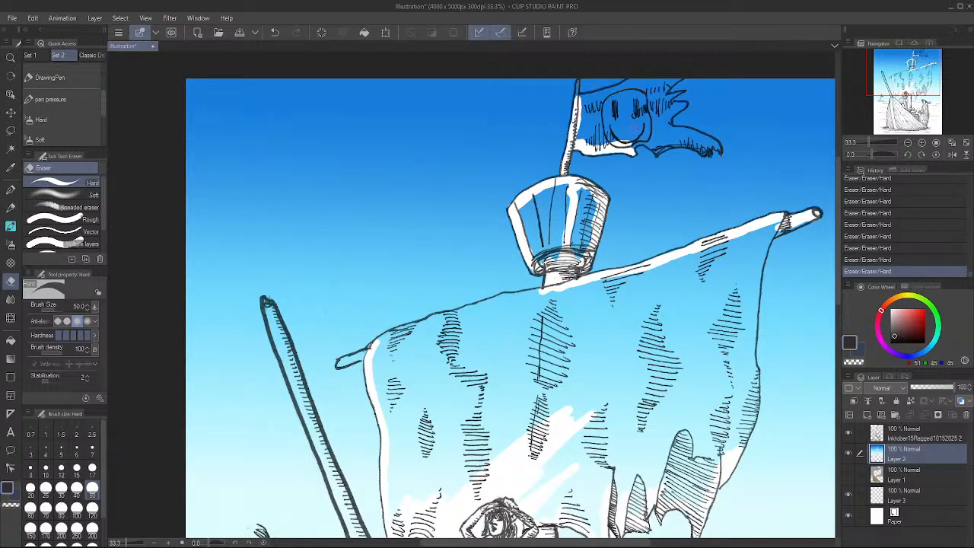
Erase the blue along the flag's upper edge, undo the stray strokes and reduce the eraser to size 30
key(ctrl+minus)
scroll(531, 259, up, 5)
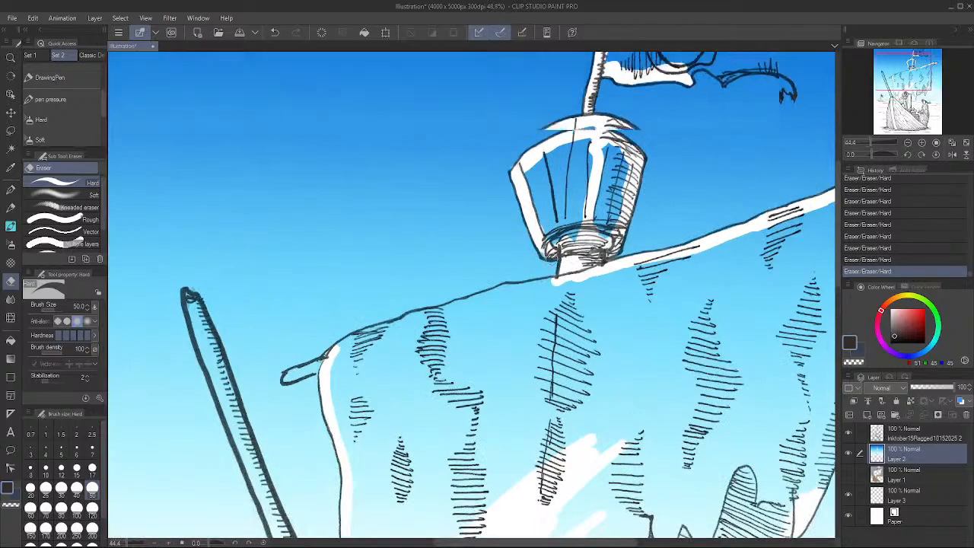
drag(699, 193, 337, 489)
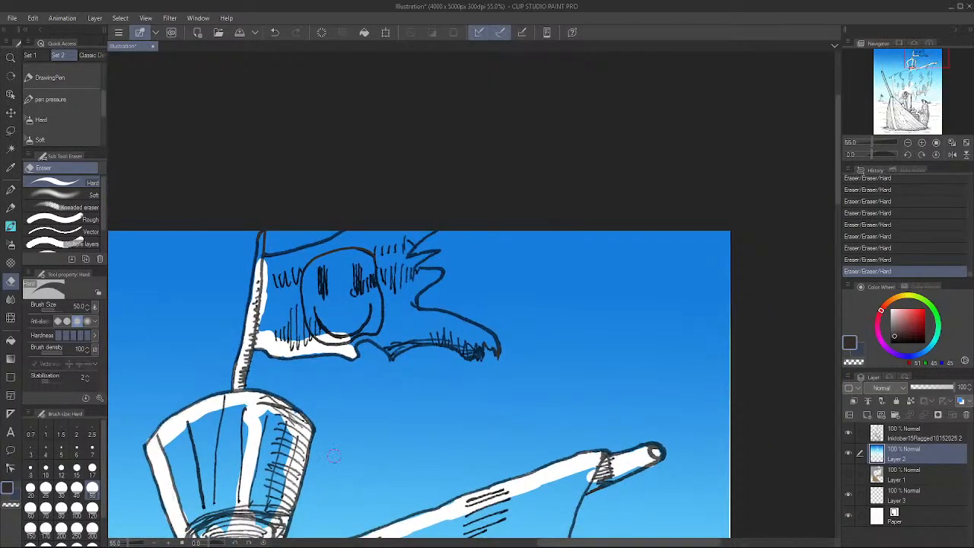
mouse_move(262, 276)
mouse_down()
mouse_move(339, 243)
mouse_move(365, 222)
mouse_move(412, 240)
mouse_move(391, 254)
mouse_move(425, 229)
mouse_move(356, 237)
mouse_move(396, 236)
mouse_move(397, 272)
mouse_move(412, 263)
mouse_move(402, 286)
mouse_move(411, 272)
mouse_move(418, 278)
mouse_move(405, 290)
mouse_move(399, 270)
mouse_move(423, 266)
mouse_up()
key(ctrl+z)
key(ctrl+z)
key(ctrl+z)
key(bracketleft)
key(bracketleft)
key(ctrl+x)
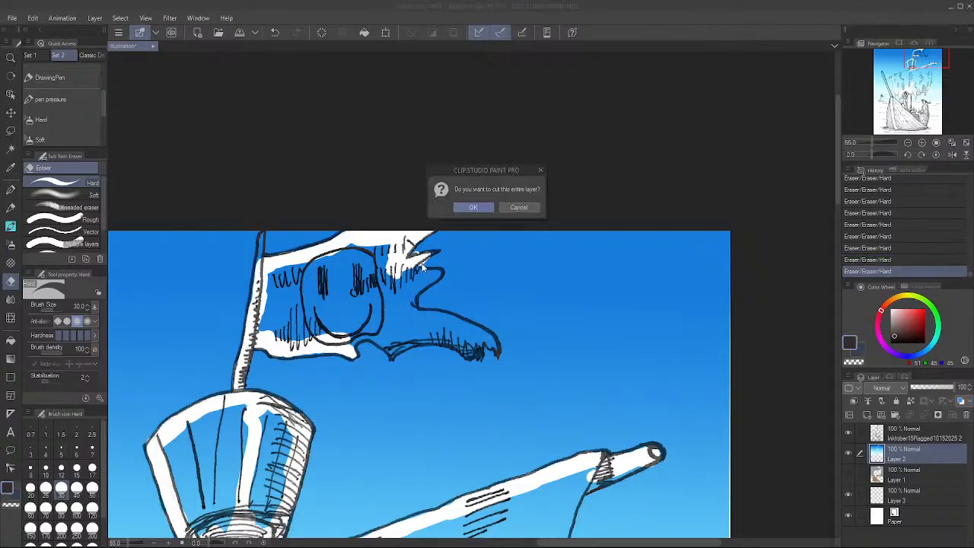
click(518, 208)
key(ctrl+z)
key(ctrl+z)
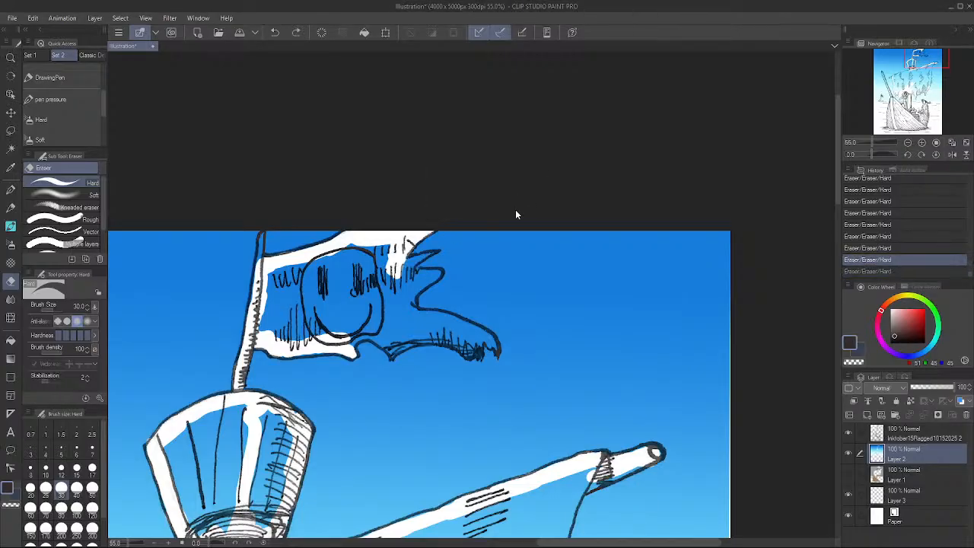
Erase the blue from the flag's torn right side, ragged tail and part of the smiley face with the size 30 eraser
mouse_move(402, 244)
mouse_down()
mouse_move(401, 268)
mouse_move(437, 277)
mouse_move(411, 305)
mouse_move(424, 281)
mouse_move(411, 308)
mouse_move(418, 318)
mouse_move(442, 311)
mouse_up()
key(ctrl+z)
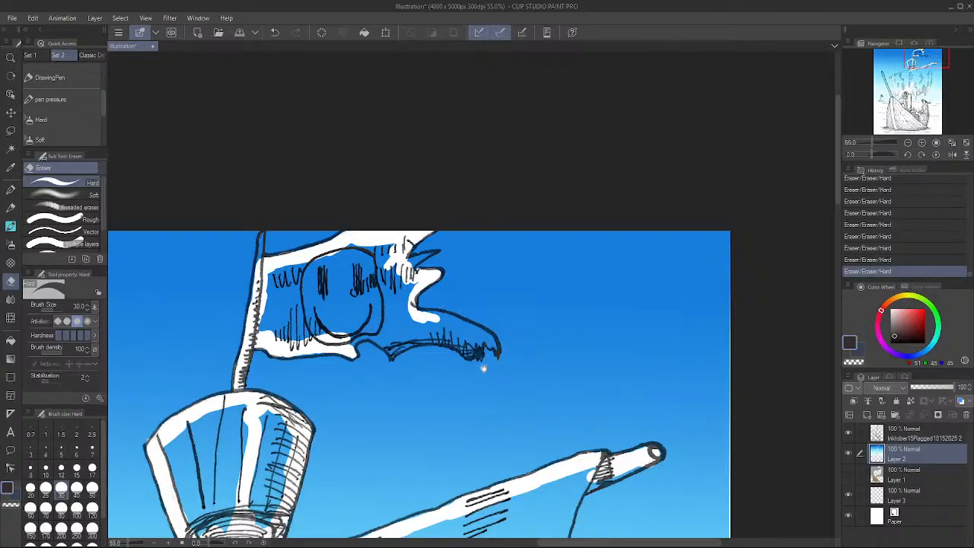
drag(483, 368, 364, 383)
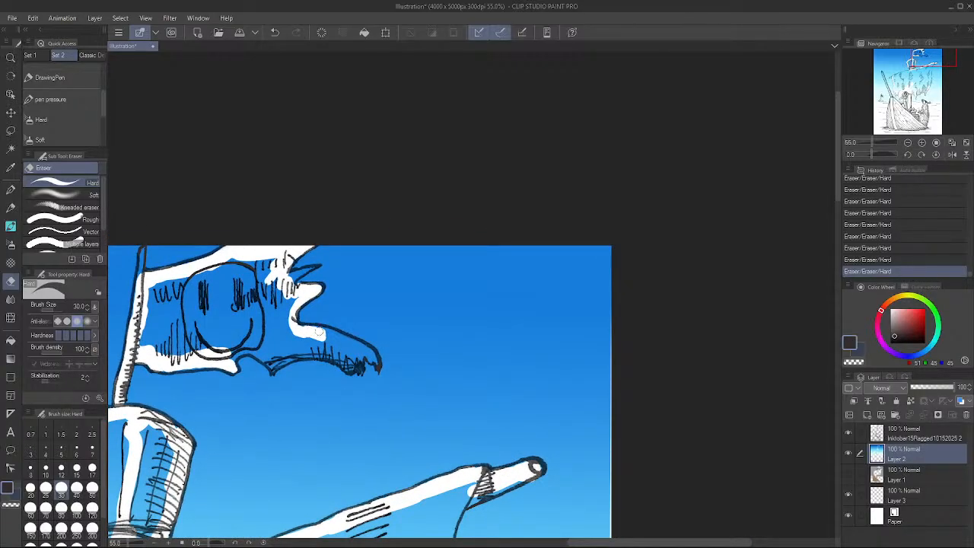
mouse_move(303, 328)
mouse_down()
mouse_move(372, 352)
mouse_move(360, 351)
mouse_up()
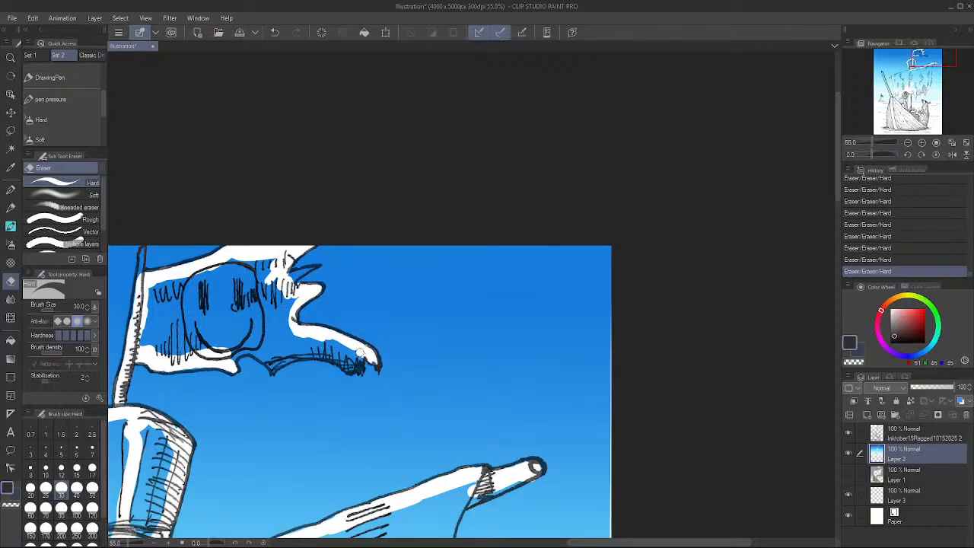
mouse_move(231, 357)
mouse_down()
mouse_move(268, 360)
mouse_move(254, 353)
mouse_up()
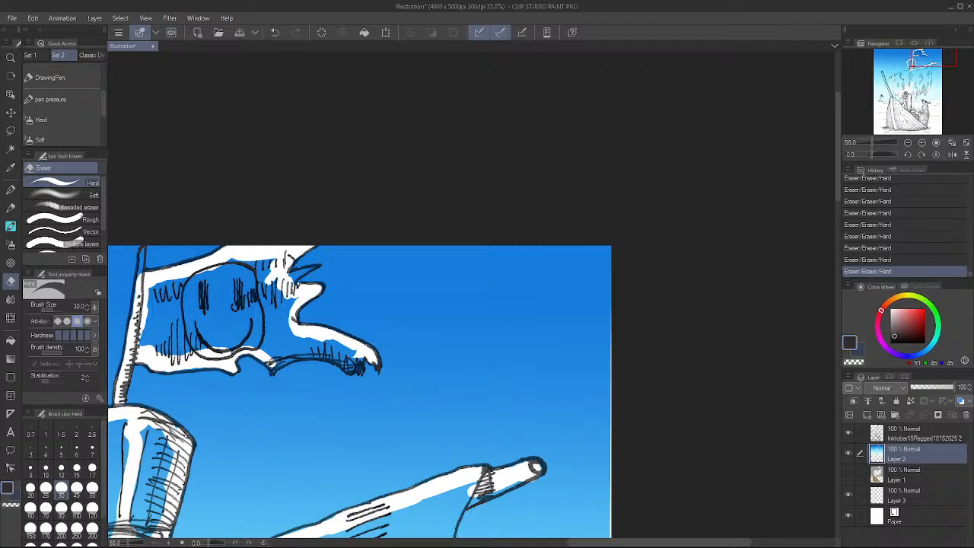
mouse_move(325, 390)
mouse_down()
mouse_move(446, 365)
mouse_move(540, 327)
mouse_move(523, 312)
mouse_move(500, 320)
mouse_move(500, 304)
mouse_move(445, 327)
mouse_move(456, 298)
mouse_up()
mouse_move(414, 308)
mouse_down()
mouse_move(466, 293)
mouse_move(456, 280)
mouse_move(469, 273)
mouse_move(432, 280)
mouse_move(403, 305)
mouse_up()
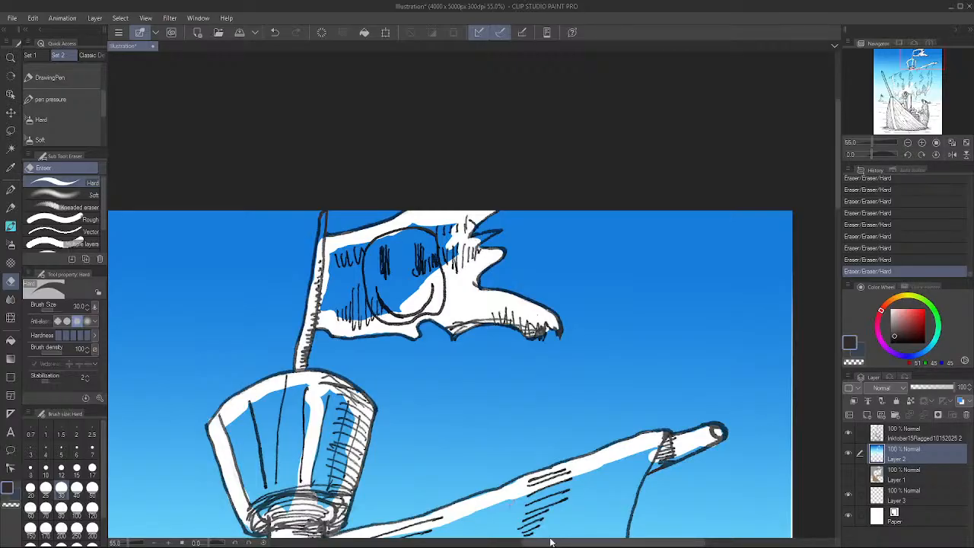
Undo the eraser strokes on the sail, crow's nest and flag to restore the sky gradient on Layer 2
scroll(553, 374, down, 5)
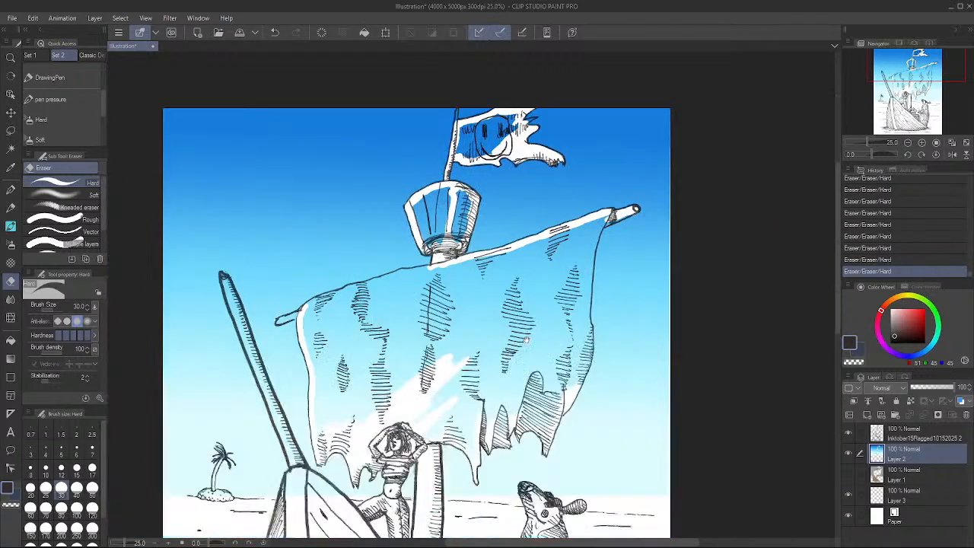
drag(526, 341, 544, 269)
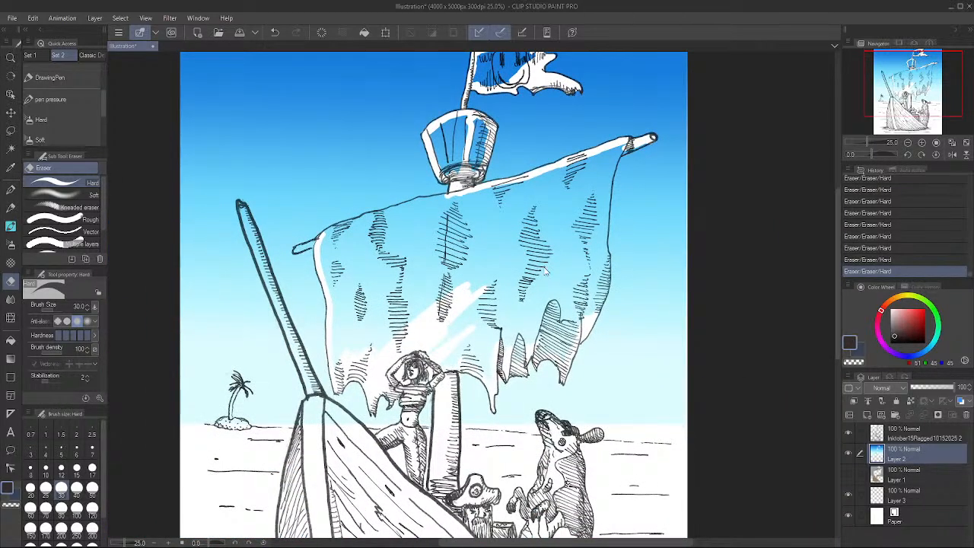
key(ctrl+z)
key(ctrl+z)
key(ctrl+z)
key(ctrl+z)
key(ctrl+z)
key(ctrl+z)
key(ctrl+z)
key(ctrl+z)
key(ctrl+z)
key(ctrl+z)
key(ctrl+z)
key(ctrl+z)
key(ctrl+z)
key(ctrl+z)
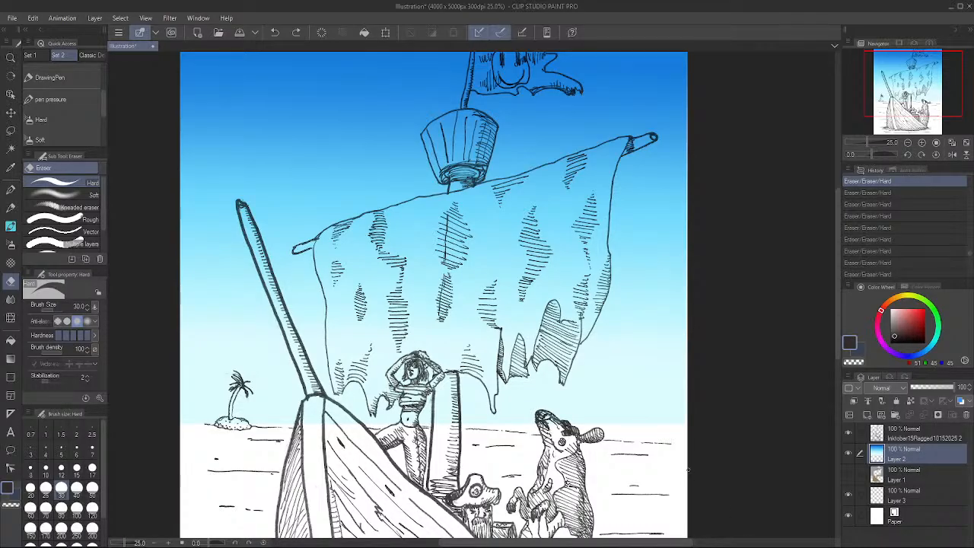
Hide the sky gradient on Layer 2, and show Layer 1's flat colours briefly before hiding them again
click(849, 453)
click(849, 474)
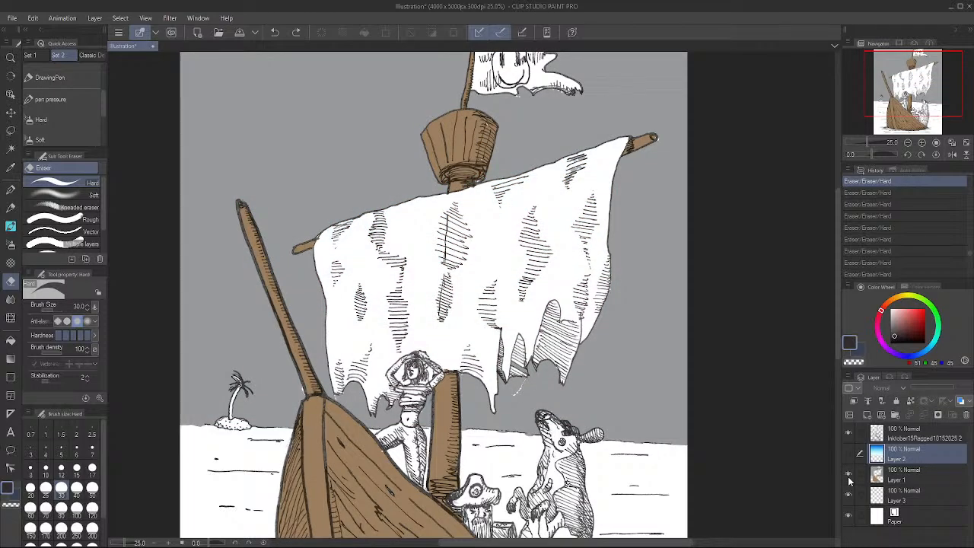
click(850, 477)
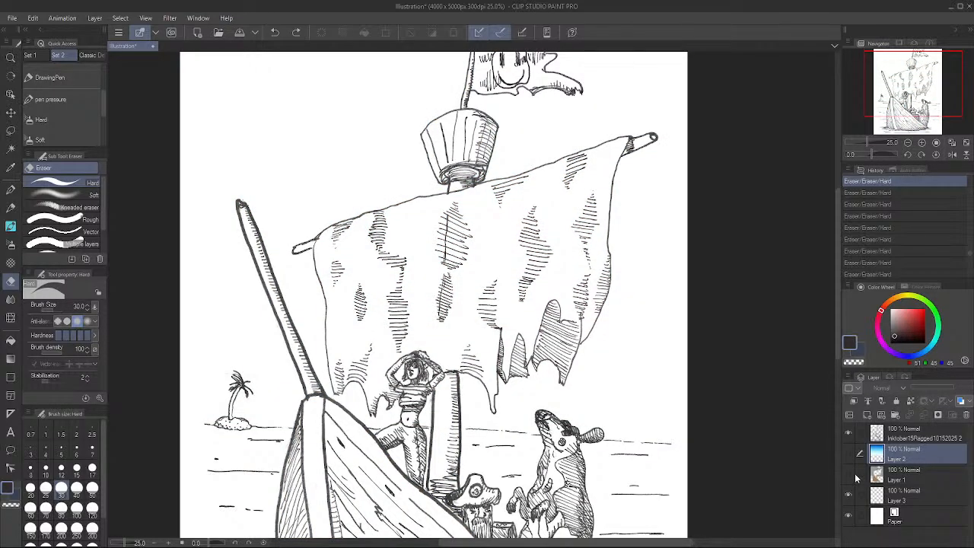
Make Layer 3 the active layer and erase a small spot at the tip of the ship's prow
click(903, 496)
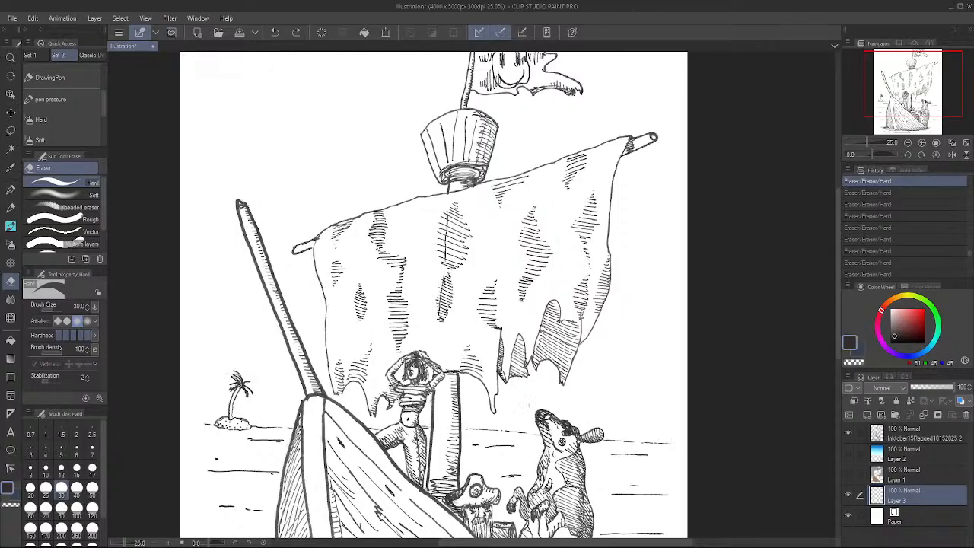
scroll(670, 434, down, 2)
scroll(612, 440, up, 5)
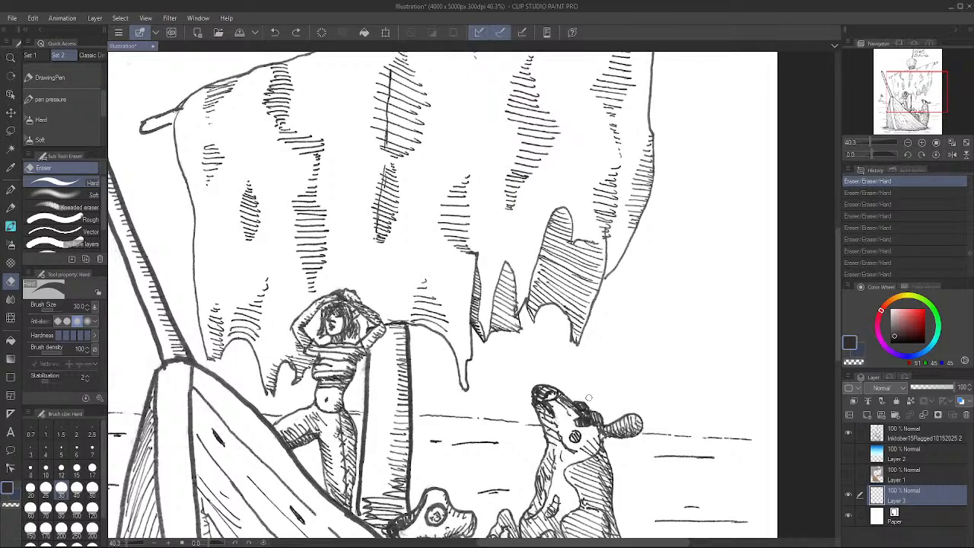
drag(344, 440, 512, 291)
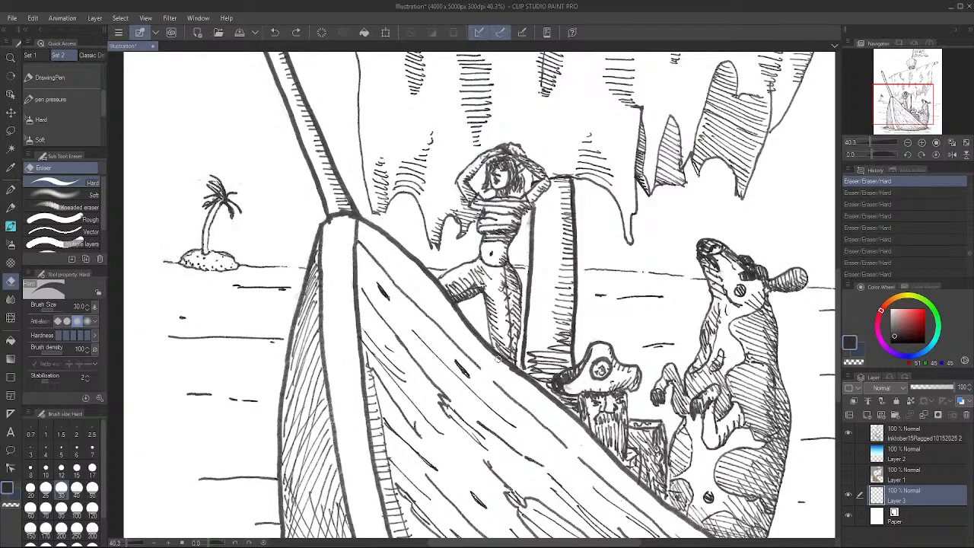
click(329, 223)
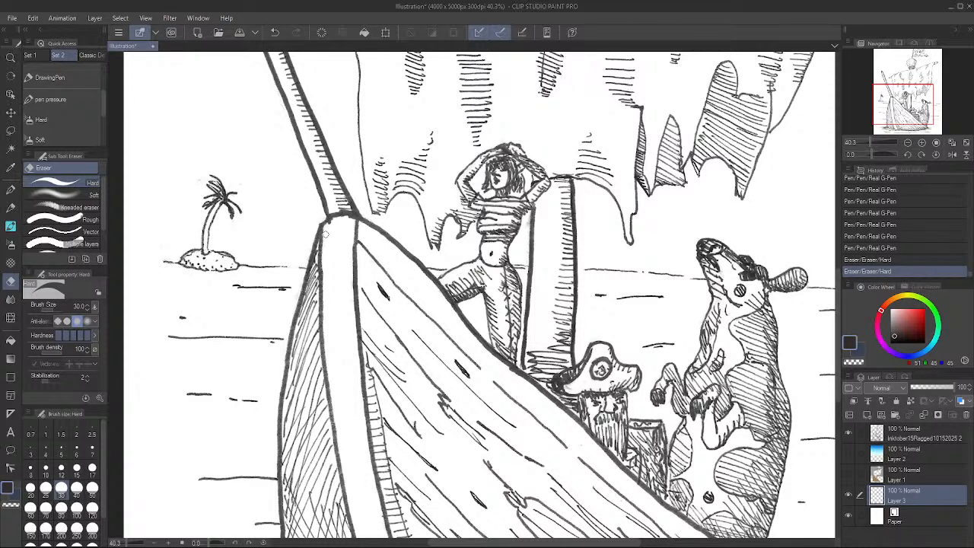
Choose light beige (RGB 219, 203, 190) and fill the lower mast behind the standing woman, using the fill that refers to other layers
click(11, 340)
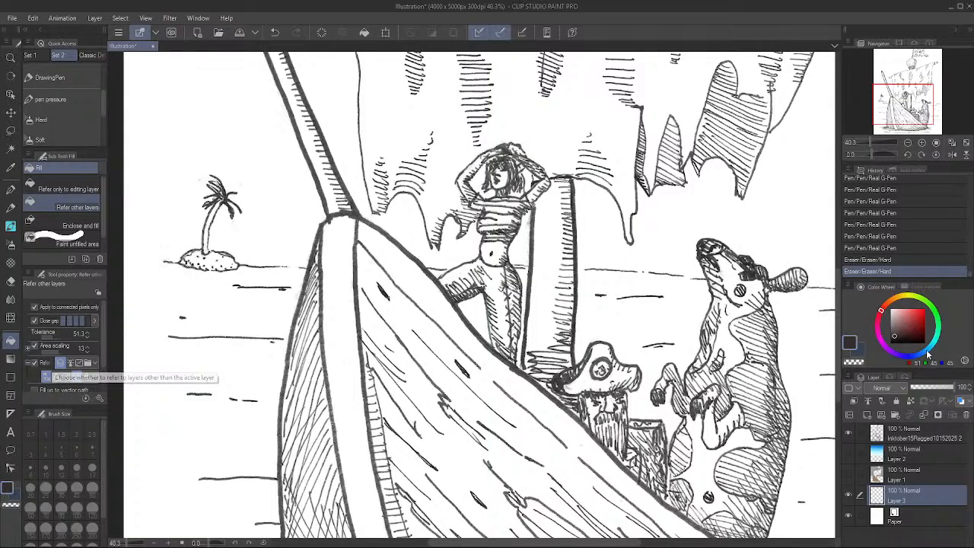
click(892, 302)
drag(896, 333, 896, 312)
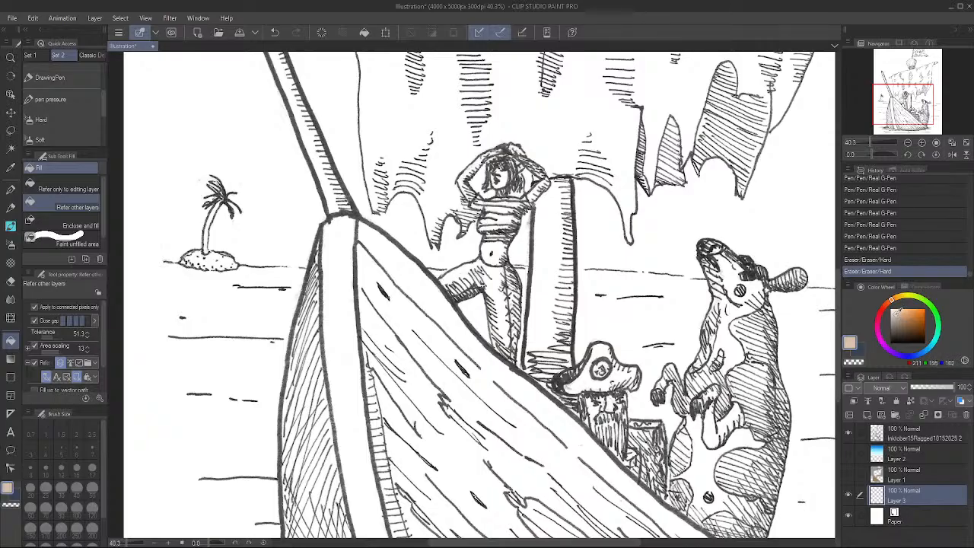
click(537, 282)
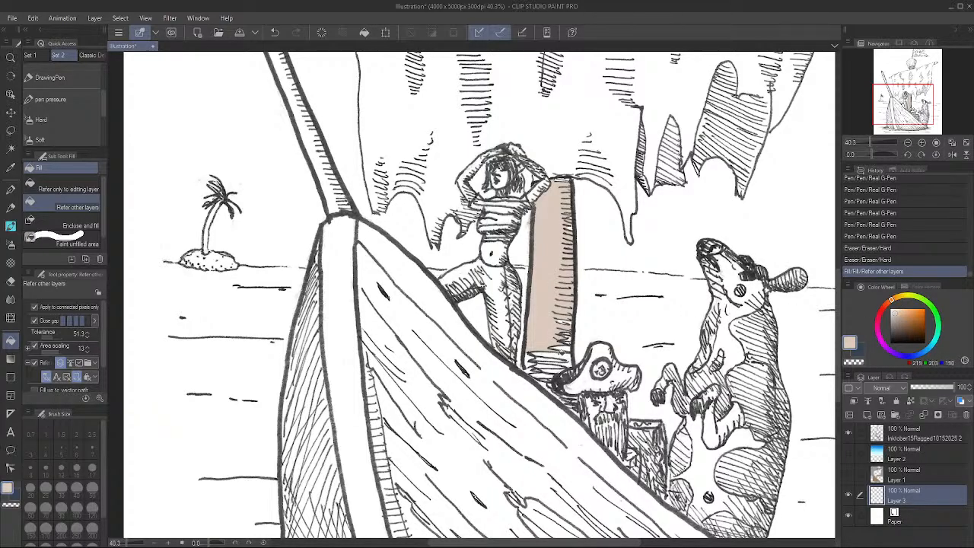
click(563, 352)
click(561, 356)
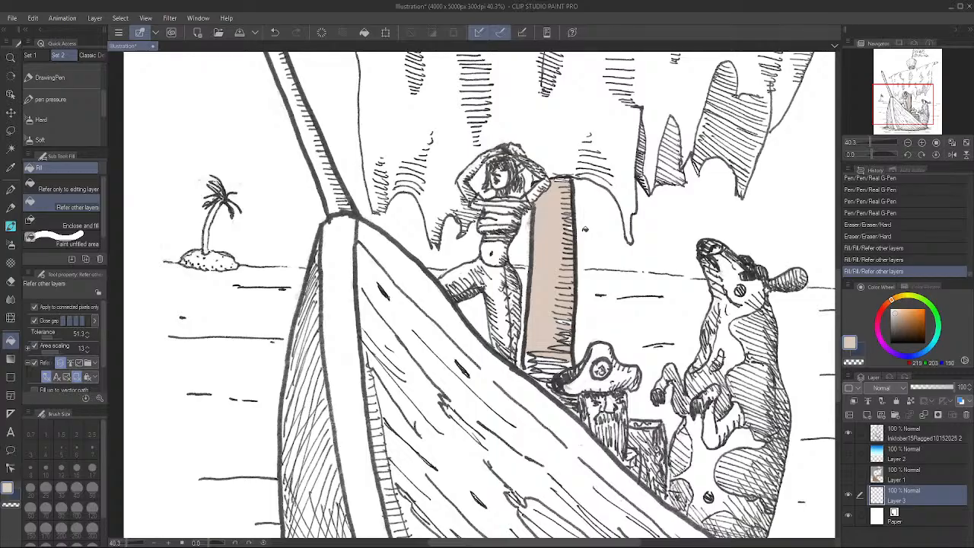
Fill the prow post, the planked side of the hull and the bowsprit with the light beige
click(332, 272)
click(418, 315)
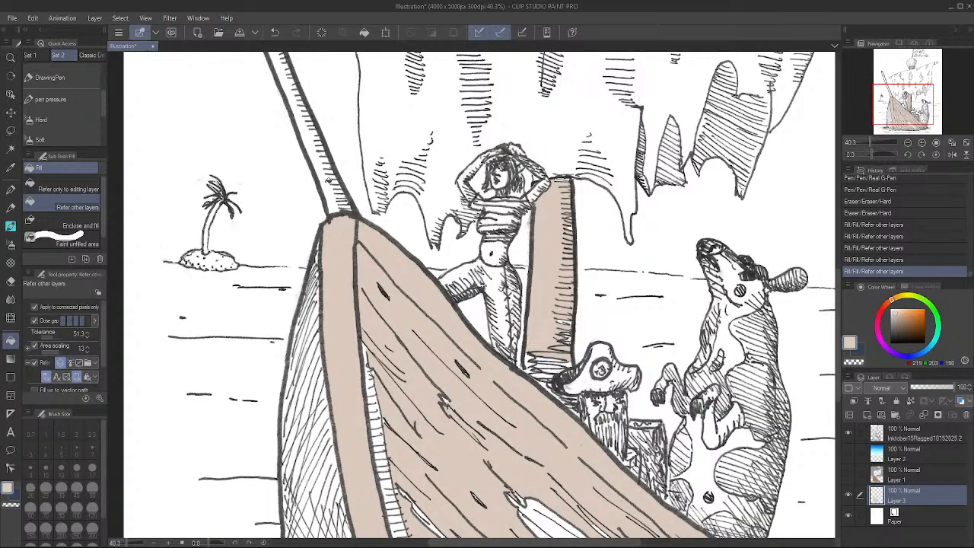
click(339, 176)
Fill both yard ends, the mast piece under the crow's nest and the flagpole with the light beige
drag(434, 267, 386, 380)
click(172, 375)
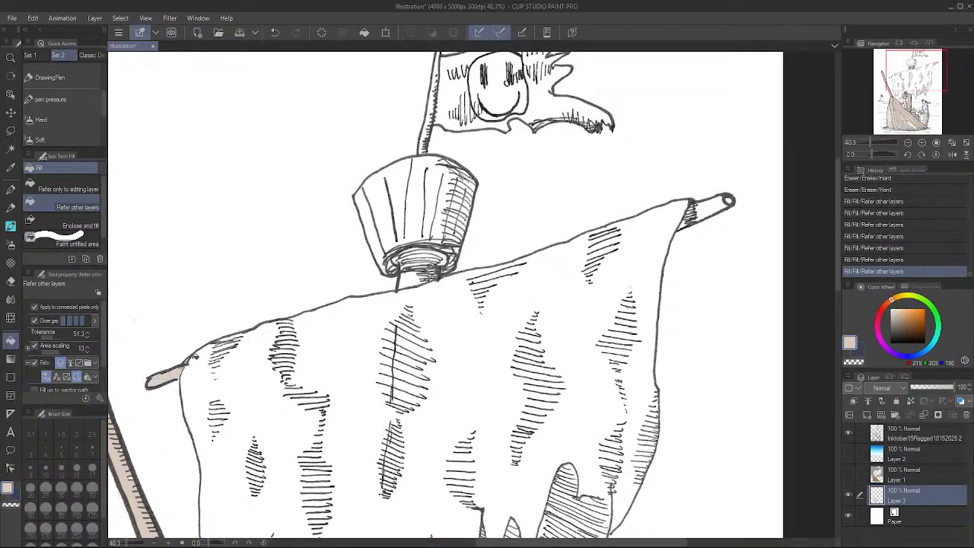
click(416, 279)
click(705, 214)
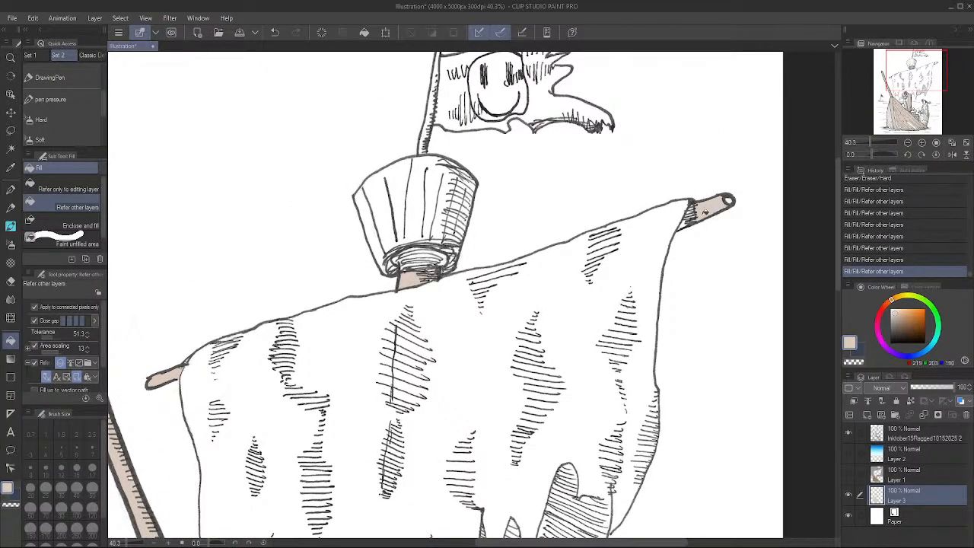
click(687, 221)
click(436, 103)
click(440, 62)
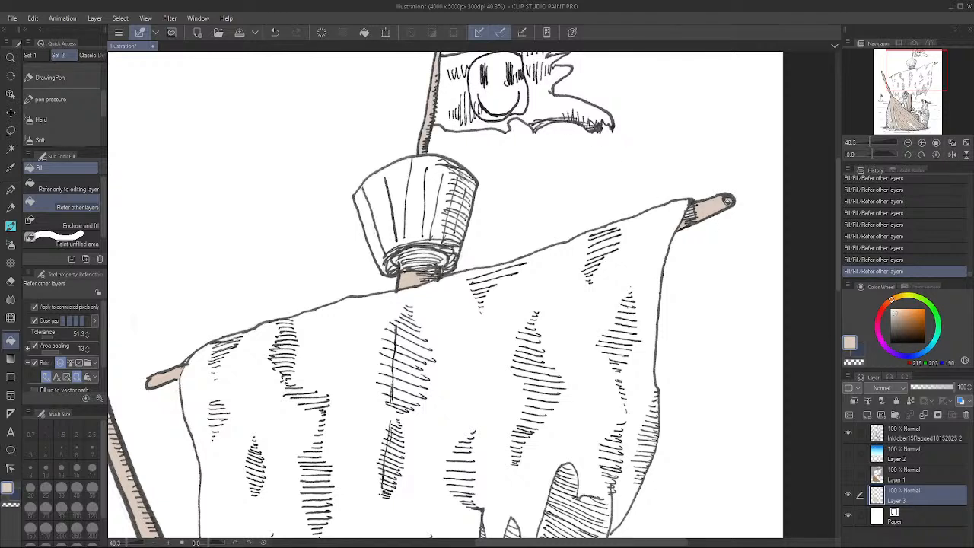
Paint the cross-hatched side of the hull beyond the prow post light beige with the Real G-Pen at size 50
scroll(518, 453, down, 5)
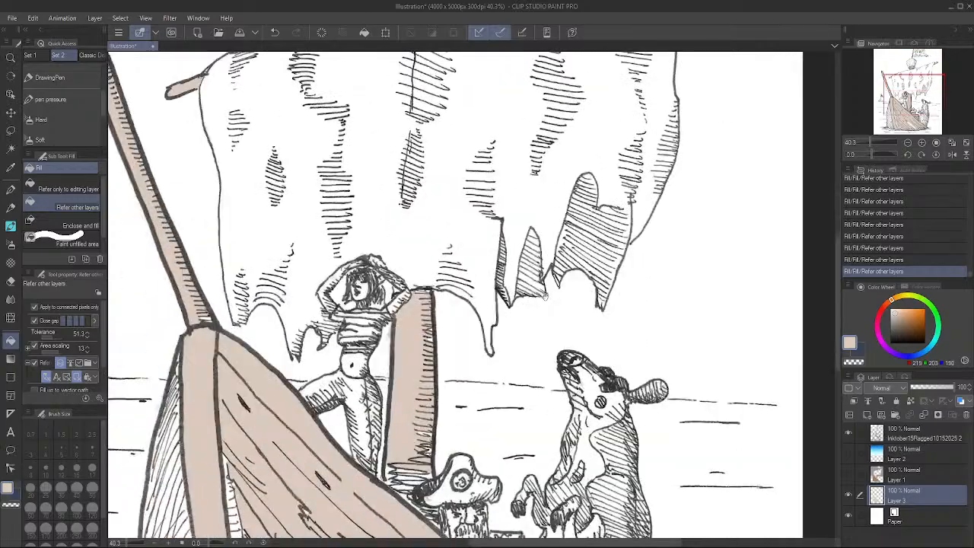
scroll(545, 296, down, 6)
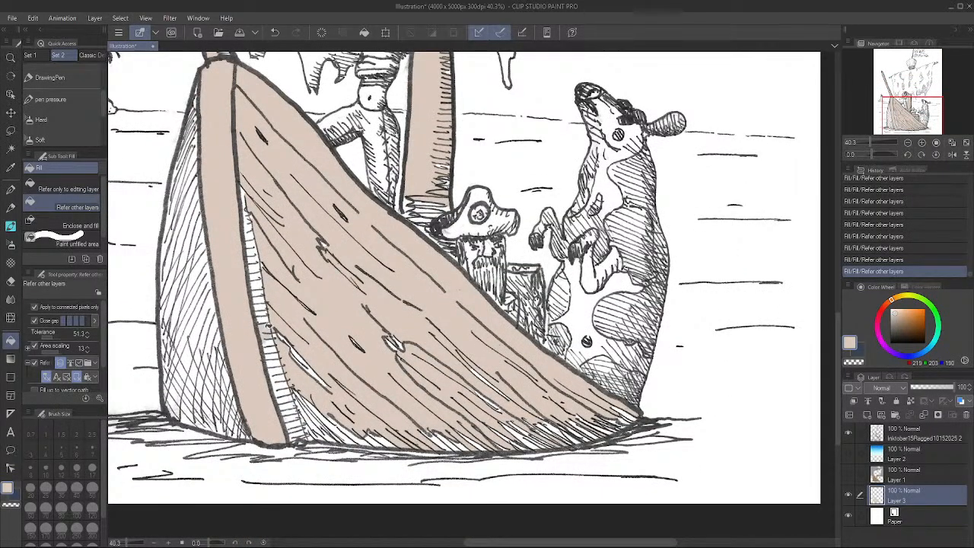
click(11, 191)
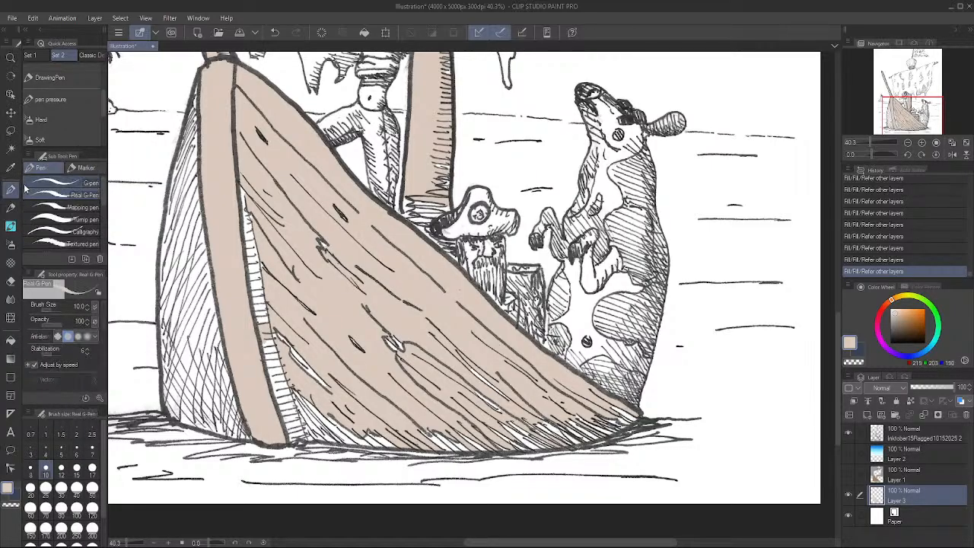
drag(196, 88, 194, 116)
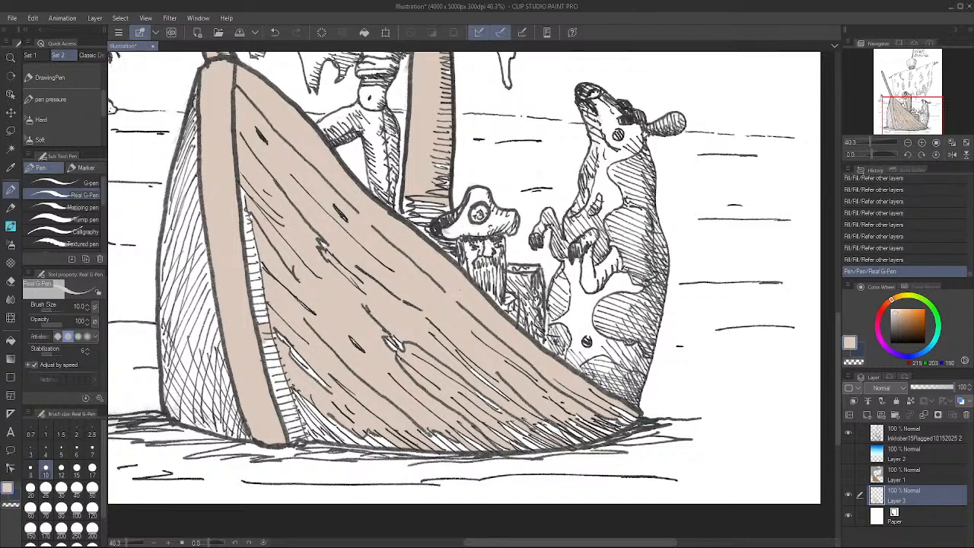
click(61, 487)
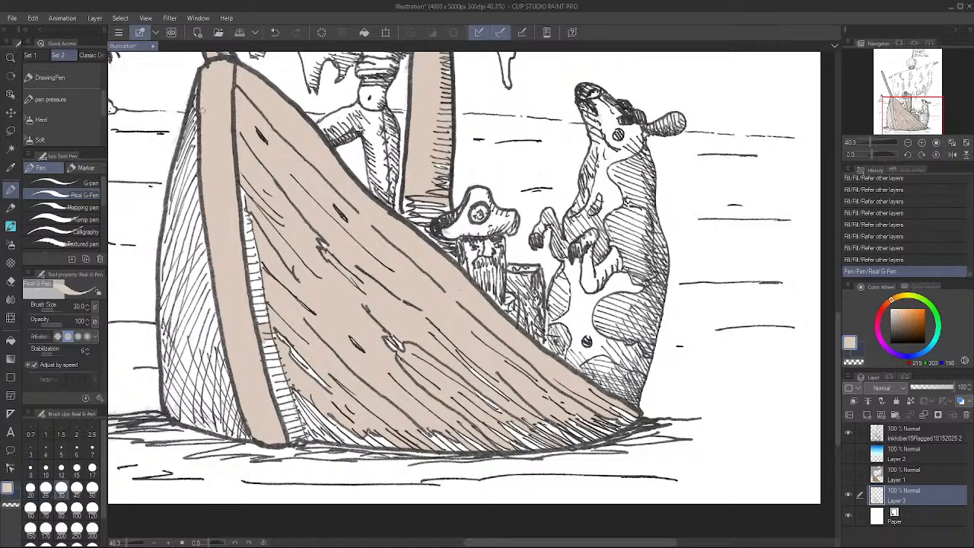
click(92, 488)
mouse_move(198, 95)
mouse_down()
mouse_move(158, 269)
mouse_move(173, 411)
mouse_move(167, 403)
mouse_move(203, 432)
mouse_move(225, 439)
mouse_move(228, 420)
mouse_up()
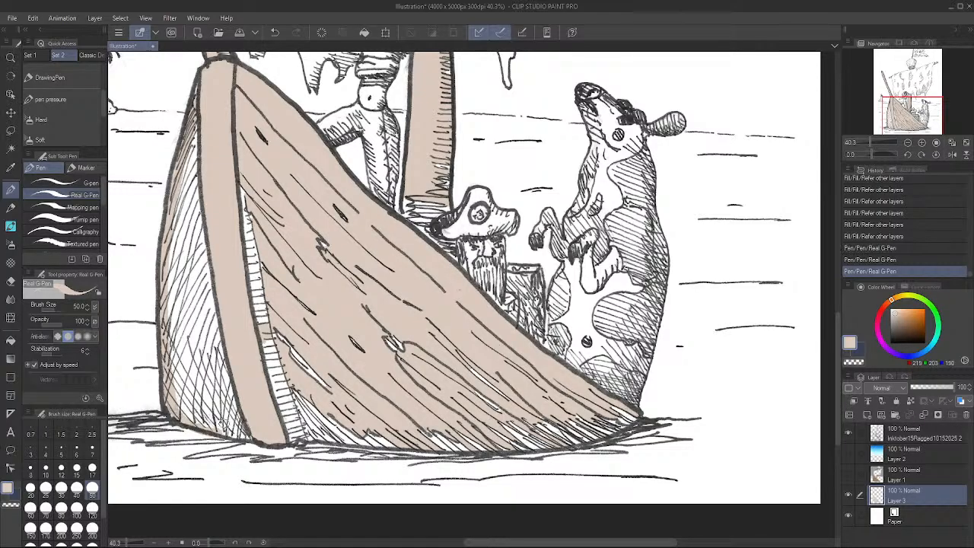
key(ctrl+z)
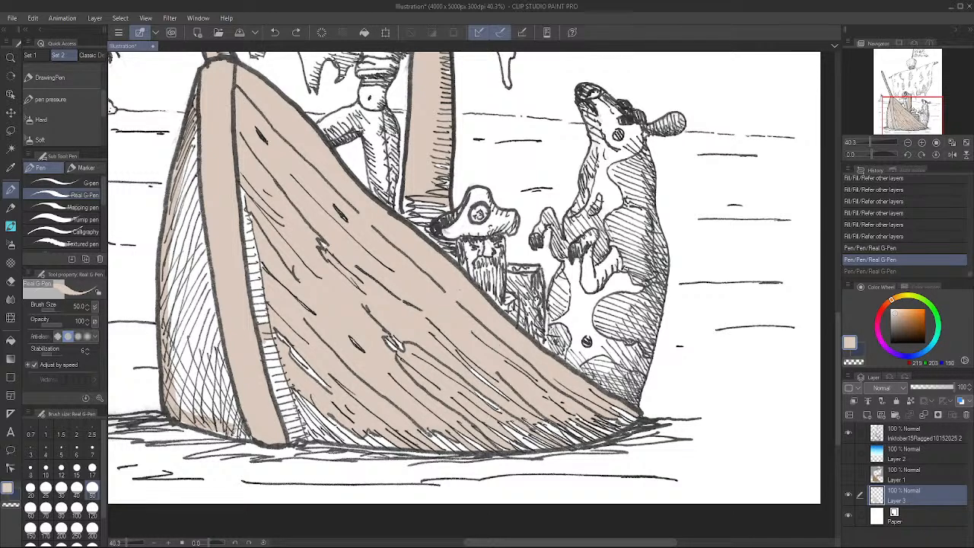
mouse_move(242, 435)
mouse_down()
mouse_move(211, 308)
mouse_move(195, 122)
mouse_move(187, 217)
mouse_move(206, 160)
mouse_up()
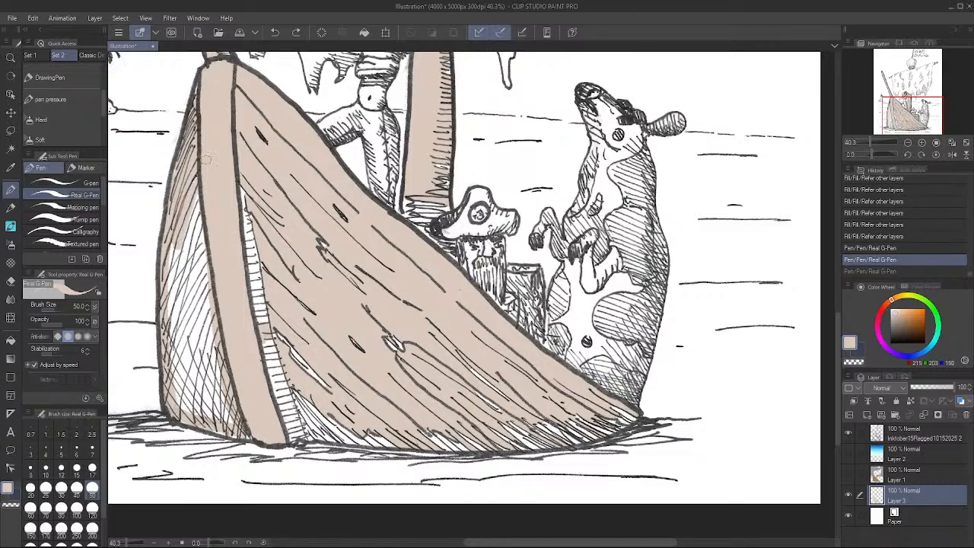
drag(183, 221, 182, 396)
mouse_move(184, 362)
mouse_down()
mouse_move(190, 403)
mouse_move(202, 365)
mouse_move(216, 415)
mouse_move(230, 422)
mouse_up()
mouse_move(205, 365)
mouse_down()
mouse_move(190, 297)
mouse_move(200, 192)
mouse_up()
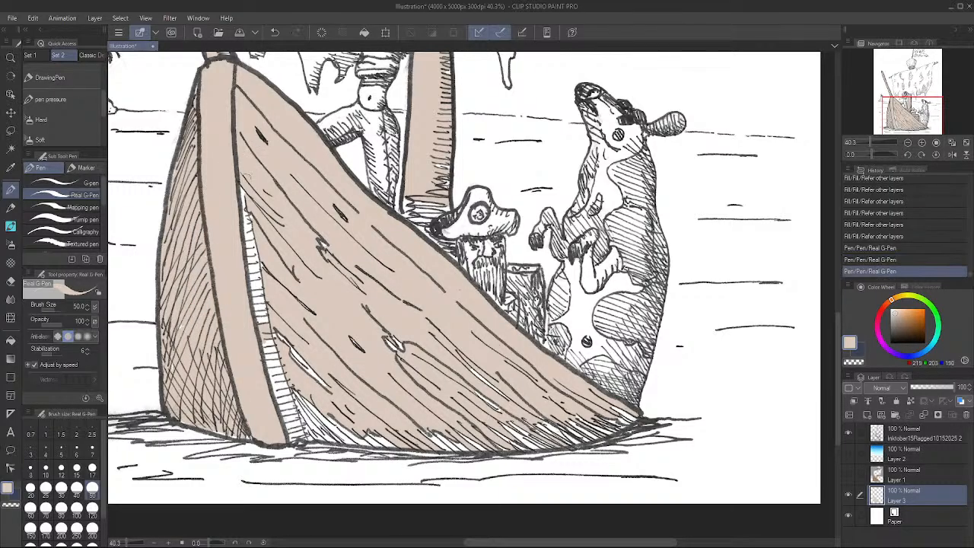
Paint the hatched strip beside the prow post and the white gaps along the hull's lower edge with the size 50 pen
mouse_move(248, 172)
mouse_down()
mouse_move(251, 259)
mouse_move(257, 288)
mouse_move(262, 261)
mouse_move(282, 374)
mouse_move(276, 402)
mouse_move(304, 443)
mouse_up()
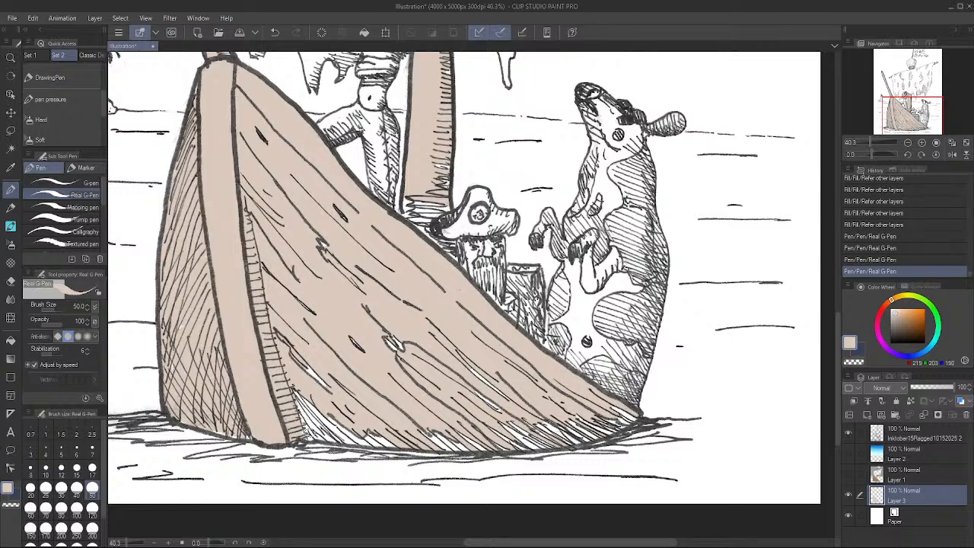
mouse_move(605, 432)
mouse_down()
mouse_move(629, 423)
mouse_move(617, 414)
mouse_move(577, 441)
mouse_move(525, 441)
mouse_move(545, 427)
mouse_move(547, 446)
mouse_move(521, 445)
mouse_up()
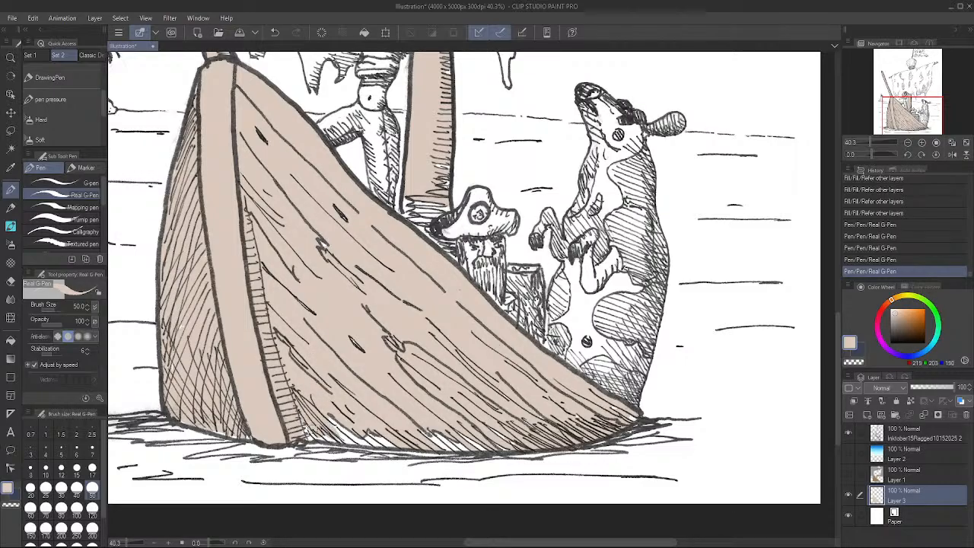
drag(310, 428, 364, 445)
drag(354, 431, 380, 446)
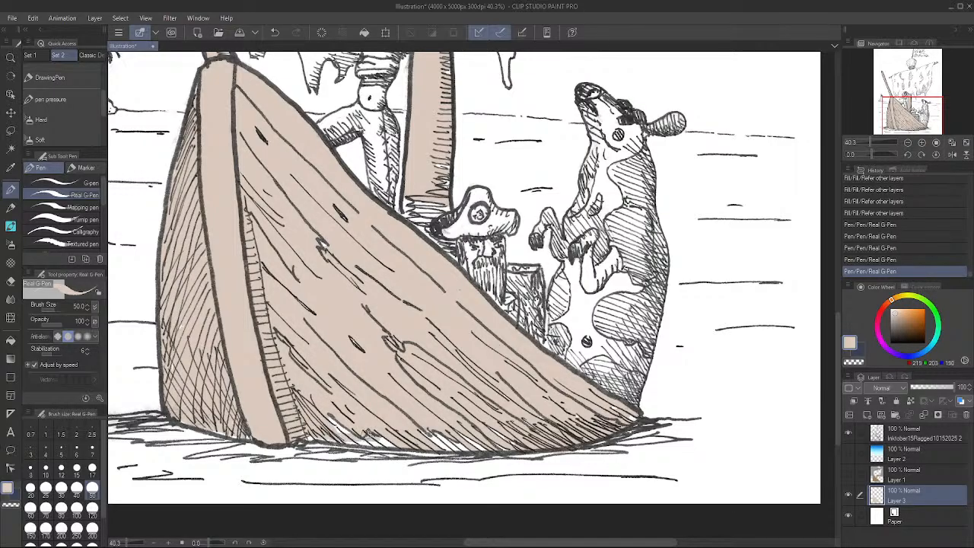
drag(335, 423, 372, 427)
Enlarge the pen to size 100 and cover the remaining white gaps in the hatching along the hull's waterline
scroll(479, 453, up, 3)
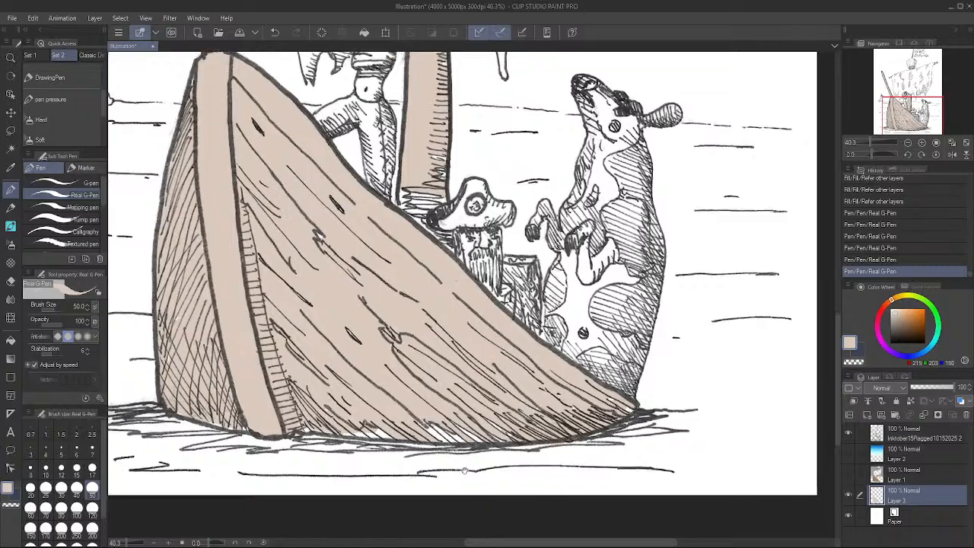
scroll(493, 314, up, 2)
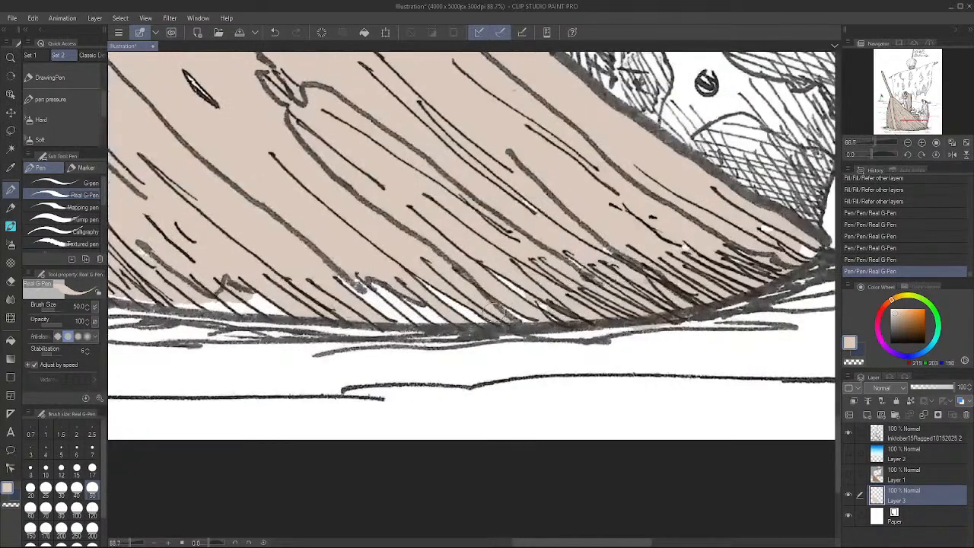
mouse_move(544, 288)
mouse_down()
mouse_move(525, 313)
mouse_move(569, 288)
mouse_move(576, 304)
mouse_move(565, 292)
mouse_move(449, 300)
mouse_move(484, 304)
mouse_move(392, 296)
mouse_move(384, 286)
mouse_move(194, 292)
mouse_move(163, 277)
mouse_move(145, 251)
mouse_up()
key(bracketright)
key(bracketright)
key(bracketright)
key(bracketright)
mouse_move(131, 283)
mouse_down()
mouse_move(259, 293)
mouse_move(218, 294)
mouse_up()
drag(542, 319, 386, 311)
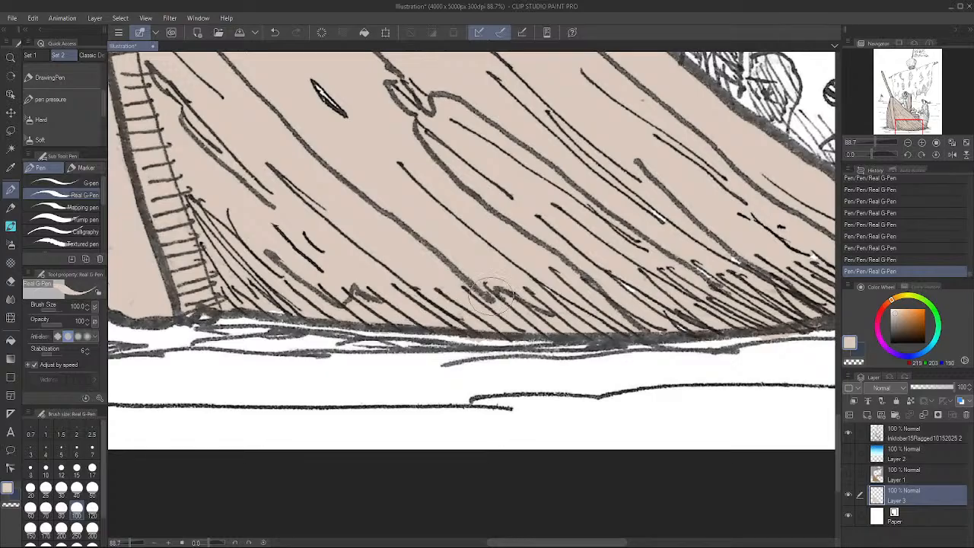
mouse_move(704, 296)
mouse_down()
mouse_move(501, 302)
mouse_move(354, 322)
mouse_up()
mouse_move(560, 286)
mouse_down()
mouse_move(580, 301)
mouse_move(545, 291)
mouse_up()
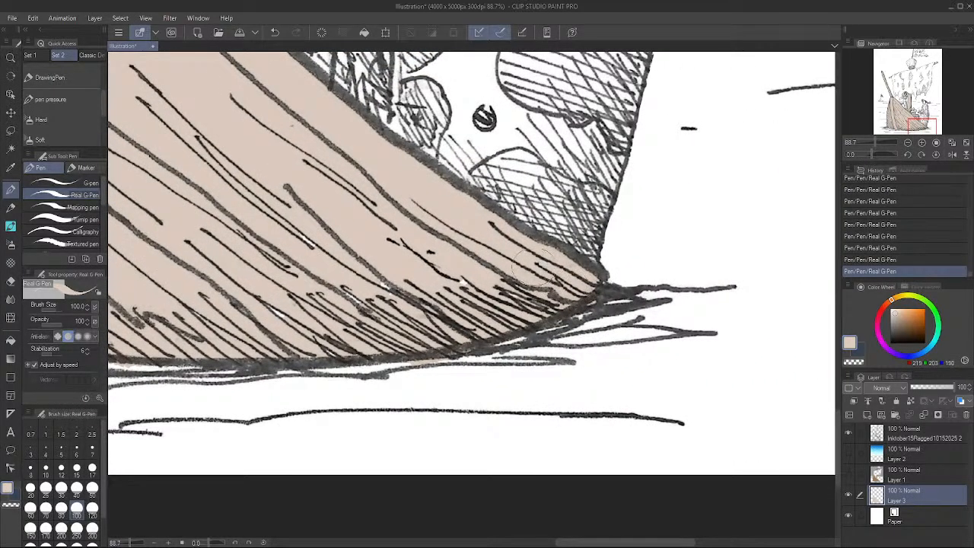
mouse_move(480, 292)
mouse_down()
mouse_move(385, 287)
mouse_move(360, 301)
mouse_move(433, 307)
mouse_up()
drag(344, 358, 330, 369)
Paint the hatched base of the mast and the gaps beside the captain's hat beige, finishing with the Turnip pen at size 30
mouse_move(289, 176)
mouse_down()
mouse_move(348, 319)
mouse_move(425, 444)
mouse_up()
drag(323, 296, 388, 377)
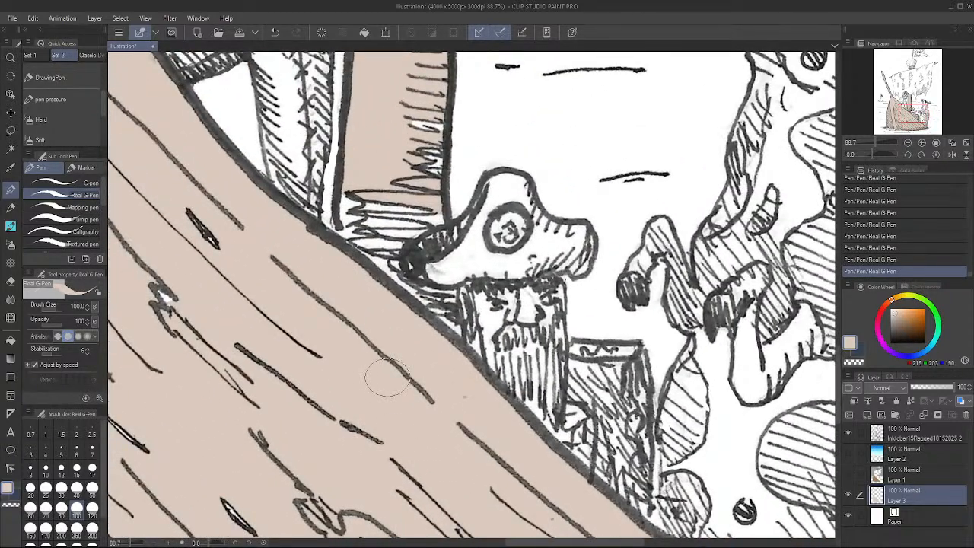
mouse_move(367, 171)
mouse_down()
mouse_move(362, 232)
mouse_move(378, 242)
mouse_move(404, 221)
mouse_move(418, 227)
mouse_move(433, 109)
mouse_move(433, 173)
mouse_move(418, 114)
mouse_move(418, 137)
mouse_move(423, 195)
mouse_move(437, 220)
mouse_move(399, 238)
mouse_move(395, 261)
mouse_move(376, 249)
mouse_move(430, 299)
mouse_up()
click(97, 218)
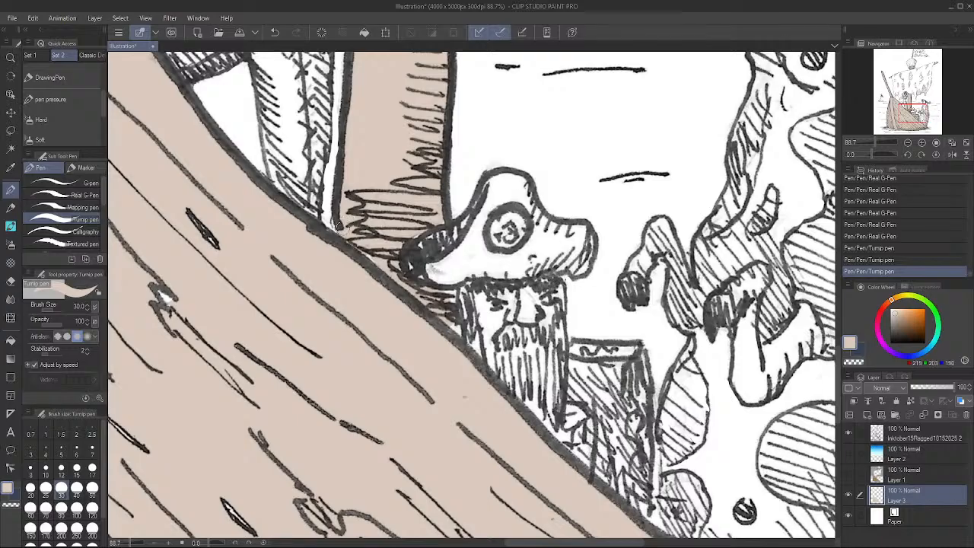
drag(339, 227, 345, 224)
Colour the unhatched planks of the crow's nest light beige with a short Turnip pen stroke and fills
drag(382, 135, 346, 388)
drag(398, 116, 404, 271)
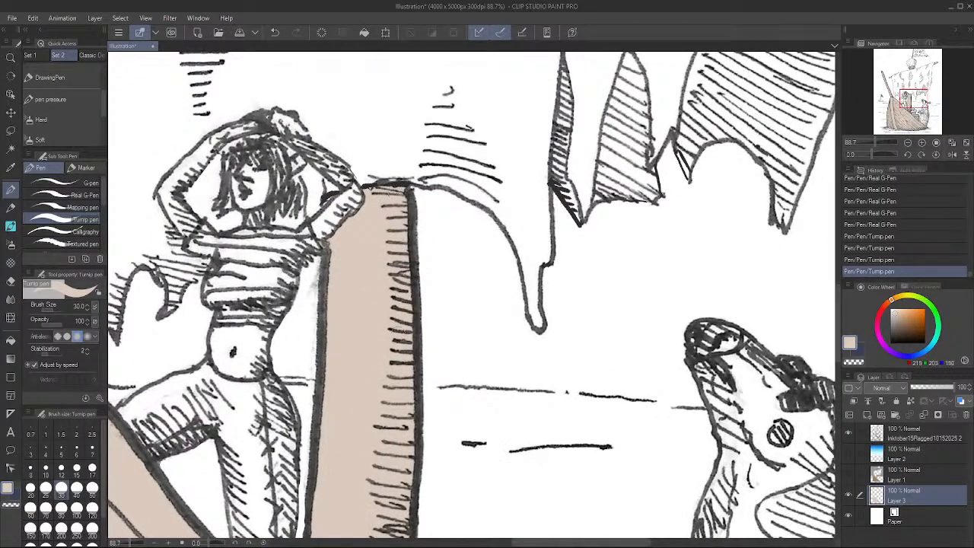
drag(400, 108, 373, 444)
drag(378, 266, 375, 539)
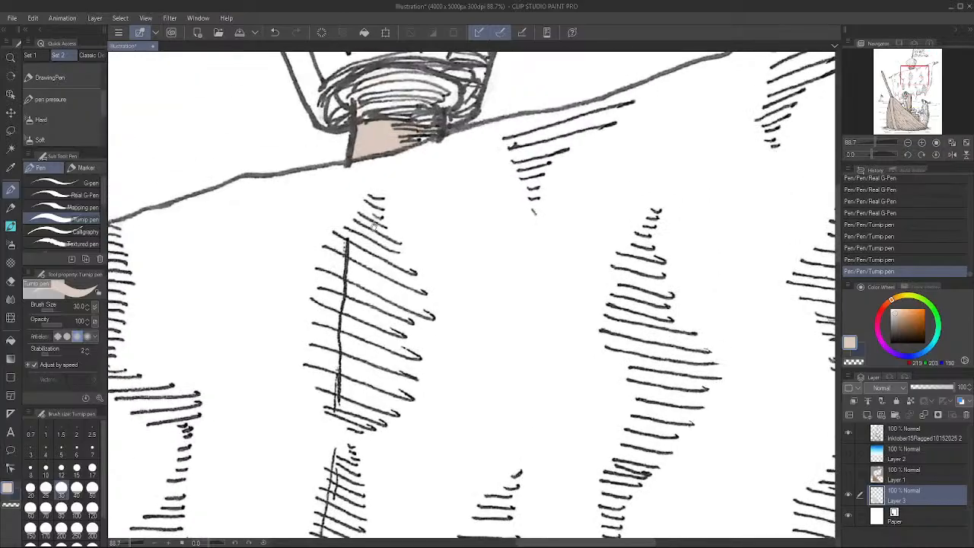
drag(373, 226, 362, 425)
drag(248, 154, 266, 187)
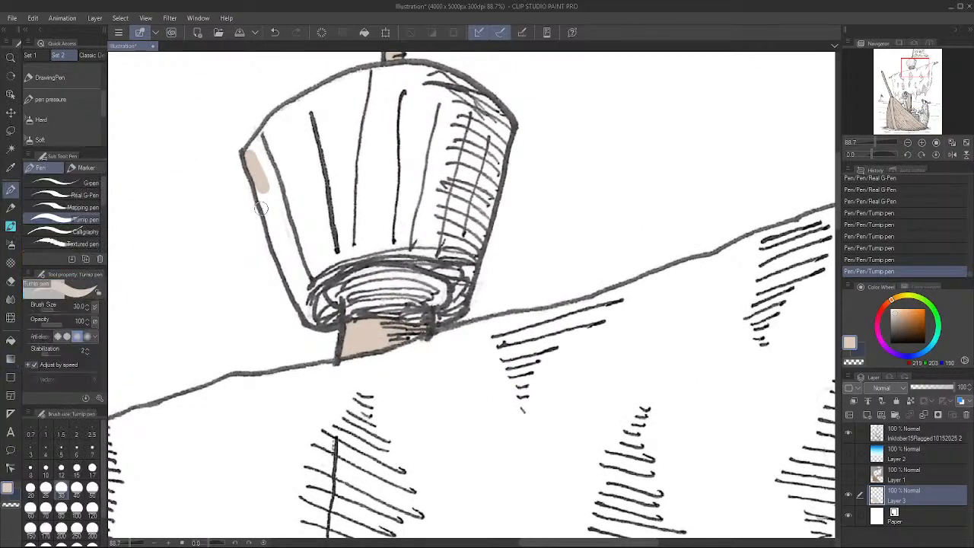
key(g)
click(320, 151)
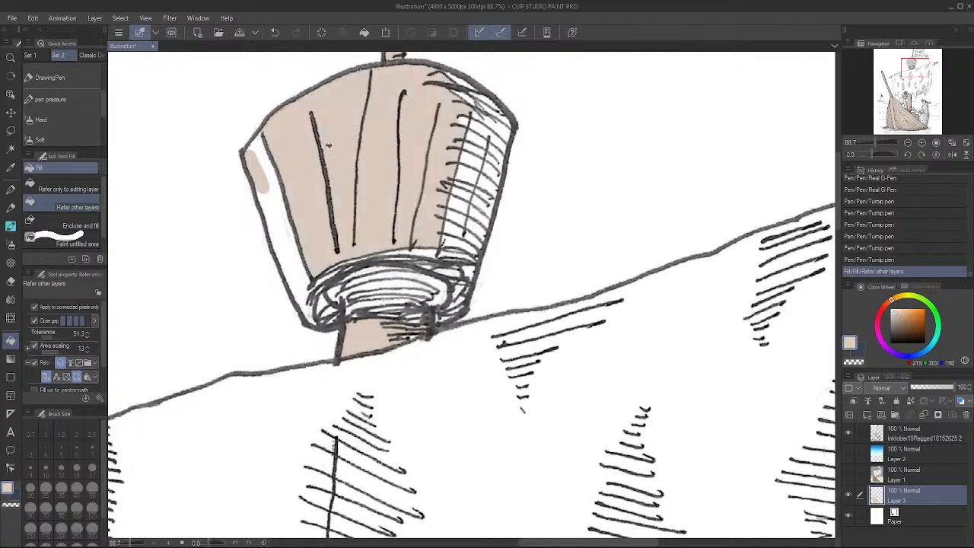
click(288, 234)
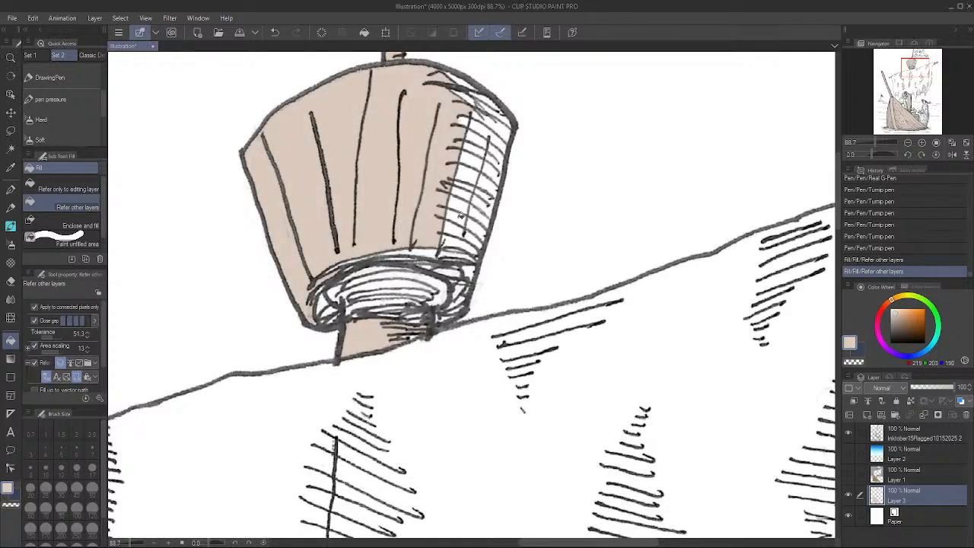
Paint the hatched side and base ring of the crow's nest beige with the Turnip pen, and touch up the exposed yard end
key(p)
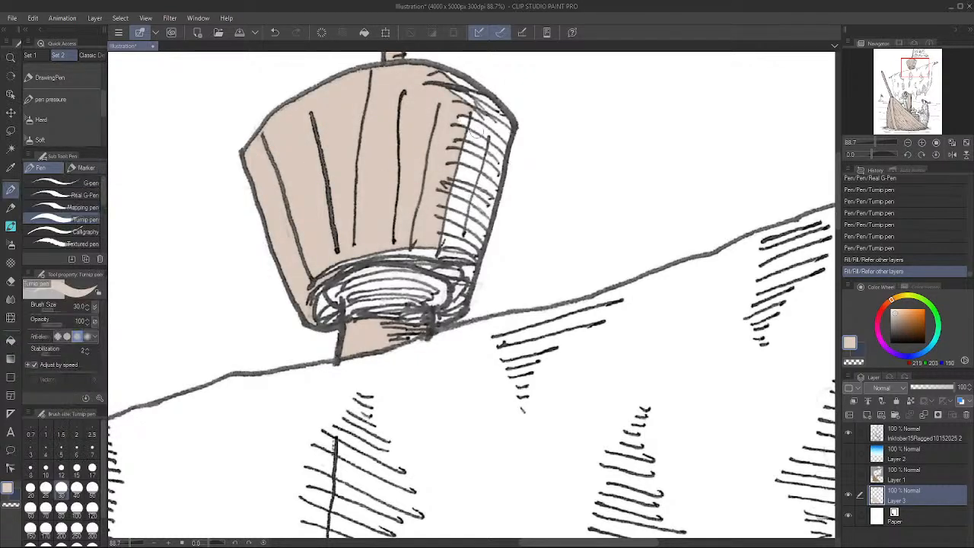
mouse_move(451, 78)
mouse_down()
mouse_move(506, 124)
mouse_move(455, 308)
mouse_move(409, 318)
mouse_move(329, 297)
mouse_move(312, 302)
mouse_move(319, 298)
mouse_move(326, 316)
mouse_move(358, 259)
mouse_move(373, 251)
mouse_move(374, 262)
mouse_move(419, 242)
mouse_move(361, 312)
mouse_move(368, 293)
mouse_move(398, 295)
mouse_move(387, 320)
mouse_move(469, 286)
mouse_up()
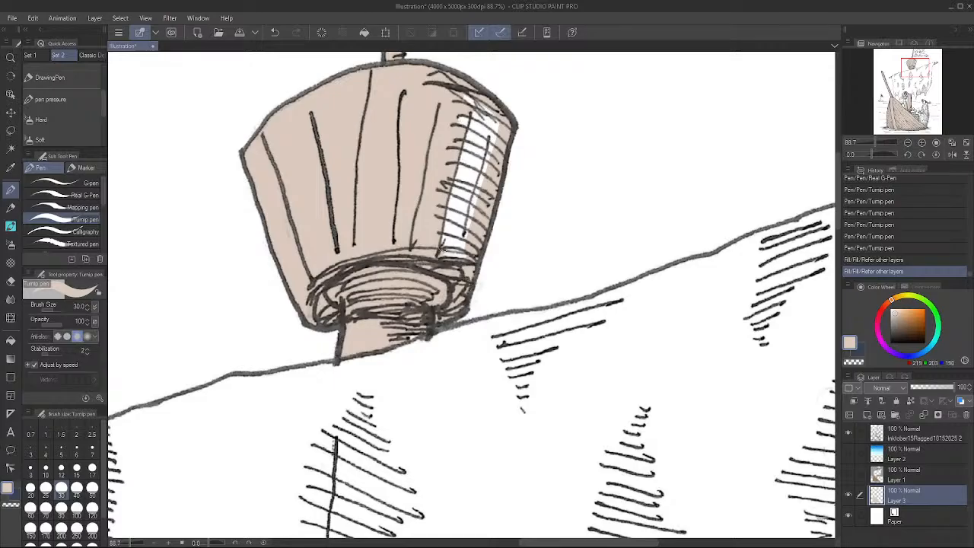
drag(443, 250, 456, 249)
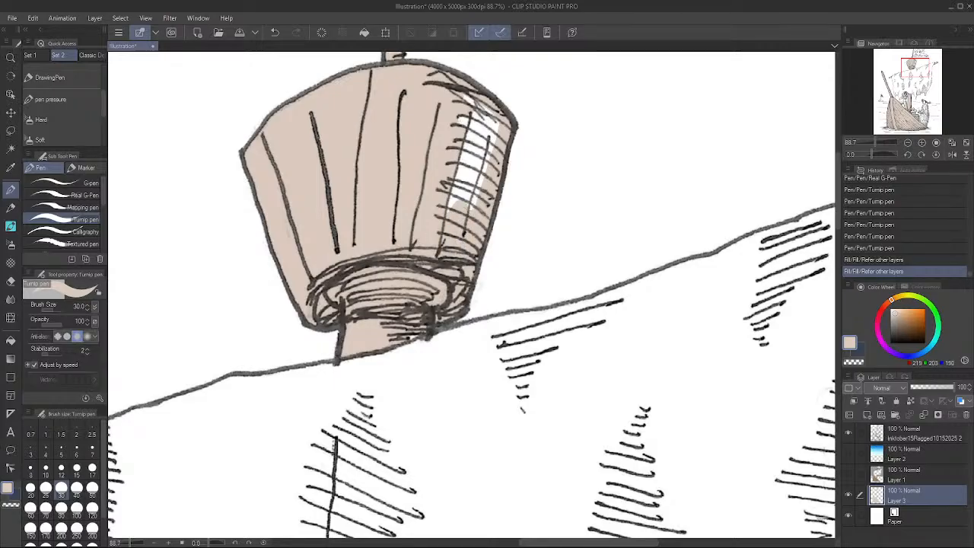
mouse_move(456, 205)
mouse_down()
mouse_move(496, 128)
mouse_move(479, 123)
mouse_move(483, 111)
mouse_move(462, 97)
mouse_move(494, 87)
mouse_up()
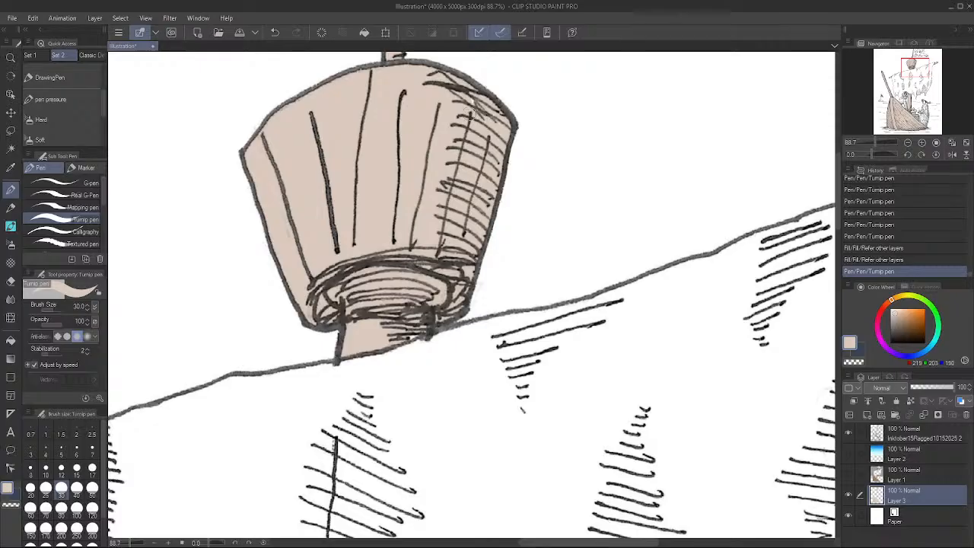
drag(465, 140, 475, 137)
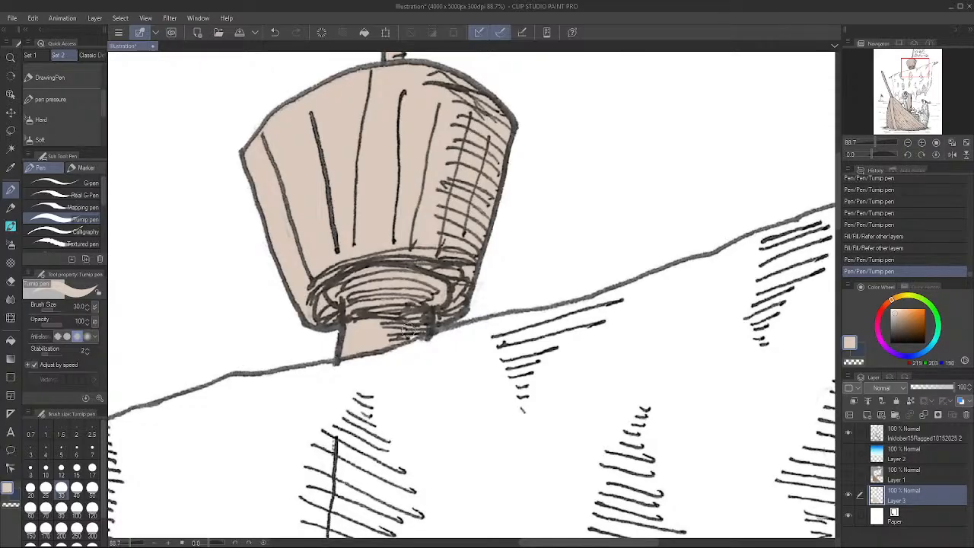
drag(409, 329, 417, 332)
scroll(446, 187, up, 5)
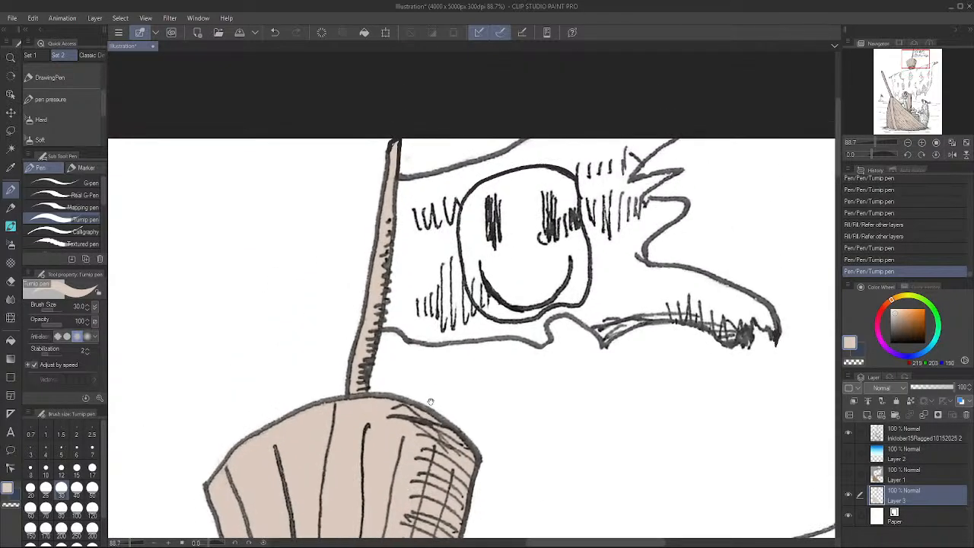
scroll(433, 382, down, 6)
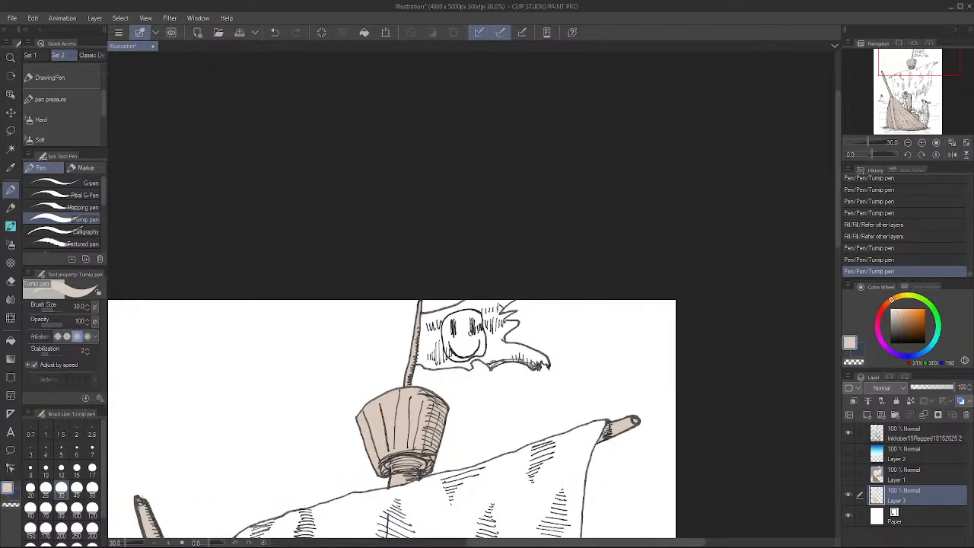
drag(613, 438, 618, 435)
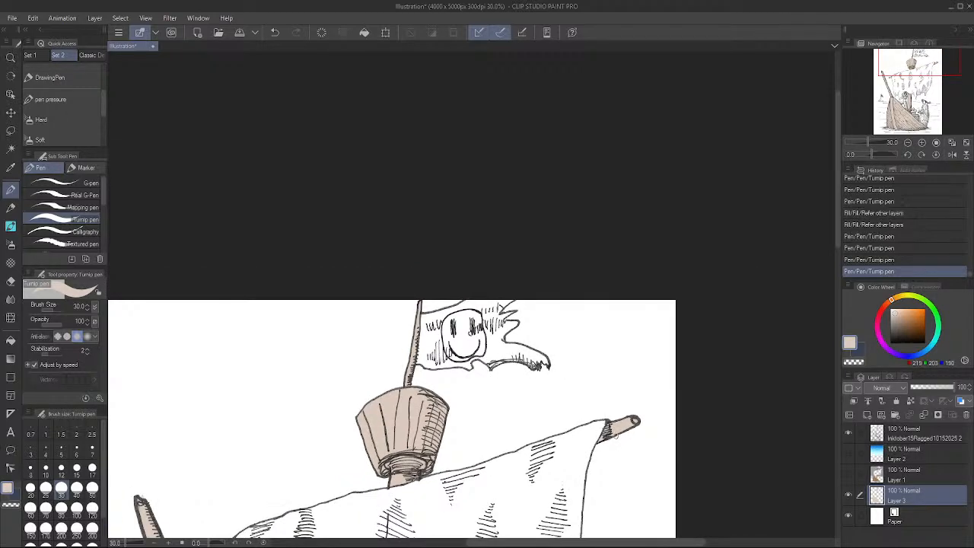
Choose a pale cream (RGB 252, 244, 222) and paint the sand of the small island with the size 30 Turnip pen
scroll(441, 304, down, 10)
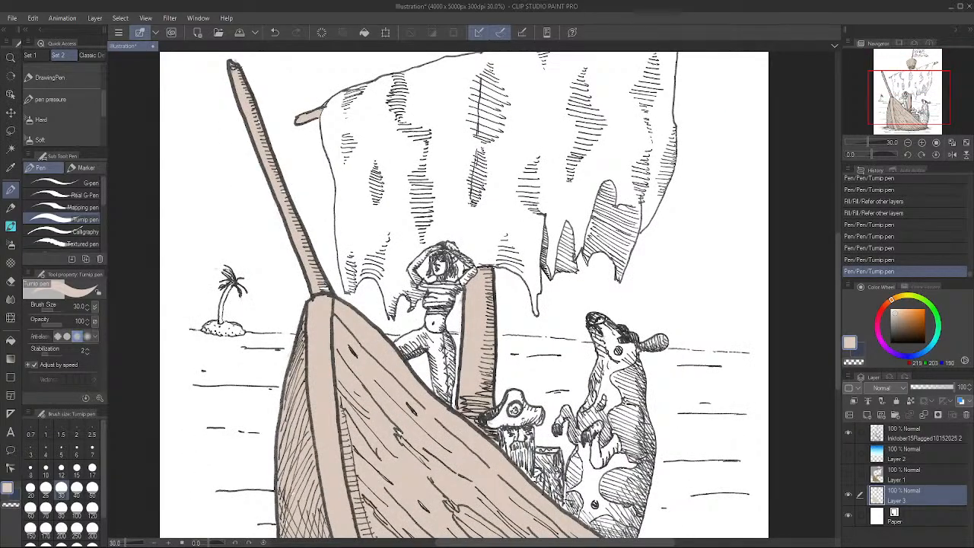
click(895, 310)
click(895, 308)
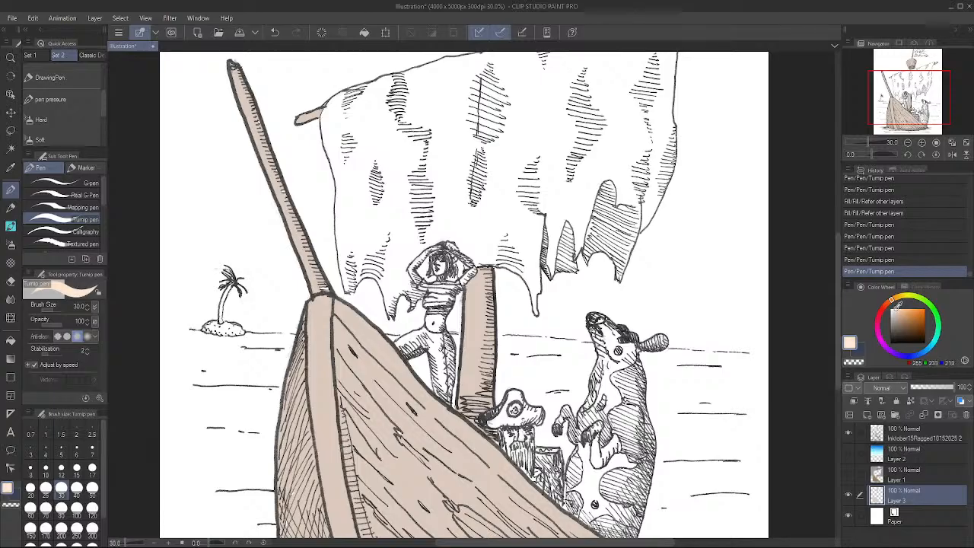
click(897, 296)
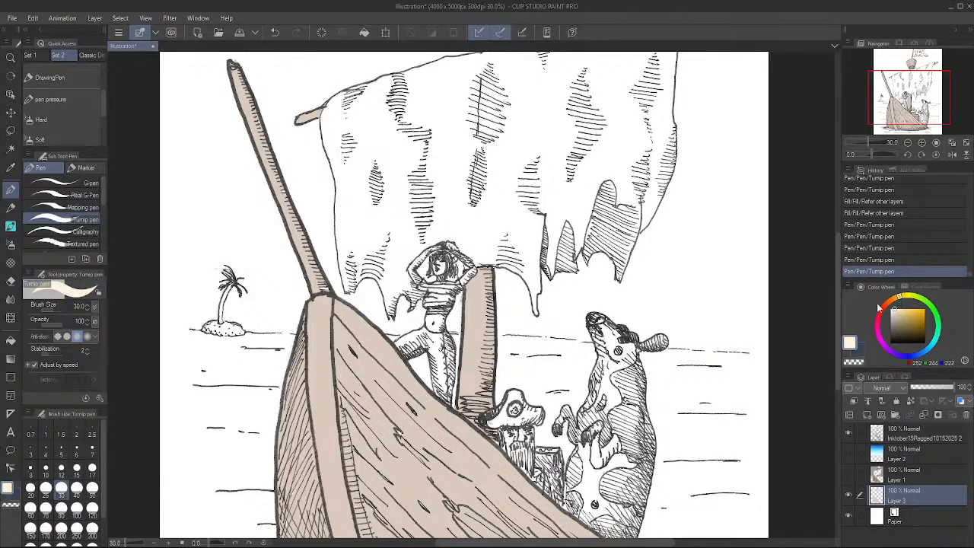
scroll(229, 344, up, 8)
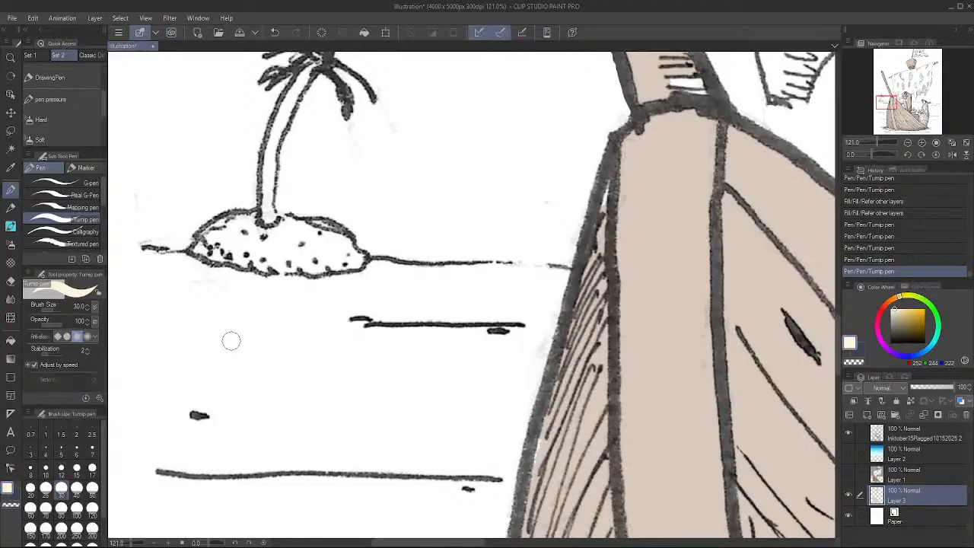
mouse_move(201, 245)
mouse_down()
mouse_move(235, 225)
mouse_move(259, 240)
mouse_move(281, 232)
mouse_move(217, 251)
mouse_move(201, 244)
mouse_move(298, 260)
mouse_move(248, 258)
mouse_move(260, 264)
mouse_move(349, 254)
mouse_move(357, 265)
mouse_move(337, 239)
mouse_move(305, 230)
mouse_move(287, 243)
mouse_move(325, 245)
mouse_move(275, 249)
mouse_move(352, 252)
mouse_up()
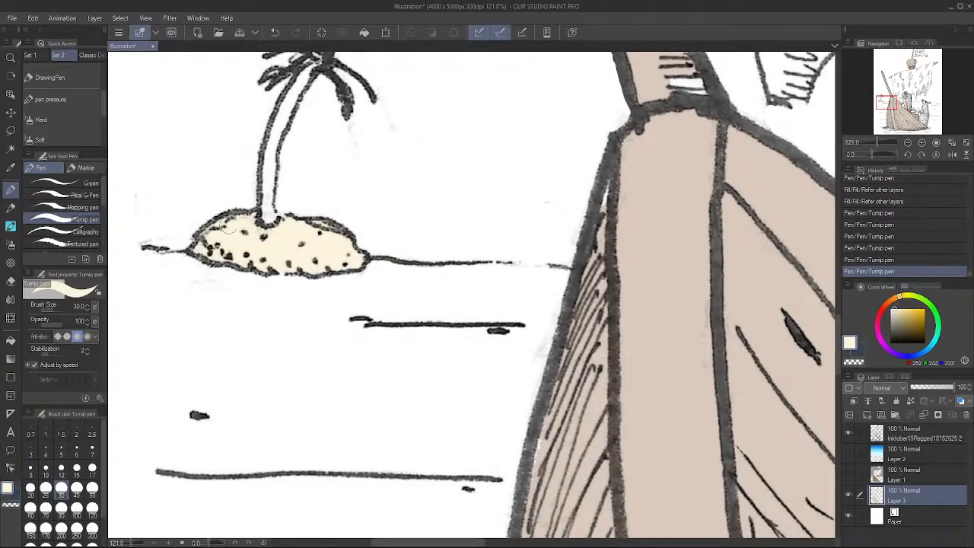
drag(226, 225, 268, 221)
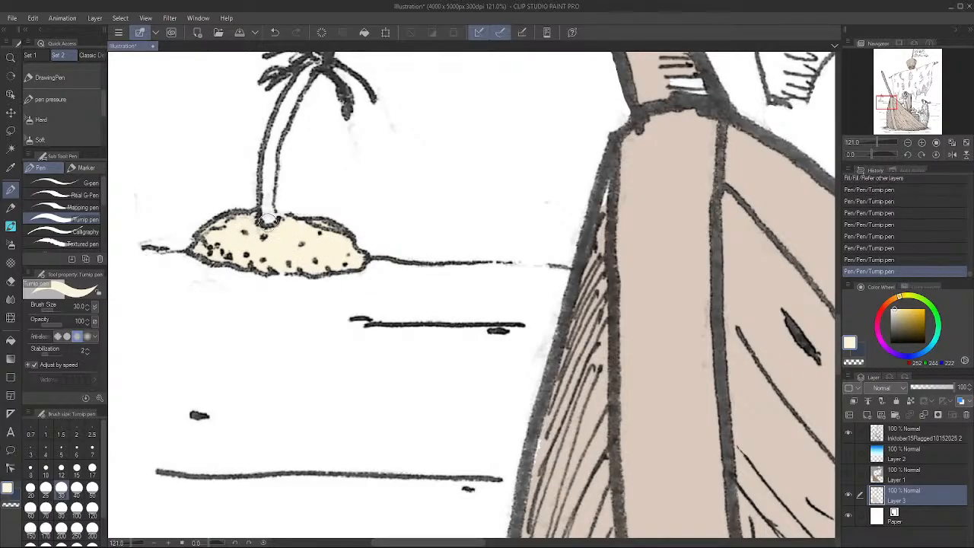
Sample the hull's beige, reduce the pen to size 17 and paint the palm tree's trunk
alt+click(669, 361)
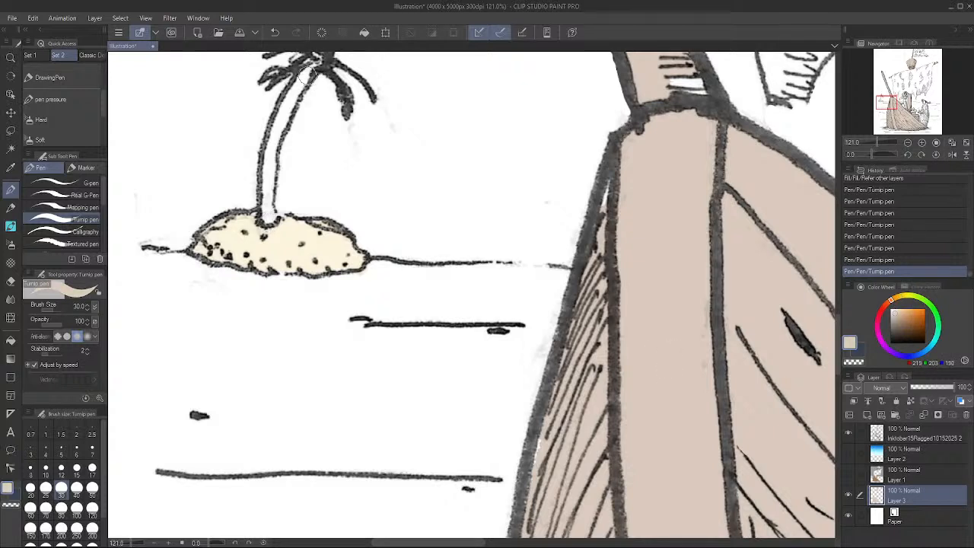
key(bracketleft)
key(bracketleft)
key(bracketleft)
drag(312, 66, 276, 137)
mouse_move(282, 93)
mouse_down()
mouse_move(266, 207)
mouse_move(282, 211)
mouse_up()
drag(318, 148, 295, 277)
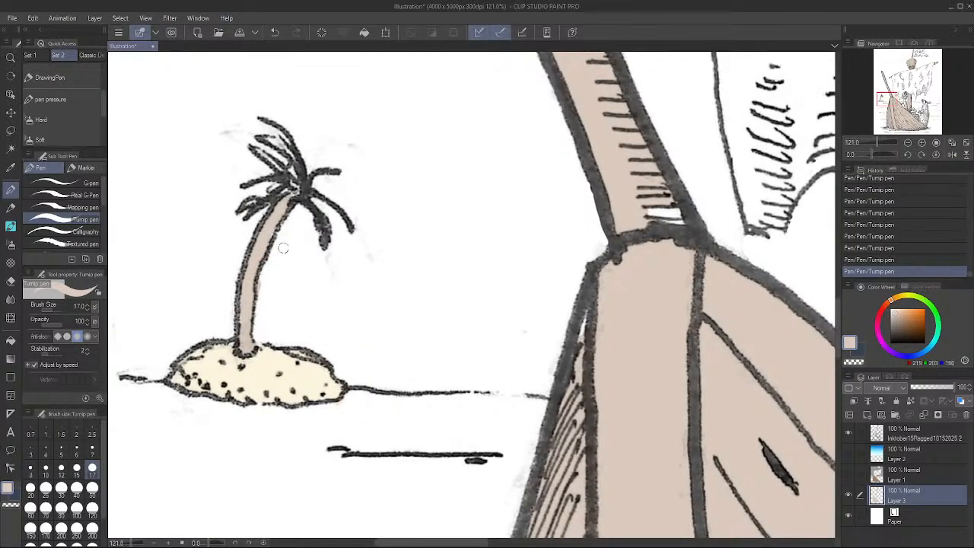
Choose a dark green (RGB 57, 100, 70) and paint the palm tree's lower and upper fronds
click(937, 326)
click(908, 330)
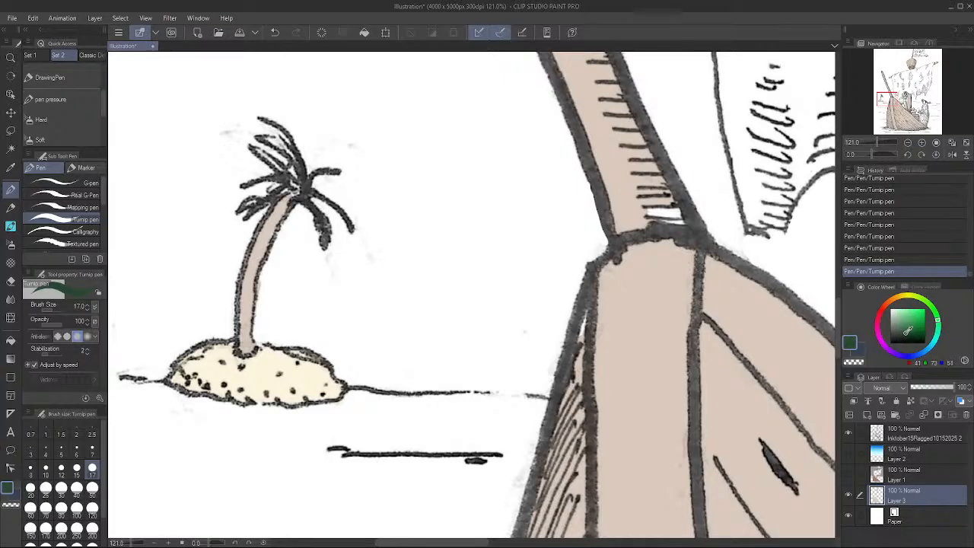
click(910, 326)
click(905, 329)
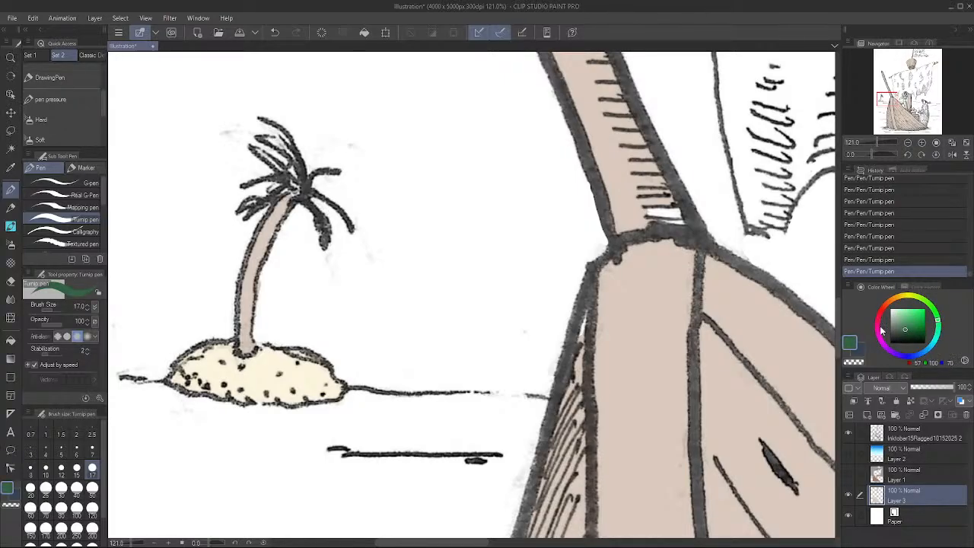
mouse_move(304, 194)
mouse_down()
mouse_move(326, 237)
mouse_move(291, 185)
mouse_move(253, 208)
mouse_up()
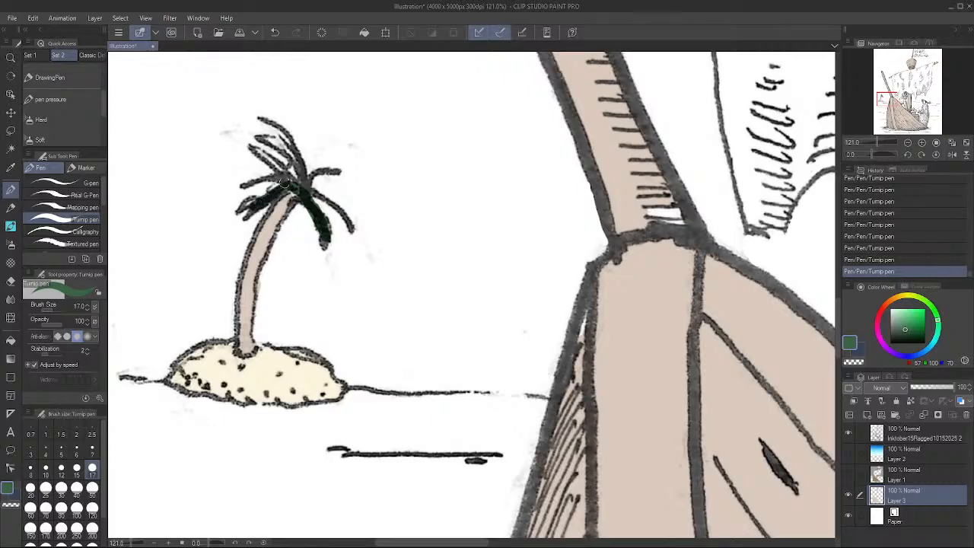
mouse_move(283, 163)
mouse_down()
mouse_move(263, 138)
mouse_move(308, 176)
mouse_up()
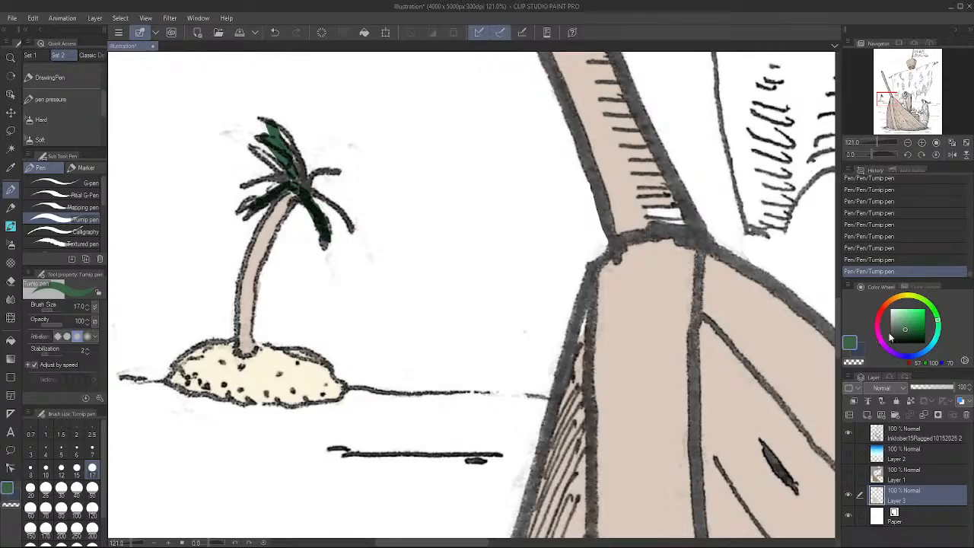
Shift the green to a greyer tone (RGB 96, 111, 101) and paint over all the palm fronds
drag(900, 327, 898, 326)
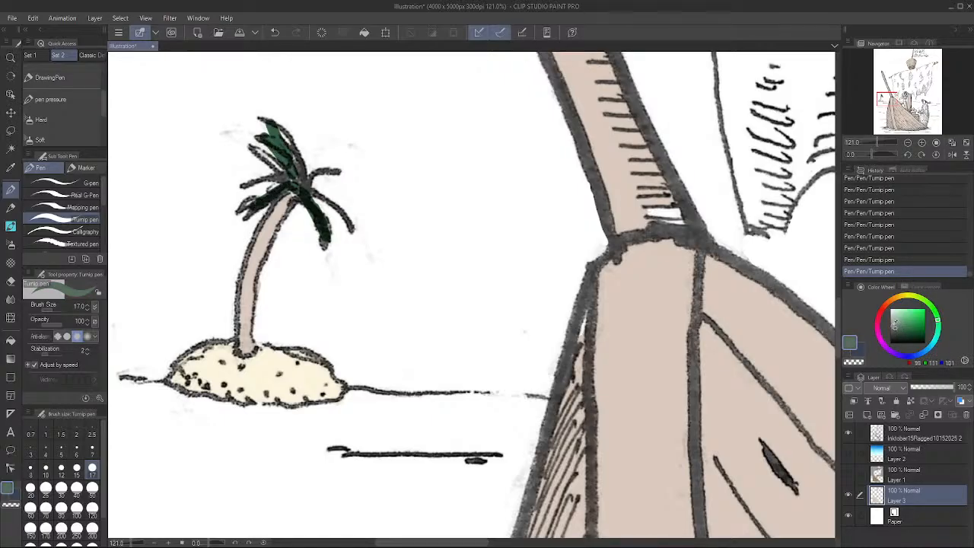
drag(259, 203, 239, 214)
drag(258, 206, 271, 192)
mouse_move(270, 123)
mouse_down()
mouse_move(283, 173)
mouse_move(301, 175)
mouse_move(323, 227)
mouse_up()
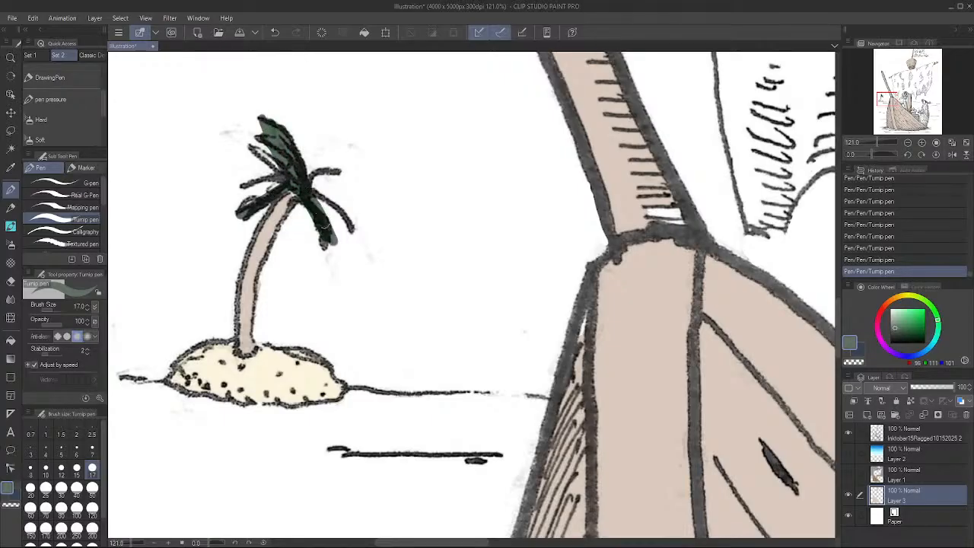
mouse_move(313, 190)
mouse_down()
mouse_move(336, 210)
mouse_move(263, 152)
mouse_move(237, 219)
mouse_move(291, 184)
mouse_move(348, 226)
mouse_up()
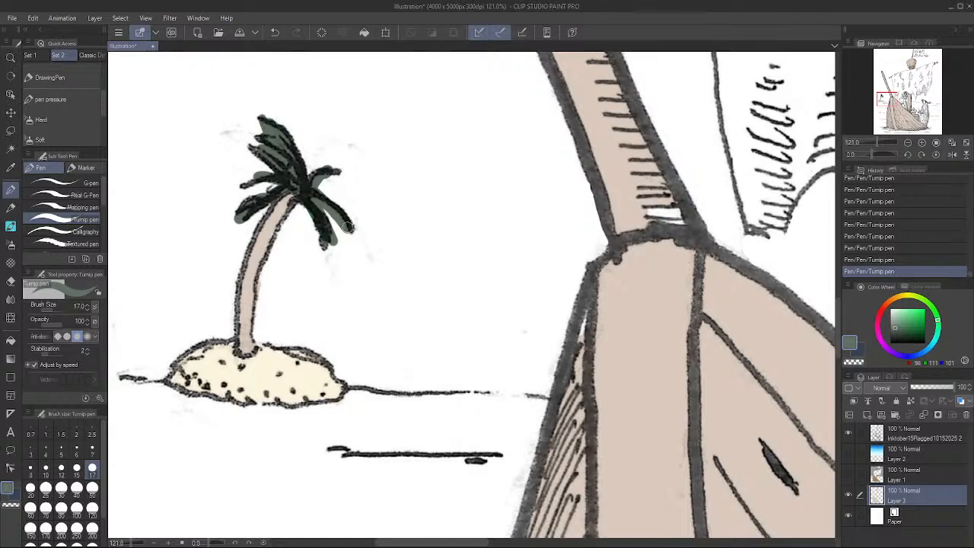
drag(315, 184, 331, 181)
Sample the hull's beige and fill the white gap at the base of the prow post
scroll(301, 141, down, 4)
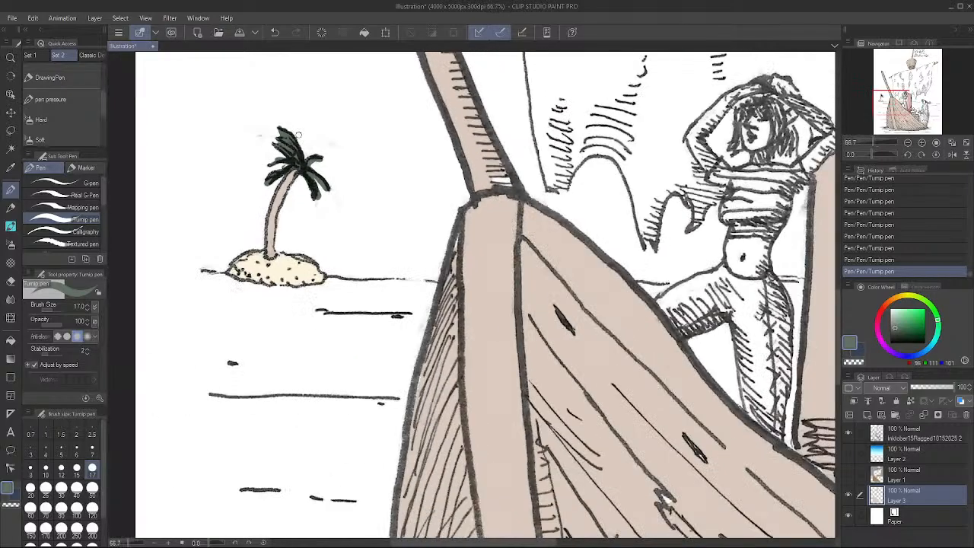
alt+click(498, 270)
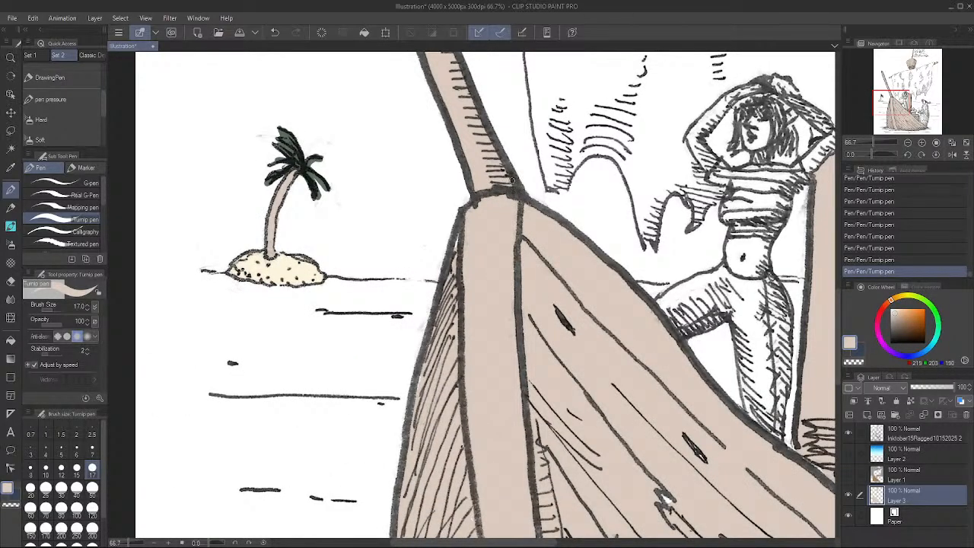
Try to open another image file from disk alongside the ship illustration
click(12, 20)
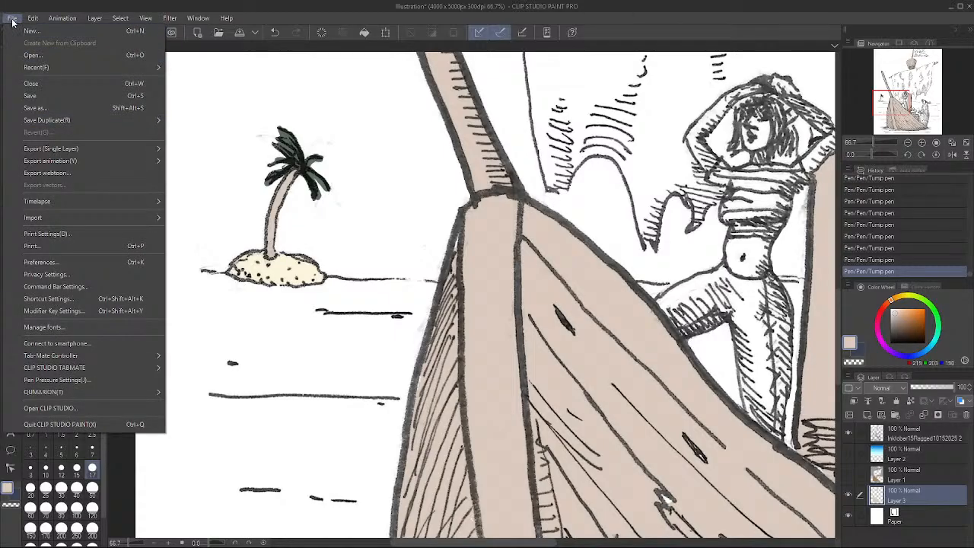
mouse_move(42, 67)
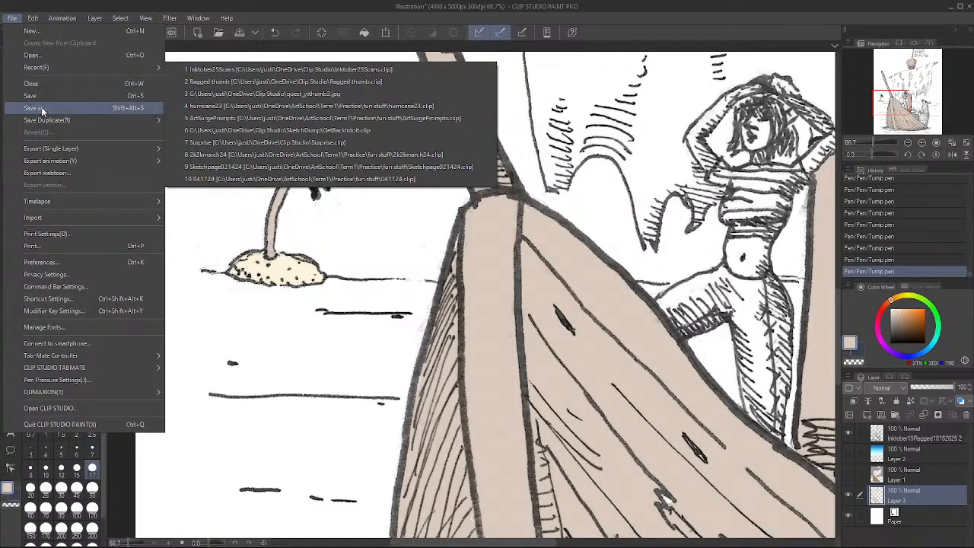
click(51, 59)
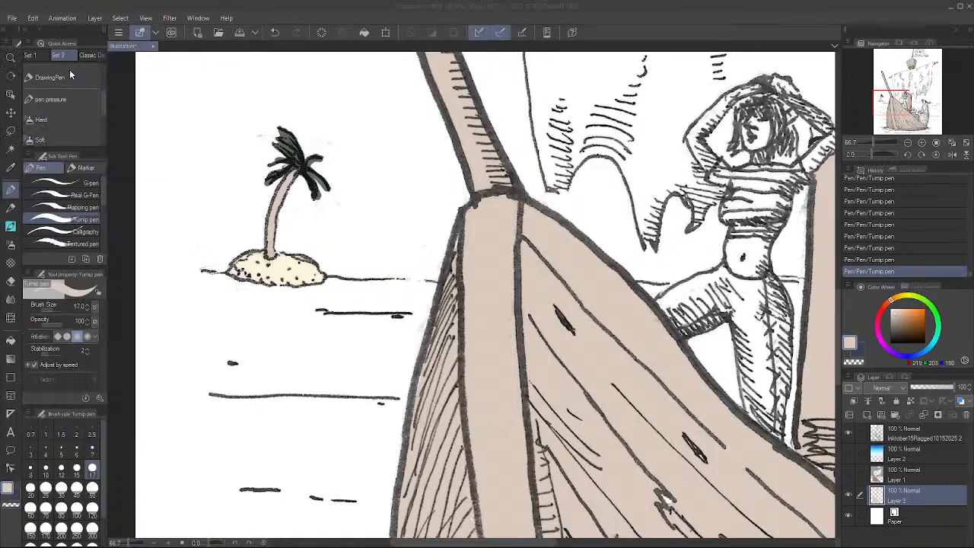
key(Escape)
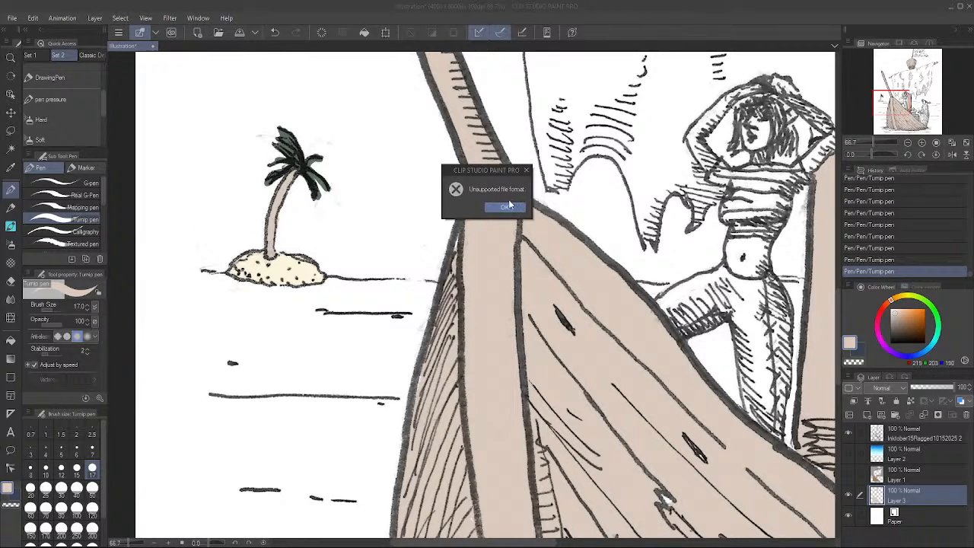
click(507, 209)
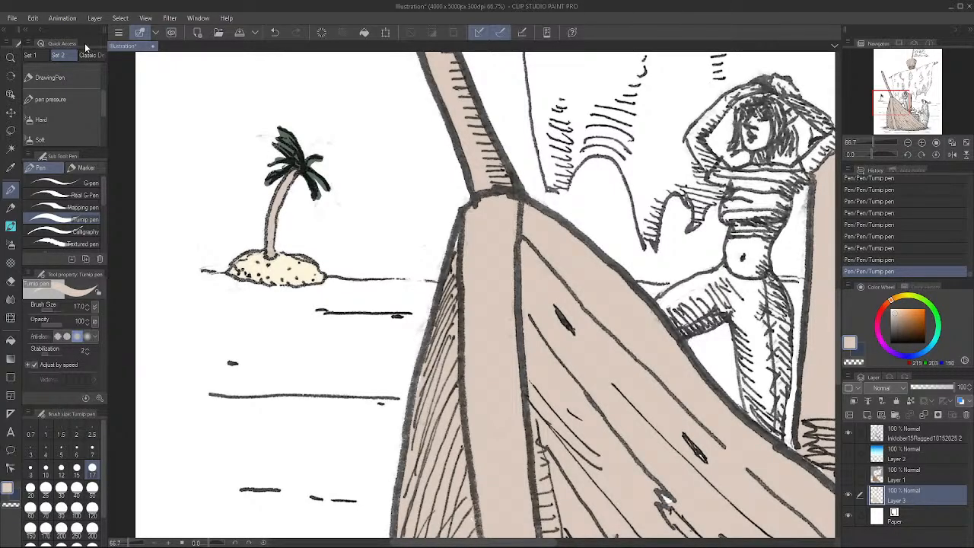
click(11, 20)
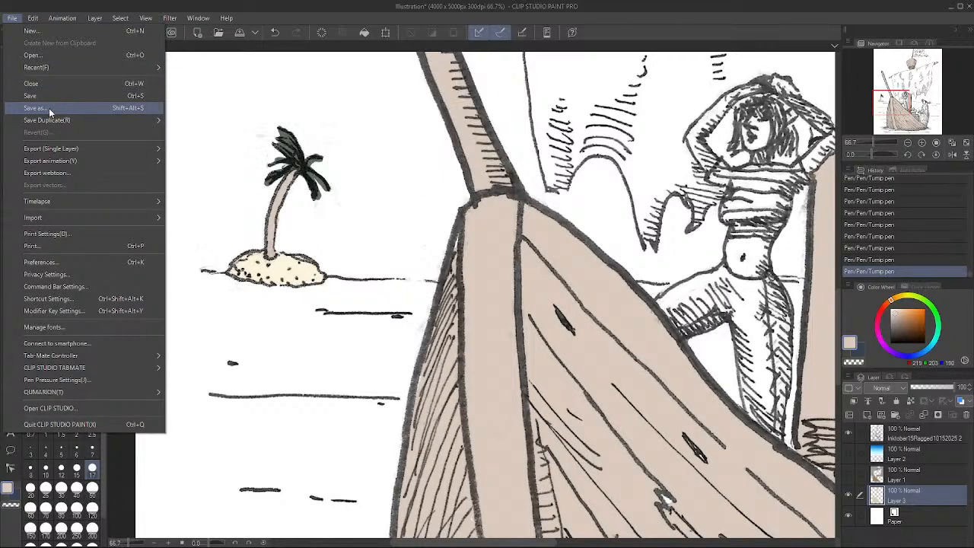
click(60, 56)
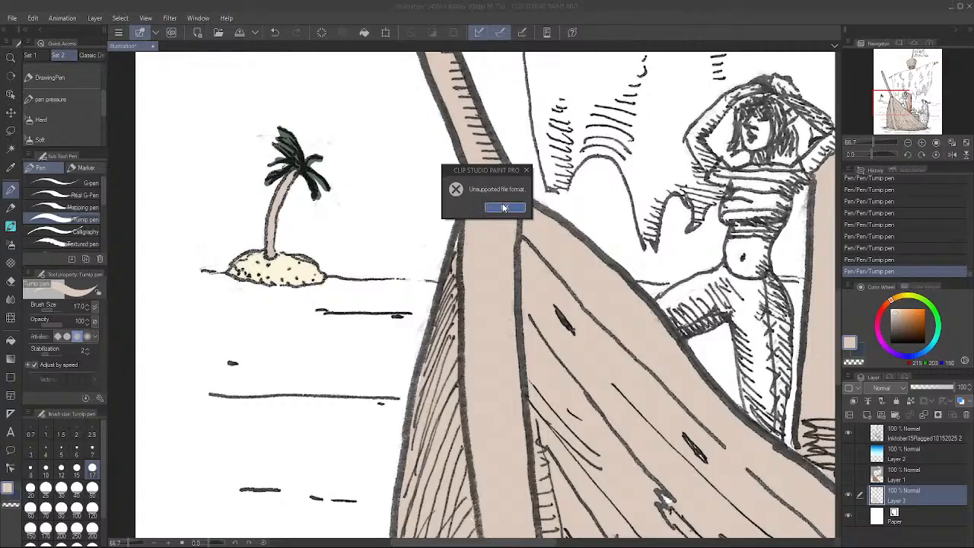
click(504, 206)
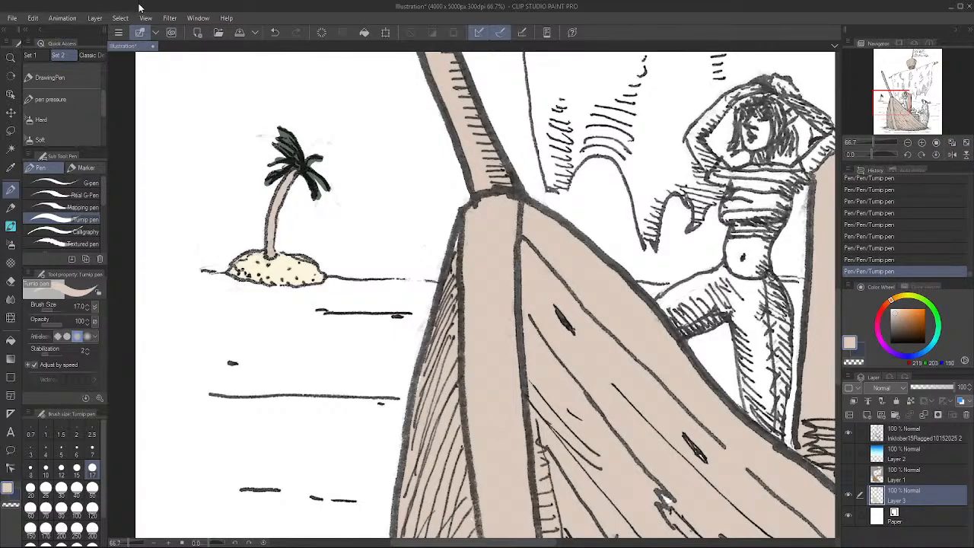
click(15, 19)
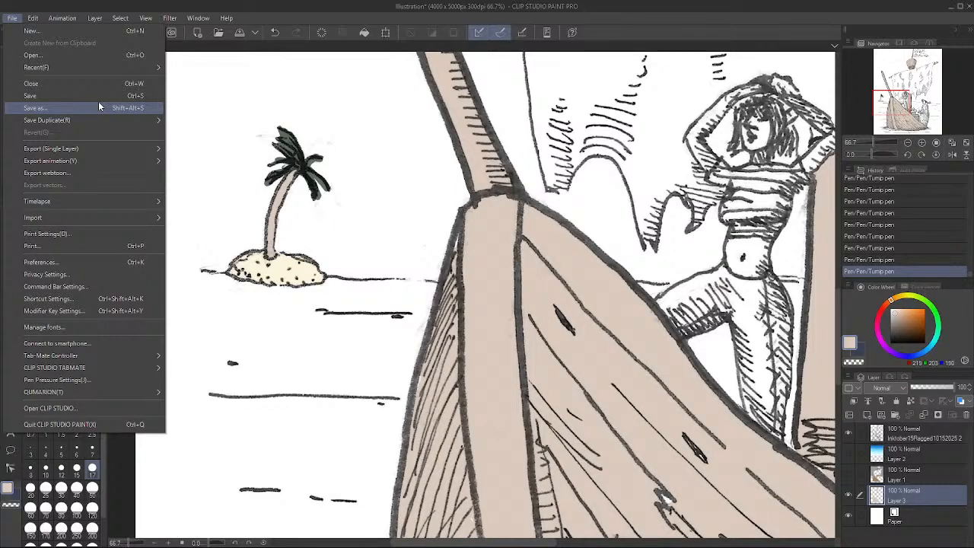
click(76, 51)
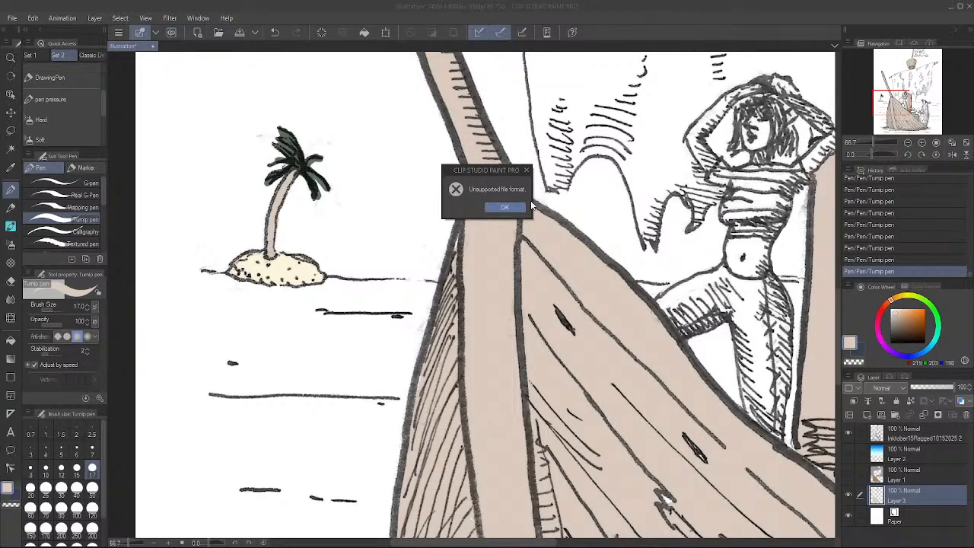
click(505, 207)
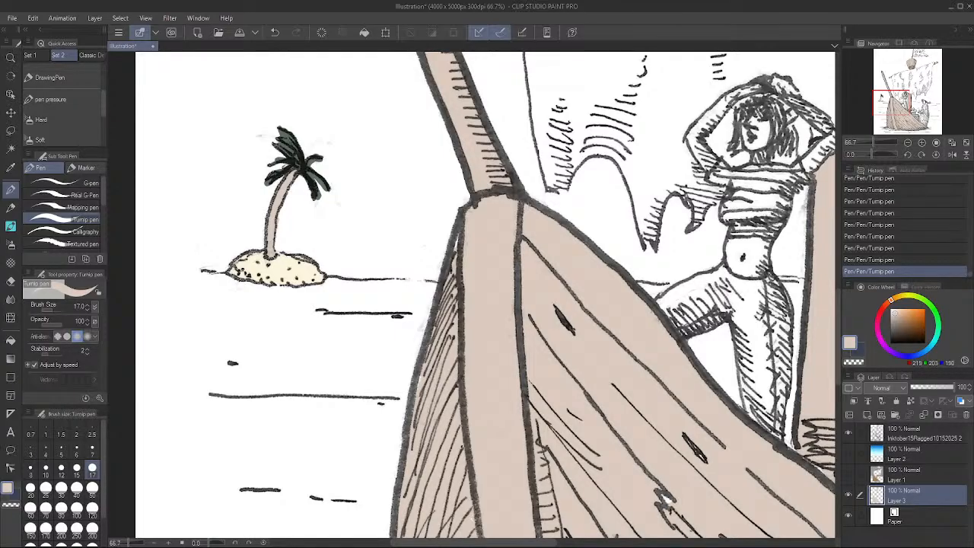
Hide the flat-colour Layer 3 to inspect the bare line art, and select the Ragged ink layer
scroll(135, 425, down, 3)
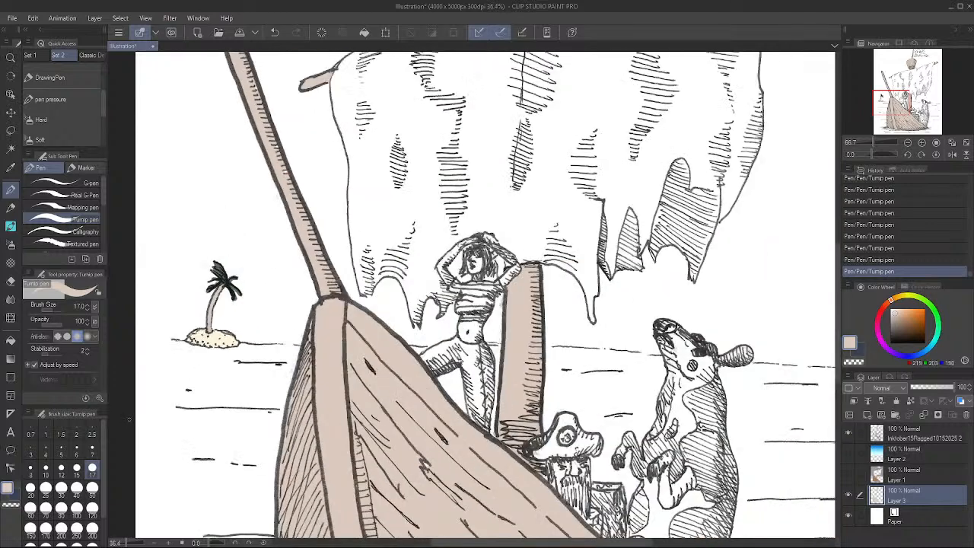
scroll(640, 409, down, 2)
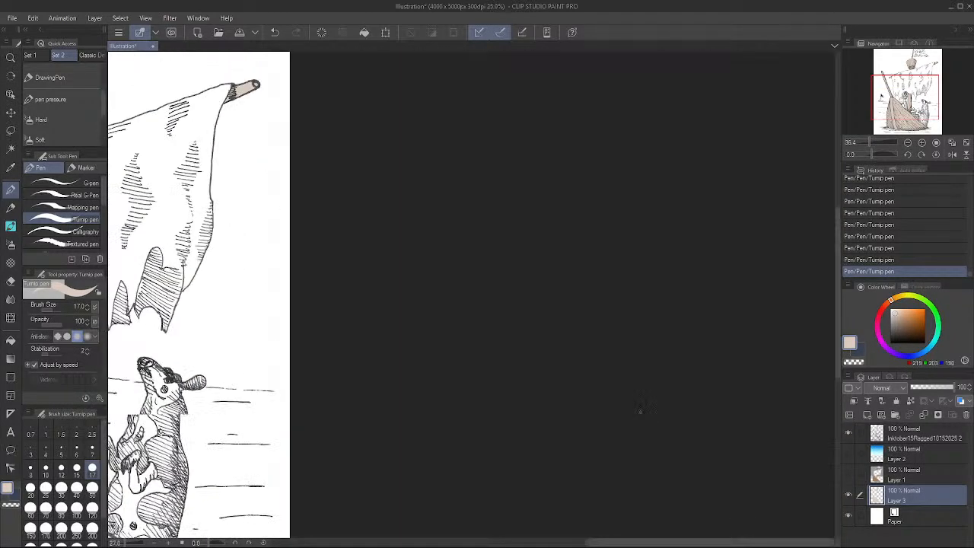
scroll(152, 333, up, 1)
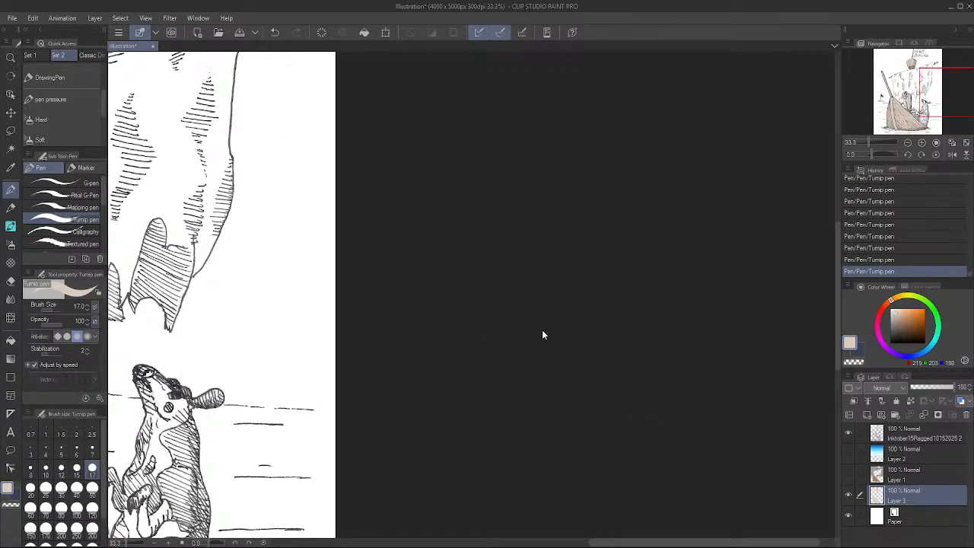
scroll(226, 313, down, 3)
scroll(531, 373, down, 2)
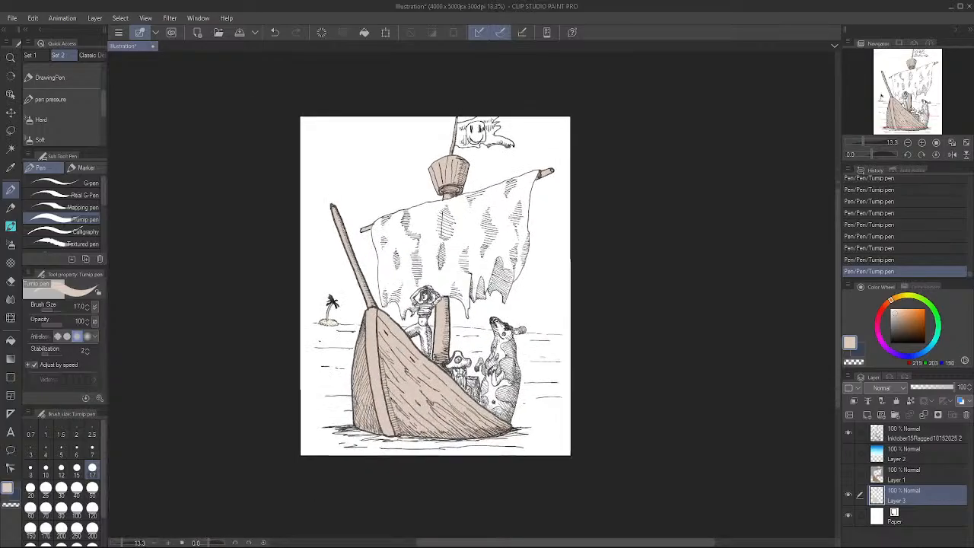
click(848, 495)
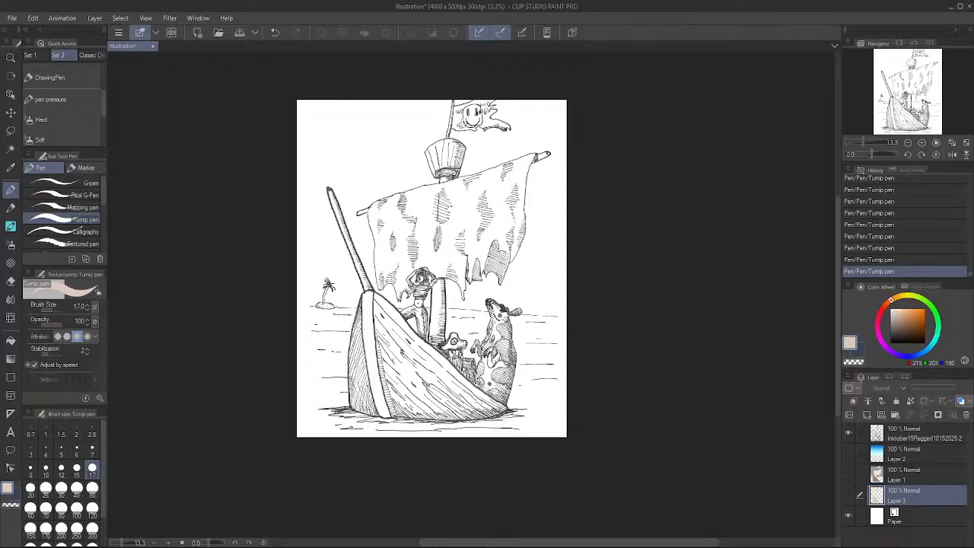
scroll(376, 404, up, 2)
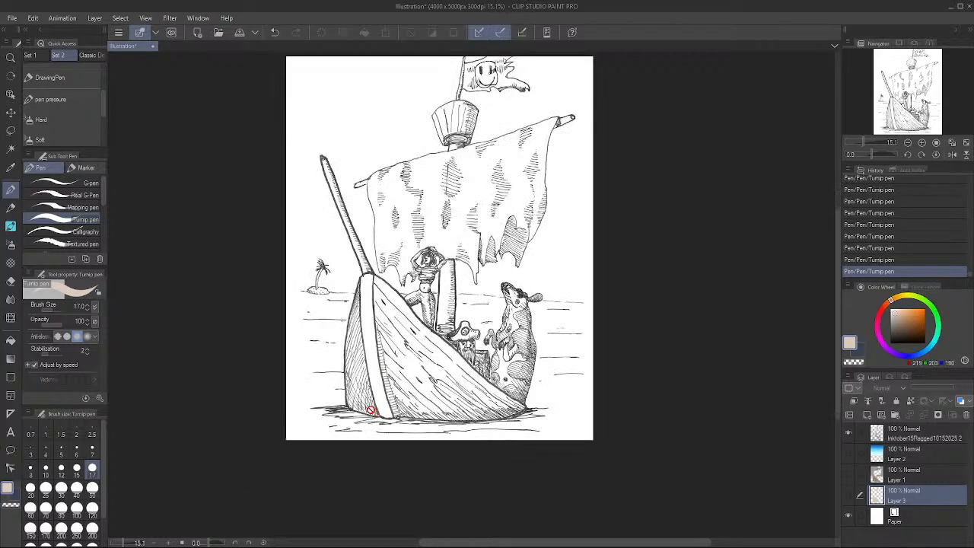
scroll(371, 410, up, 2)
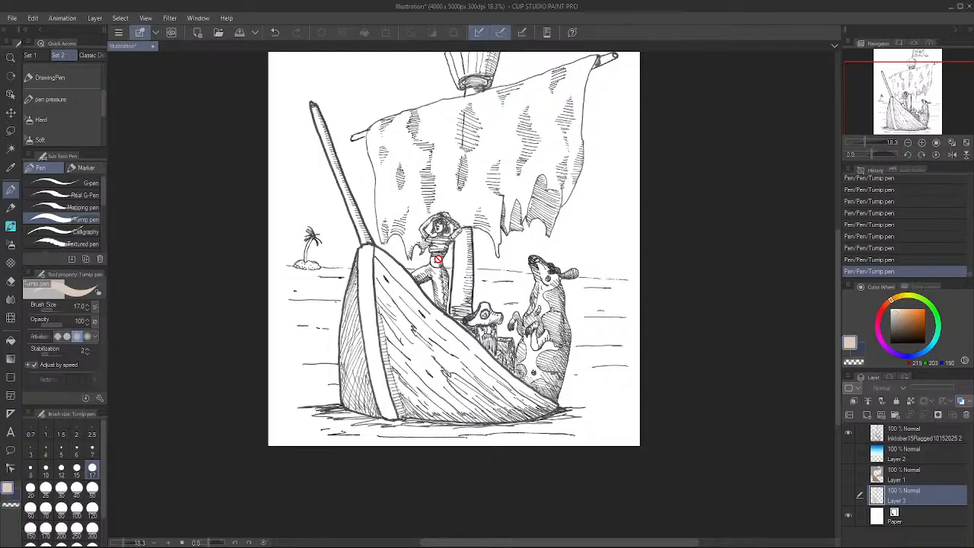
scroll(572, 329, up, 5)
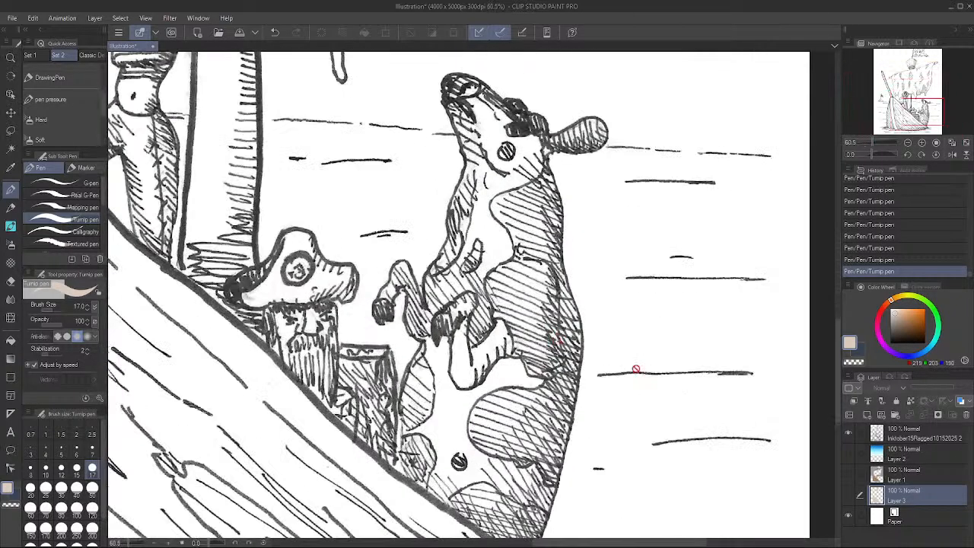
click(909, 433)
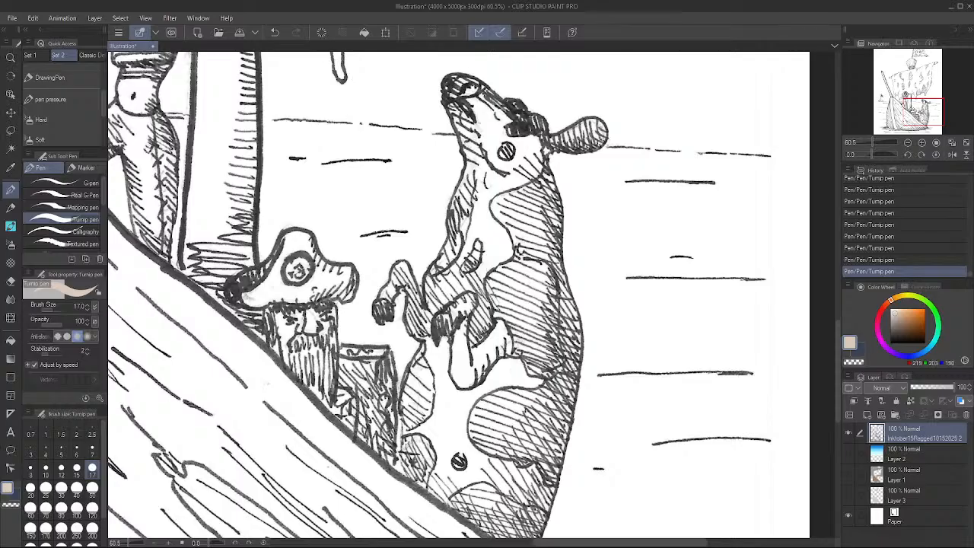
Open the recent file Inktober25Scans.clip
click(12, 17)
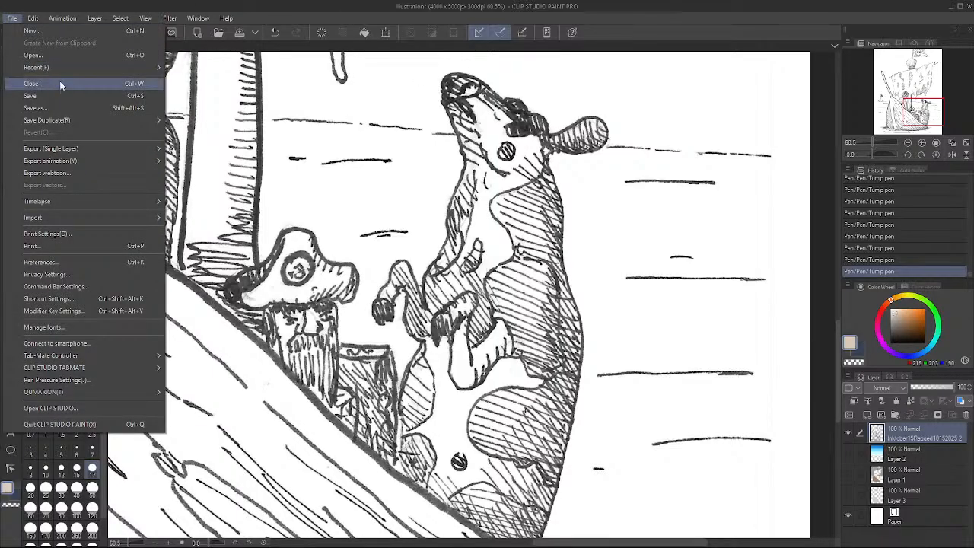
mouse_move(72, 68)
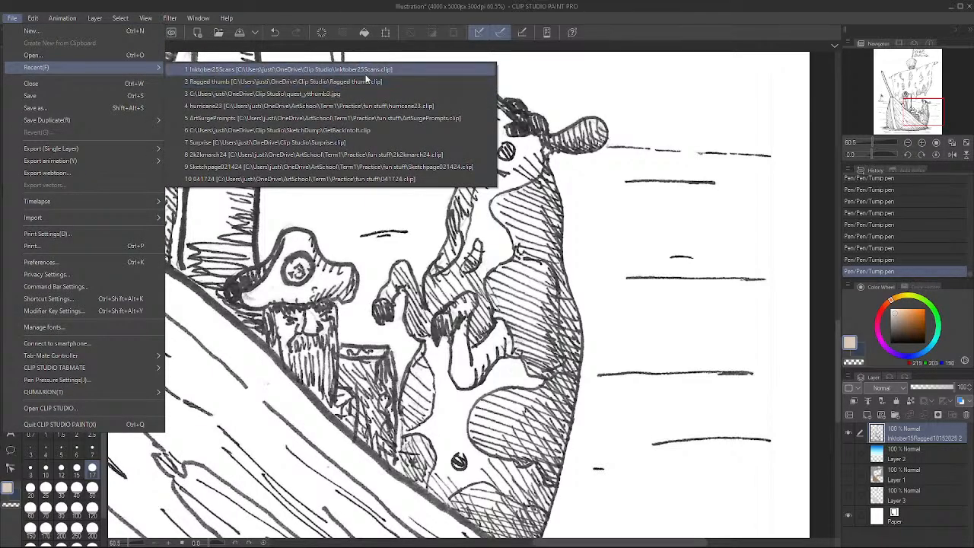
click(366, 72)
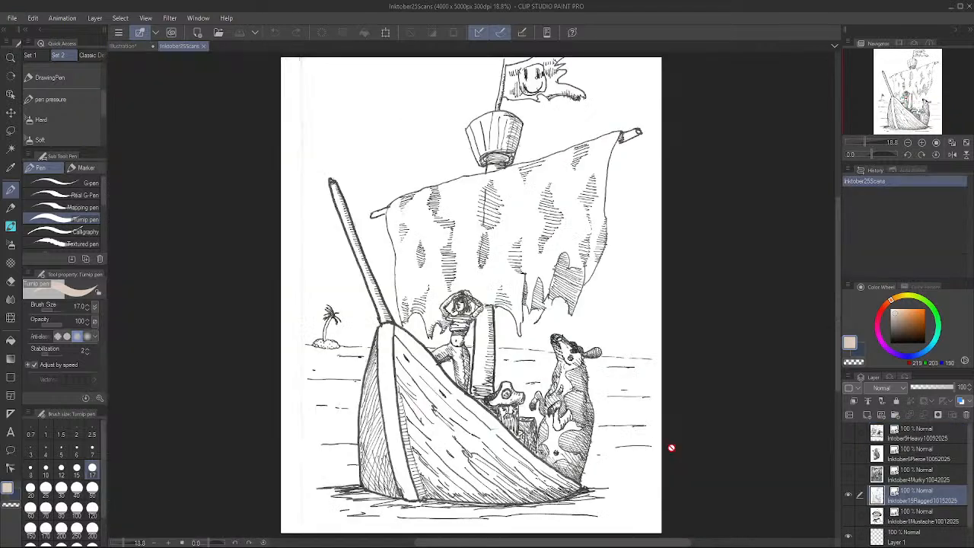
Hide the Ragged ship scan, show the Mustache scan layer and examine the portrait's inking up close
click(850, 494)
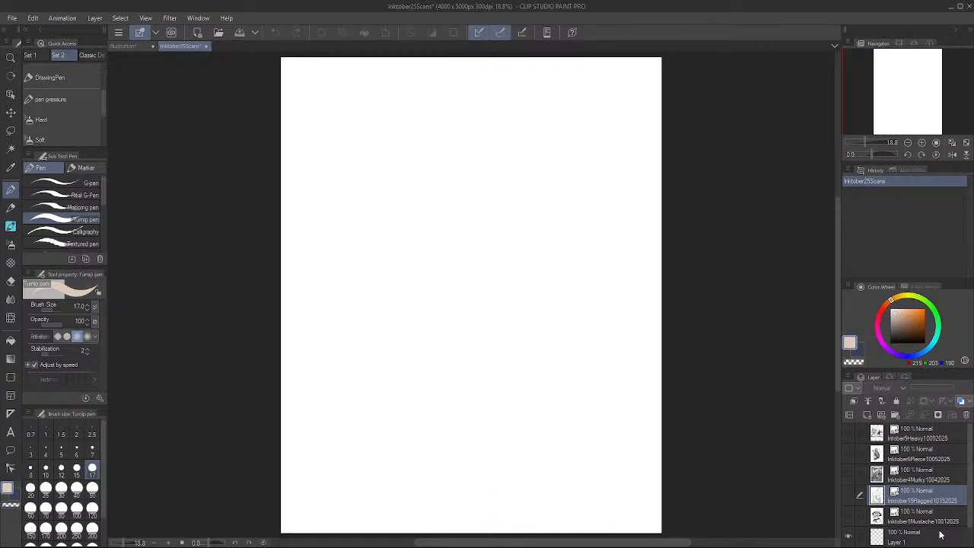
scroll(940, 535, down, 1)
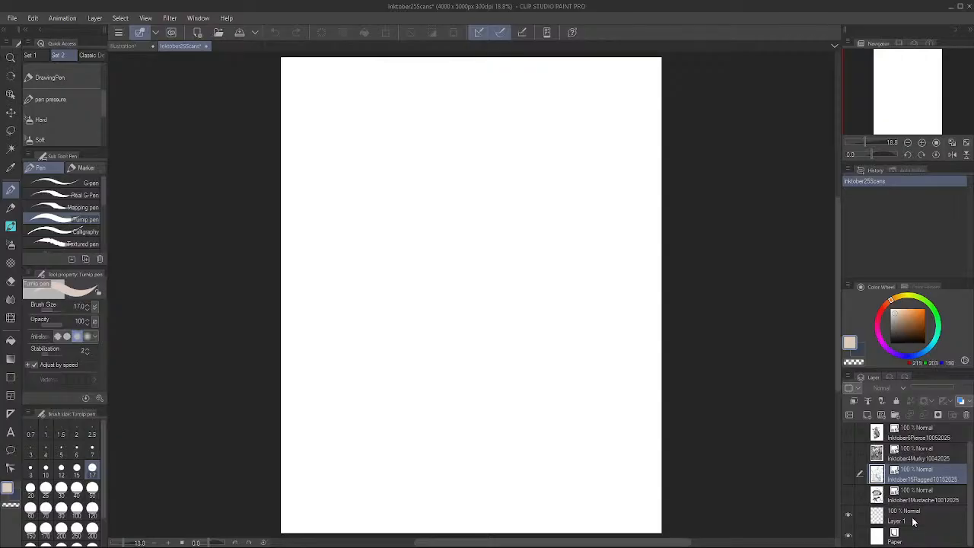
click(848, 495)
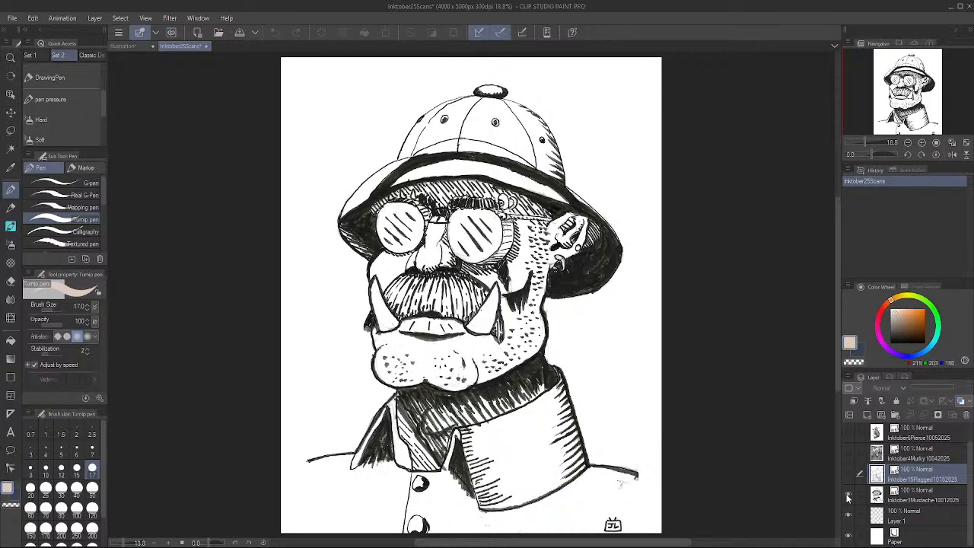
scroll(490, 338, up, 3)
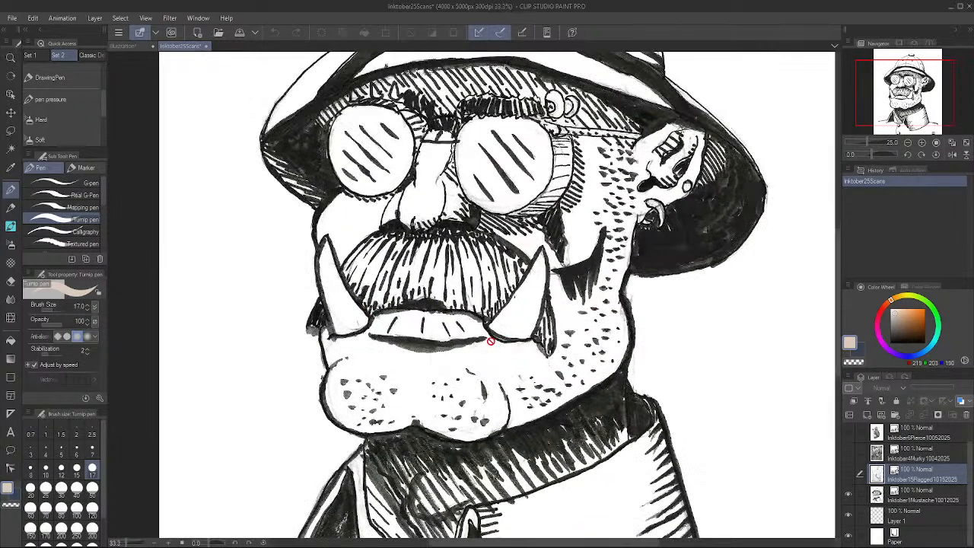
scroll(490, 341, up, 3)
scroll(491, 341, down, 2)
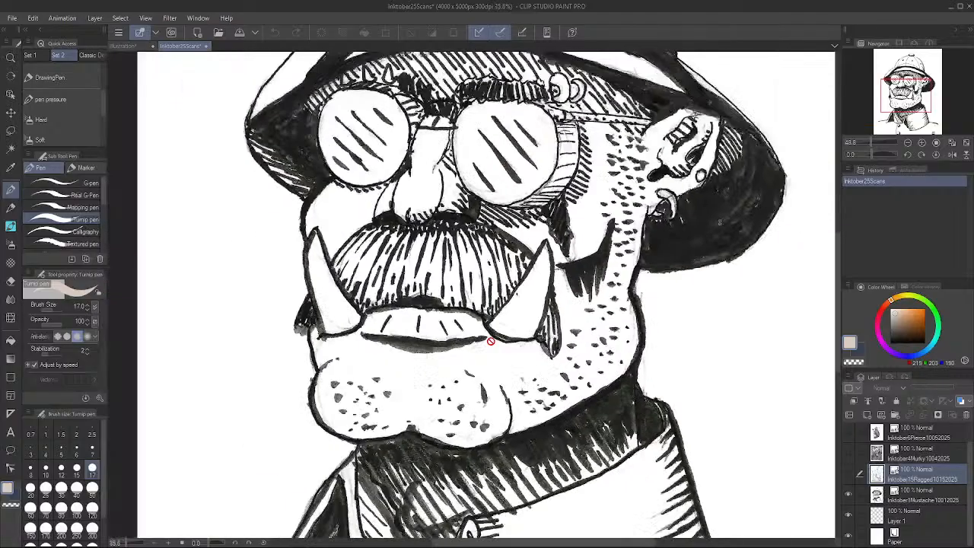
scroll(491, 341, down, 3)
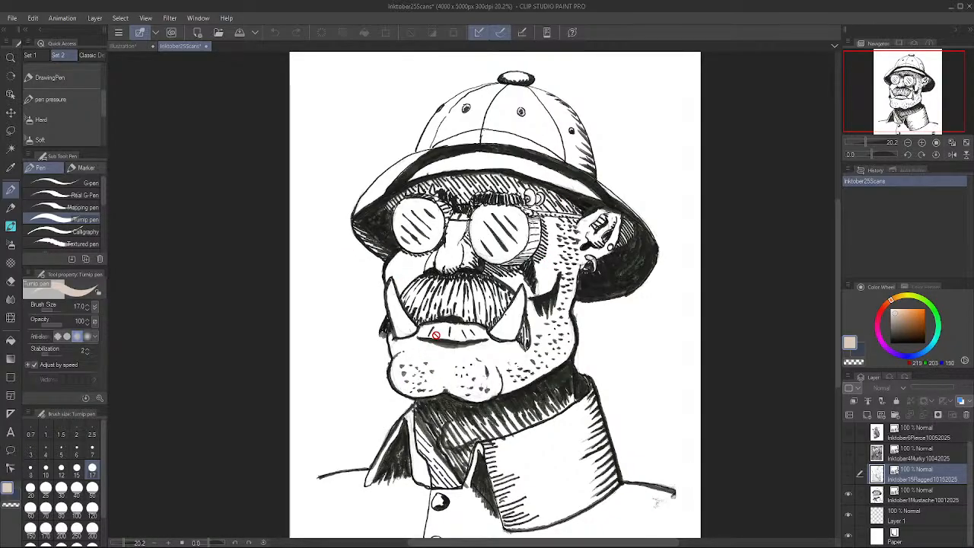
Hide the Mustache scan, view the Heavy scan on its own, and show the Murky scan layer in its place
click(848, 495)
scroll(853, 479, up, 1)
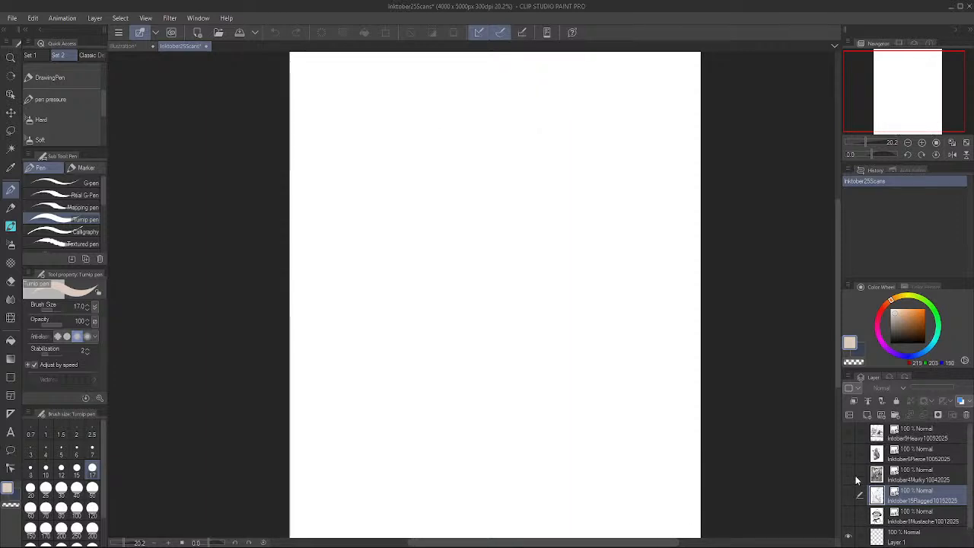
click(849, 431)
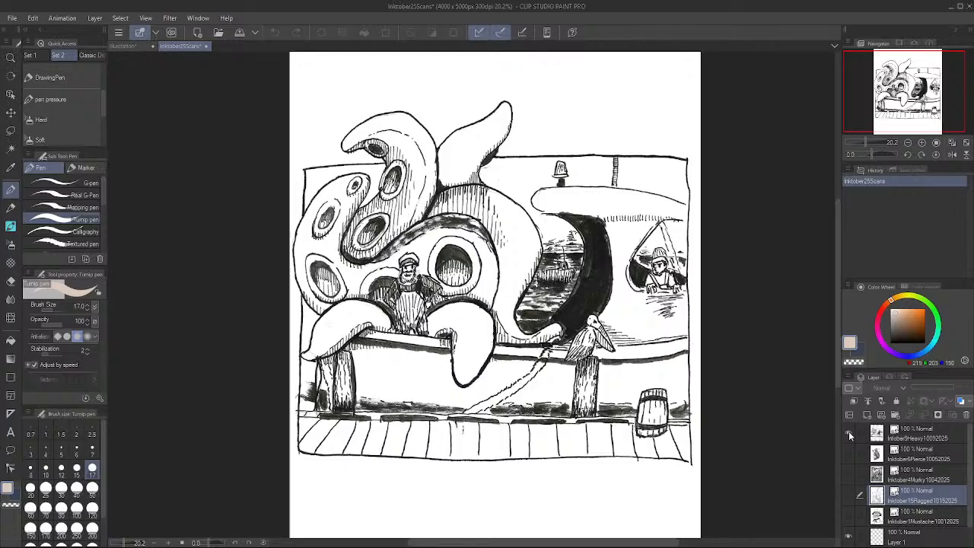
click(849, 433)
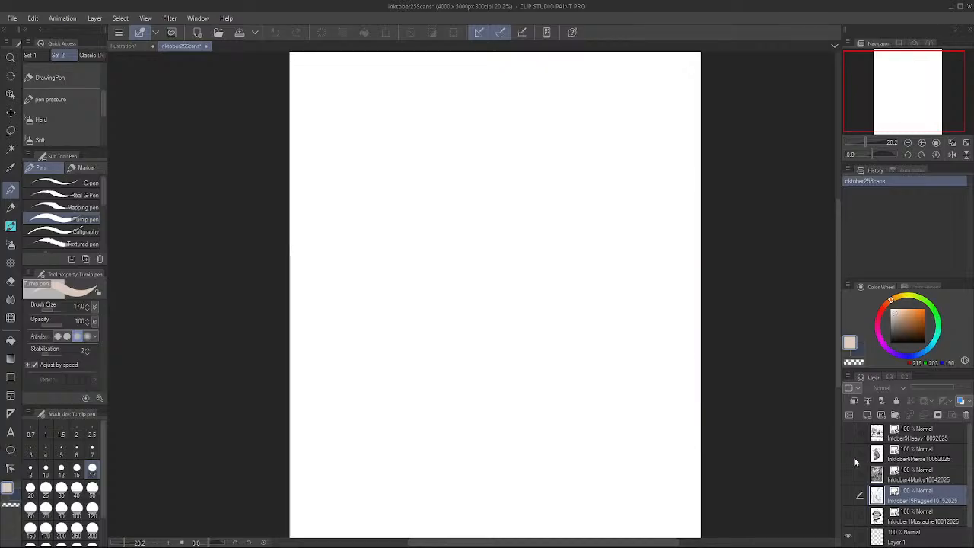
click(849, 475)
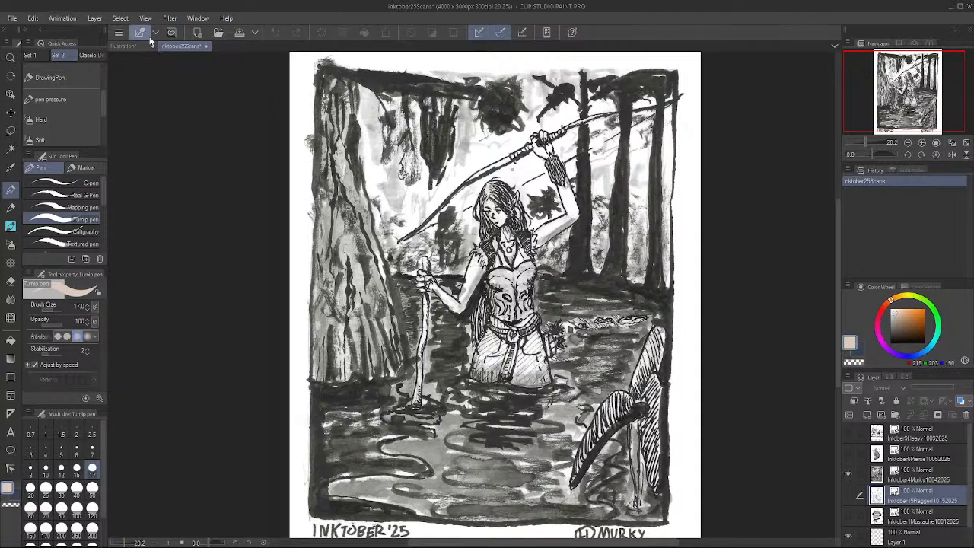
click(76, 20)
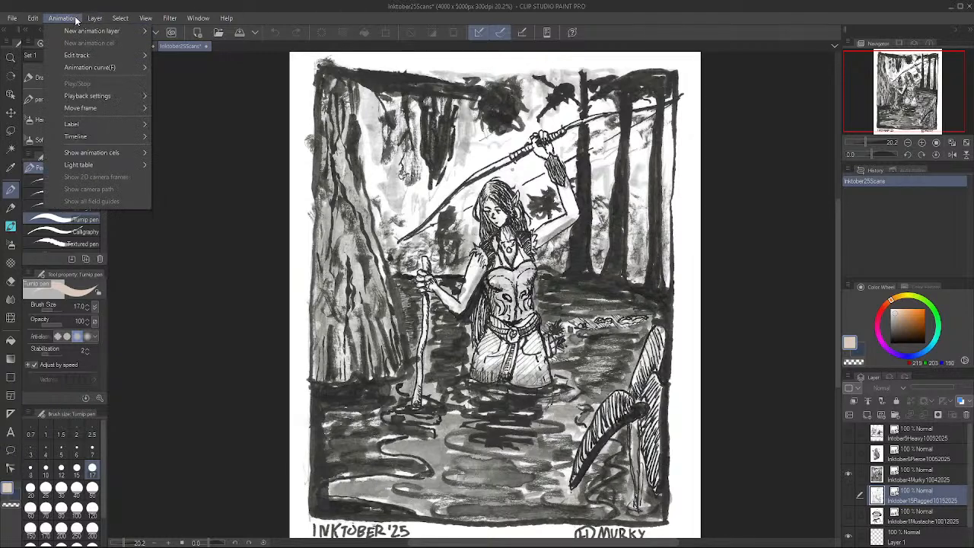
click(29, 20)
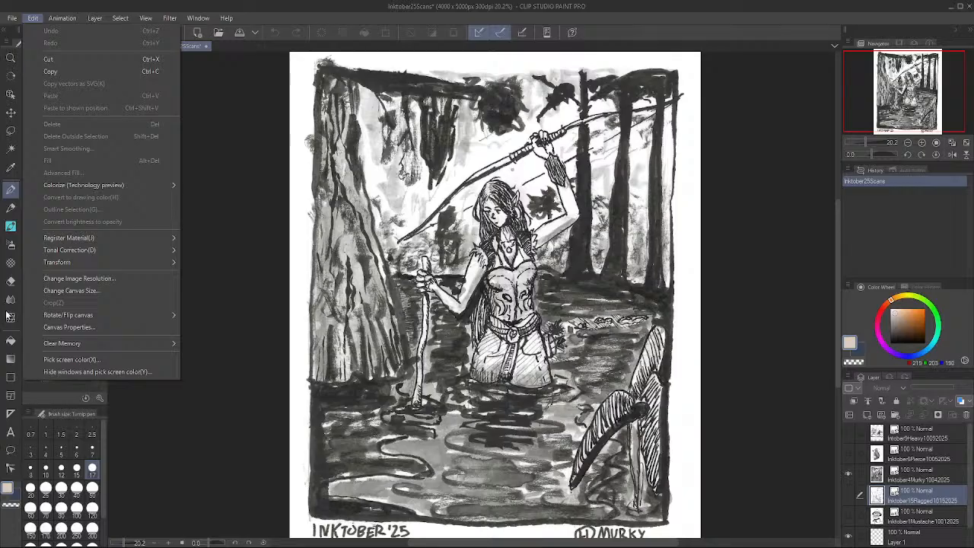
mouse_move(86, 21)
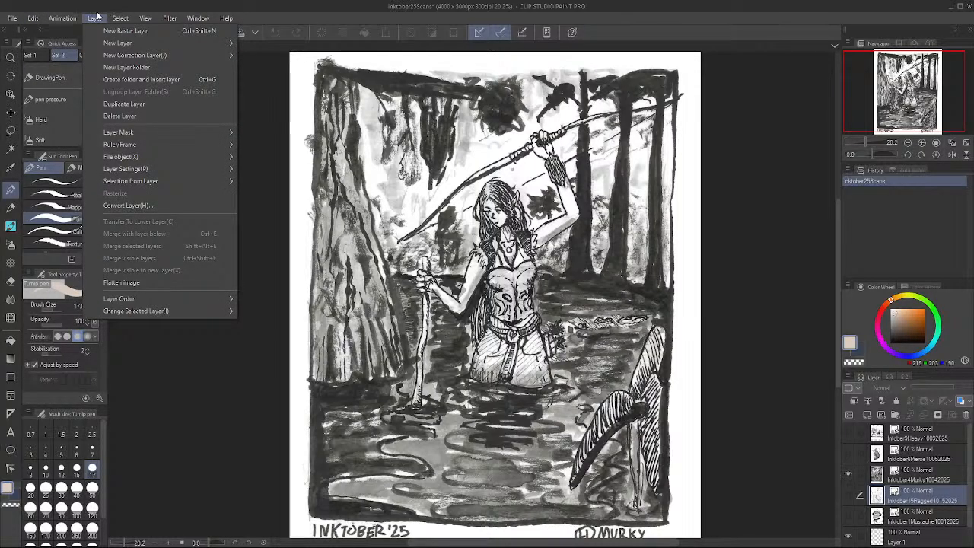
mouse_move(125, 22)
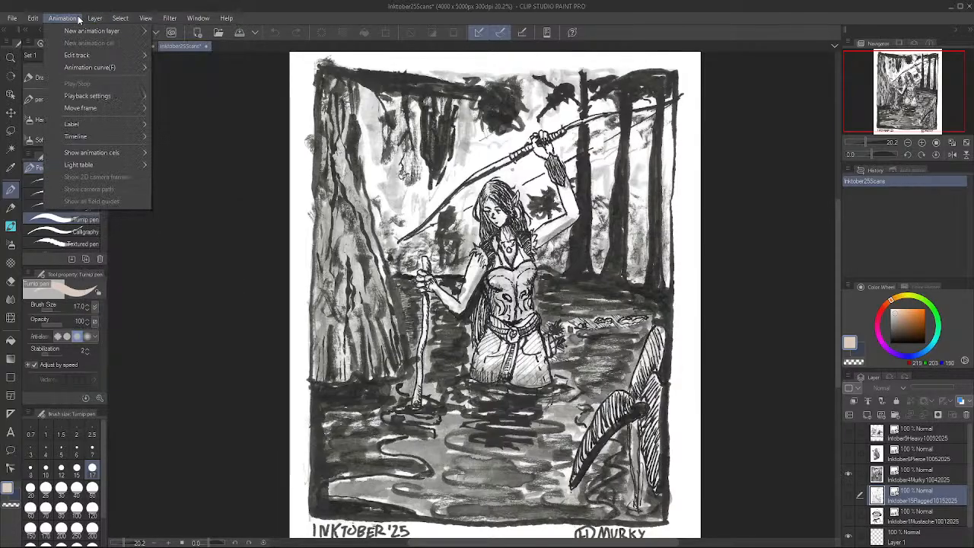
mouse_move(33, 19)
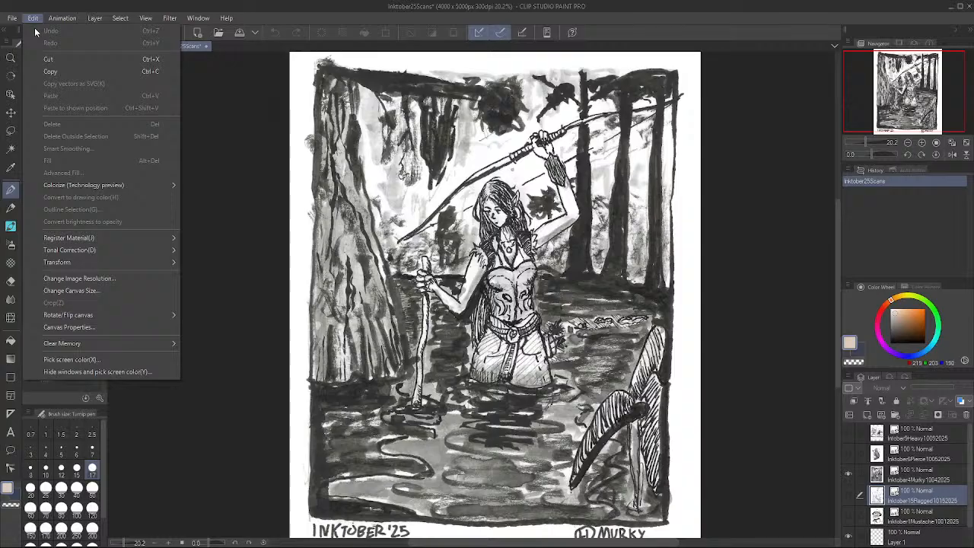
mouse_move(111, 186)
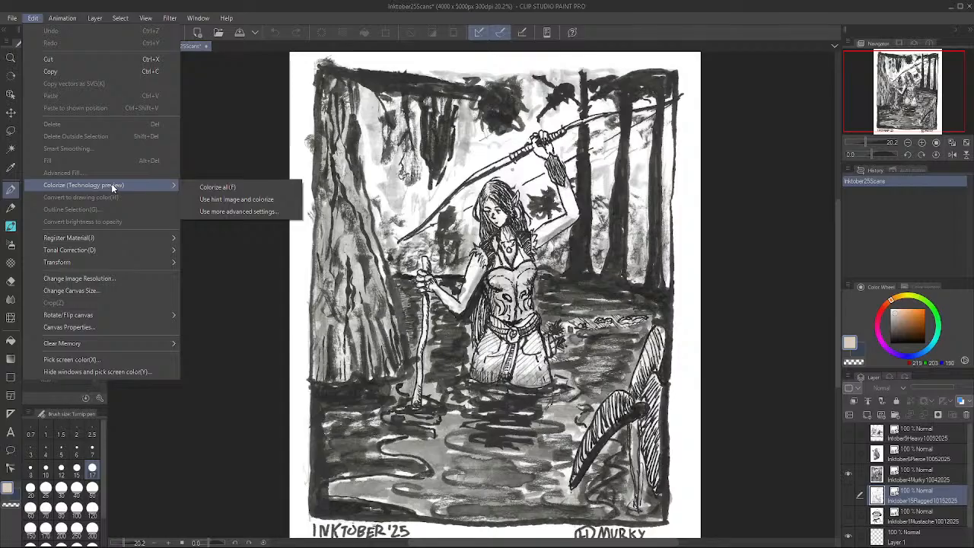
click(456, 251)
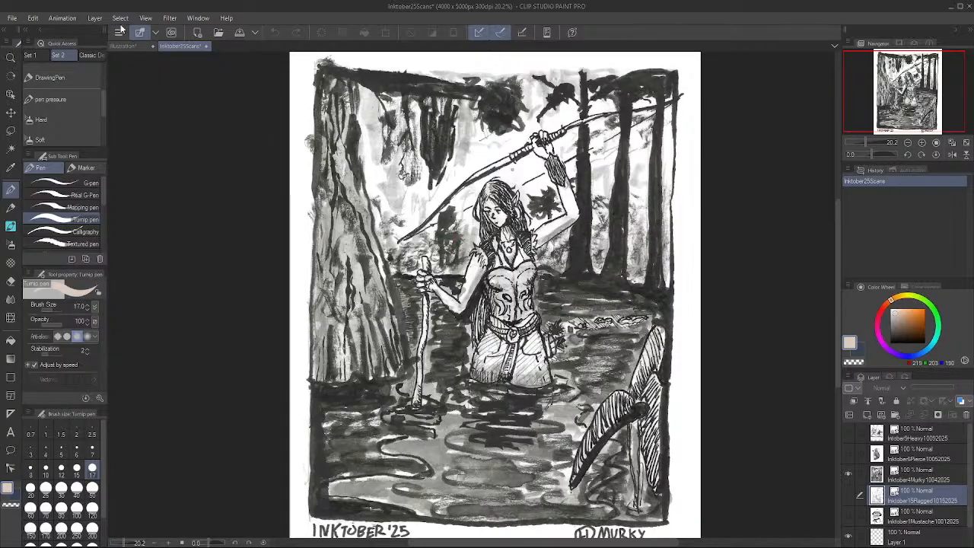
Convert the Ragged scan layer to an image material layer with Color expression and Normal blending
click(94, 18)
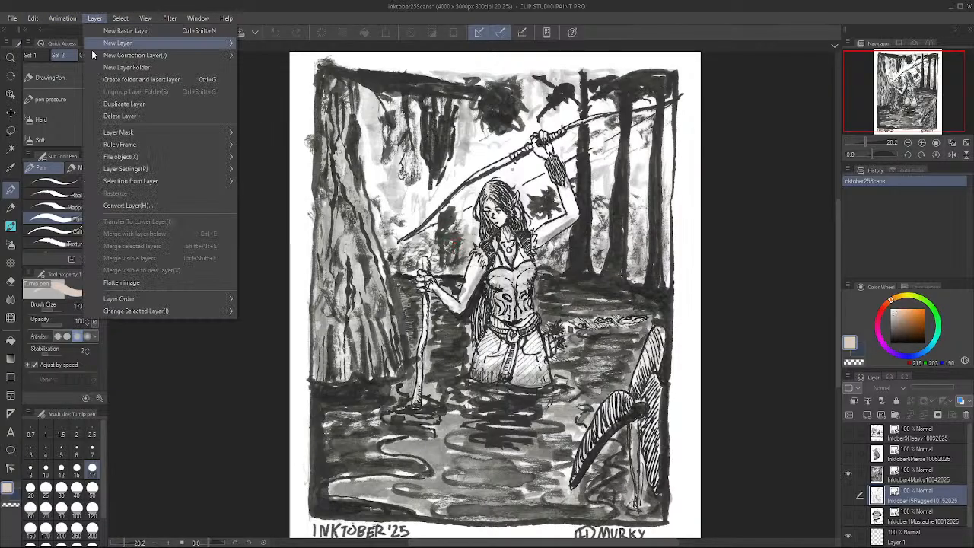
click(121, 204)
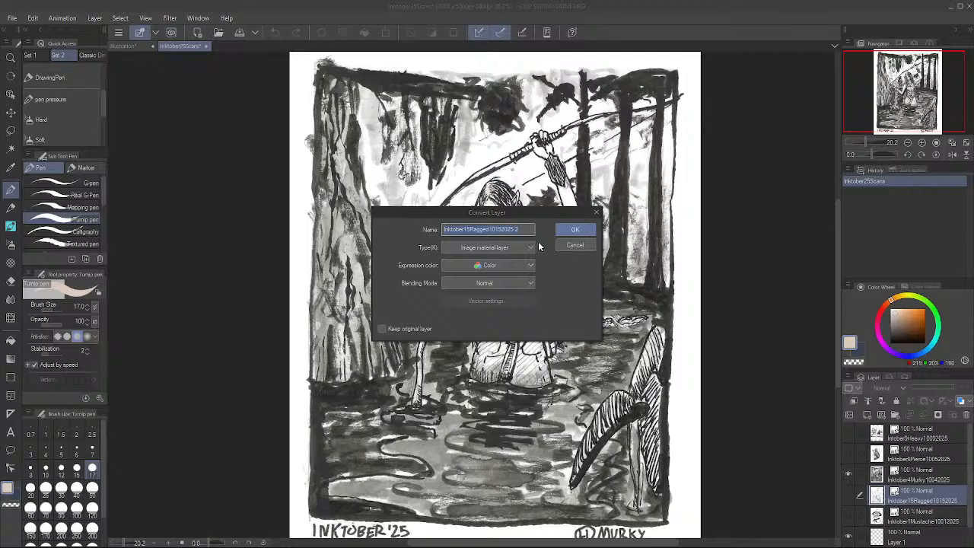
click(572, 229)
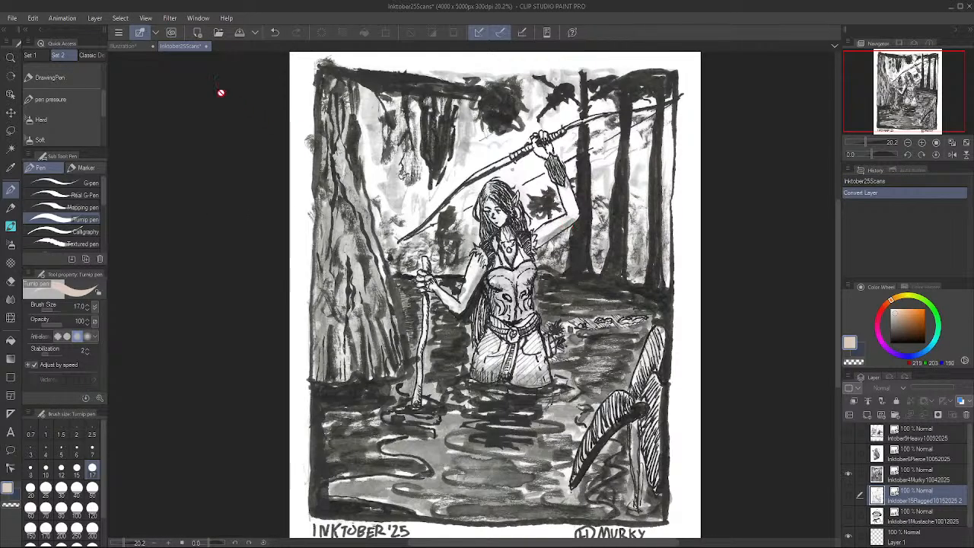
Select the Murky scan layer and rasterize it
click(94, 17)
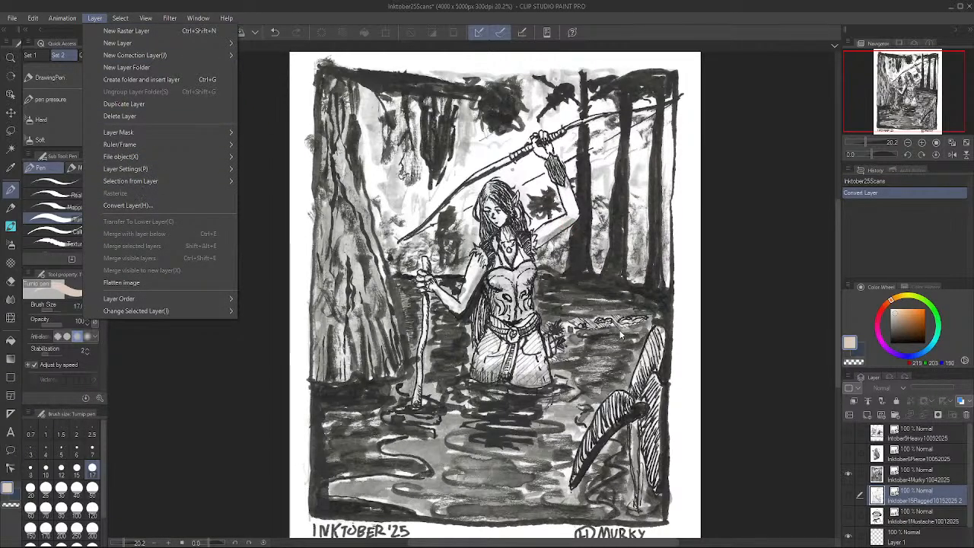
click(935, 504)
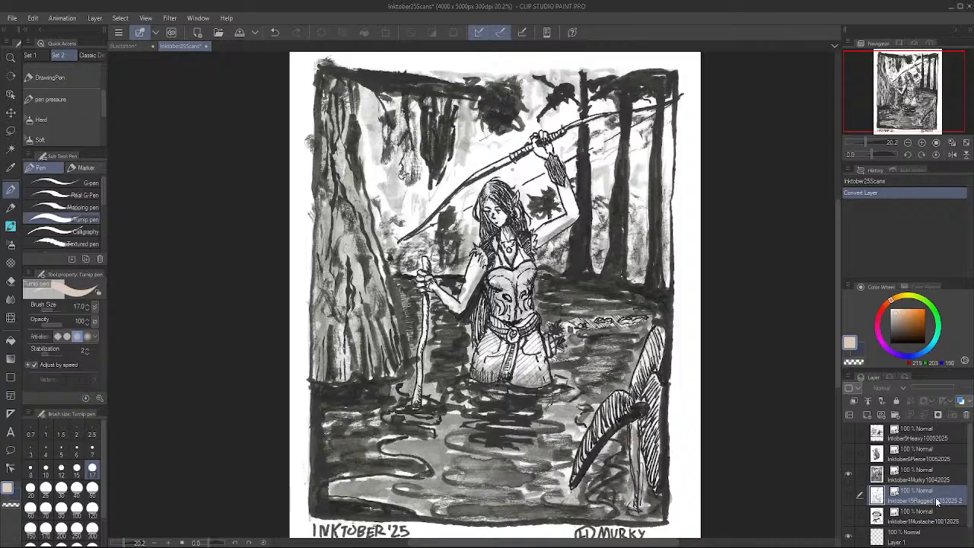
click(925, 478)
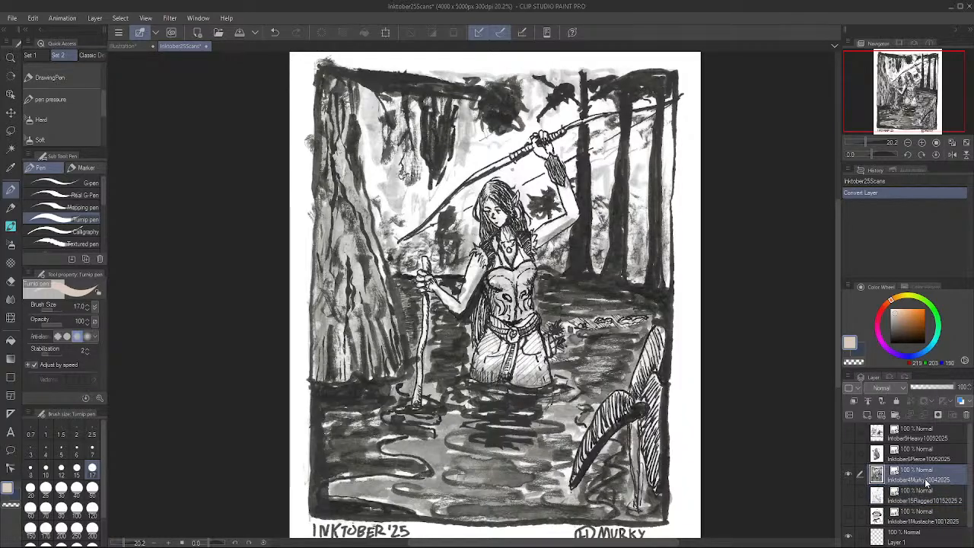
click(94, 18)
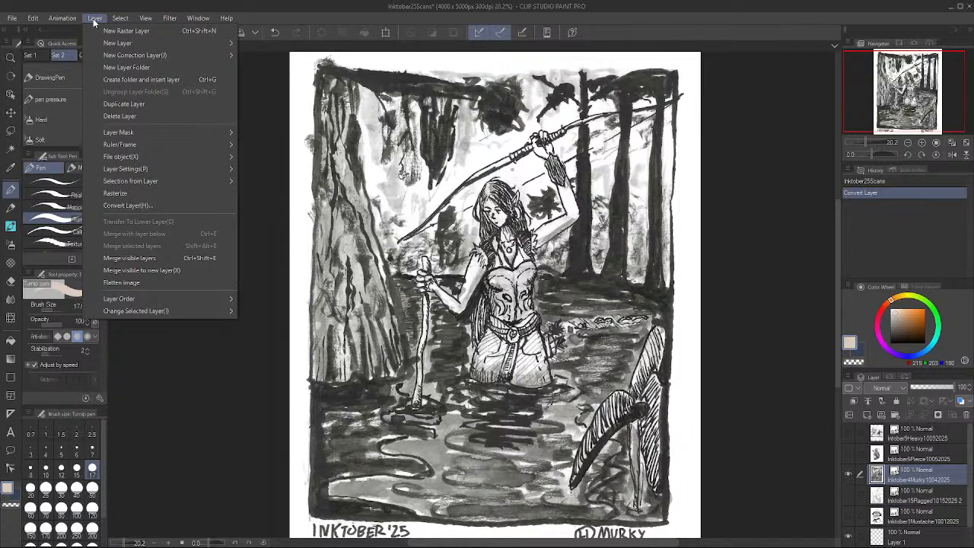
click(136, 193)
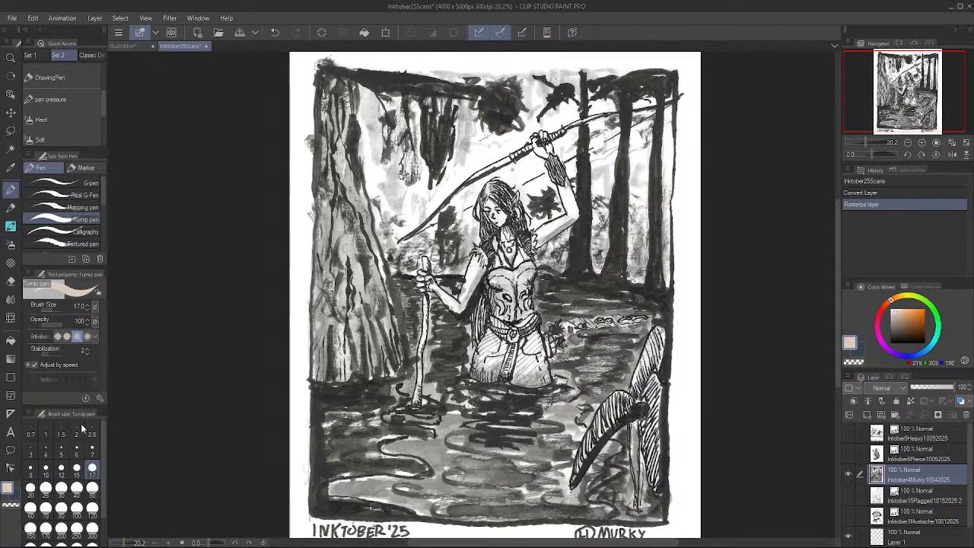
Duplicate the rasterized Murky scan layer
click(92, 17)
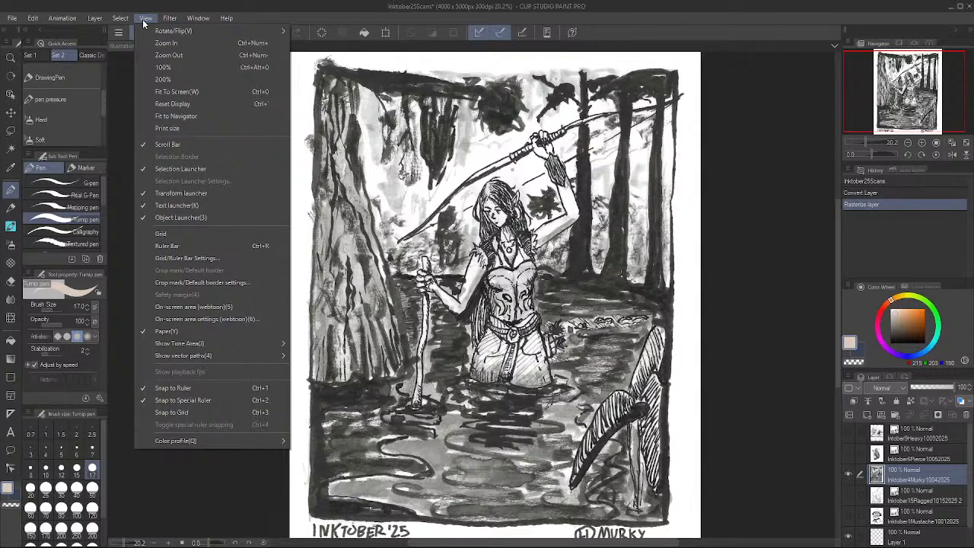
click(933, 476)
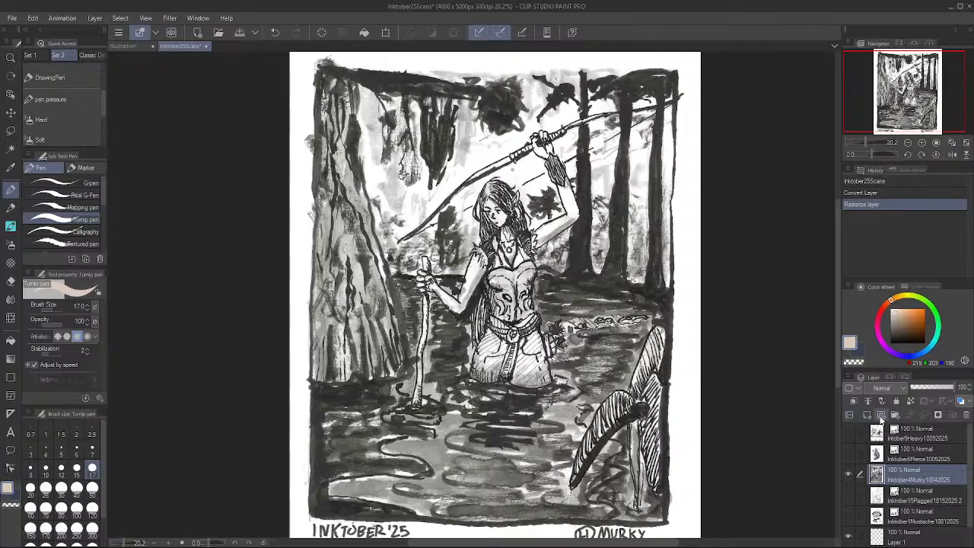
right_click(920, 481)
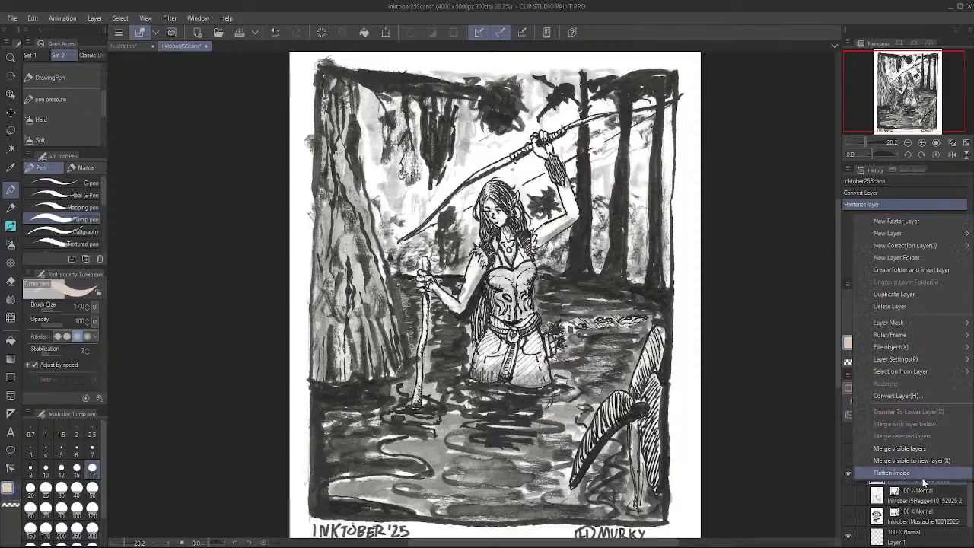
click(905, 295)
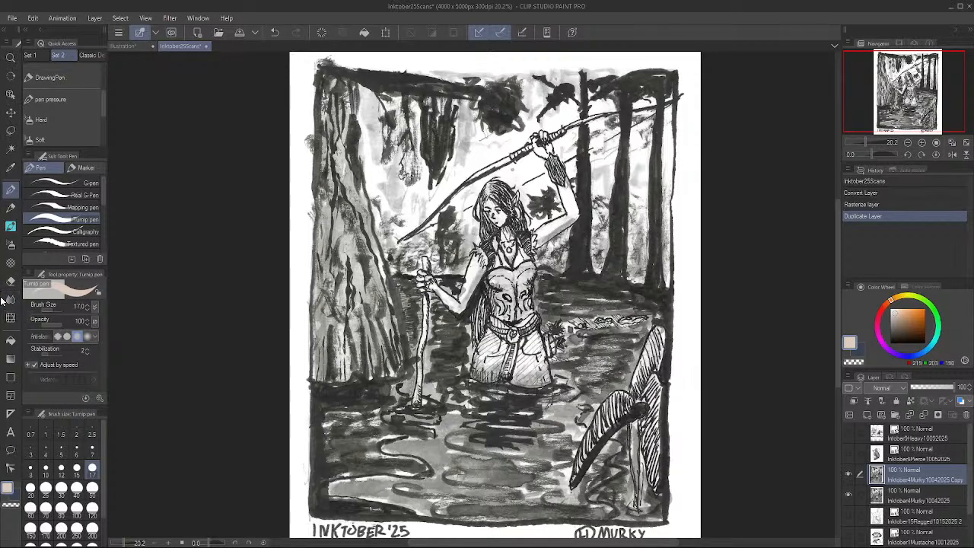
click(11, 357)
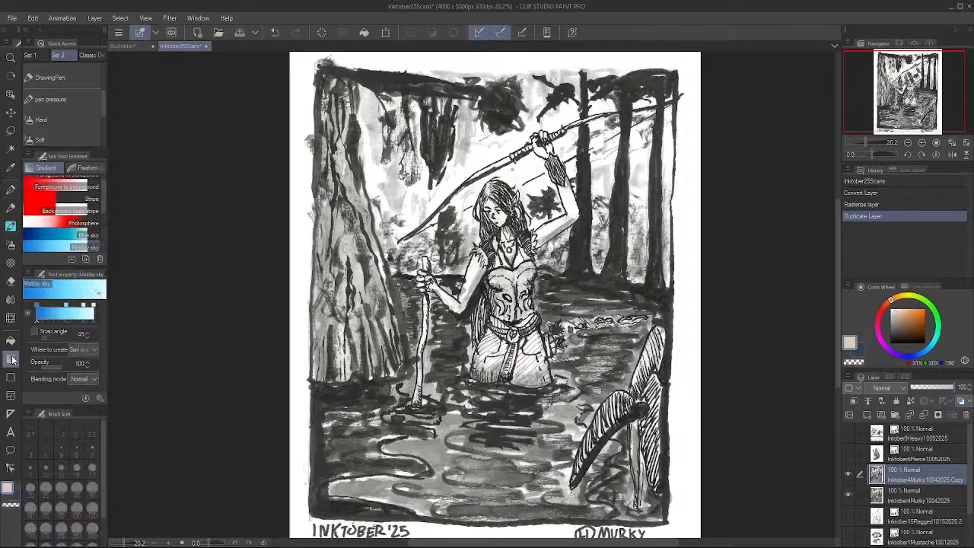
click(100, 171)
click(48, 168)
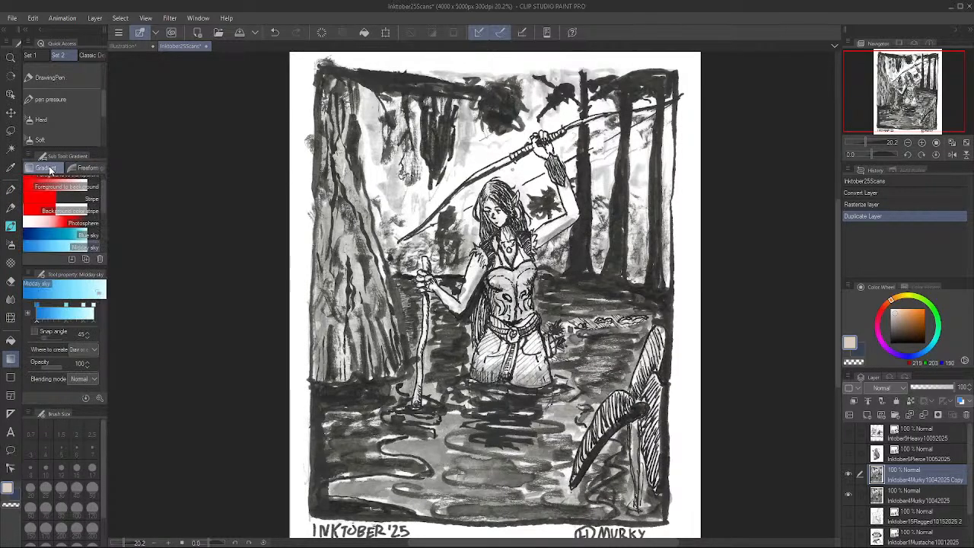
click(94, 18)
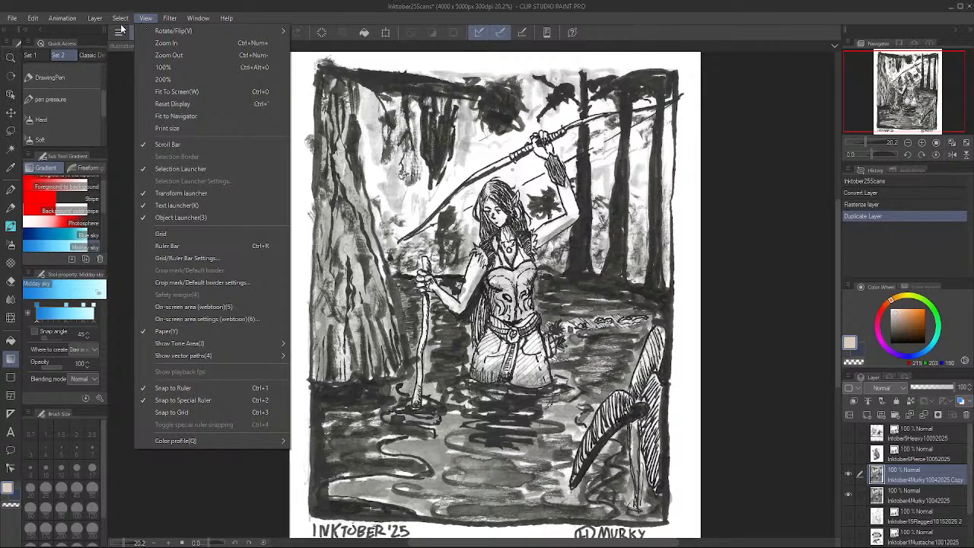
mouse_move(119, 20)
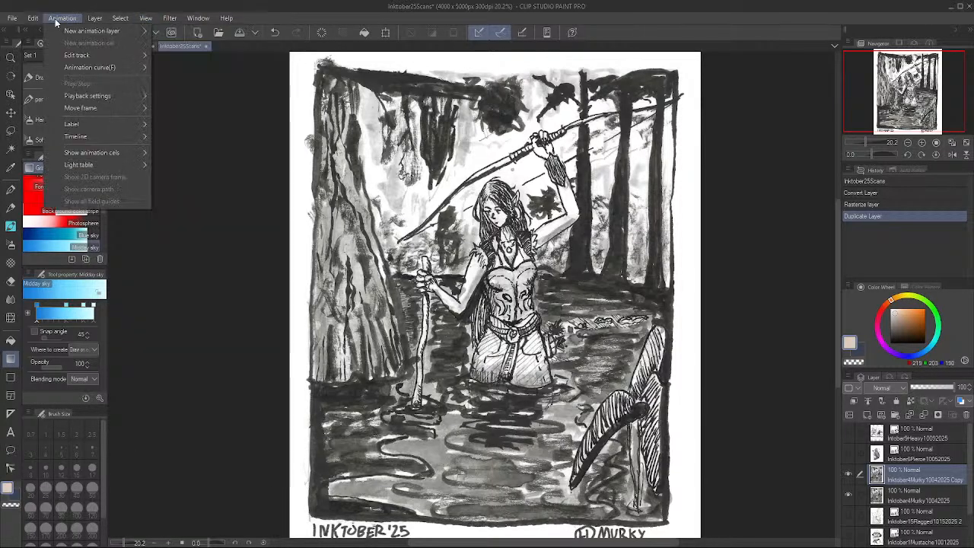
mouse_move(35, 20)
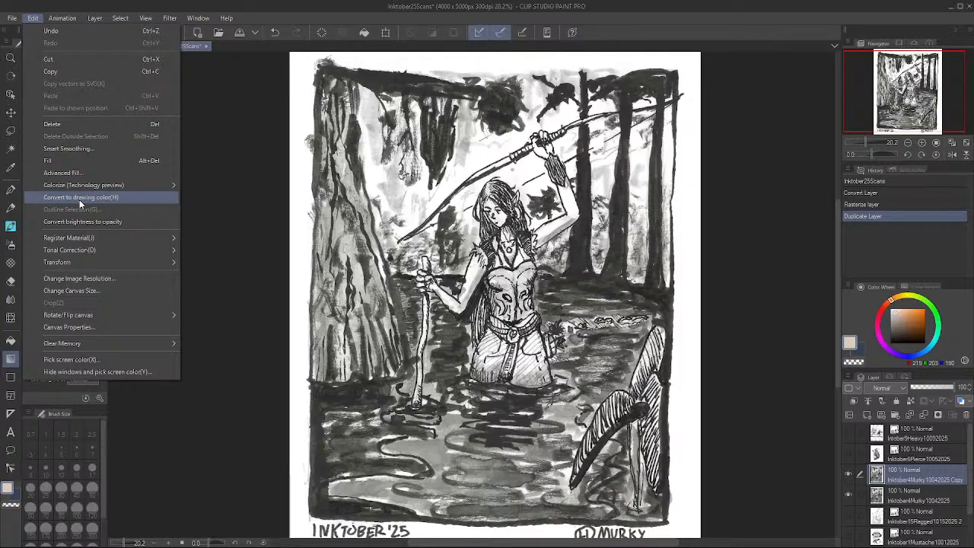
mouse_move(91, 186)
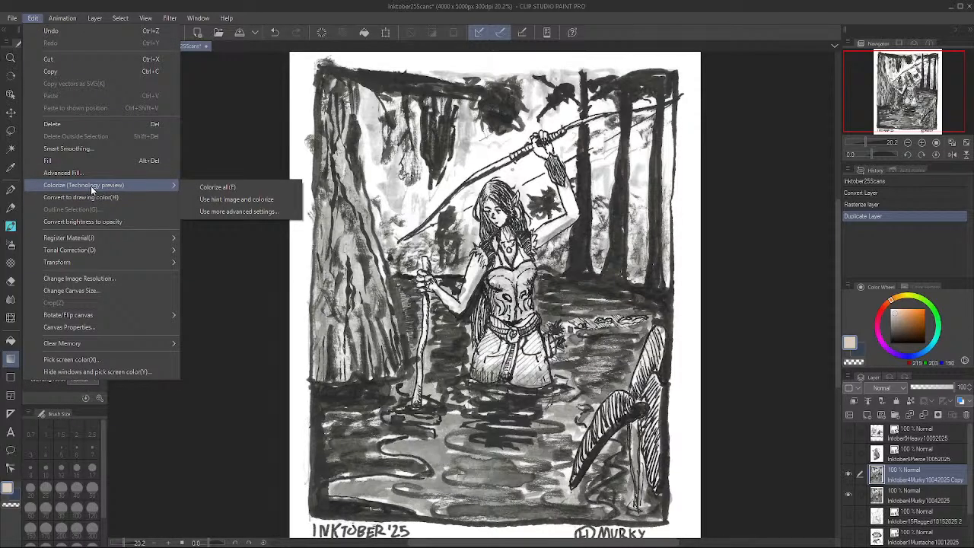
click(239, 187)
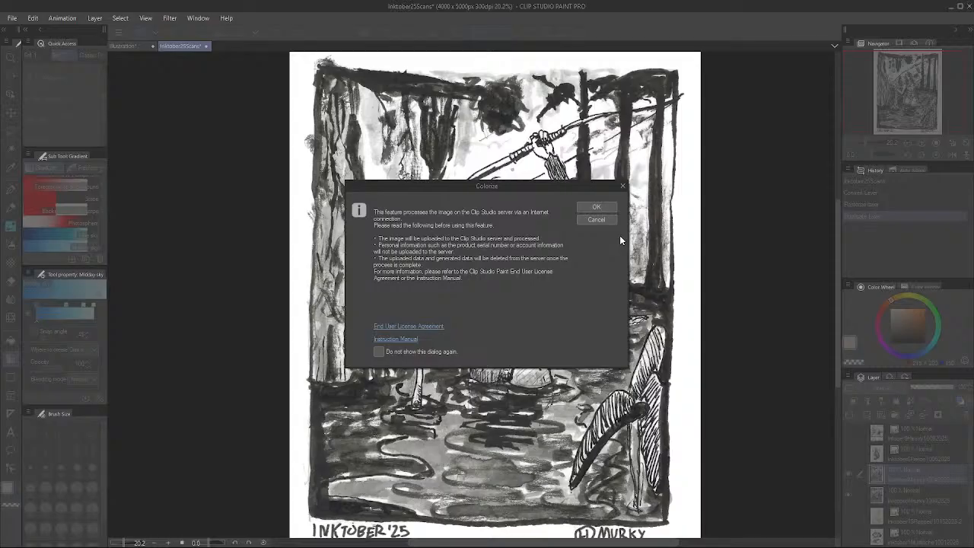
click(622, 186)
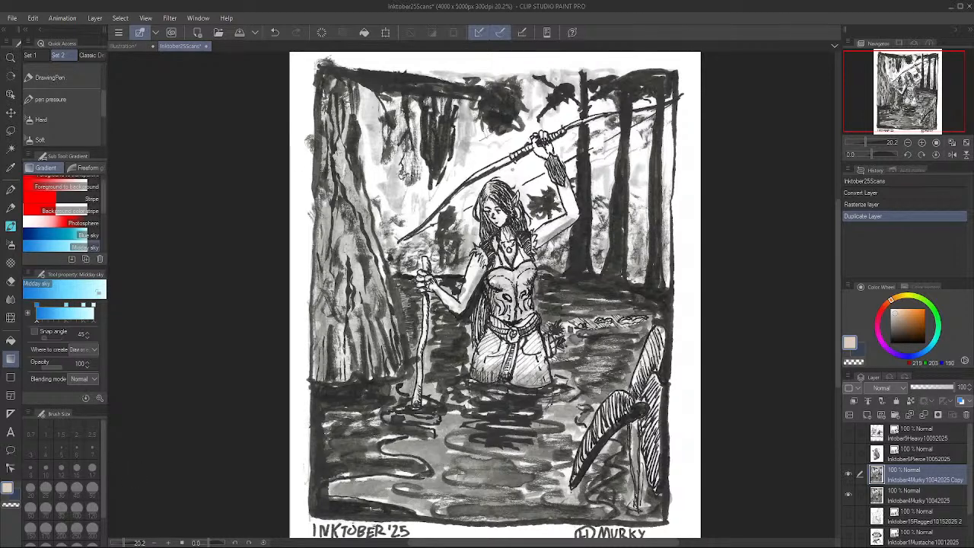
Start a Gradient map tonal correction on the Murky layer copy and preview the Somber Shade (blue) gradient
click(119, 17)
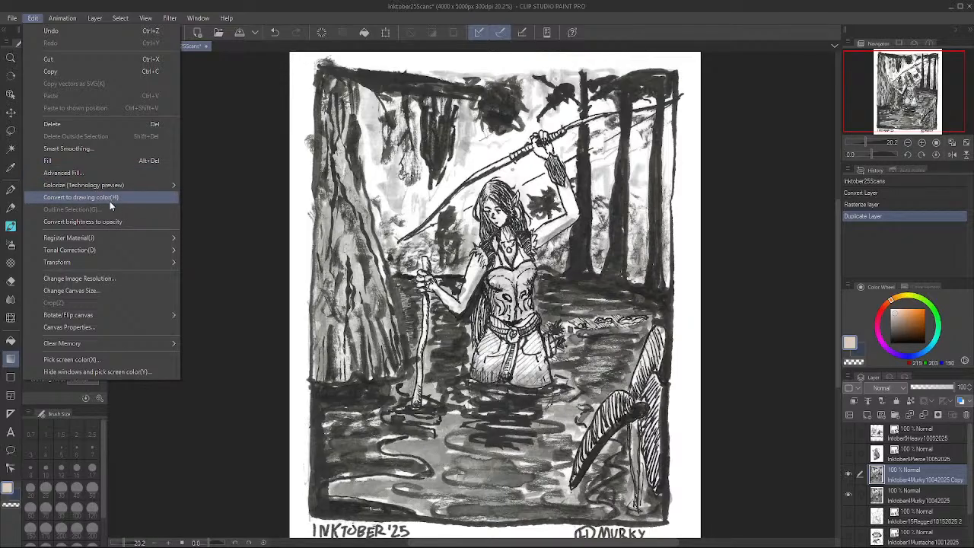
mouse_move(116, 250)
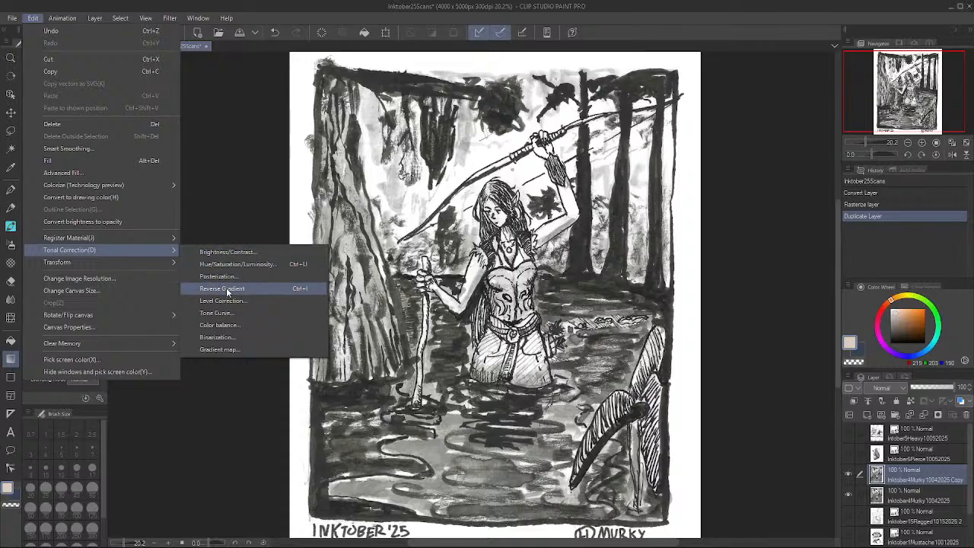
click(220, 349)
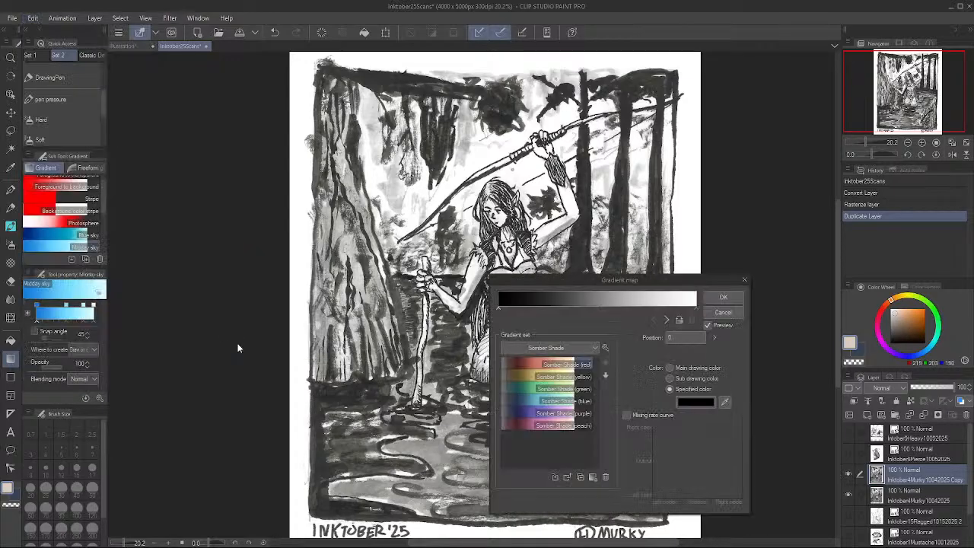
drag(621, 284, 793, 180)
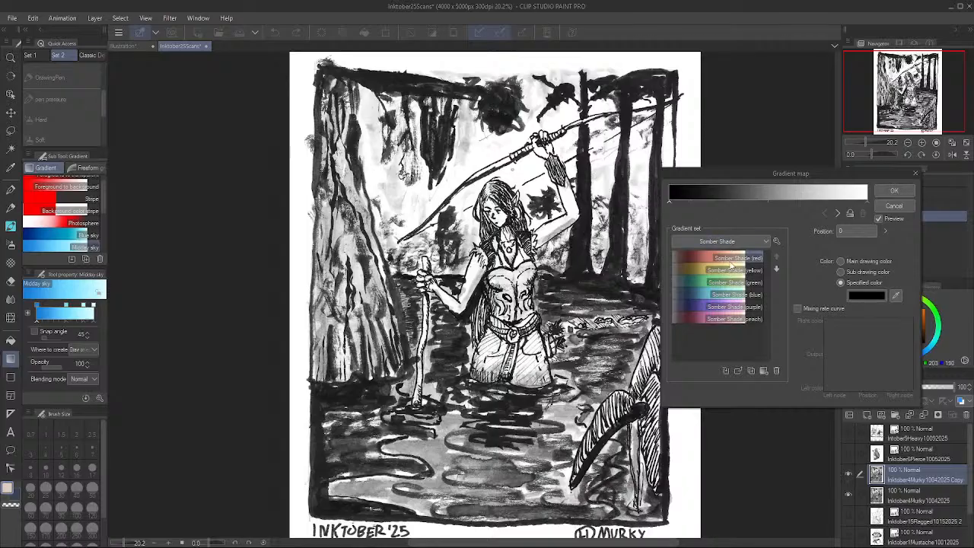
click(710, 294)
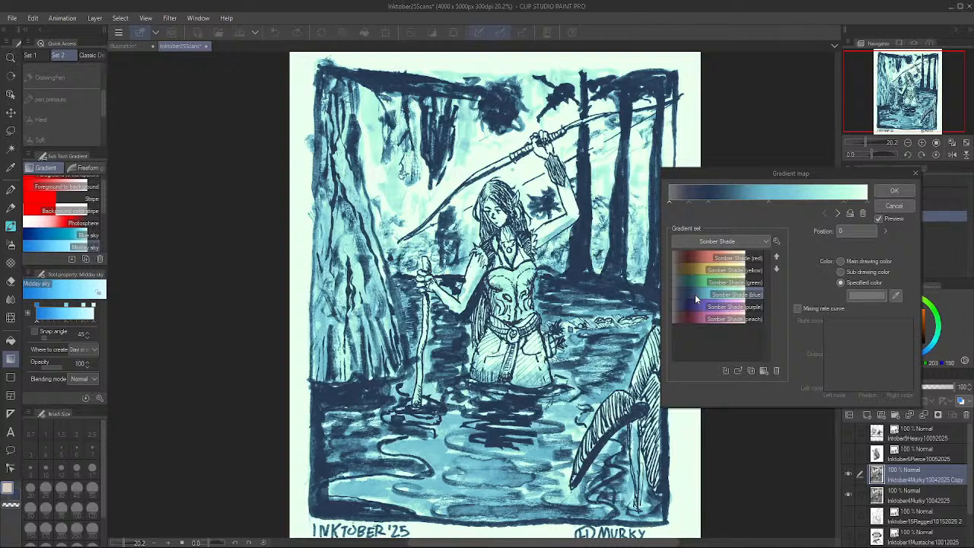
Browse the Effect and Tool (read only) gradient sets, then return to the Somber Shade set
click(723, 242)
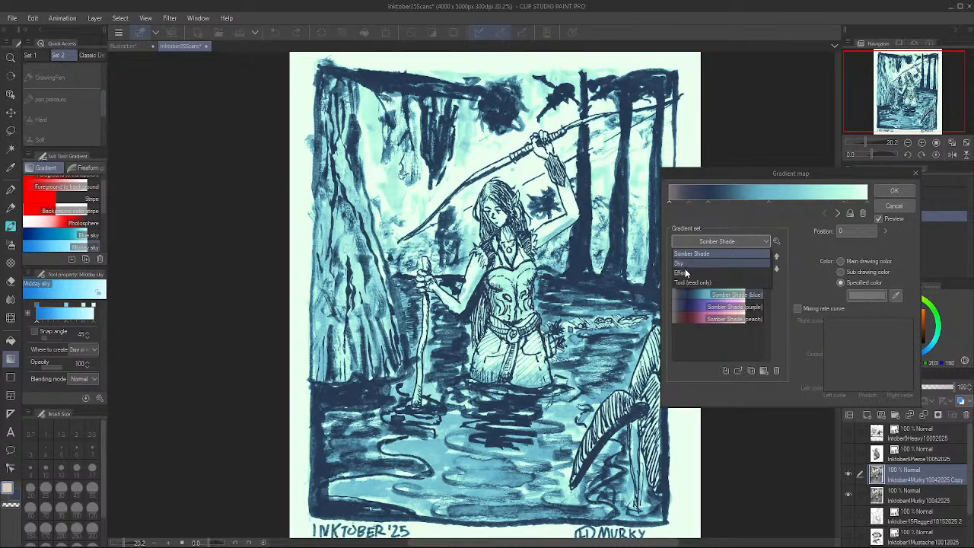
click(685, 273)
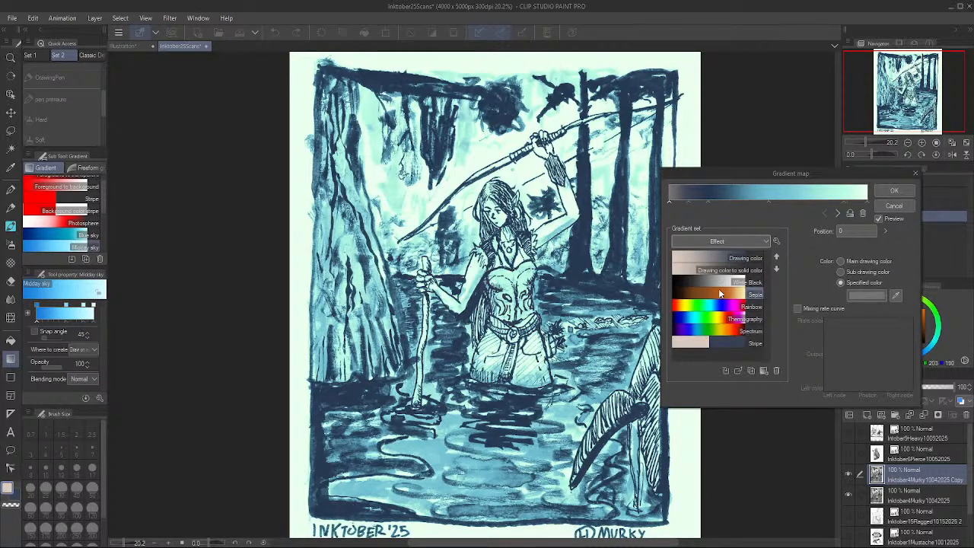
click(735, 243)
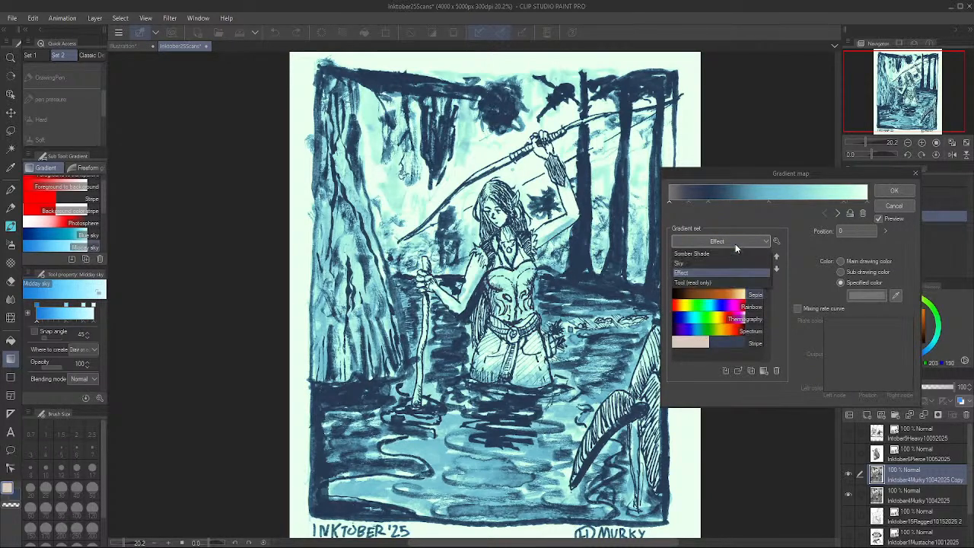
click(704, 282)
scroll(719, 270, down, 2)
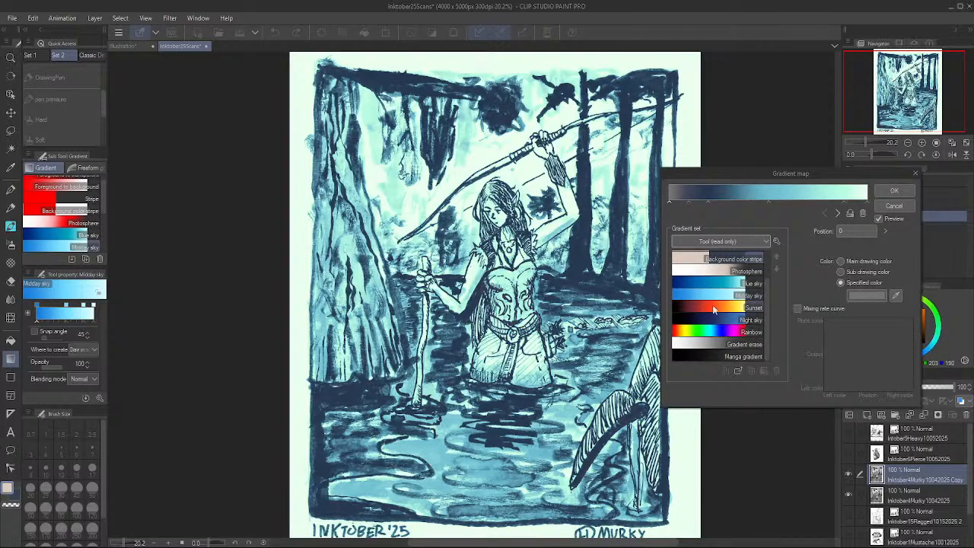
click(706, 242)
click(708, 256)
Switch to the Sky gradient set and preview the Night Sky (purple) gradient on the Murky layer copy
click(711, 243)
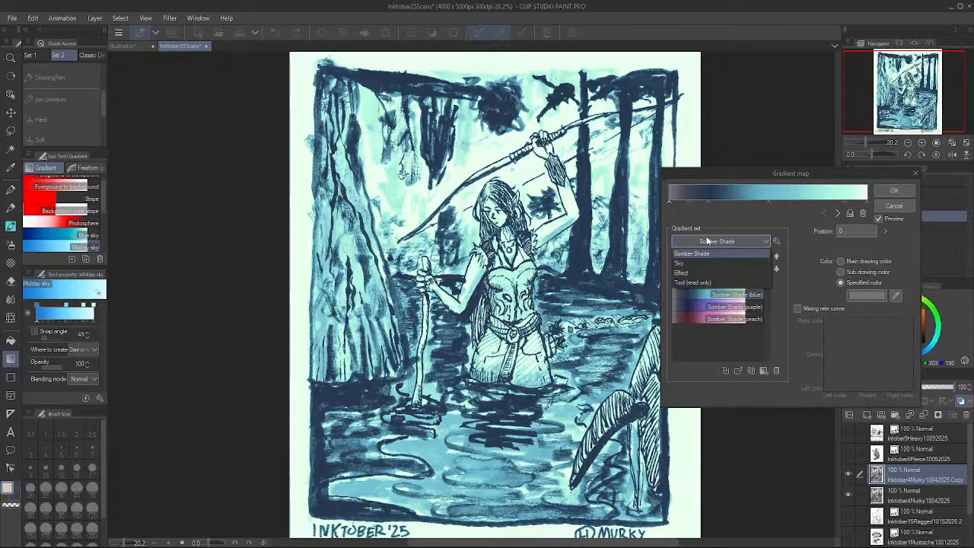
click(707, 263)
scroll(723, 304, down, 4)
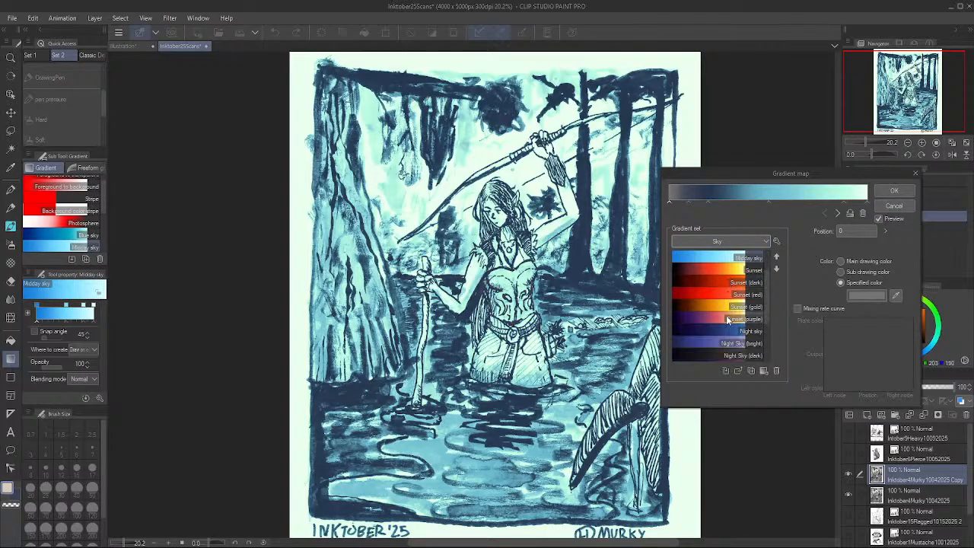
scroll(727, 319, down, 2)
scroll(732, 407, down, 1)
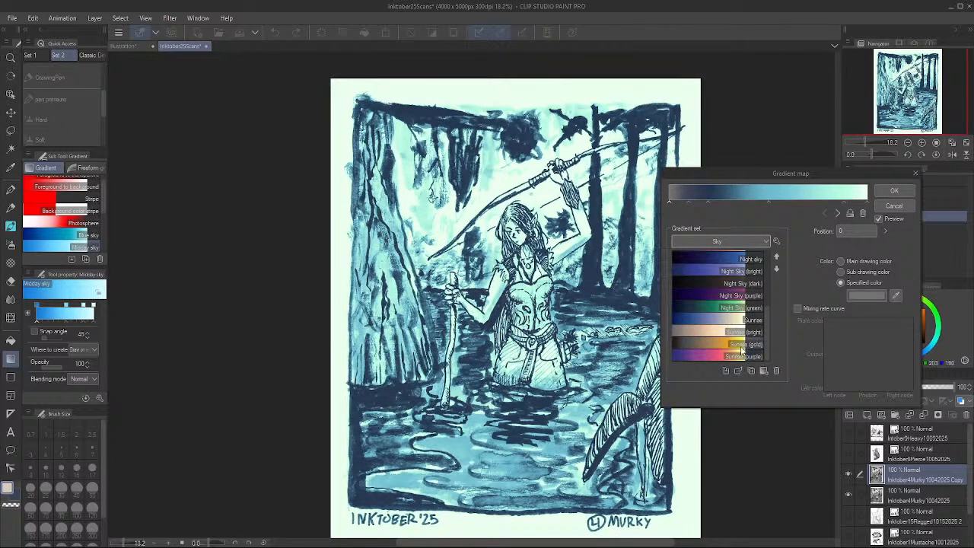
scroll(727, 345, up, 1)
scroll(726, 345, up, 2)
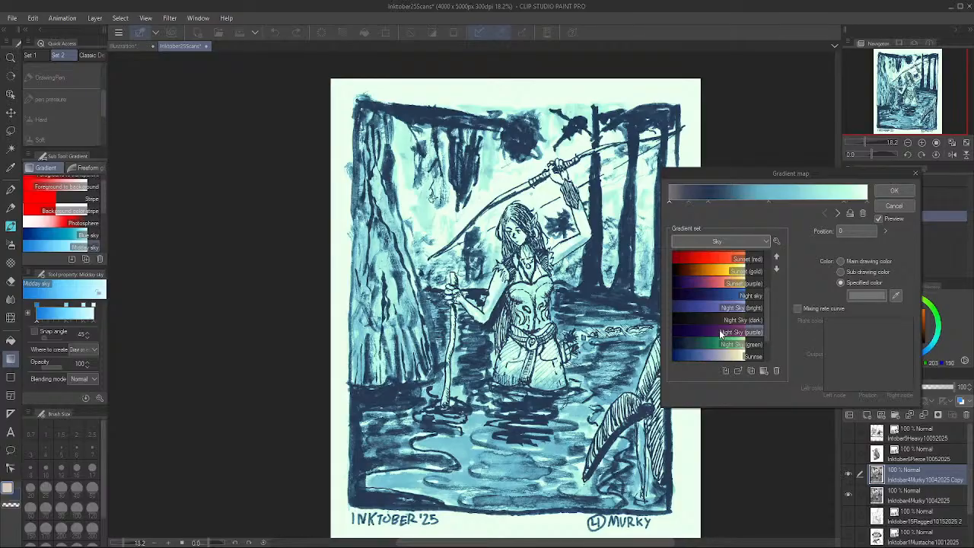
click(720, 332)
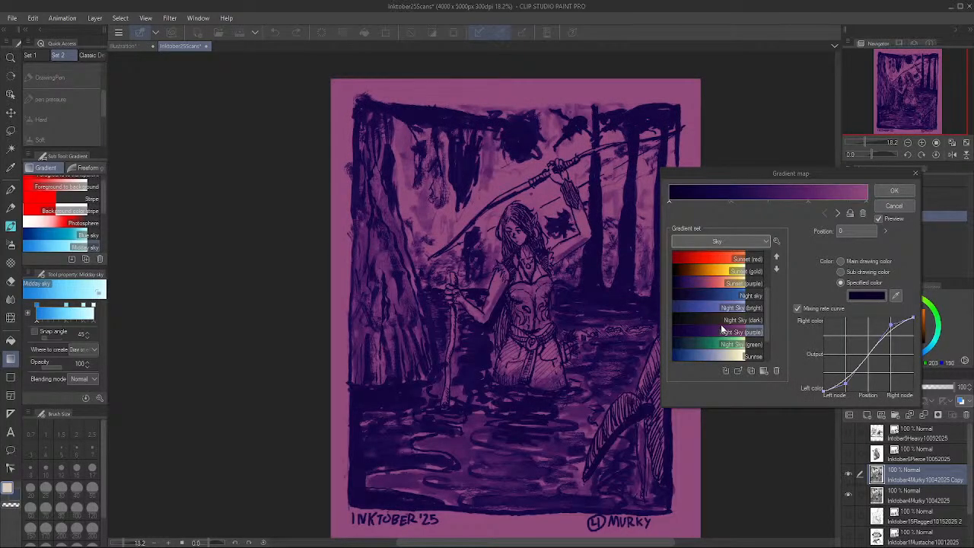
Preview the Sunset (dark), Sunset (red) and Sunset gradients on the Murky layer copy
scroll(720, 329, up, 1)
scroll(723, 330, up, 1)
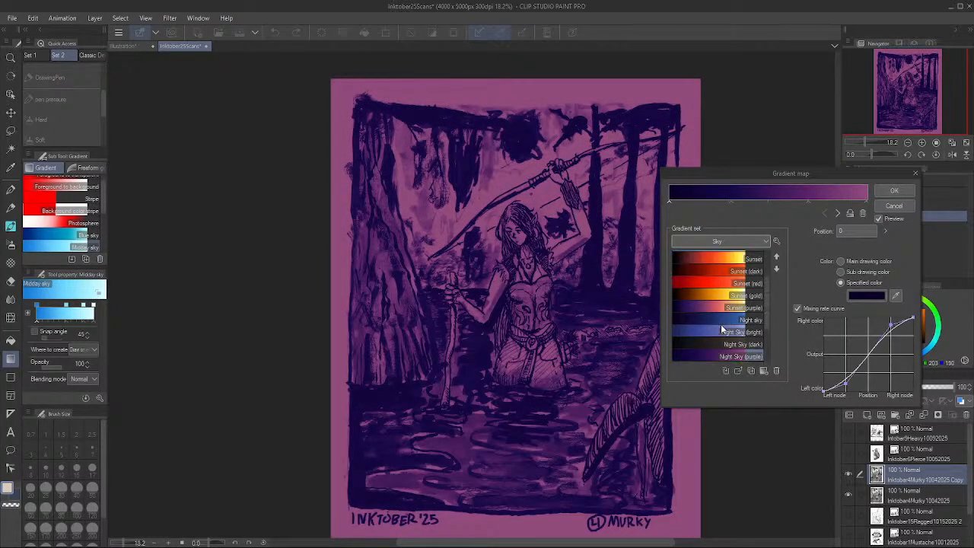
click(713, 272)
click(711, 283)
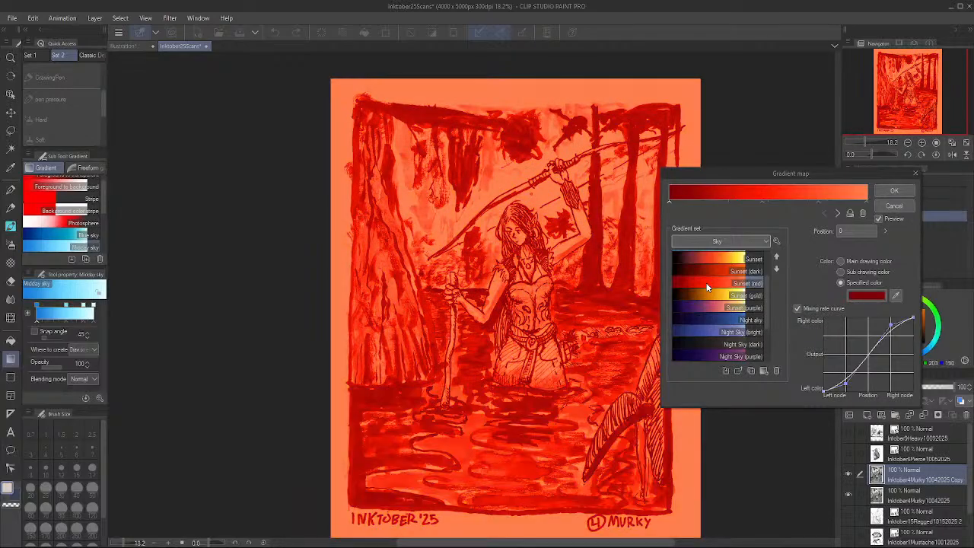
click(714, 257)
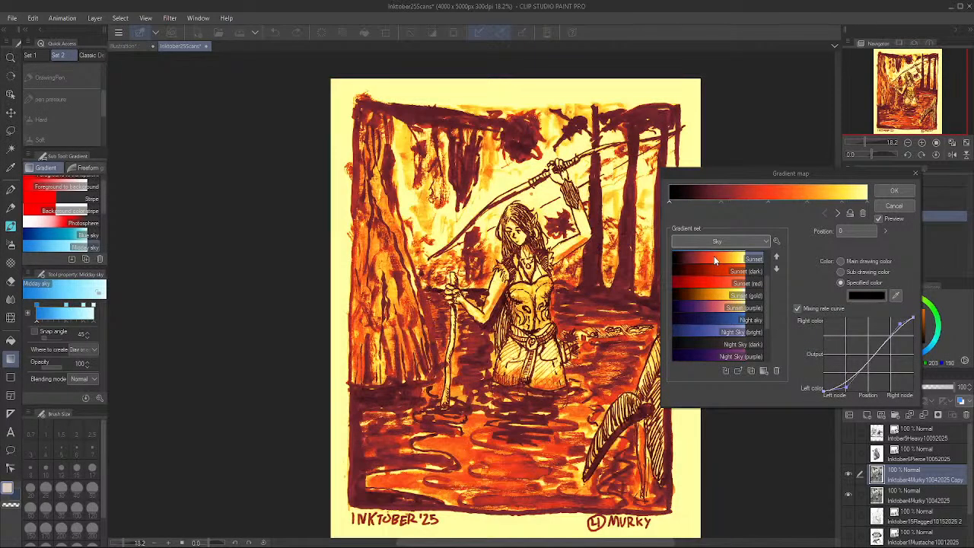
Preview the Blue Sky (dark), Blue Sky (bright), Blue sky and Sunset (purple) gradients on the Murky layer copy
scroll(714, 293, up, 3)
scroll(715, 300, up, 1)
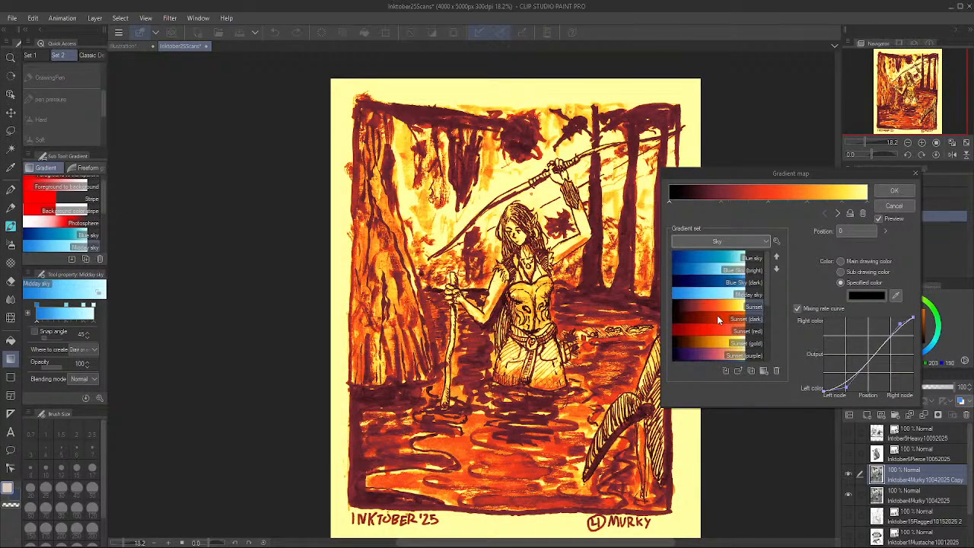
click(717, 284)
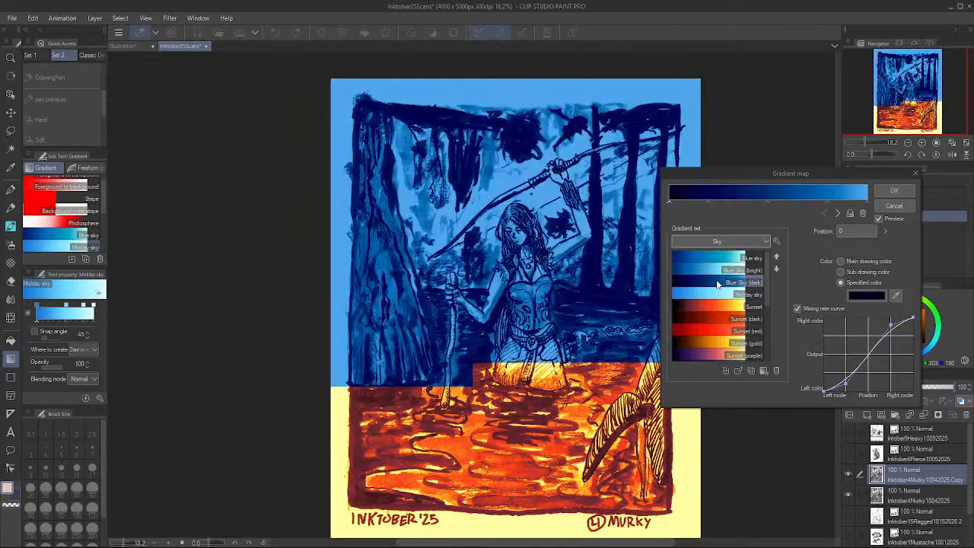
click(720, 268)
click(722, 258)
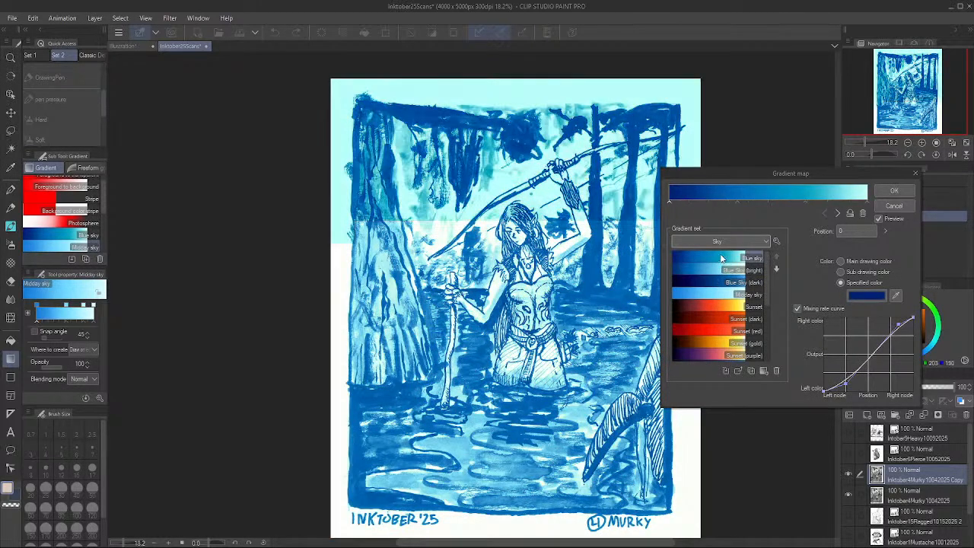
click(716, 354)
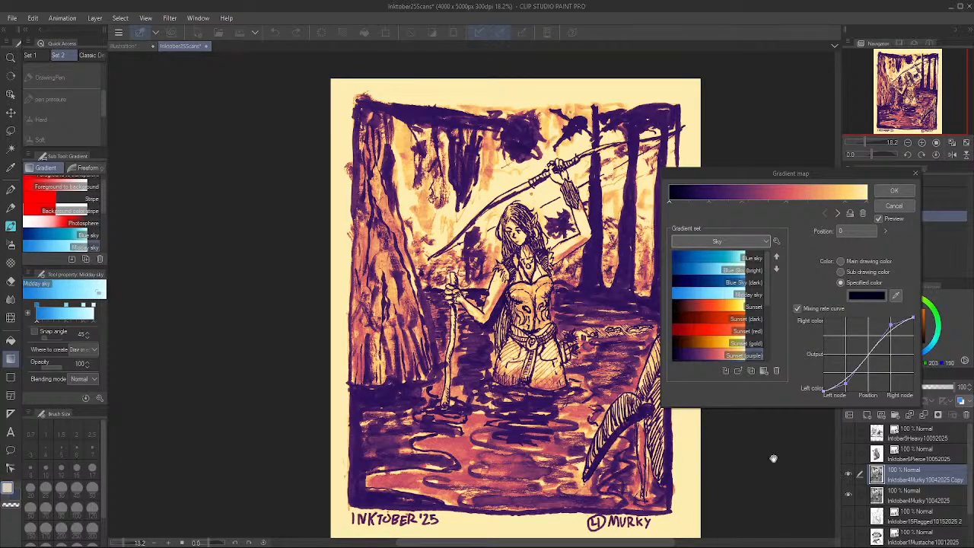
Switch to the Effect gradient set and preview the Spectrum, Thermography, Rainbow and Sepia gradients
click(745, 243)
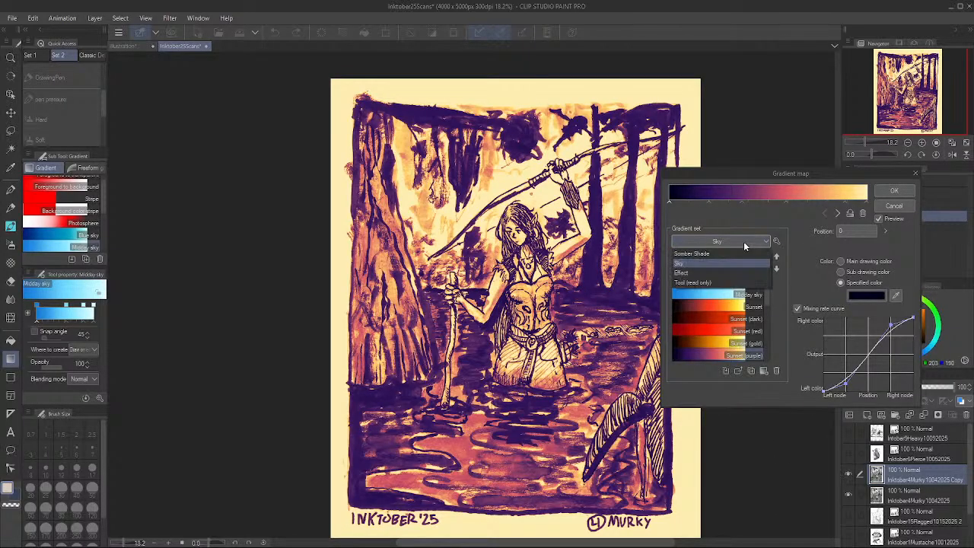
click(723, 273)
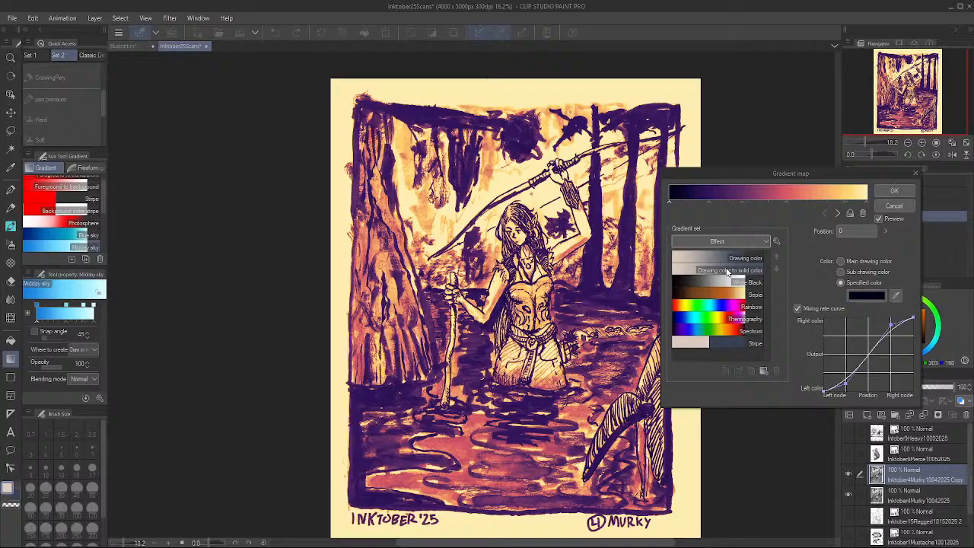
click(777, 241)
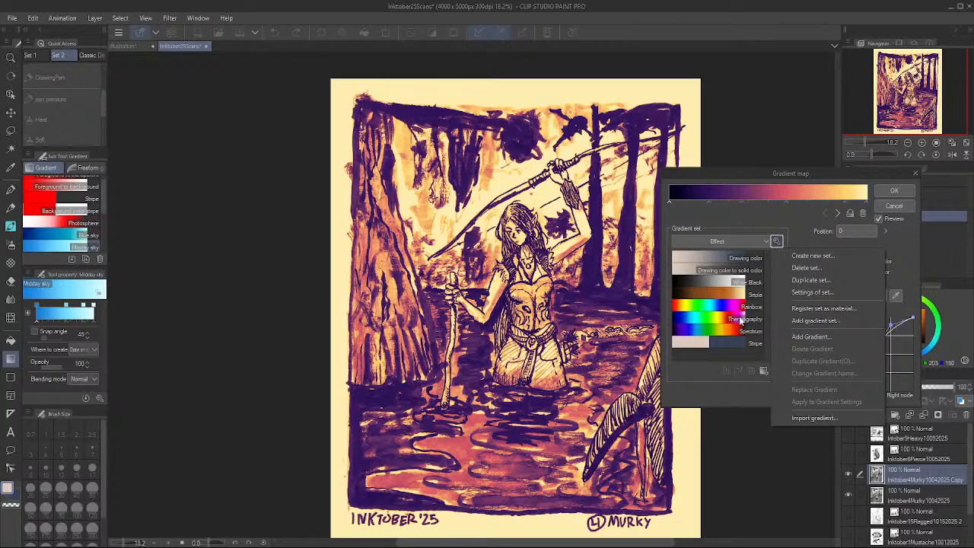
click(729, 349)
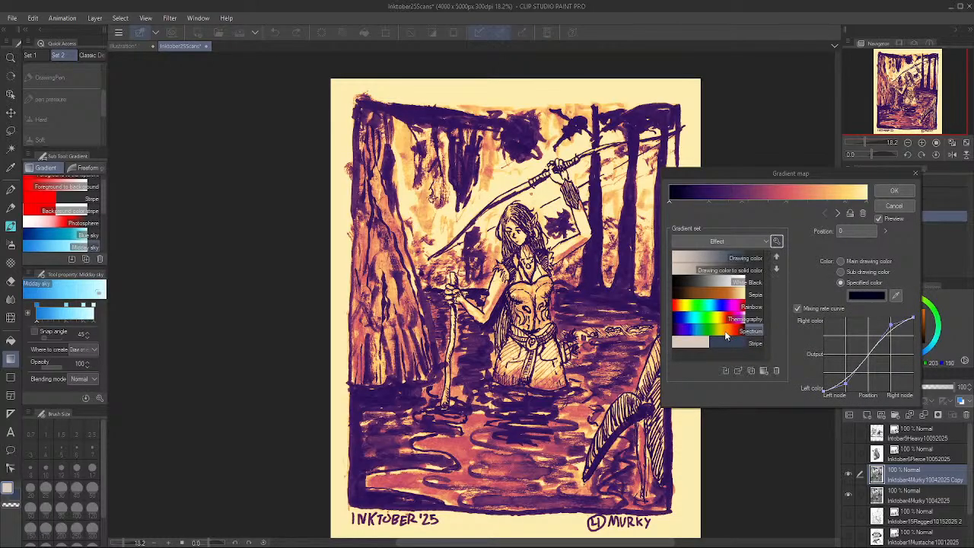
click(724, 334)
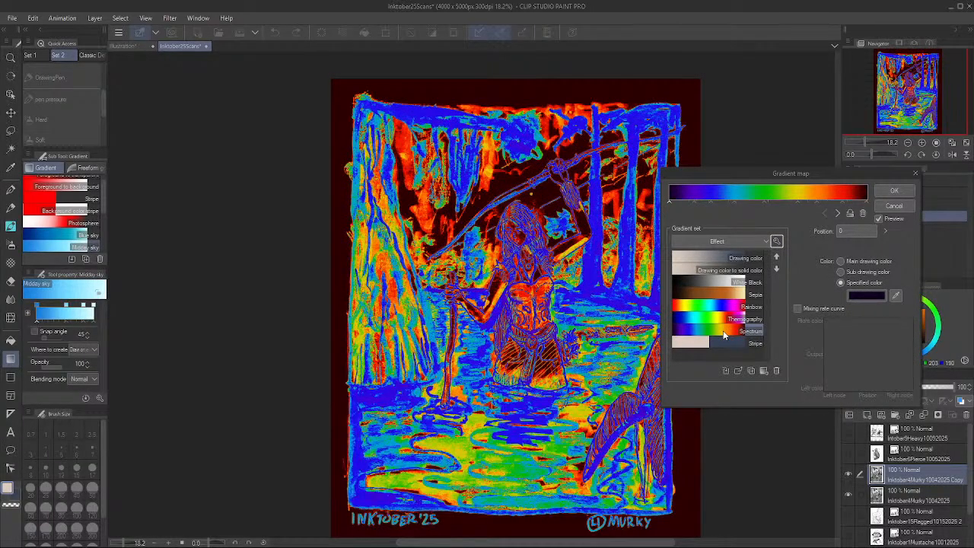
click(706, 324)
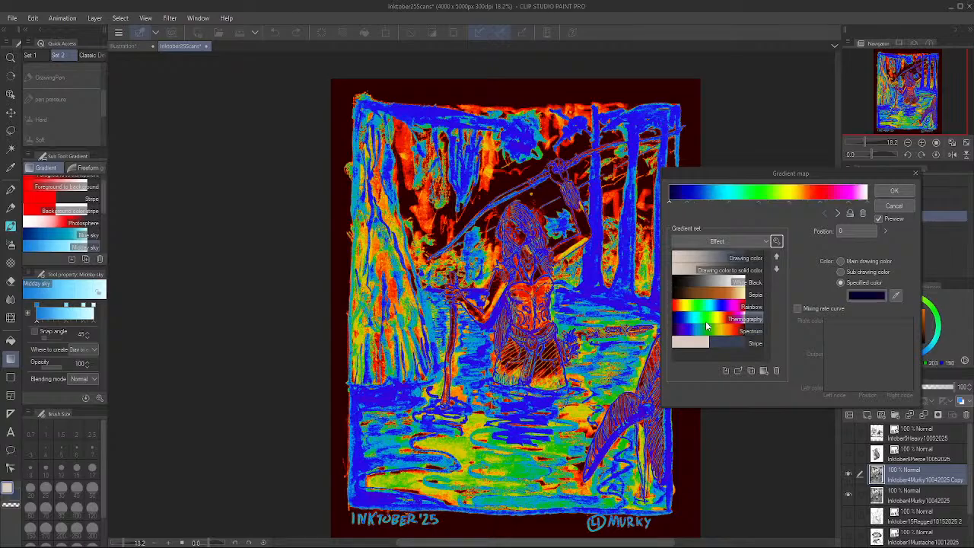
click(714, 308)
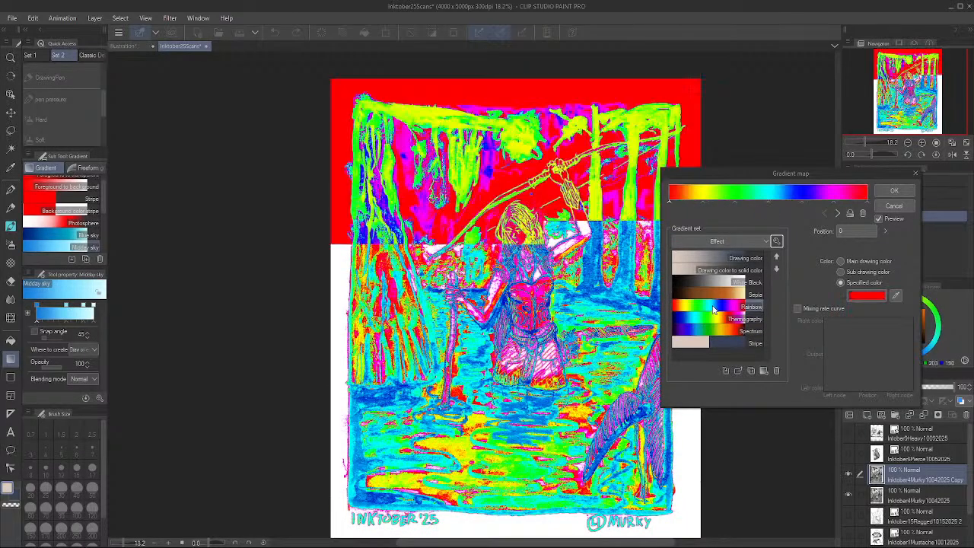
click(715, 297)
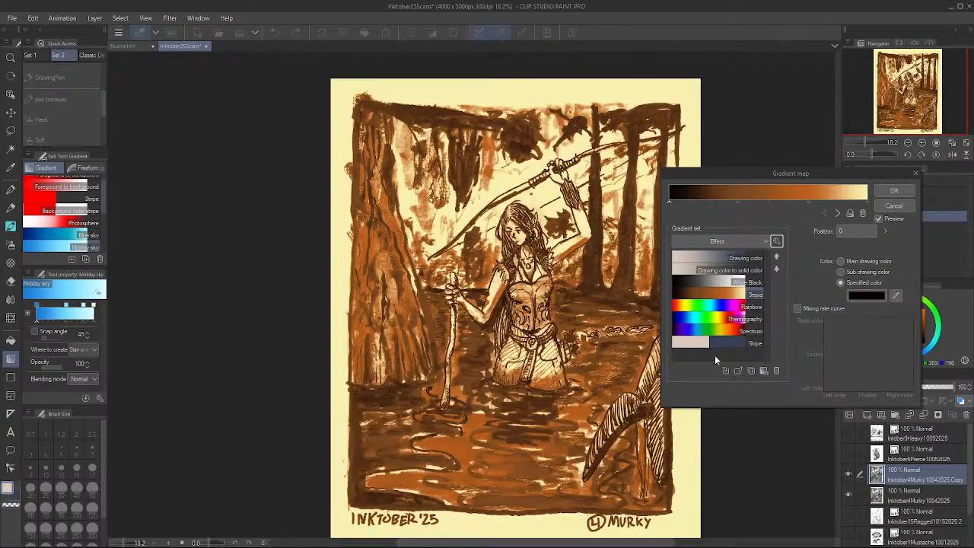
Preview the Drawing color, Drawing color to solid color and Sepia gradients, and cancel the gradient map correction
click(726, 262)
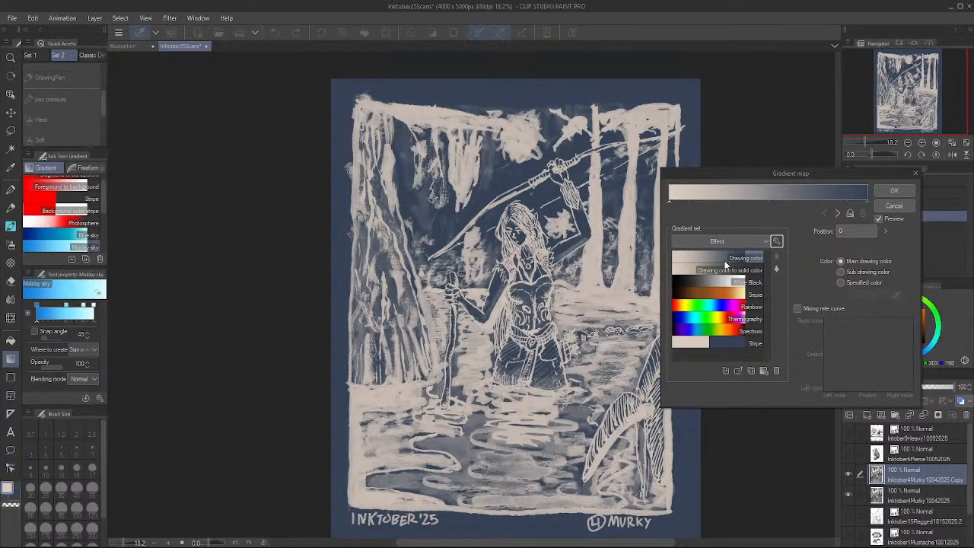
click(725, 266)
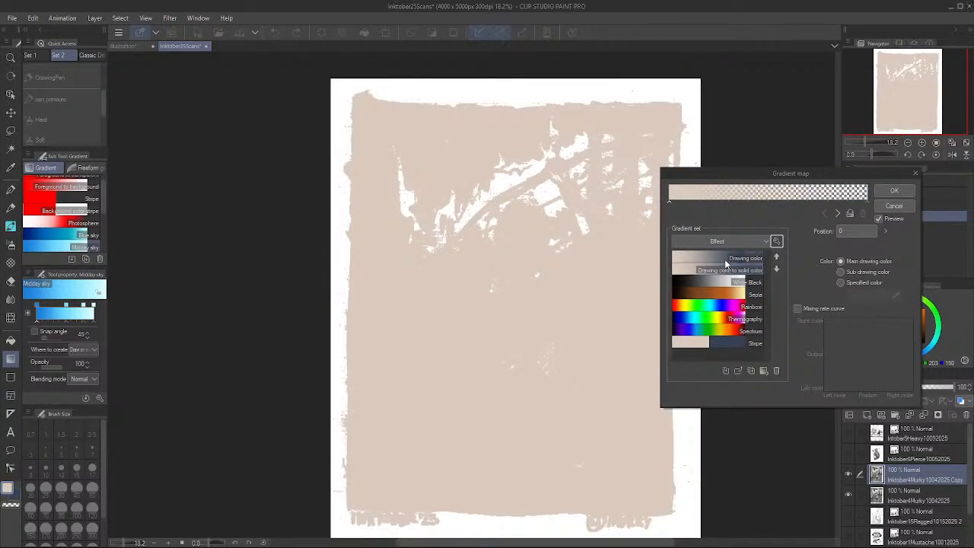
click(725, 259)
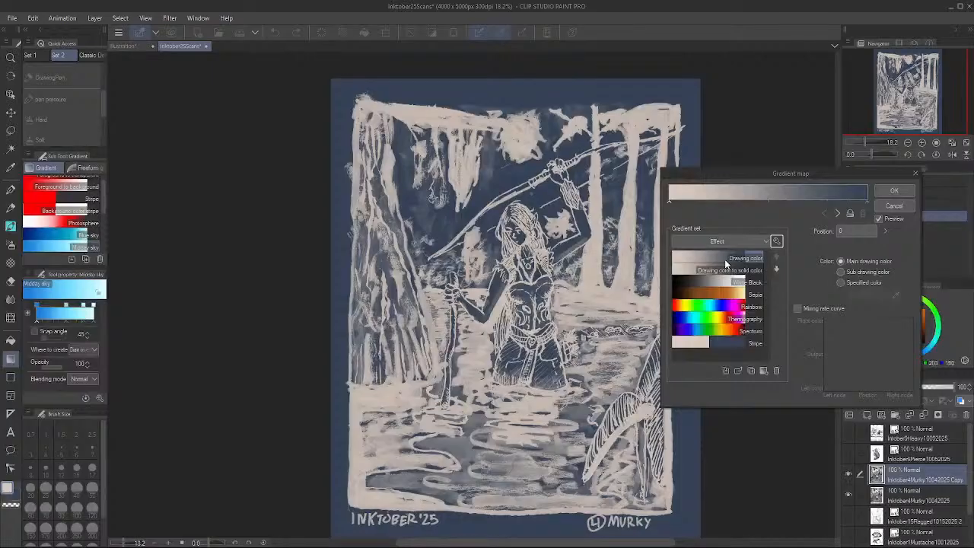
click(713, 298)
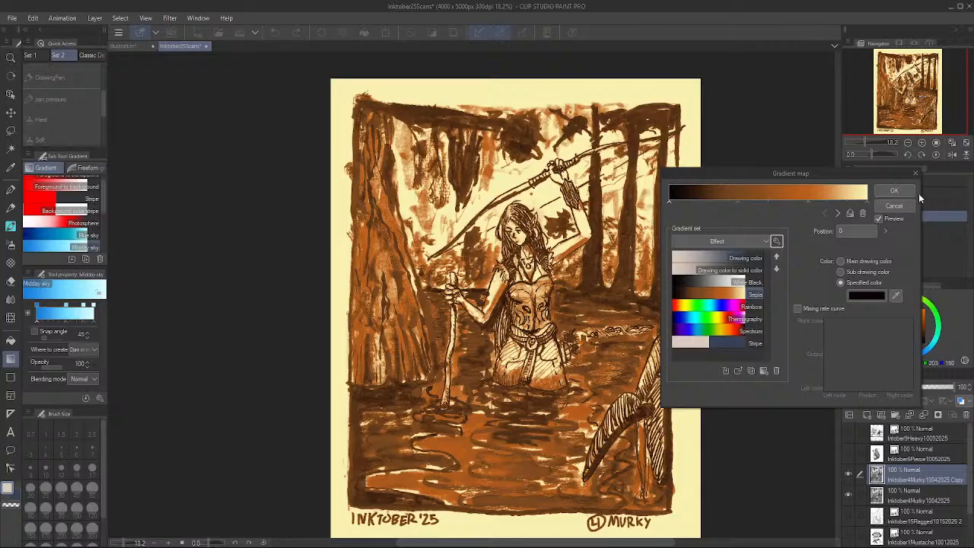
click(894, 206)
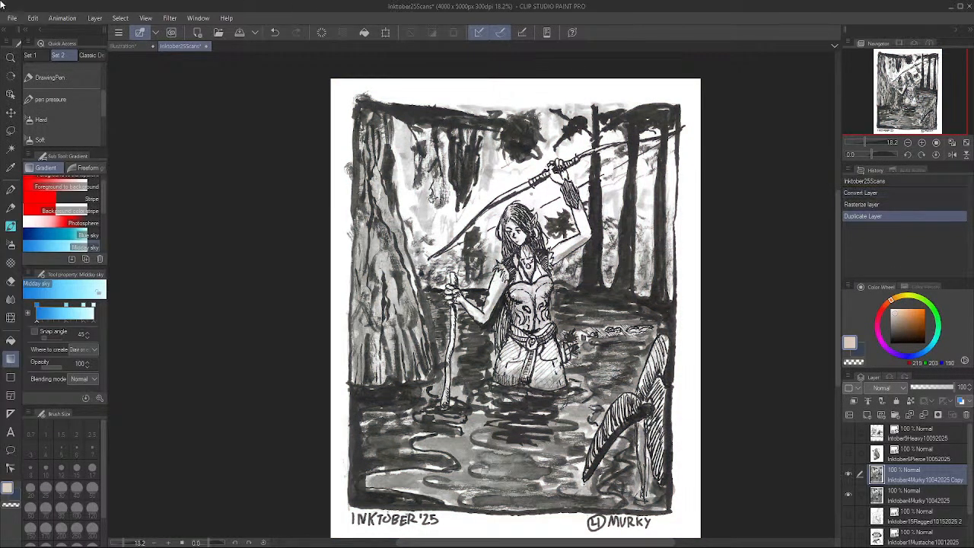
Start a Gradient map tonal correction on the Murky layer copy and preview the Somber Shade (peach) gradient
click(41, 20)
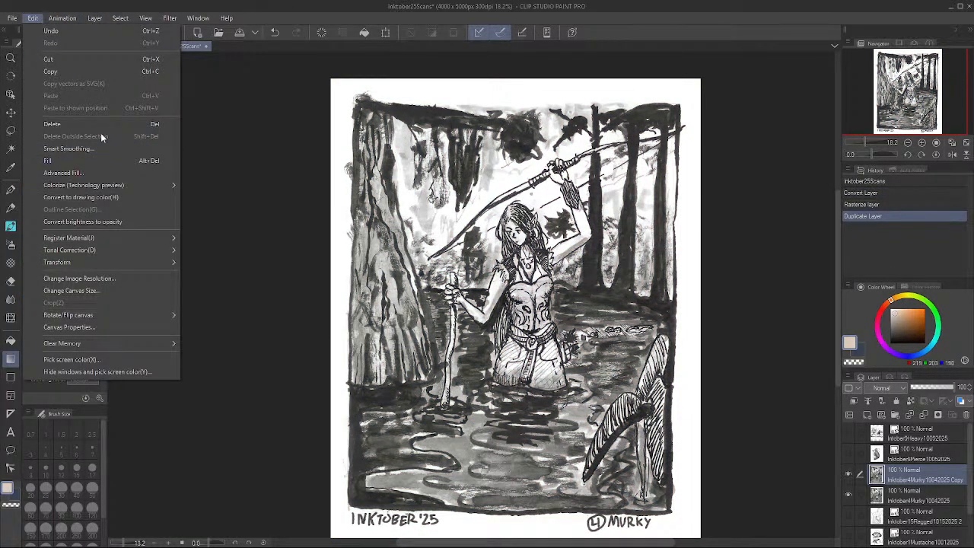
mouse_move(119, 249)
click(266, 351)
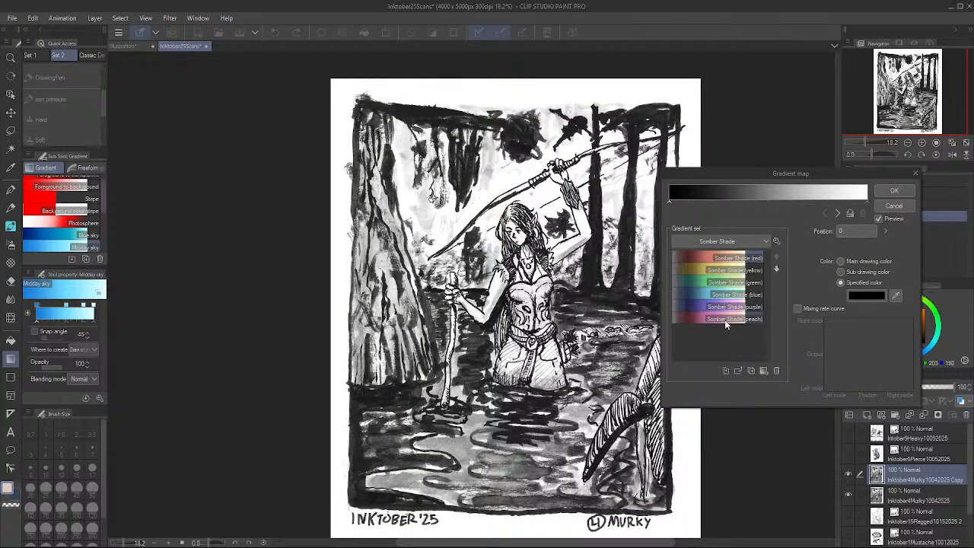
click(725, 319)
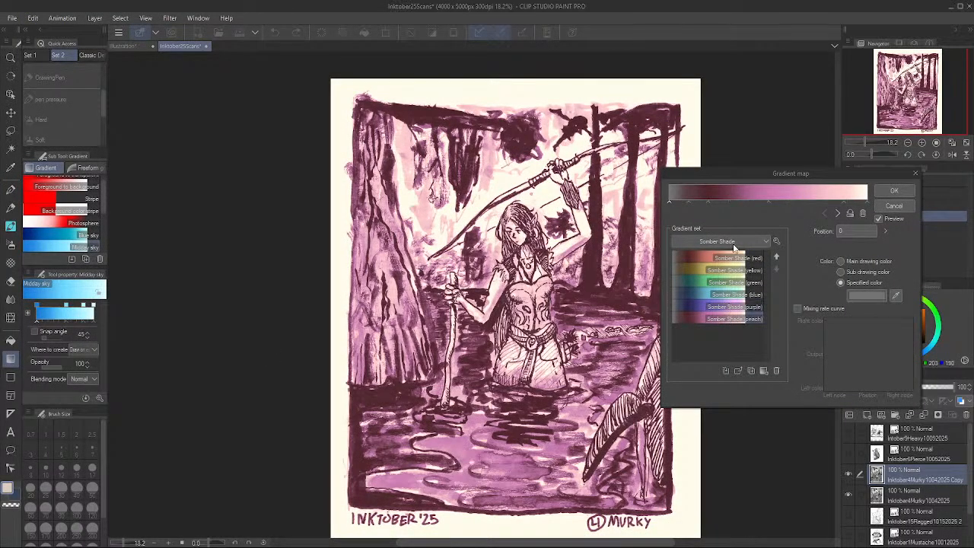
Switch to the Effect gradient set and preview its black-and-white gradient on the Murky layer copy
click(730, 240)
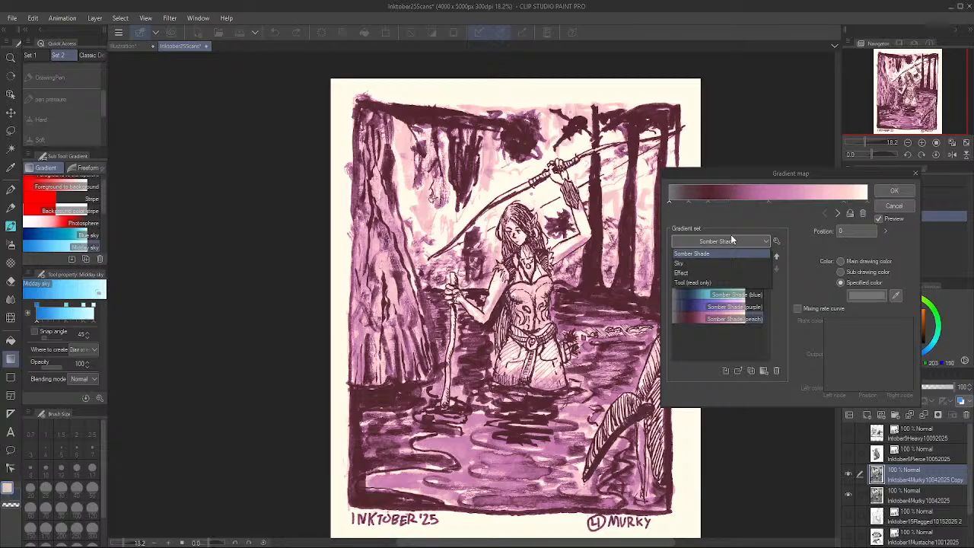
click(694, 272)
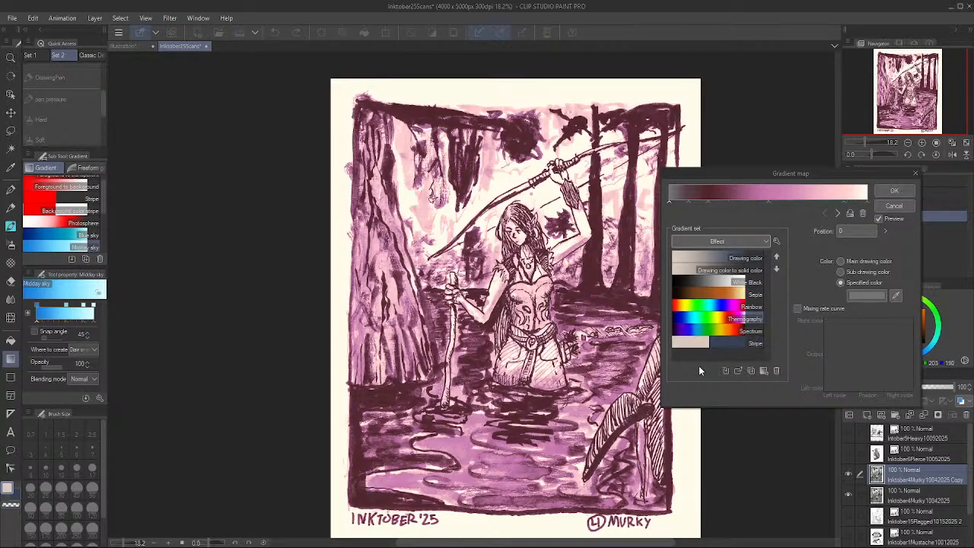
click(732, 284)
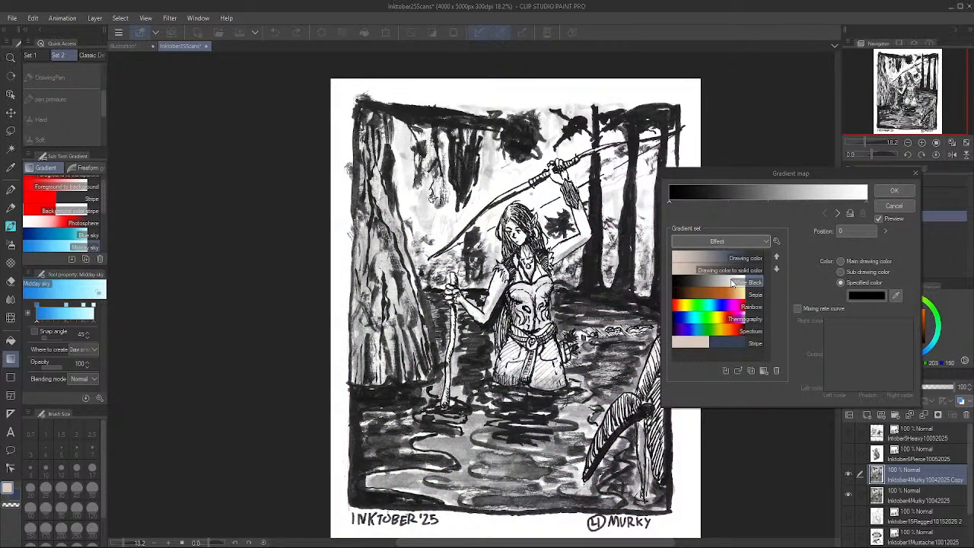
Switch to the Tool (read only) gradient set and preview the Manga gradient, Gradient erase and Rainbow gradients on the Murky layer copy
click(732, 241)
click(693, 282)
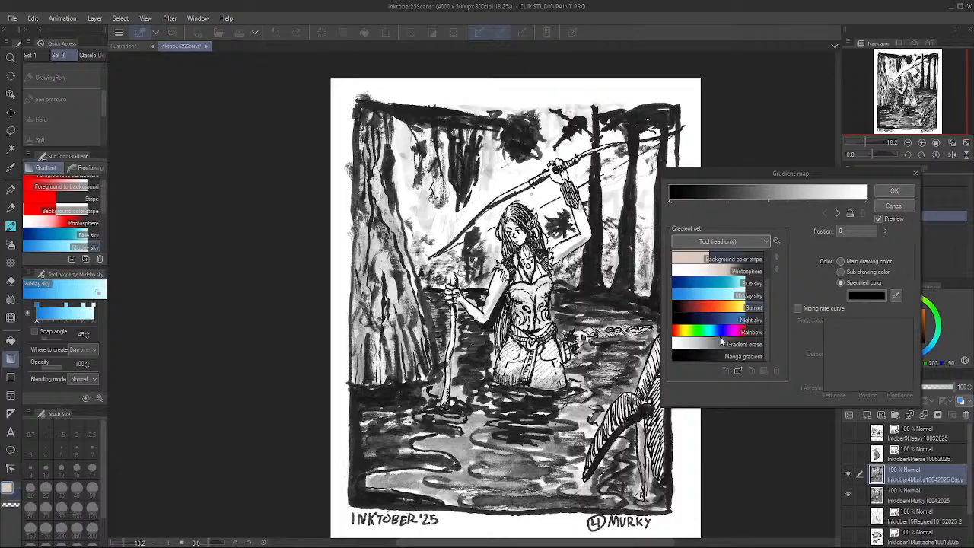
click(708, 354)
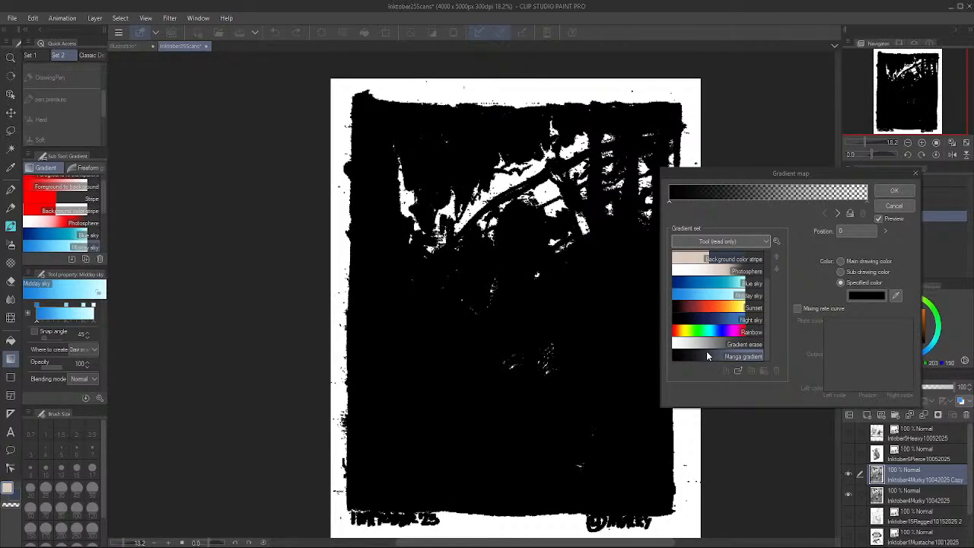
scroll(706, 352, up, 1)
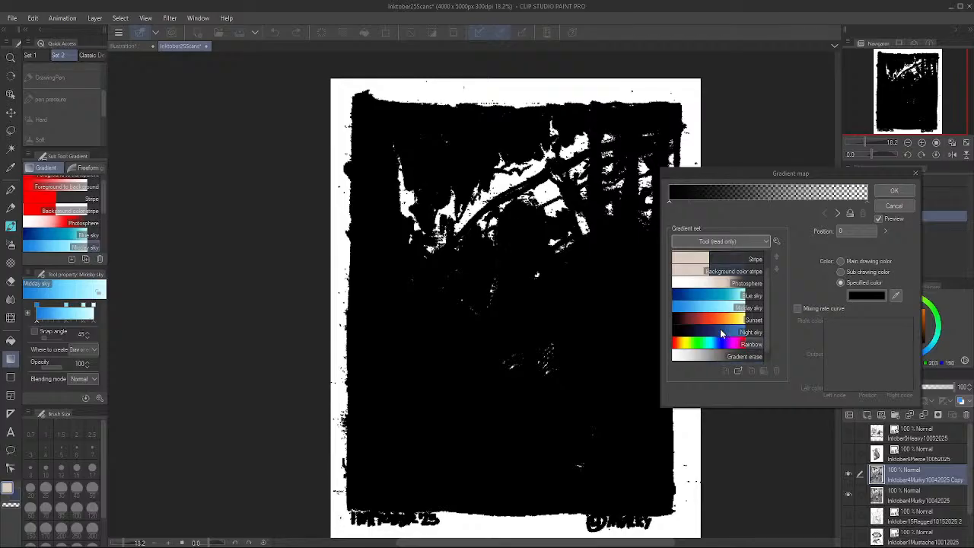
click(707, 356)
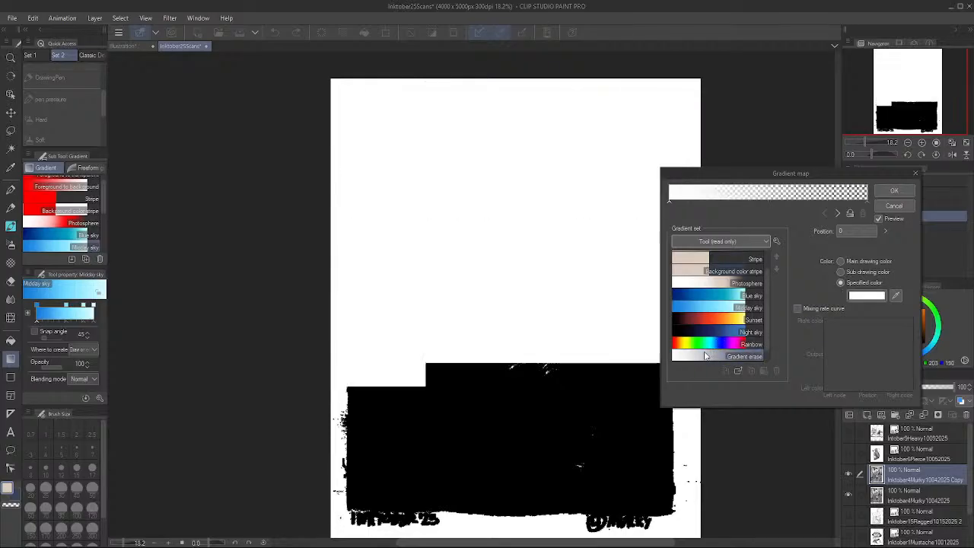
click(700, 343)
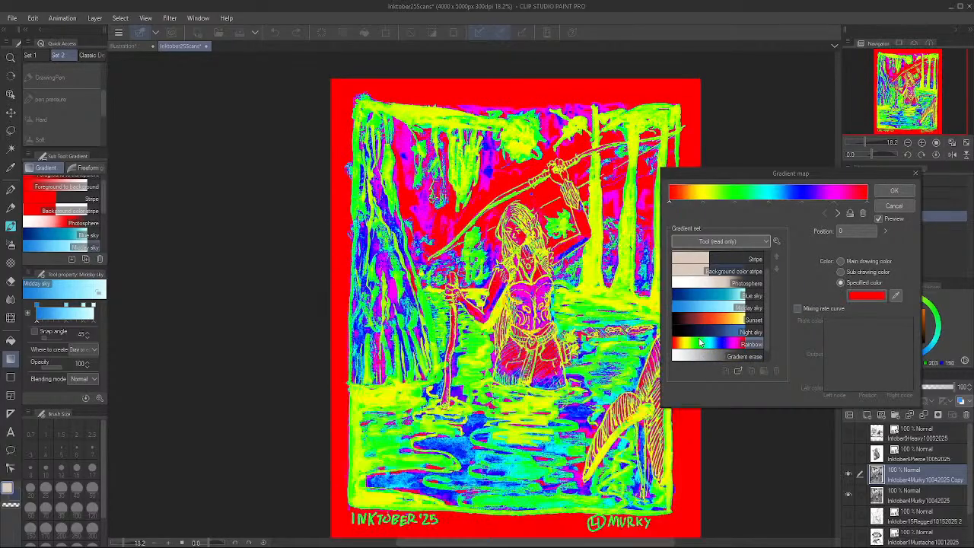
Preview the Background color stripe, Photosphere and Stripe gradients on the Murky layer copy
scroll(702, 336, up, 2)
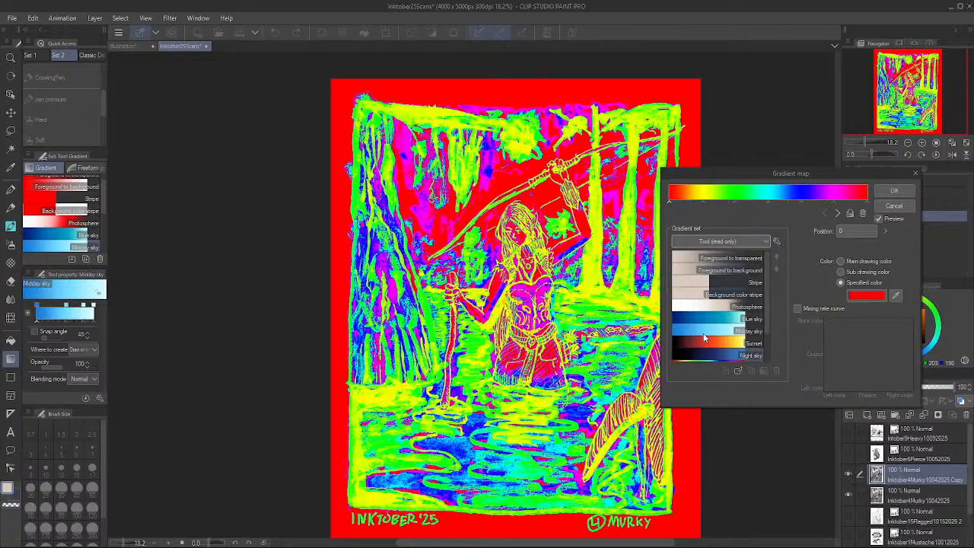
click(733, 295)
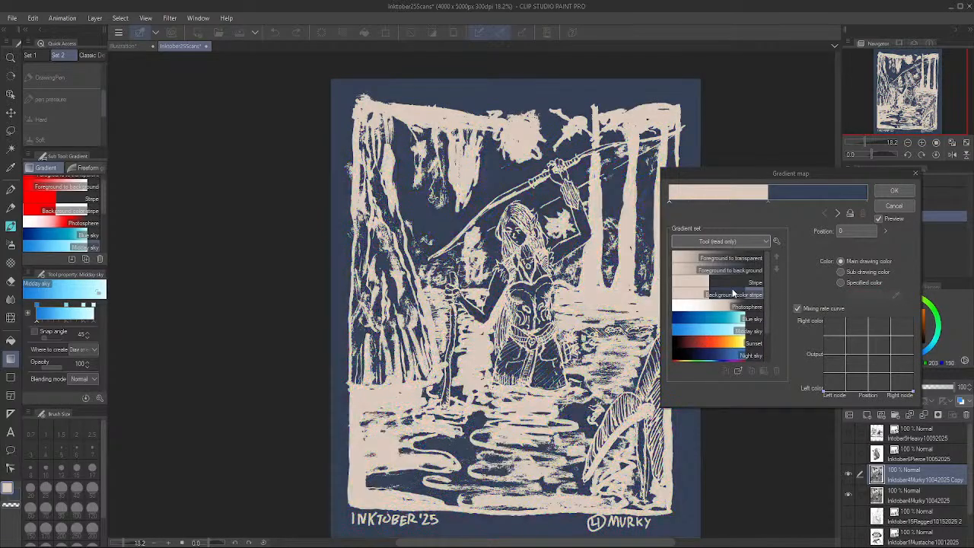
click(727, 307)
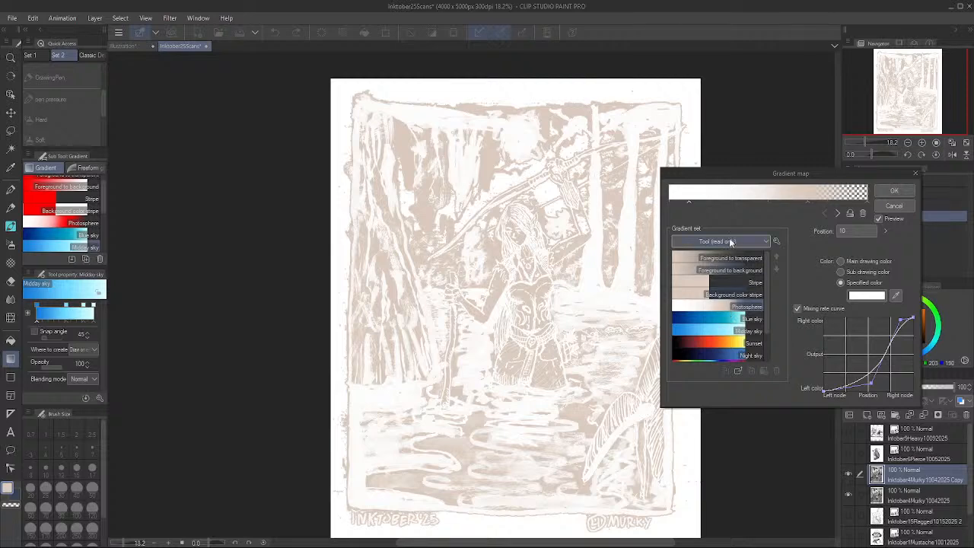
scroll(726, 277, down, 3)
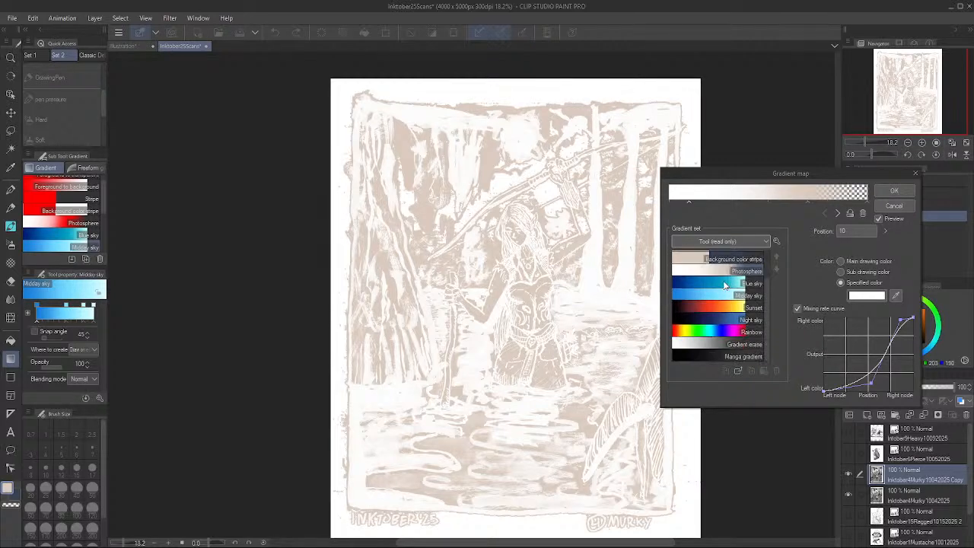
scroll(732, 263, up, 2)
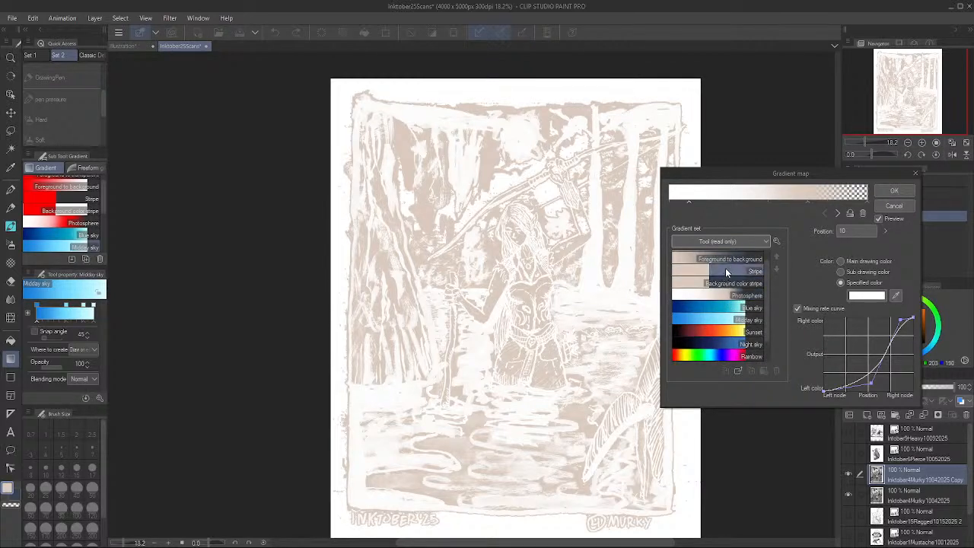
click(725, 270)
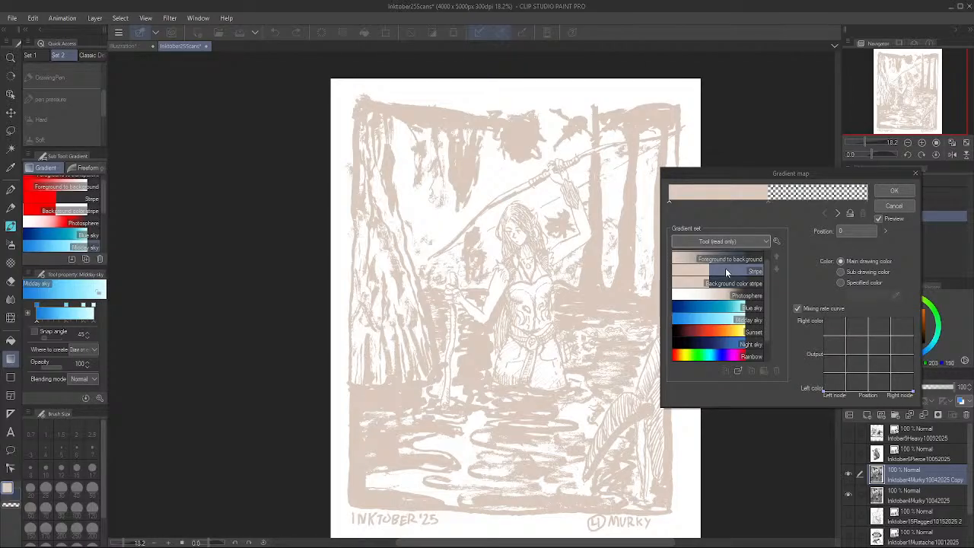
Return to the Effect gradient set and preview the Sepia, Thermography and Spectrum gradients
click(736, 242)
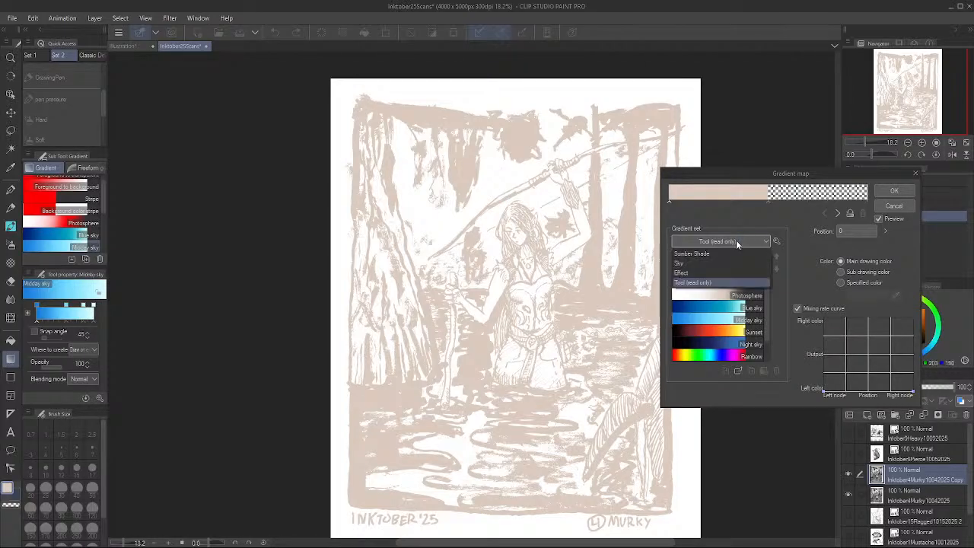
click(708, 272)
click(705, 297)
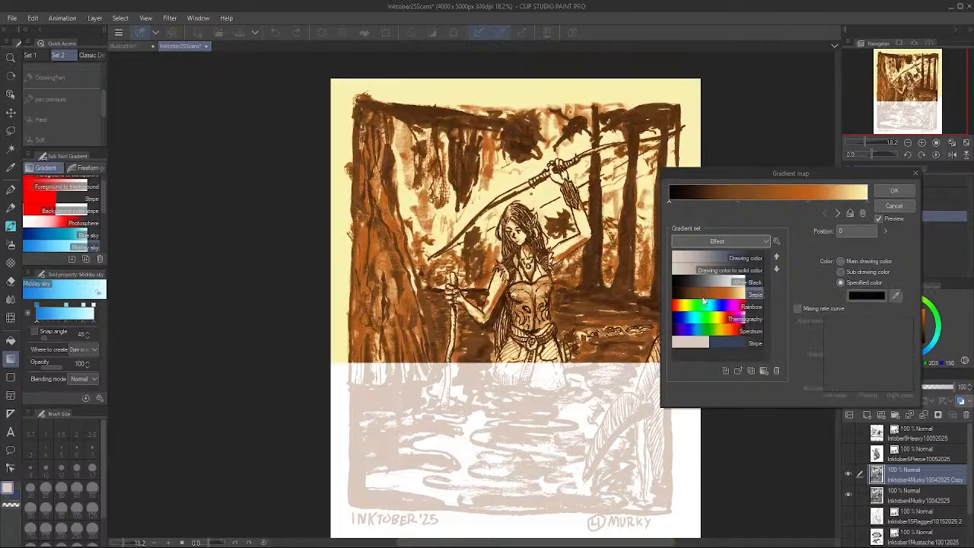
click(699, 322)
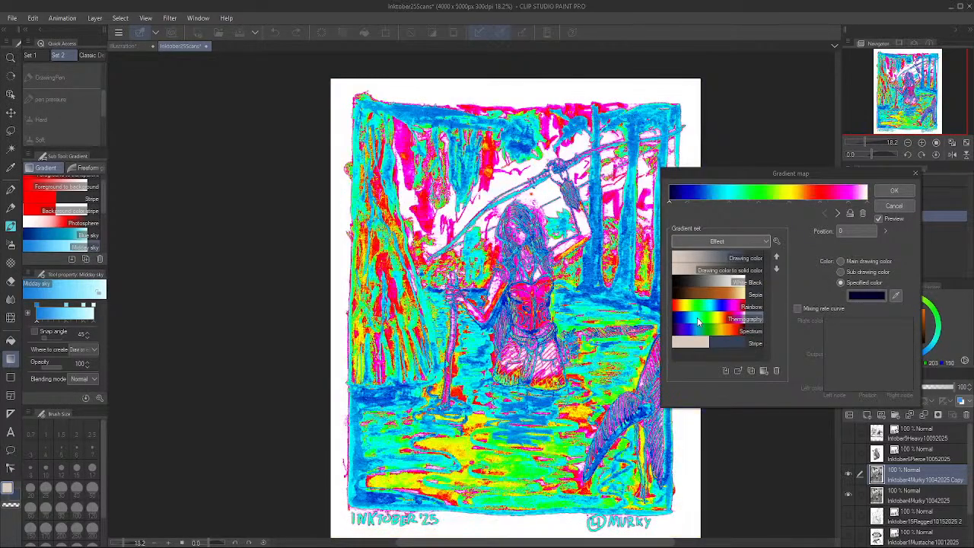
click(697, 332)
click(698, 332)
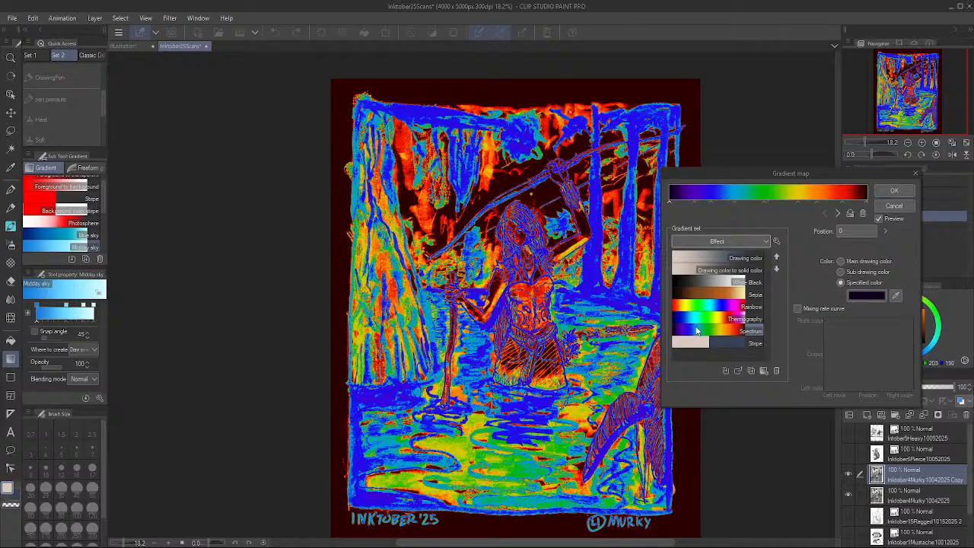
Switch to the Sky gradient set and compare the Sunset (purple) and Sunset gradients, ending on Sunset (purple)
click(721, 242)
click(718, 261)
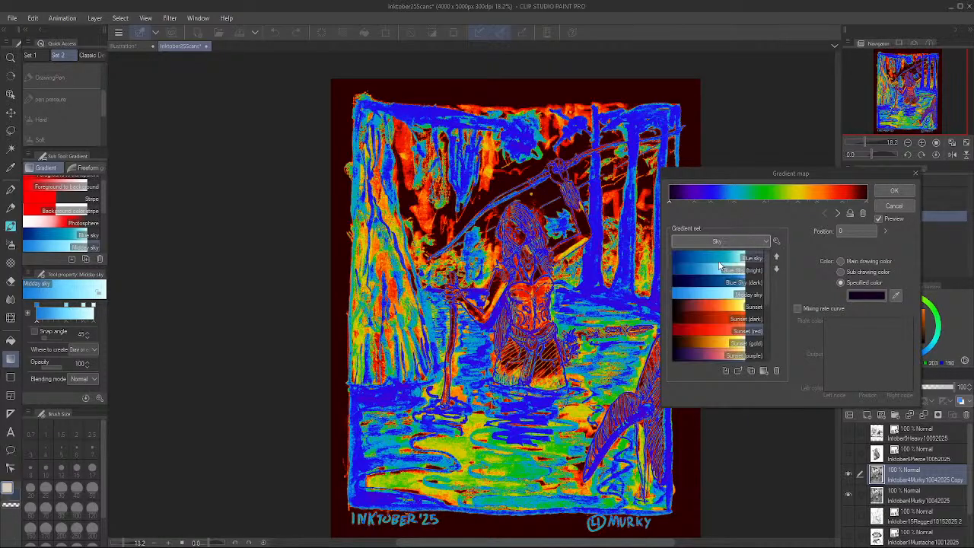
scroll(719, 344, down, 2)
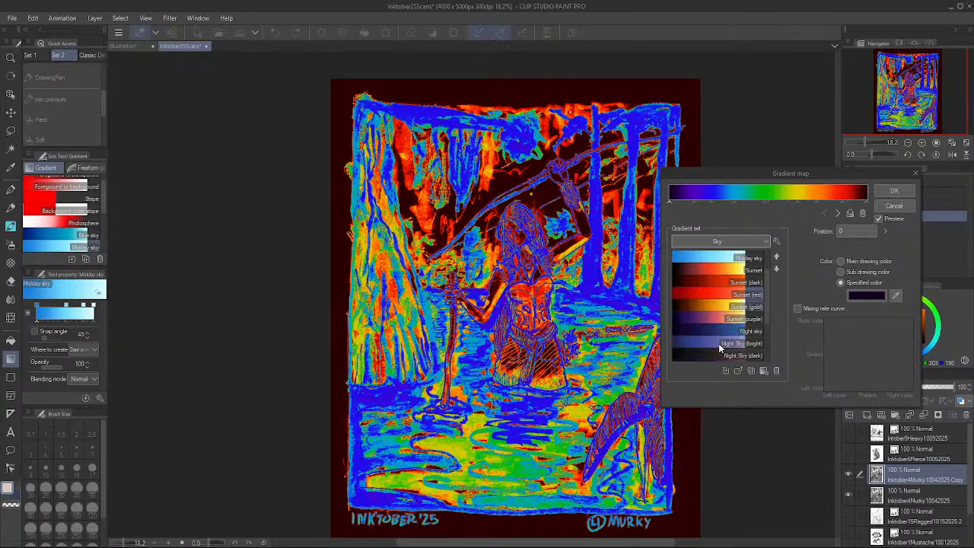
click(717, 318)
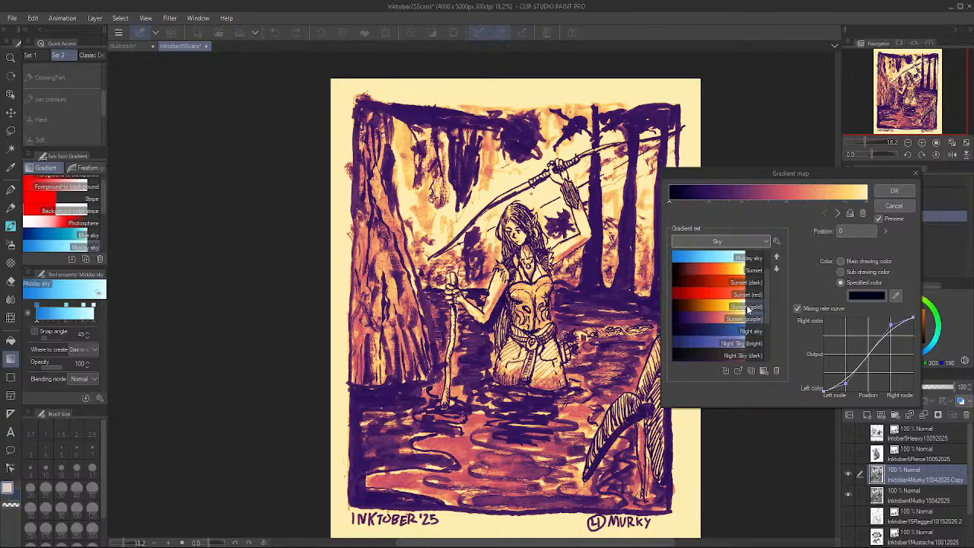
scroll(749, 308, up, 3)
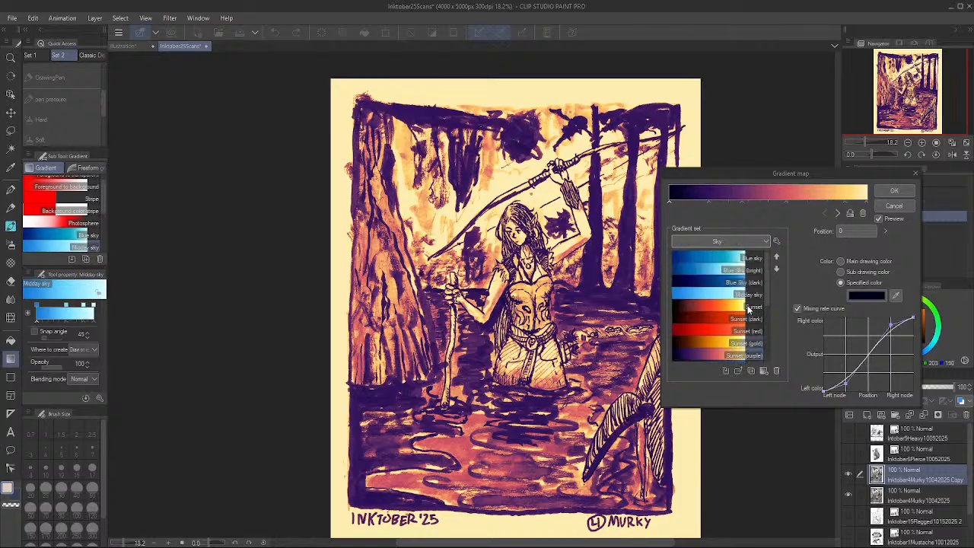
click(701, 308)
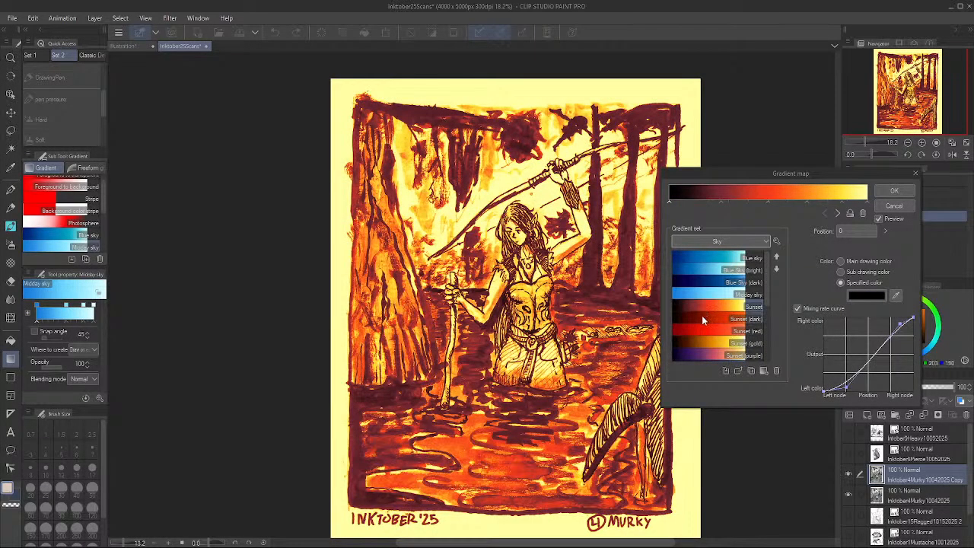
scroll(697, 345, down, 1)
click(697, 344)
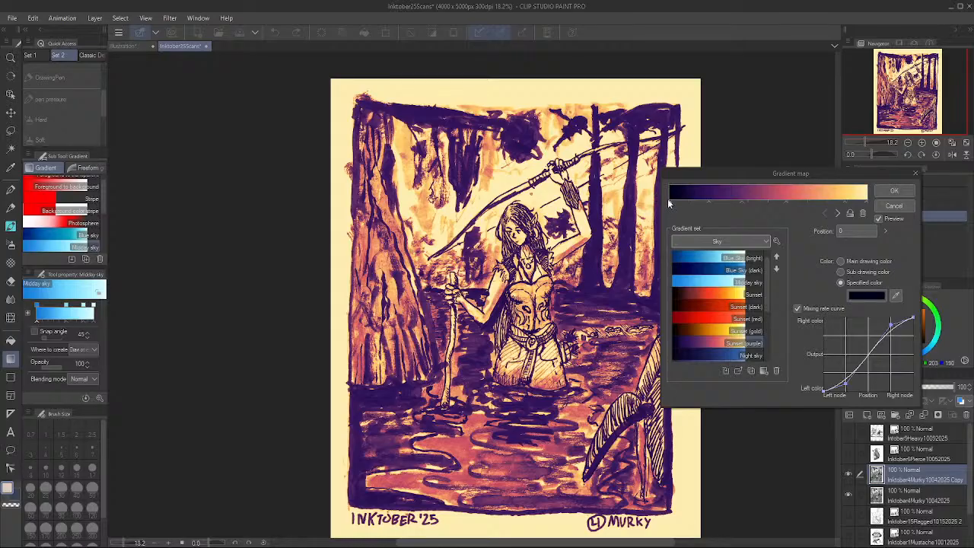
Try repositioning the Sunset (purple) gradient's colour nodes, moving the dark-blue start node to position 19 and a purple node to position 43
drag(695, 199, 705, 201)
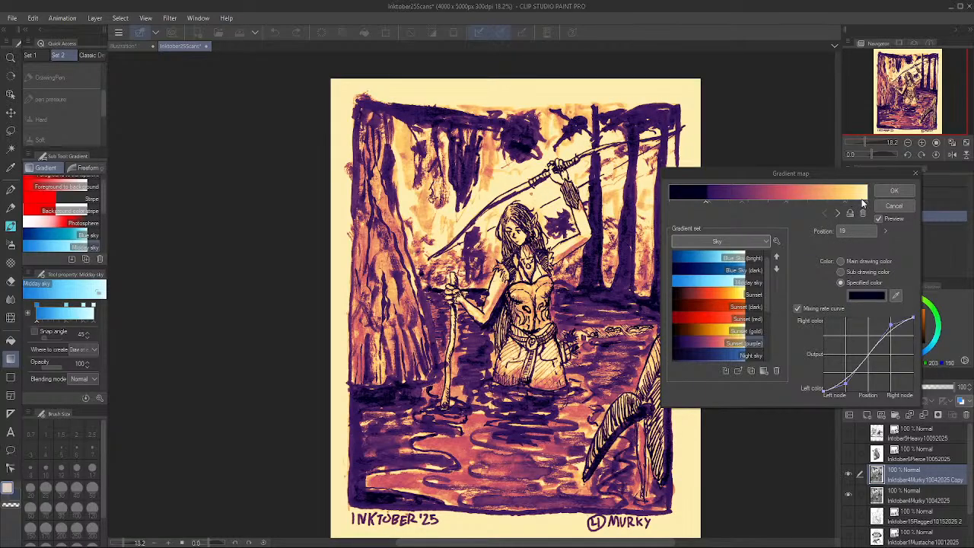
mouse_move(865, 199)
mouse_down()
mouse_move(805, 200)
mouse_move(881, 207)
mouse_up()
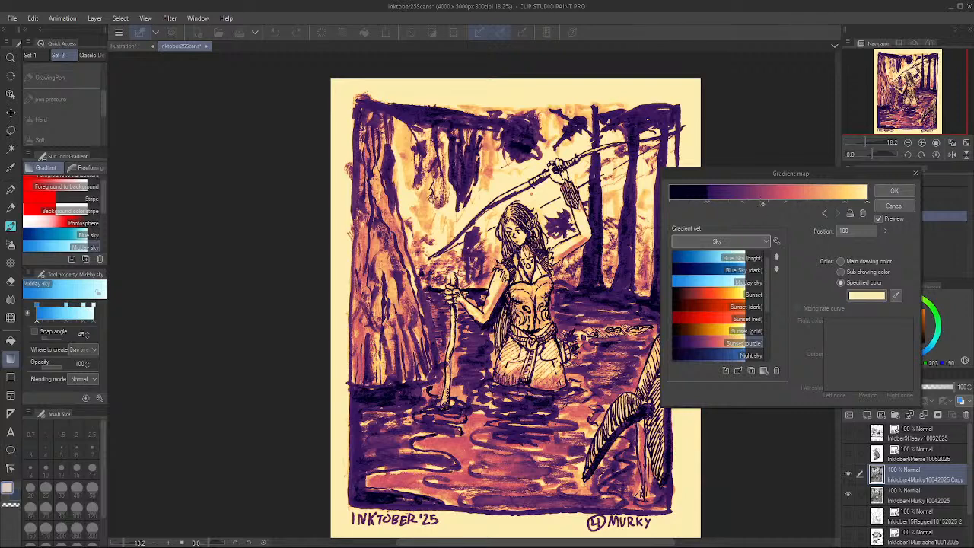
drag(711, 199, 726, 200)
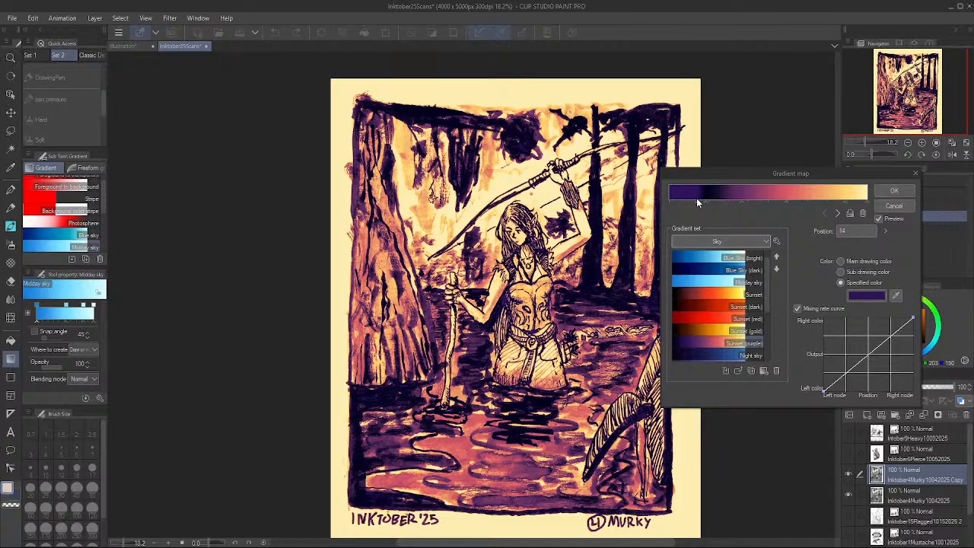
drag(697, 202, 754, 202)
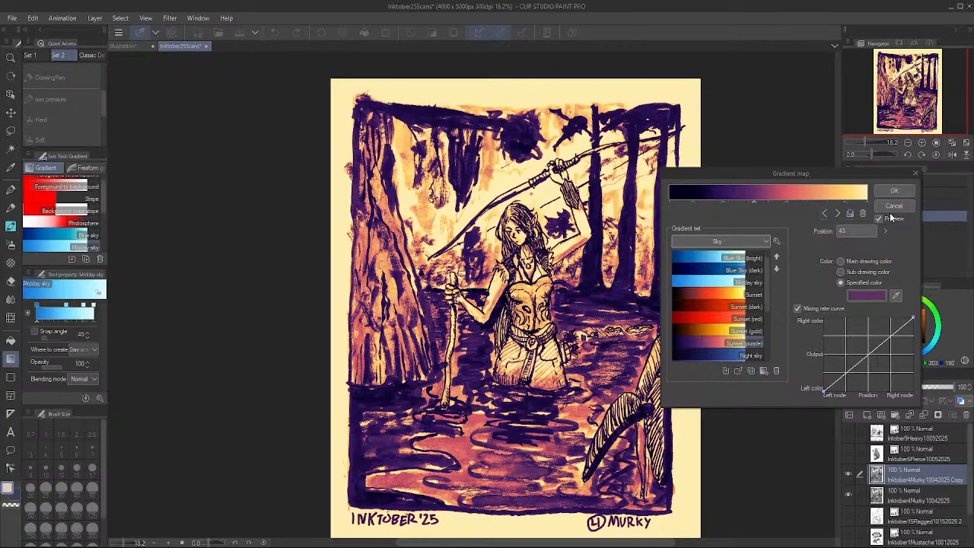
Reverse the edited gradient, flip it back, and cancel the gradient map correction
click(851, 214)
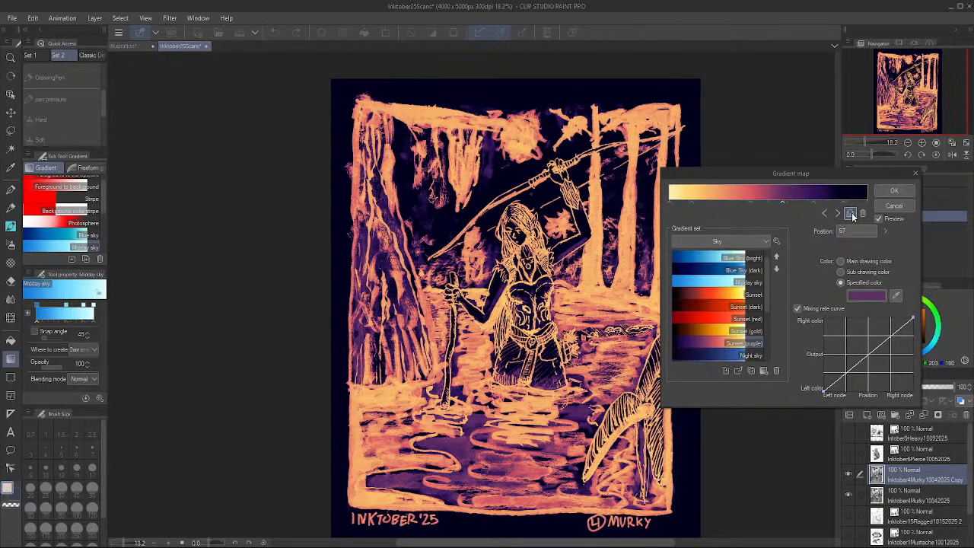
click(851, 213)
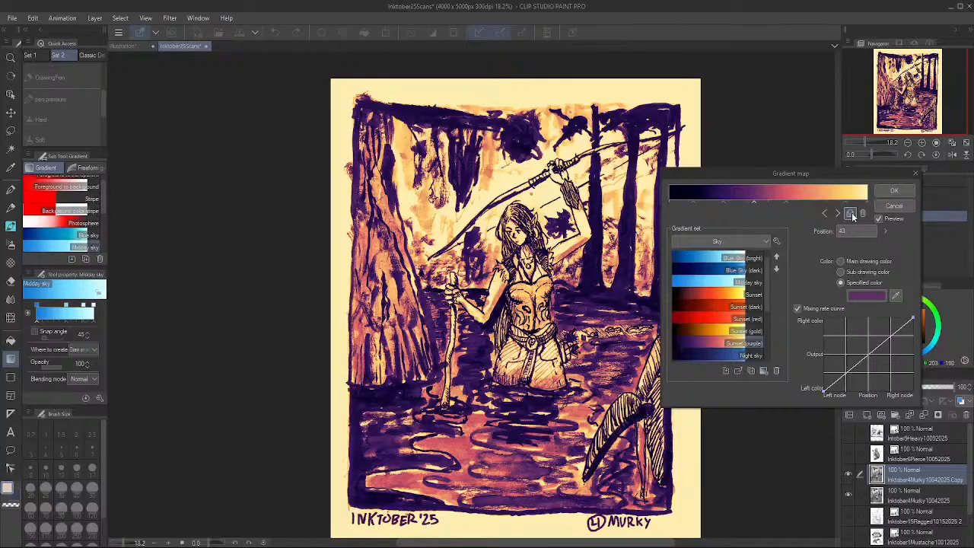
click(893, 206)
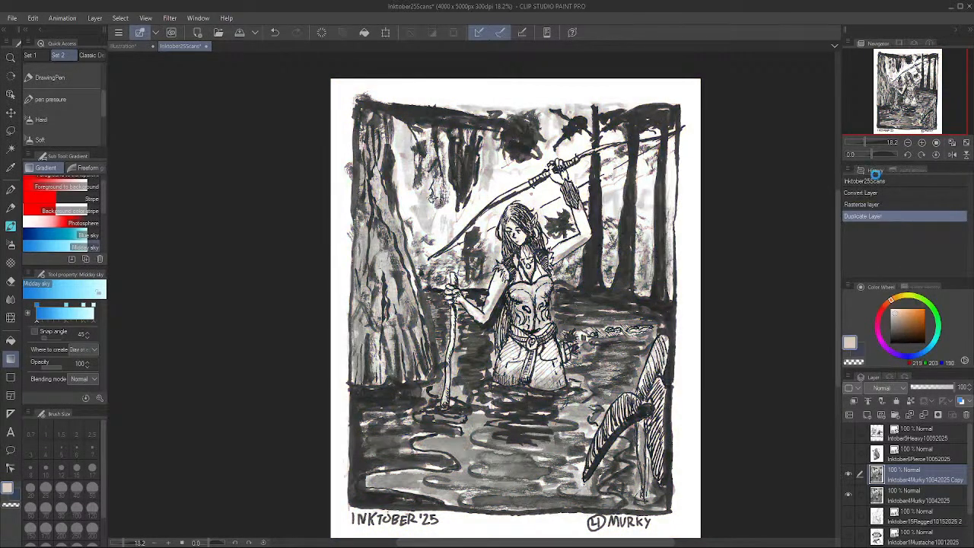
Show the Pierce scan layer and rasterize it
click(919, 459)
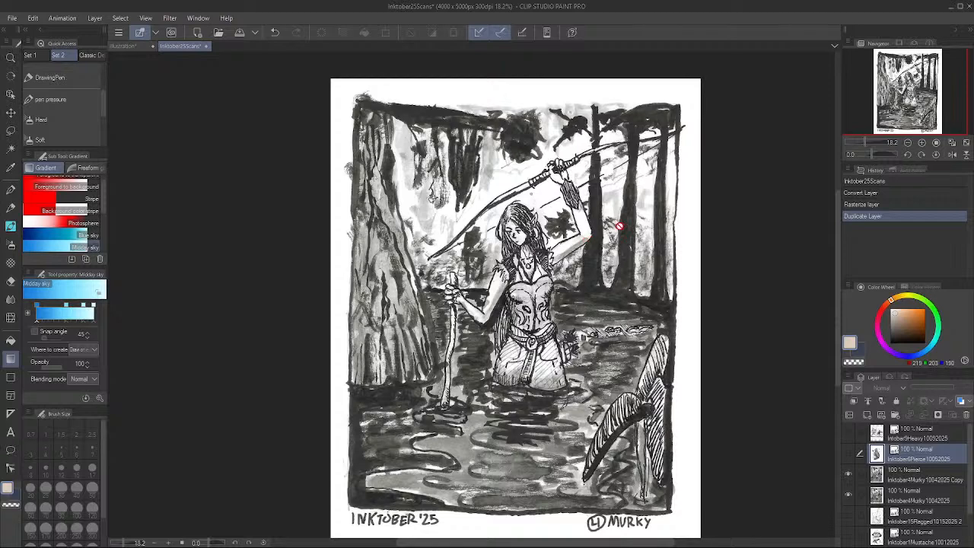
click(849, 453)
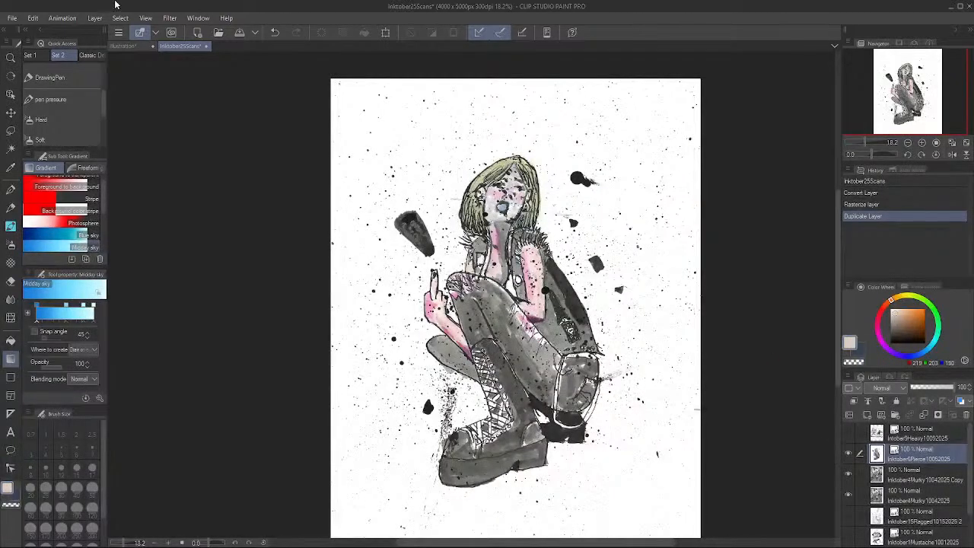
click(62, 17)
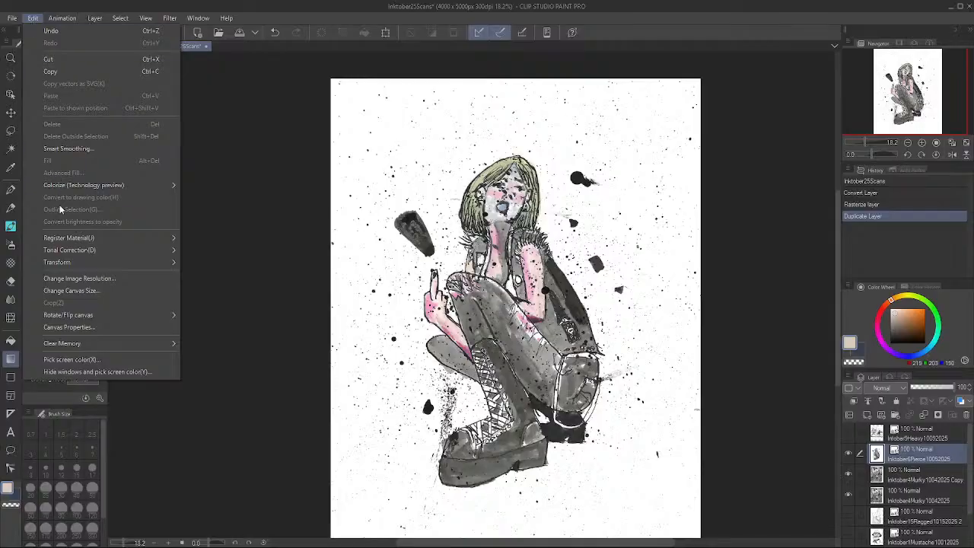
click(62, 18)
click(33, 17)
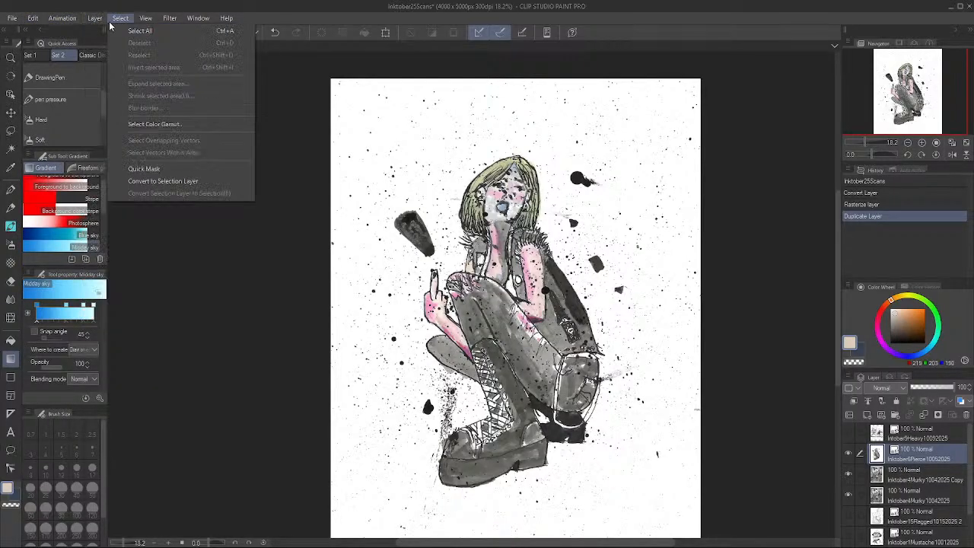
mouse_move(103, 25)
click(134, 192)
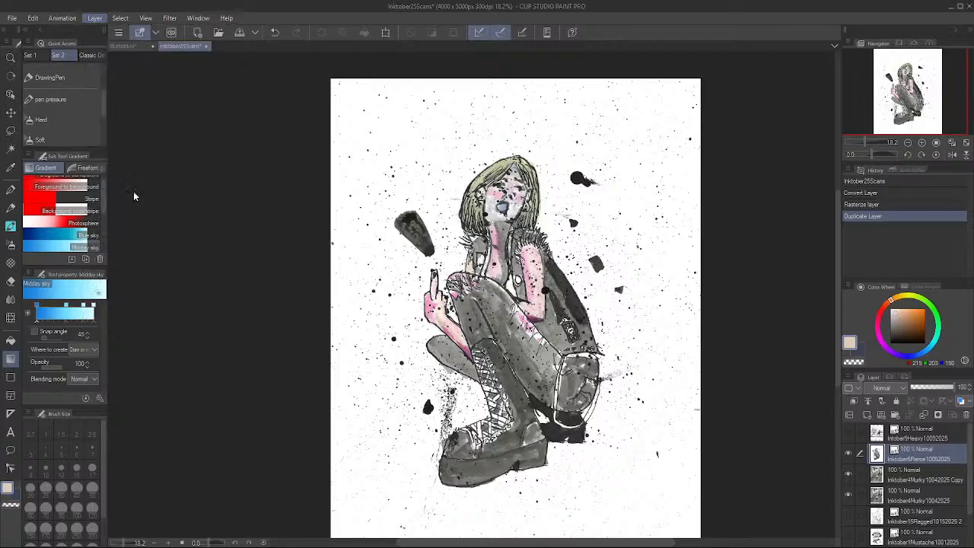
Preview the Sky set's Sunset (dark), Blue Sky (dark), Sunset (purple) and Sunset (gold) gradients as gradient maps on the Pierce scan
click(33, 17)
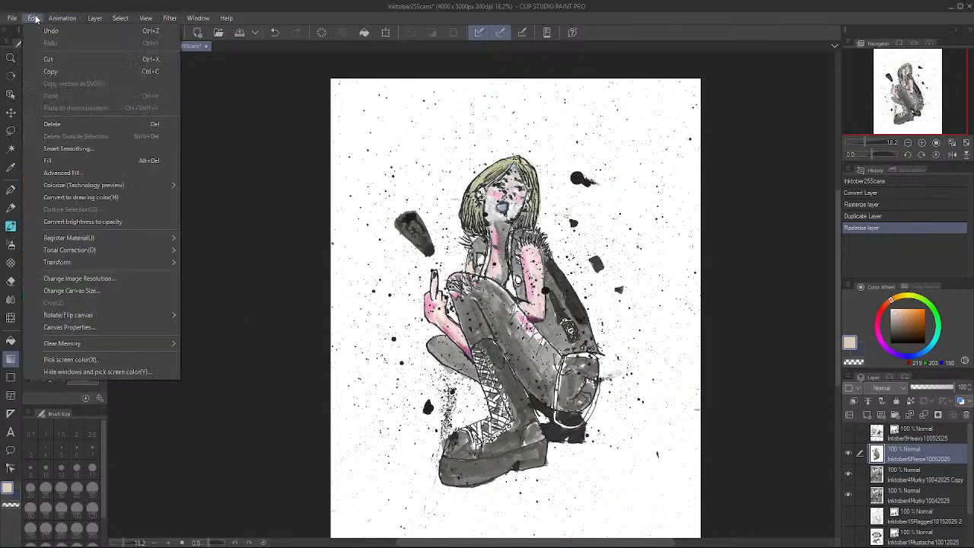
mouse_move(92, 252)
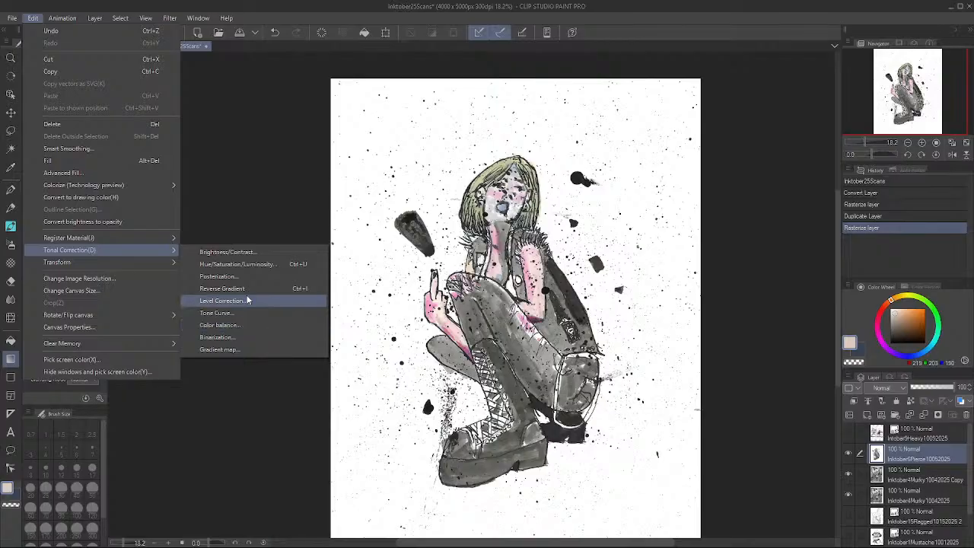
click(244, 349)
click(733, 241)
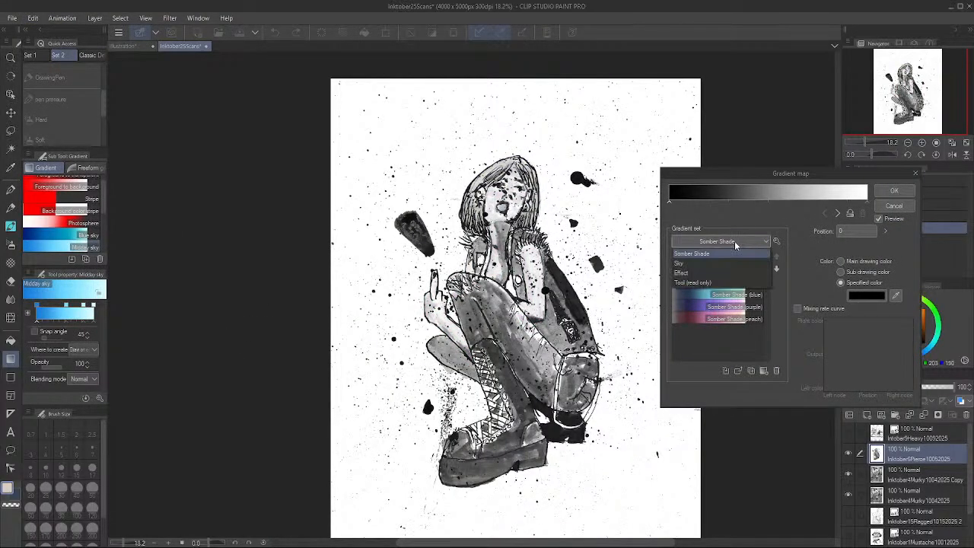
click(721, 270)
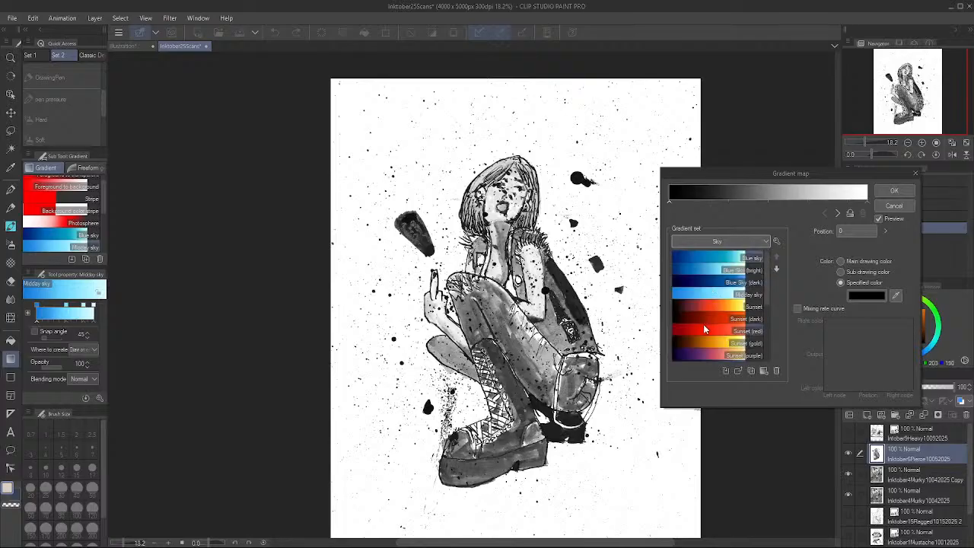
click(708, 318)
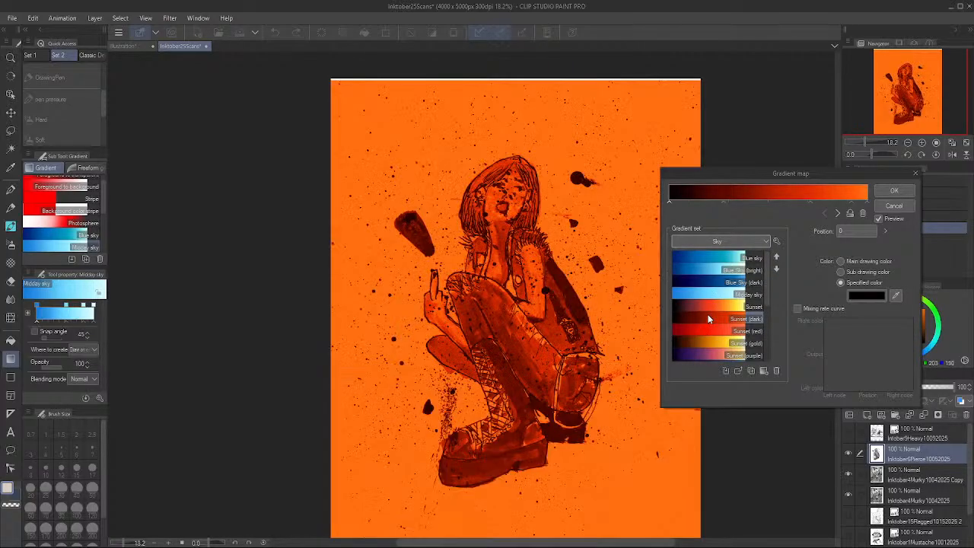
click(718, 283)
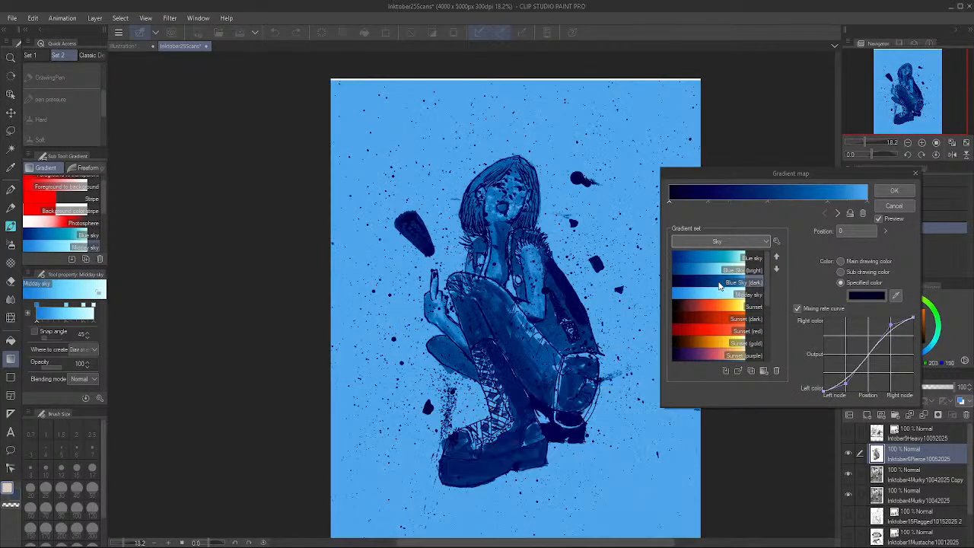
click(706, 354)
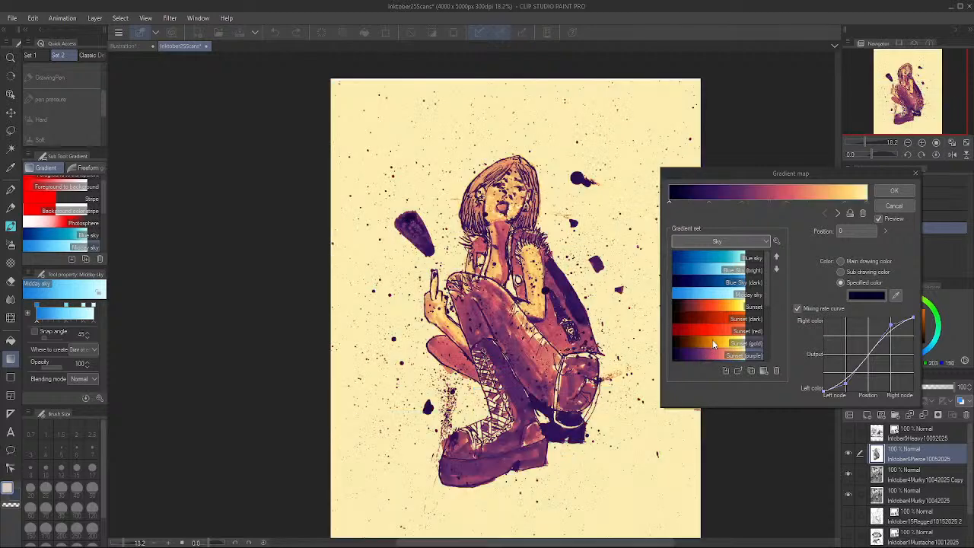
click(713, 341)
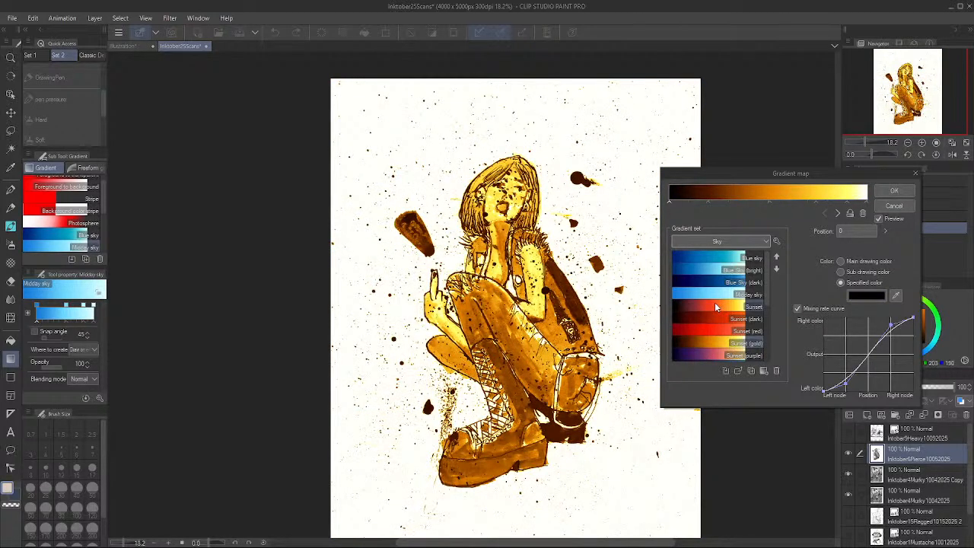
Preview the Sunrise (bright), Sunrise (gold), Sunrise and Sunrise (purple) gradient maps on the scan, then cancel the correction
scroll(689, 340, down, 2)
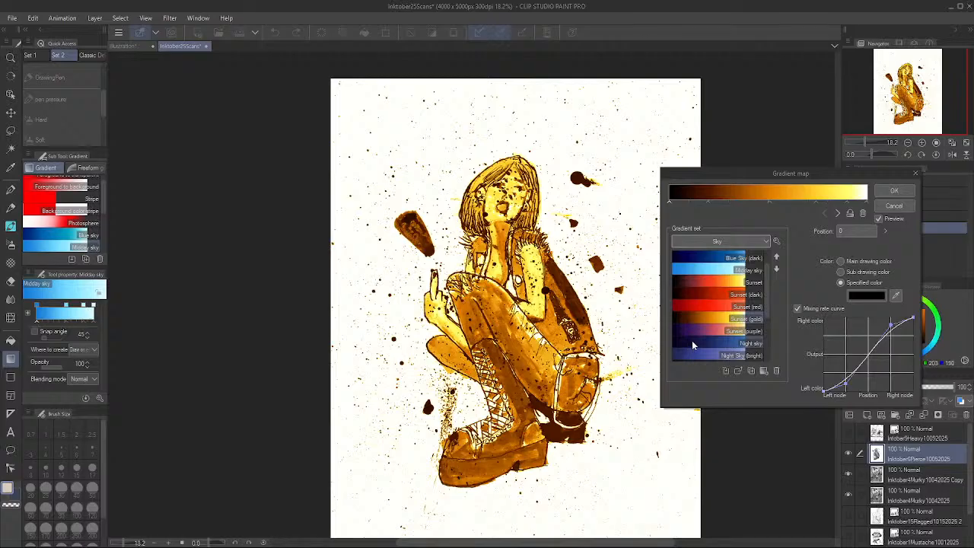
scroll(692, 340, down, 2)
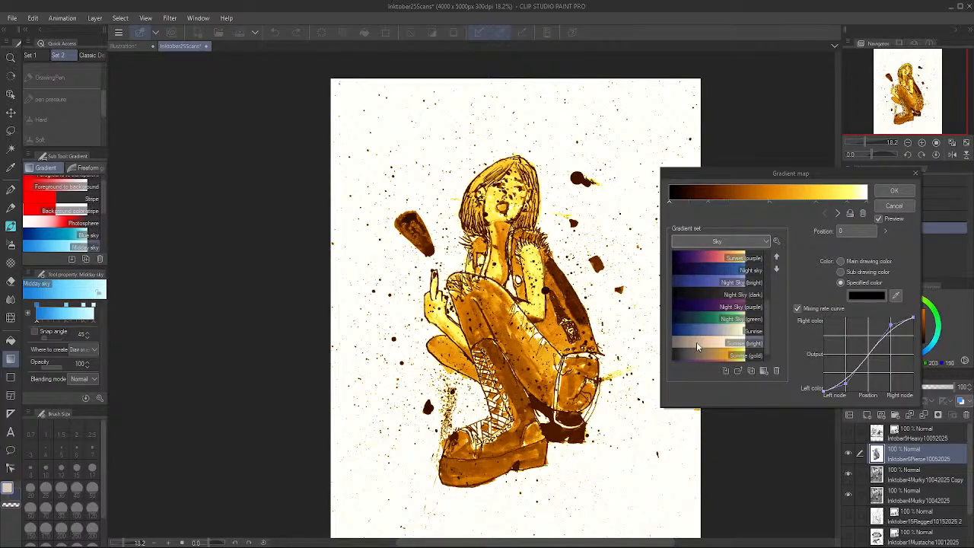
click(697, 342)
click(699, 352)
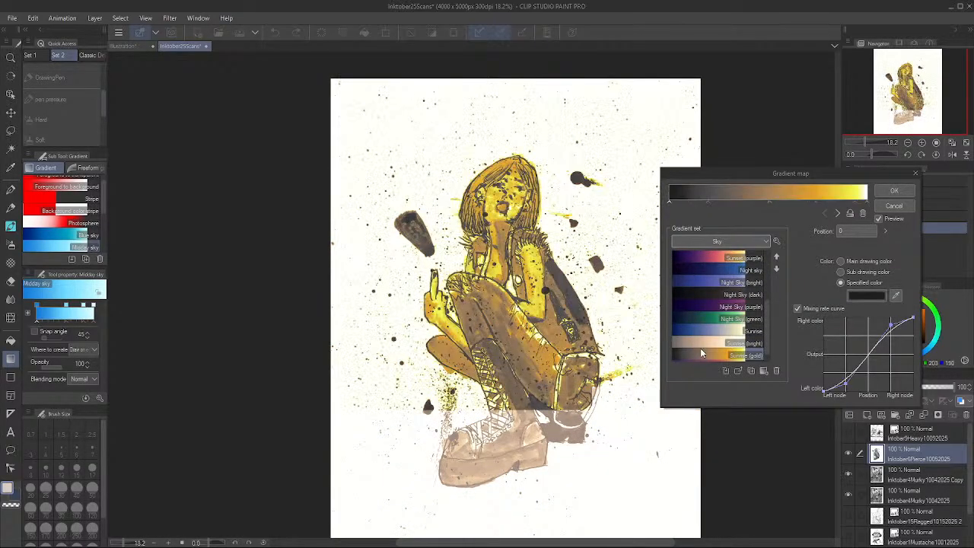
click(713, 331)
scroll(710, 343, down, 1)
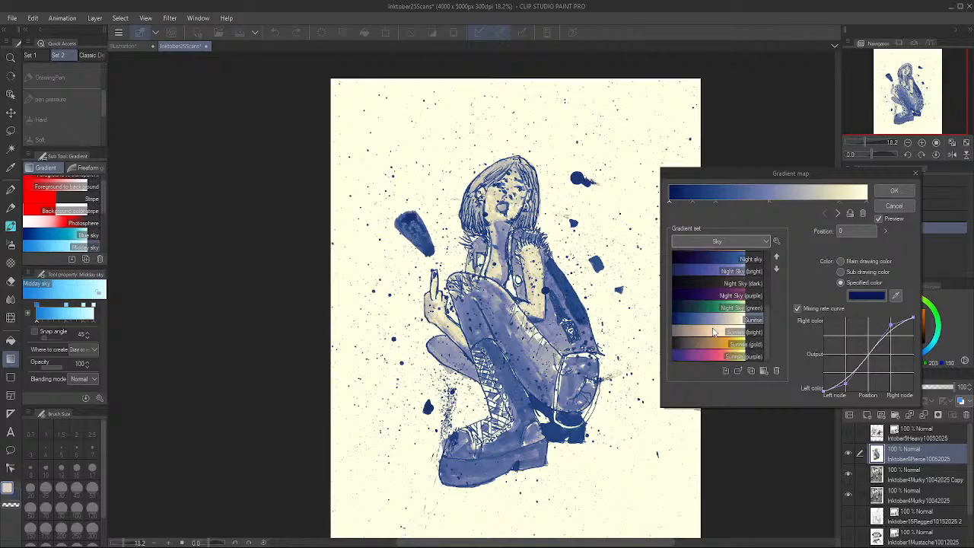
click(705, 356)
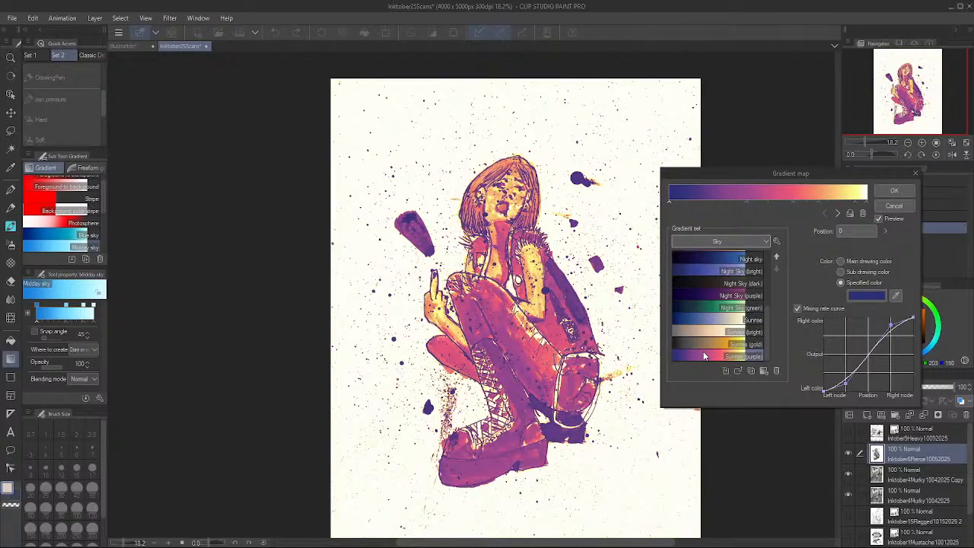
scroll(706, 346, down, 3)
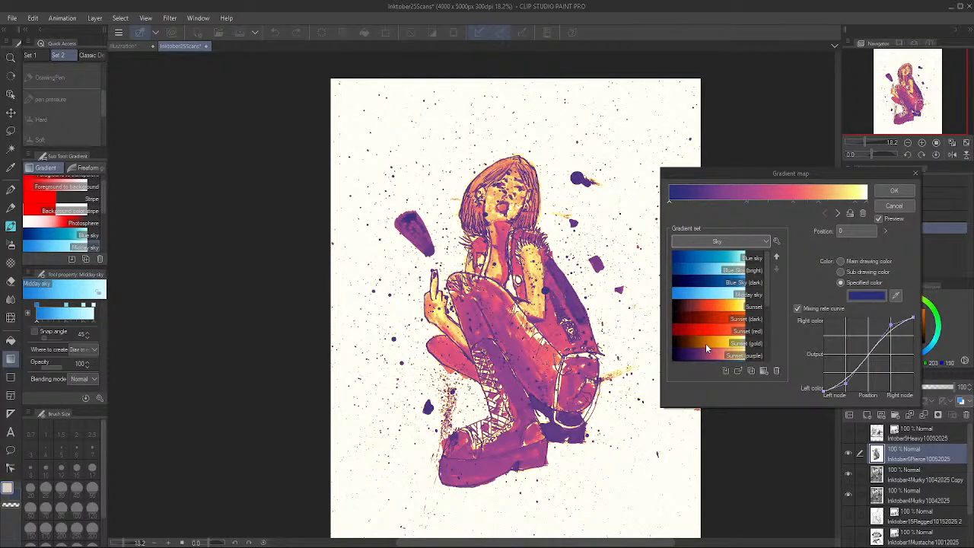
click(916, 173)
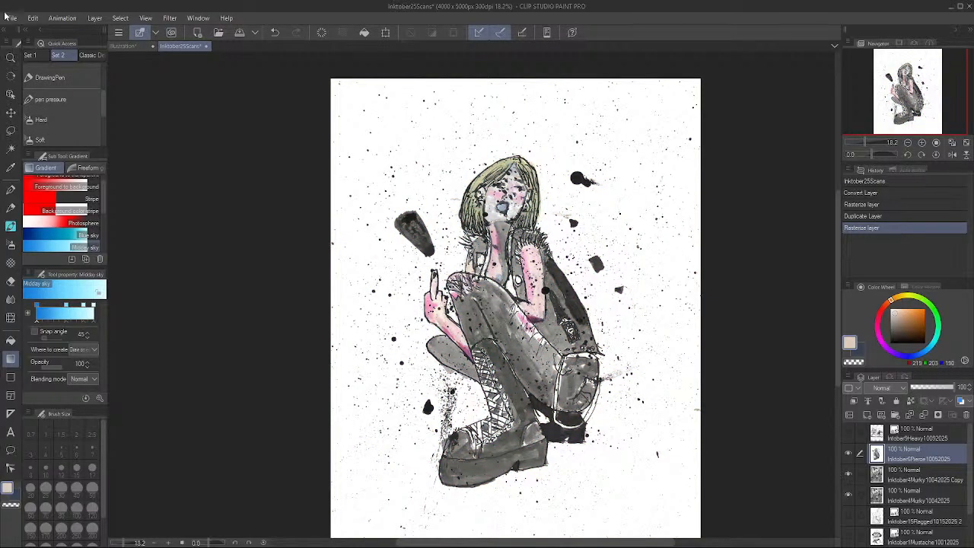
Try adjusting the Pierce scan's luminosity and saturation with Hue/Saturation/Luminosity, then dismiss the correction without applying it
click(32, 17)
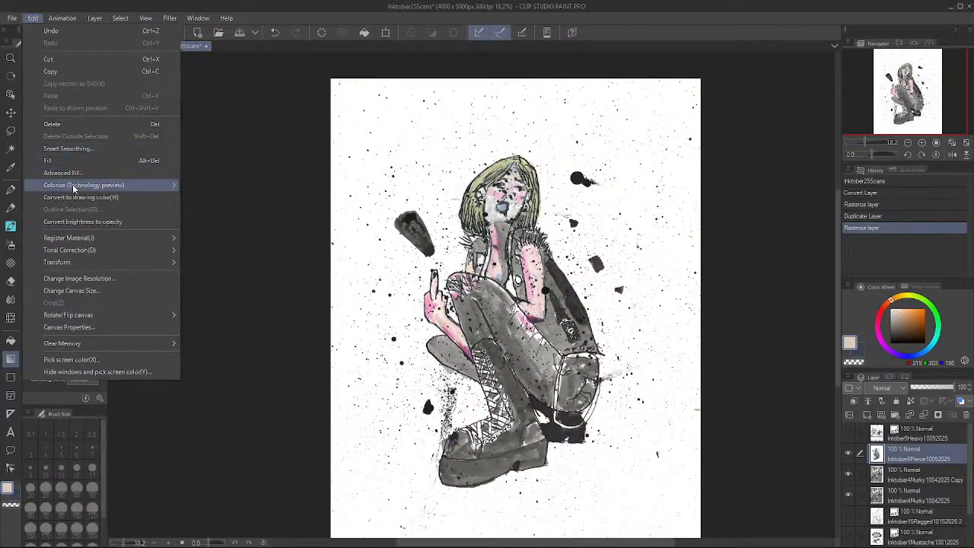
mouse_move(109, 251)
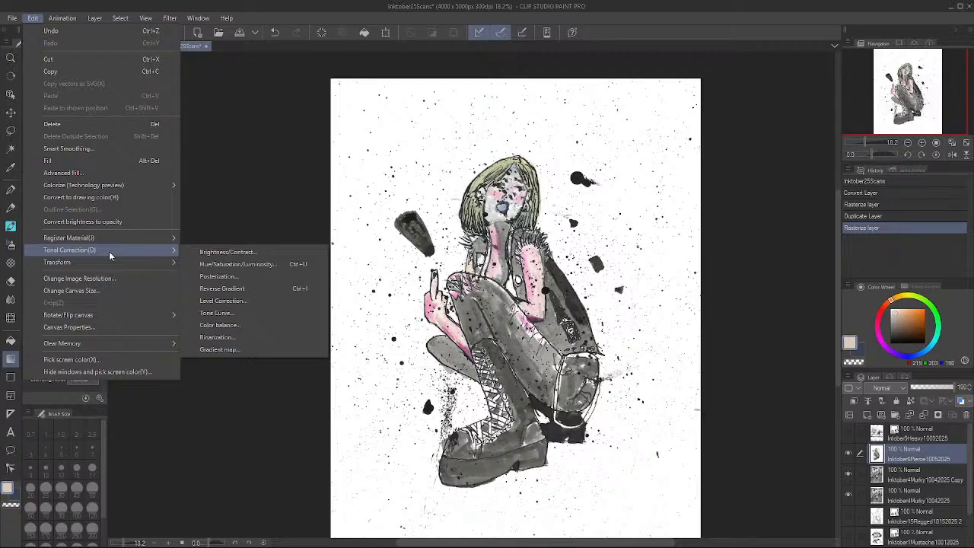
click(265, 264)
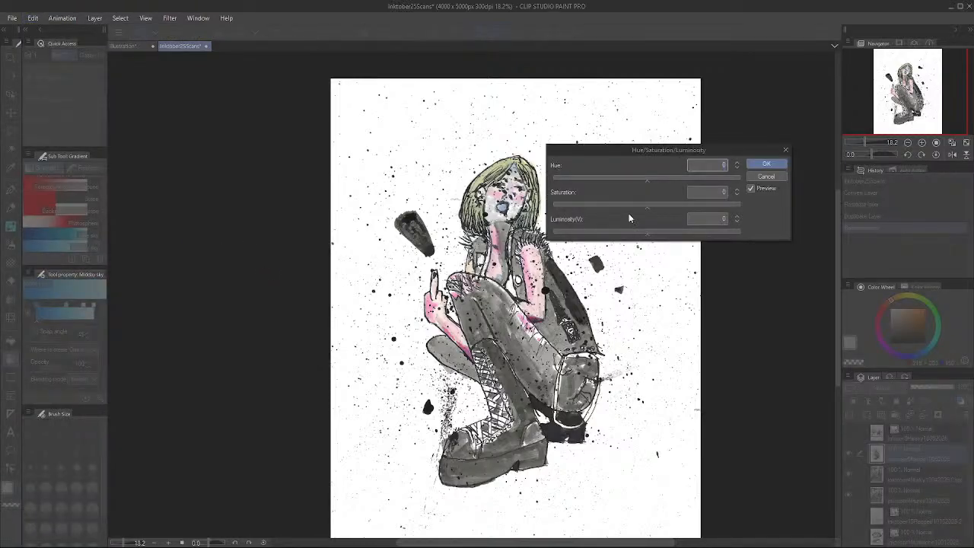
drag(673, 212, 645, 235)
click(653, 203)
drag(659, 204, 654, 206)
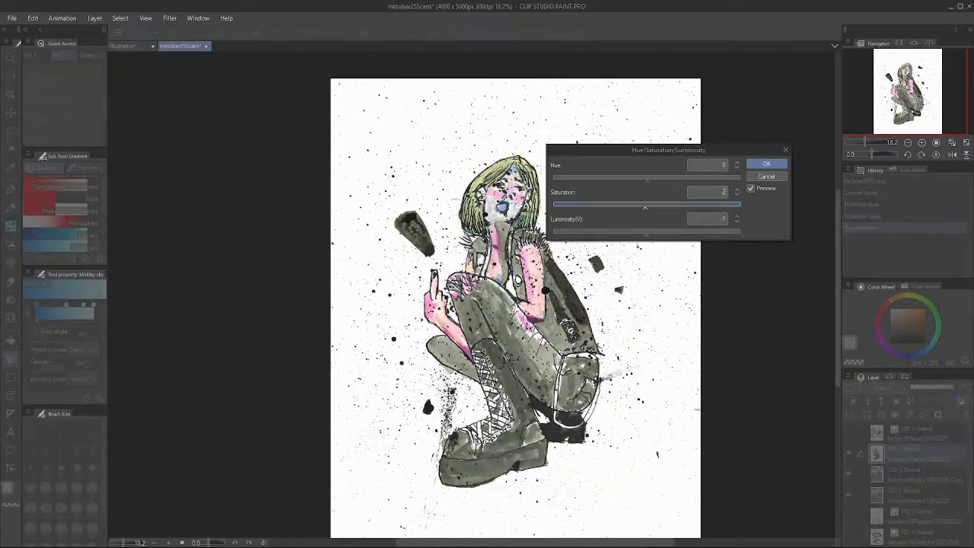
click(786, 150)
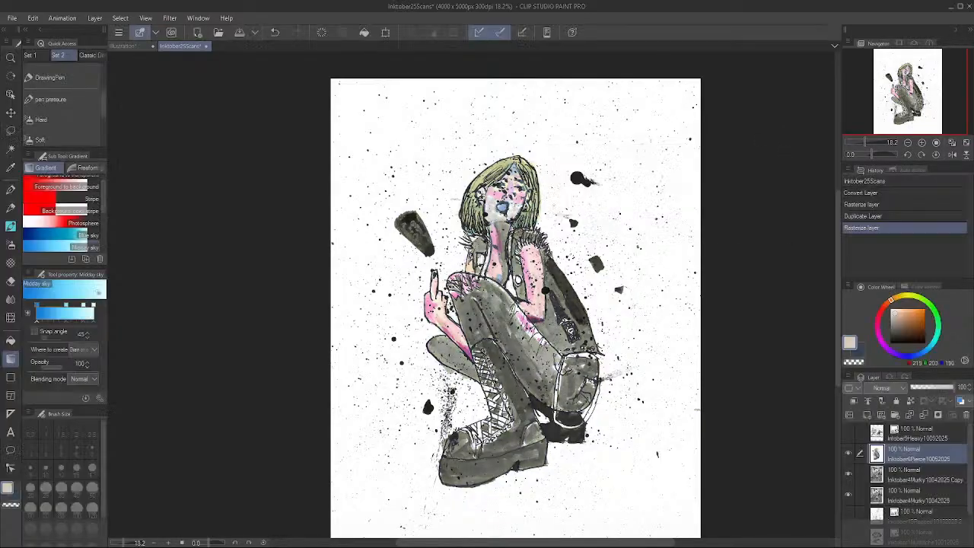
Apply a Brightness/Contrast correction to the Pierce scan with brightness -31 and contrast 9
click(33, 18)
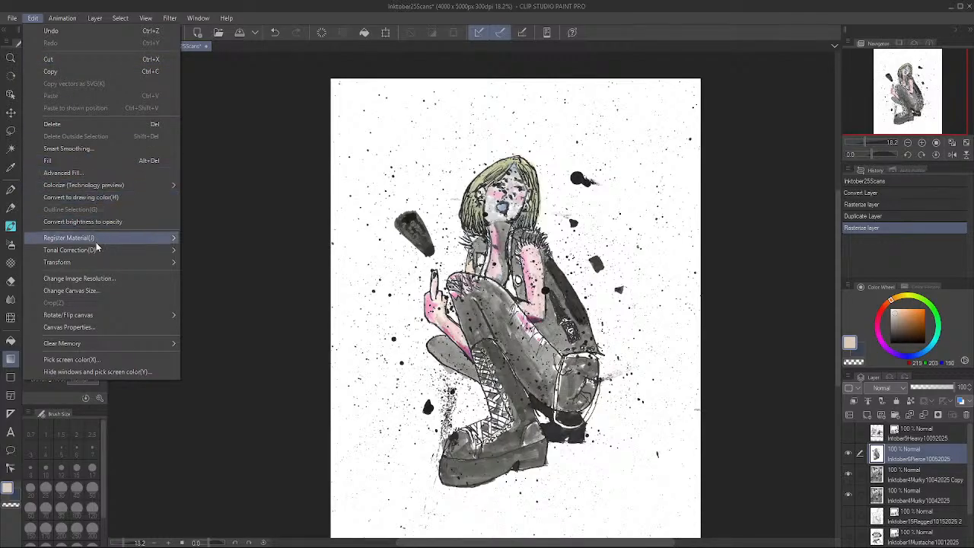
mouse_move(160, 251)
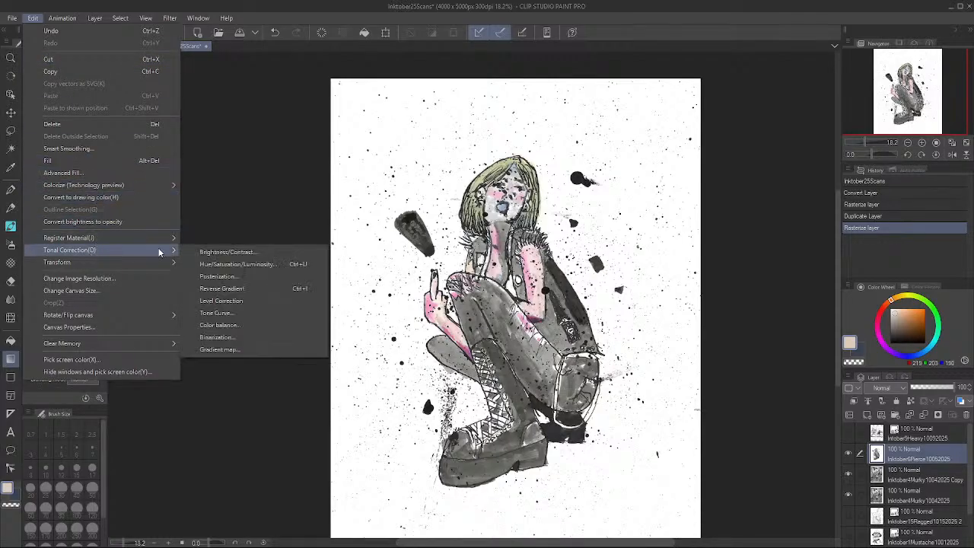
click(275, 254)
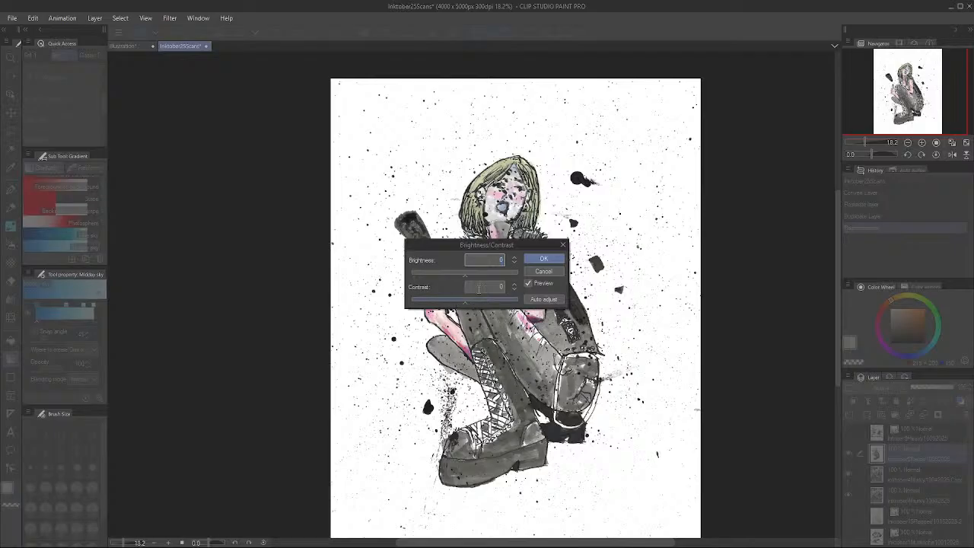
drag(478, 300, 449, 273)
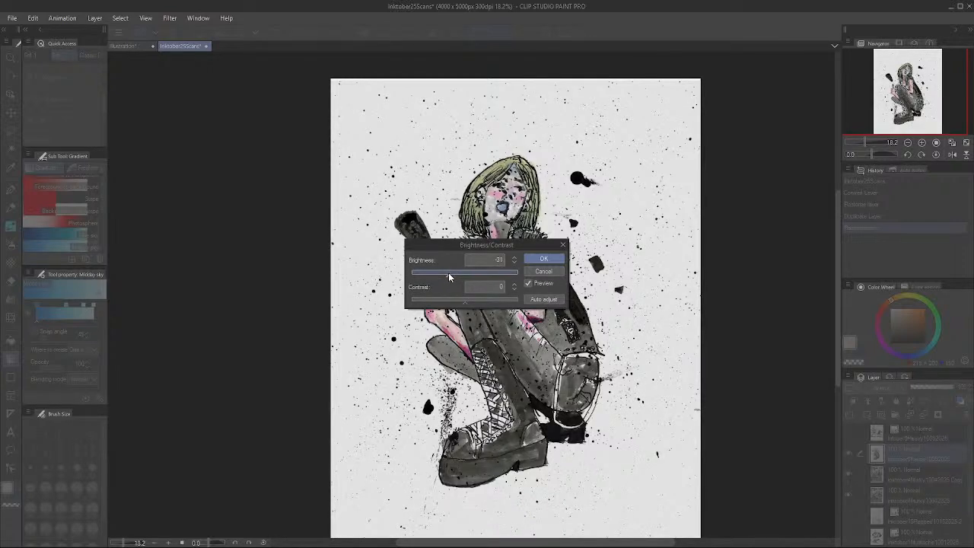
drag(461, 303, 469, 302)
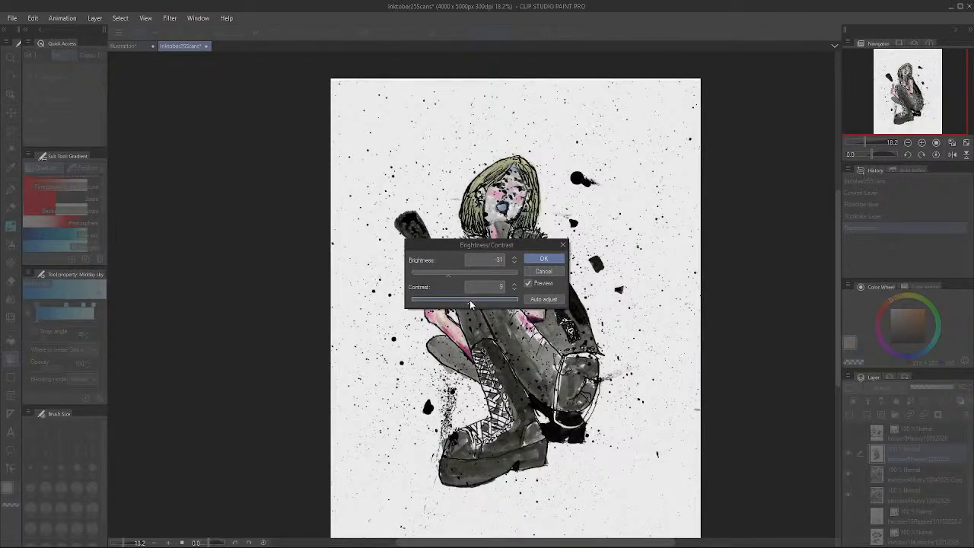
drag(506, 248, 299, 224)
click(338, 239)
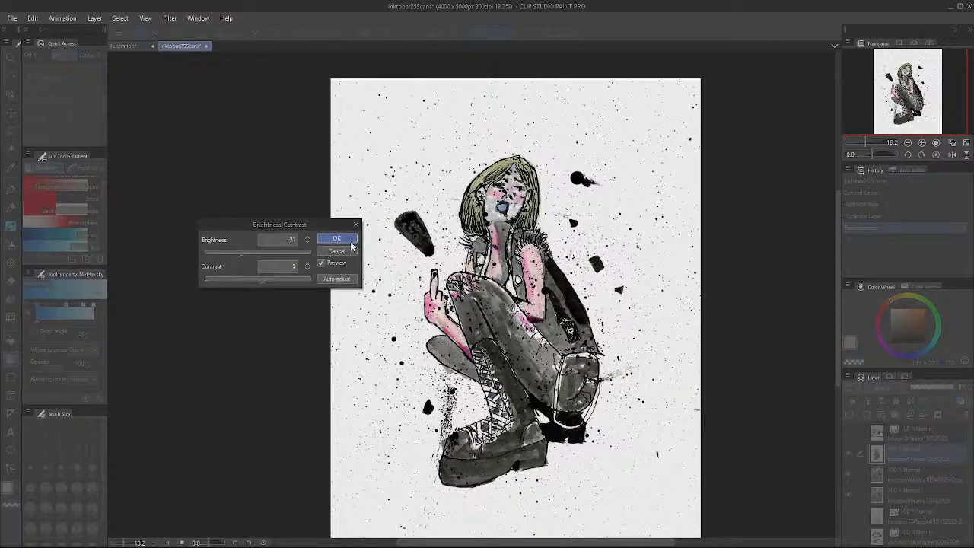
Try a Level Correction on the Pierce scan in the RGB channel, shifting the highlight input level
click(63, 18)
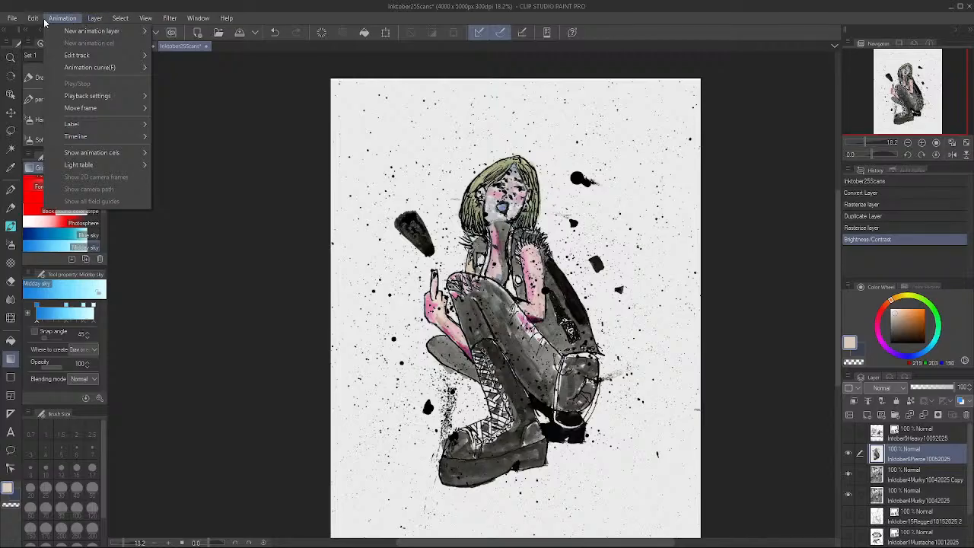
mouse_move(36, 21)
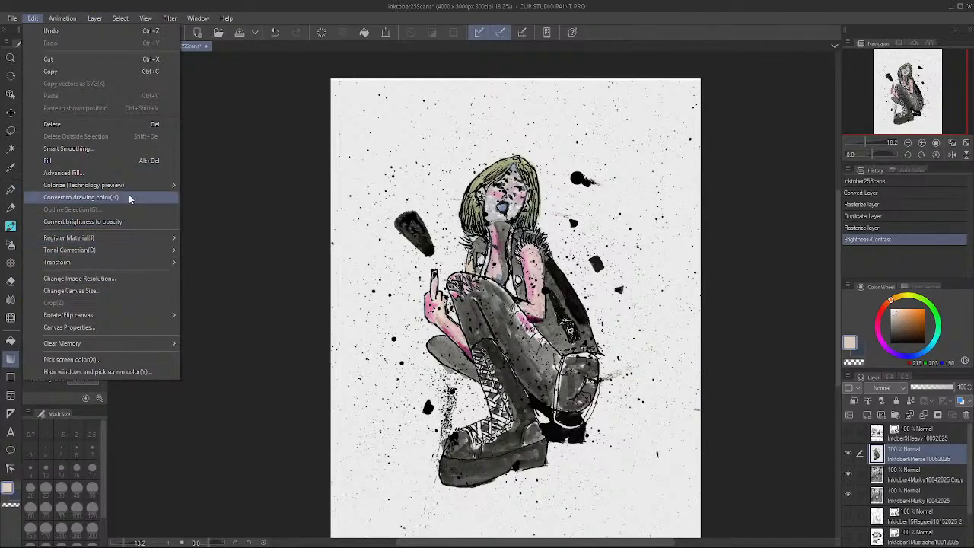
mouse_move(104, 250)
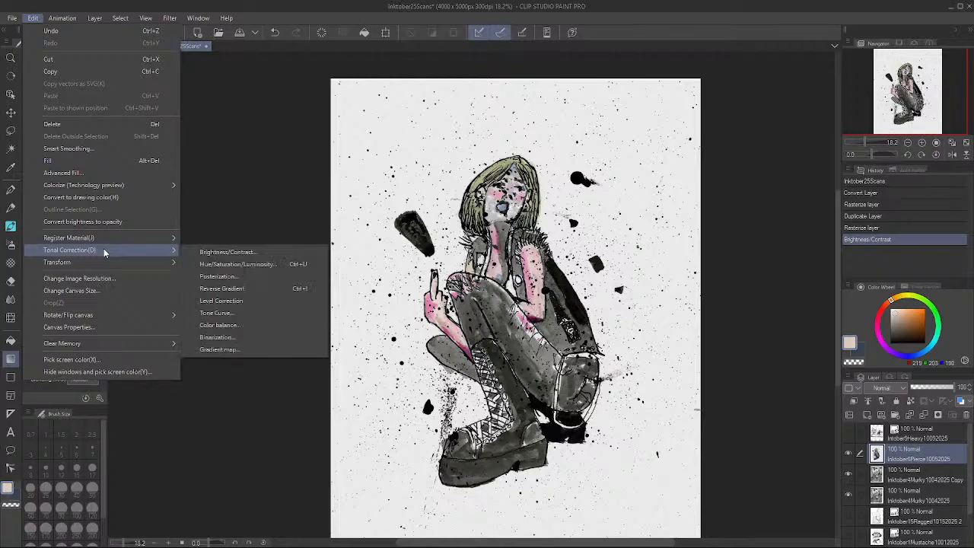
click(254, 301)
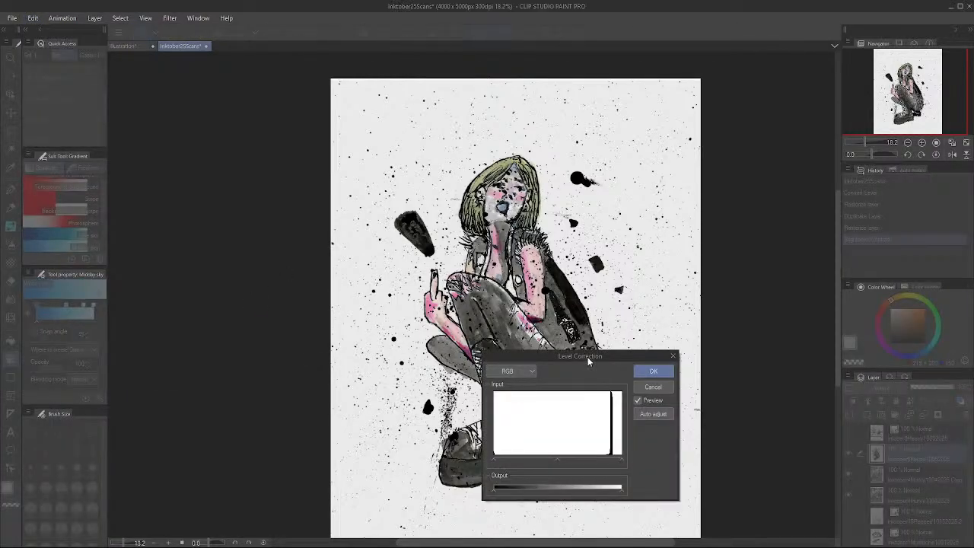
drag(587, 359, 273, 221)
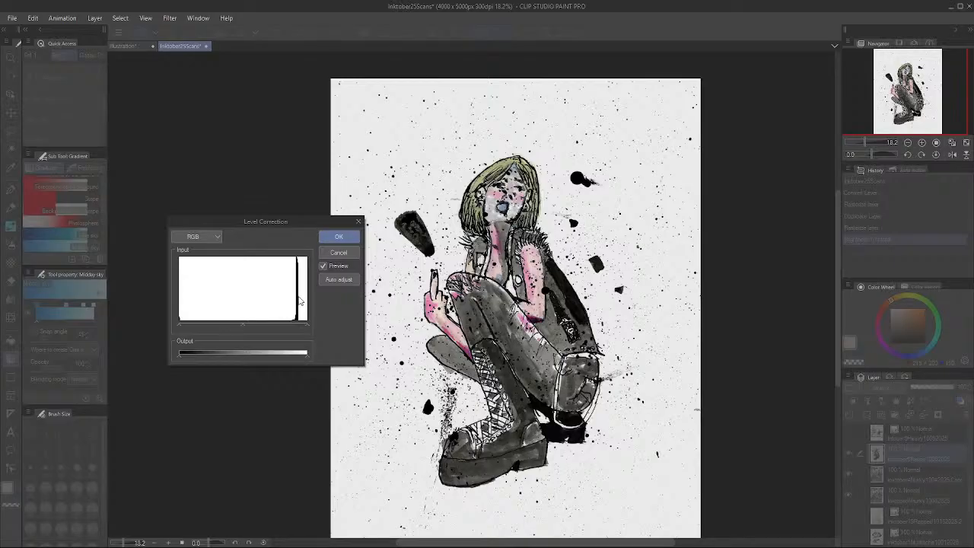
drag(180, 360, 218, 357)
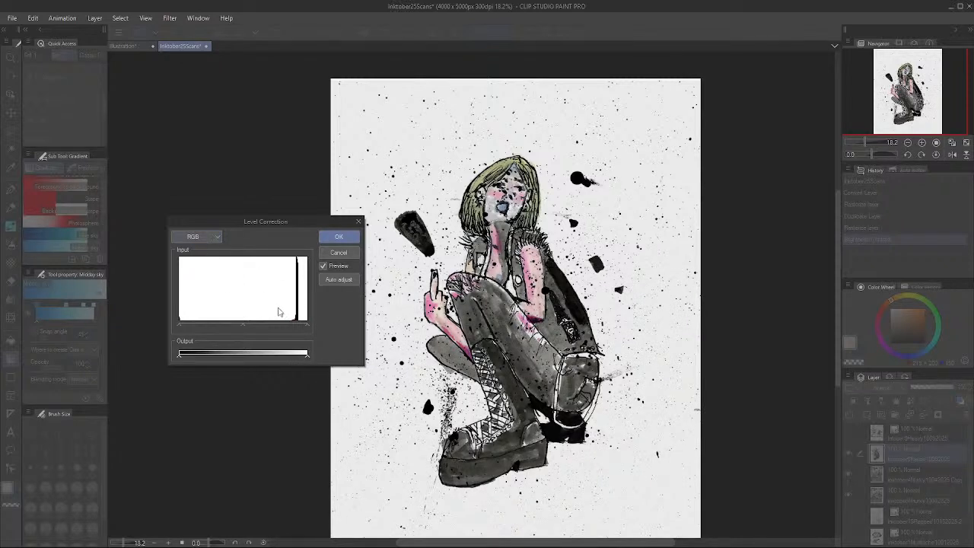
drag(307, 326, 296, 325)
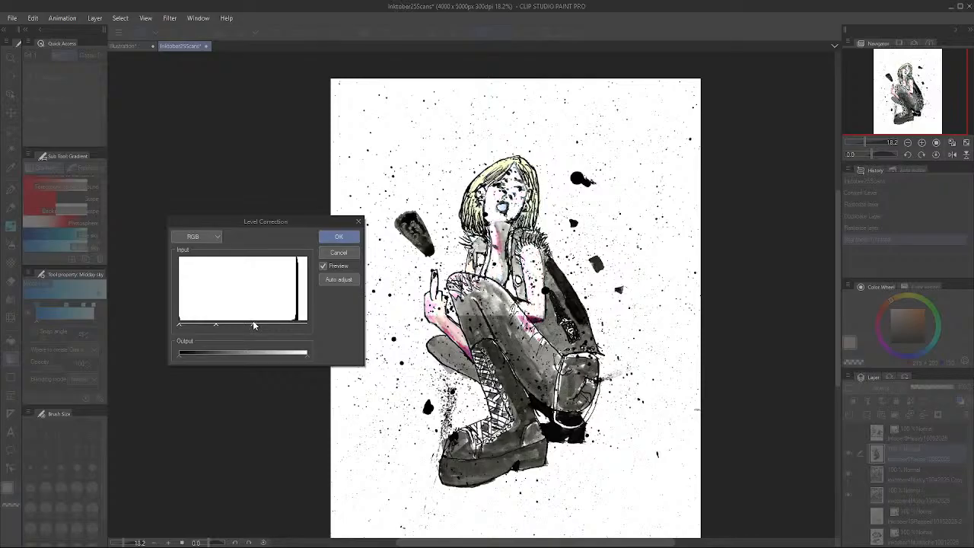
drag(254, 328, 299, 327)
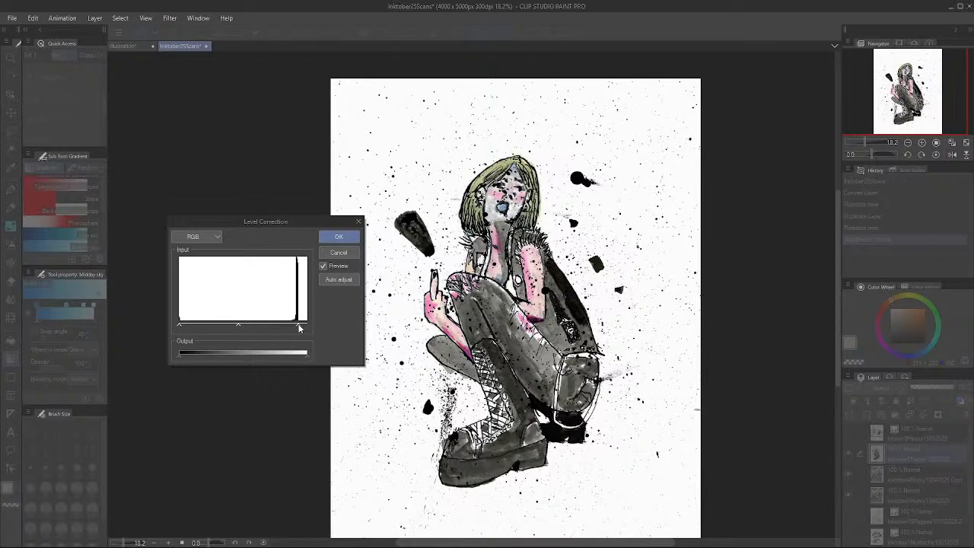
drag(299, 328, 302, 327)
Try raising the shadow input level, shifting the midtones and auto-adjusting the levels, and dismiss the Level Correction
mouse_move(204, 326)
mouse_down()
mouse_move(212, 327)
mouse_move(195, 327)
mouse_up()
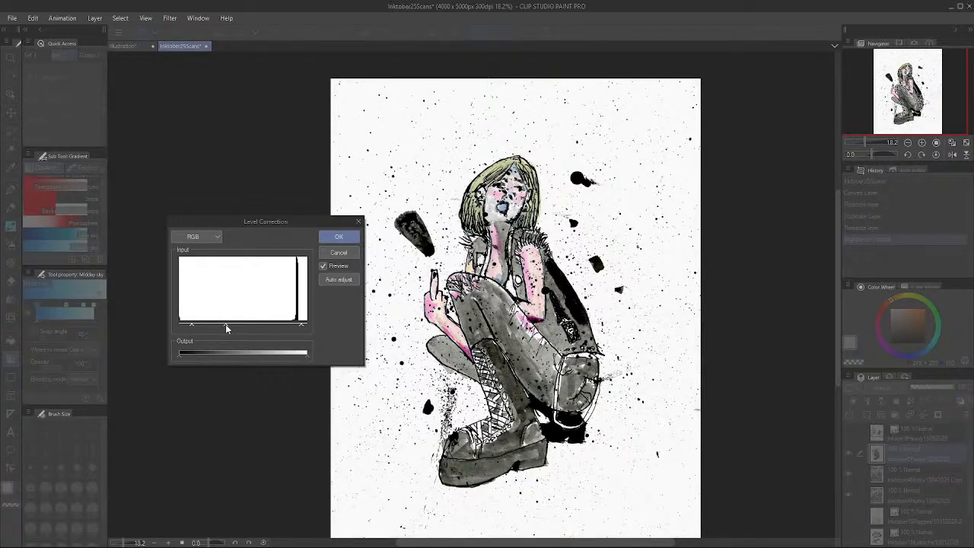
drag(260, 327, 236, 325)
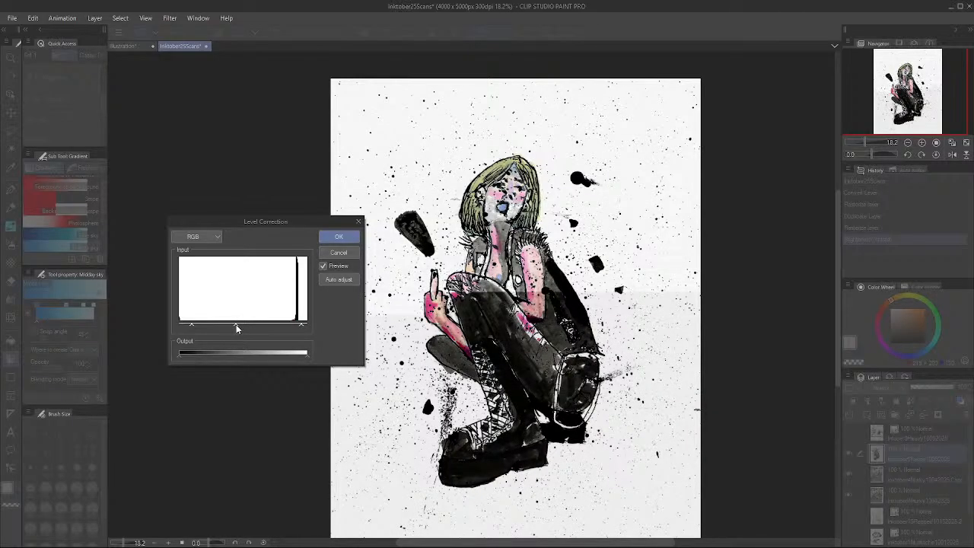
click(340, 280)
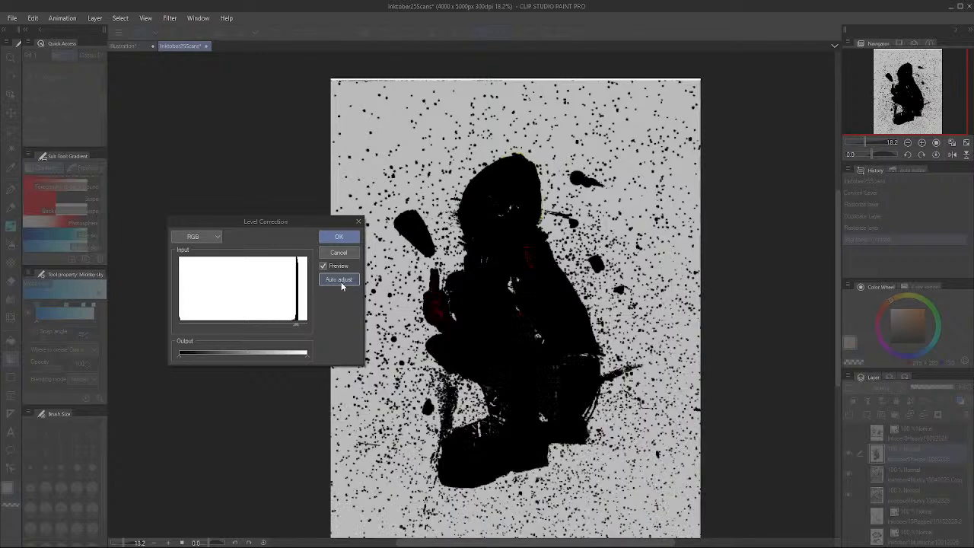
click(359, 222)
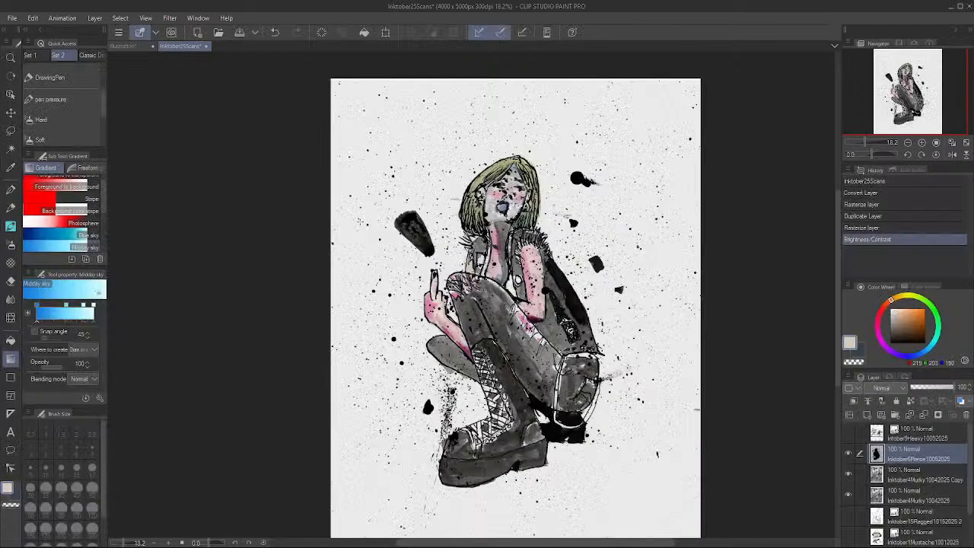
Try Posterization on the Pierce scan at levels such as 6, 17 and 9, and cancel the correction
click(32, 17)
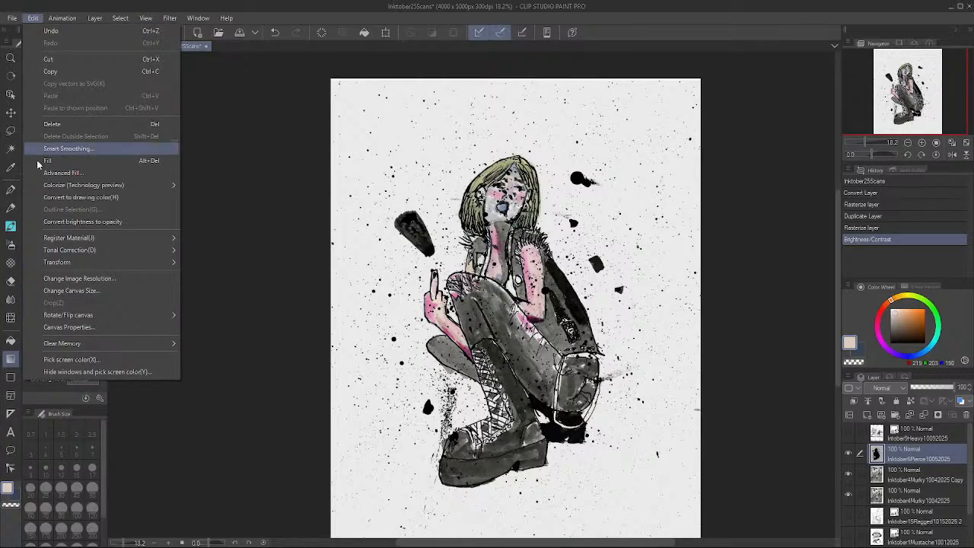
mouse_move(122, 236)
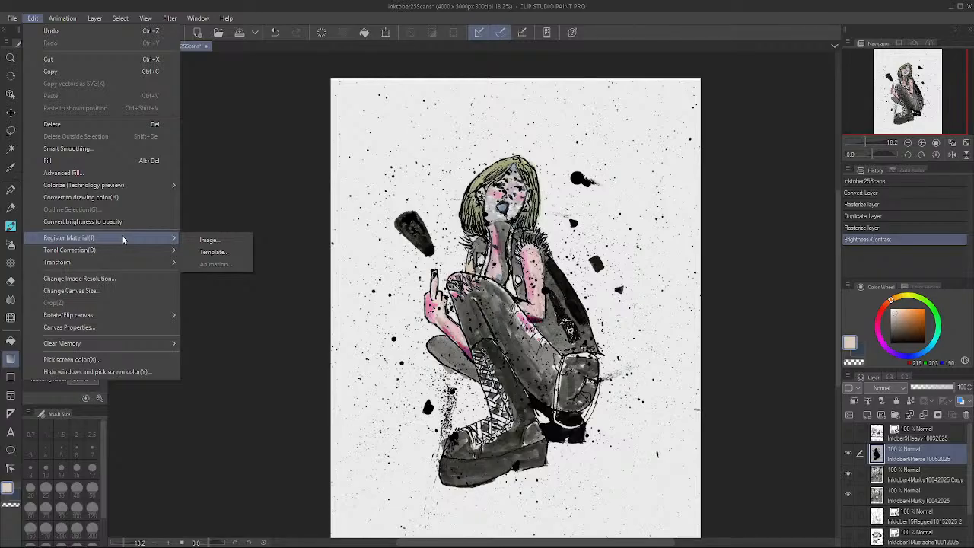
mouse_move(143, 249)
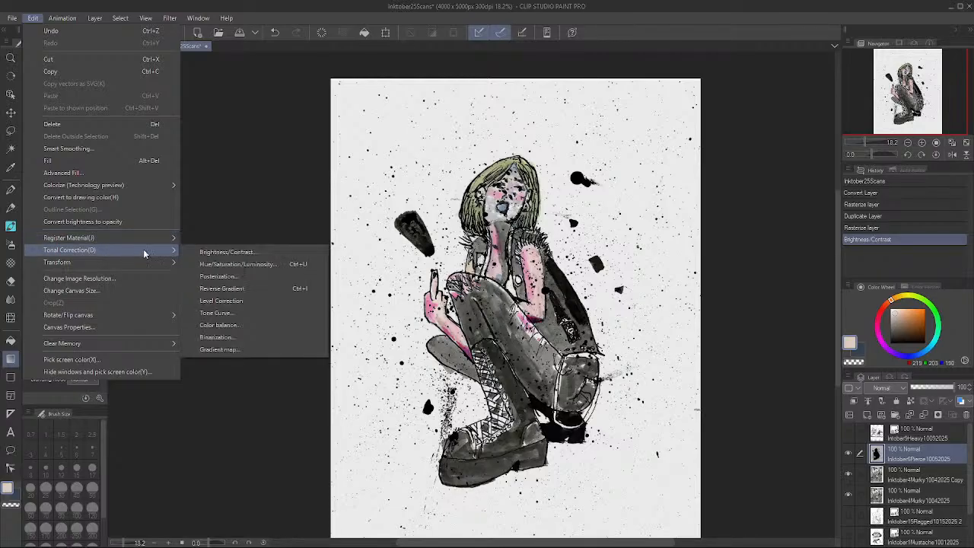
click(266, 278)
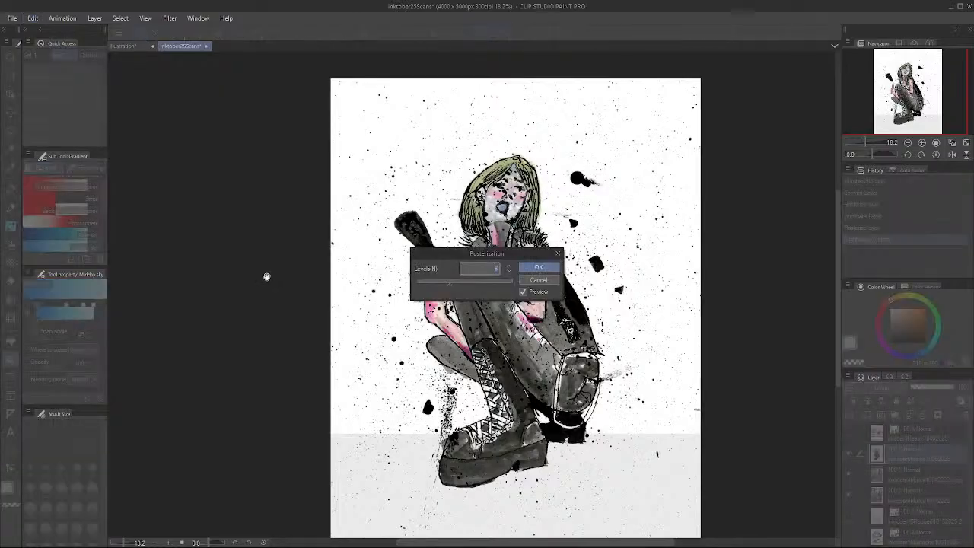
drag(451, 286, 465, 285)
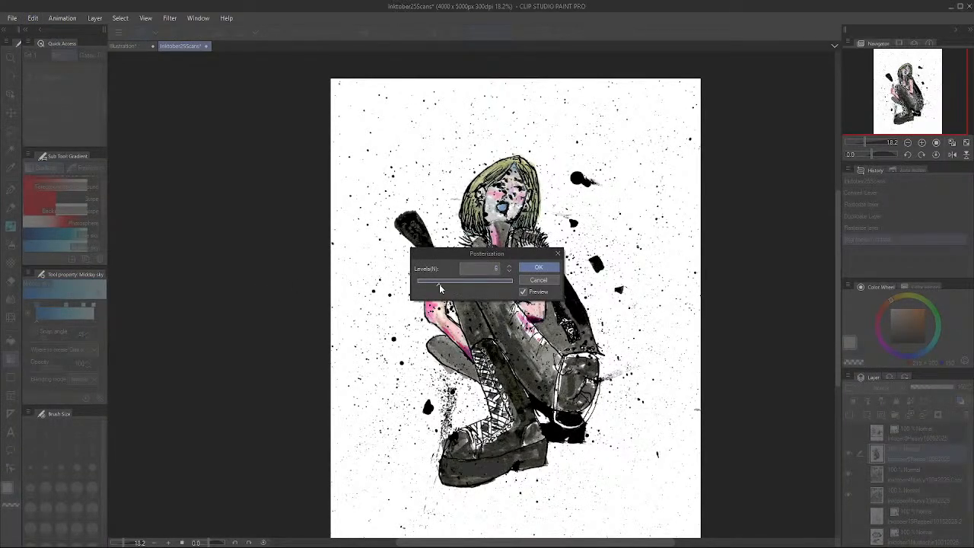
mouse_move(440, 286)
mouse_down()
mouse_move(408, 285)
mouse_move(425, 286)
mouse_up()
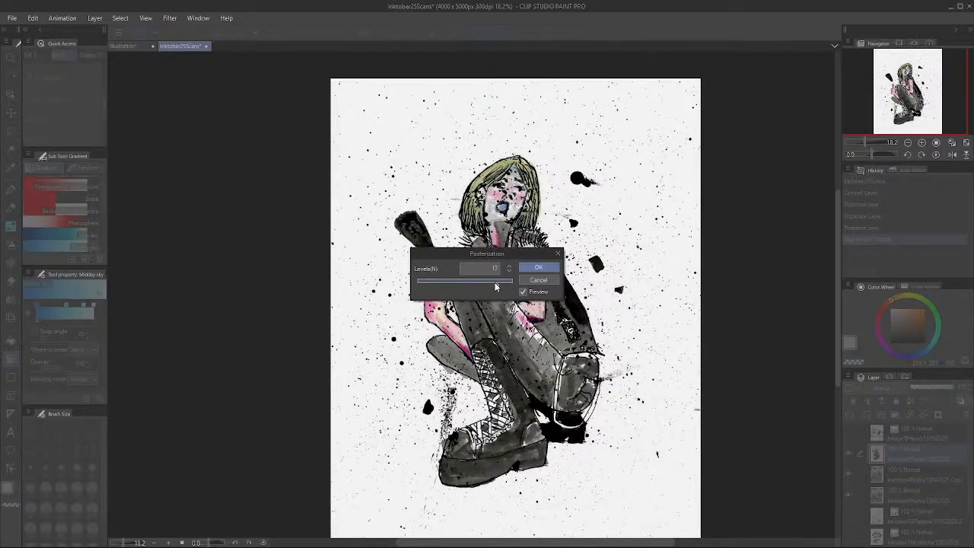
drag(495, 283, 460, 282)
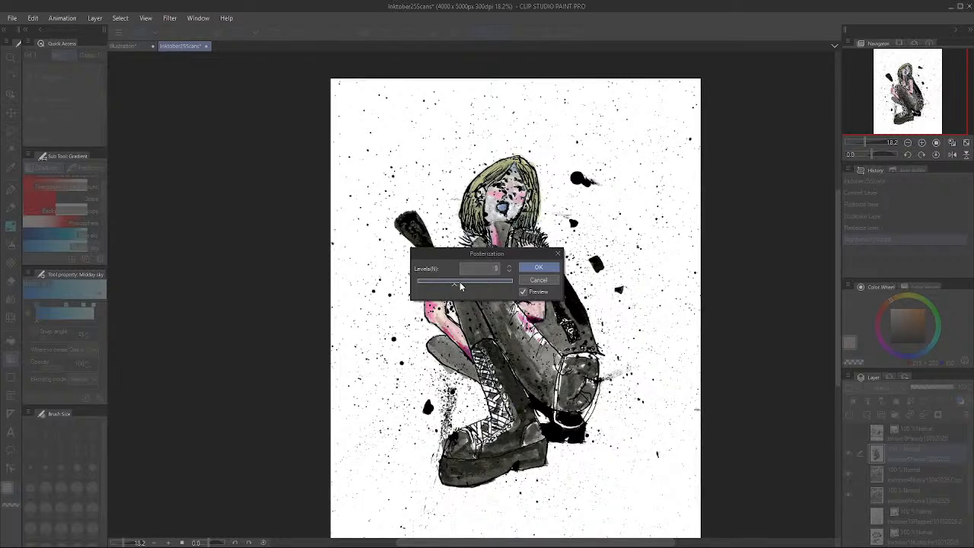
click(542, 281)
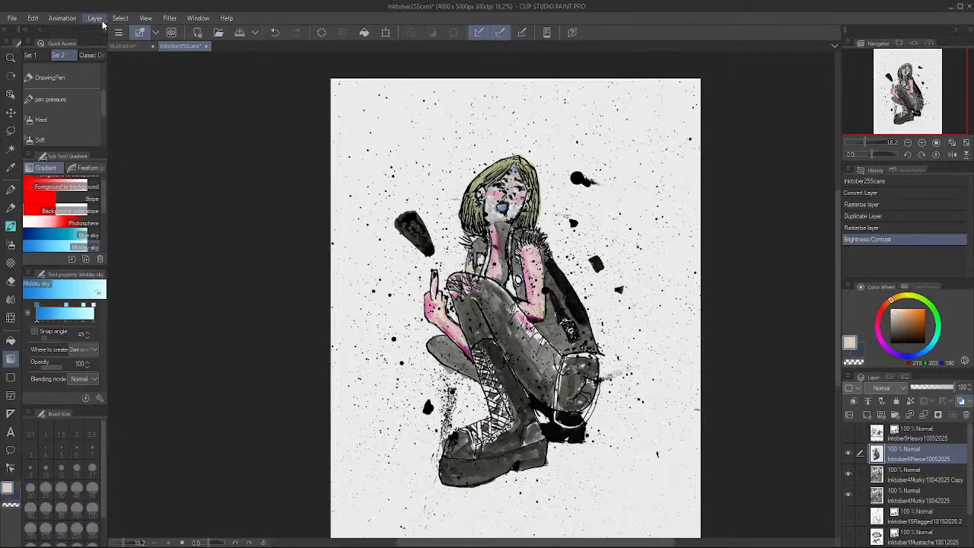
Try a Tone Curve on the Pierce scan, bending the Red channel strongly upward in the shadows, and cancel it
click(33, 17)
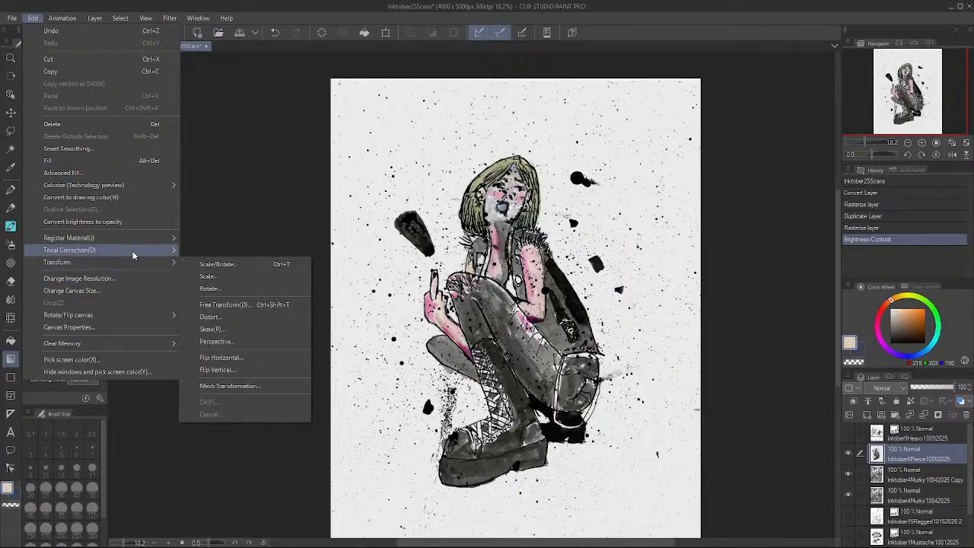
click(294, 309)
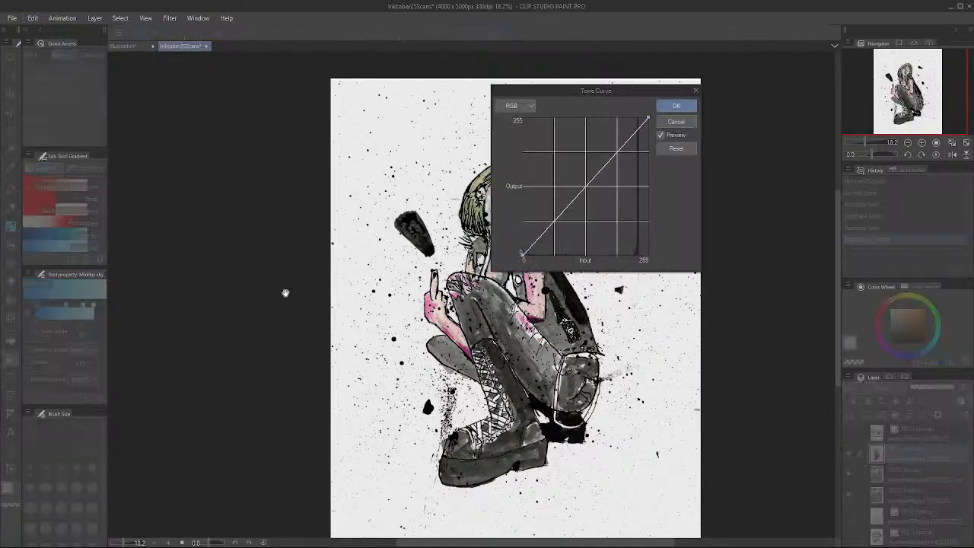
mouse_move(574, 211)
mouse_down()
mouse_move(600, 229)
mouse_move(567, 211)
mouse_up()
click(524, 107)
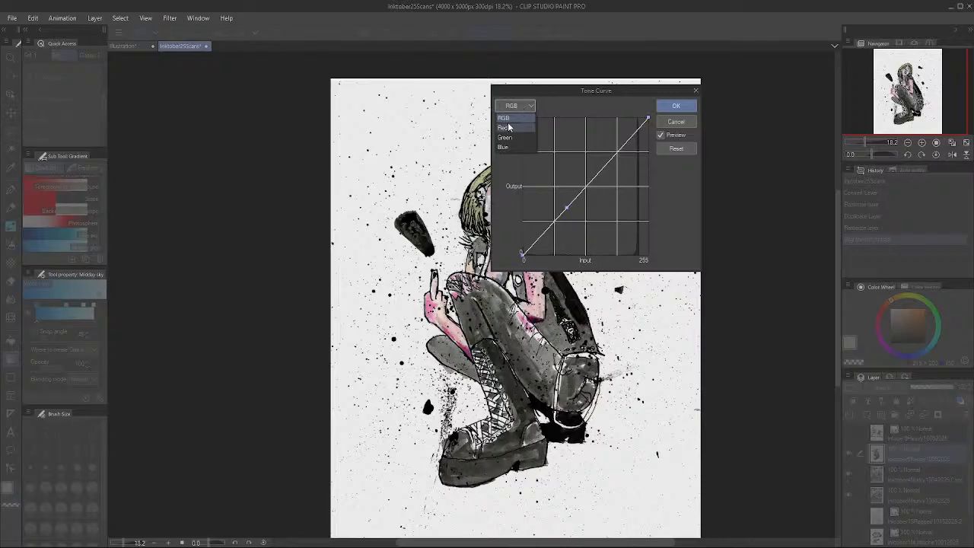
click(506, 127)
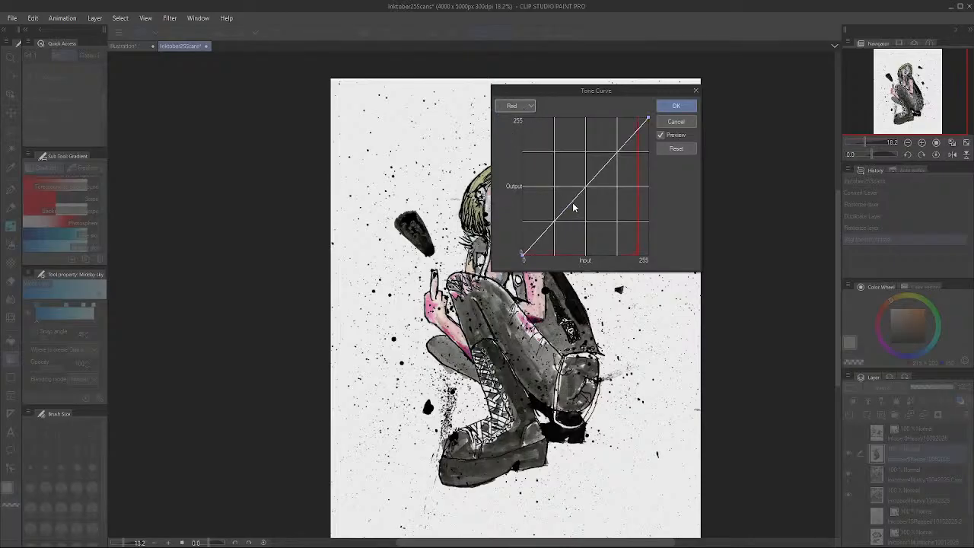
click(635, 135)
mouse_move(635, 137)
mouse_down()
mouse_move(636, 179)
mouse_move(628, 145)
mouse_up()
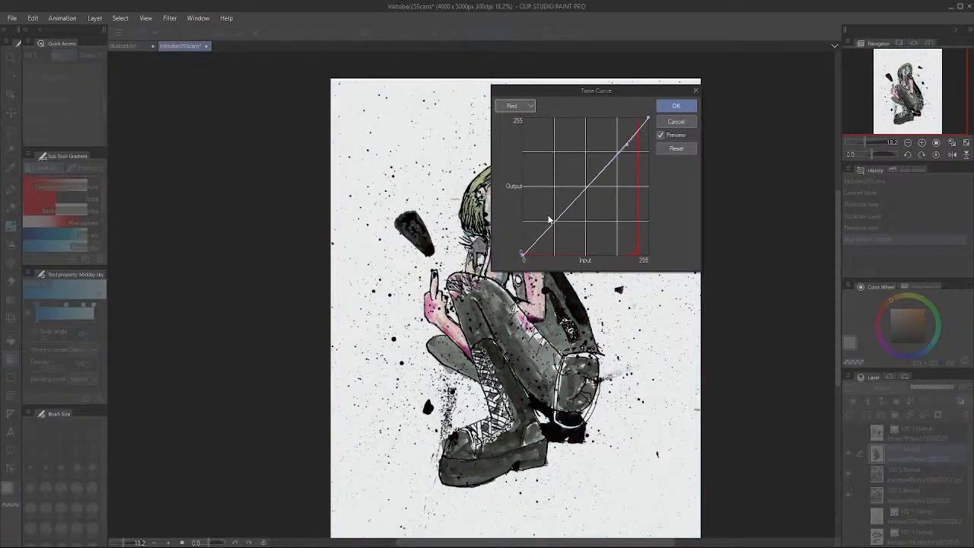
drag(545, 235, 552, 149)
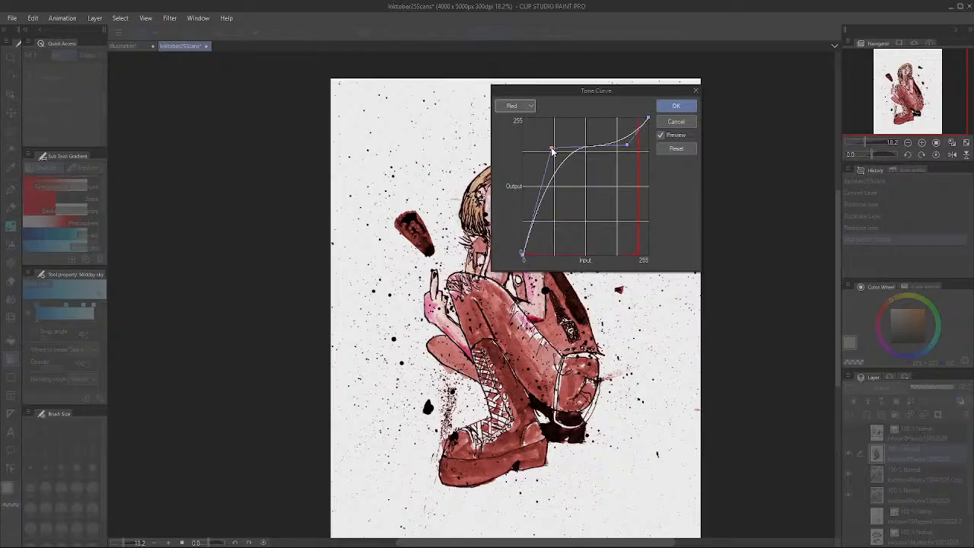
click(680, 124)
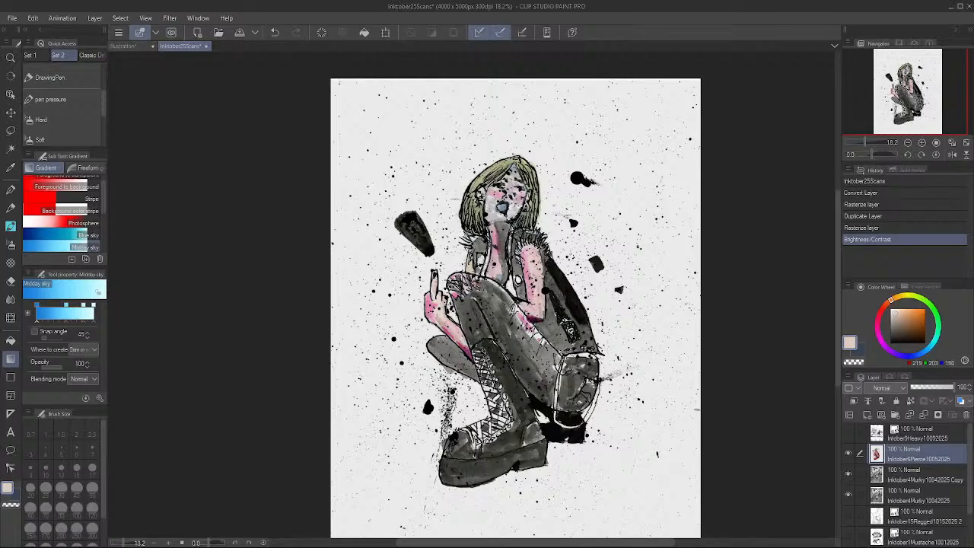
Try a half-tone Color Balance of -7, 31 and 46 on the Pierce scan, and cancel the correction
click(32, 17)
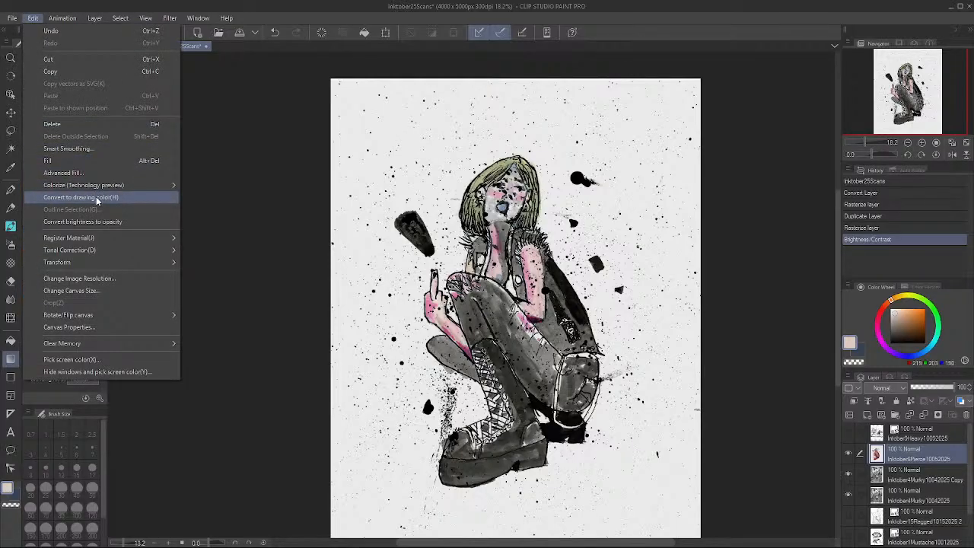
mouse_move(113, 255)
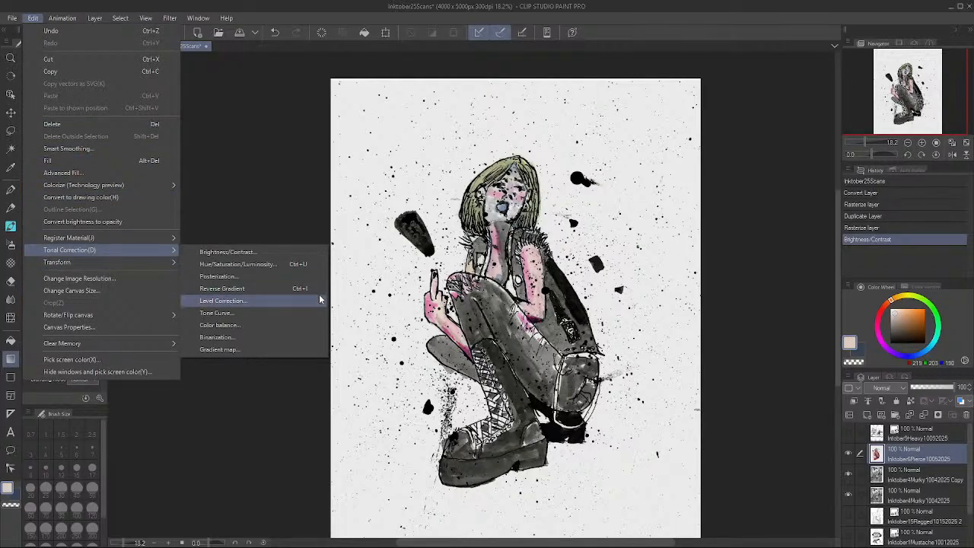
click(244, 328)
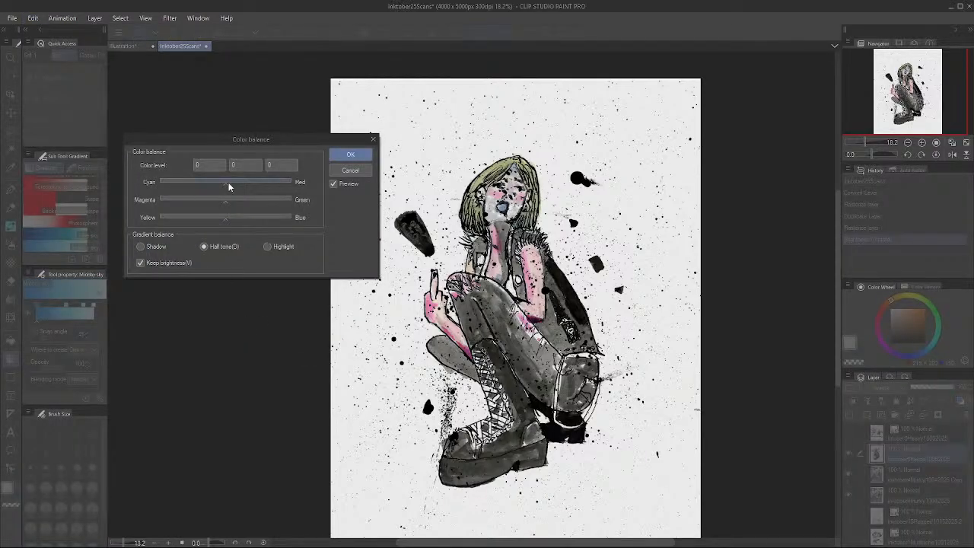
drag(222, 188, 219, 186)
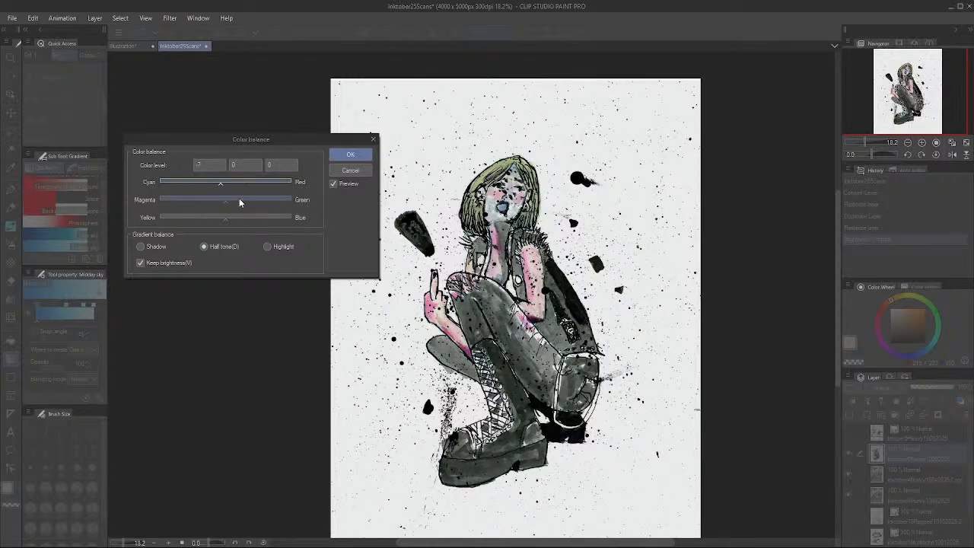
click(238, 198)
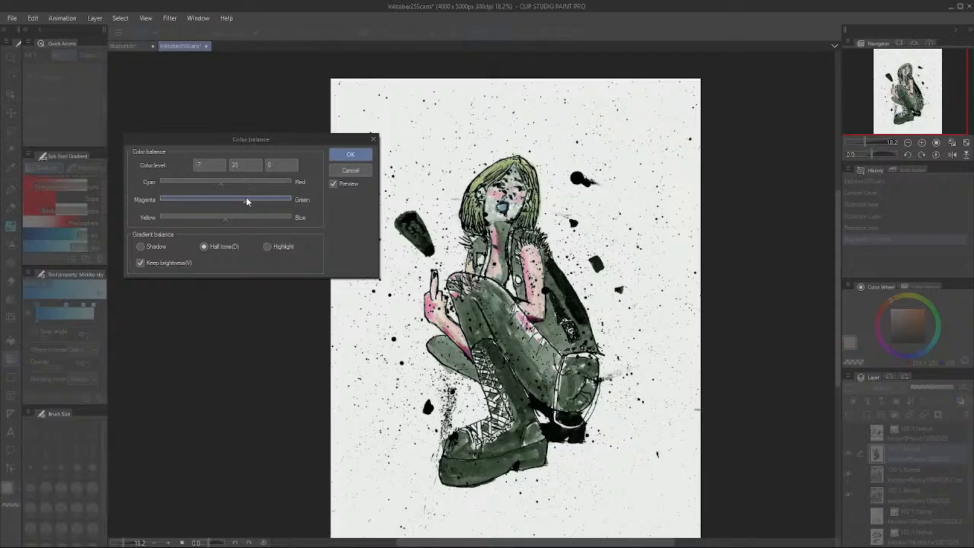
drag(223, 219, 256, 221)
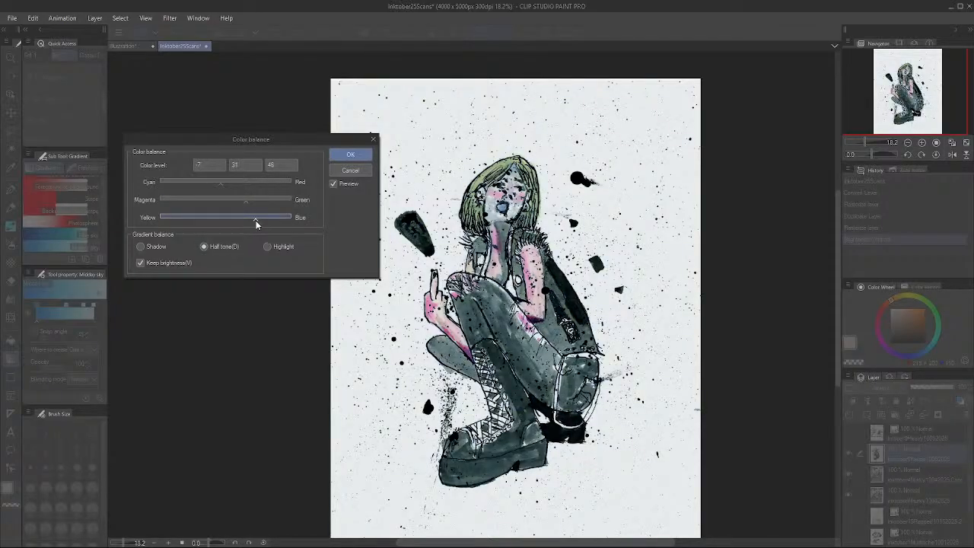
click(349, 169)
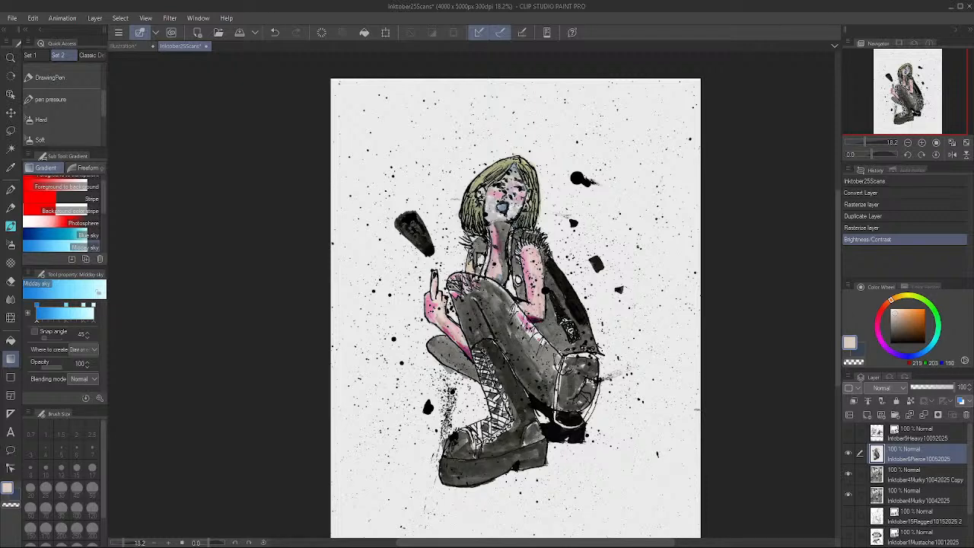
In the Illustration document, show Layer 2 and Layer 3 and move Layer 3 directly above Layer 2
click(134, 48)
scroll(411, 347, up, 3)
scroll(412, 361, down, 4)
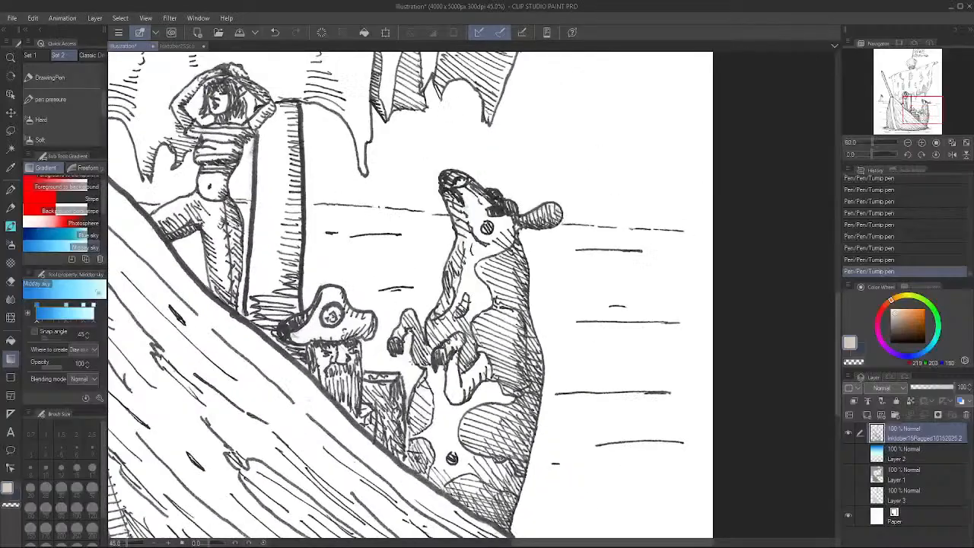
scroll(412, 362, down, 3)
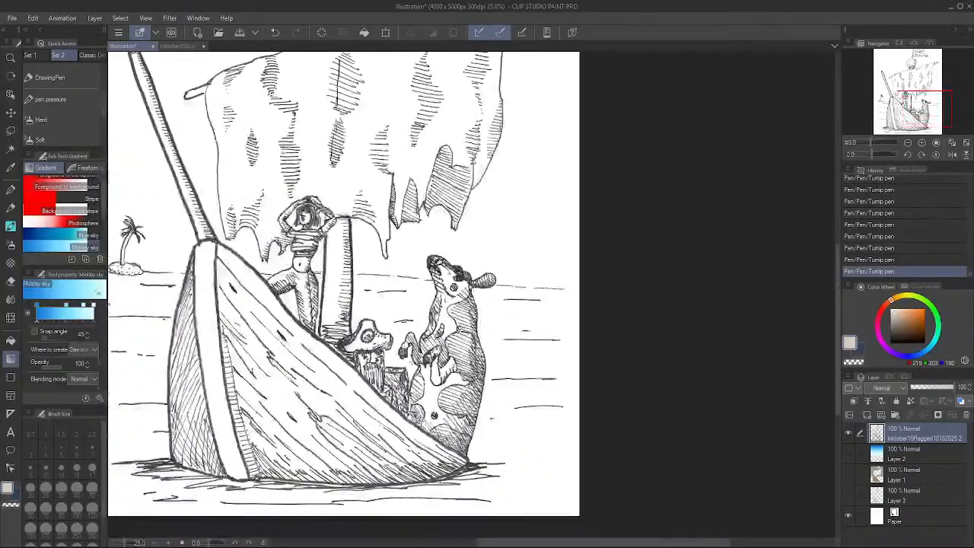
click(848, 454)
scroll(327, 387, down, 2)
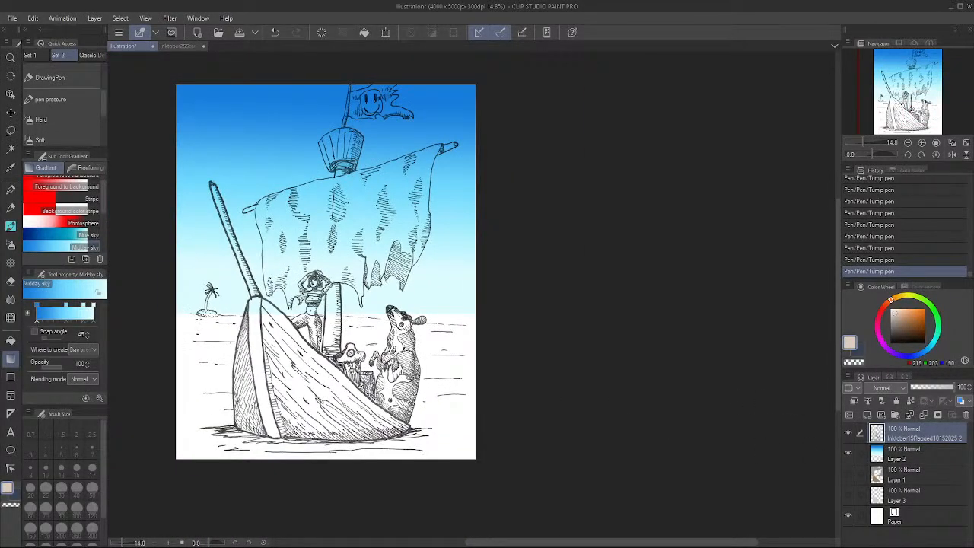
click(848, 496)
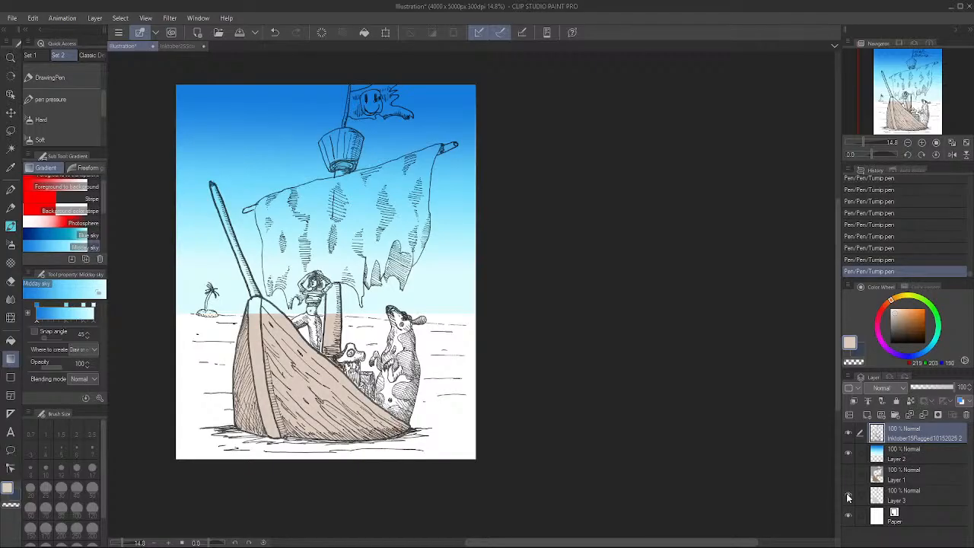
drag(920, 496, 920, 449)
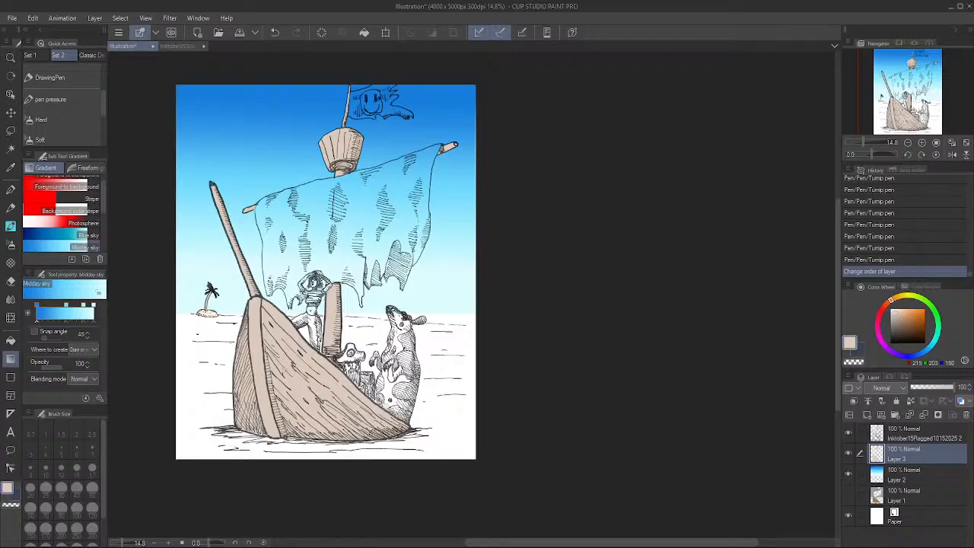
mouse_move(371, 332)
mouse_down()
mouse_move(495, 368)
mouse_move(524, 489)
mouse_move(518, 383)
mouse_move(531, 386)
mouse_up()
scroll(494, 369, down, 2)
scroll(494, 369, up, 2)
scroll(487, 343, up, 3)
scroll(526, 483, up, 1)
scroll(526, 483, down, 3)
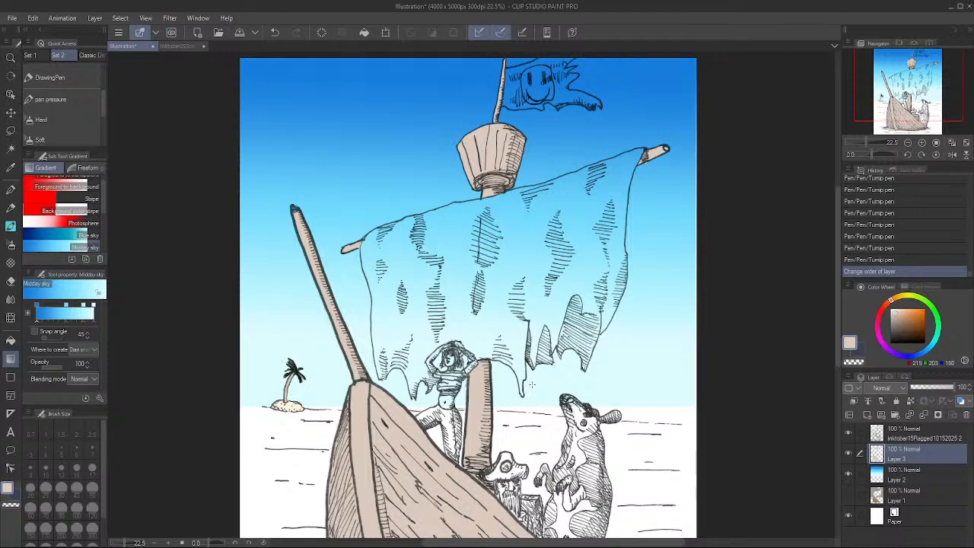